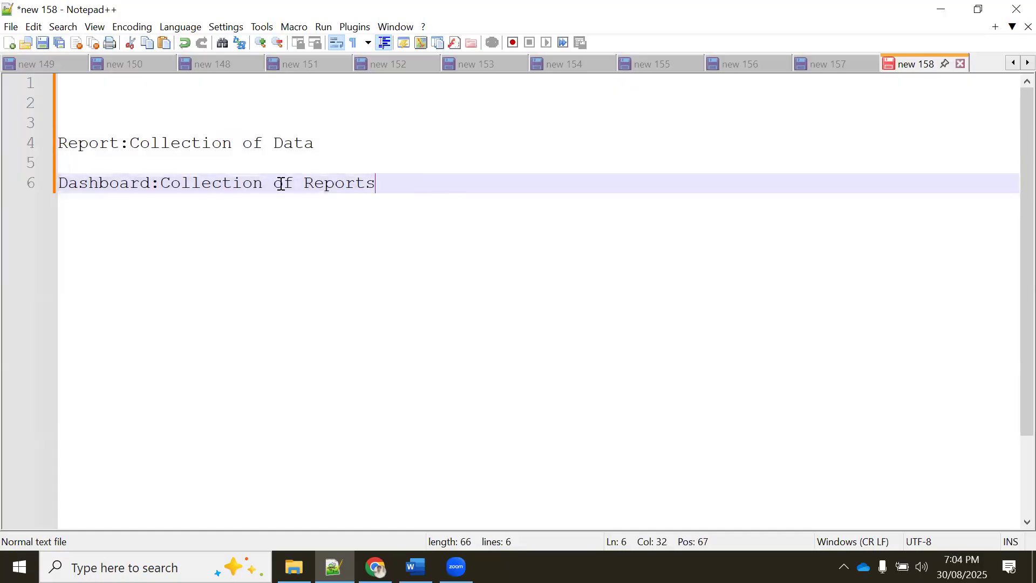
- Highlight the line "Report:Collection of Data" in the notes and switch to ServiceNow in Chrome
click(410, 148)
drag(409, 148, 58, 141)
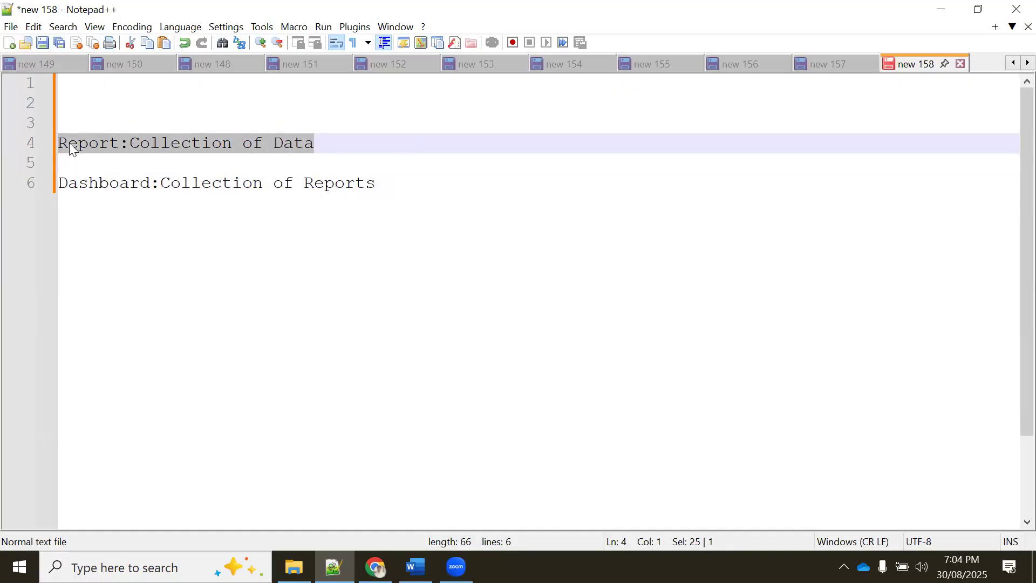
click(946, 15)
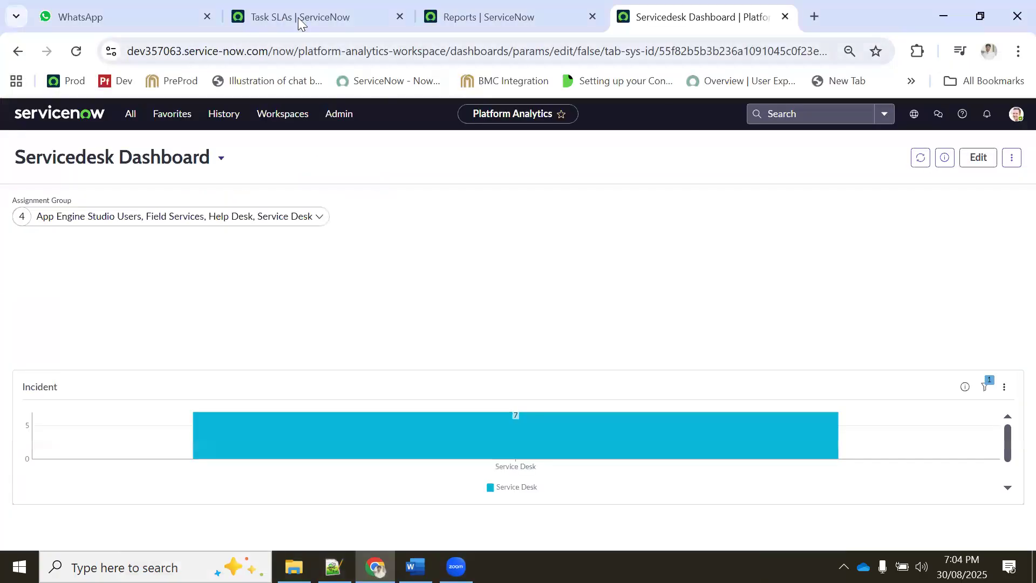
- From the Task SLAs page, filter the navigator for "report" and open Reports under Usage and governance in a new browser tab
click(304, 14)
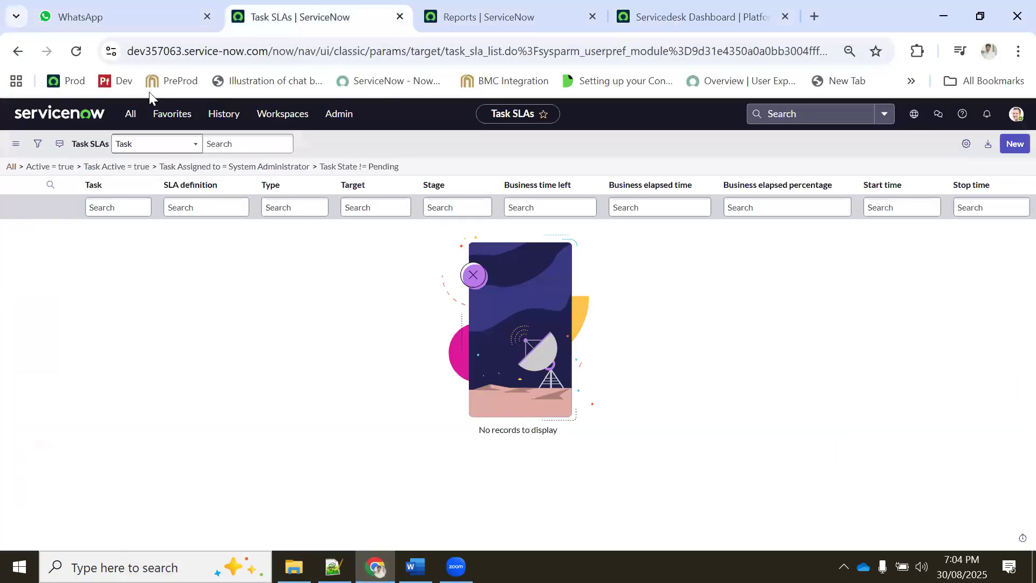
click(128, 114)
text(rep)
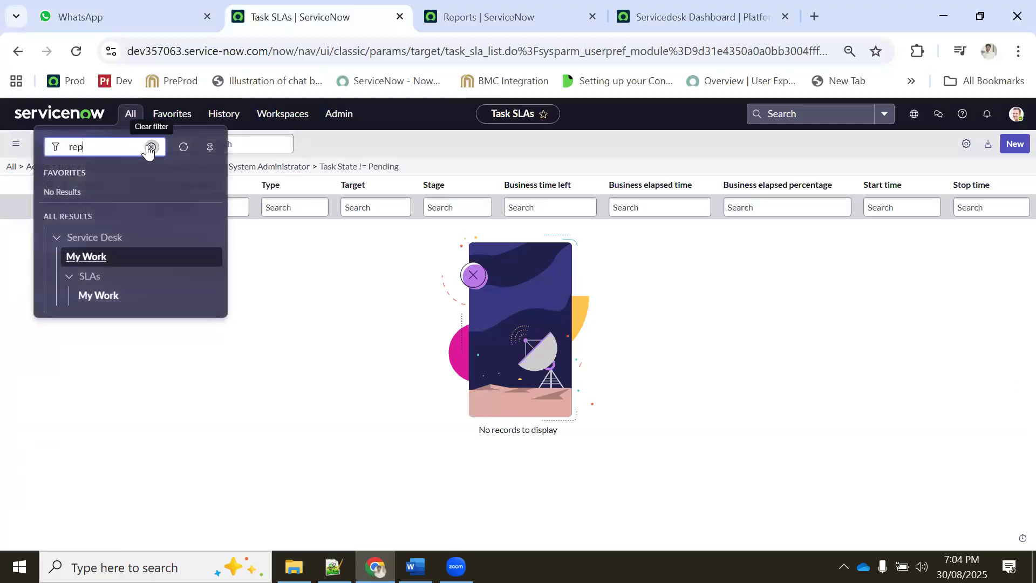
text(ort)
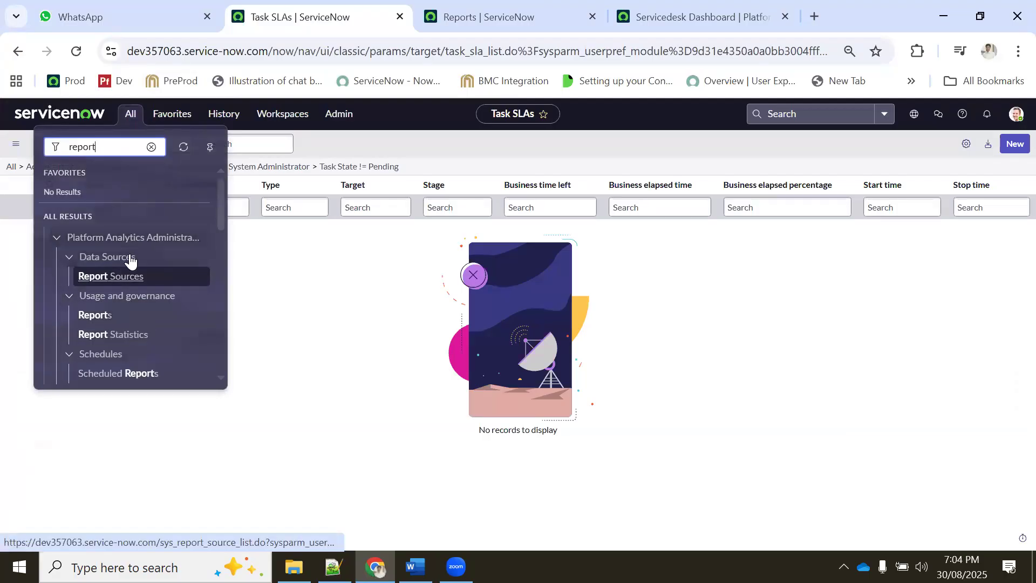
middle_click(101, 314)
click(431, 9)
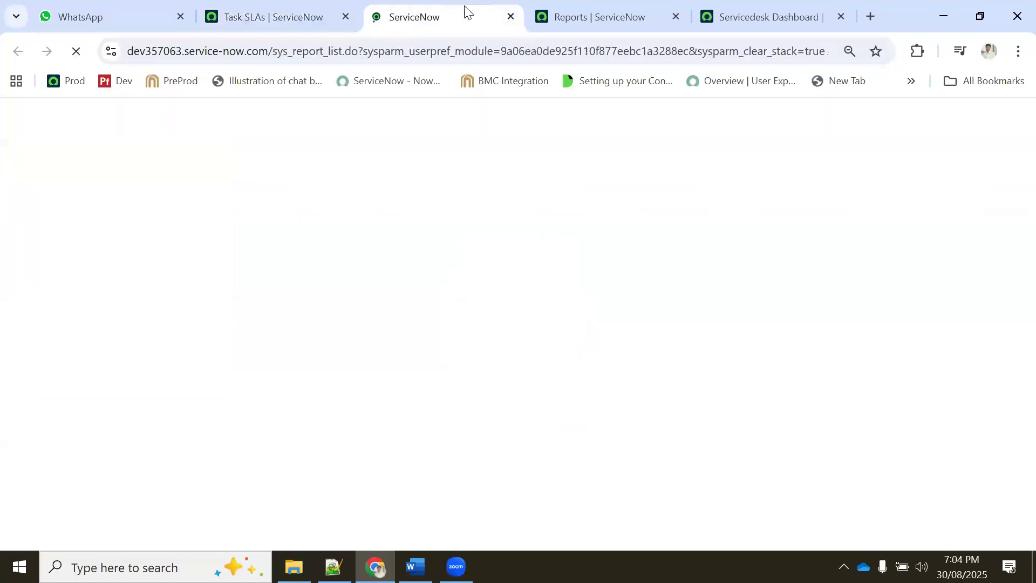
- Close the older Reports browser tab and return to the newly opened Reports list
click(672, 15)
click(676, 17)
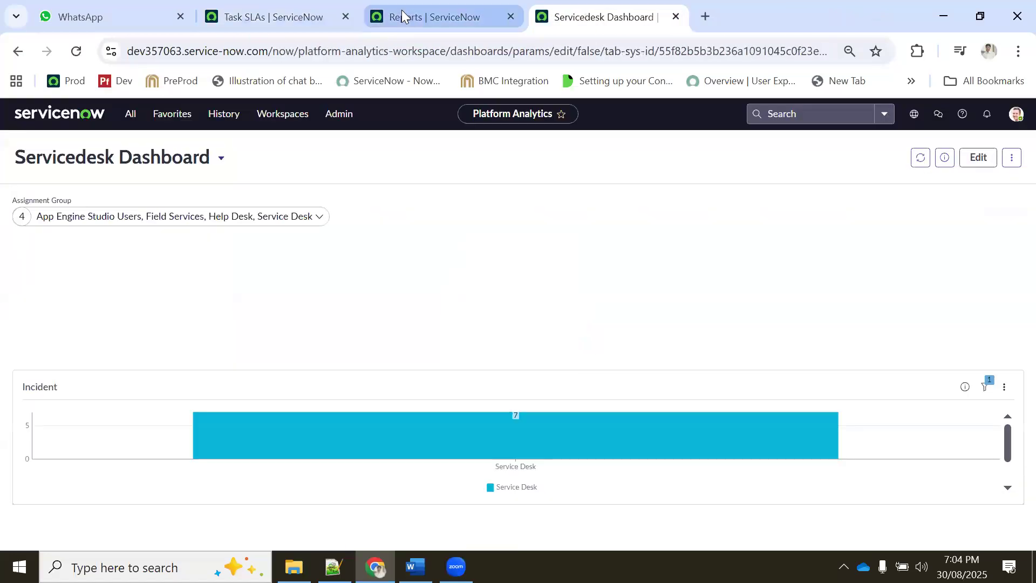
click(412, 13)
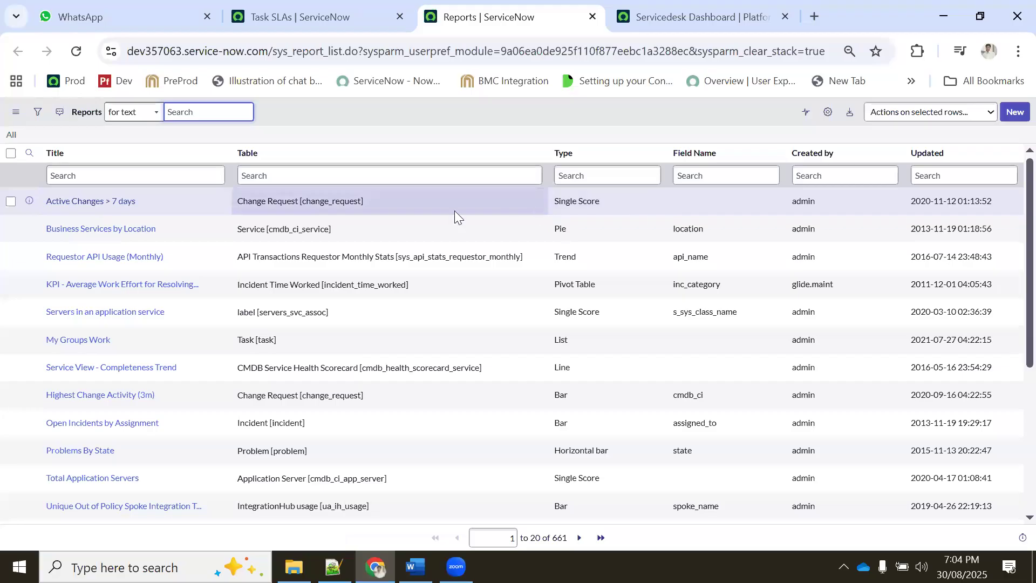
- Start a new report from the Reports list and name it "Incident in Open state"
click(1015, 113)
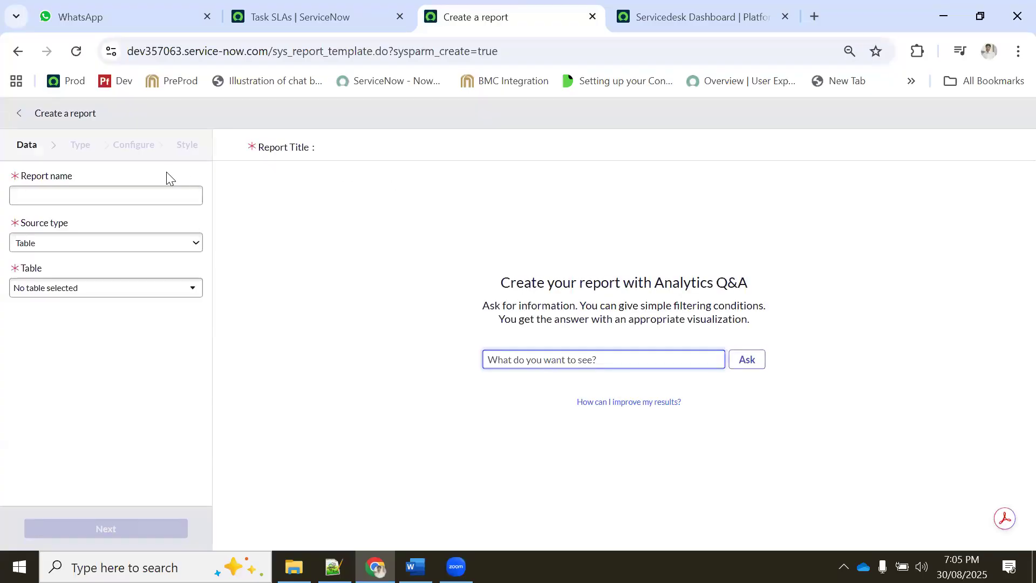
click(47, 193)
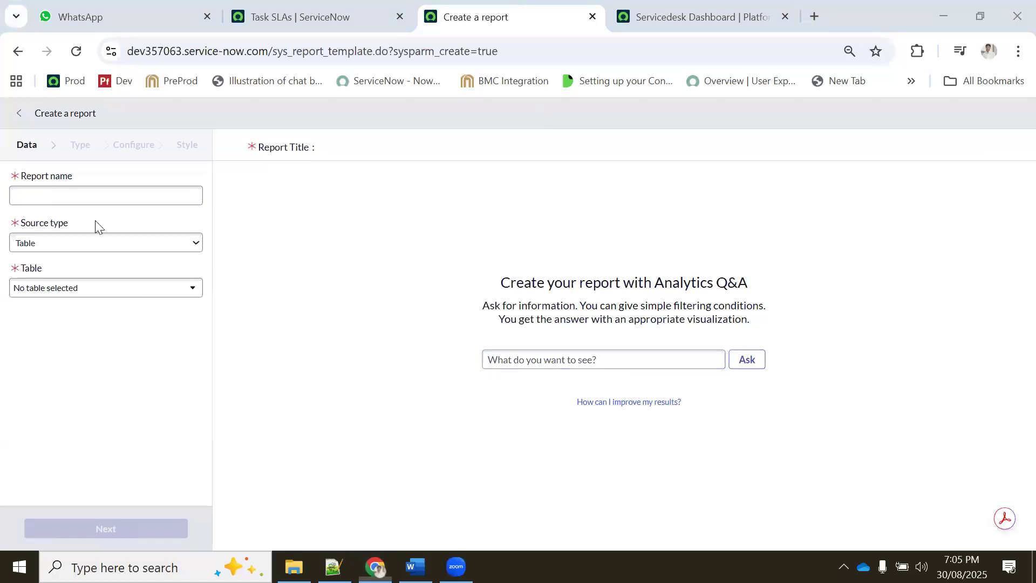
click(63, 191)
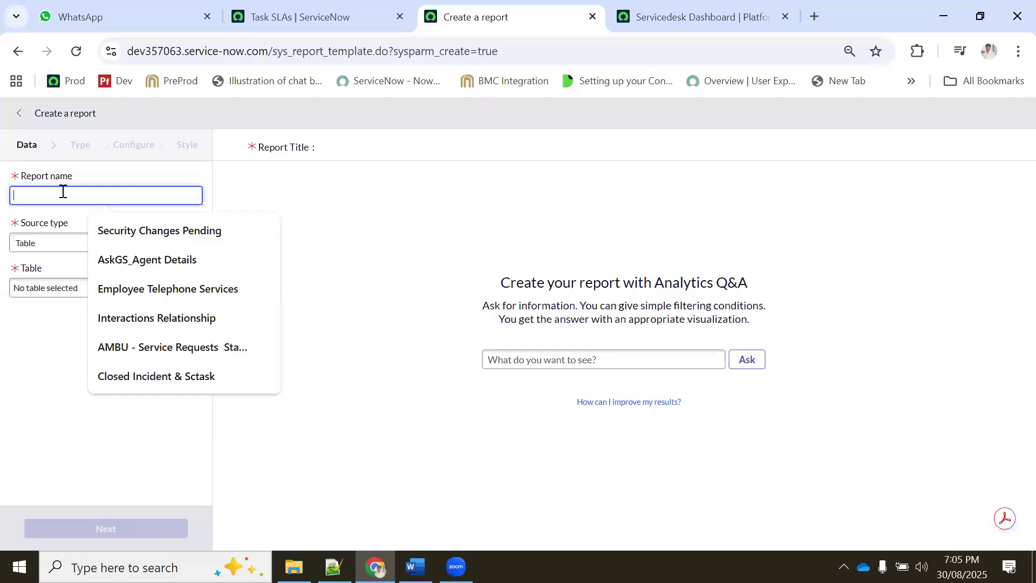
text(Inci)
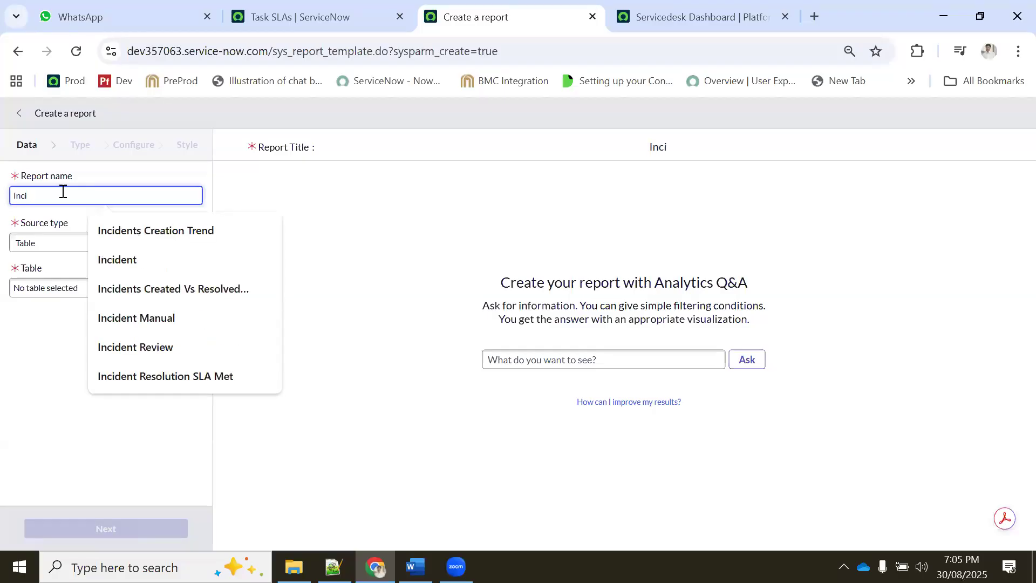
text(dent )
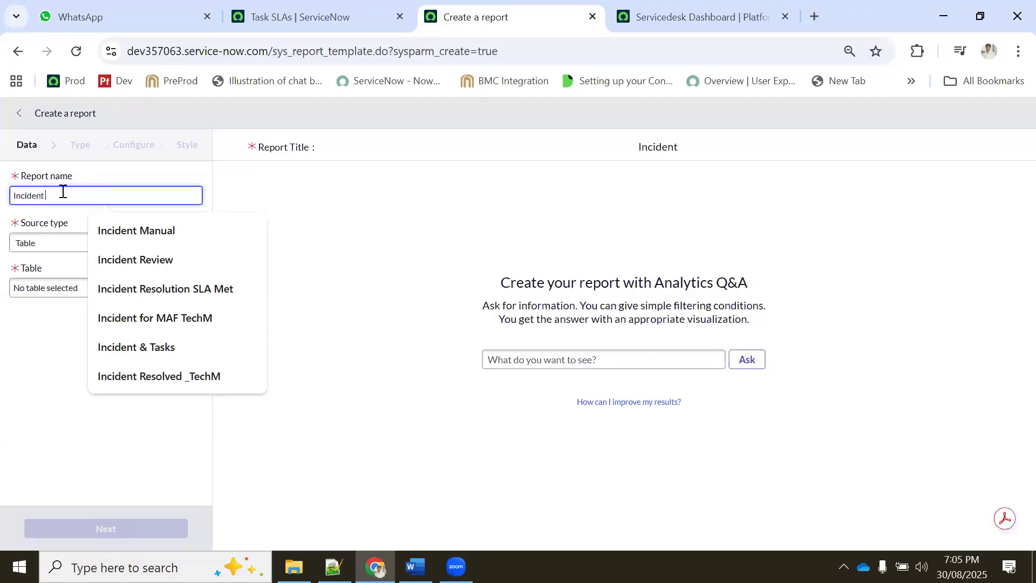
text(in OPen)
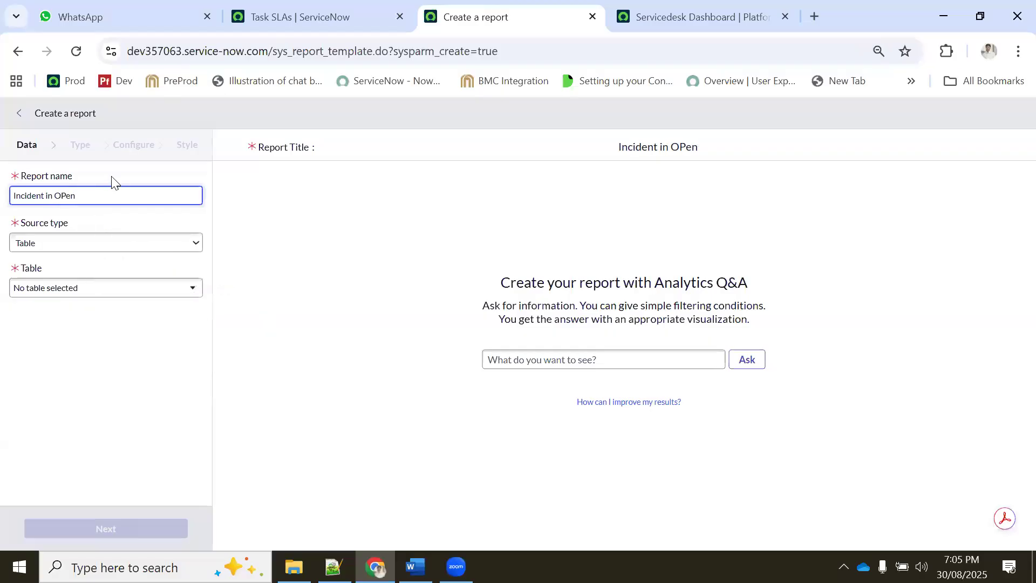
click(100, 193)
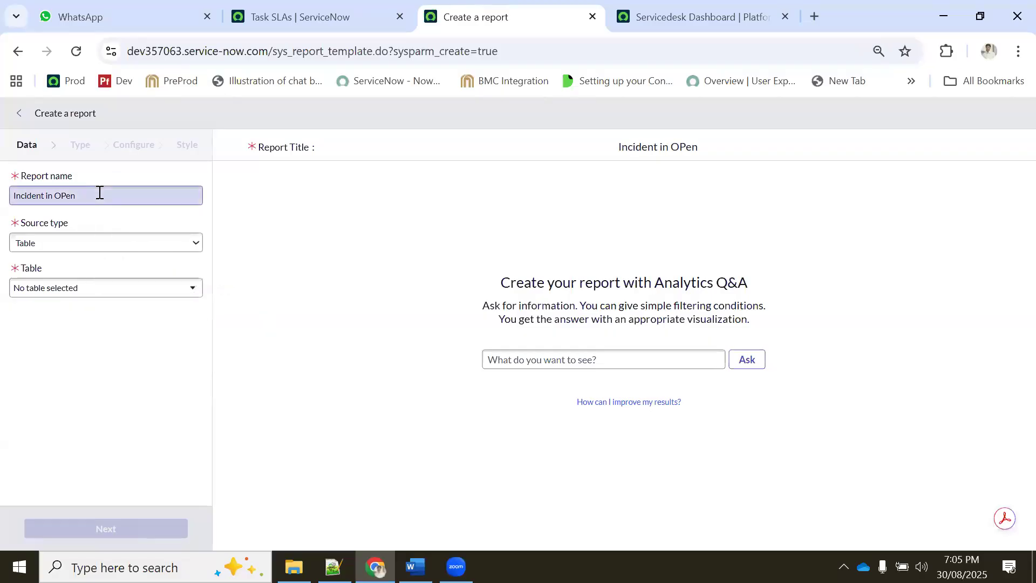
key(BackSpace)
key(BackSpace)
key(BackSpace)
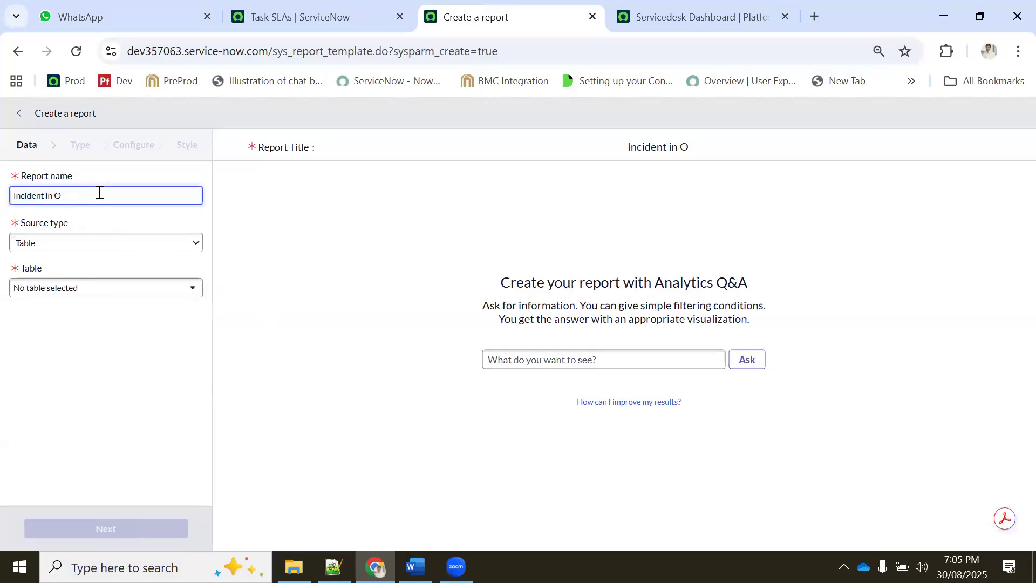
text(pen state)
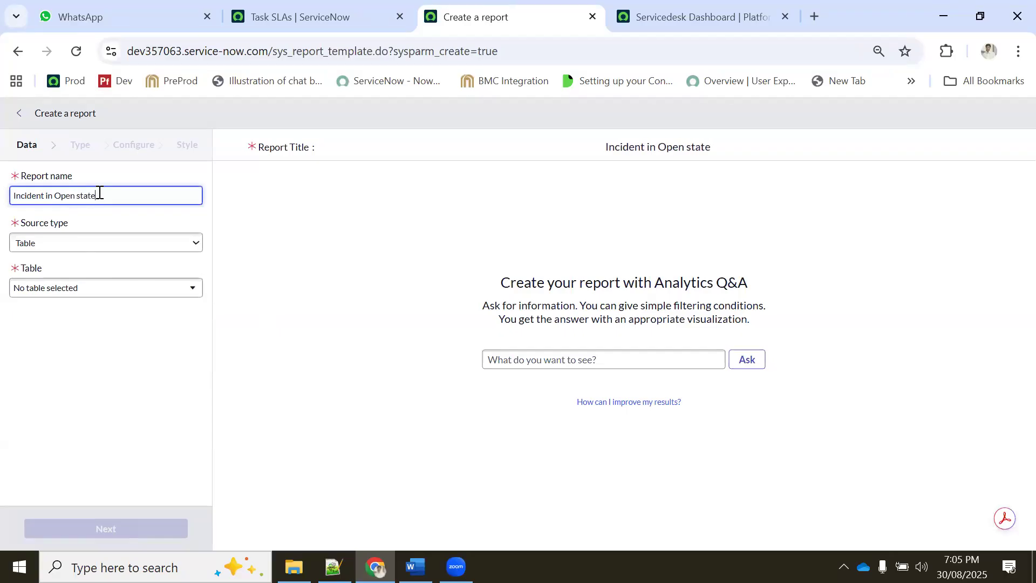
- Set the report's source type to Table and choose the Incident [incident] table as its data
click(49, 249)
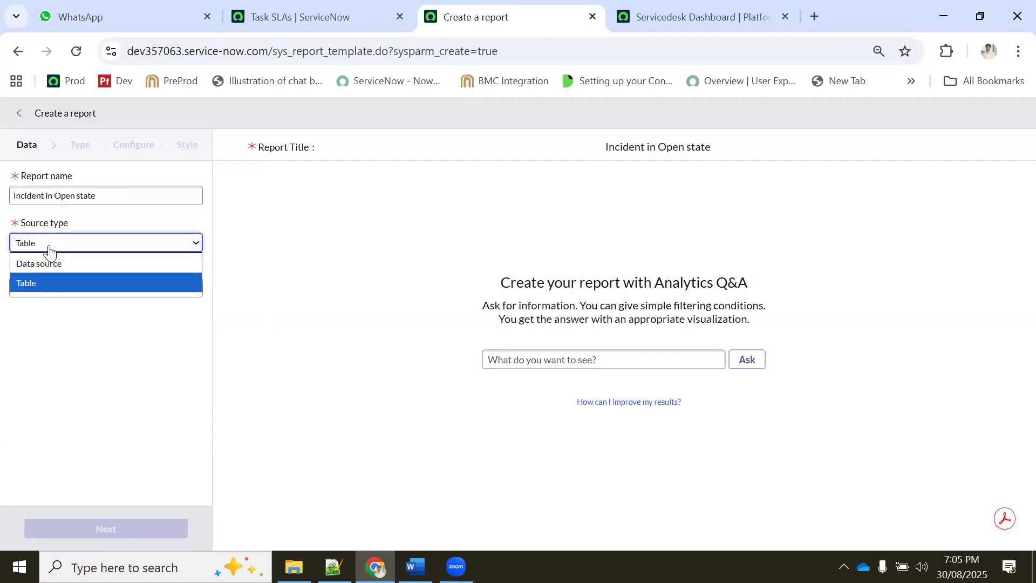
click(37, 281)
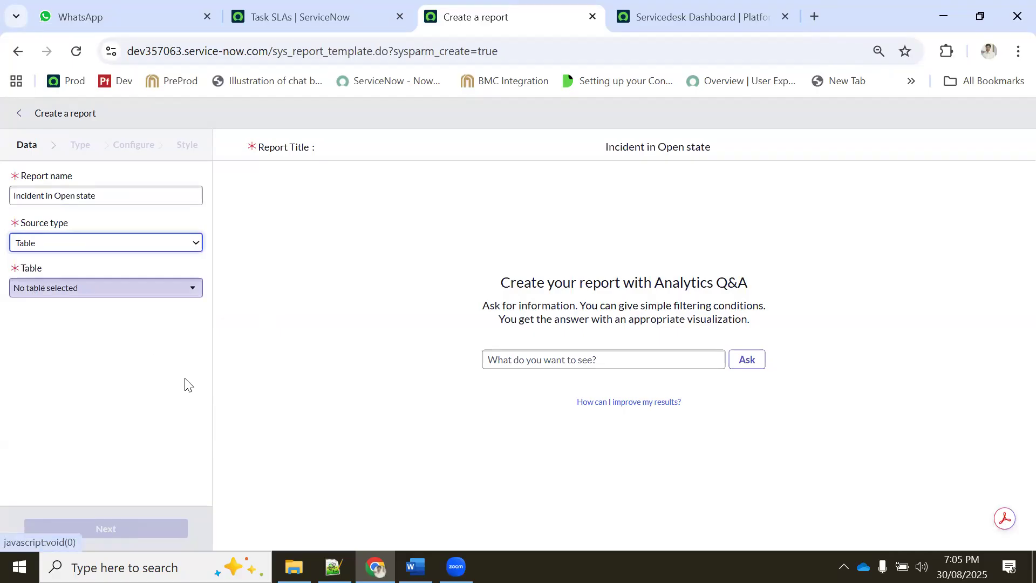
click(57, 290)
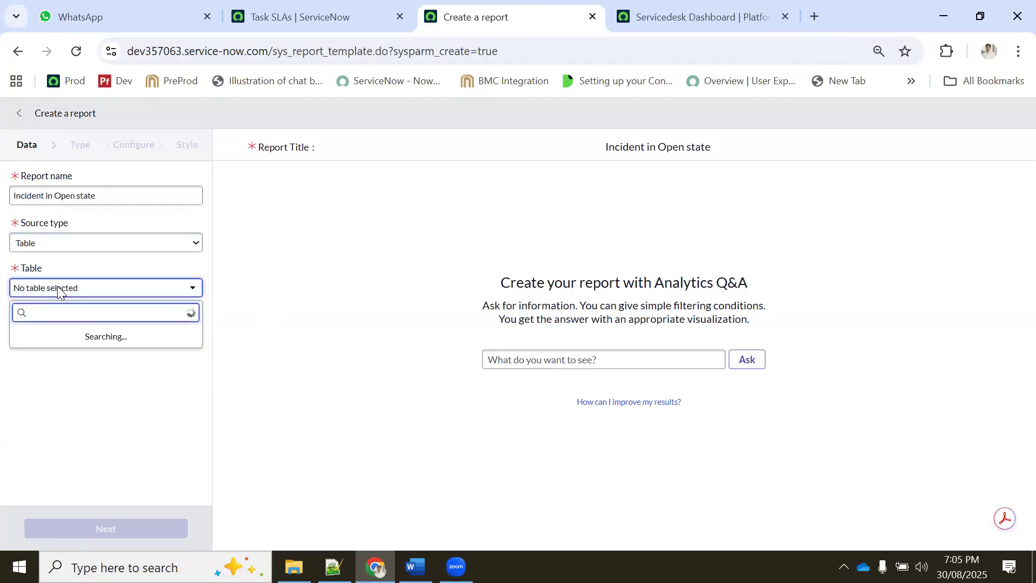
text(incident)
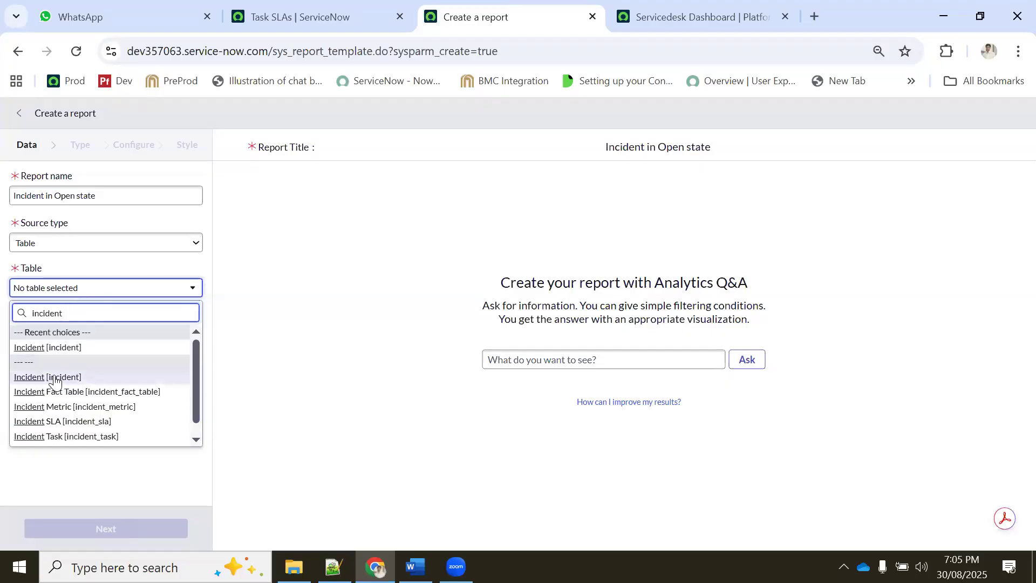
click(57, 376)
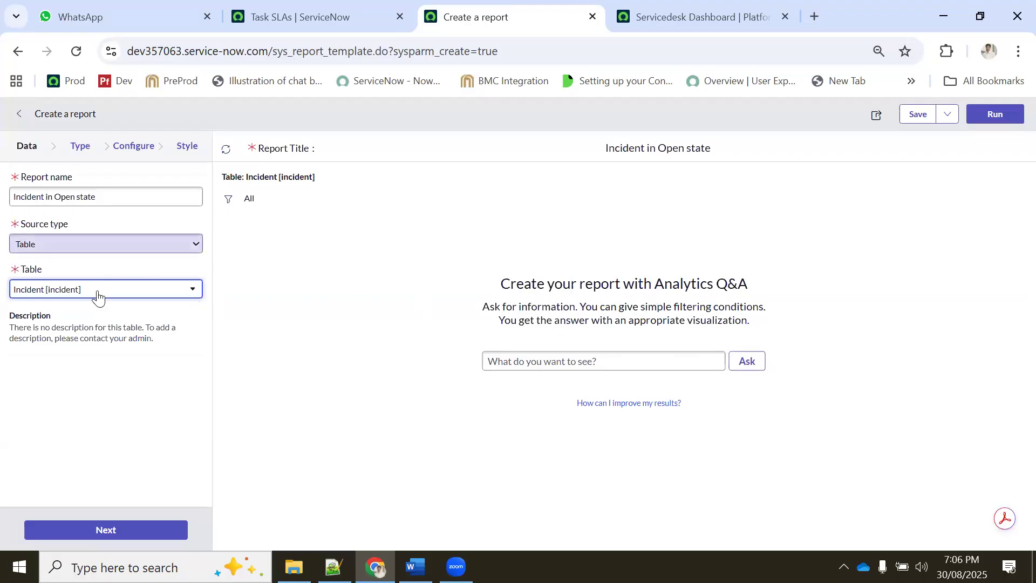
- Go to the report's Type stage and examine the available visualizations, from bars and pies through time series, multidimensional, scores and other types
click(80, 152)
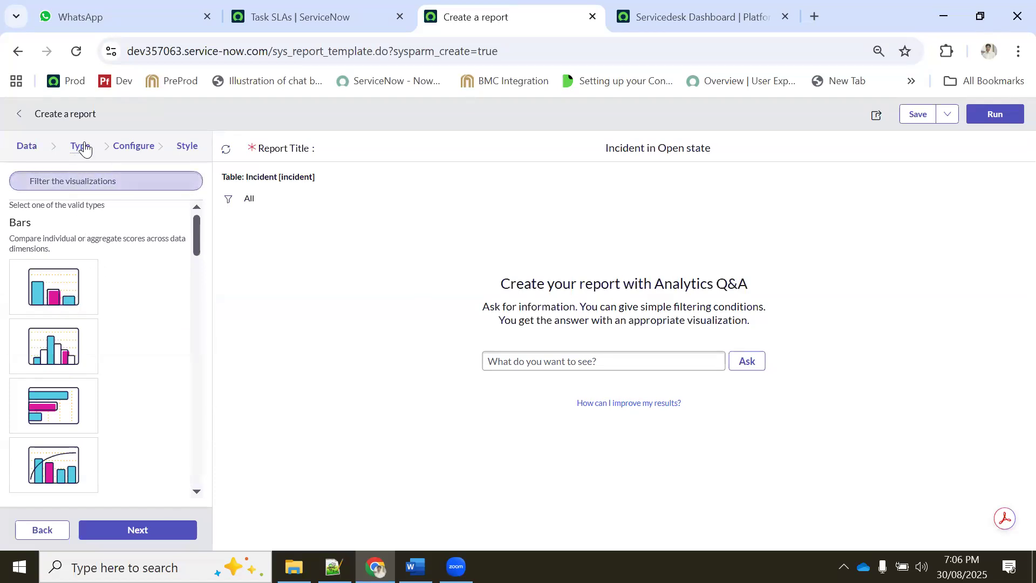
scroll(65, 295, down, 1)
scroll(65, 292, down, 1)
scroll(65, 290, up, 2)
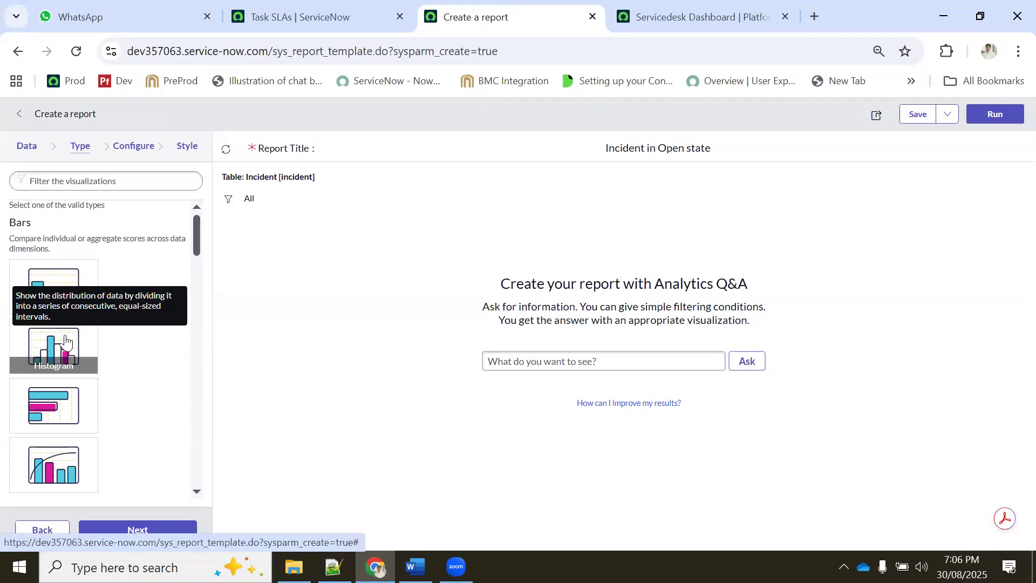
scroll(64, 340, down, 2)
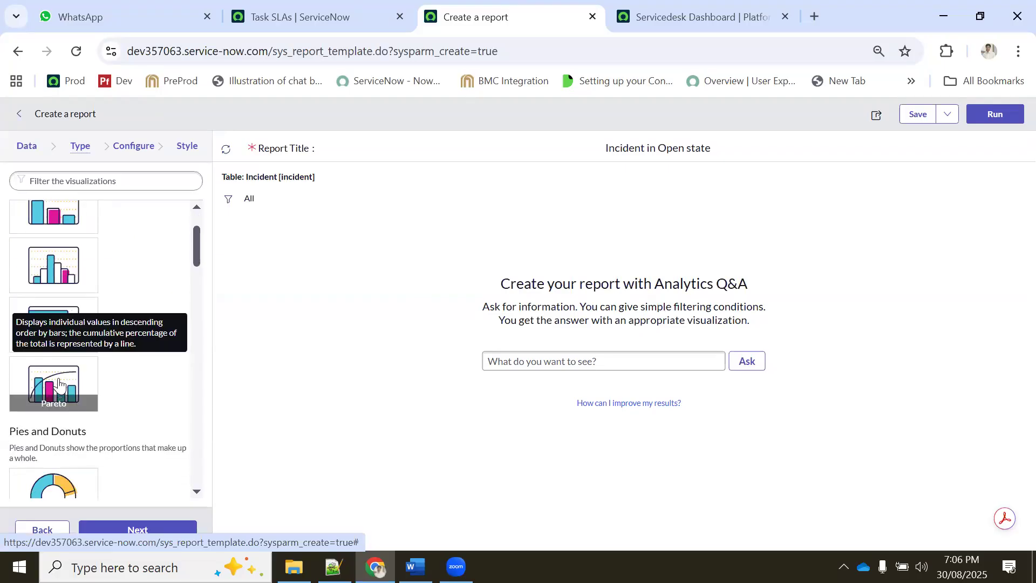
scroll(59, 388, down, 2)
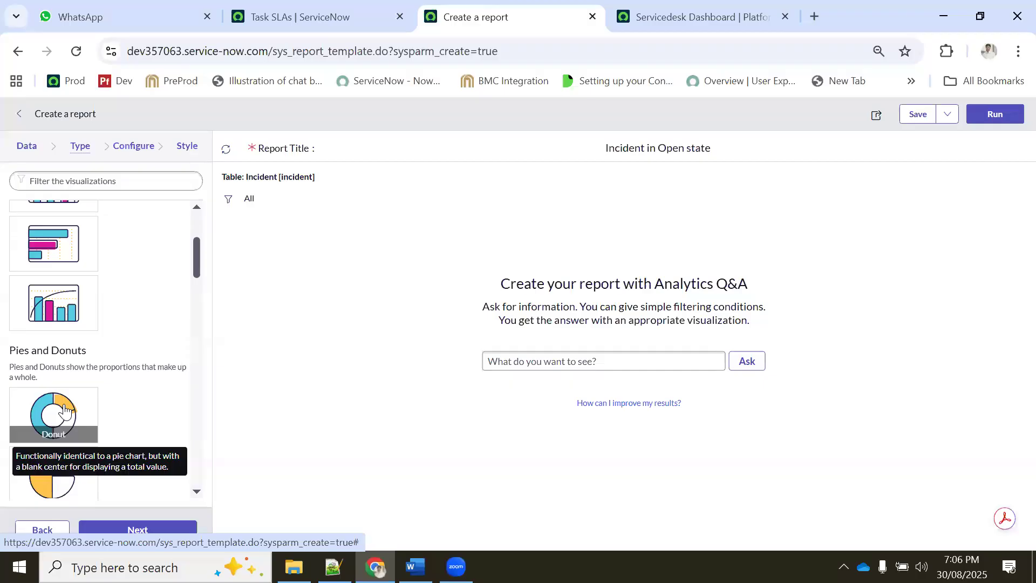
scroll(66, 405, down, 2)
scroll(70, 392, down, 2)
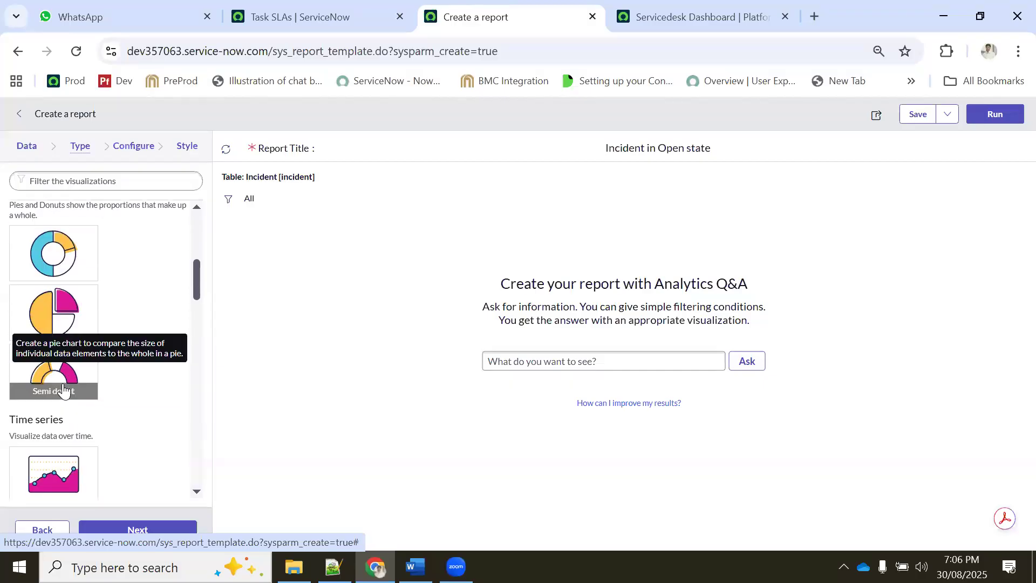
scroll(68, 391, down, 2)
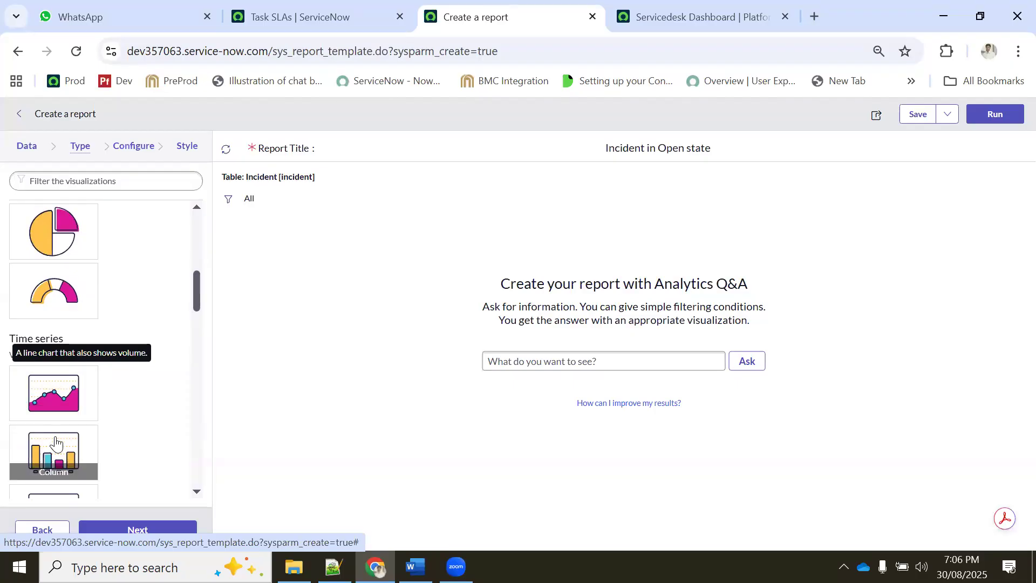
scroll(67, 429, down, 2)
scroll(70, 432, down, 2)
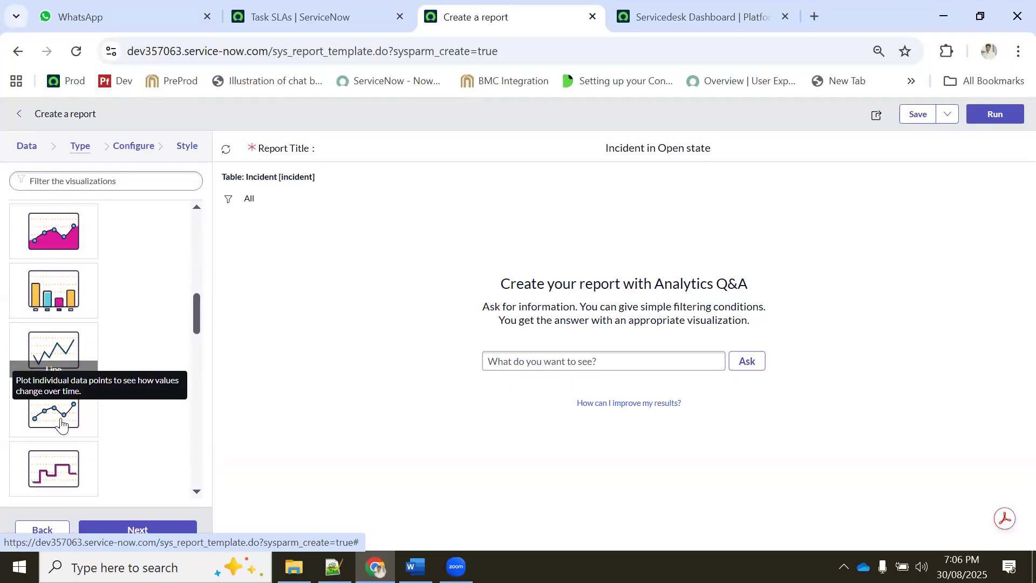
scroll(76, 431, down, 2)
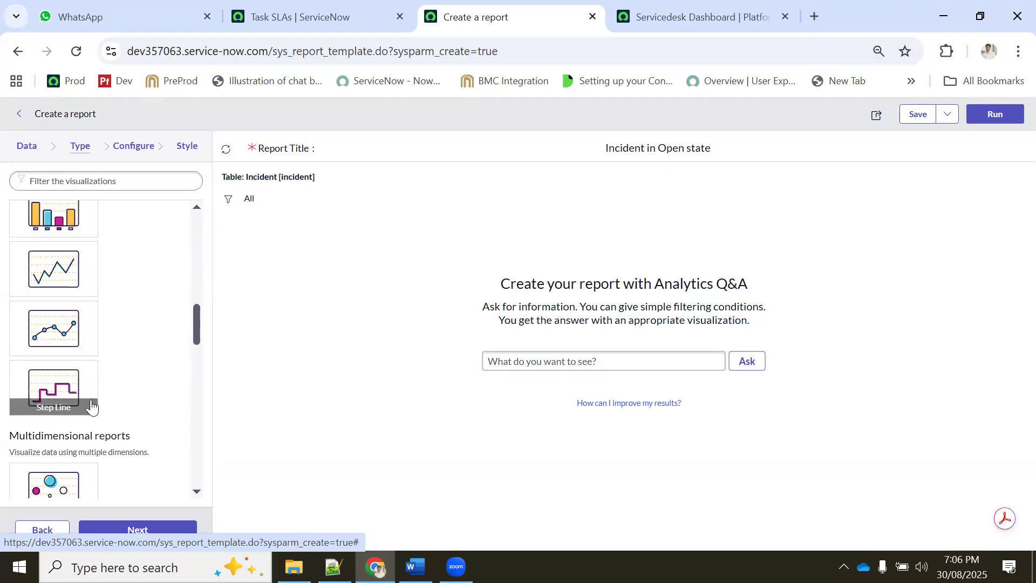
scroll(81, 406, down, 4)
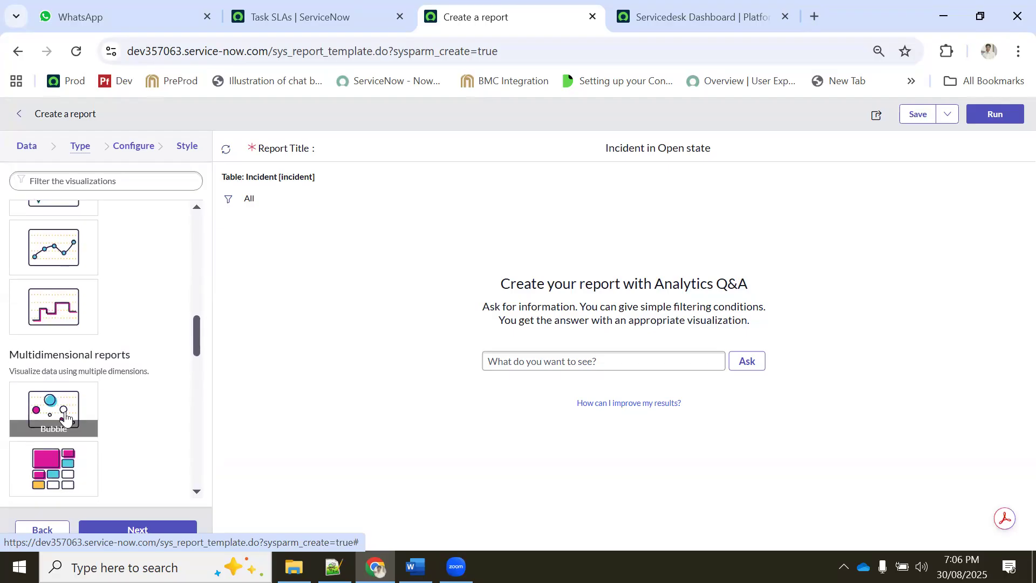
scroll(67, 400, down, 2)
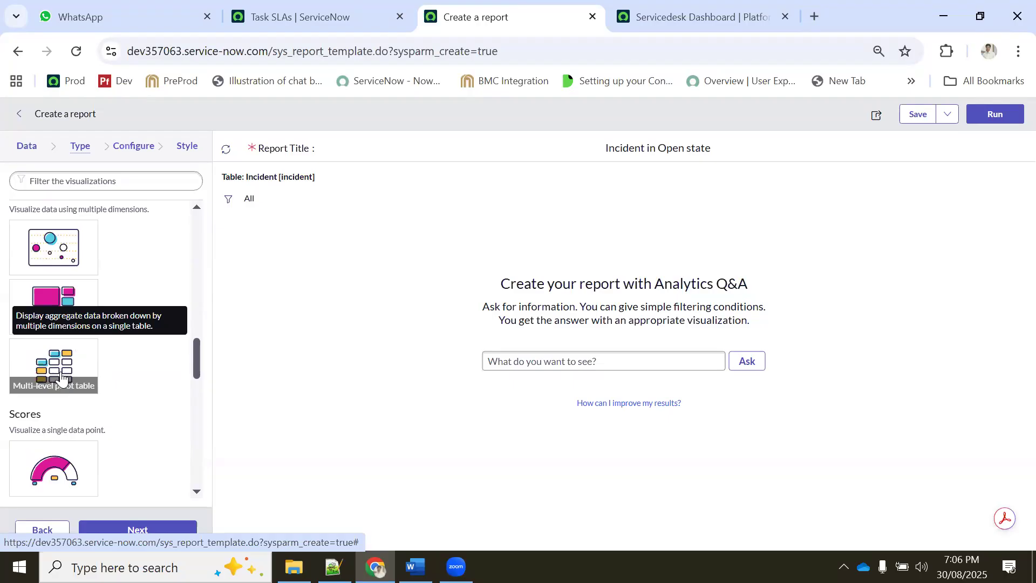
scroll(63, 362, down, 1)
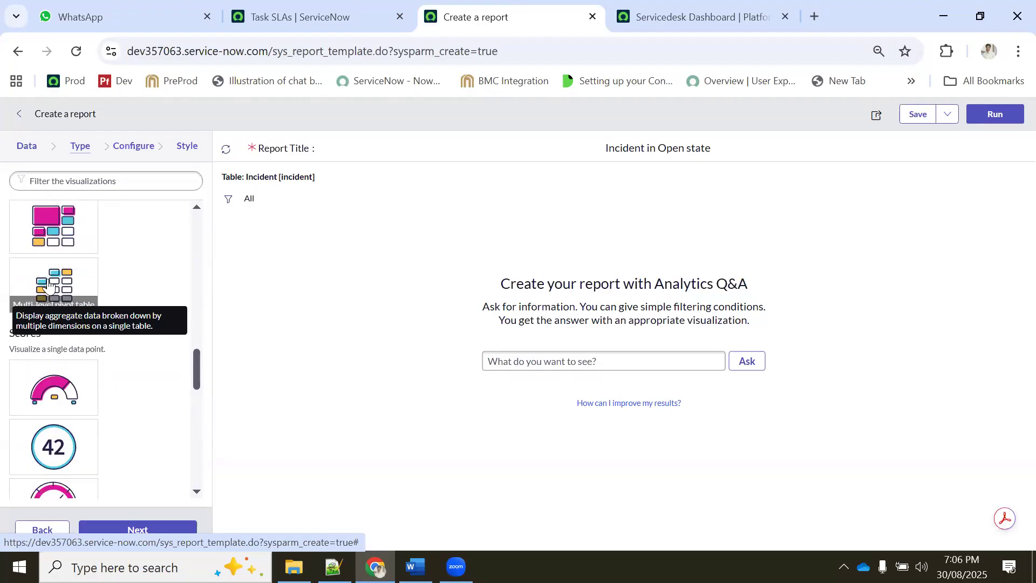
scroll(66, 347, down, 1)
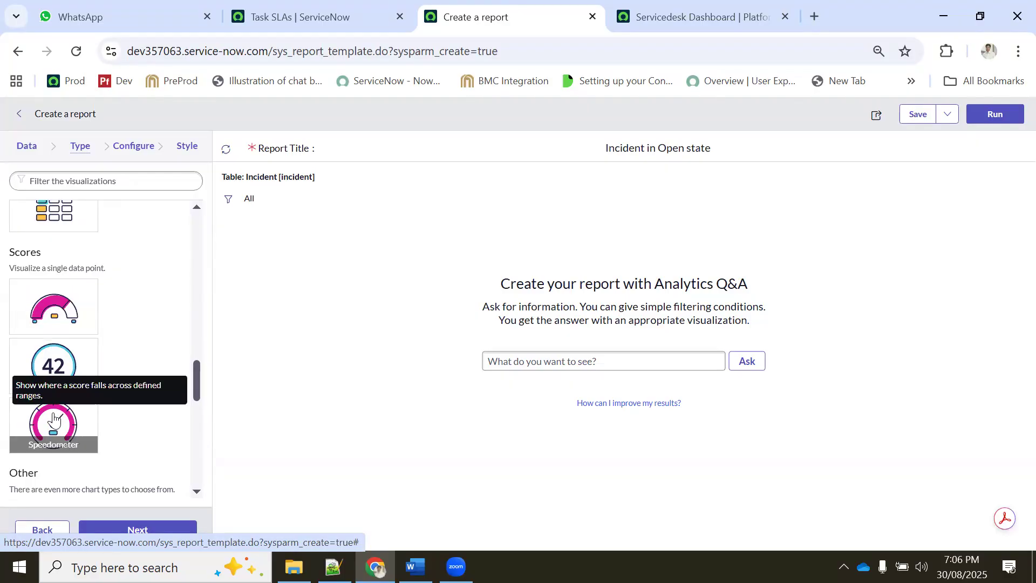
scroll(54, 418, down, 2)
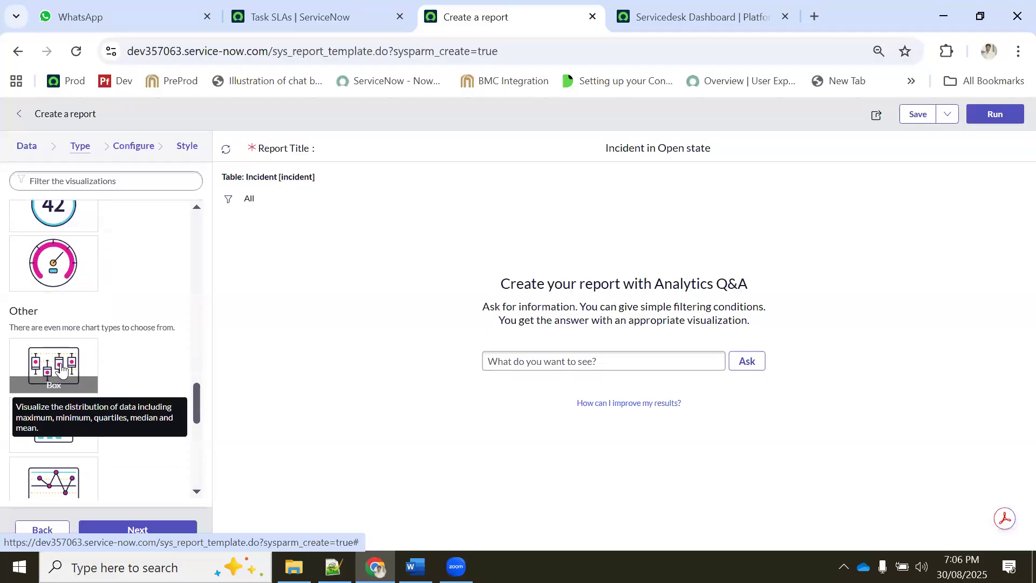
scroll(62, 371, down, 2)
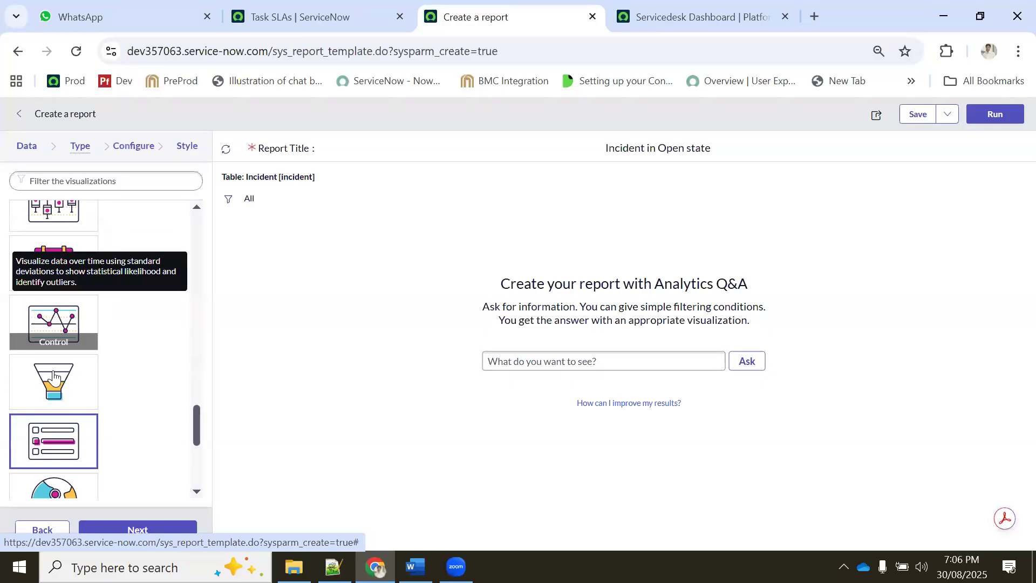
scroll(53, 378, down, 1)
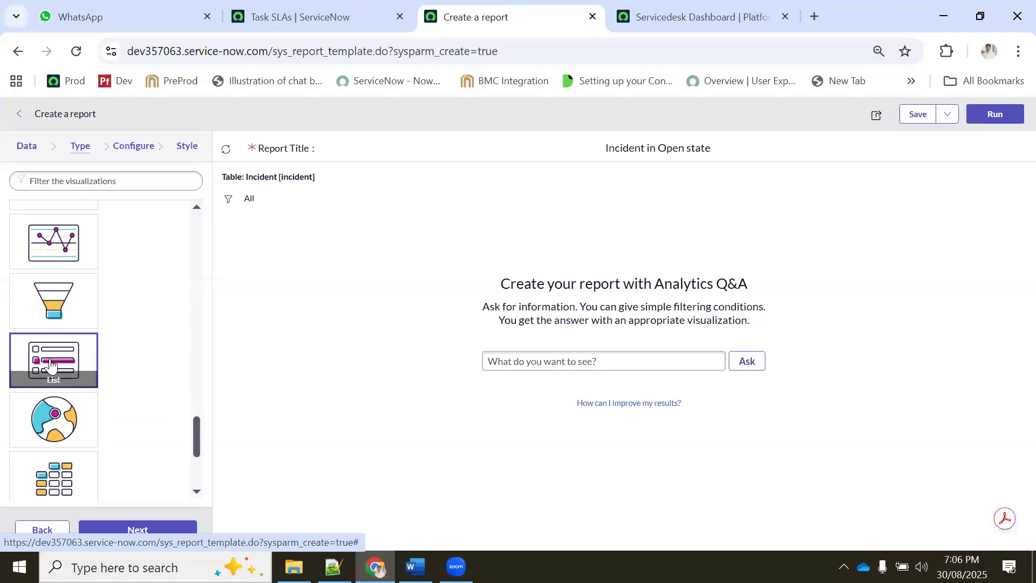
scroll(57, 351, down, 2)
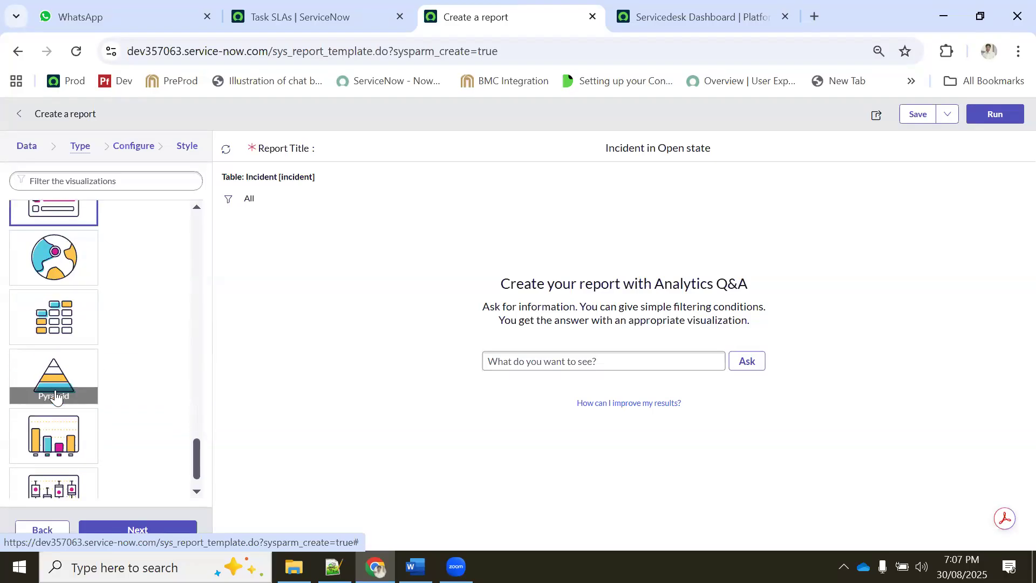
scroll(53, 402, down, 1)
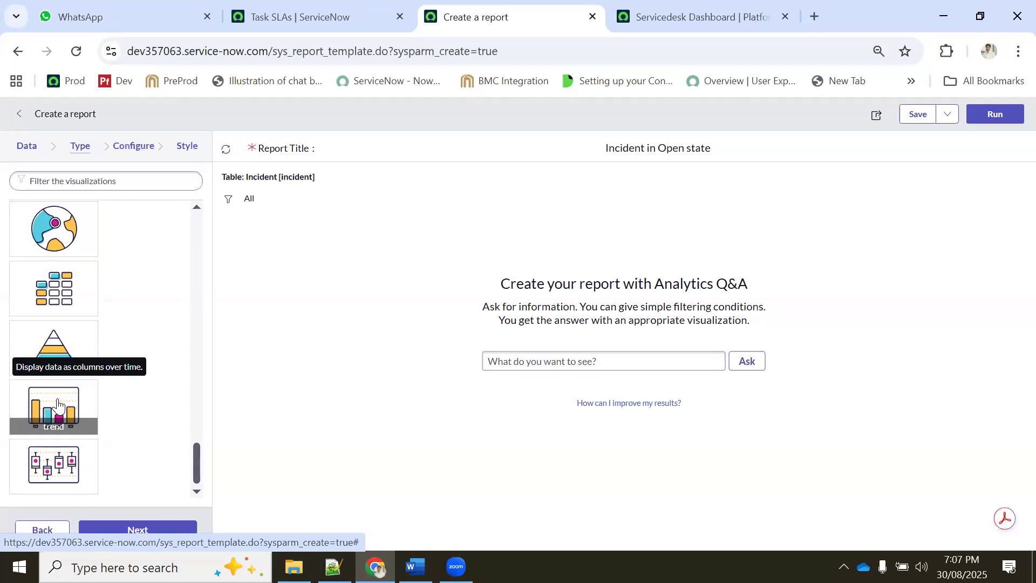
scroll(180, 372, up, 10)
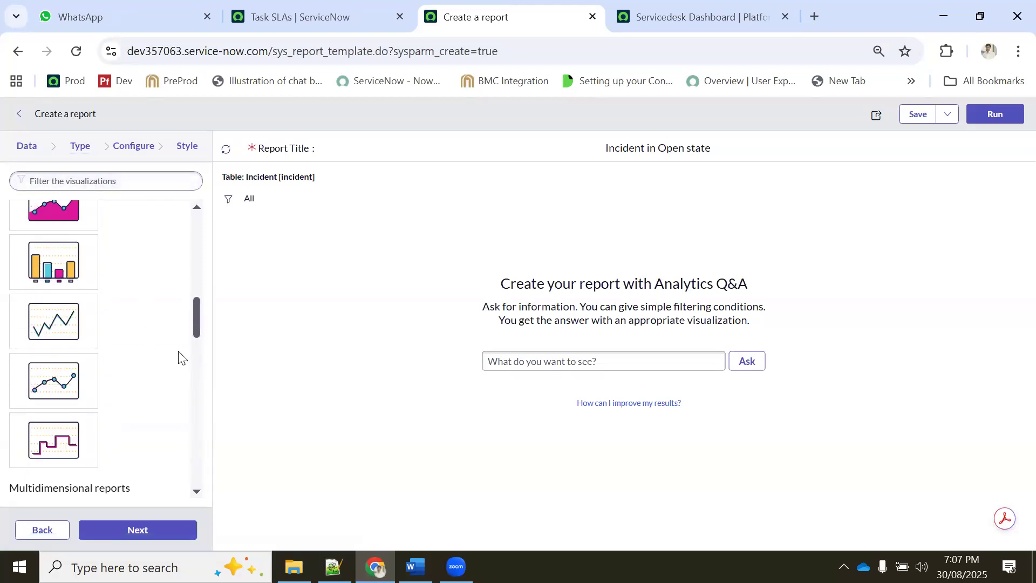
scroll(162, 324, up, 10)
- Filter the visualizations for "list", select the List type and continue to the Configure stage
click(63, 179)
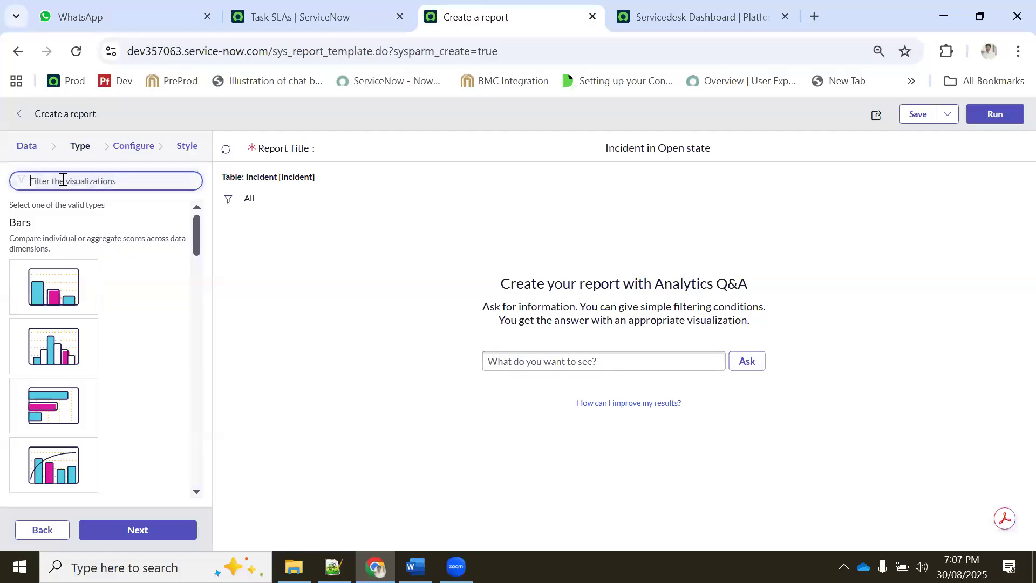
text(list)
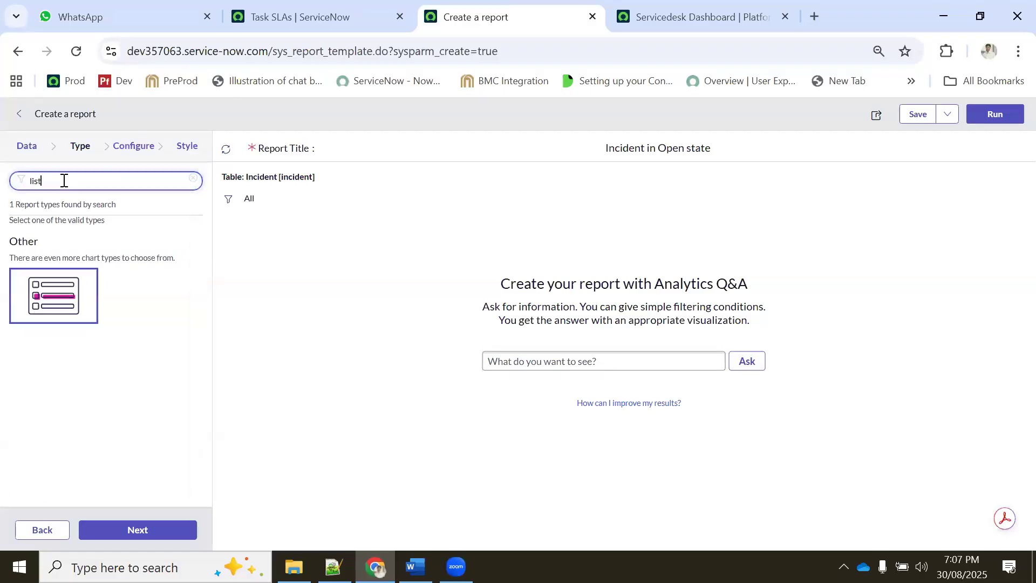
click(54, 297)
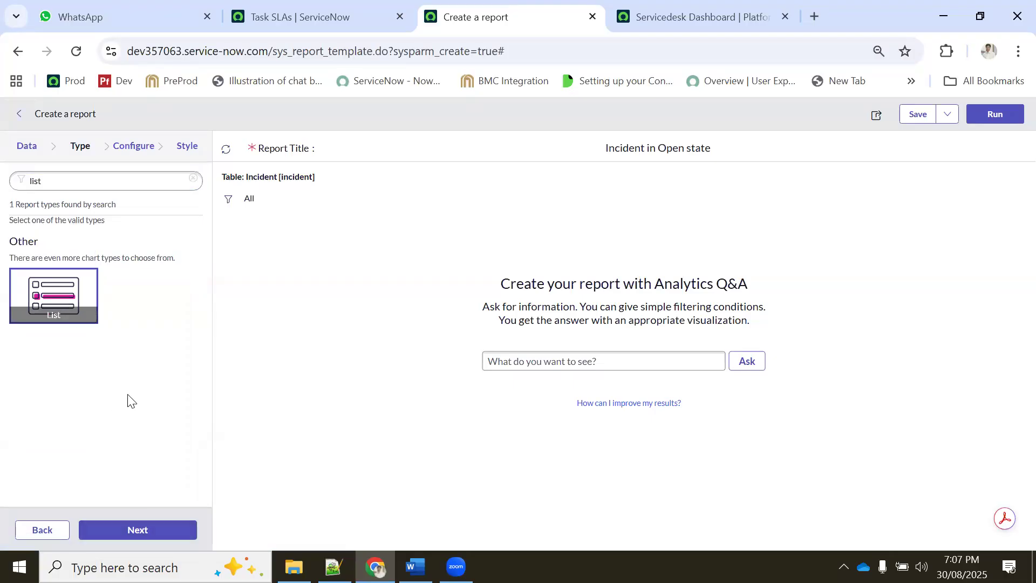
click(133, 534)
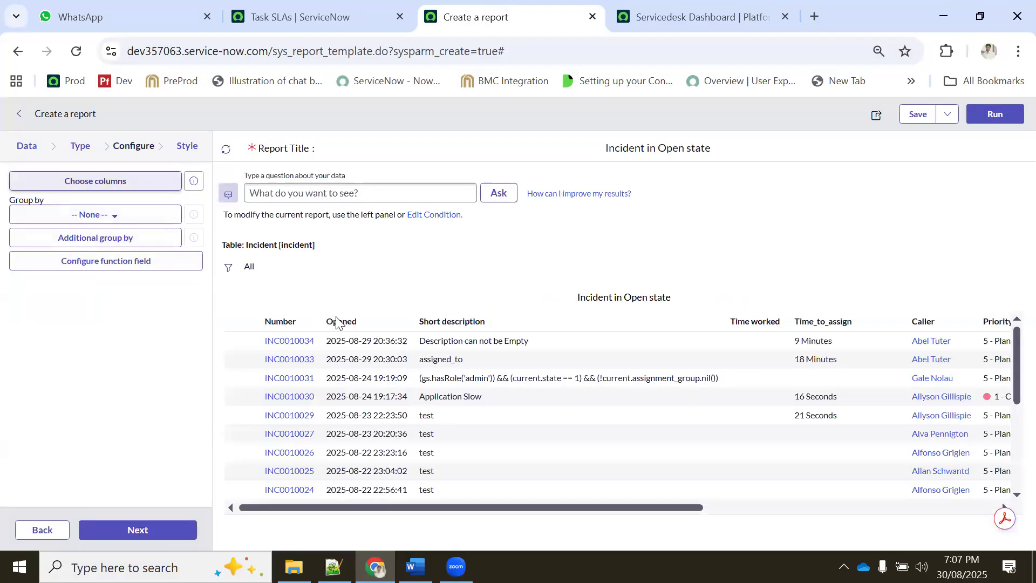
- Add the Business duration, Created and Created by columns to the report's selected columns
drag(531, 490, 507, 501)
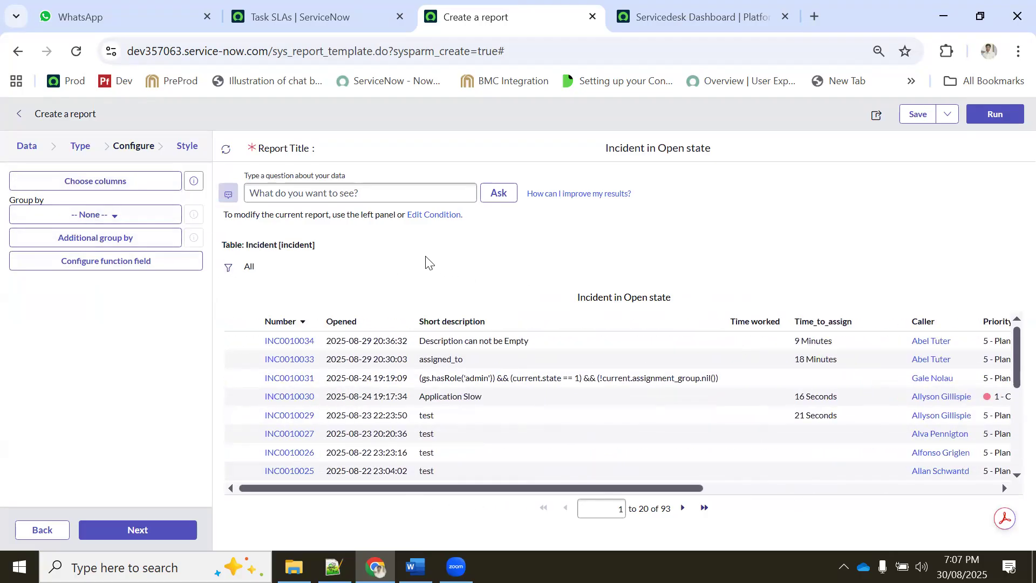
drag(435, 487, 384, 475)
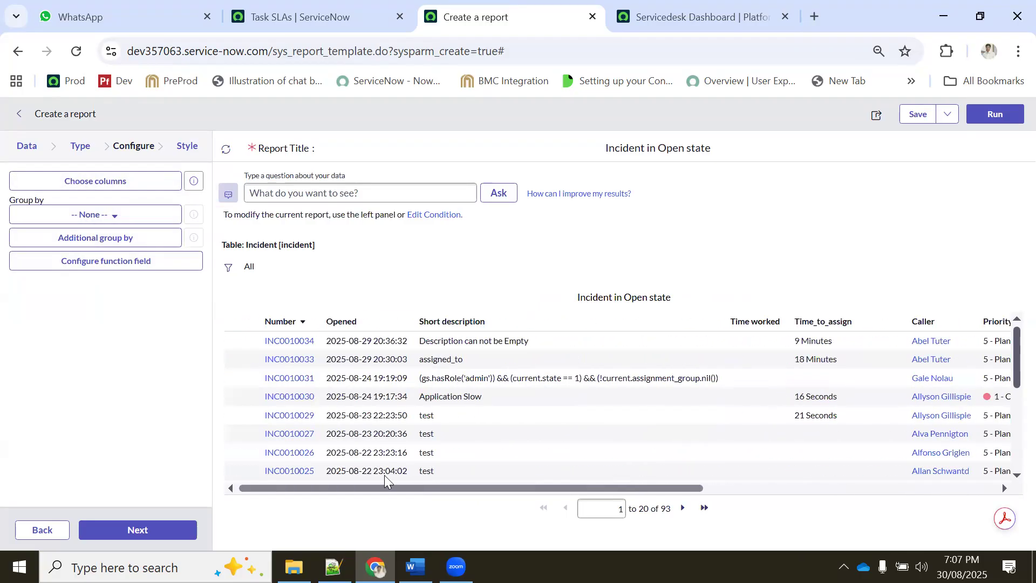
drag(451, 480, 805, 440)
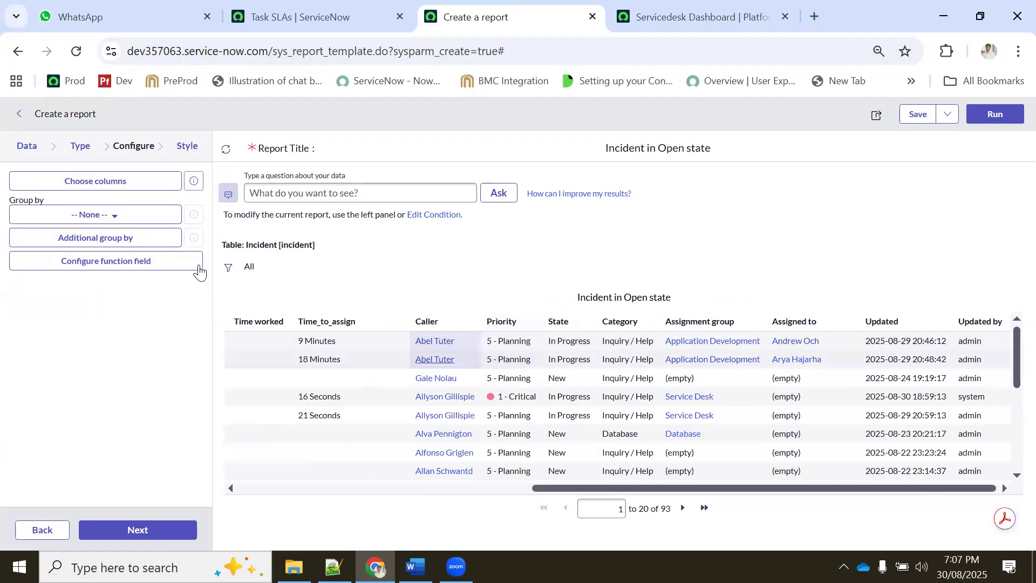
click(105, 181)
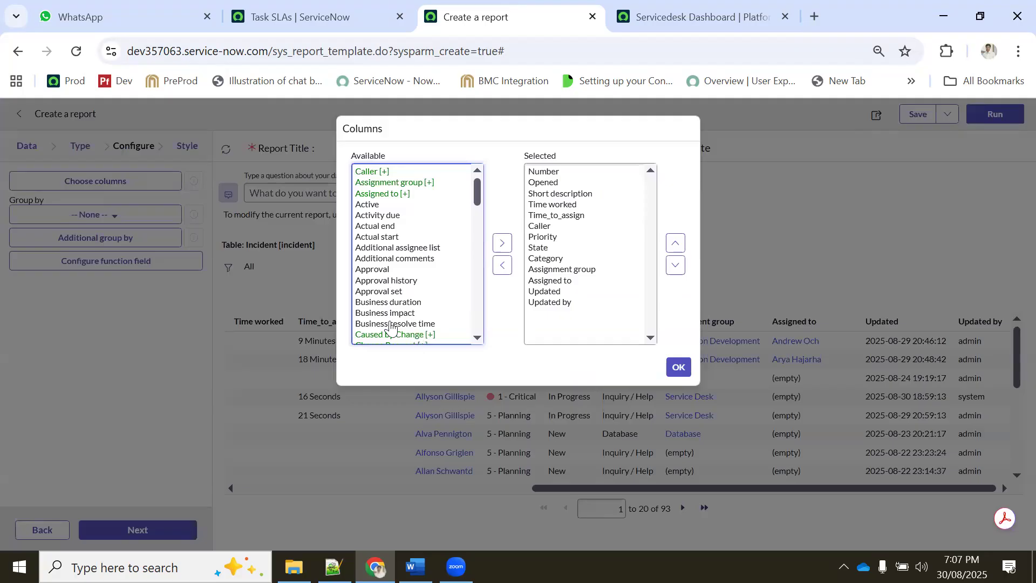
click(404, 303)
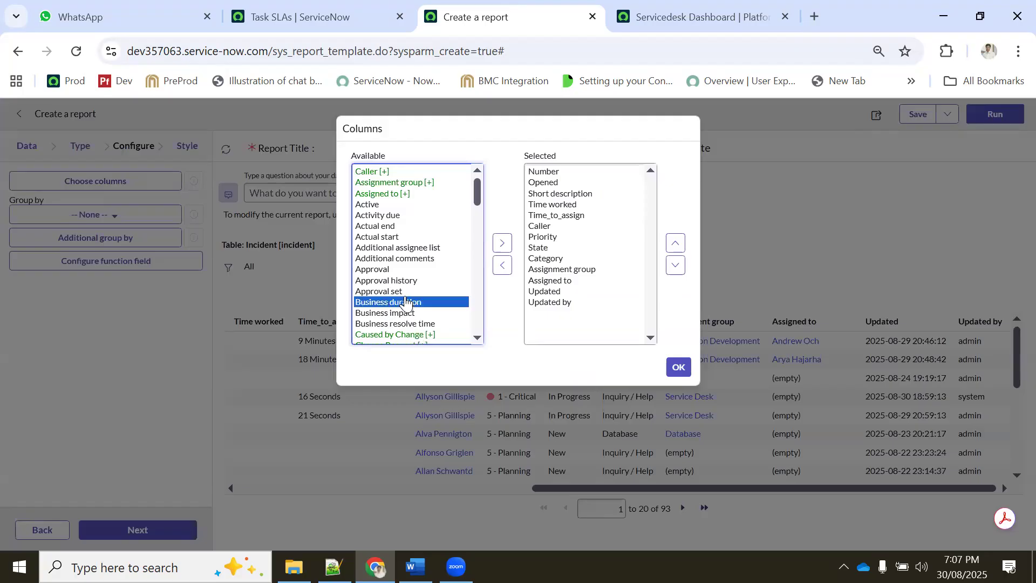
click(502, 246)
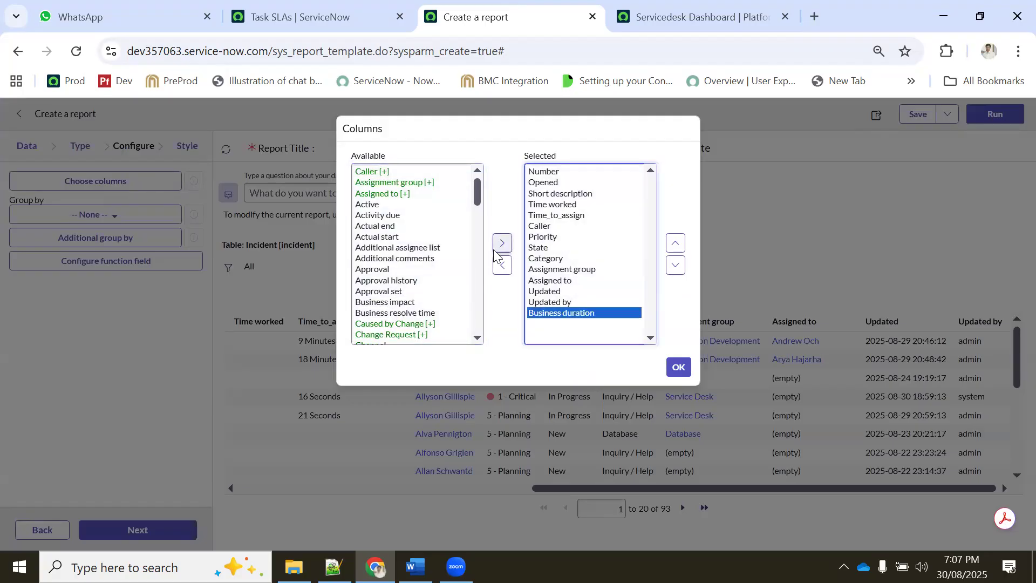
scroll(428, 266, down, 3)
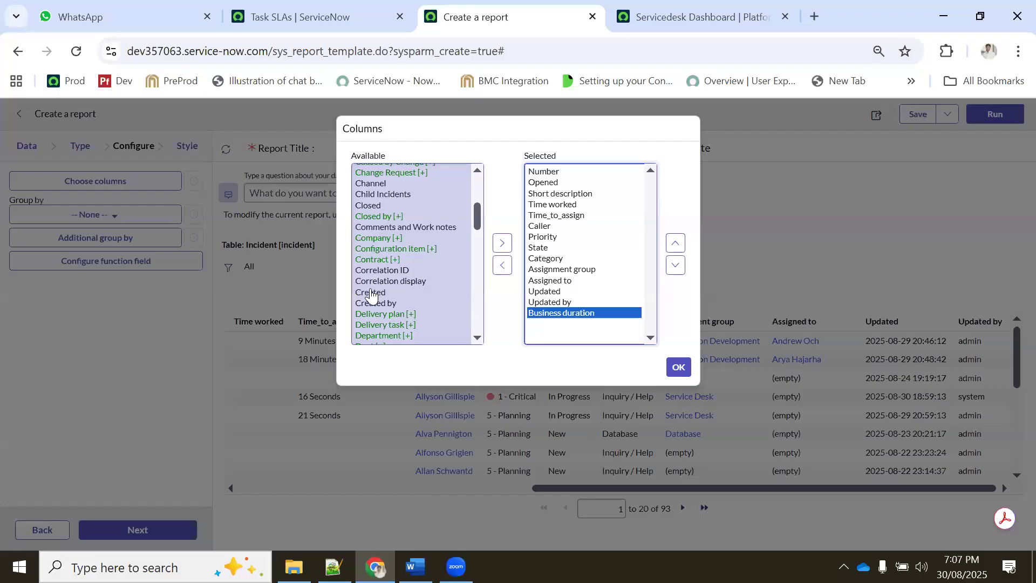
click(372, 294)
shift+click(380, 303)
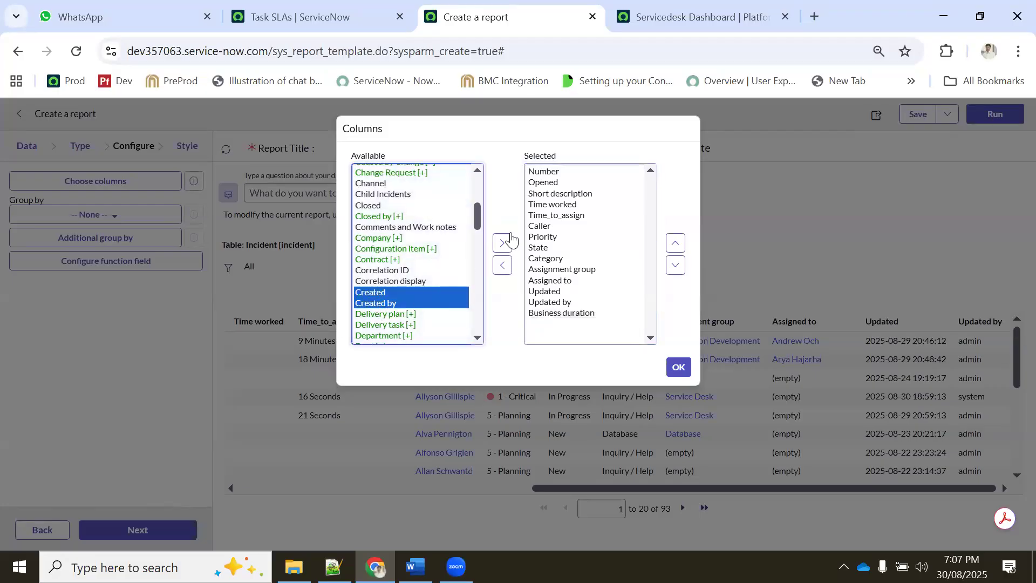
click(502, 243)
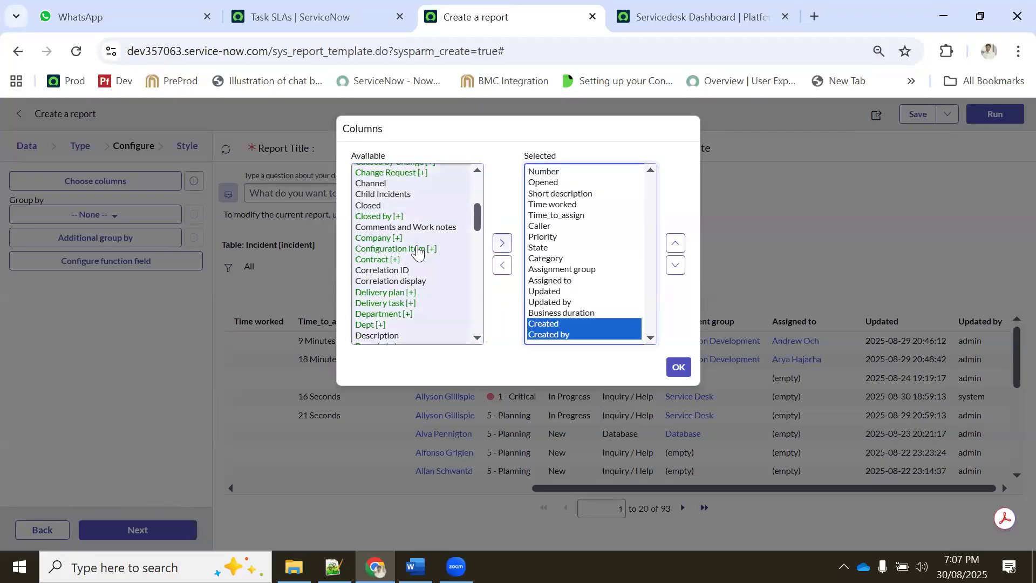
- Add the Closed, Closed by, Channel and Description columns to the report's selected columns
click(372, 207)
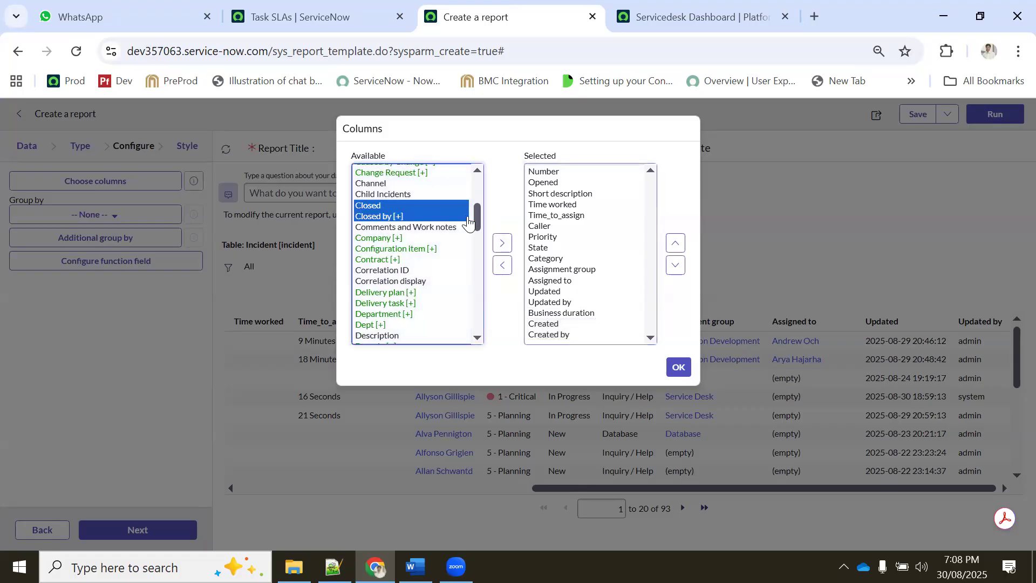
click(502, 242)
click(378, 187)
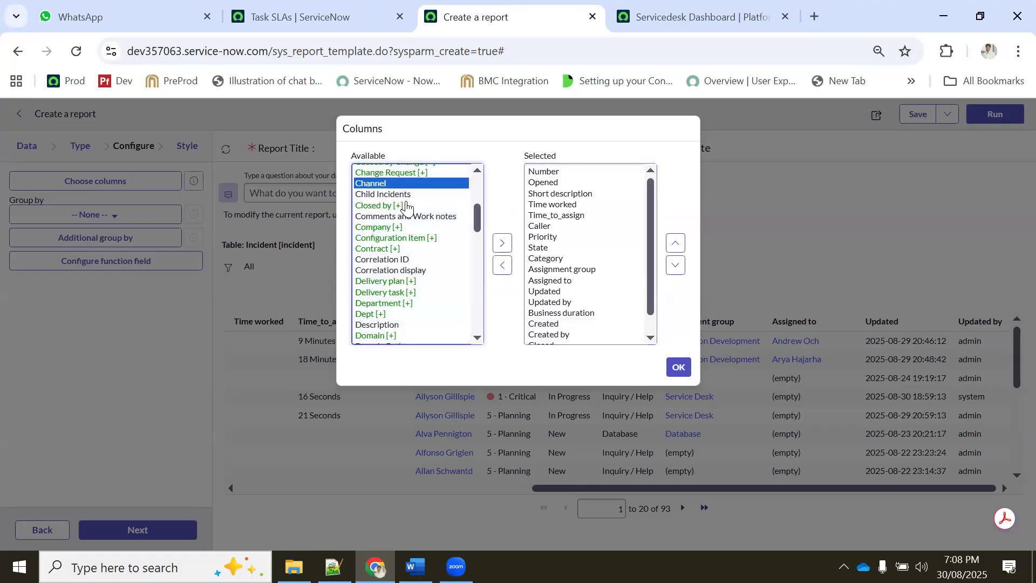
click(502, 254)
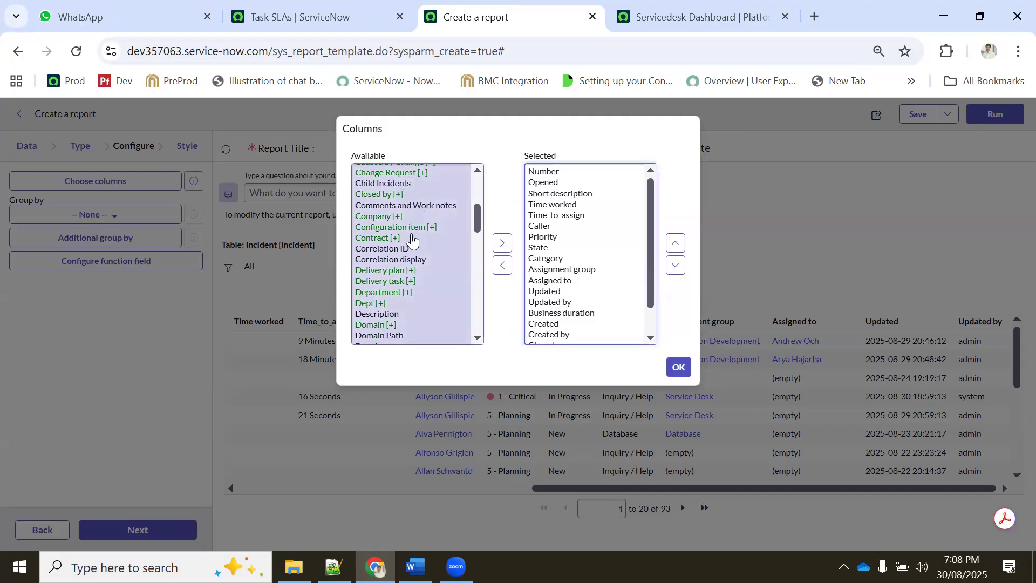
scroll(416, 291, down, 3)
click(387, 234)
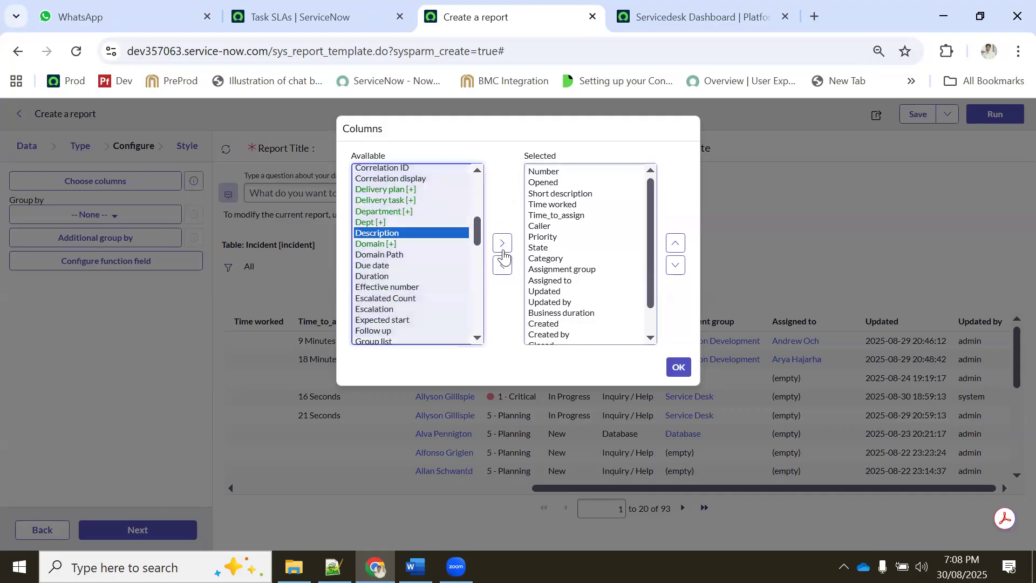
click(502, 244)
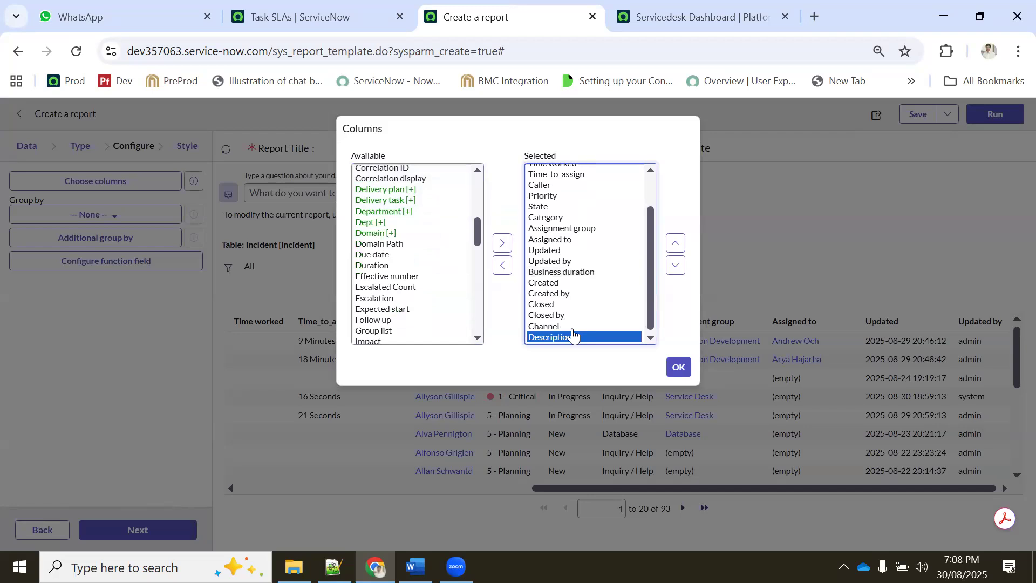
- Move the Description column up the selected columns until it sits directly below Short description
scroll(563, 242, up, 2)
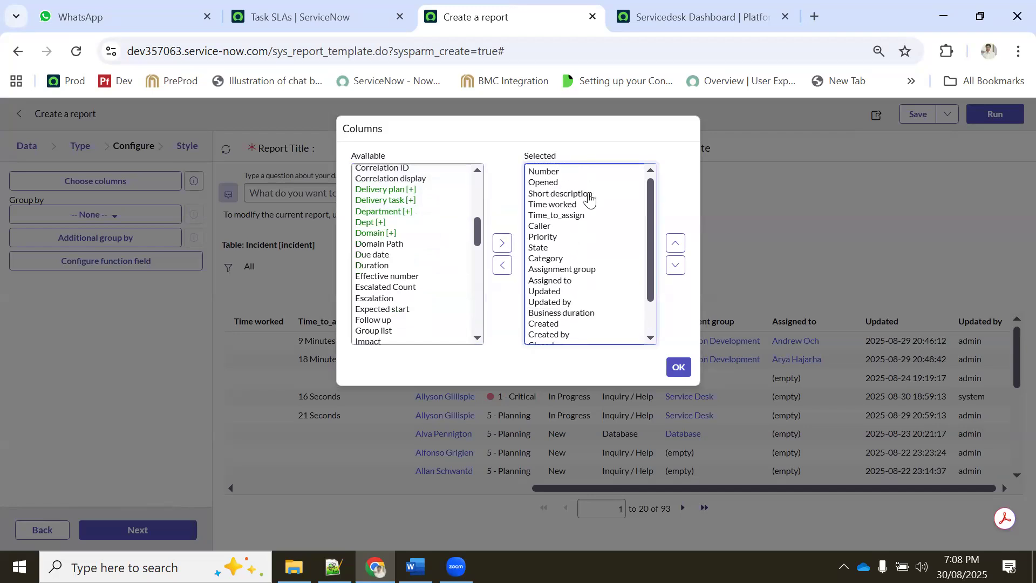
click(553, 194)
scroll(561, 330, down, 1)
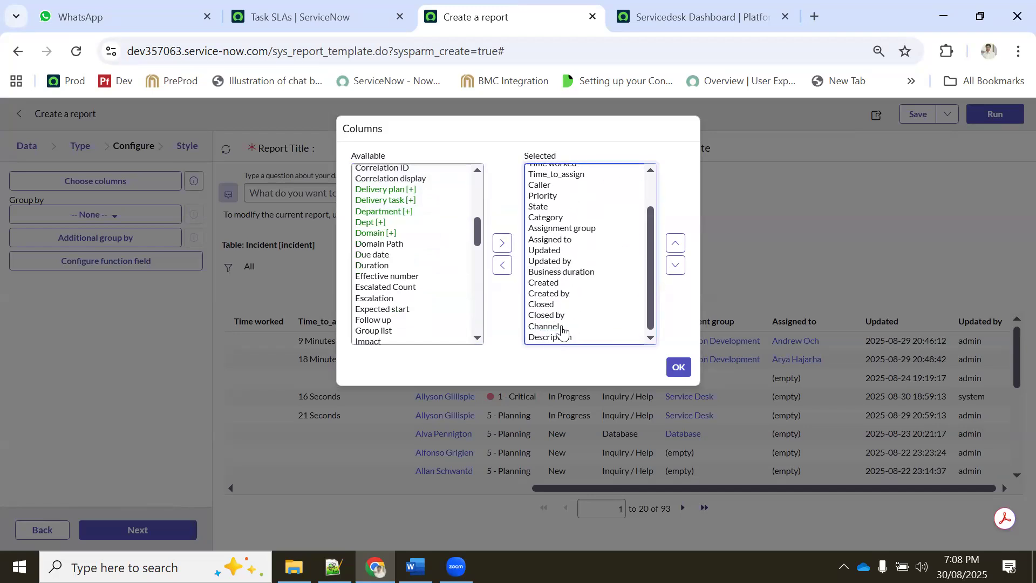
click(556, 337)
click(676, 243)
click(676, 244)
click(675, 243)
click(675, 244)
click(675, 243)
click(675, 244)
double_click(675, 244)
double_click(675, 244)
click(675, 243)
double_click(675, 243)
double_click(675, 244)
scroll(600, 234, up, 1)
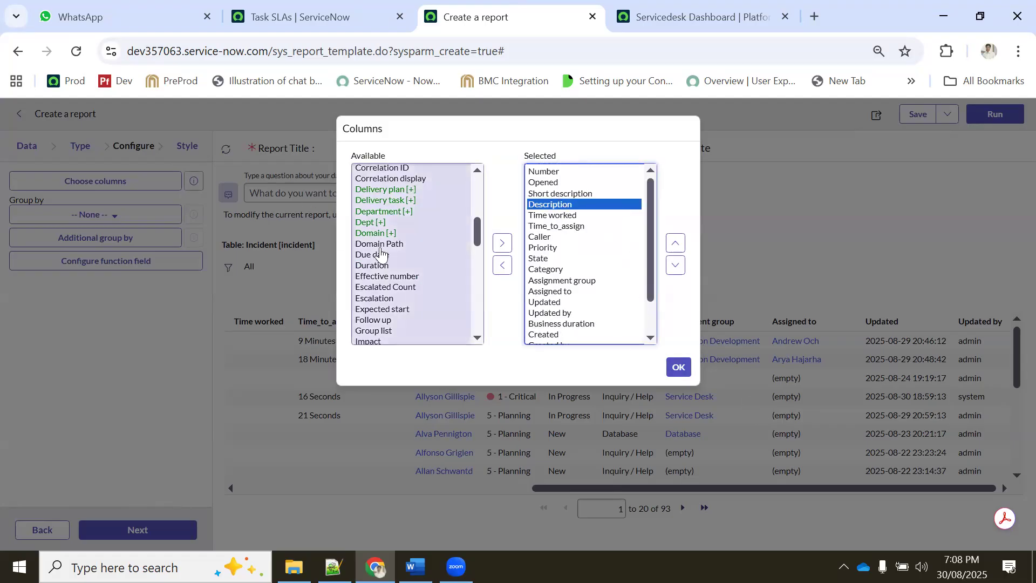
- Add the Resolve time column to the report's selected columns
click(380, 269)
scroll(377, 259, down, 6)
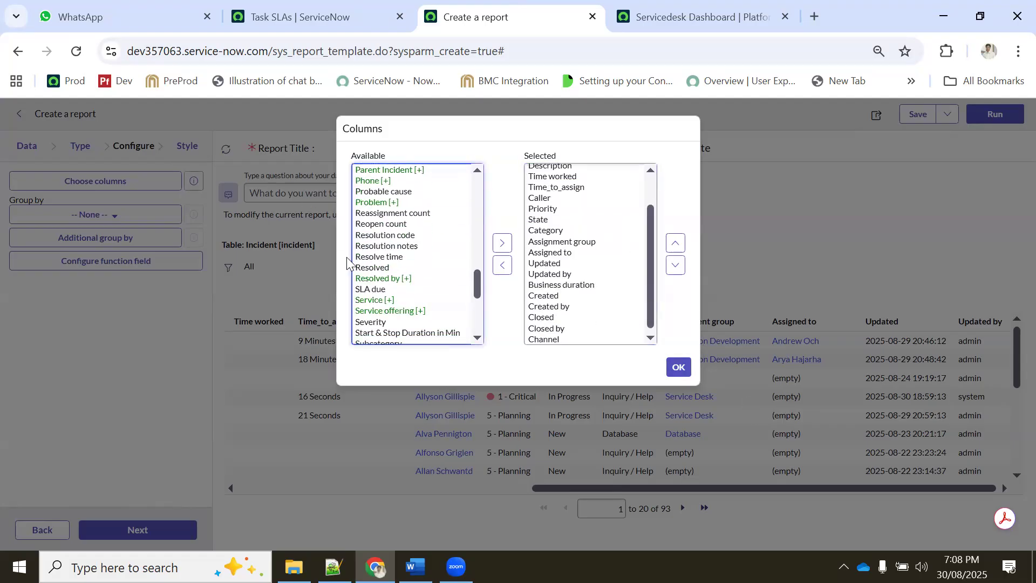
click(456, 257)
click(502, 244)
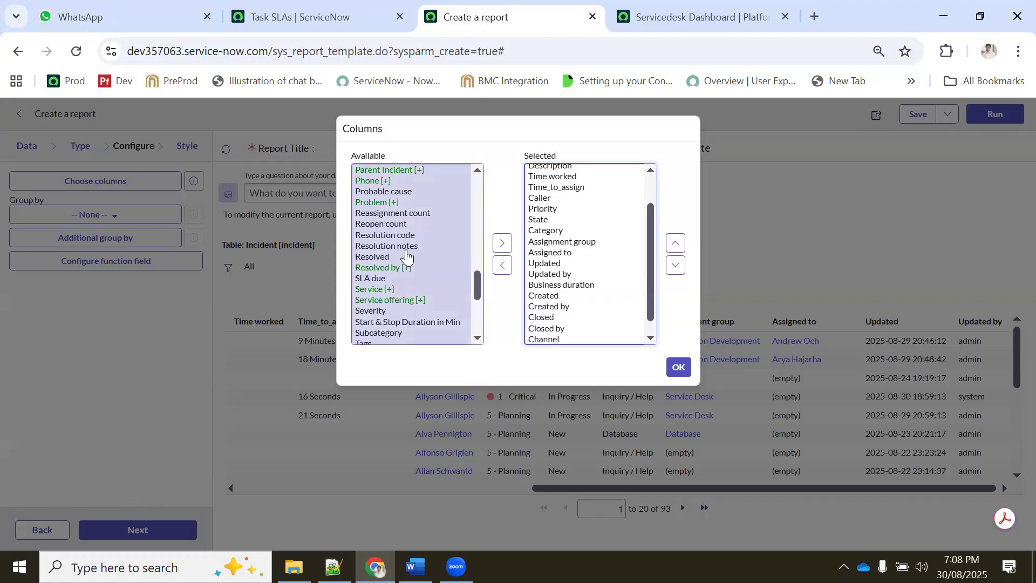
- Find the Caller reference among the available columns and expand it to list its related User fields
scroll(406, 254, up, 10)
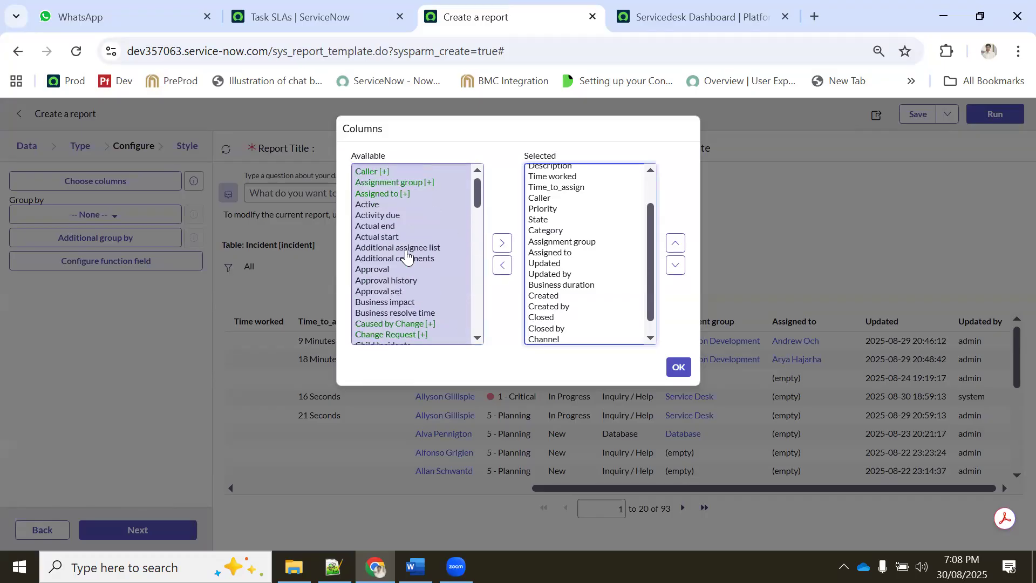
click(390, 238)
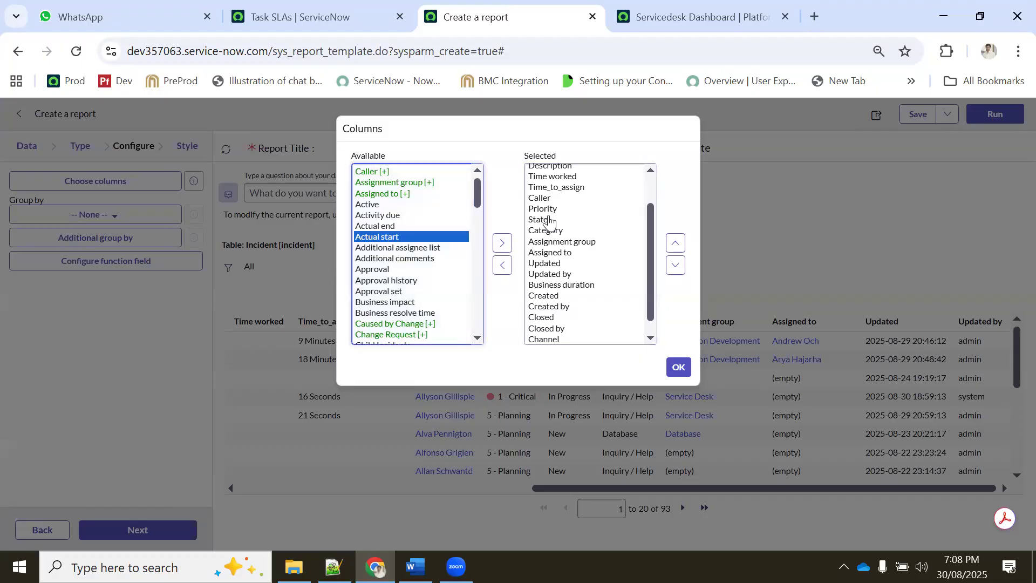
click(558, 187)
click(551, 198)
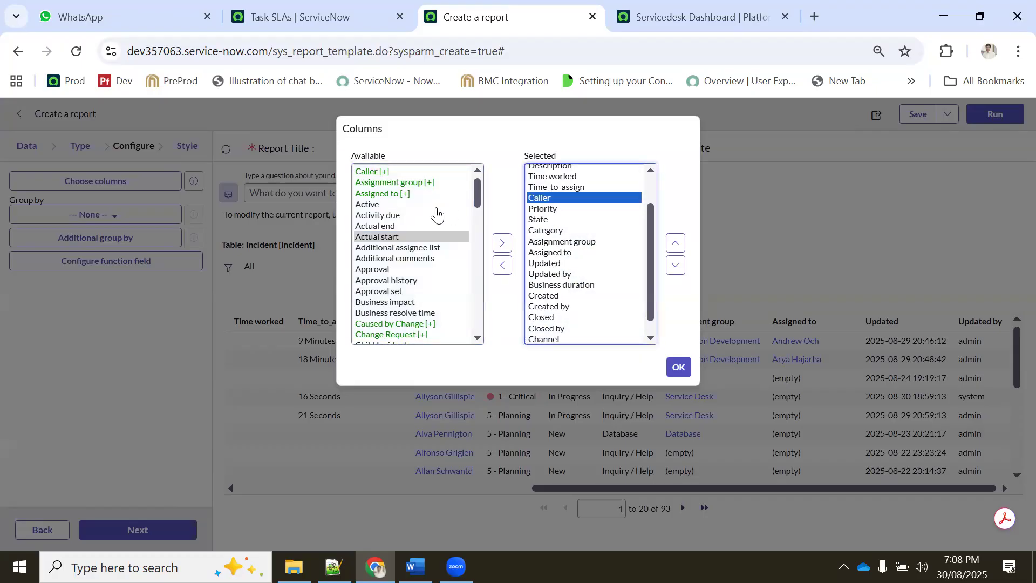
click(377, 217)
key(c)
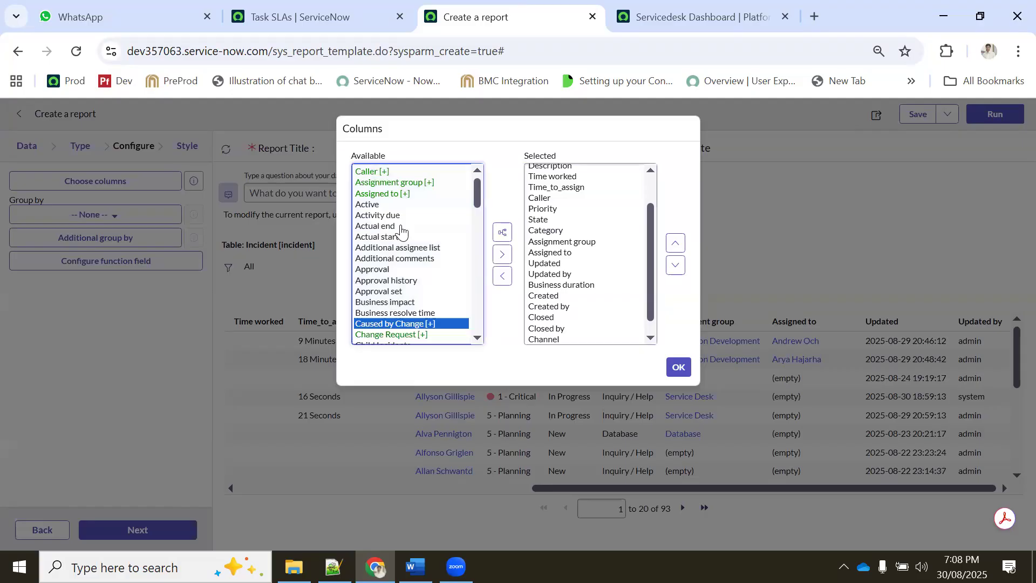
scroll(401, 231, down, 3)
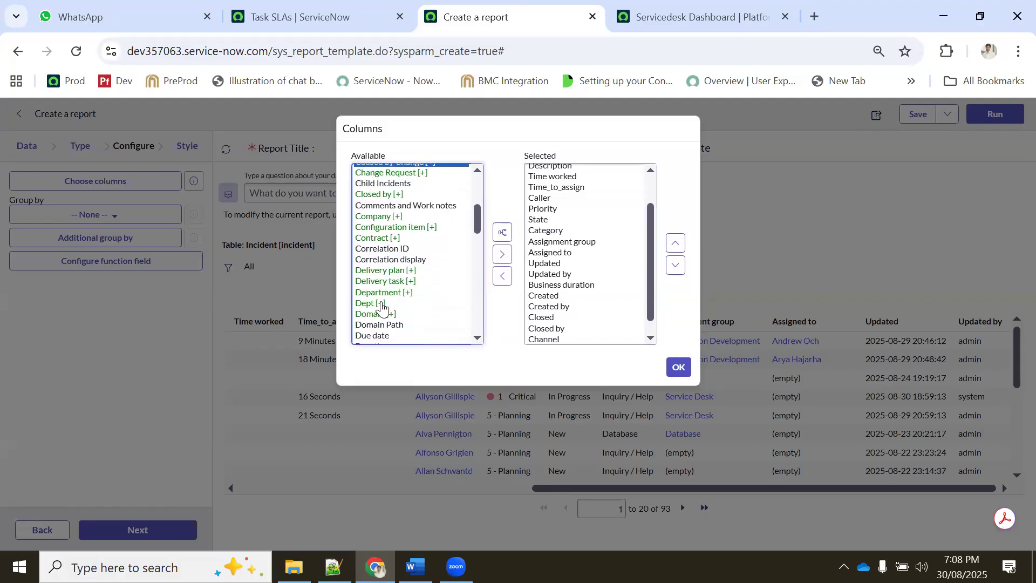
scroll(386, 229, up, 3)
click(385, 228)
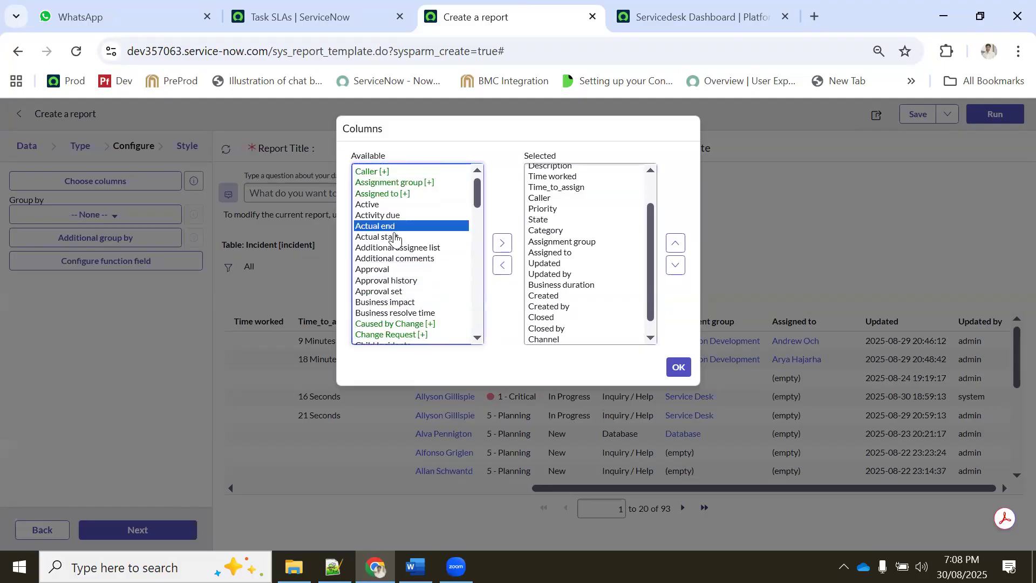
key(c)
key(c)
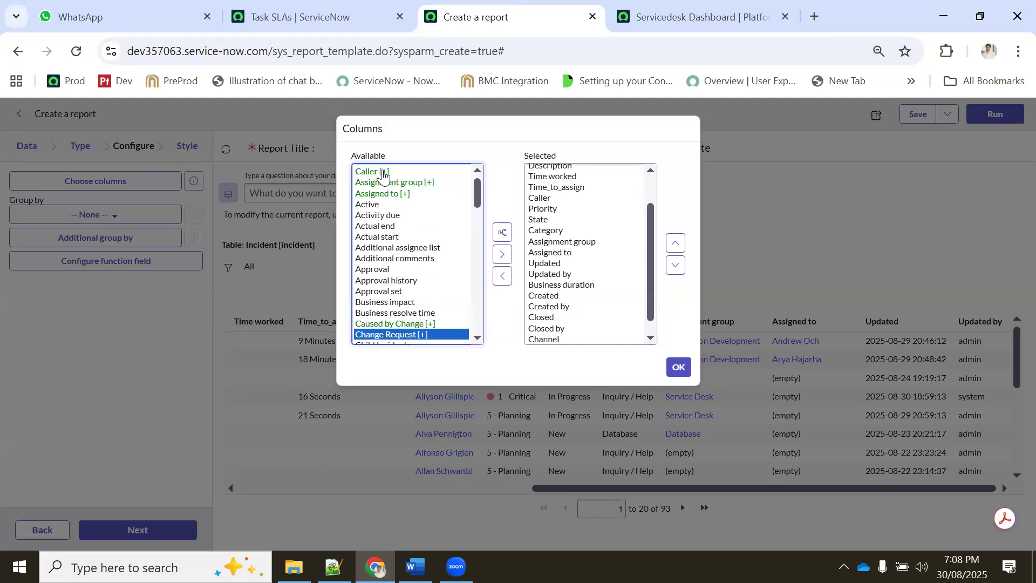
click(384, 172)
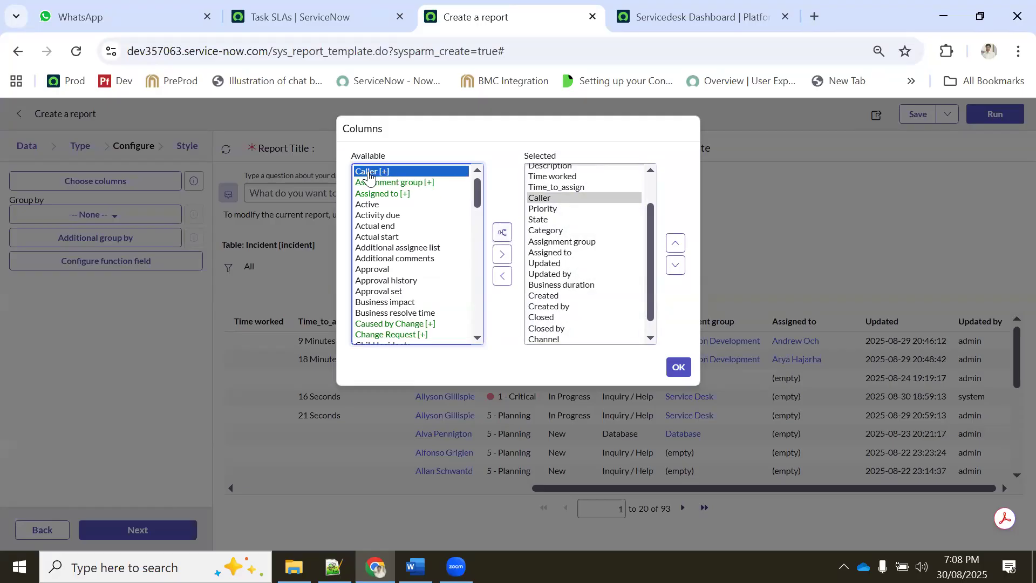
click(502, 232)
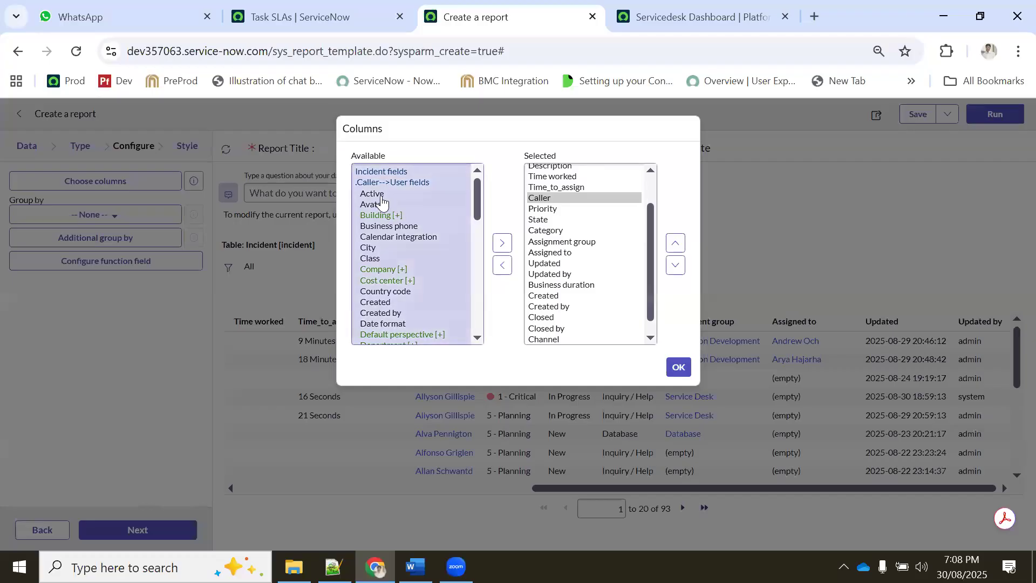
- Add the caller's Email field to the selected columns and apply the column selection
click(380, 195)
click(376, 303)
click(382, 248)
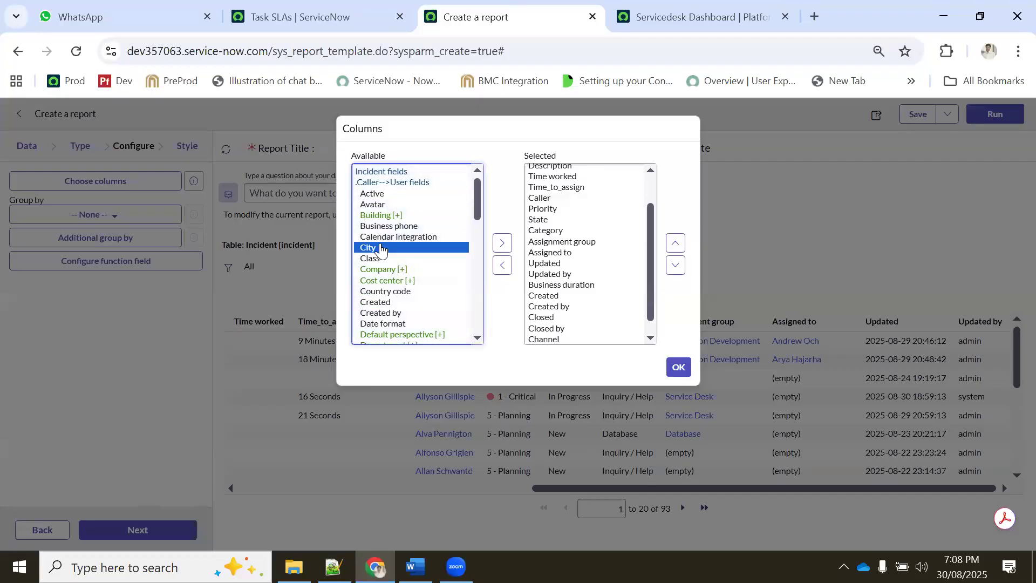
click(406, 227)
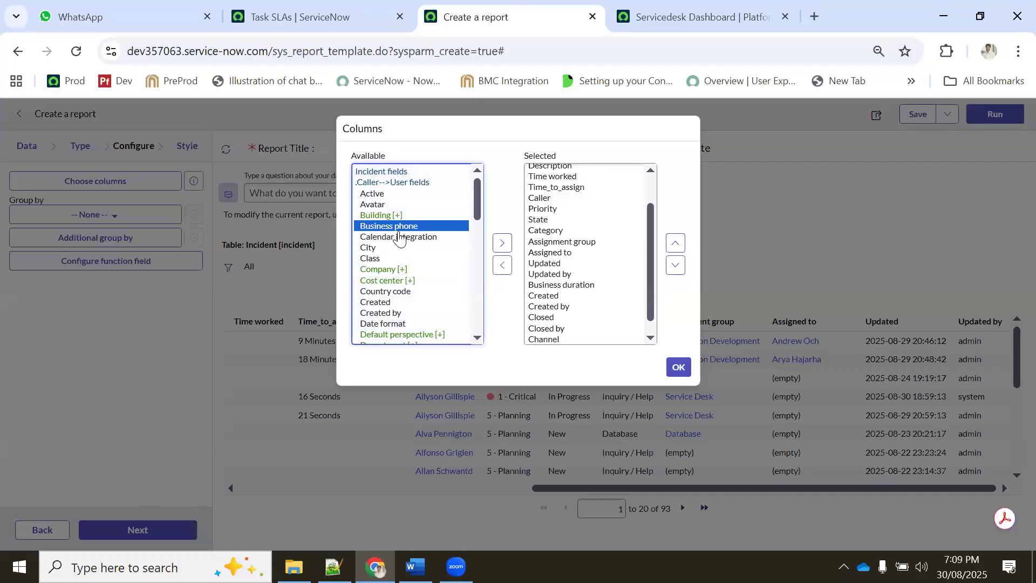
scroll(402, 242, down, 2)
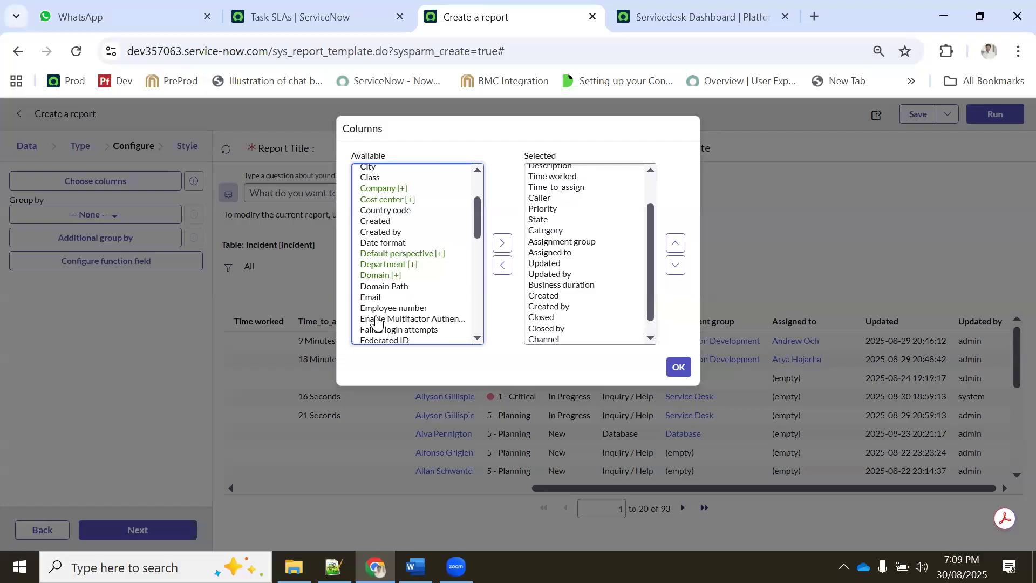
click(380, 300)
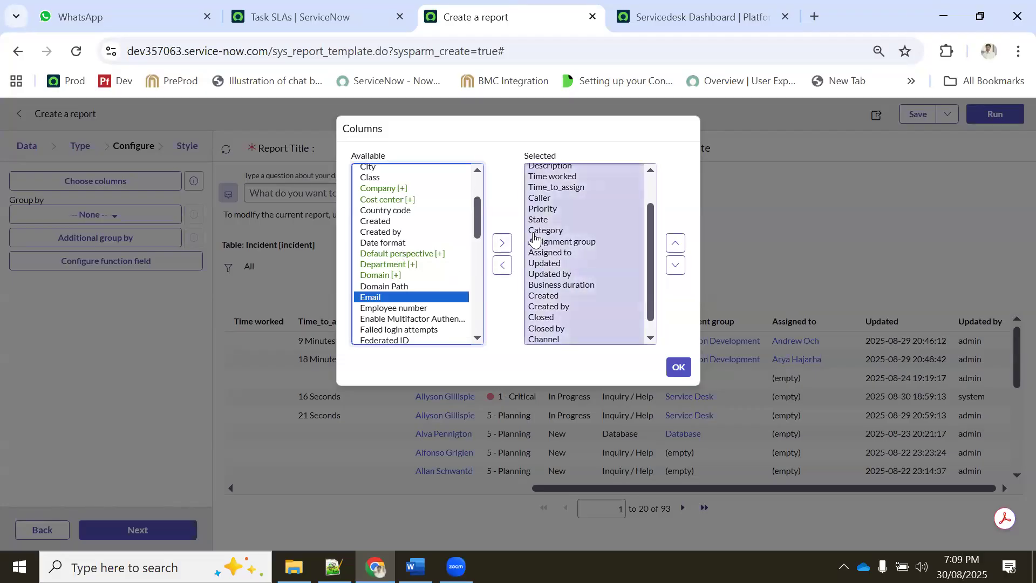
click(501, 244)
scroll(568, 280, down, 1)
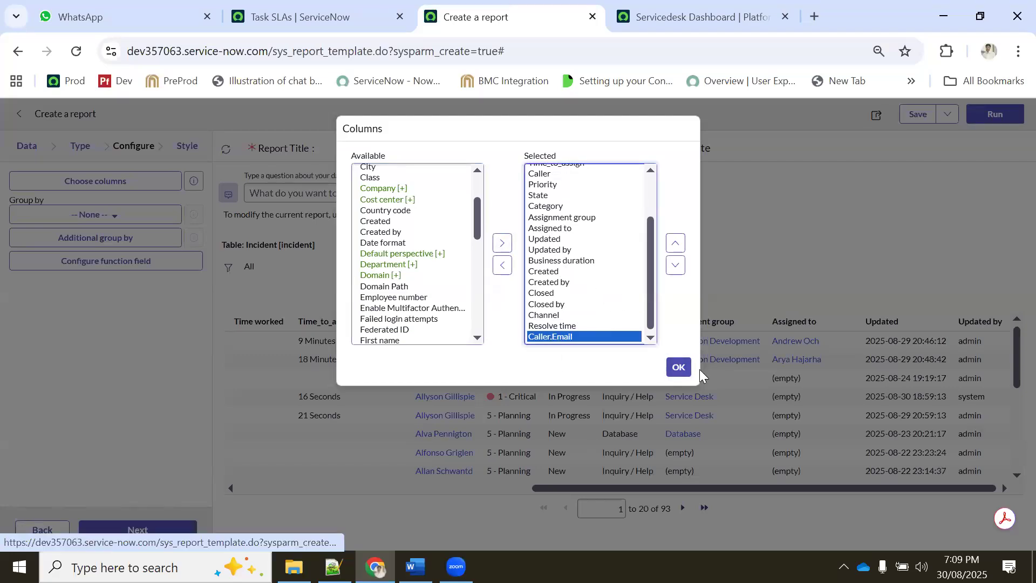
click(679, 368)
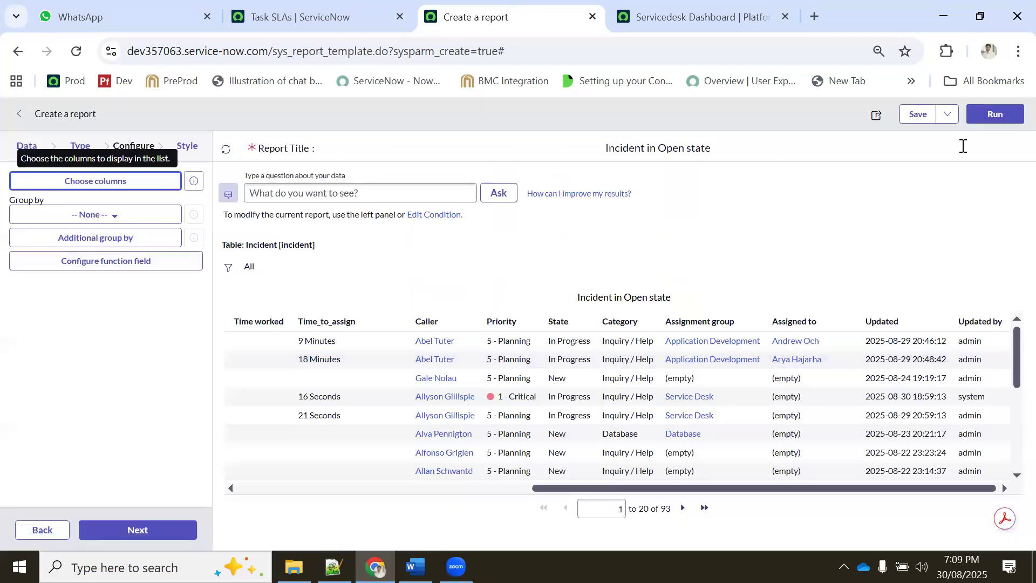
- Run the report and review its columns from Number through to the caller's Email
click(986, 120)
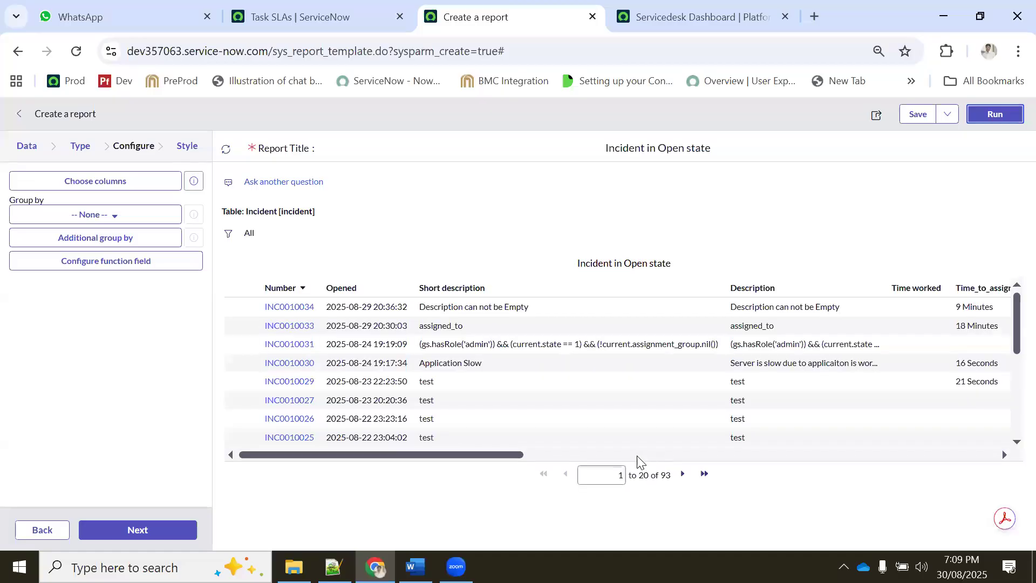
drag(513, 455, 1011, 441)
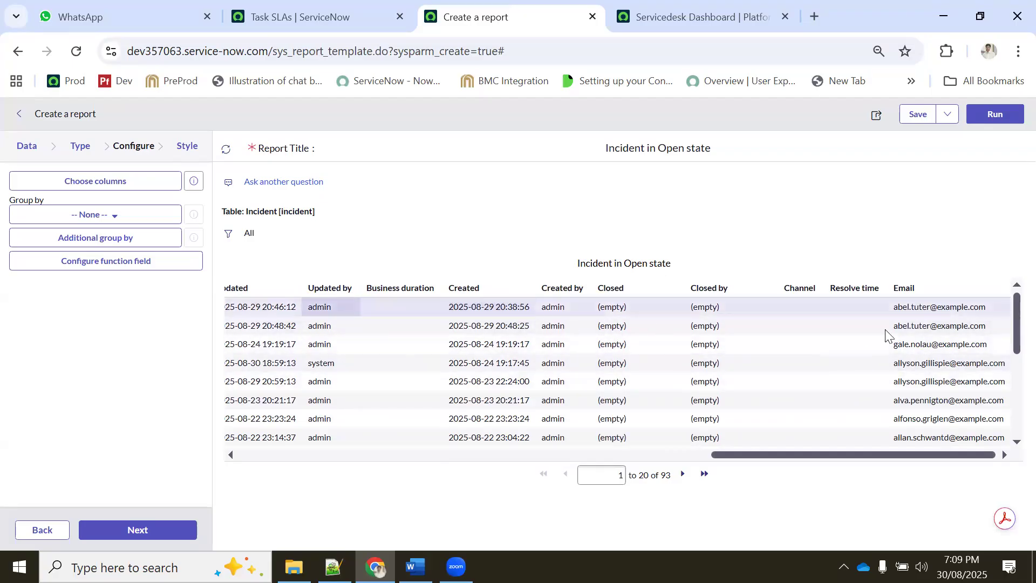
drag(745, 454, 220, 454)
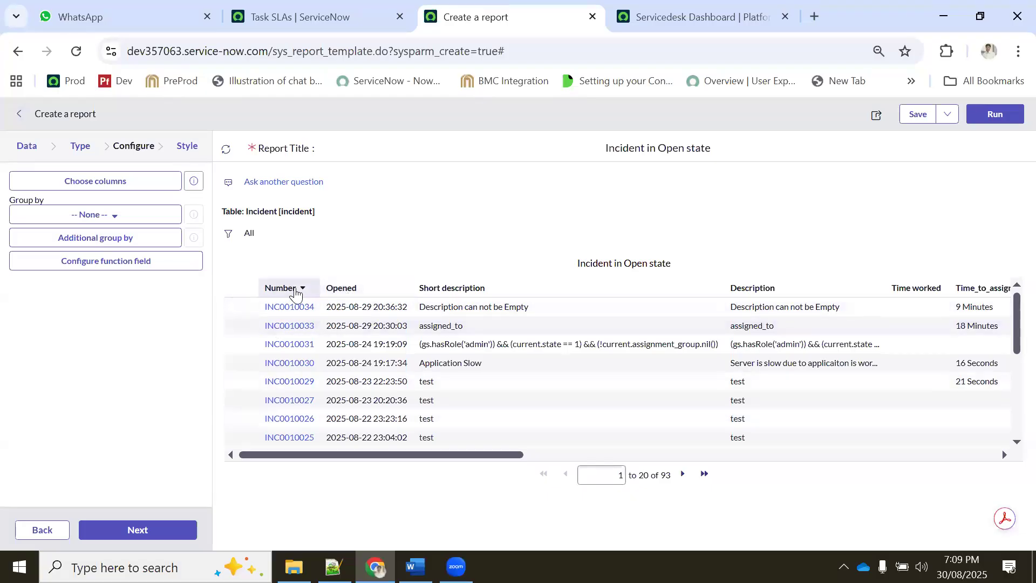
- Examine the Export formats and the Configure options offered for the report list from the Opened column heading
right_click(357, 293)
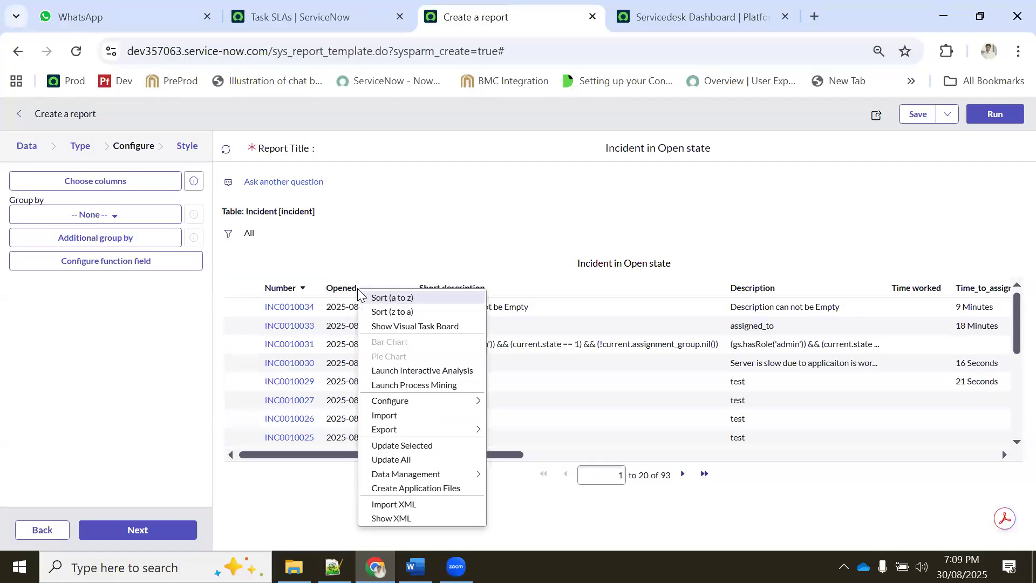
mouse_move(395, 432)
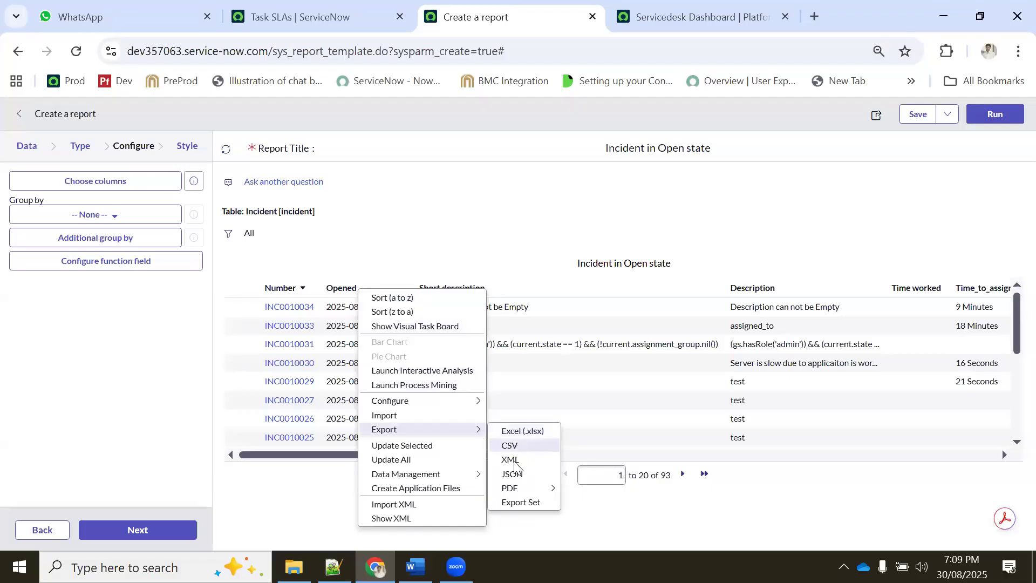
mouse_move(512, 493)
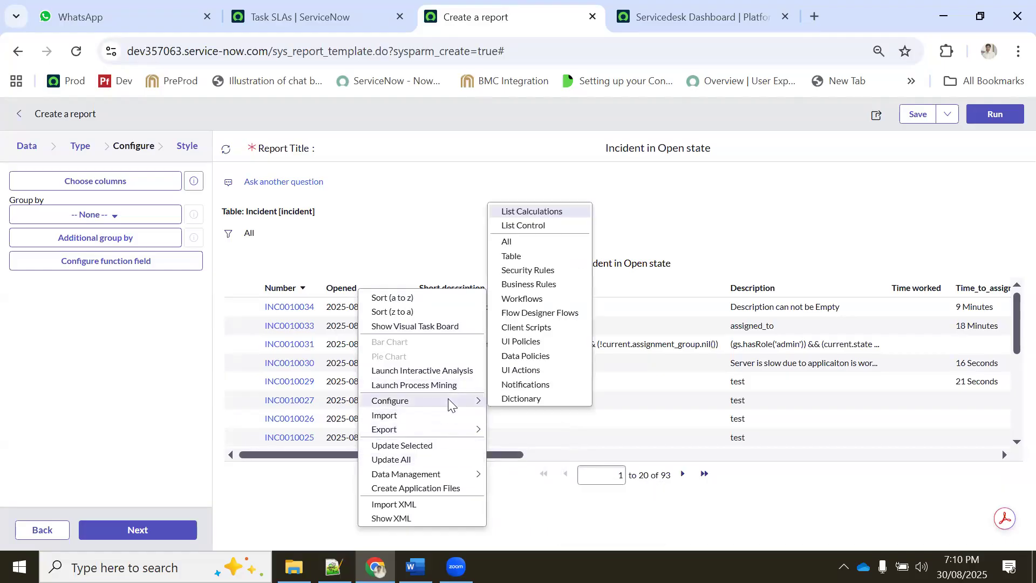
click(549, 515)
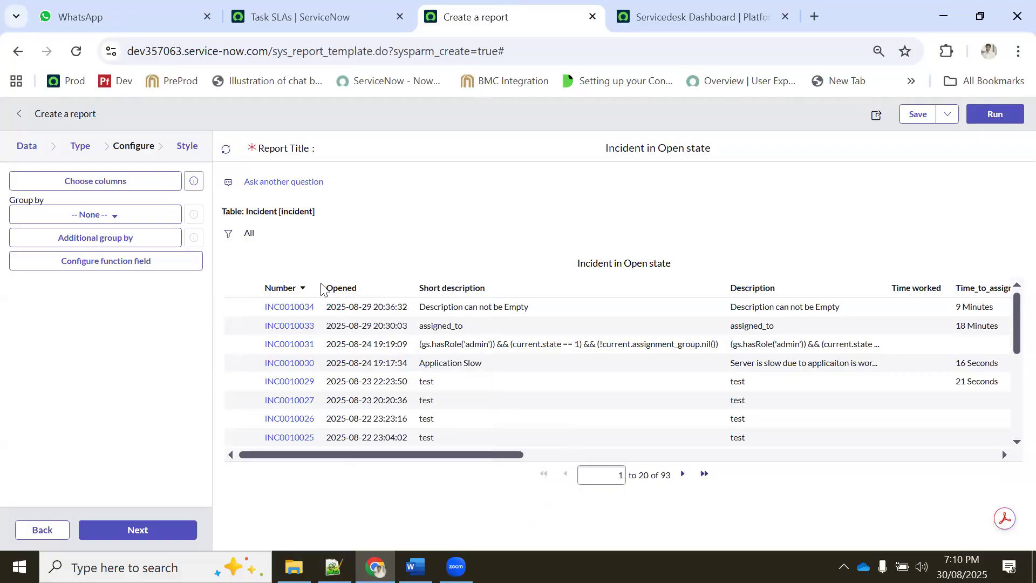
right_click(370, 289)
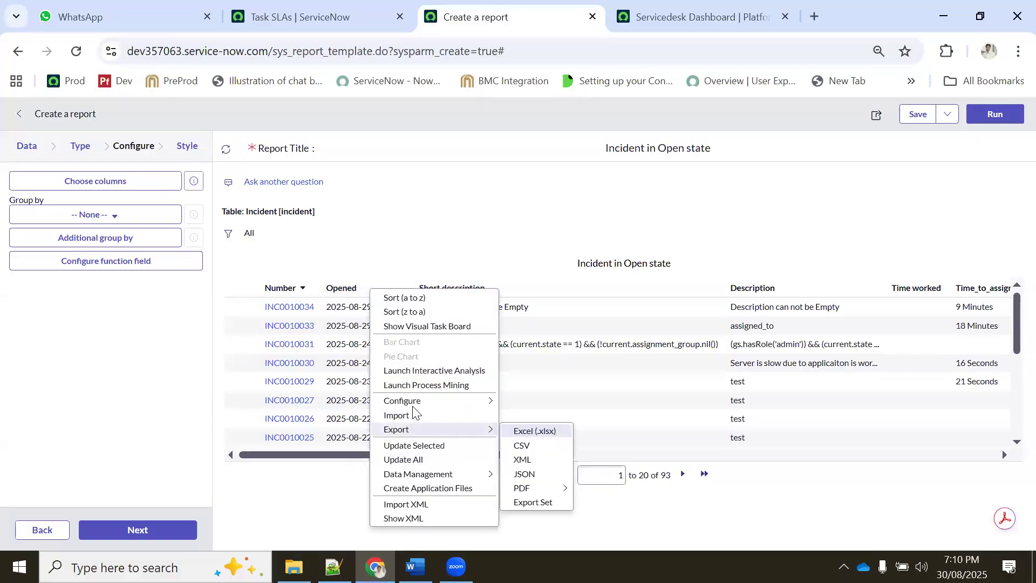
mouse_move(414, 402)
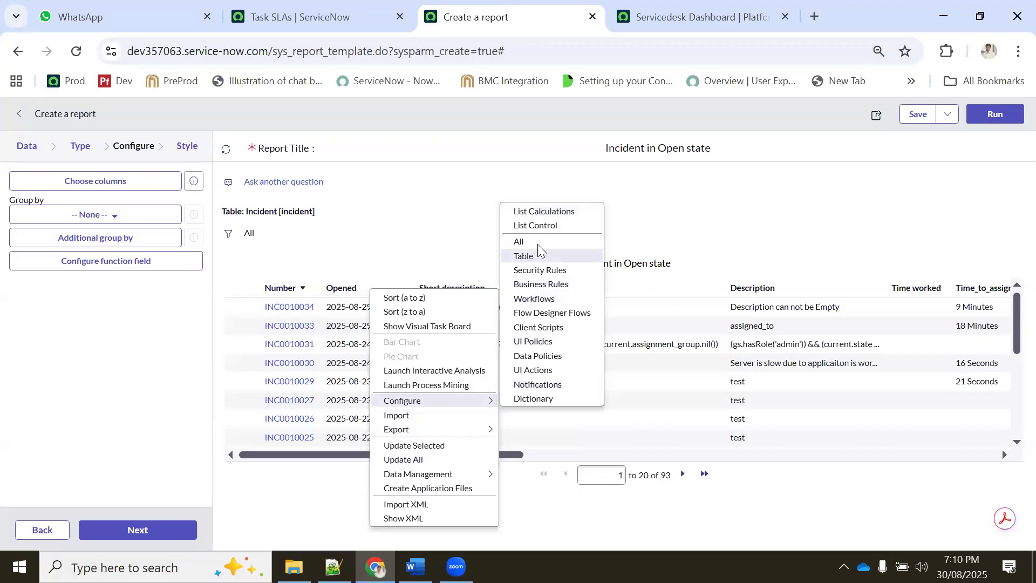
mouse_move(474, 432)
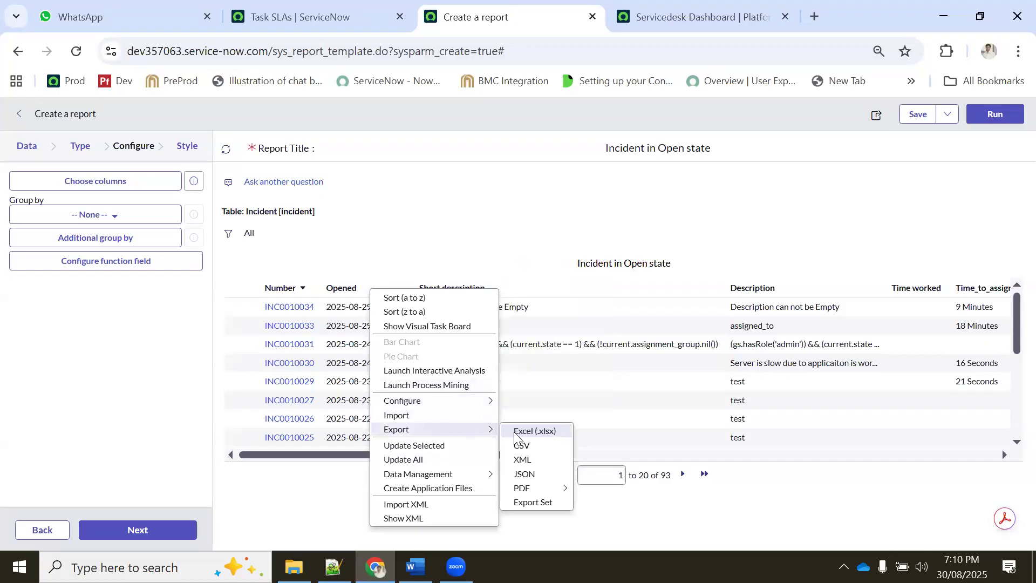
click(436, 229)
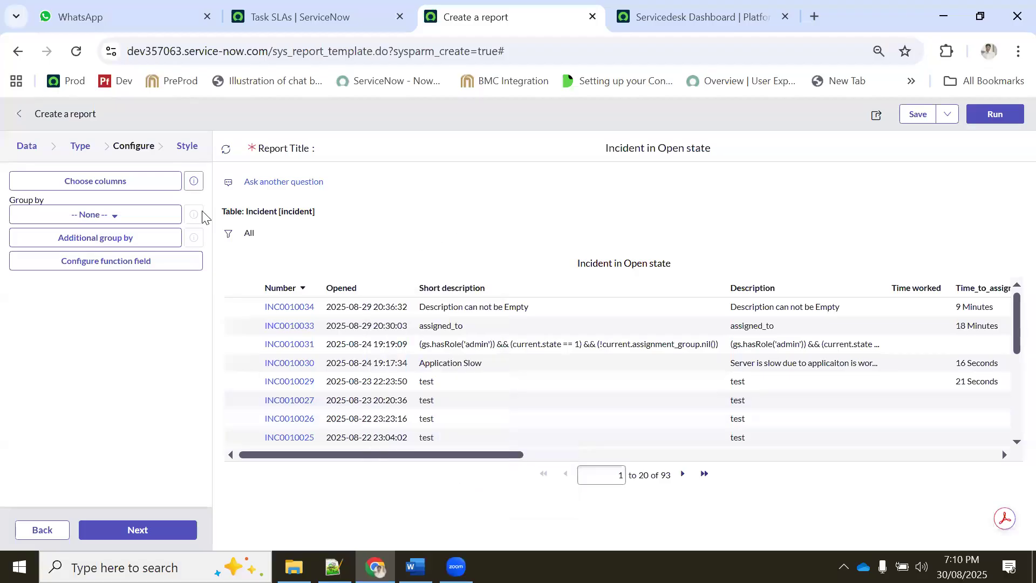
- Group the list report by Assignment group, run it and look through the groups
click(81, 219)
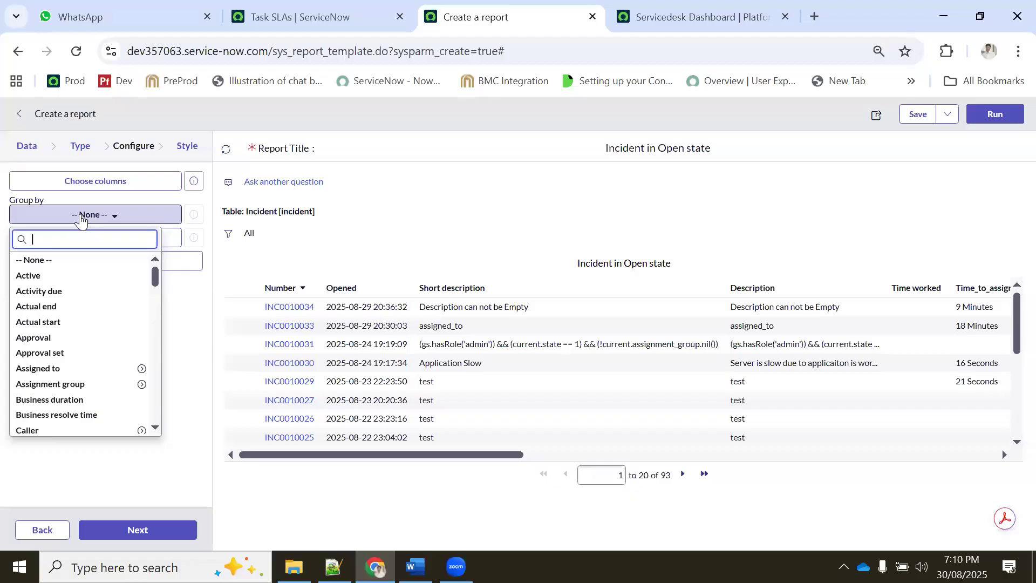
text(ass)
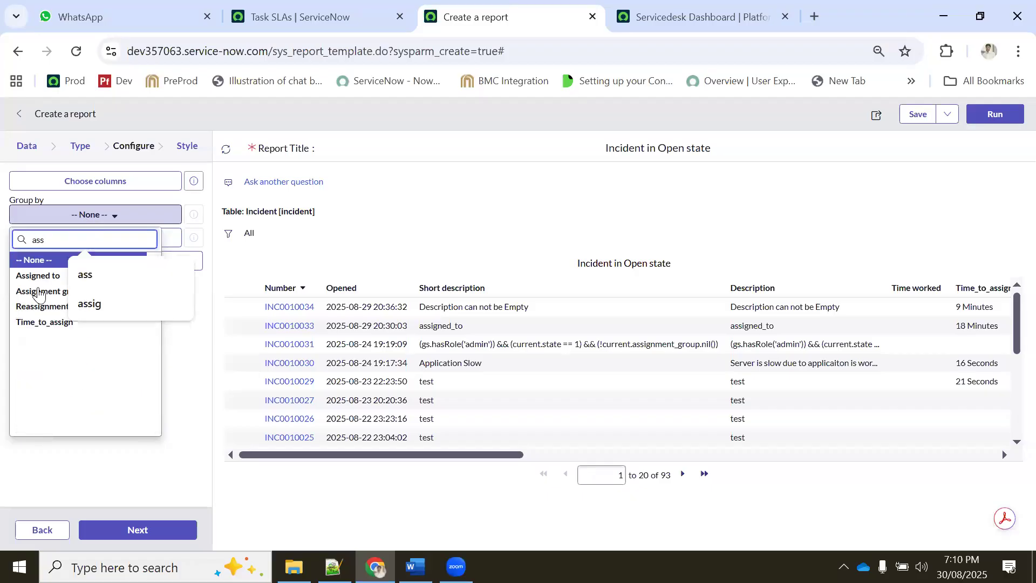
click(38, 291)
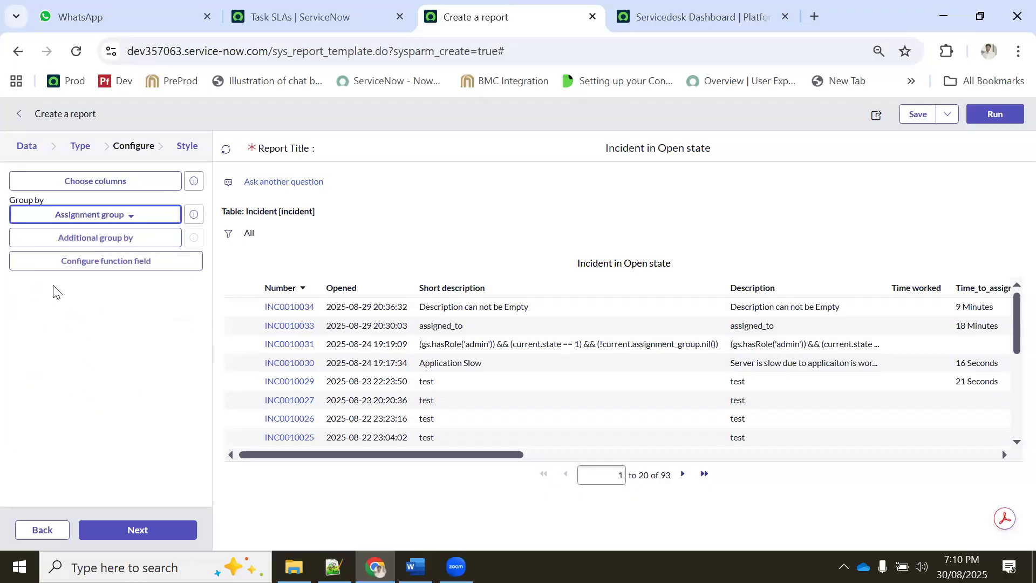
click(1007, 117)
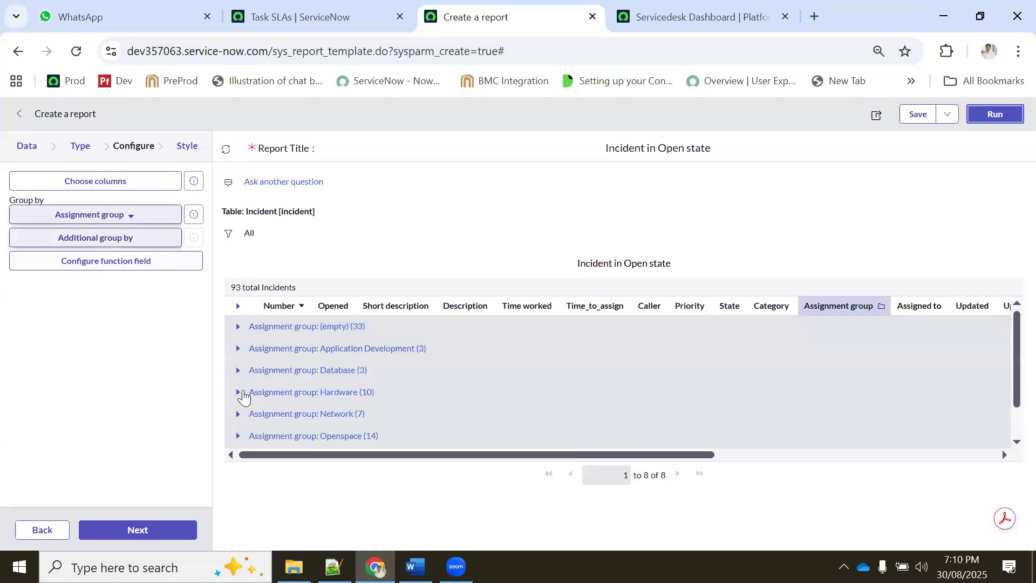
scroll(302, 369, down, 1)
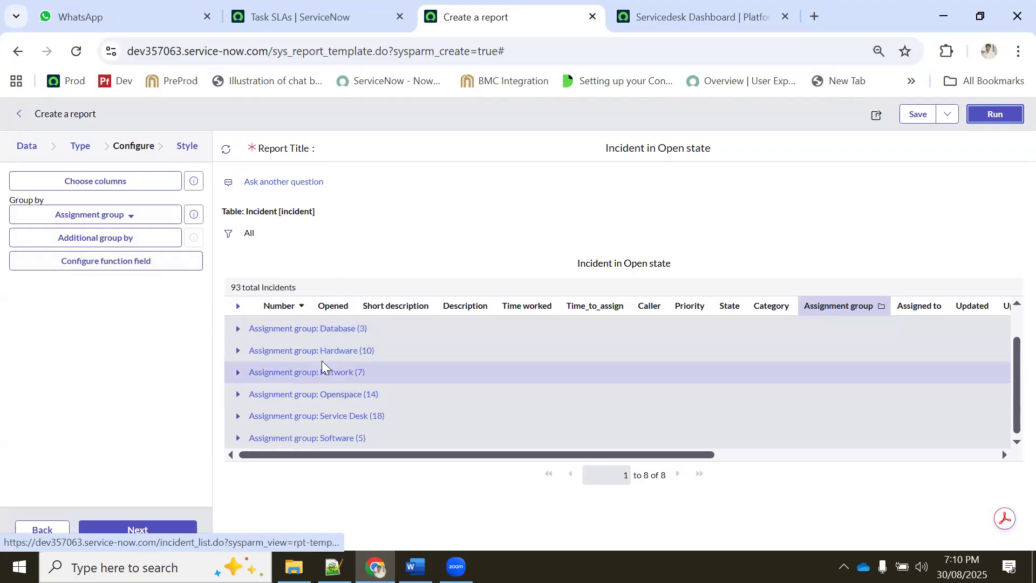
scroll(323, 356, up, 1)
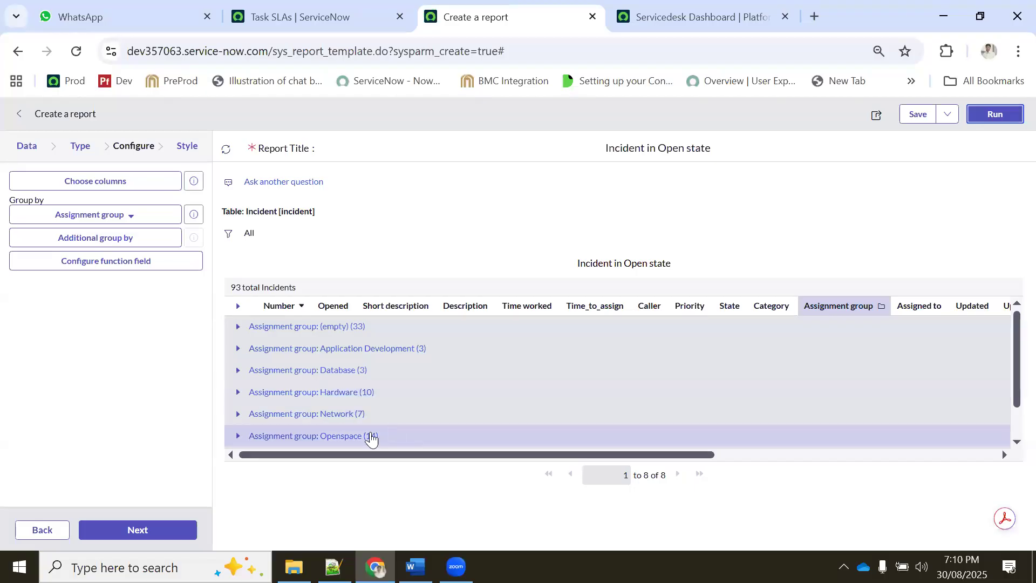
scroll(388, 428, down, 1)
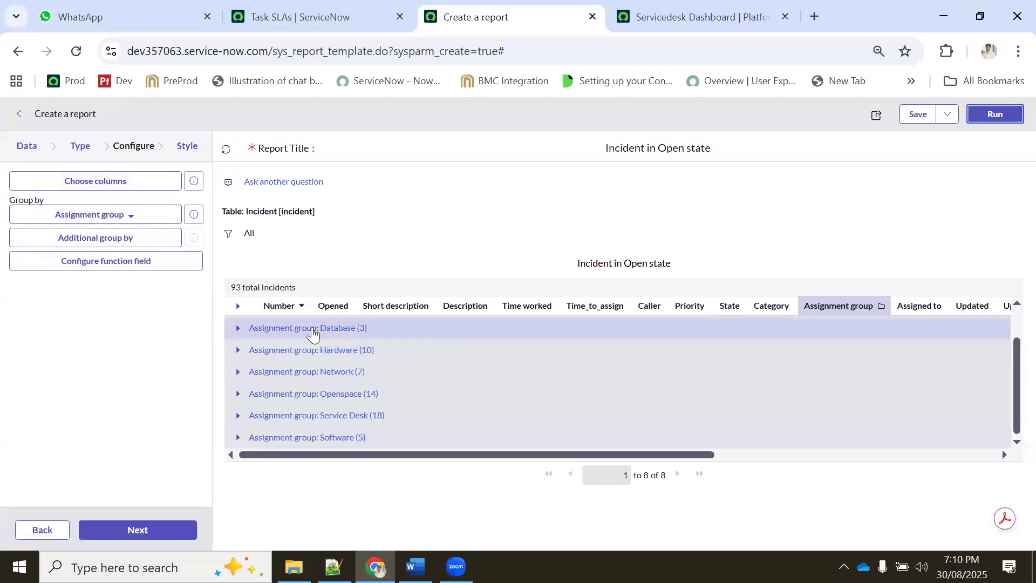
scroll(302, 356, up, 1)
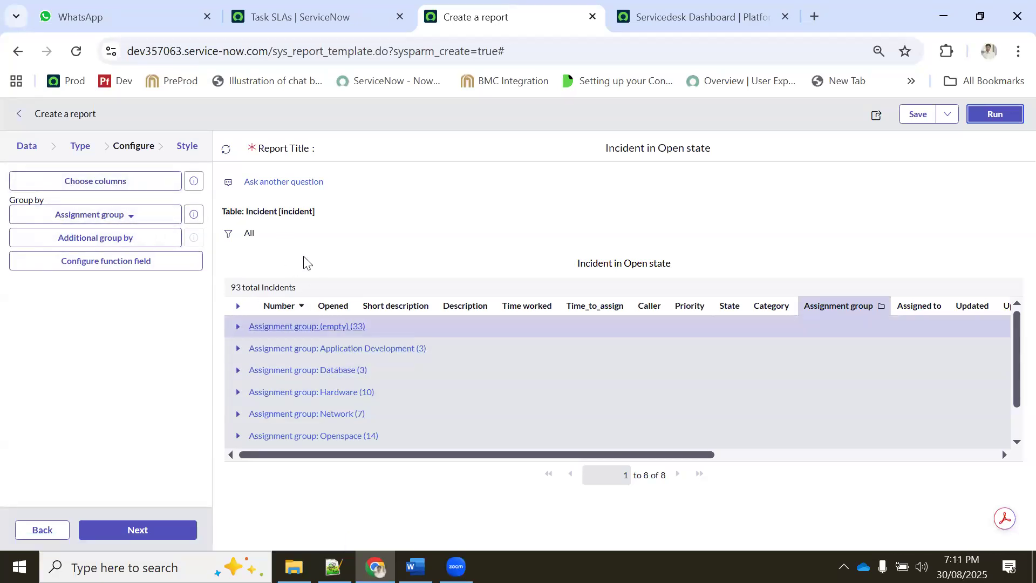
- Clear the "list" filter on the visualizations, change the report type to Bar, run it and inspect the bars
click(78, 147)
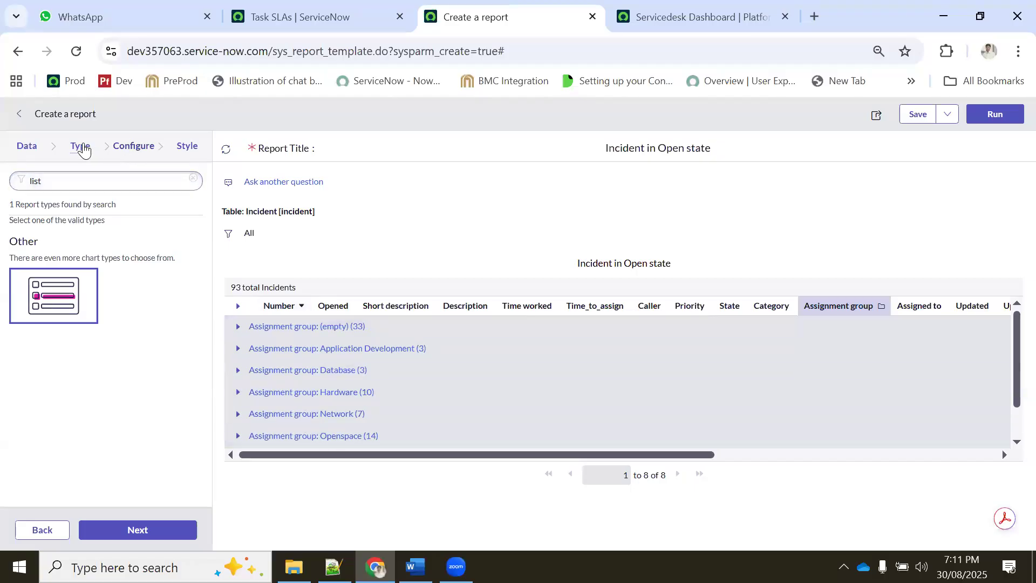
click(63, 178)
double_click(63, 178)
key(BackSpace)
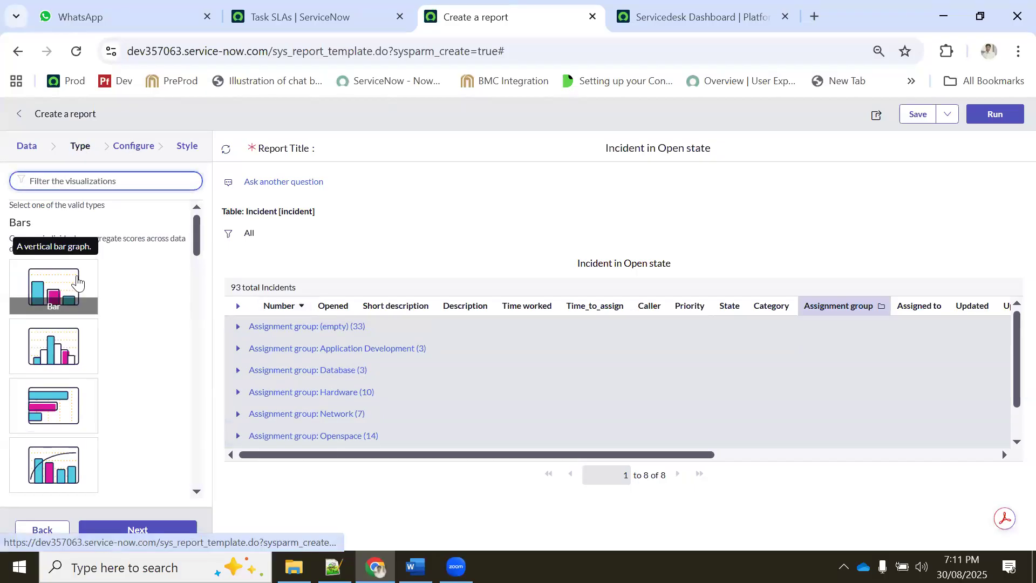
click(59, 286)
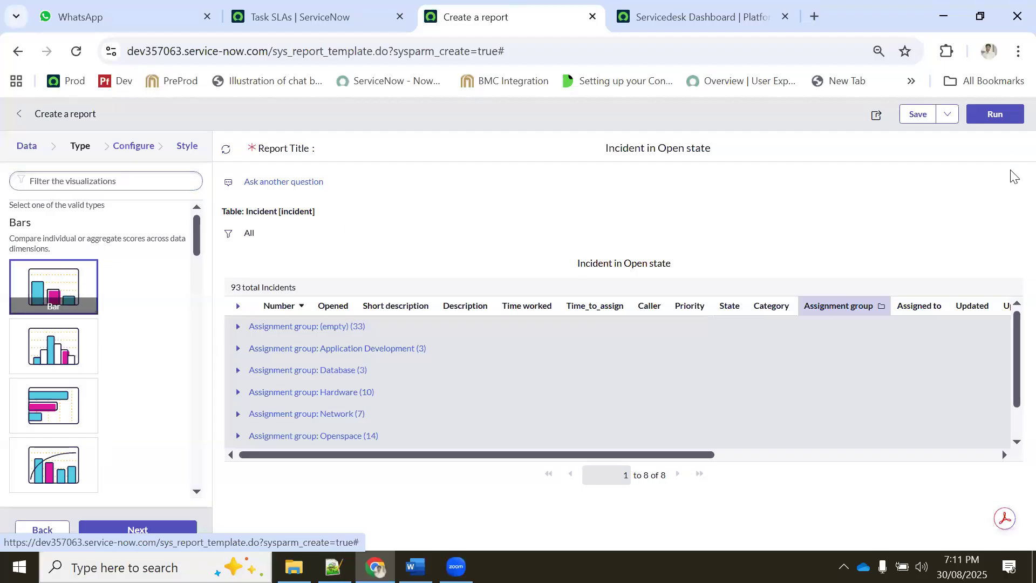
click(996, 114)
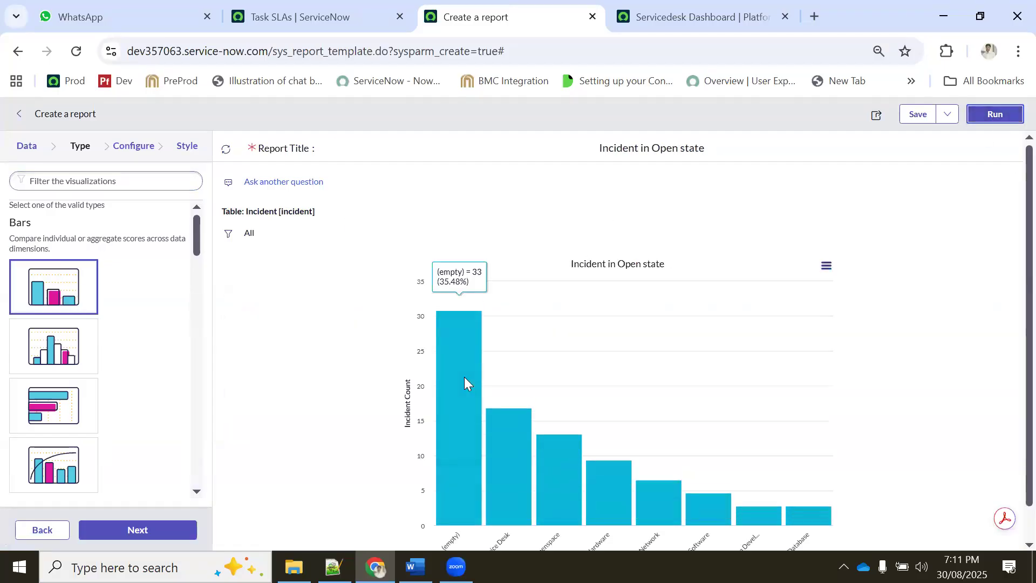
scroll(604, 320, down, 1)
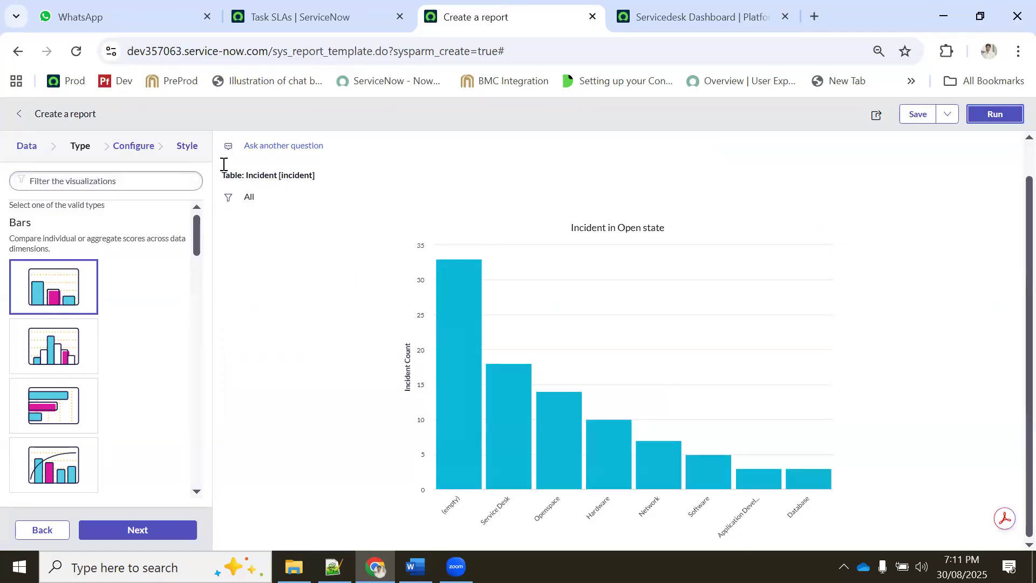
mouse_move(501, 466)
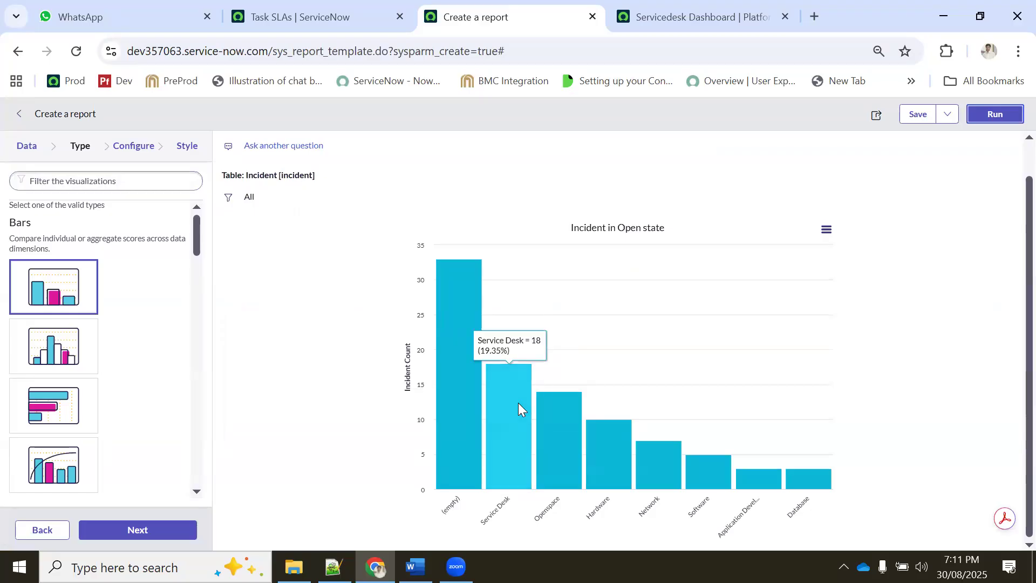
mouse_move(578, 422)
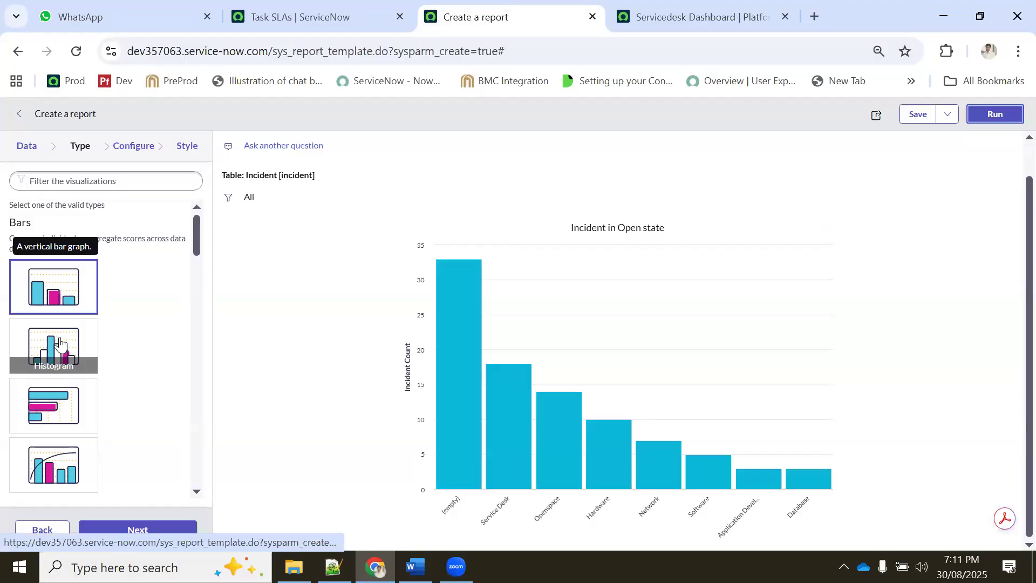
- Change the report type to Donut, run it and inspect the assignment group segments
scroll(59, 351, down, 5)
scroll(64, 392, down, 3)
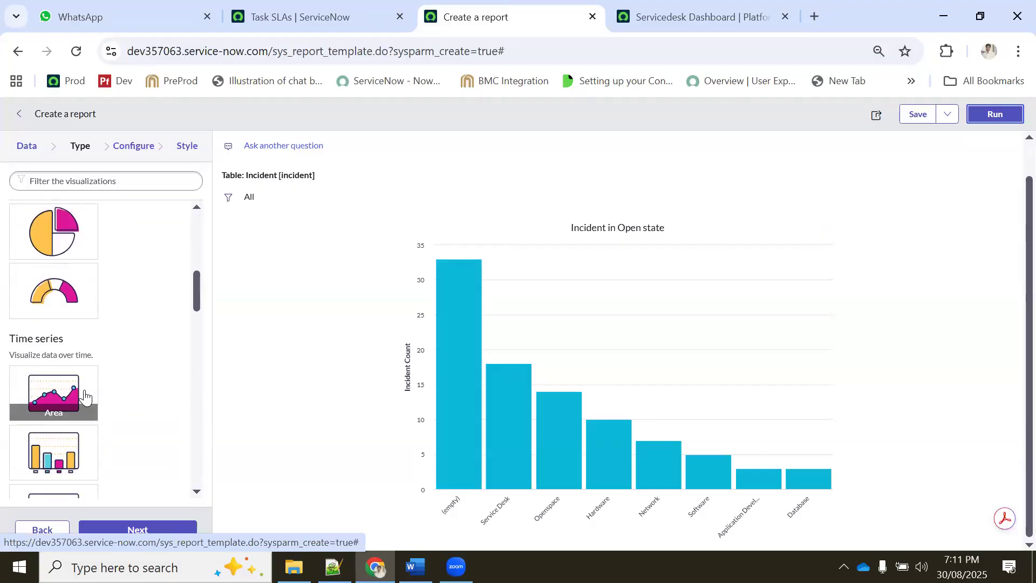
scroll(67, 378, up, 2)
click(56, 264)
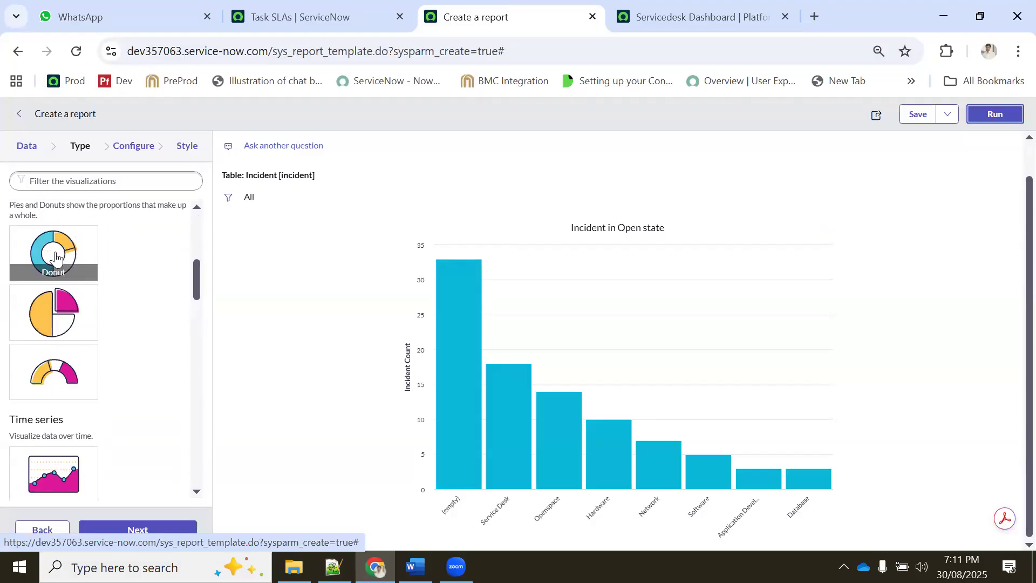
click(996, 114)
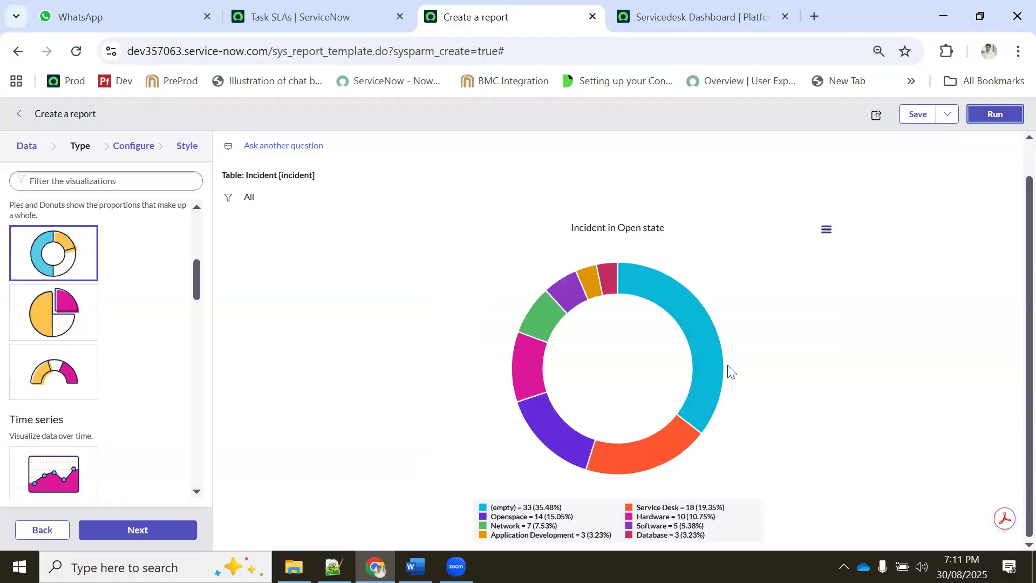
mouse_move(622, 457)
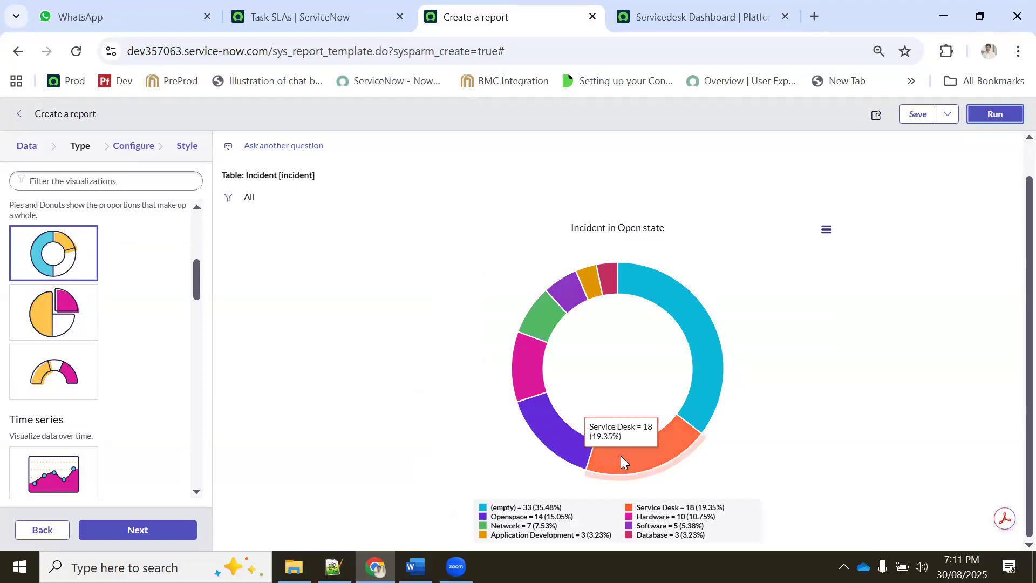
mouse_move(695, 320)
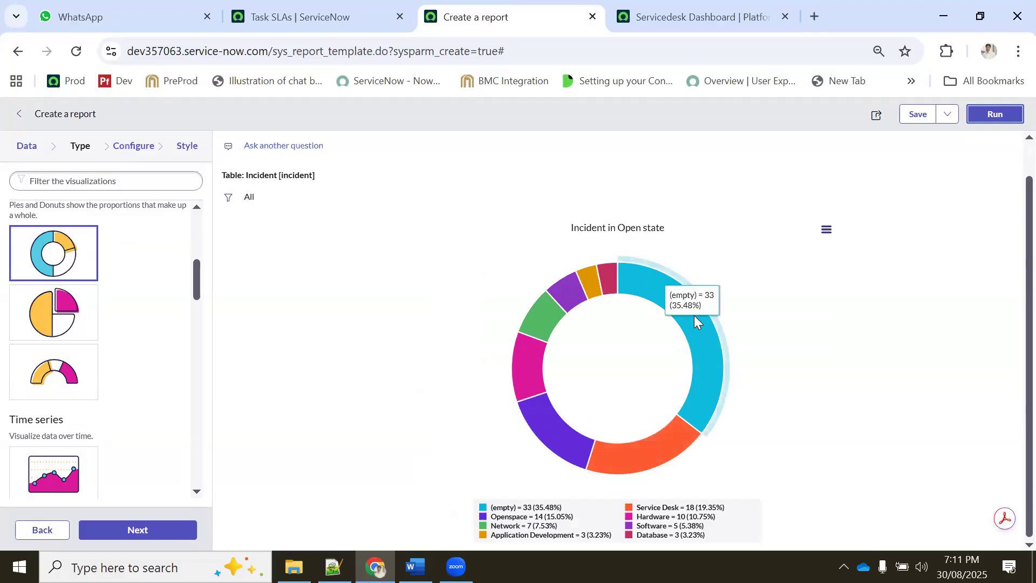
mouse_move(529, 319)
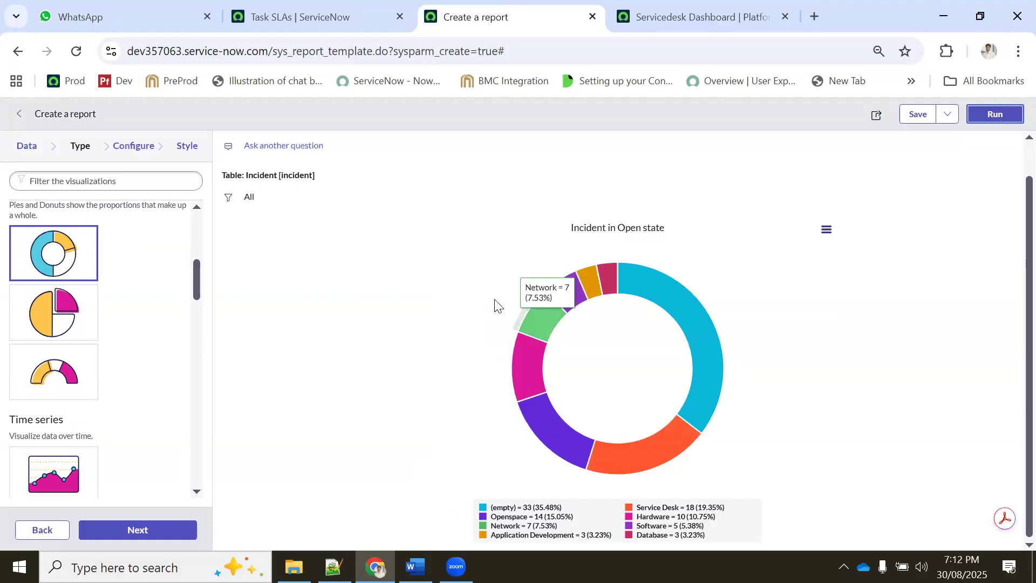
- Enable Display data labels in the donut chart's general style settings and run the report
click(183, 157)
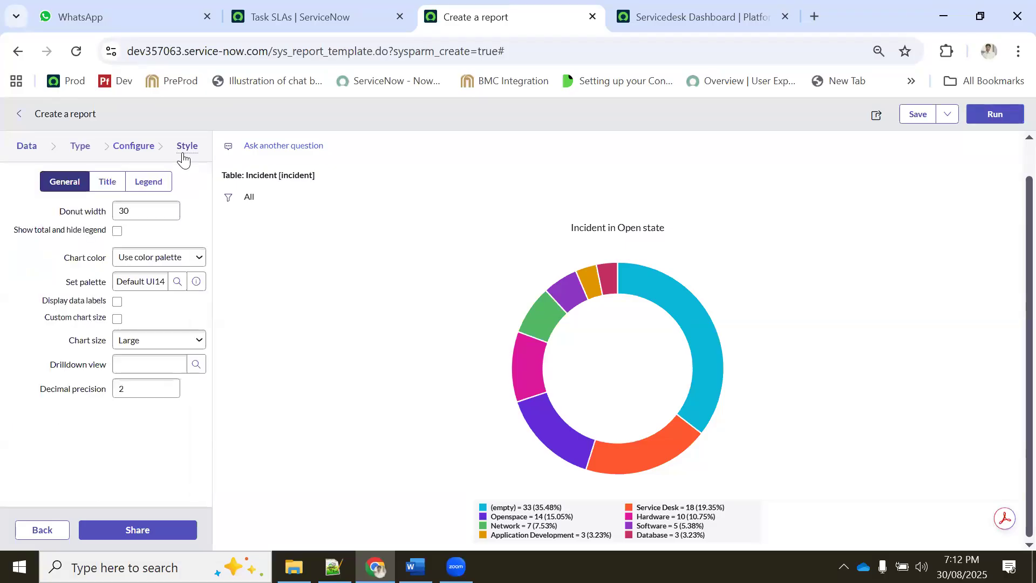
click(116, 301)
click(991, 119)
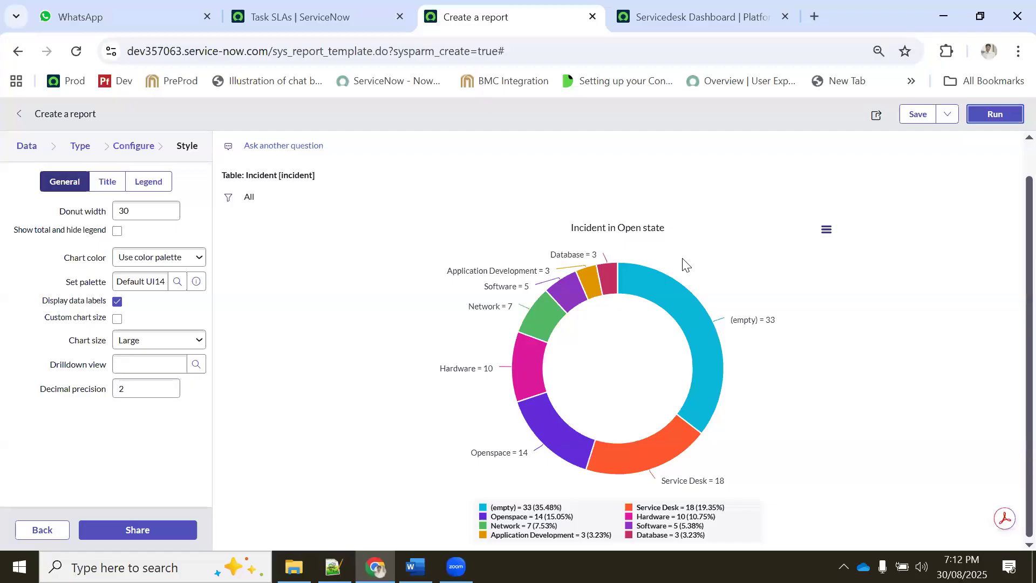
- Set the donut's chart color option to "Use several colors" and run the report
click(172, 261)
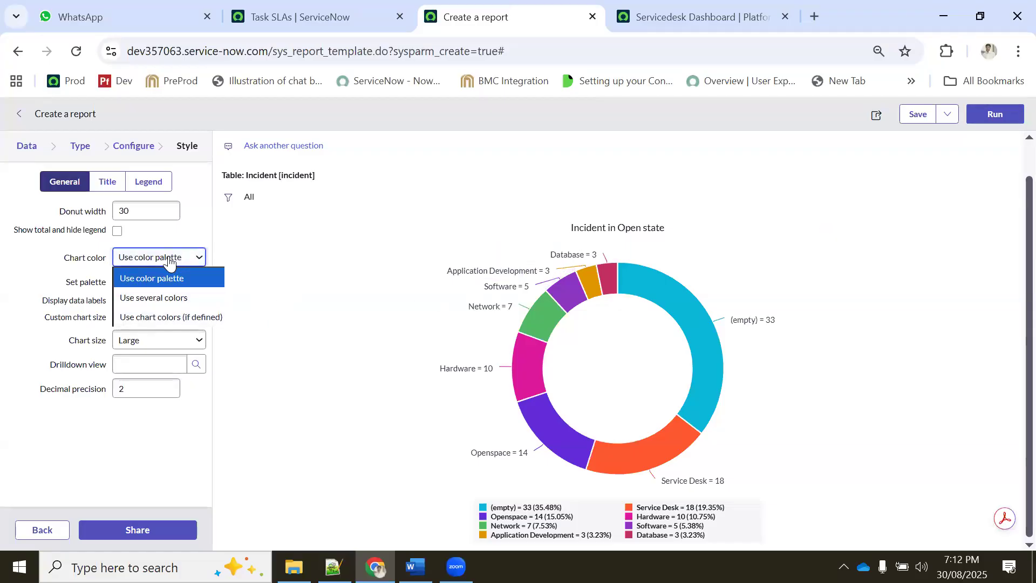
click(164, 297)
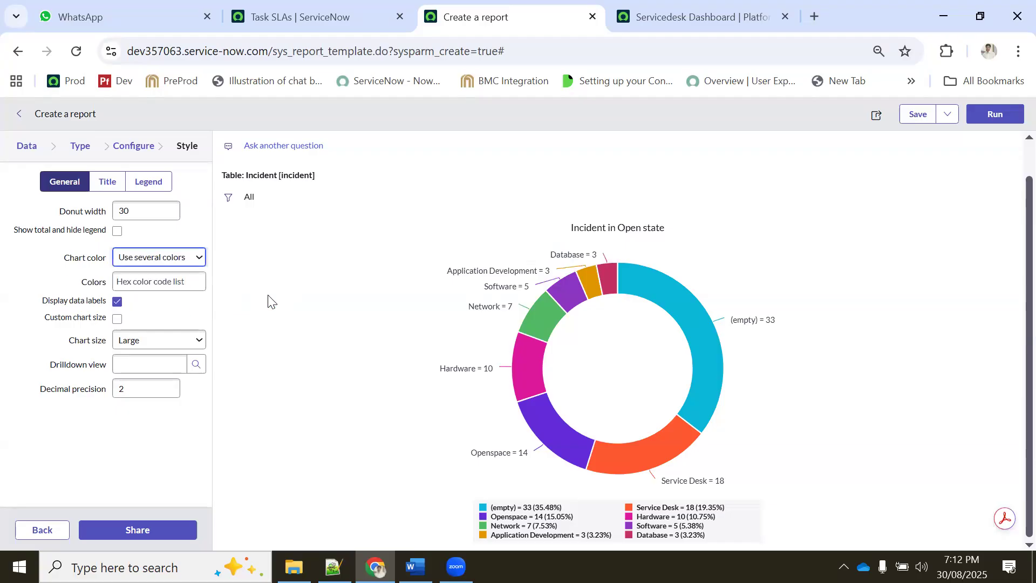
click(995, 114)
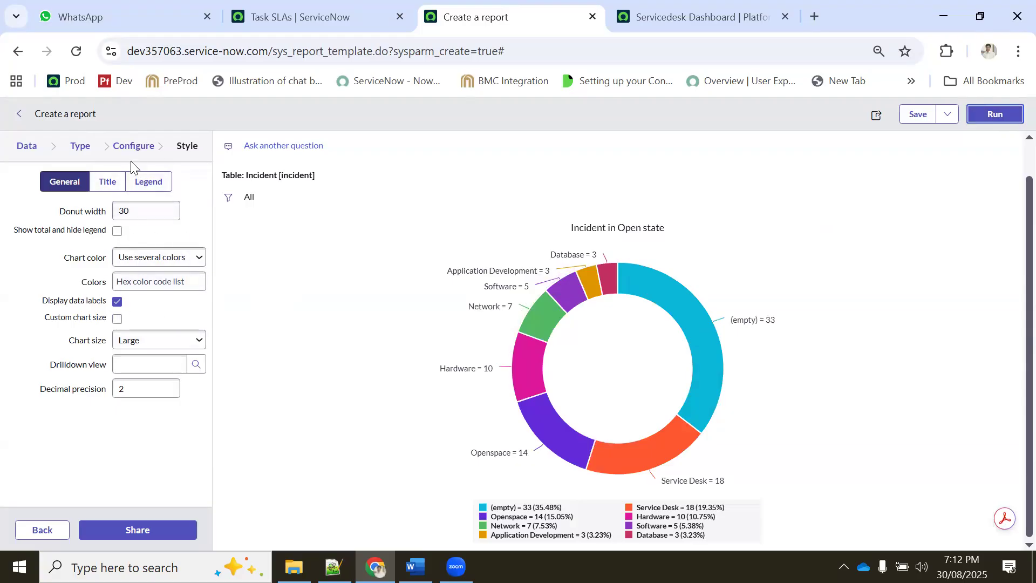
- Change the report type to the time series Column chart and run the report
click(79, 150)
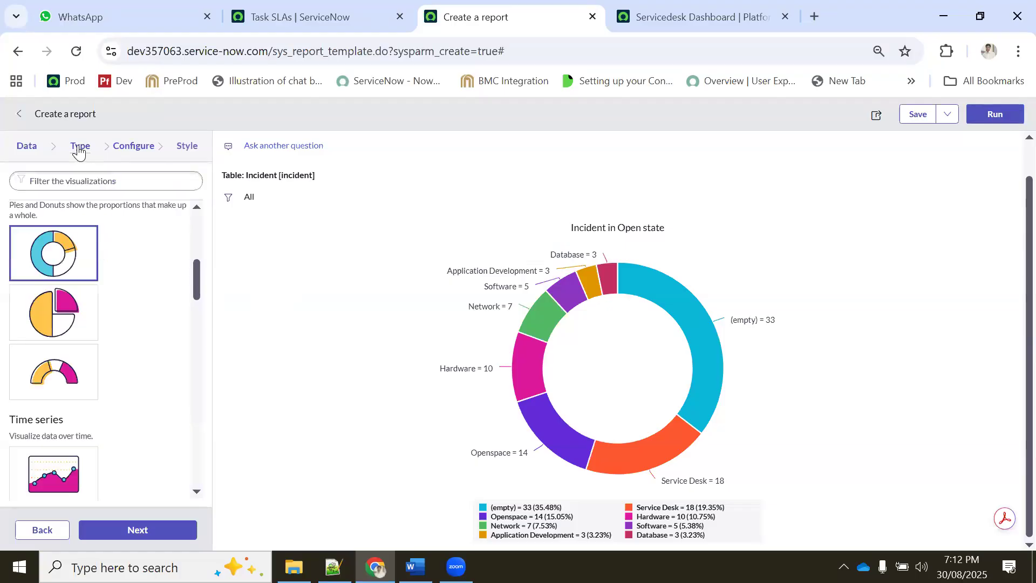
scroll(64, 402, down, 2)
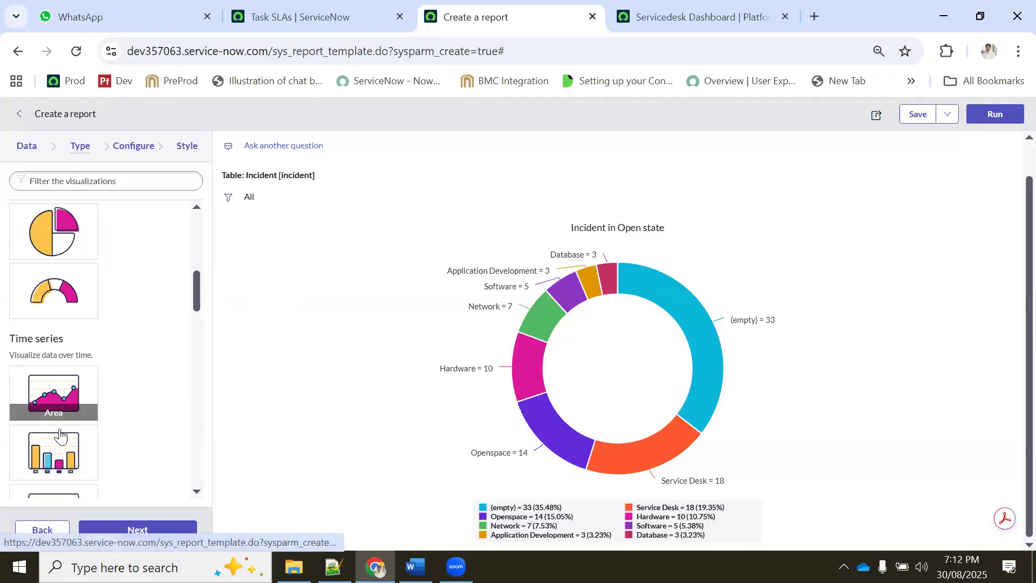
click(54, 452)
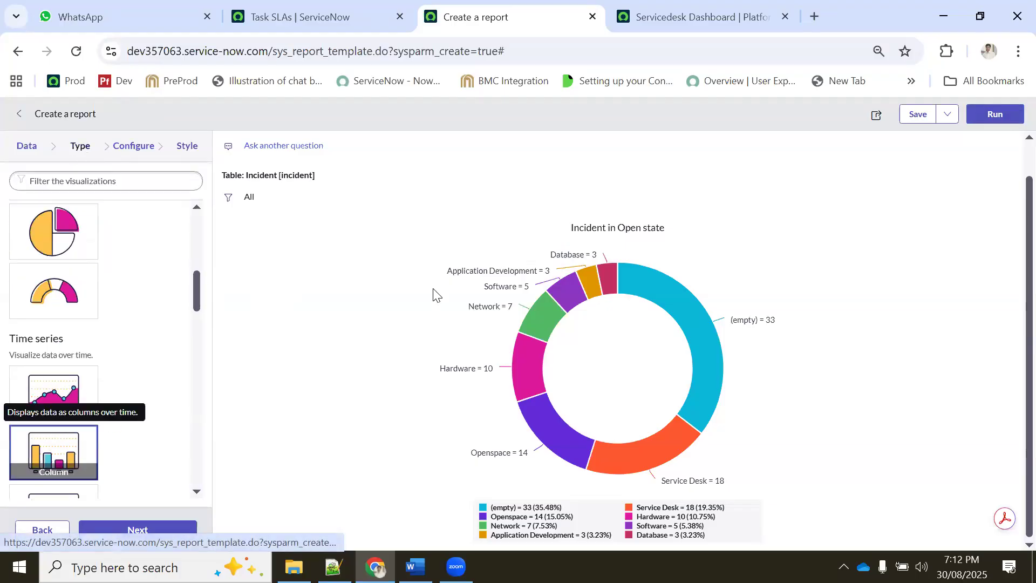
click(990, 115)
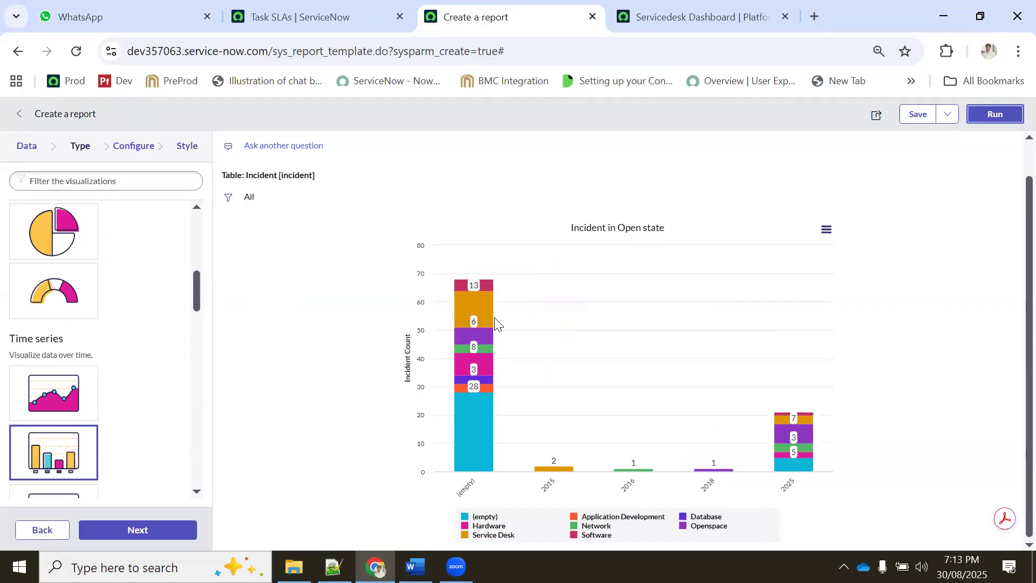
- Set the column chart's Trend by field to Created and run the report
click(132, 155)
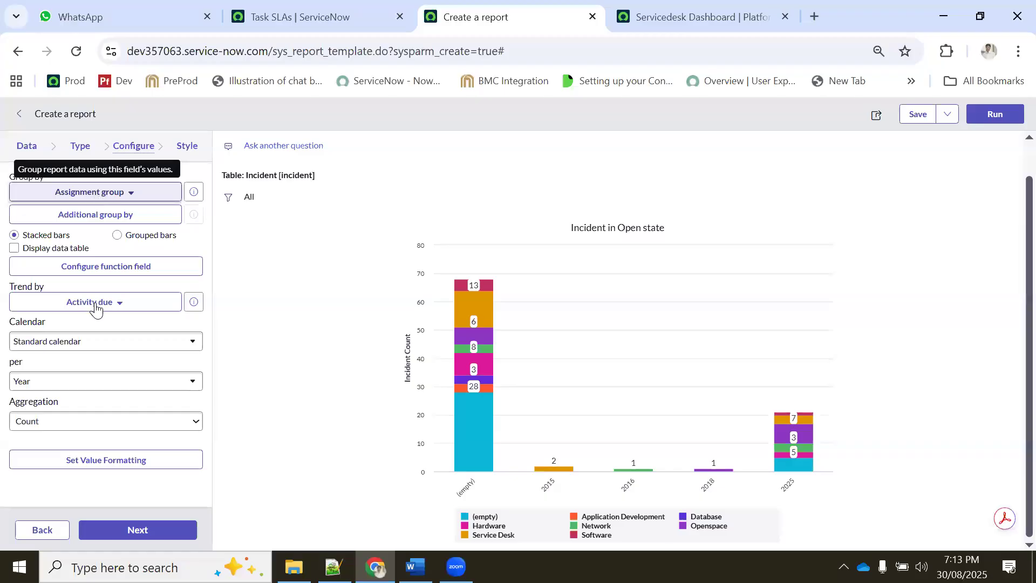
click(114, 307)
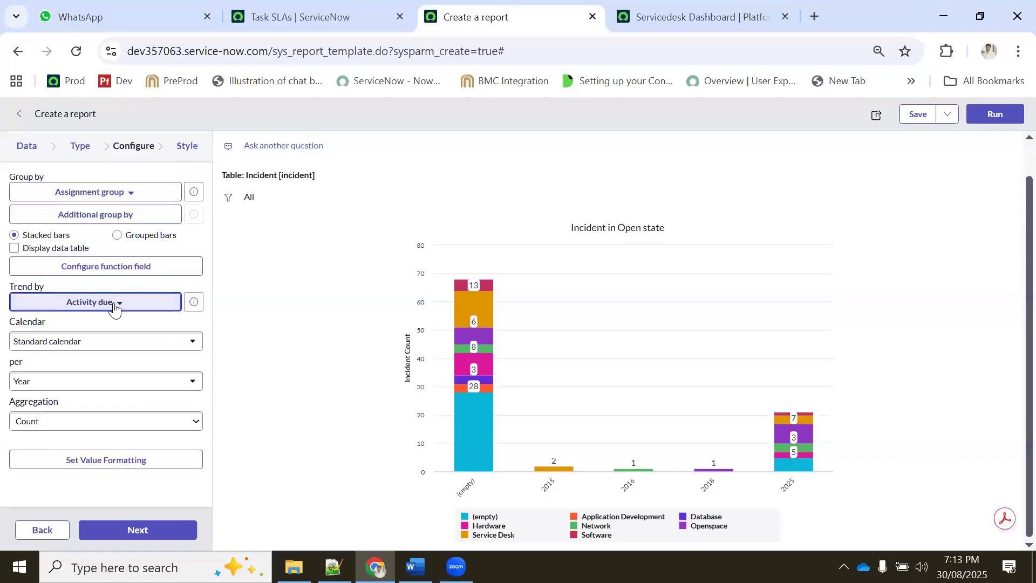
text(crea)
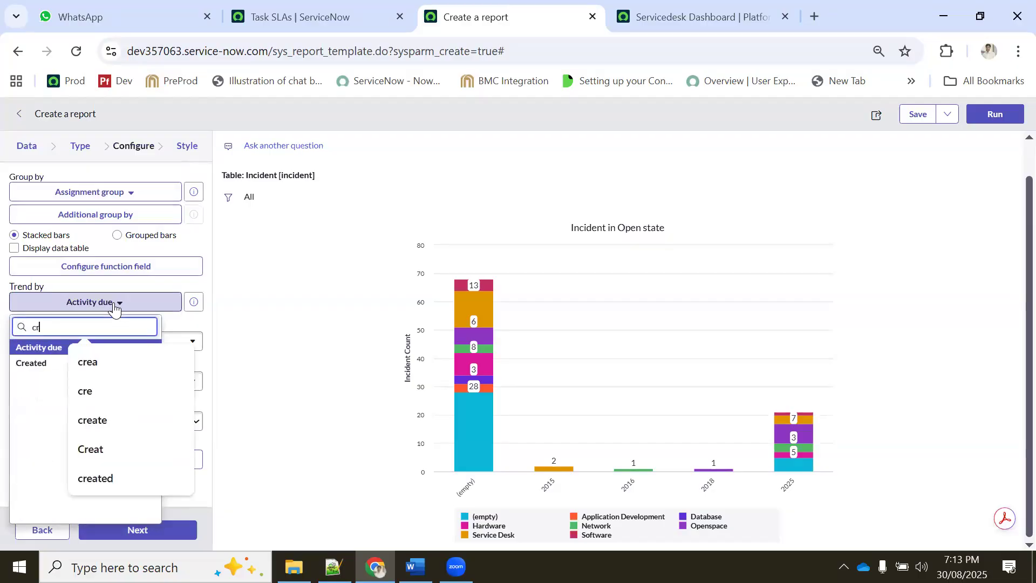
click(30, 362)
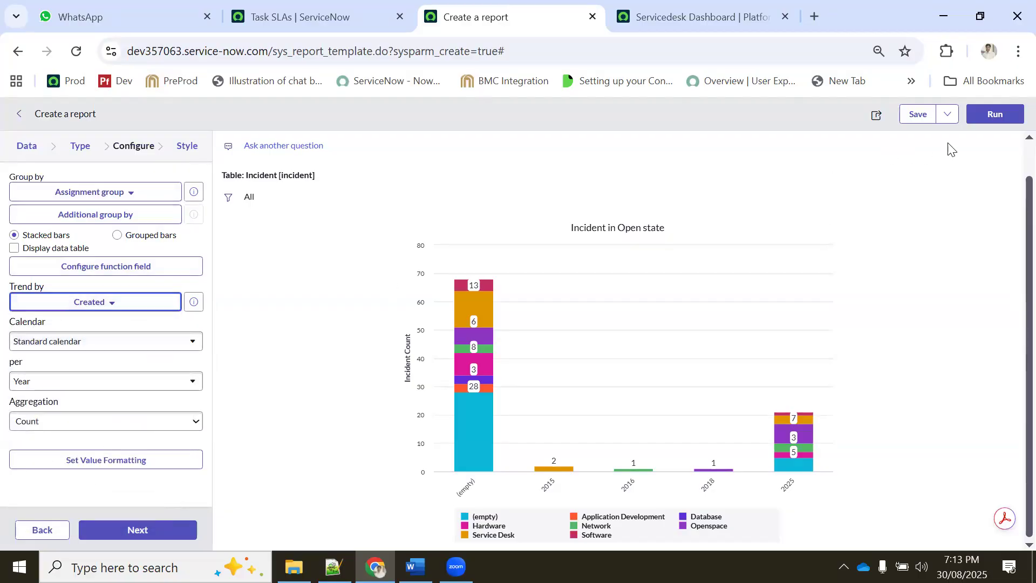
click(995, 114)
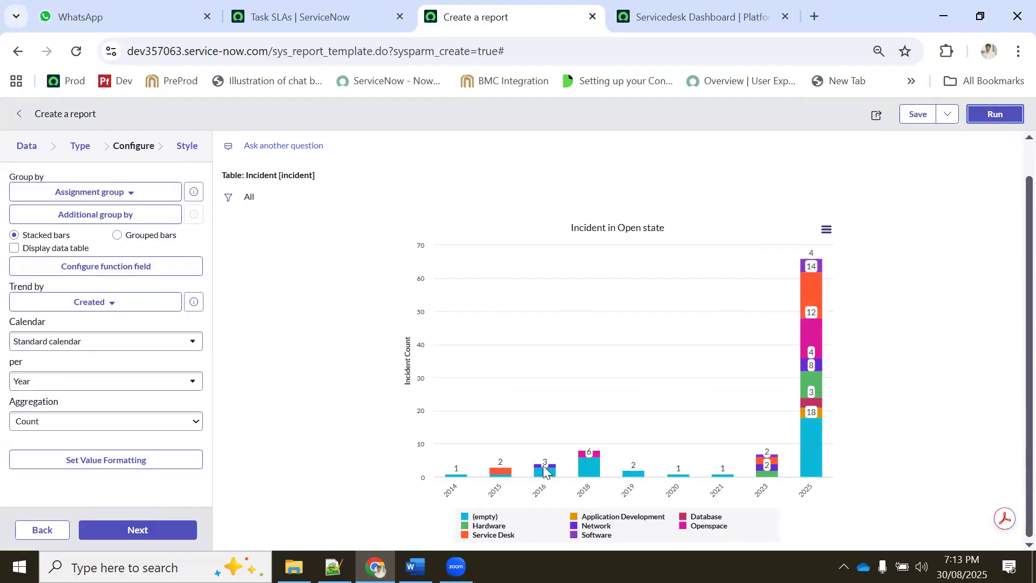
- Enable Display data table, run the report and review the yearly totals and assignment group rows below the chart
click(42, 251)
click(995, 116)
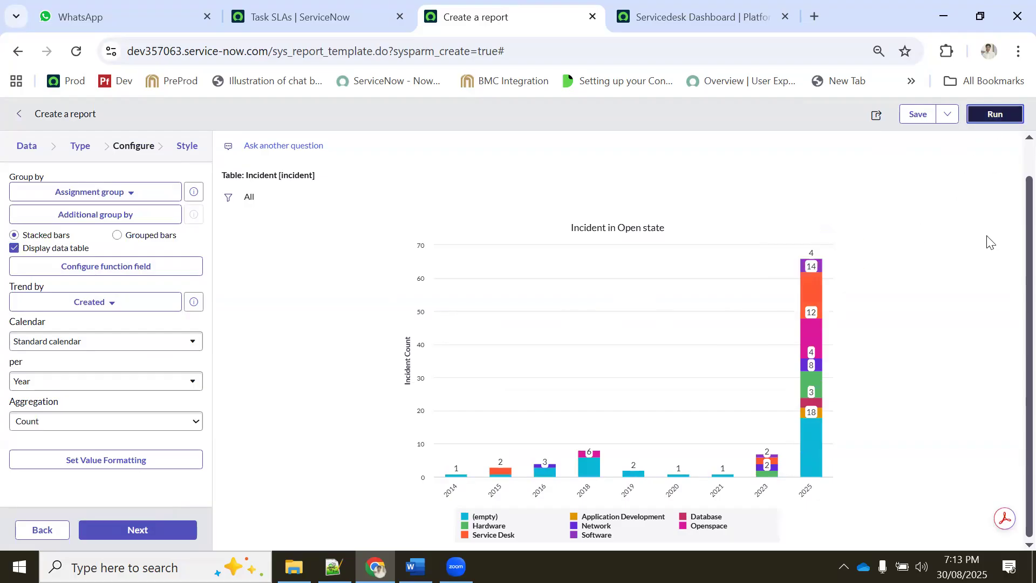
scroll(1006, 330, down, 10)
scroll(561, 289, up, 4)
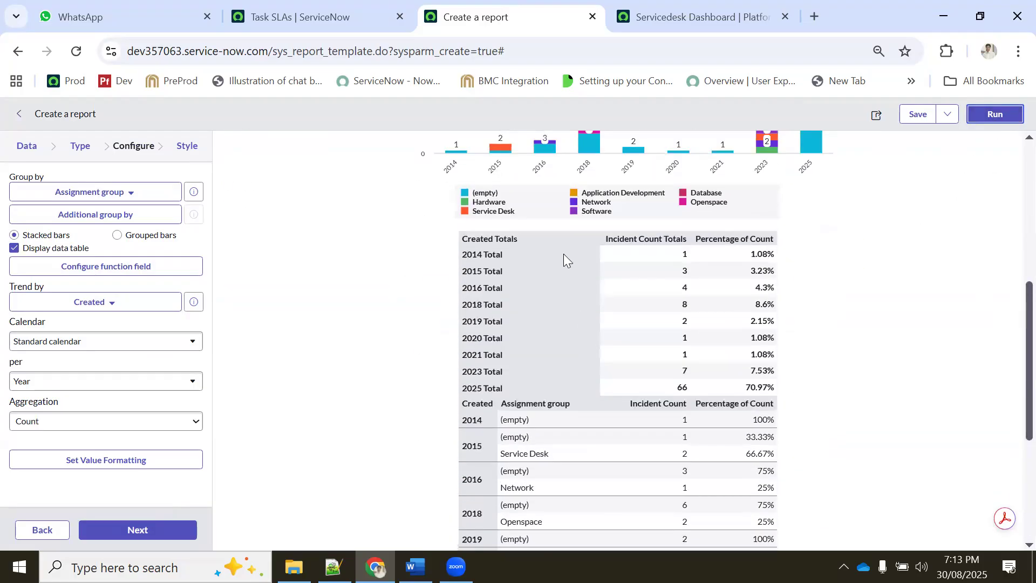
drag(563, 253, 468, 254)
drag(748, 258, 92, 205)
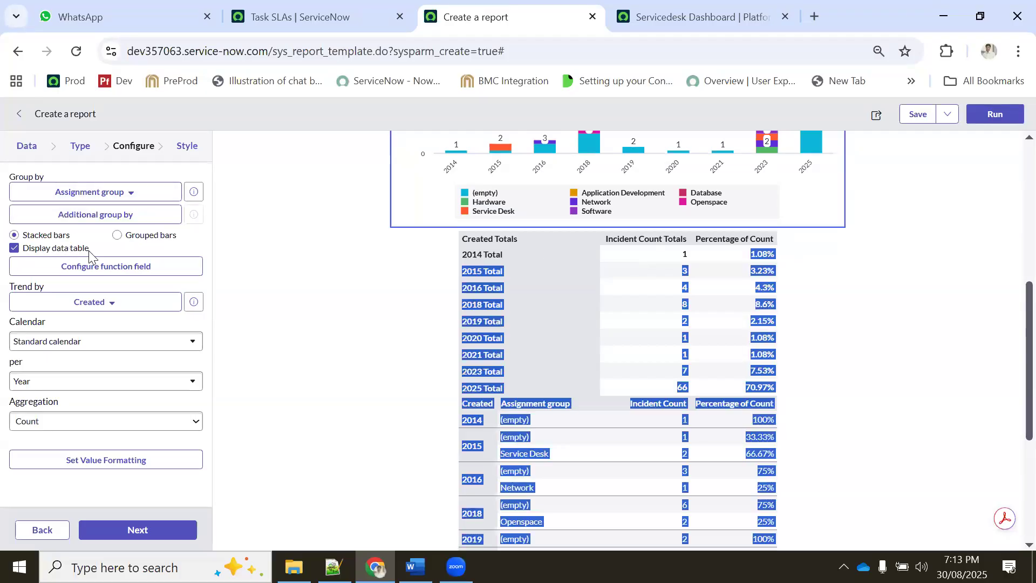
click(862, 337)
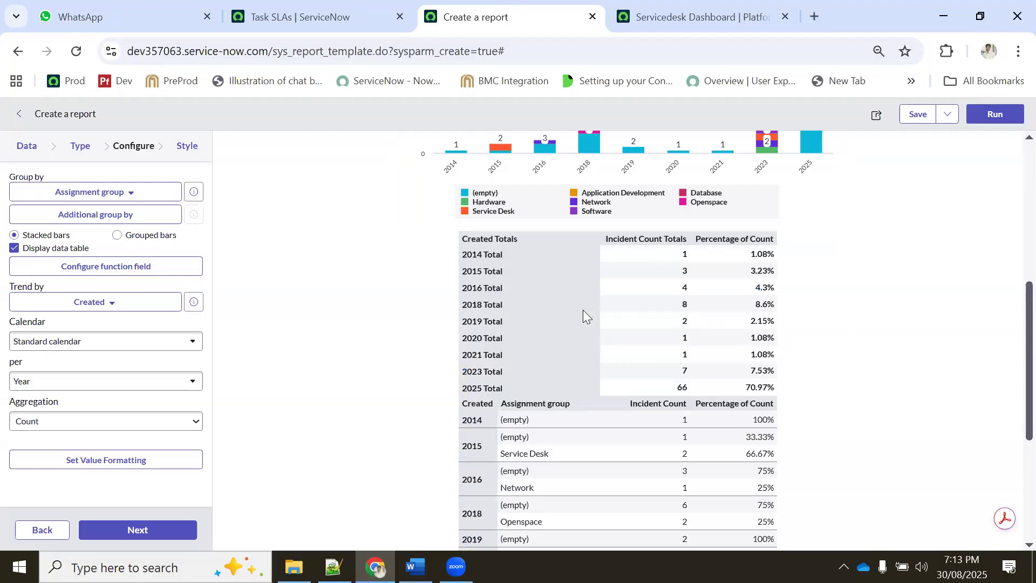
- Turn off Display data table, rerun the report and check the available trend intervals without changing Year
click(14, 248)
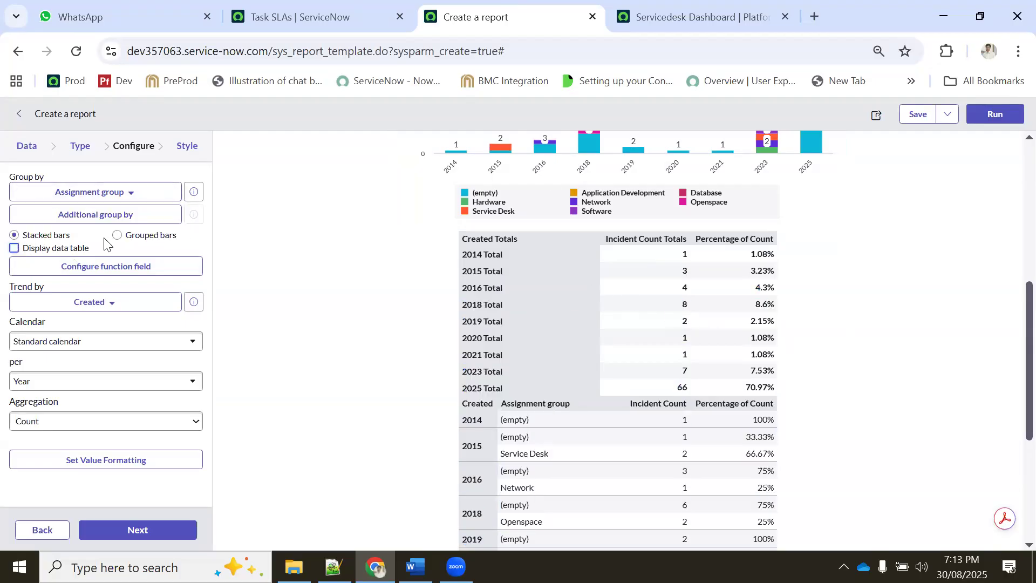
click(1003, 122)
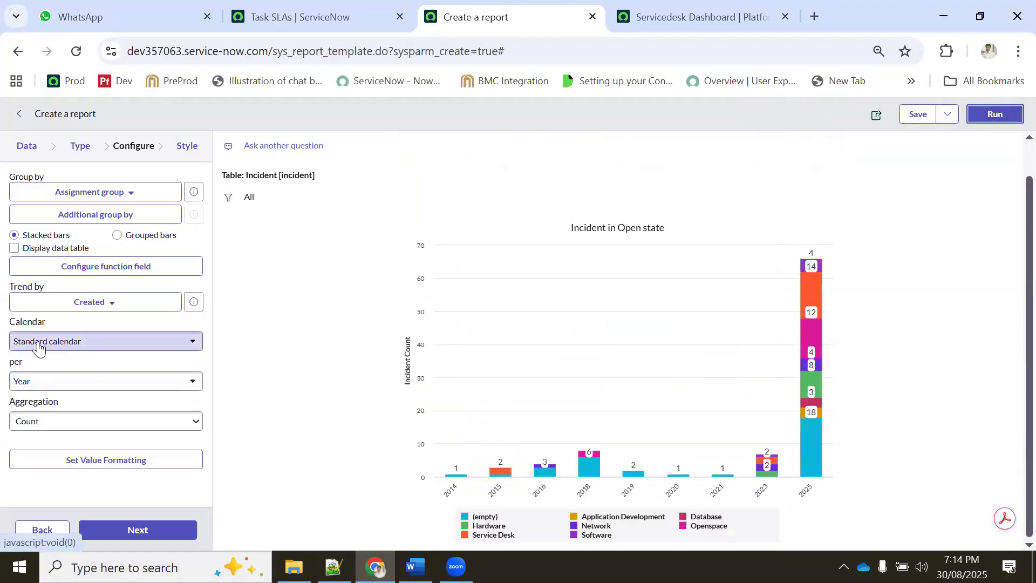
click(32, 387)
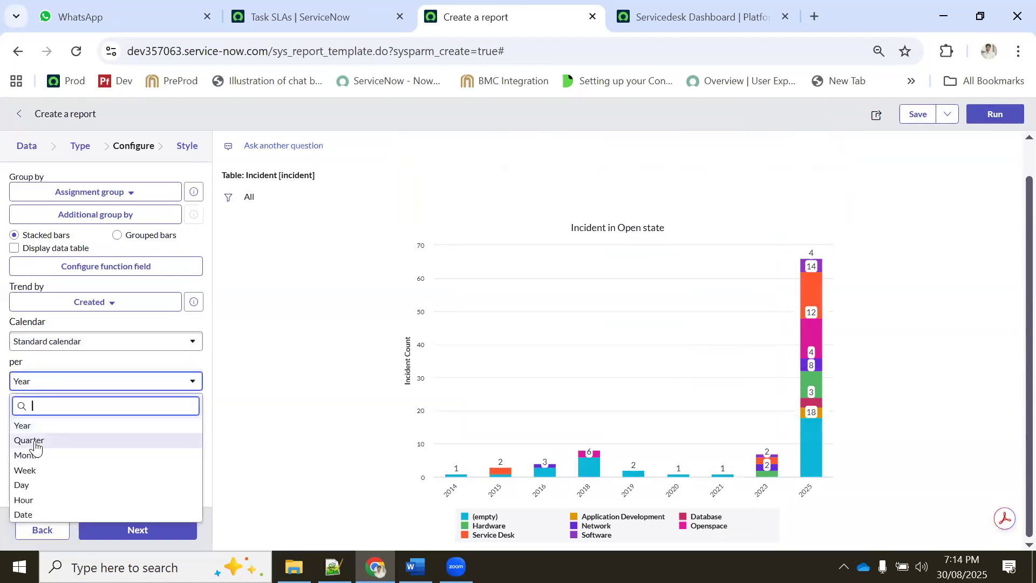
click(264, 336)
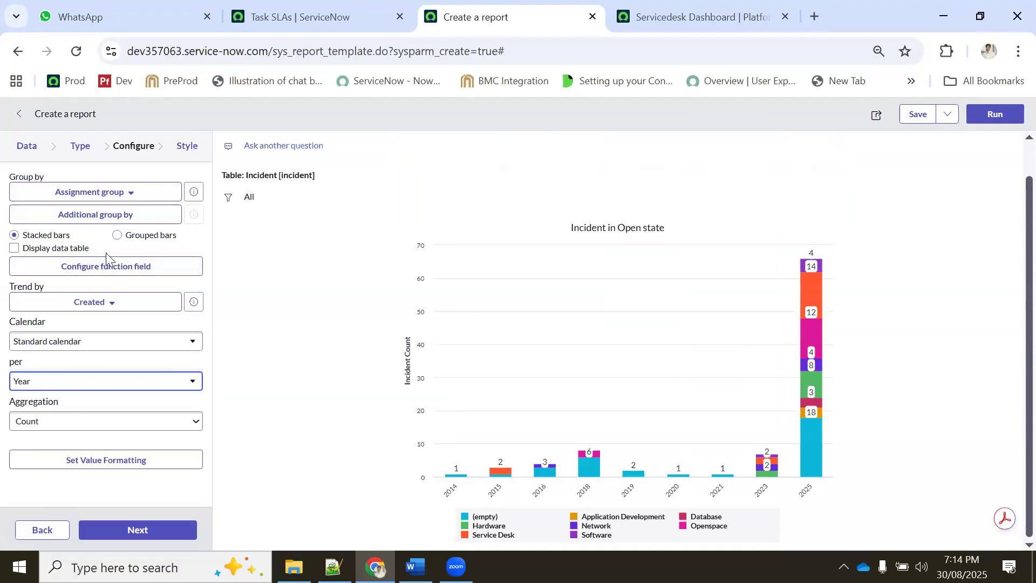
- Add Assigned to as an additional group by field for the column chart and run the report
click(97, 216)
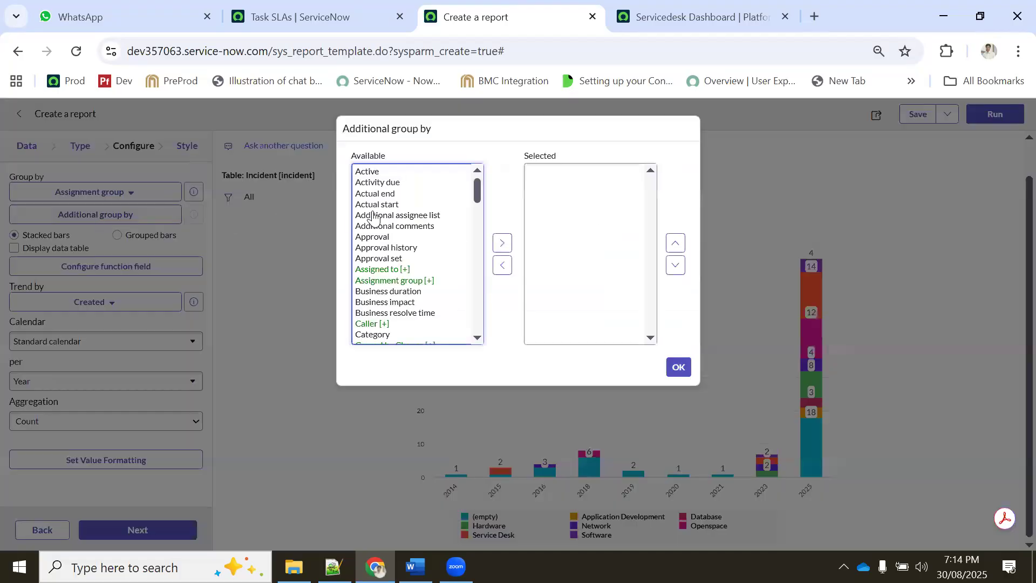
click(382, 184)
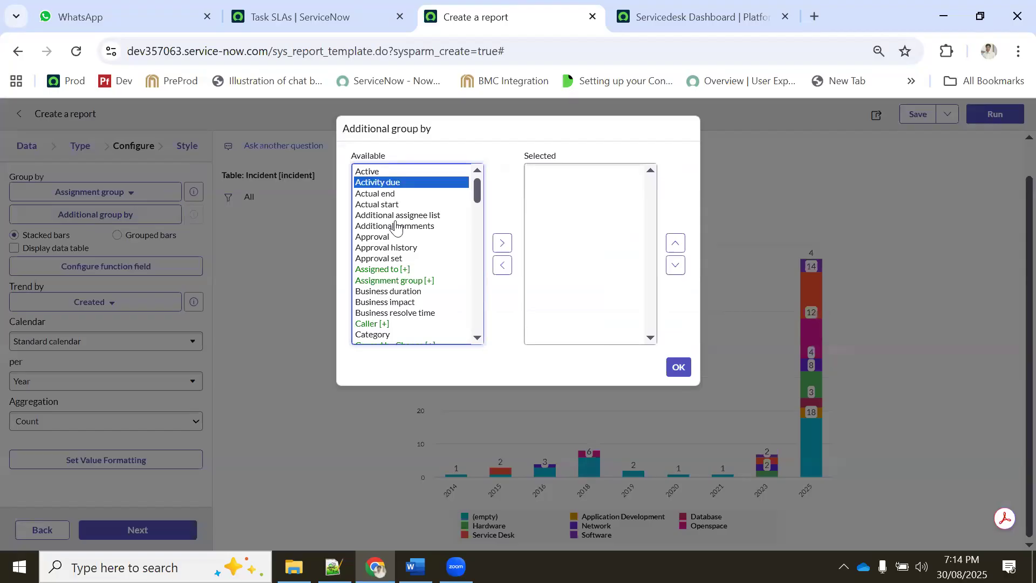
click(389, 302)
scroll(391, 291, down, 1)
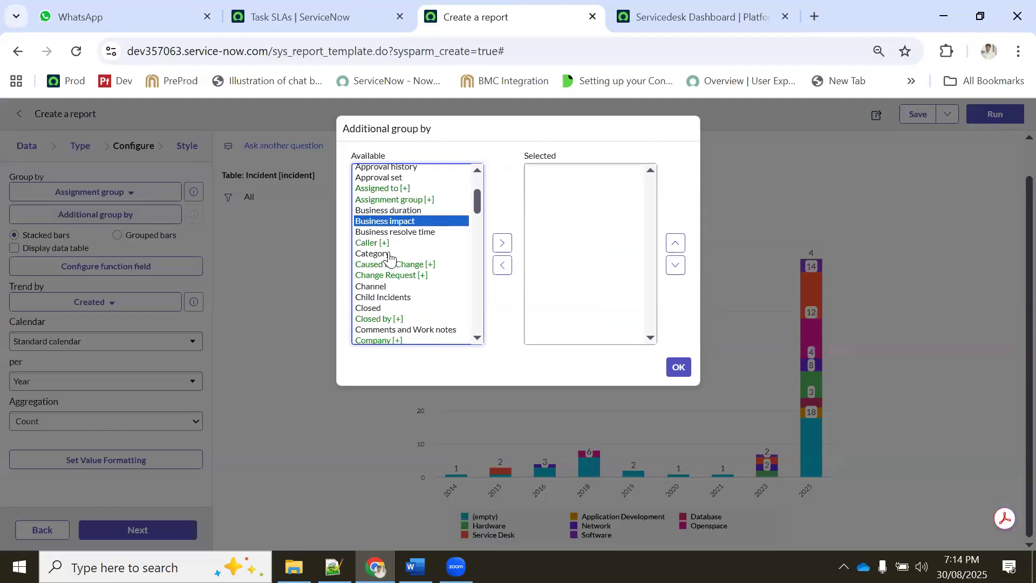
click(388, 288)
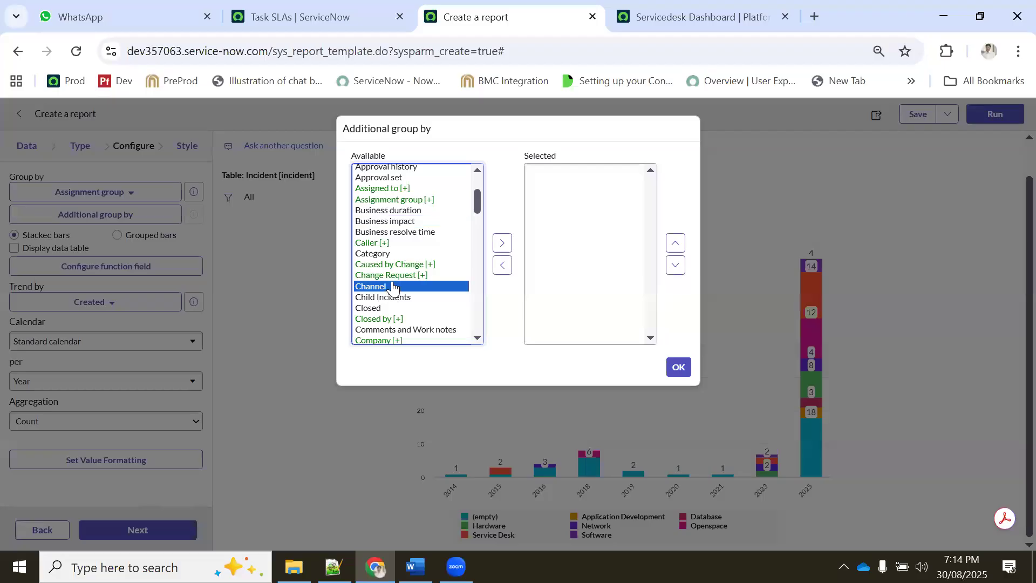
scroll(397, 254, down, 1)
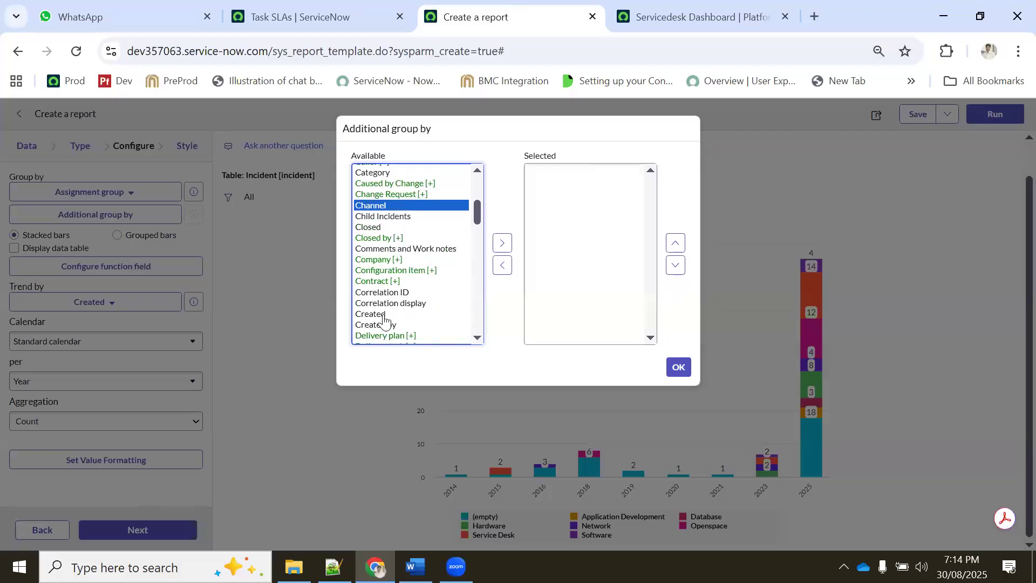
scroll(400, 304, down, 2)
click(386, 252)
scroll(402, 243, up, 5)
click(388, 271)
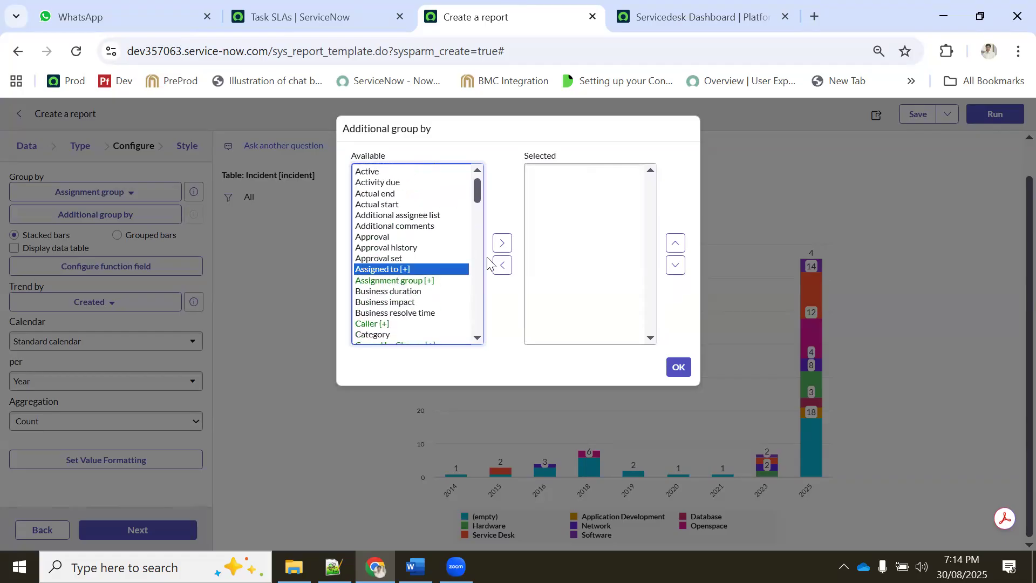
click(502, 256)
click(912, 181)
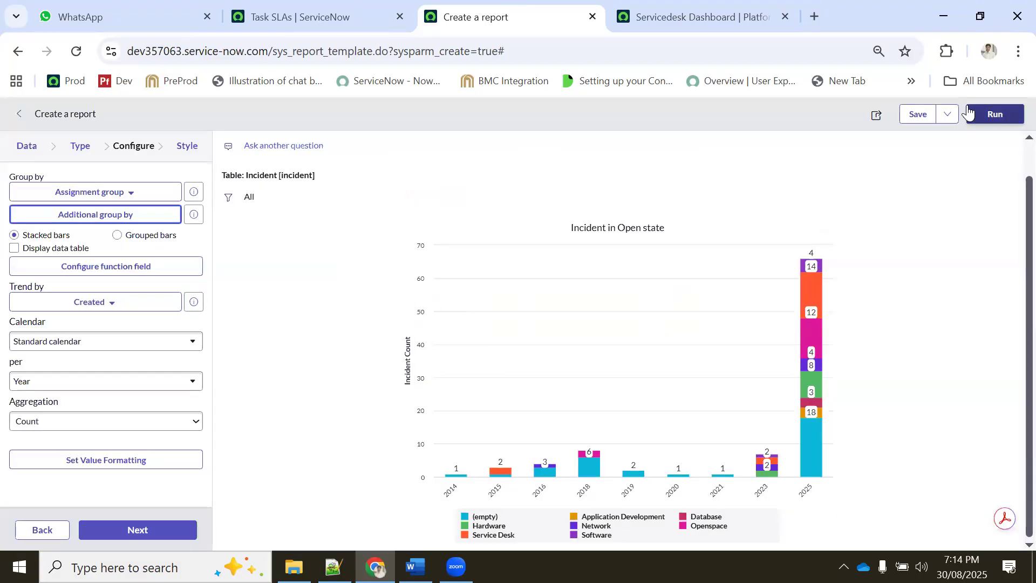
click(995, 115)
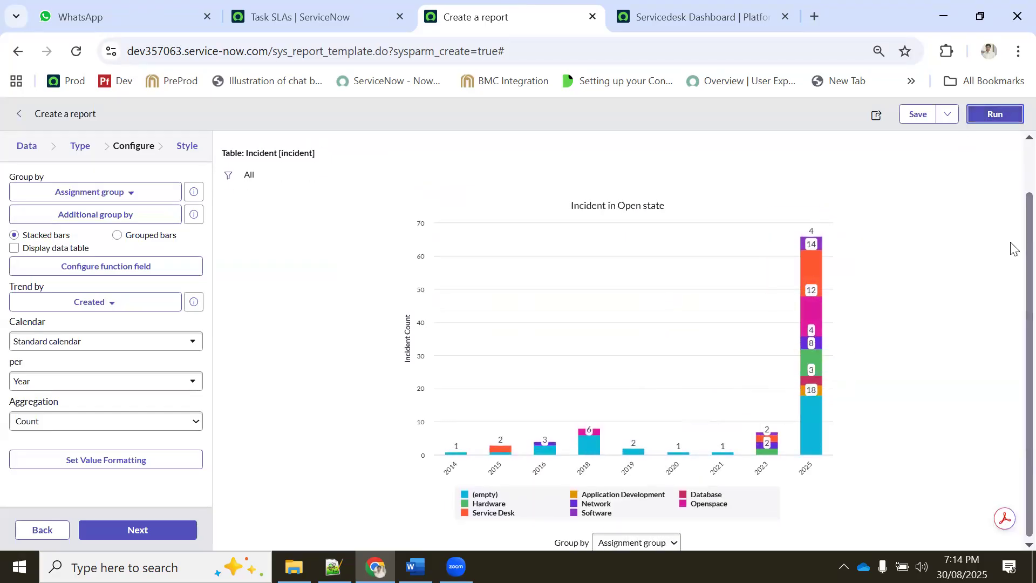
- Regroup the displayed chart by Assigned to, and return its grouping to Assignment group
click(599, 545)
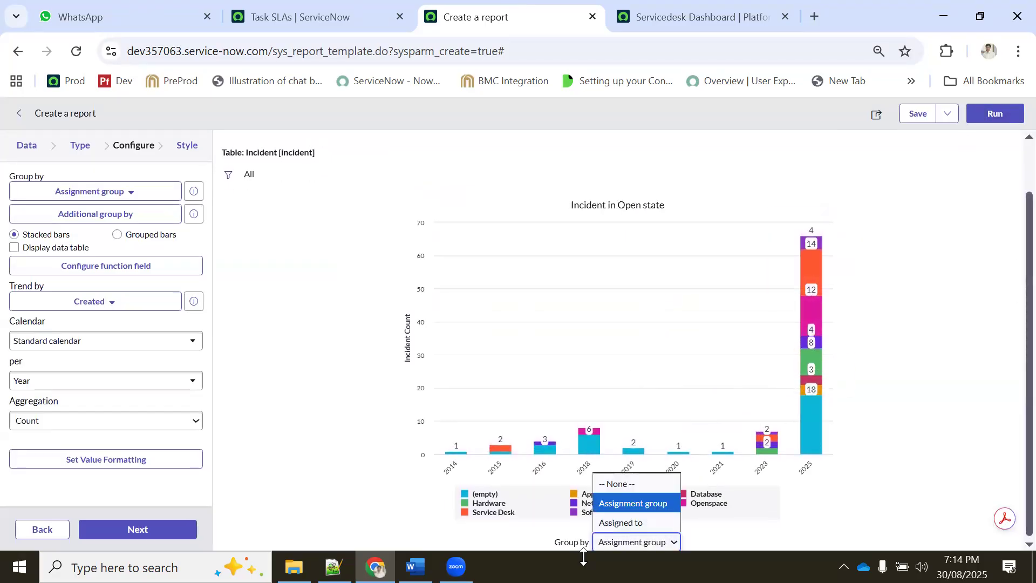
click(628, 522)
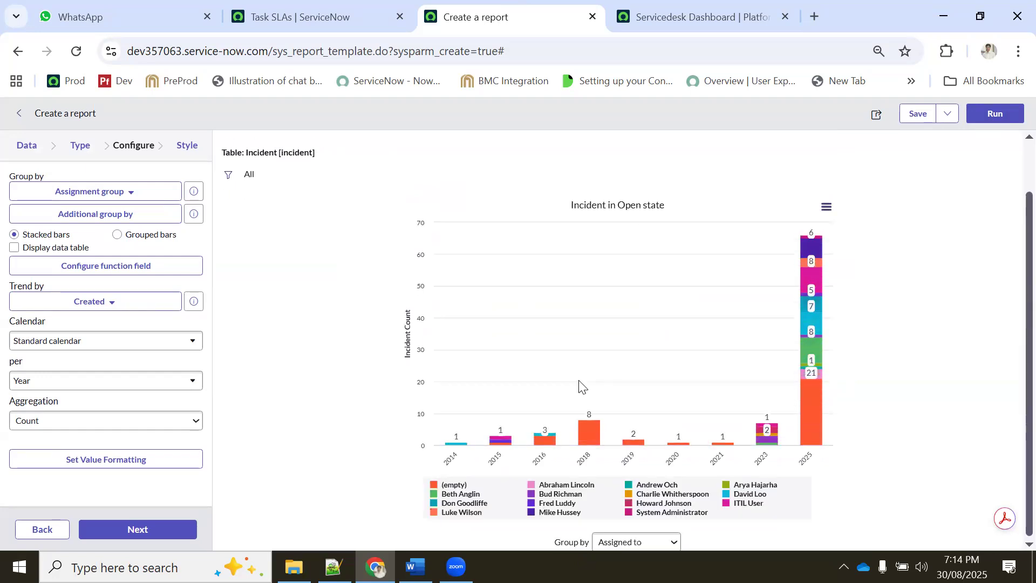
click(629, 542)
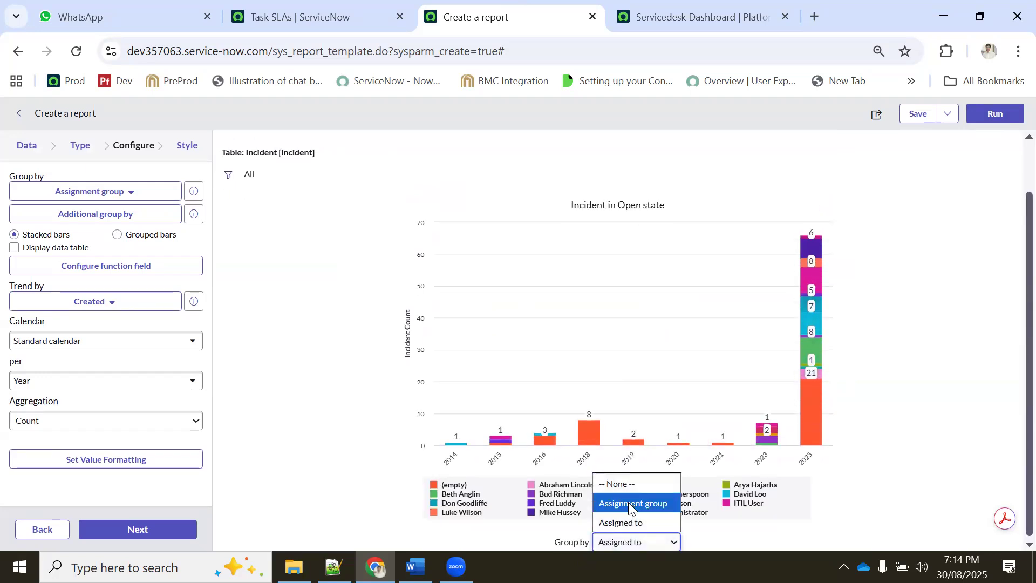
click(633, 502)
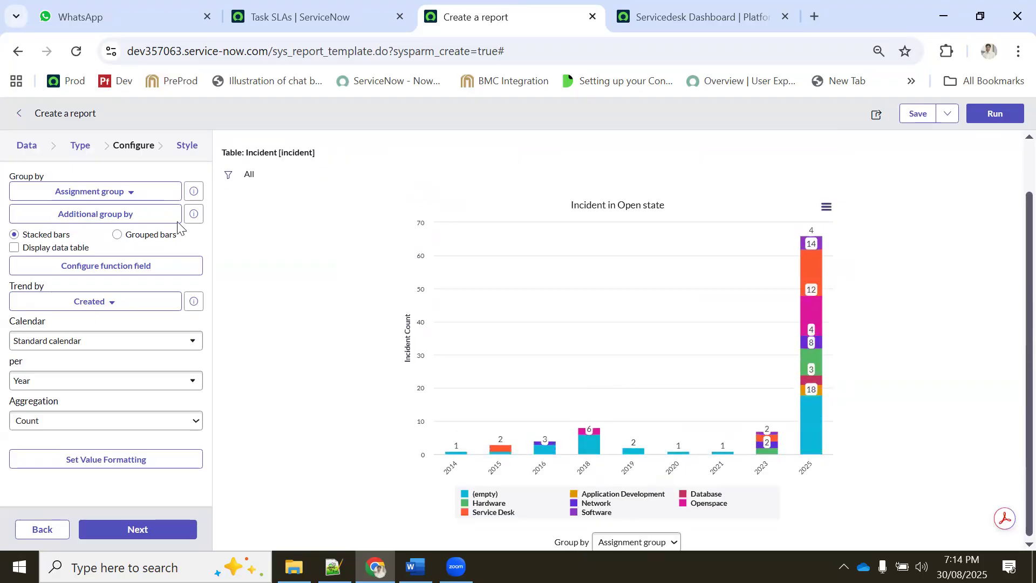
- Examine the available report visualizations, from Bars and Time series through Multidimensional reports and Other
click(80, 151)
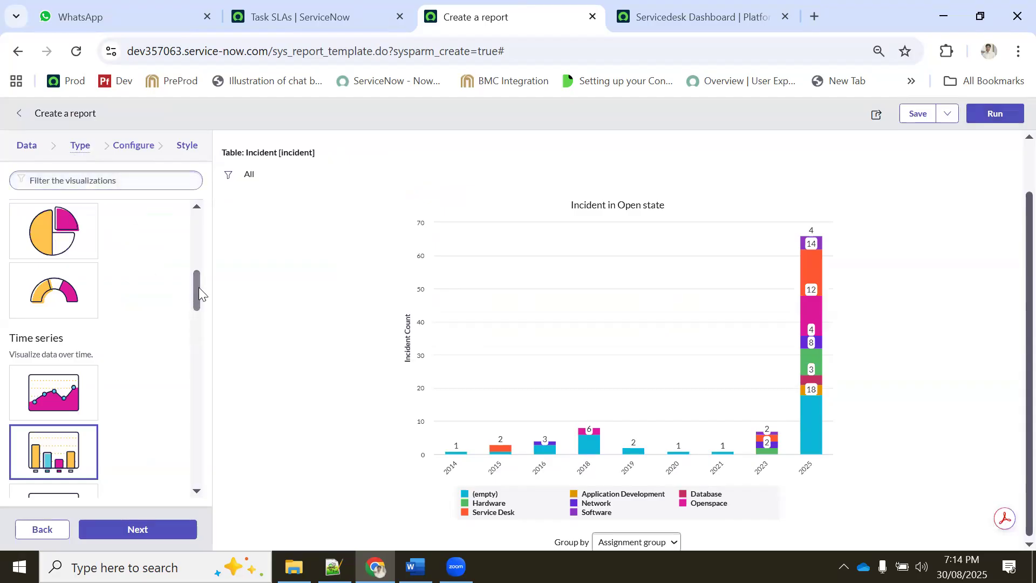
drag(199, 288, 196, 214)
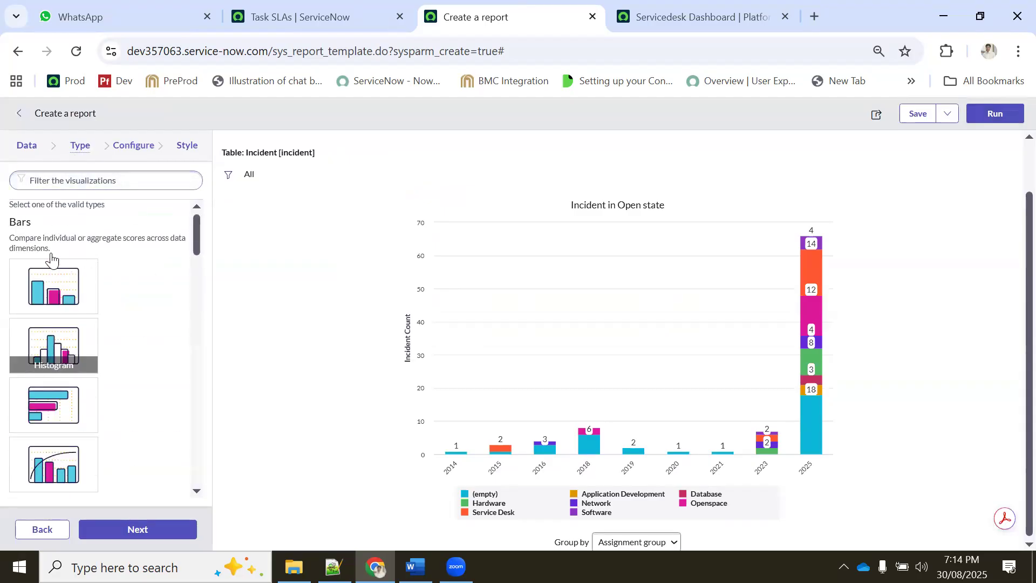
scroll(57, 373, down, 8)
scroll(61, 385, down, 6)
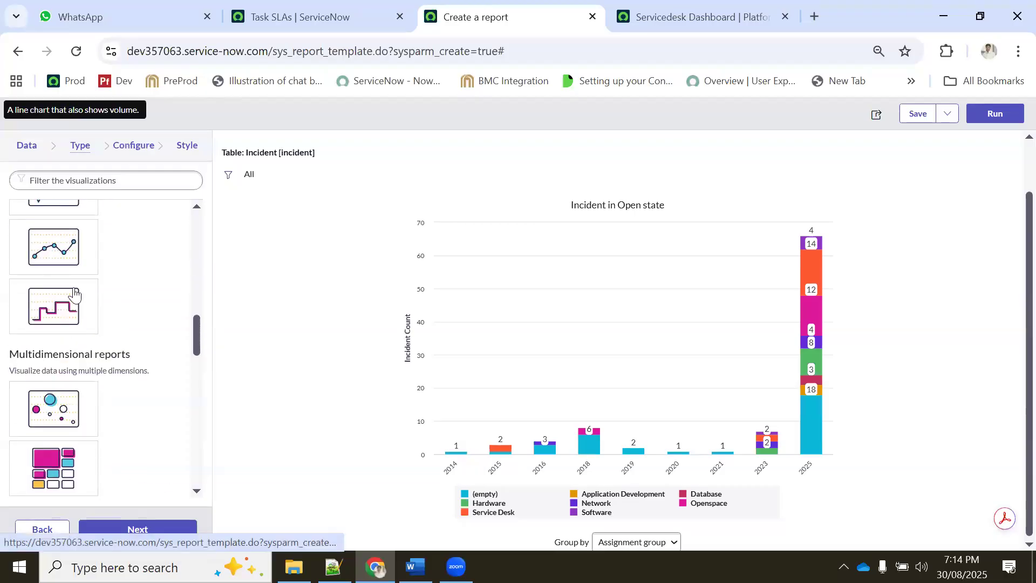
scroll(88, 324, down, 8)
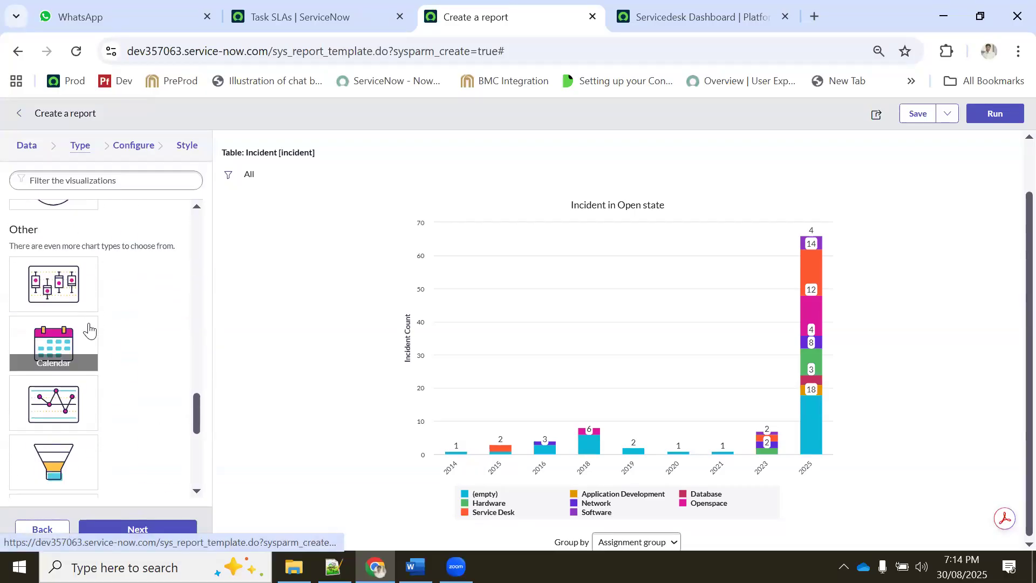
scroll(156, 388, down, 2)
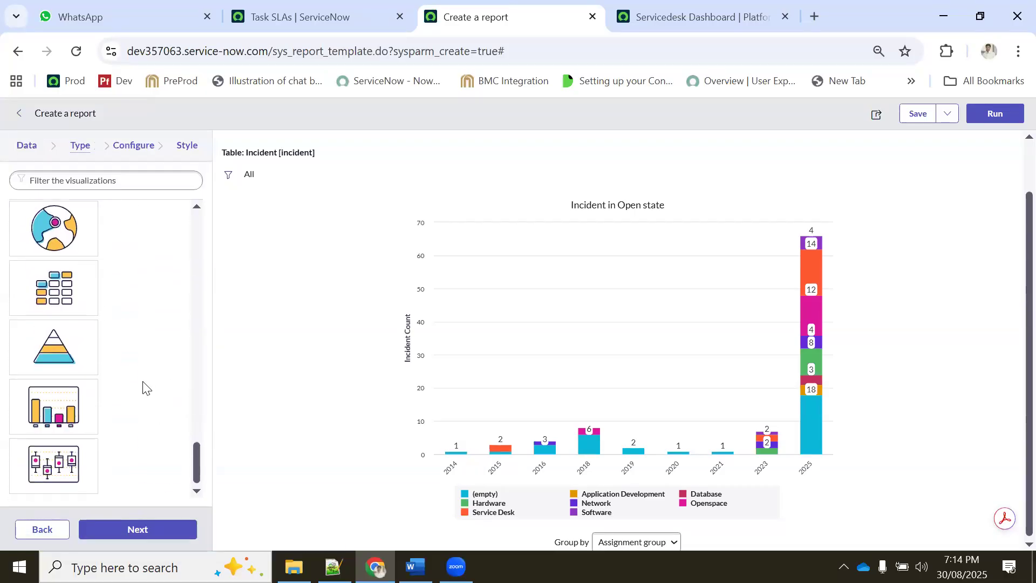
scroll(87, 352, up, 3)
scroll(88, 352, up, 3)
scroll(88, 334, down, 5)
scroll(168, 351, up, 15)
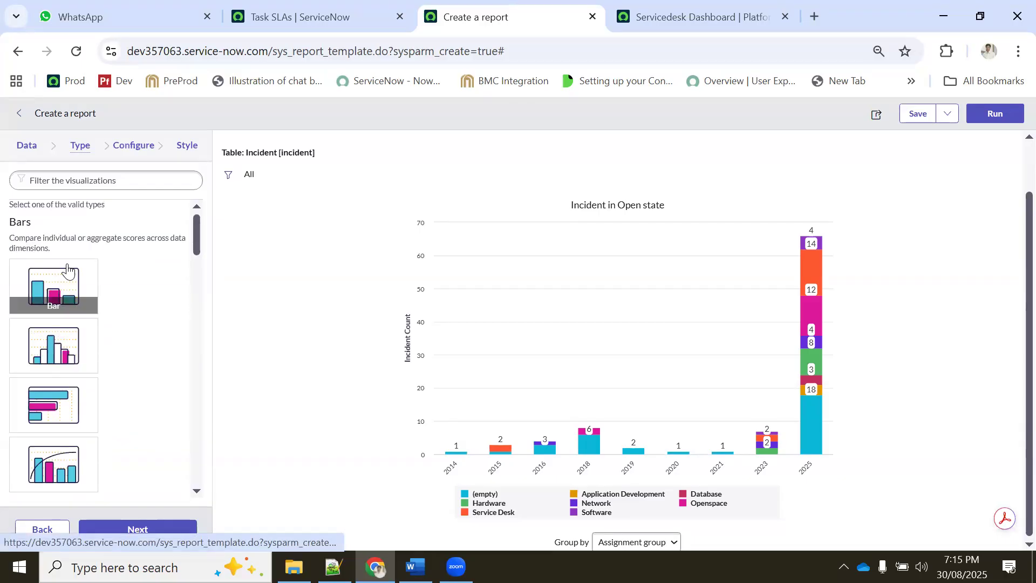
- Review the remaining visualization types, from Pareto and Donut through Single Score, Speedometer, Control, List, Pivot table and Trend
scroll(68, 286, down, 3)
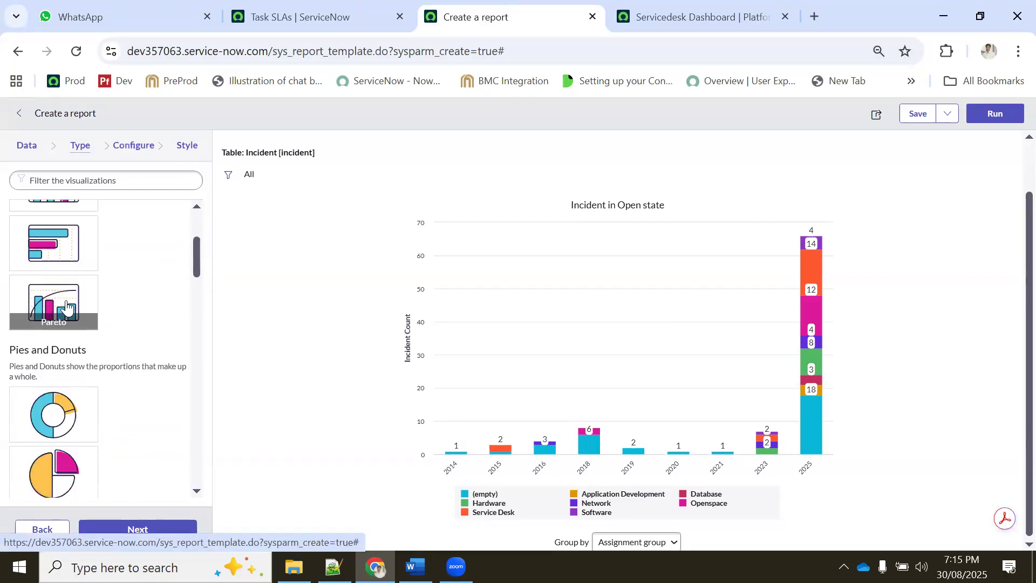
scroll(65, 291, down, 3)
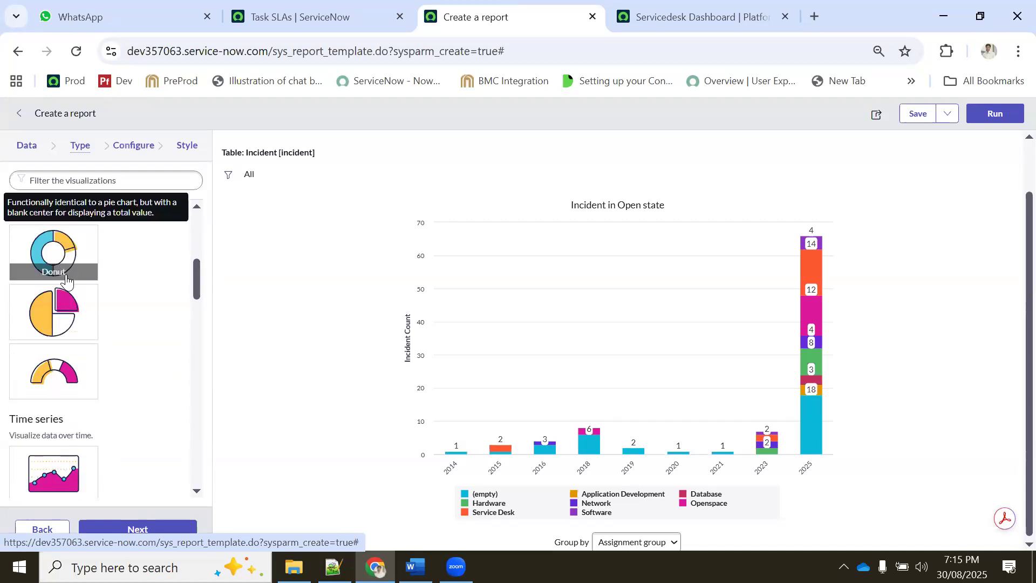
scroll(65, 278, down, 5)
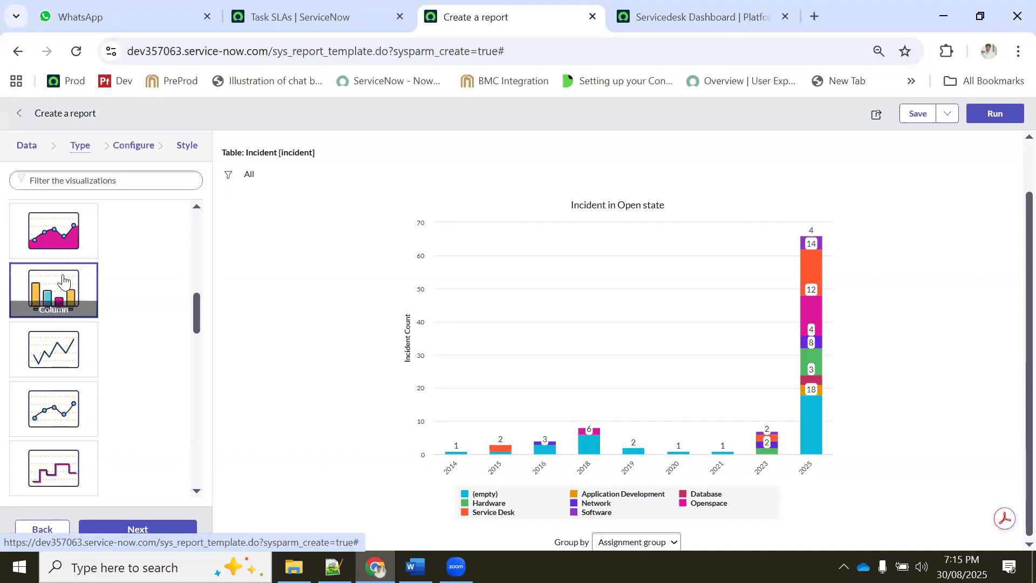
scroll(81, 302, down, 2)
scroll(86, 318, down, 5)
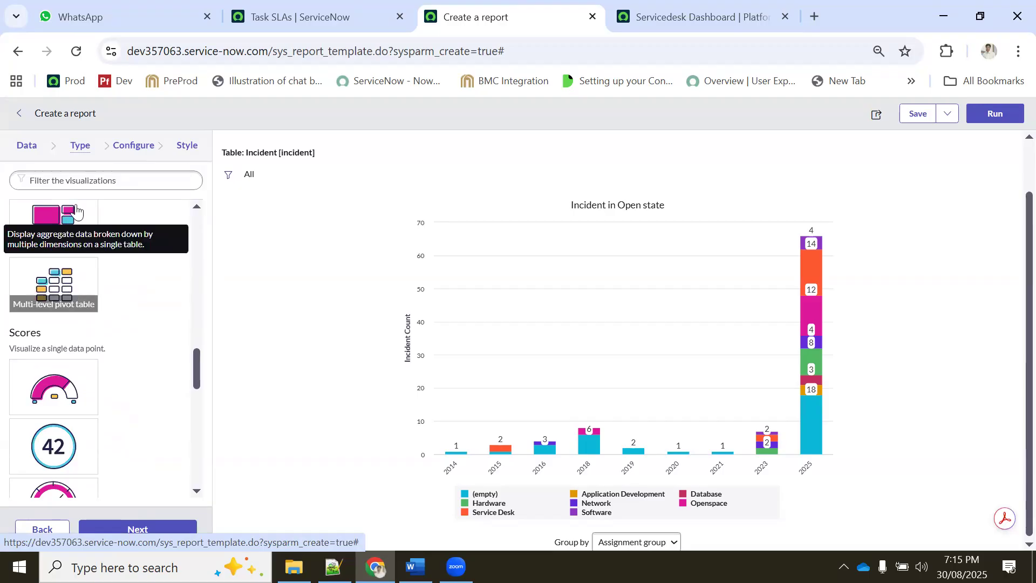
scroll(56, 222, down, 5)
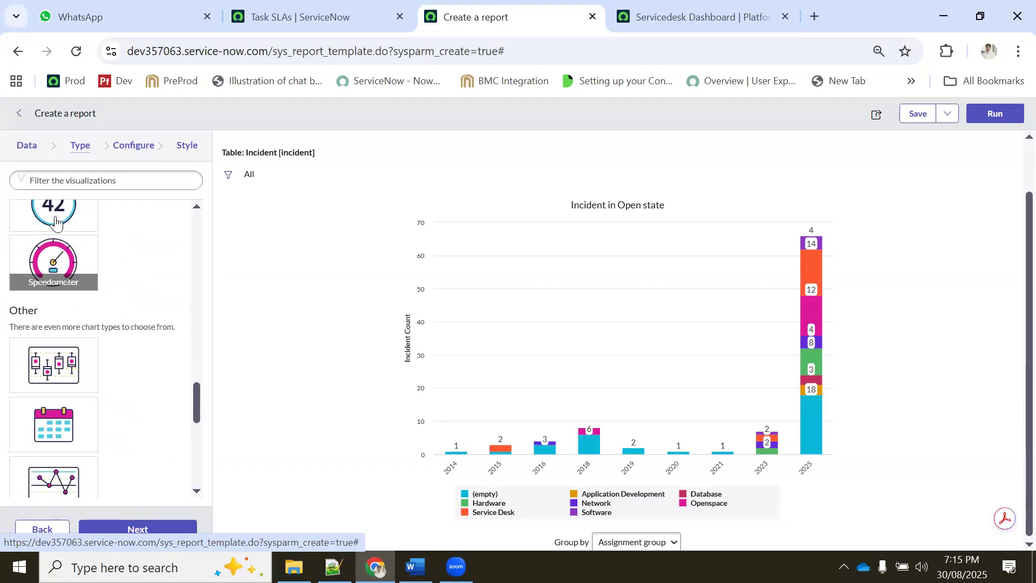
scroll(57, 227, up, 2)
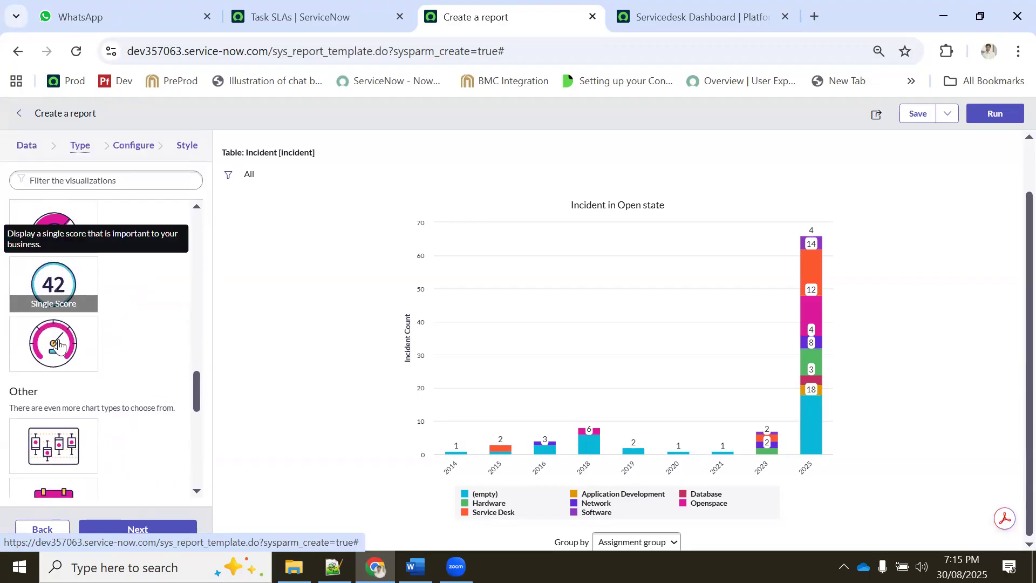
scroll(65, 372, down, 3)
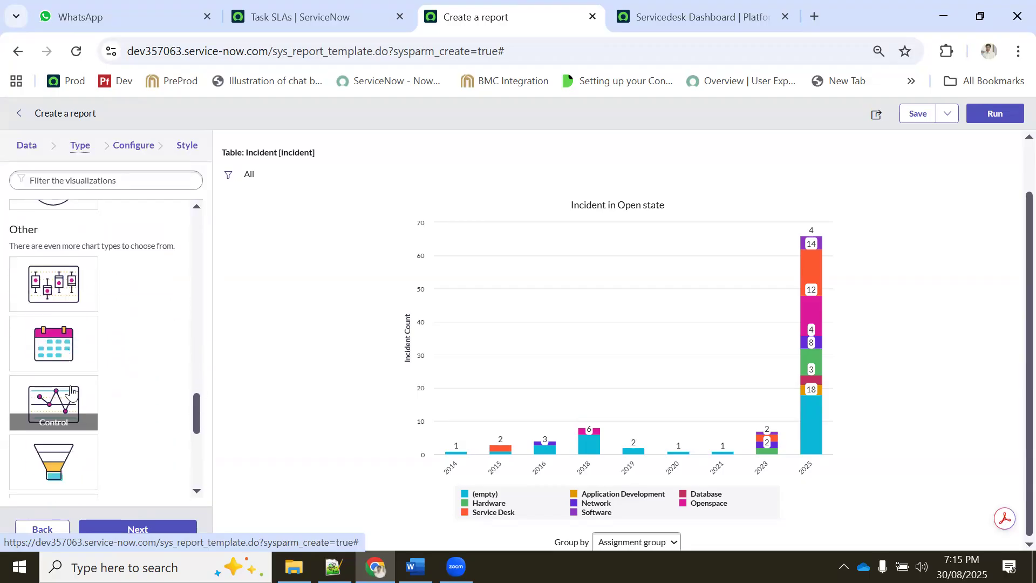
scroll(71, 393, down, 4)
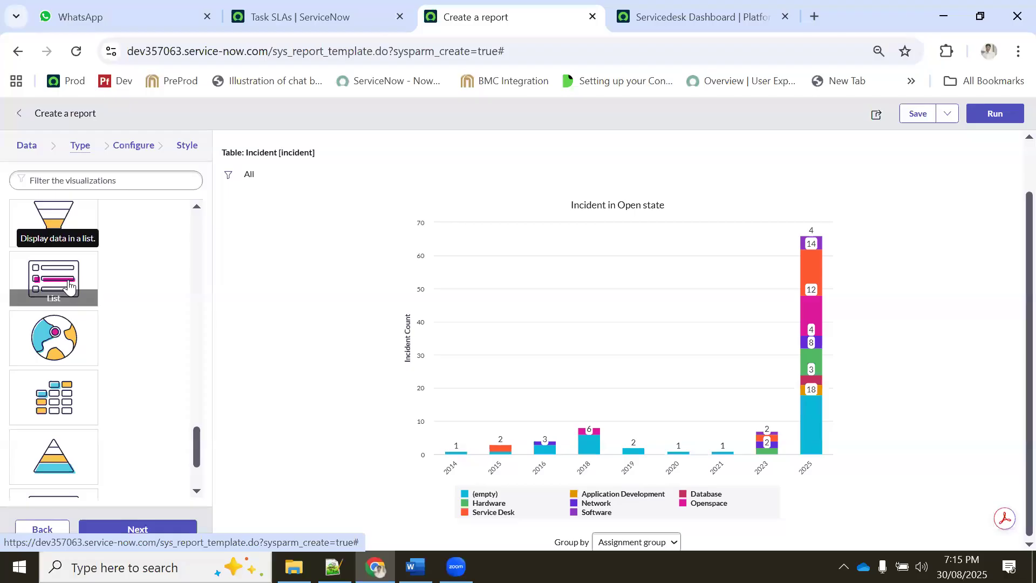
scroll(66, 294, down, 2)
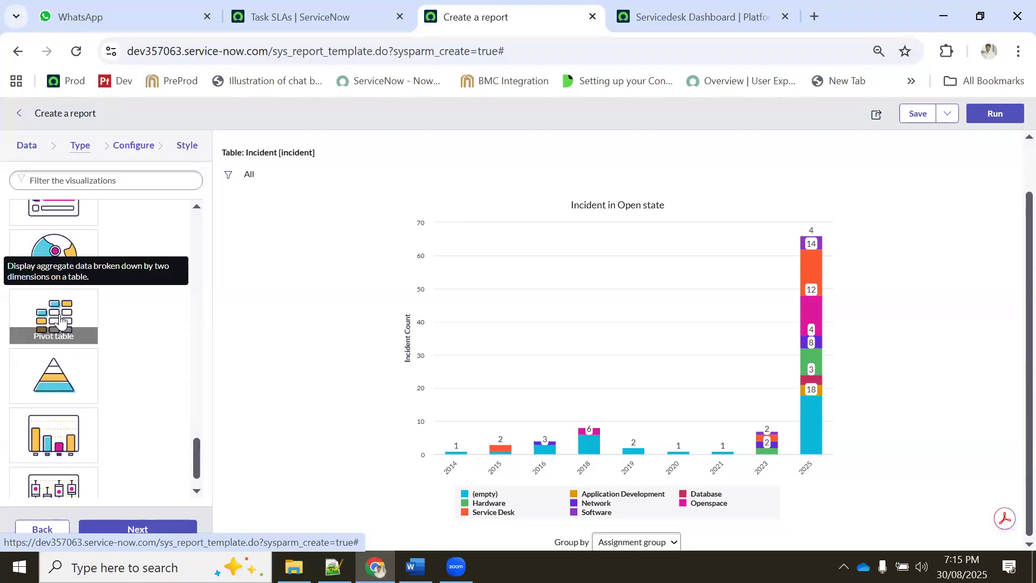
scroll(60, 321, down, 1)
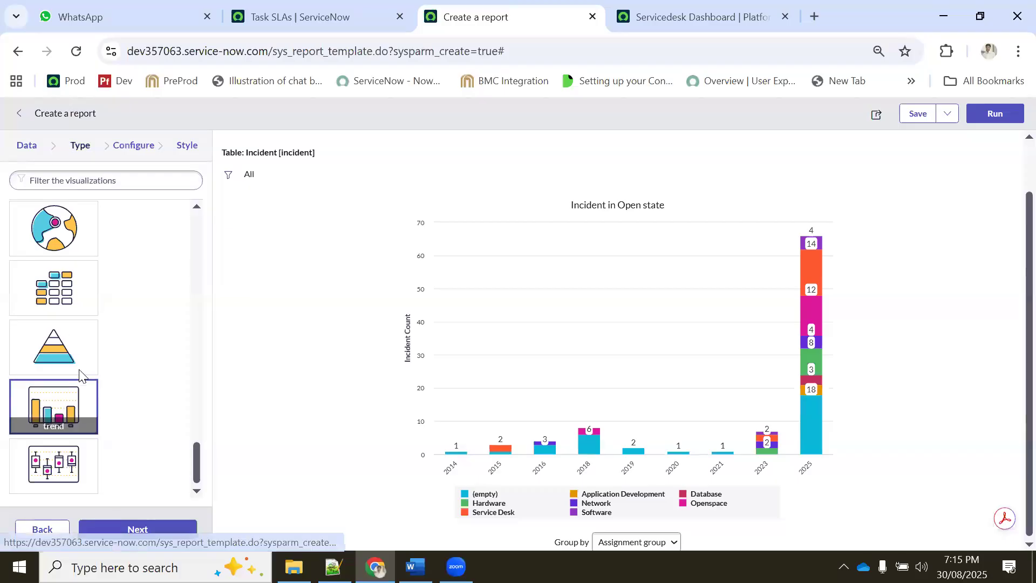
- Set the report's Group by field to None and its Created trend interval to Month
click(135, 153)
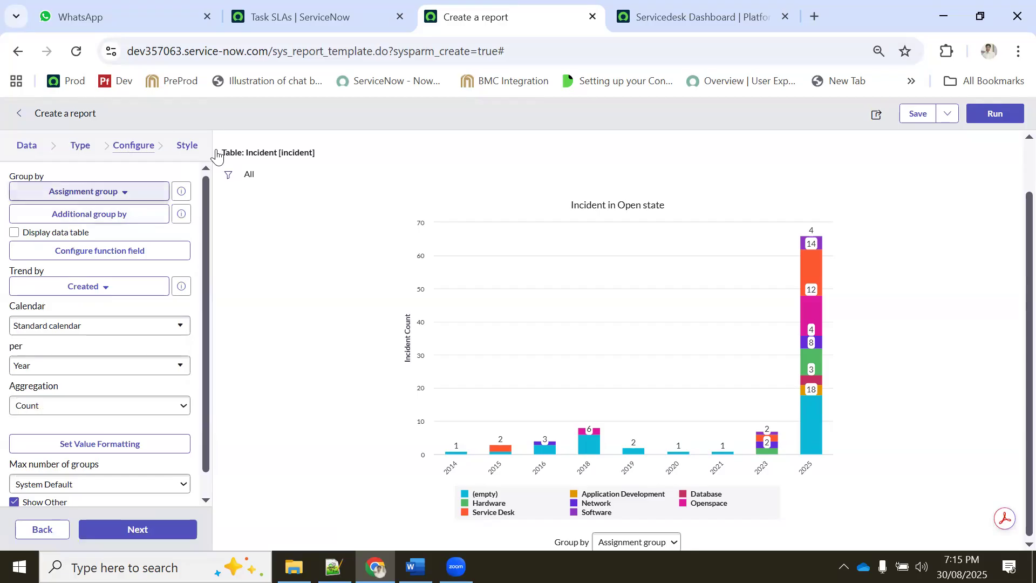
click(146, 529)
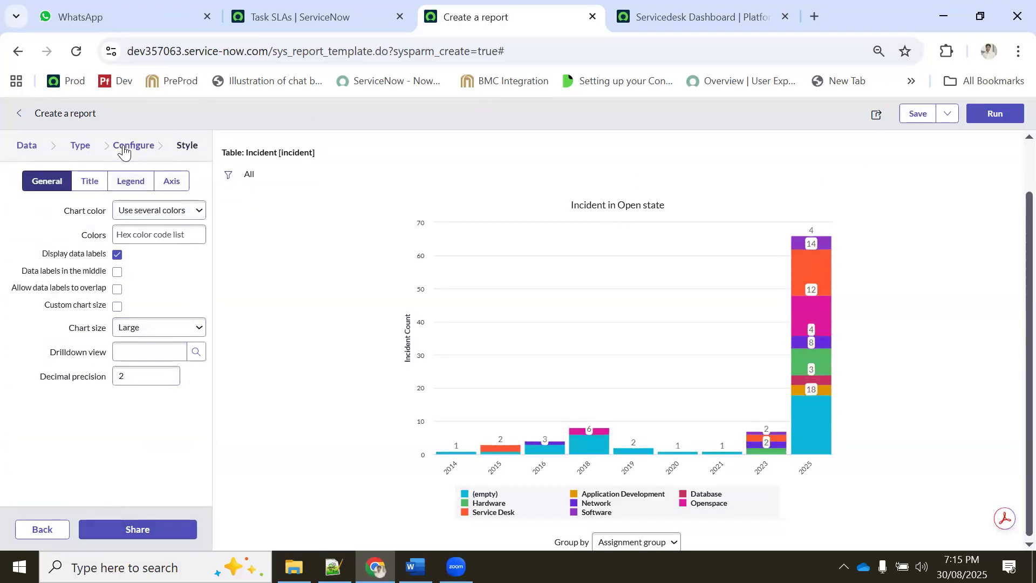
click(129, 149)
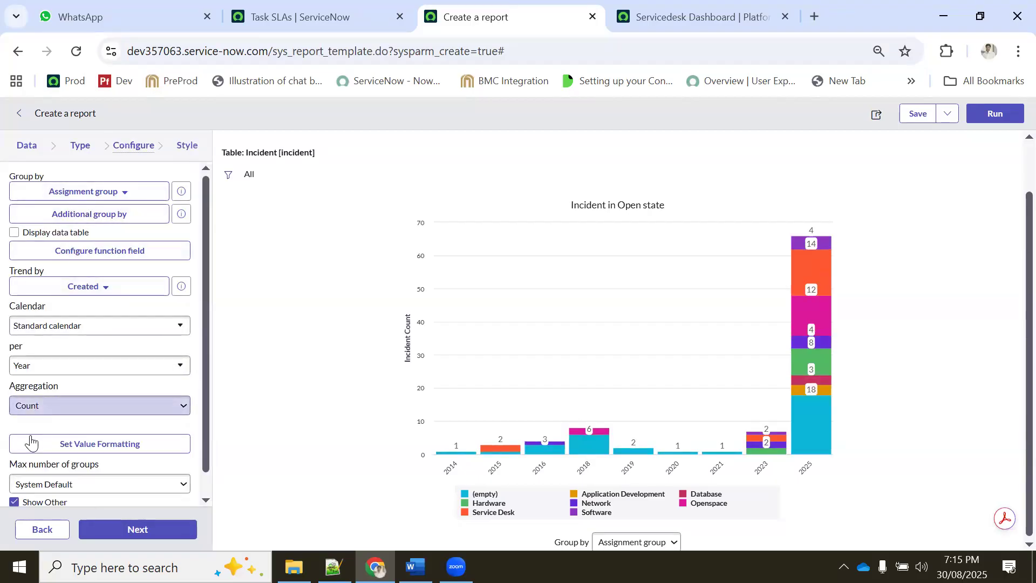
click(91, 196)
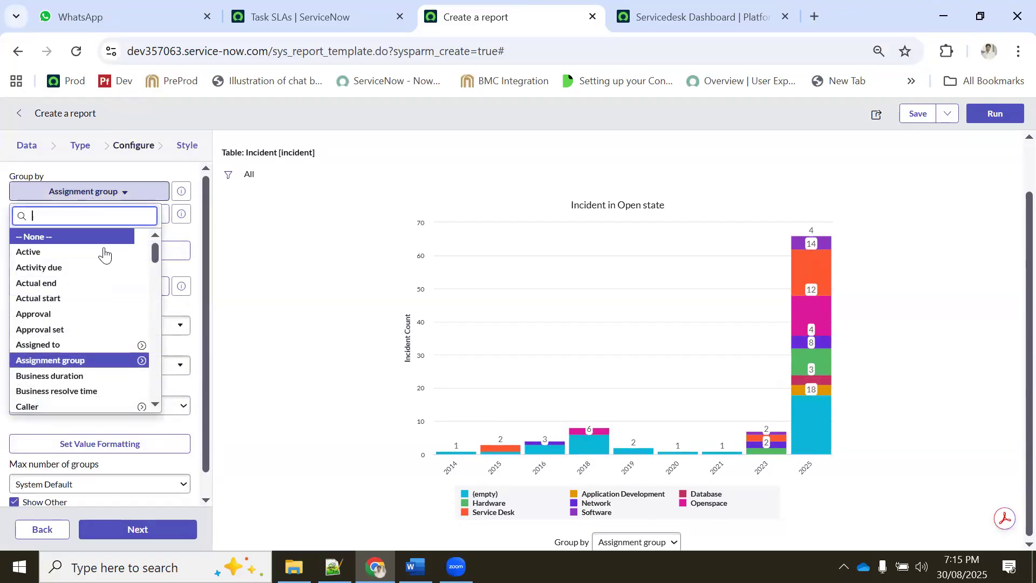
click(74, 239)
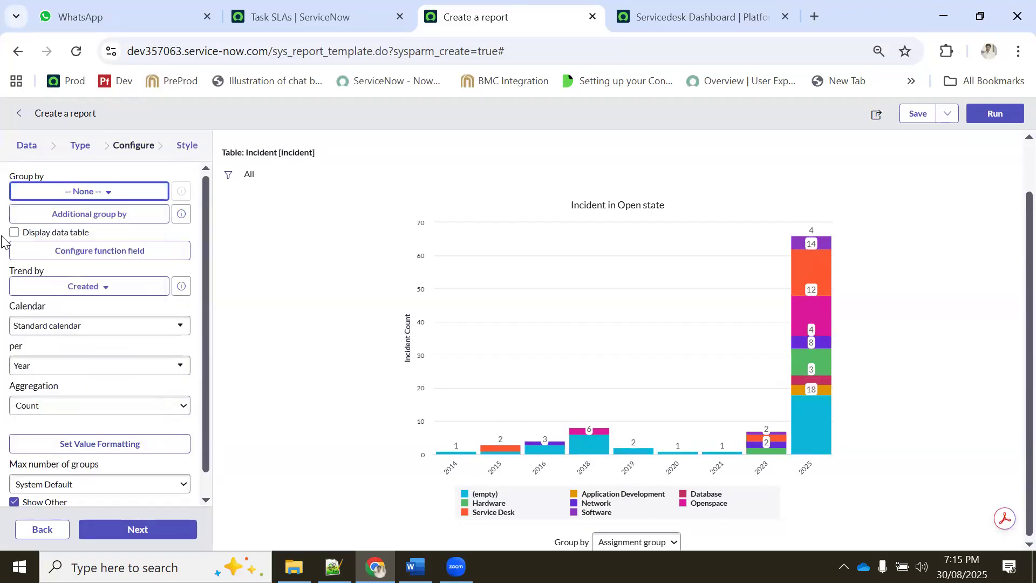
click(34, 368)
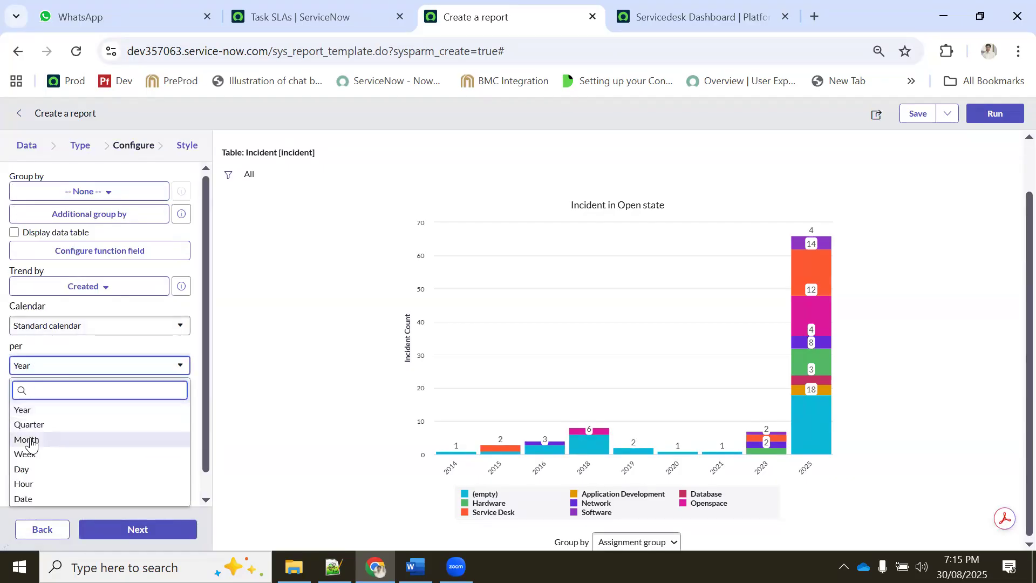
click(31, 441)
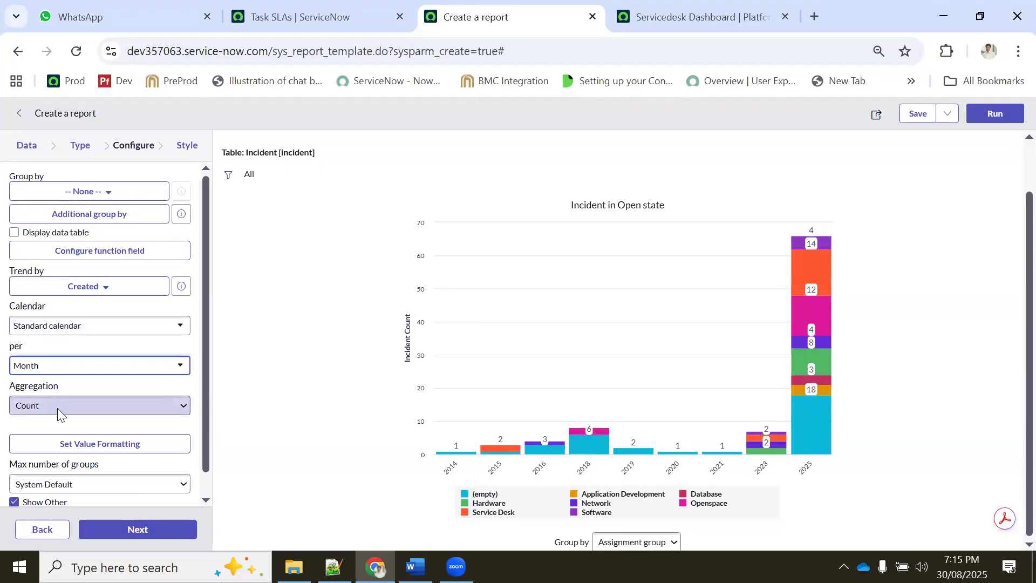
- Turn off Show Other, set the maximum number of groups to Show all and run the report
scroll(49, 437, down, 1)
click(15, 480)
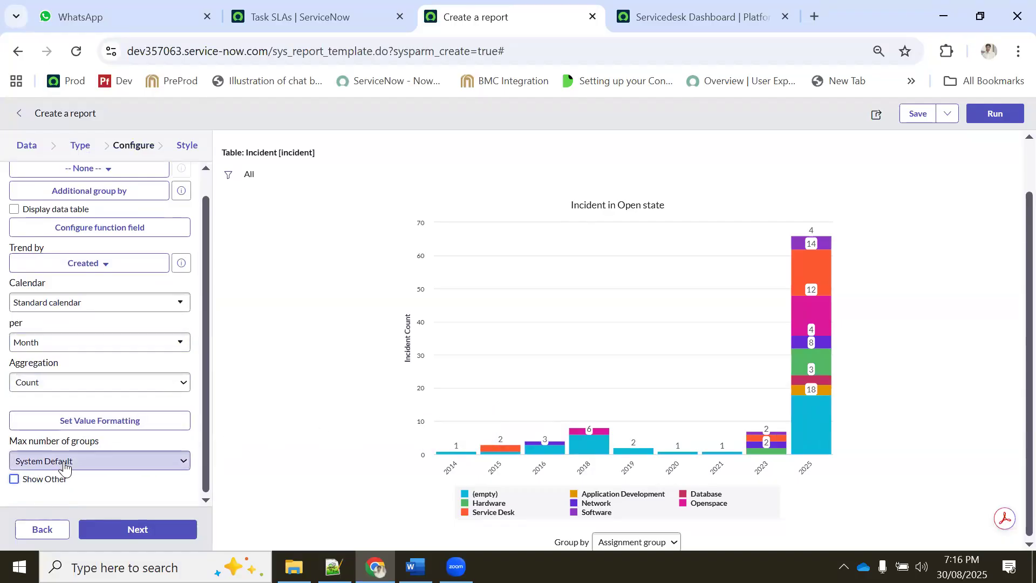
click(64, 463)
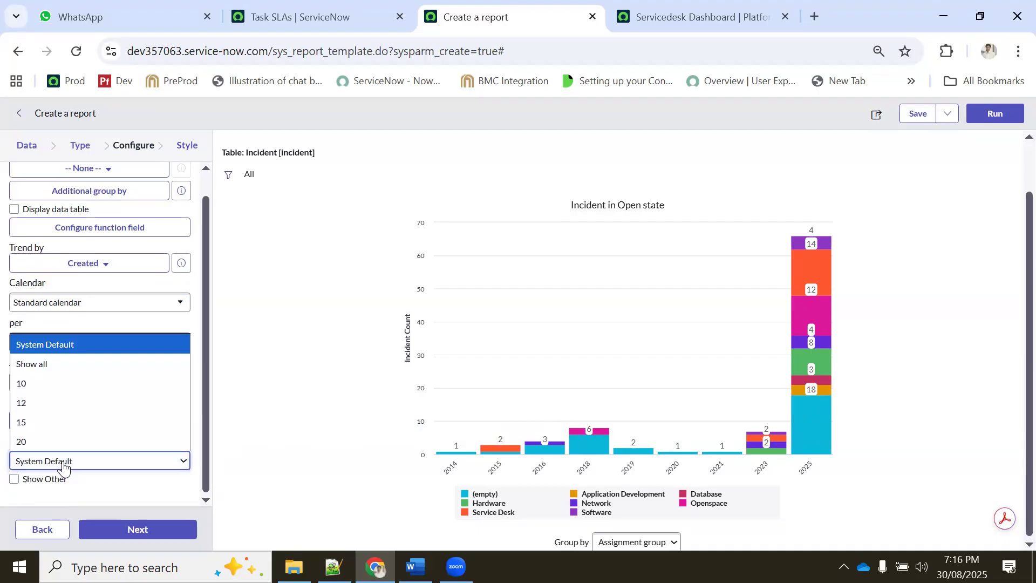
click(44, 365)
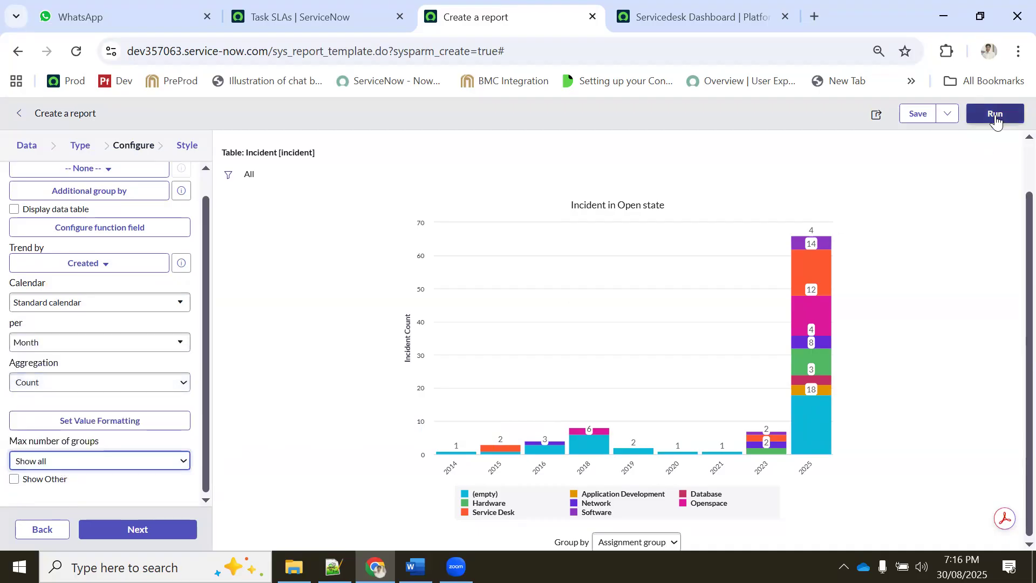
click(995, 113)
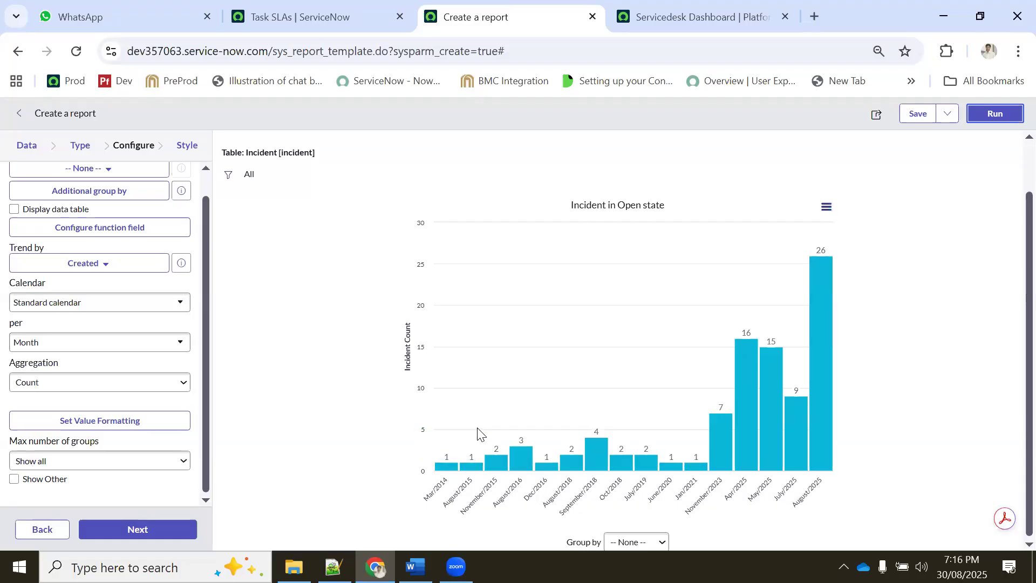
scroll(477, 432, up, 2)
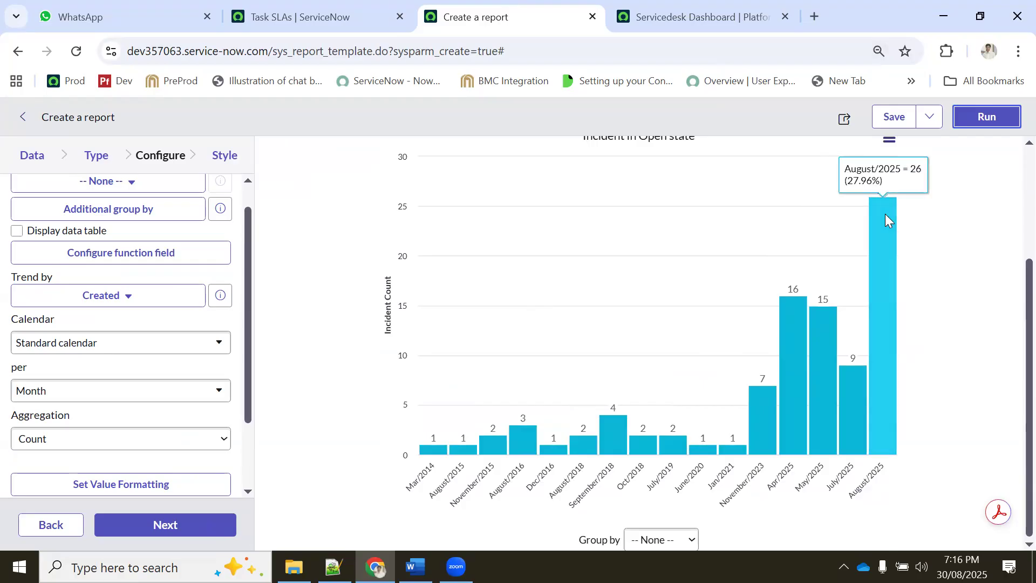
- Set the Created trend interval to Quarter and rerun the report
click(39, 392)
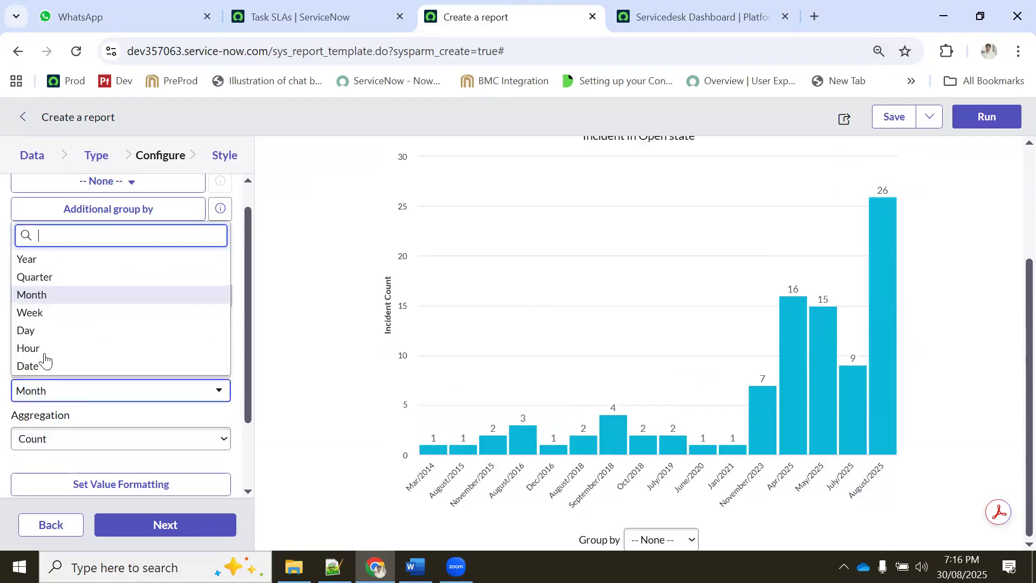
click(34, 278)
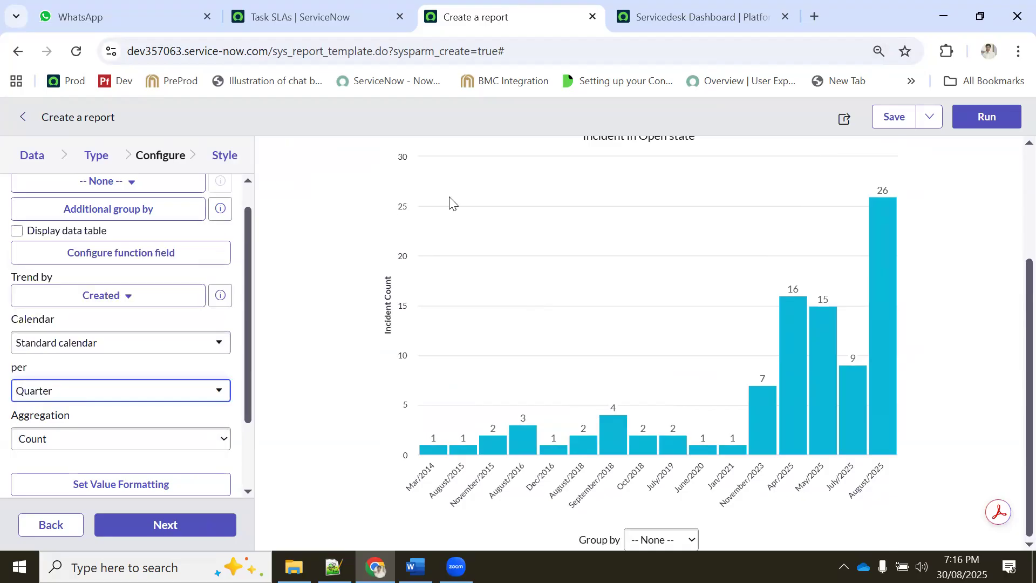
click(967, 120)
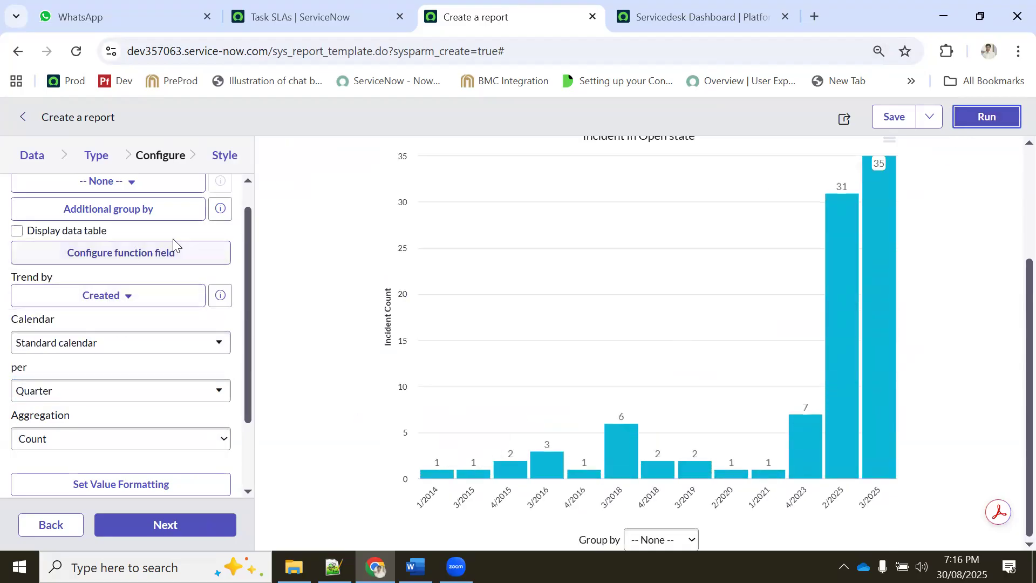
- Set the Created trend interval to Year and run the report again
scroll(114, 226, up, 1)
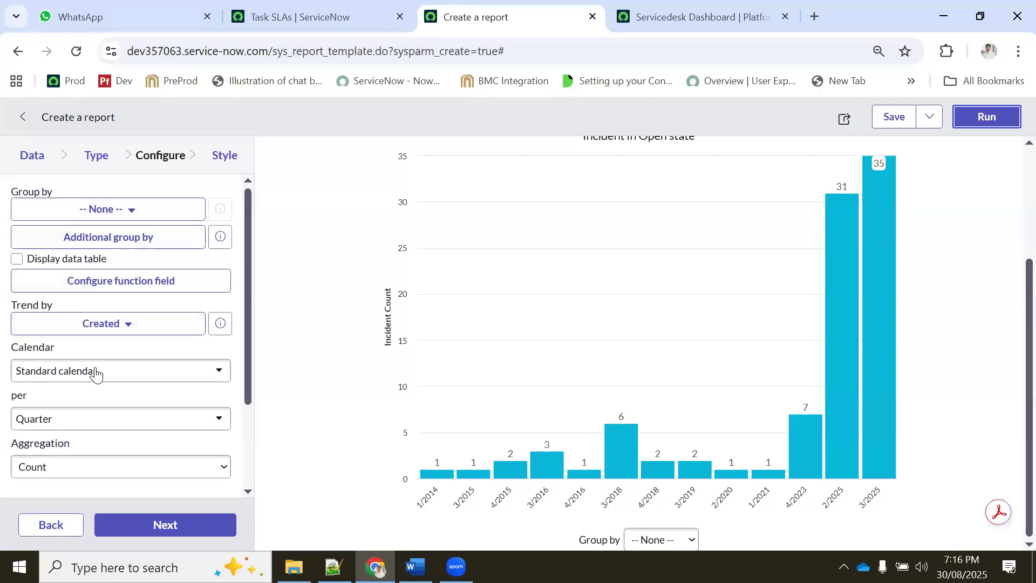
scroll(120, 415, down, 4)
click(55, 302)
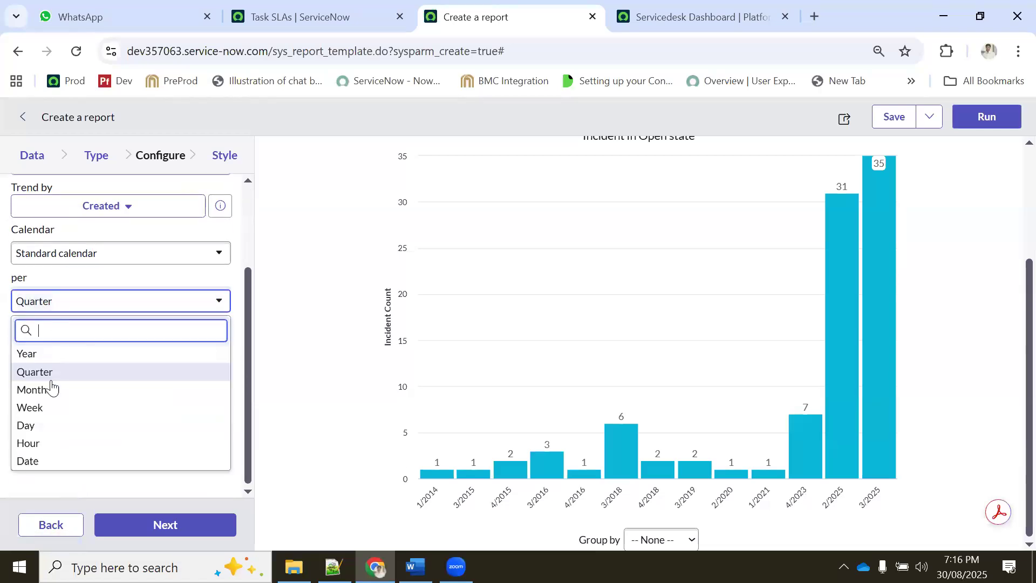
click(41, 354)
click(980, 123)
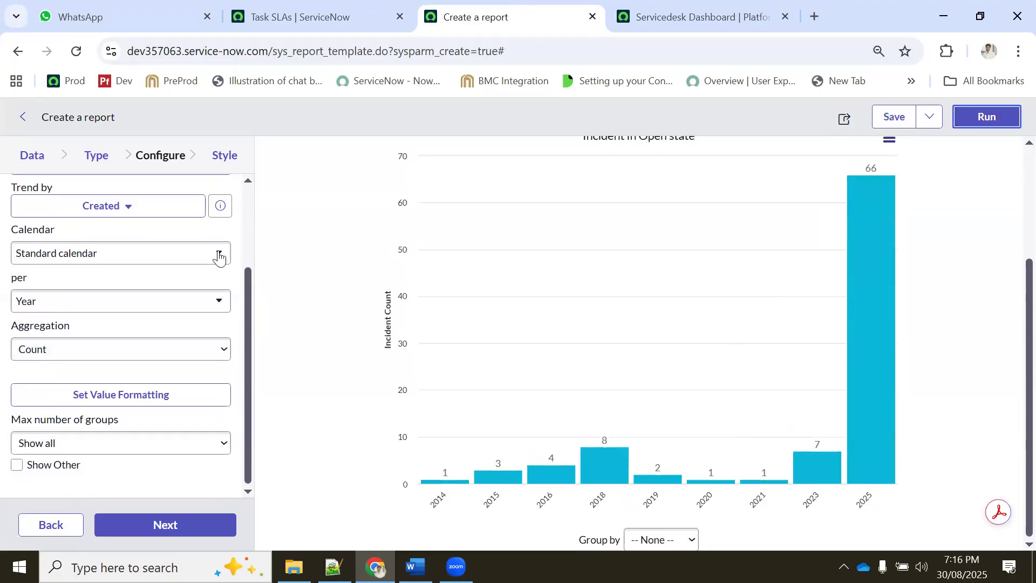
- Style the chart in one color, choosing #6B611F from the color definitions, and run the report
click(222, 155)
click(169, 233)
click(196, 253)
double_click(196, 259)
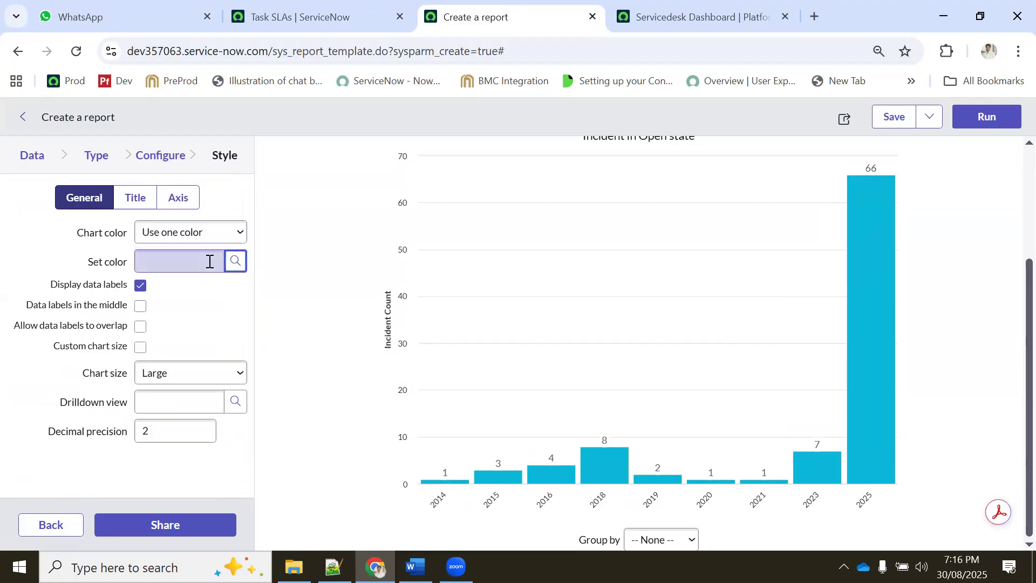
click(235, 264)
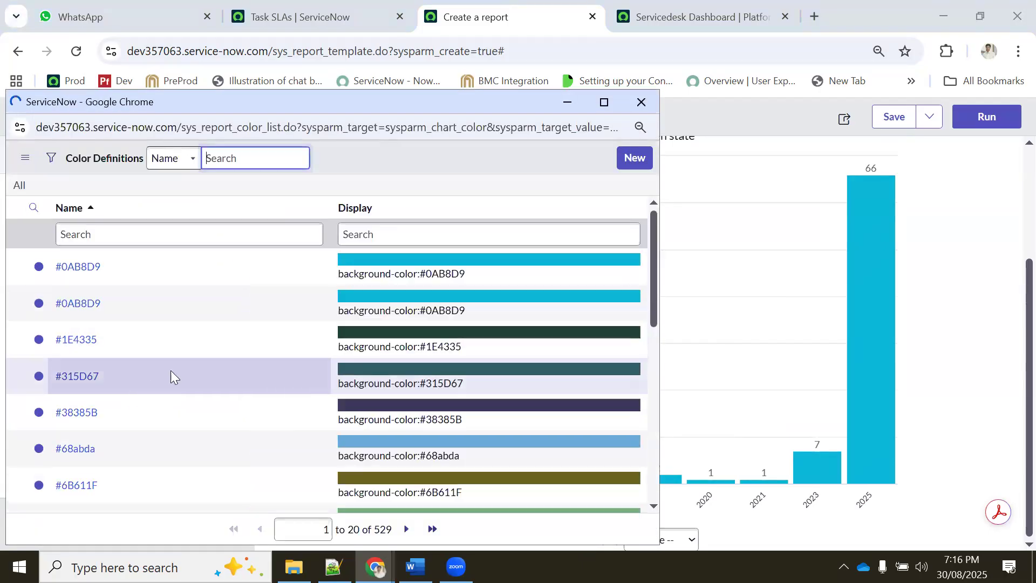
click(88, 490)
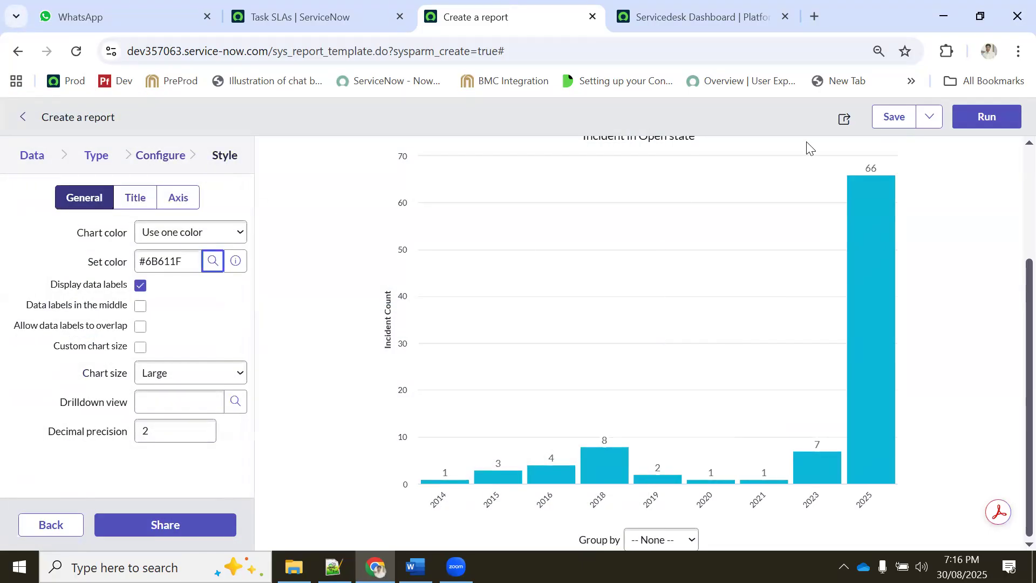
click(986, 117)
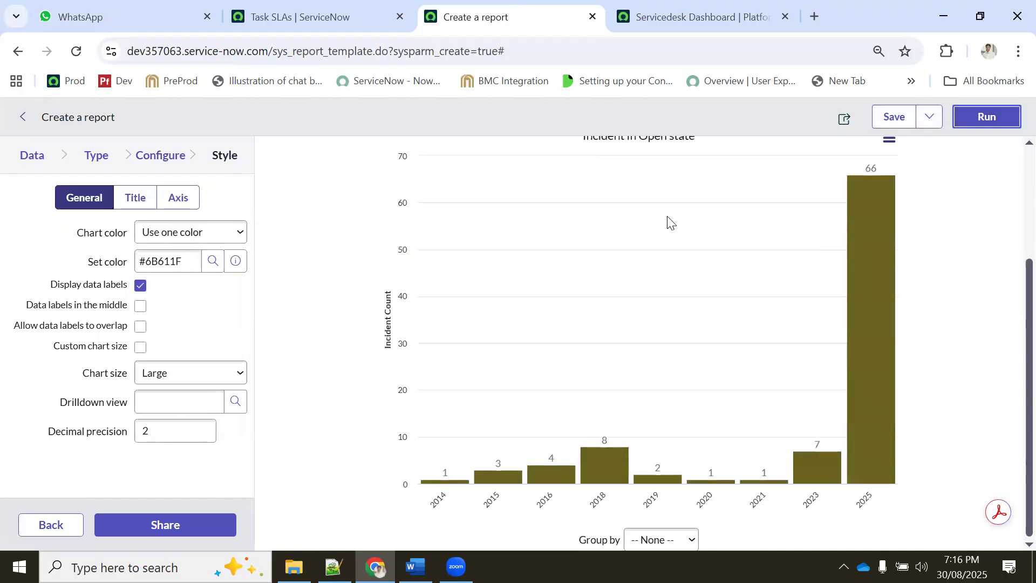
- Group the displayed yearly chart by Assigned to
click(661, 540)
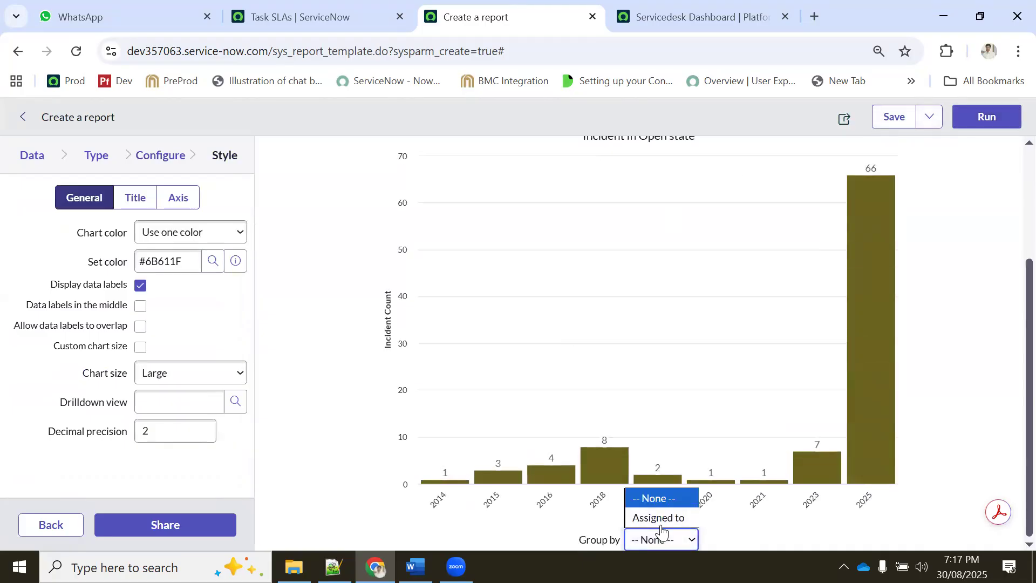
click(658, 517)
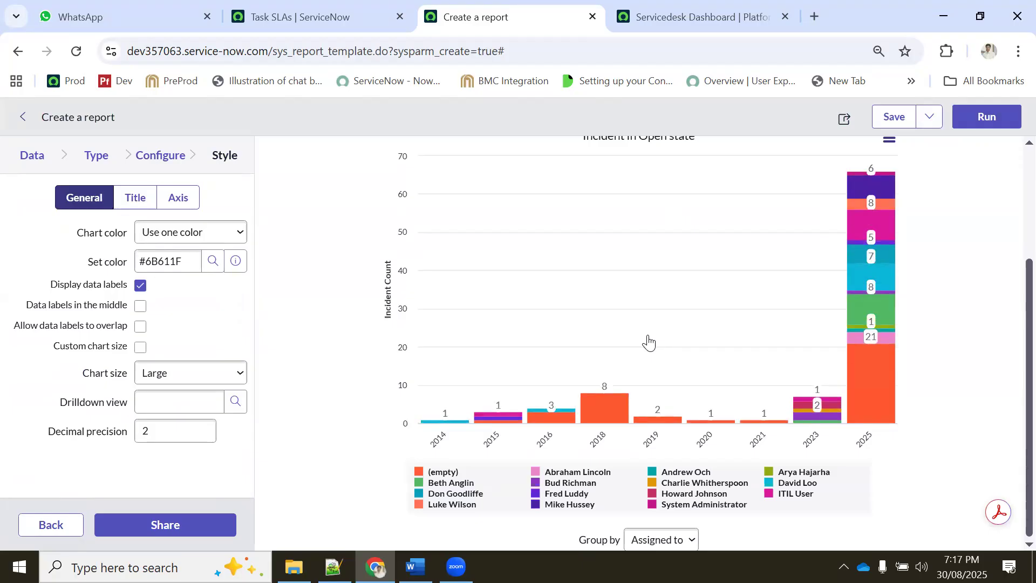
click(662, 540)
click(662, 518)
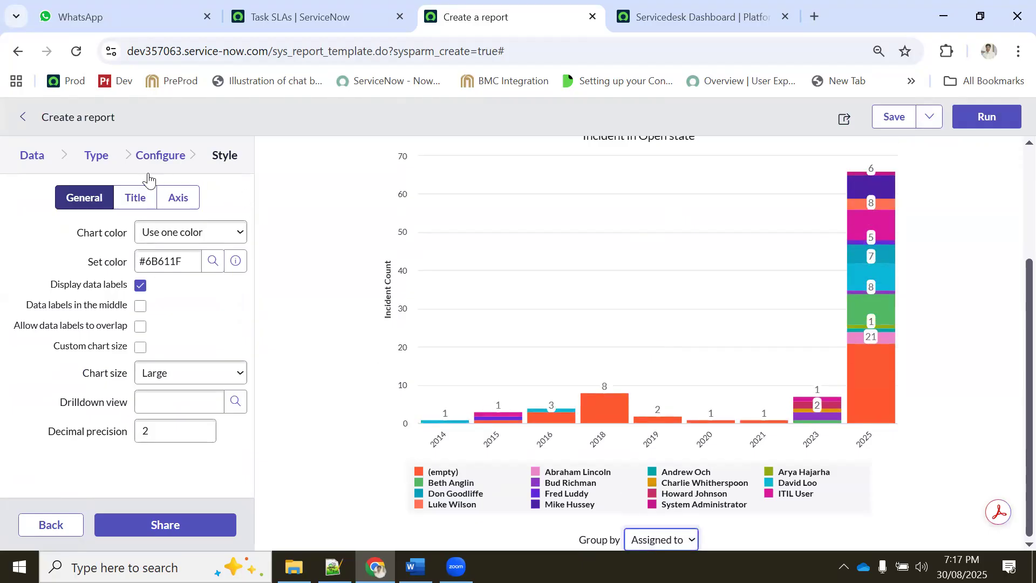
- Remove Assigned to from the additional group by fields and run the report
click(154, 156)
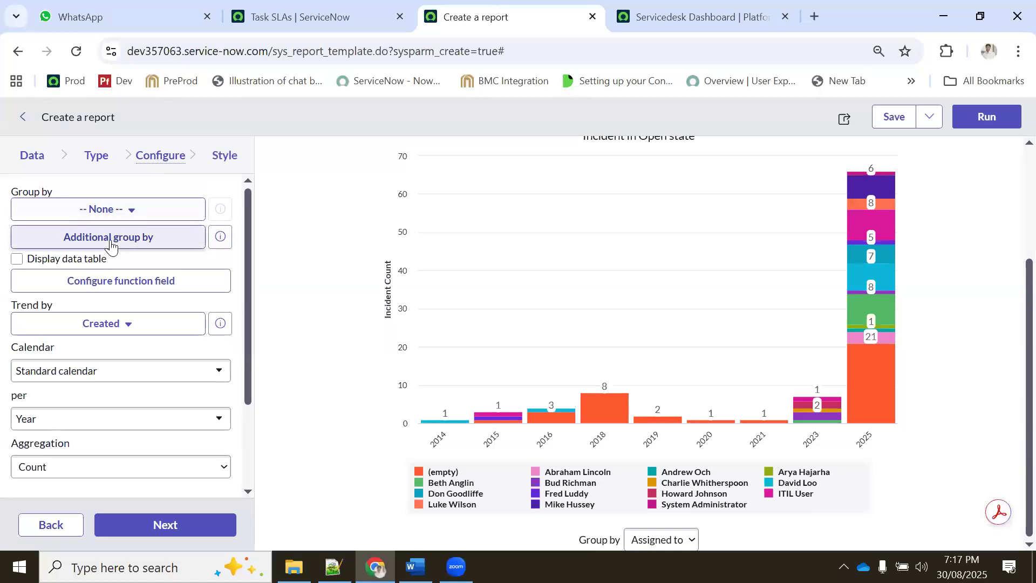
click(111, 238)
click(562, 186)
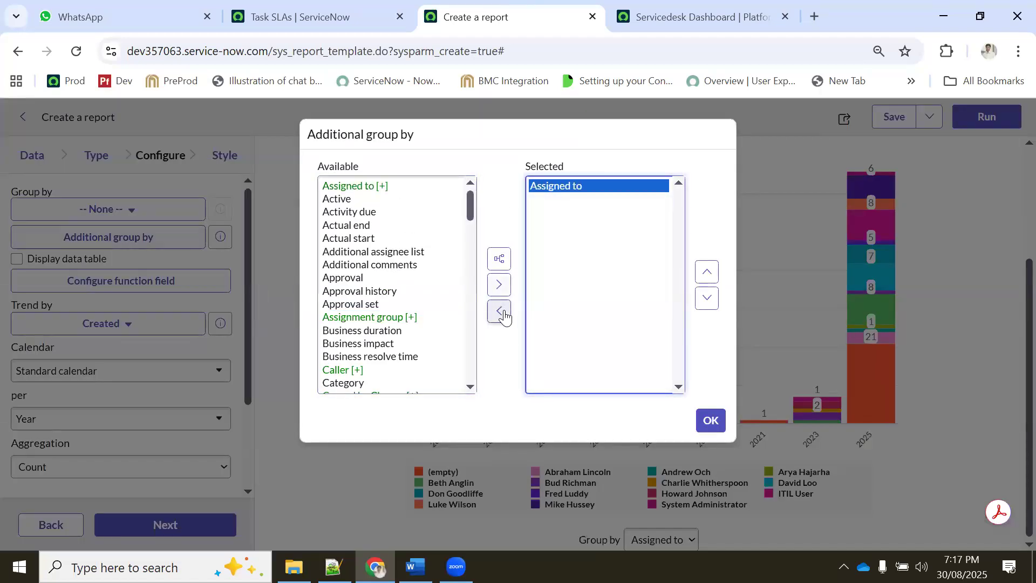
click(499, 310)
click(711, 420)
click(988, 117)
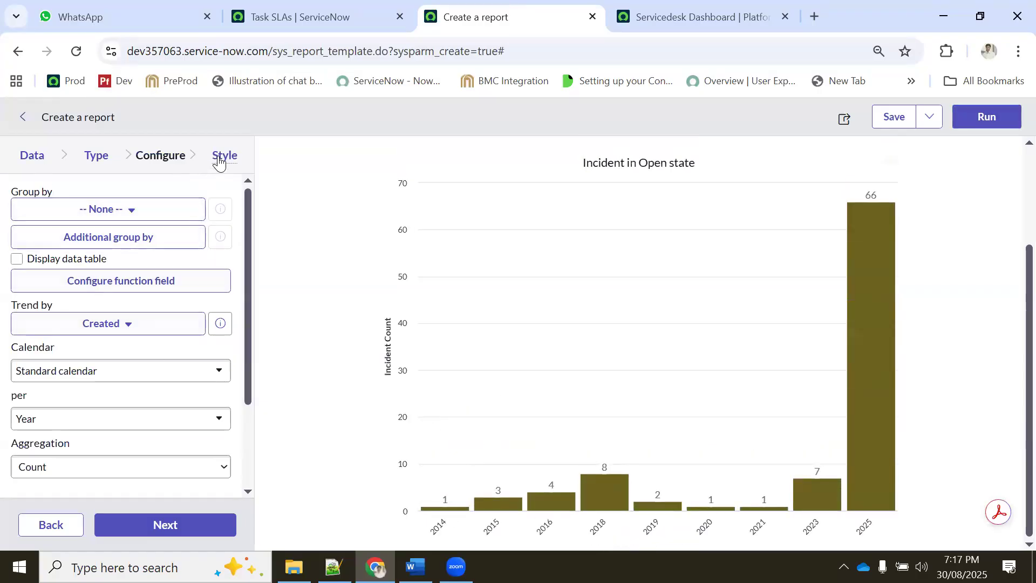
- Review the style options for the chart color and the chart title
click(220, 156)
click(191, 233)
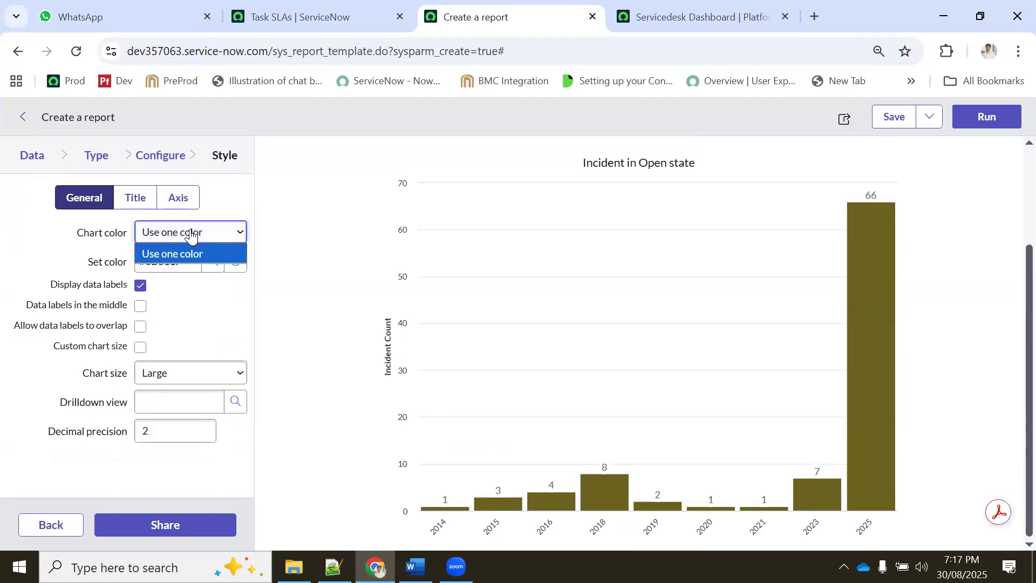
click(135, 198)
click(154, 259)
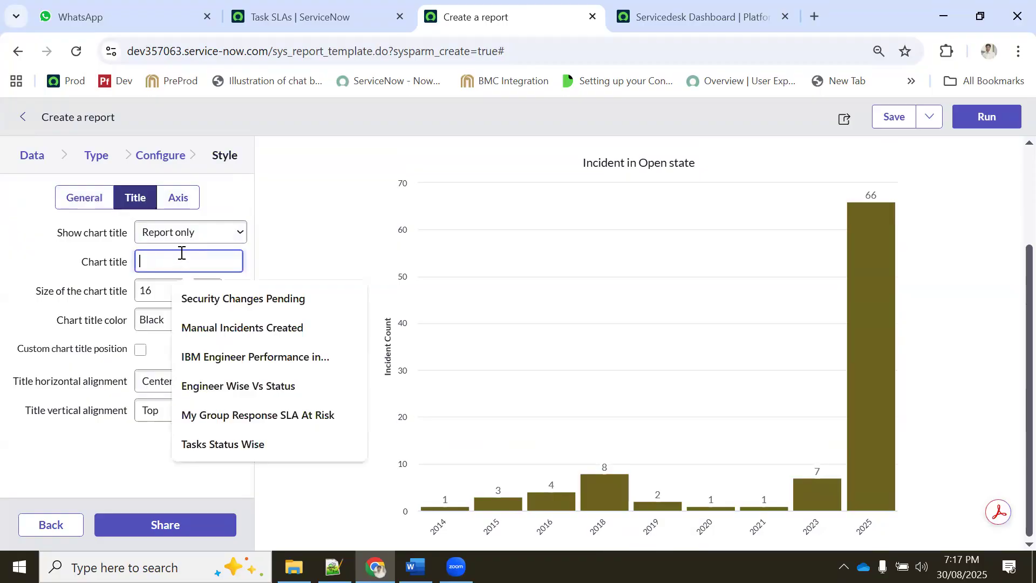
- Make the Y axis labels bold and place the Y axis on the opposite side of the chart
click(180, 200)
click(161, 239)
click(153, 266)
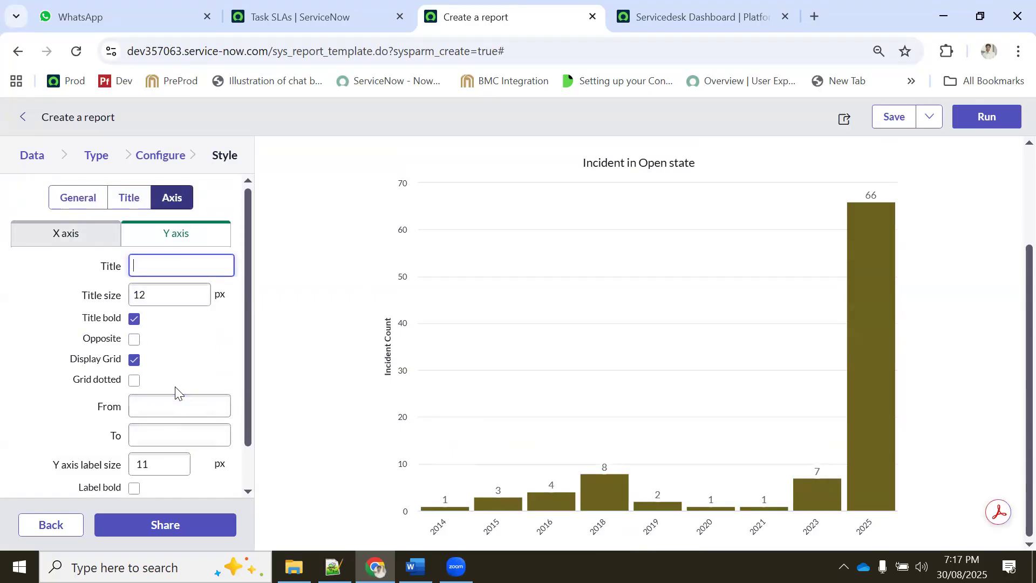
scroll(176, 394, down, 1)
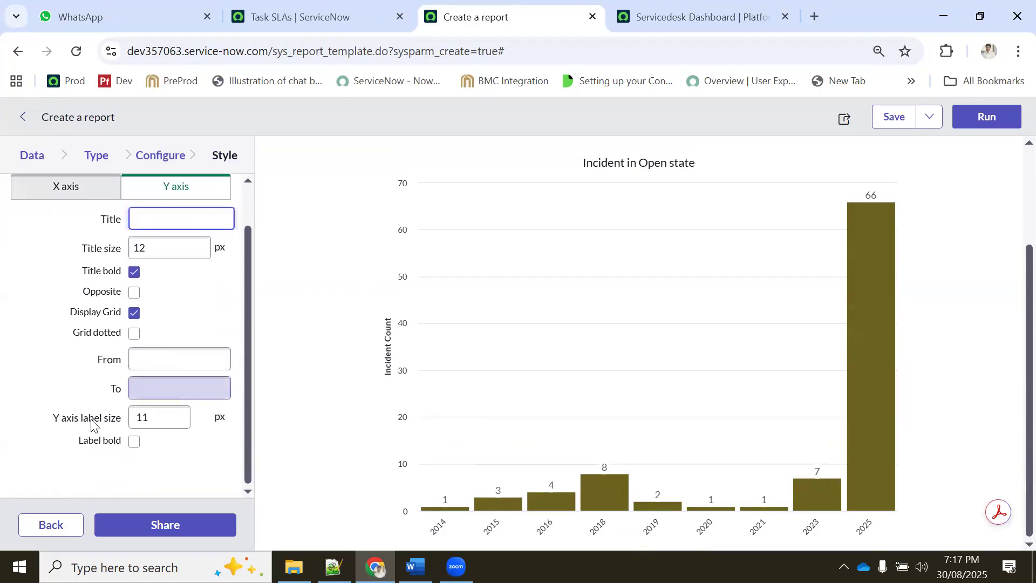
click(135, 441)
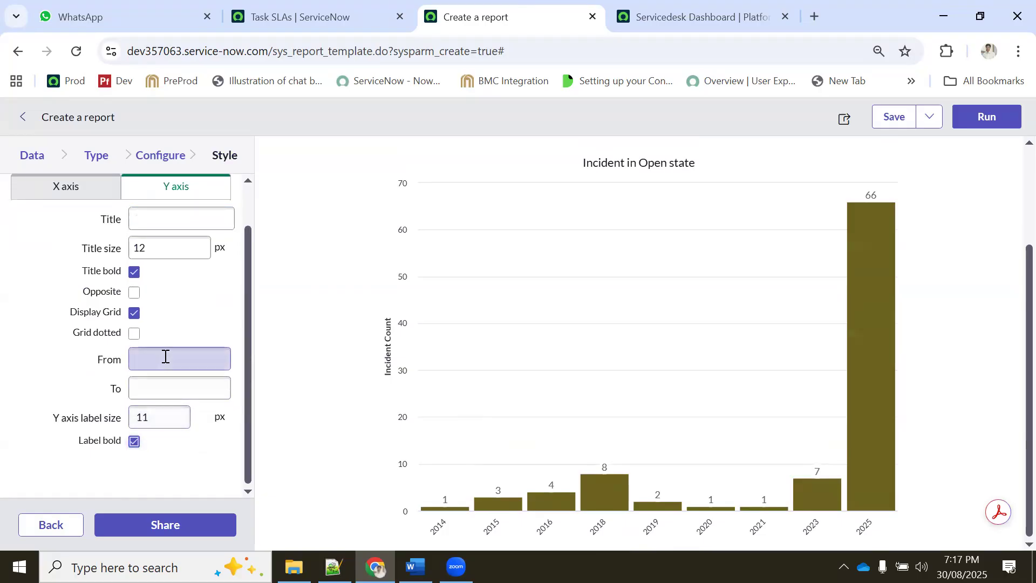
double_click(153, 416)
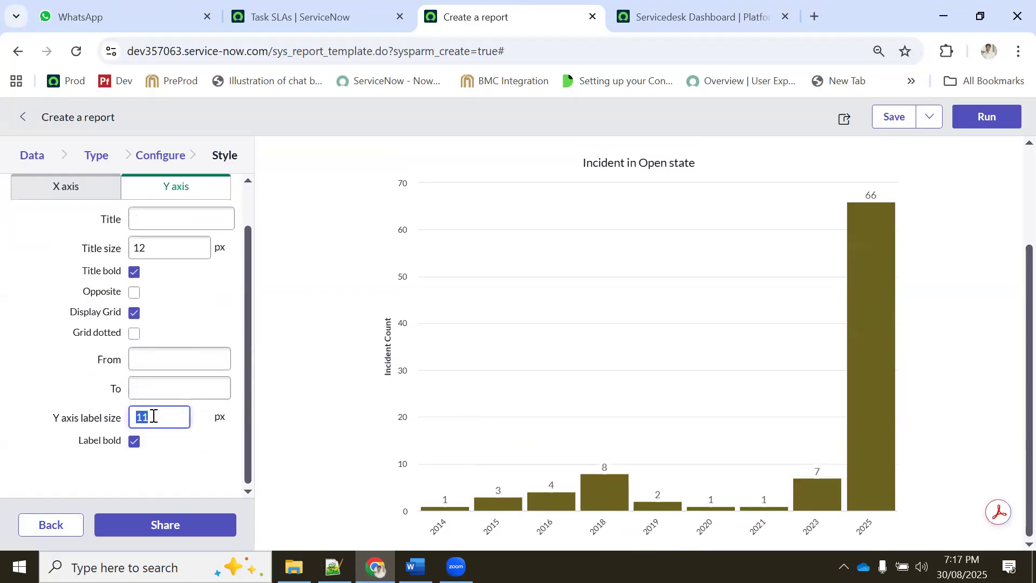
click(164, 222)
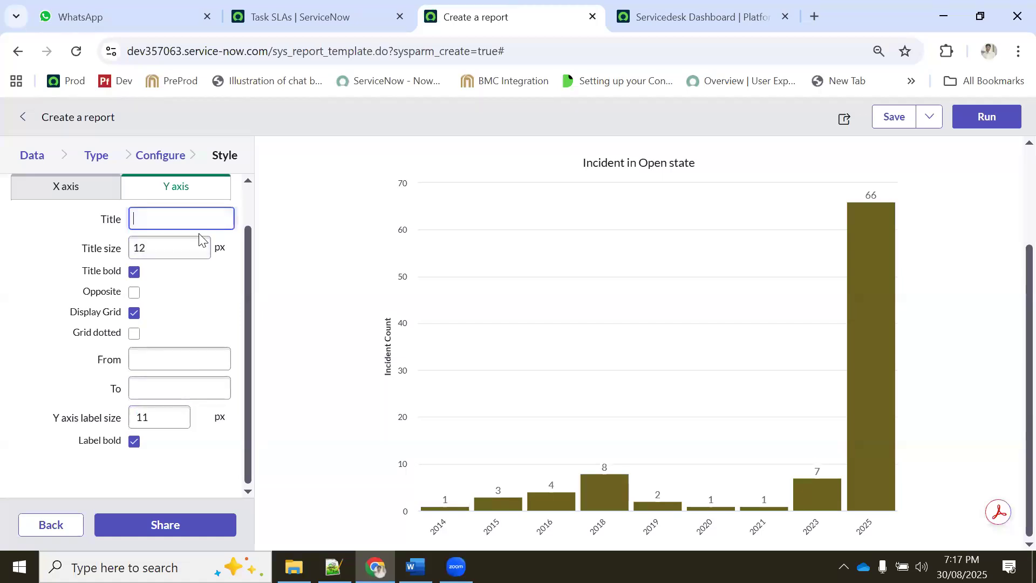
click(136, 293)
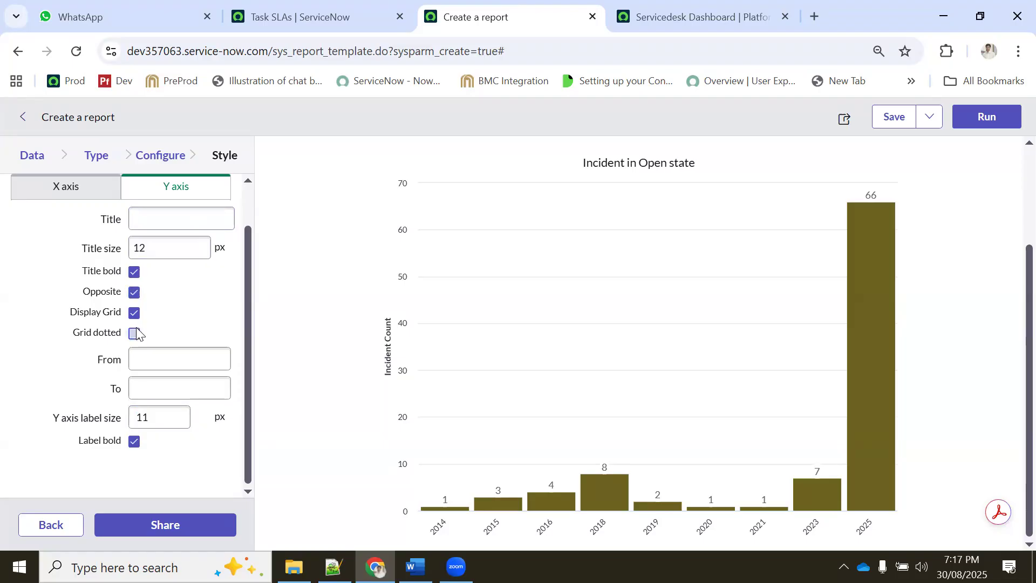
- Place the data labels in the middle of the bars, allow them to overlap, and run the report
click(68, 188)
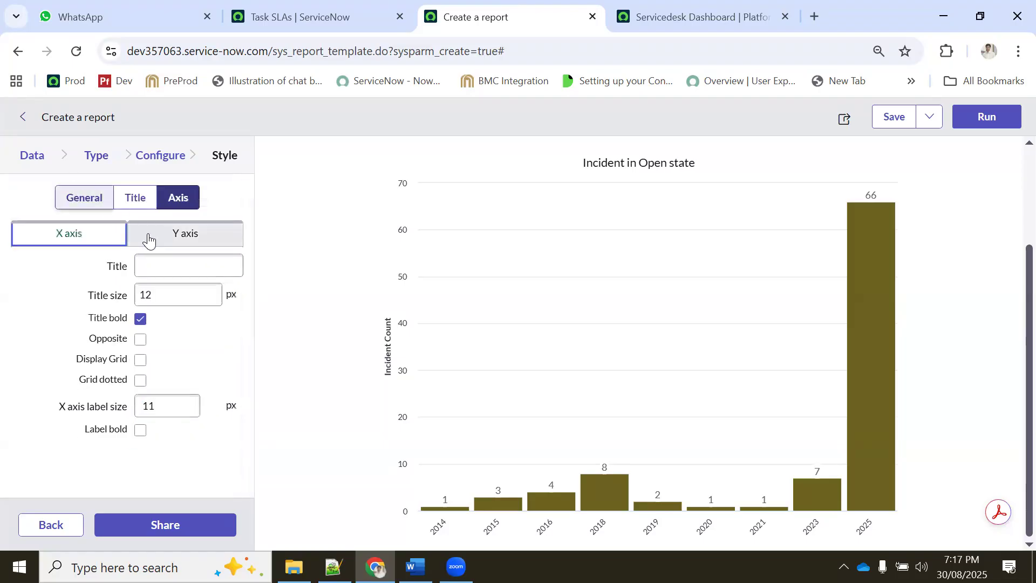
click(87, 201)
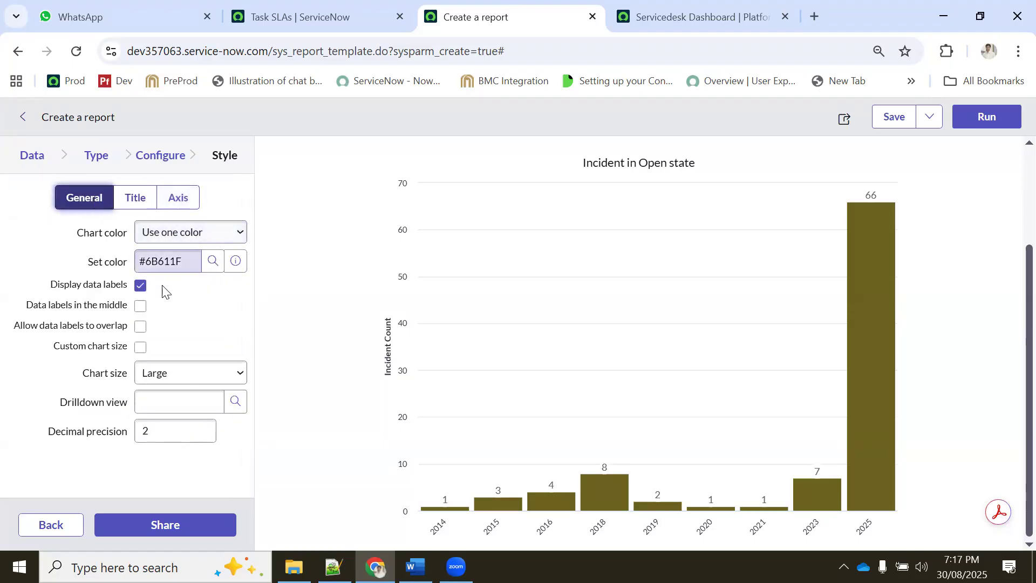
click(139, 306)
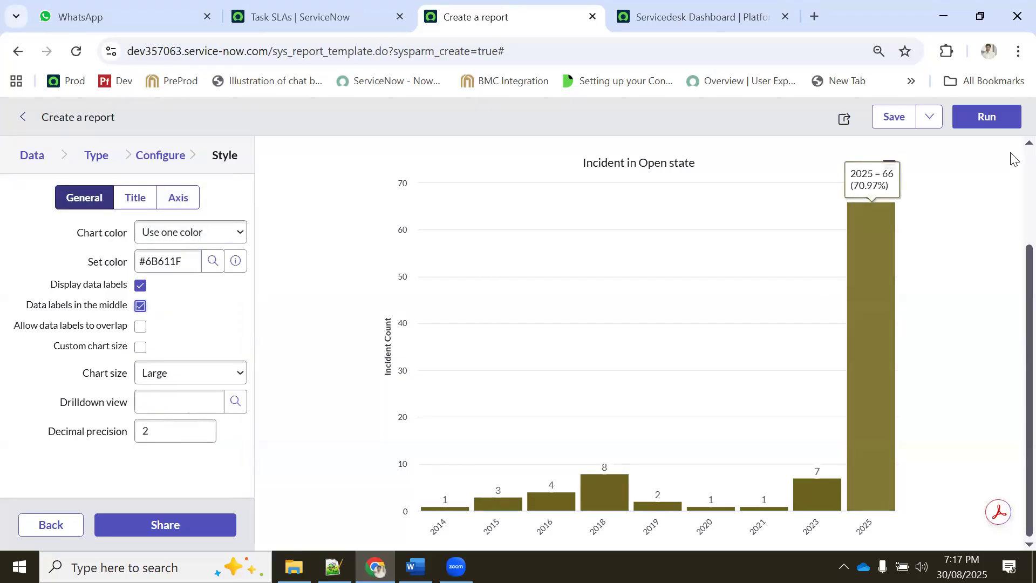
click(987, 117)
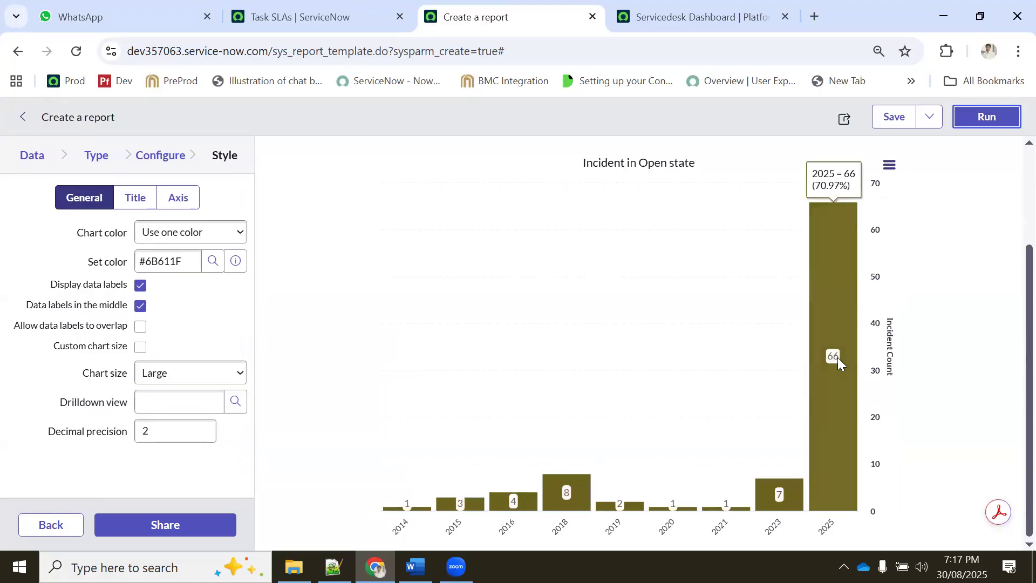
click(140, 326)
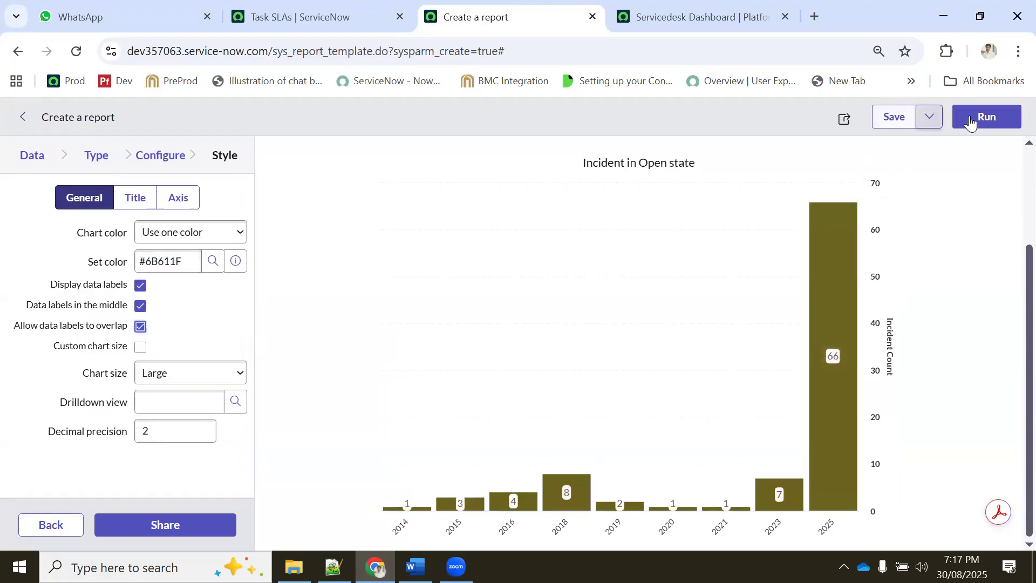
click(988, 115)
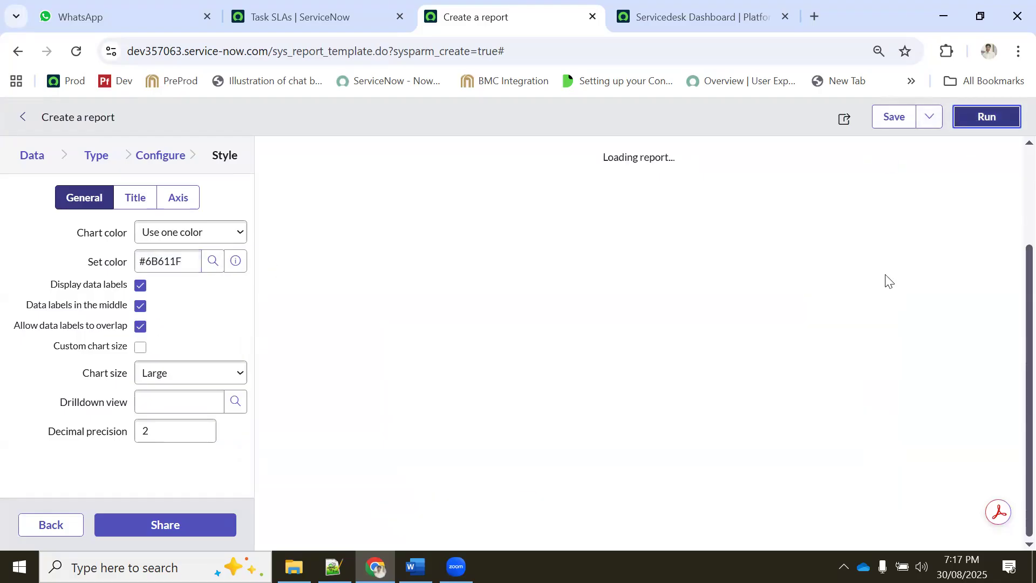
- Turn off middle placement for the data labels and enable the custom chart size
click(141, 305)
click(140, 288)
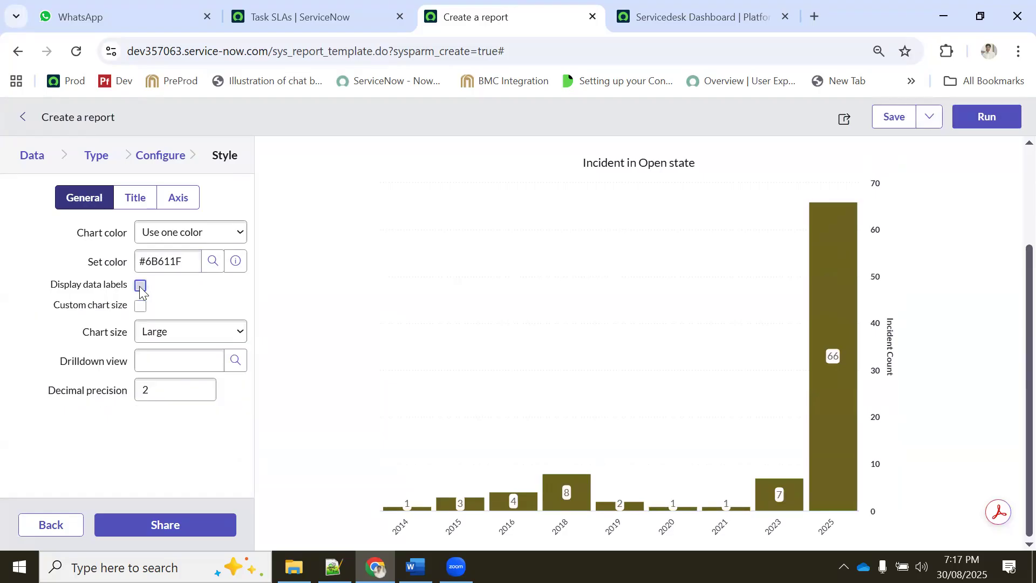
click(141, 306)
click(141, 285)
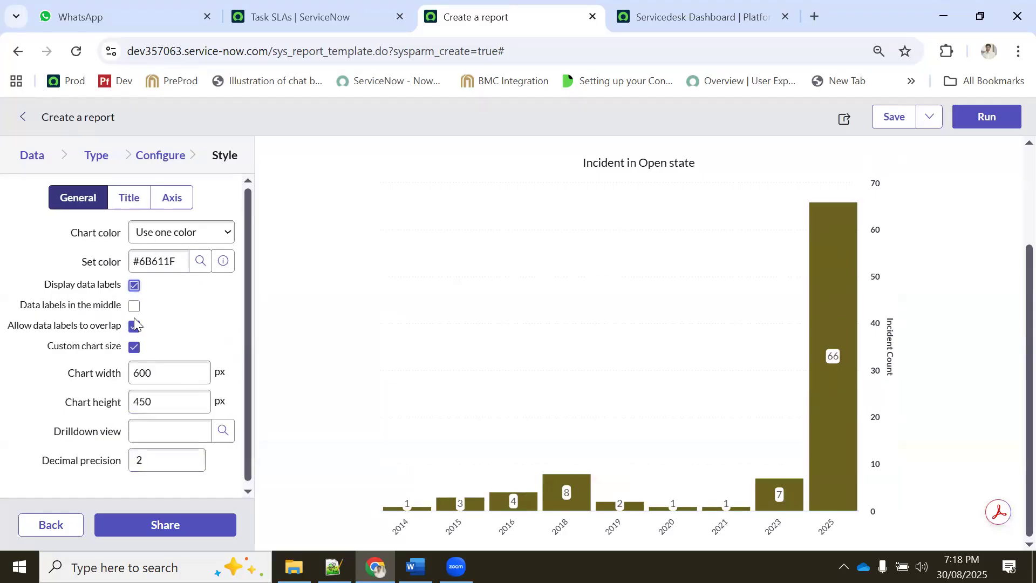
click(135, 328)
- Examine the custom chart dimensions, the available drilldown views and the decimal precision setting
drag(186, 375, 116, 378)
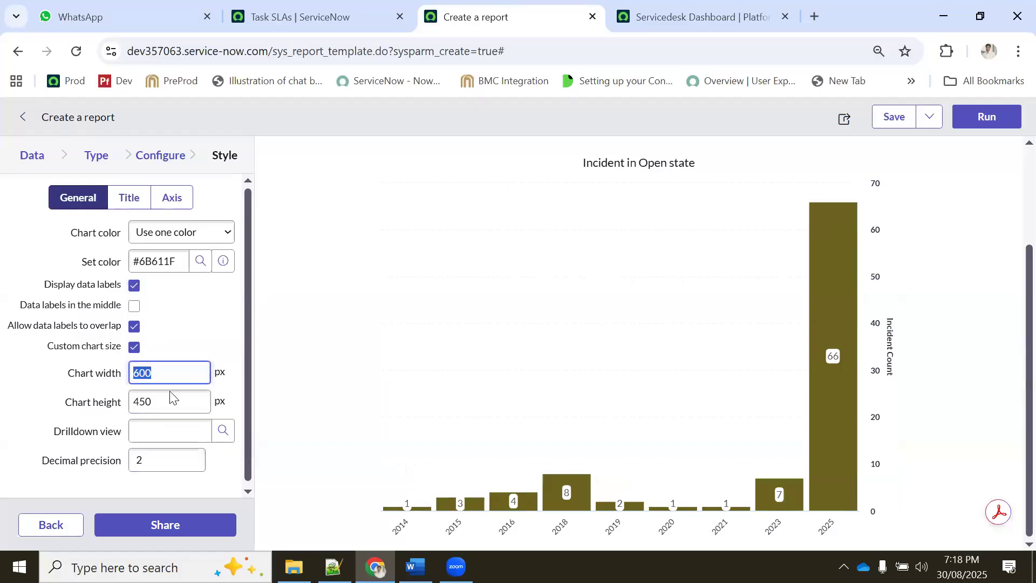
click(222, 429)
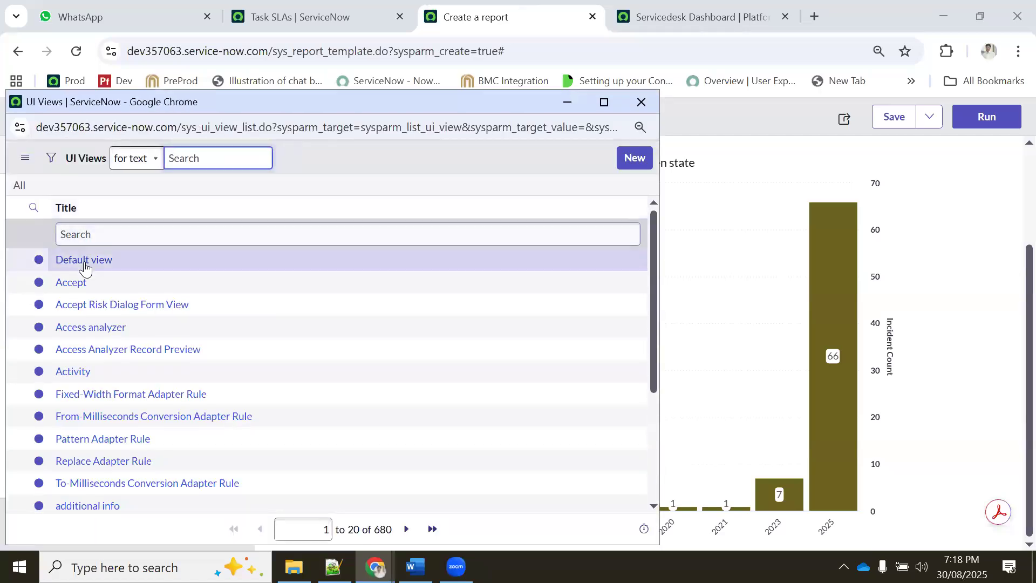
click(641, 102)
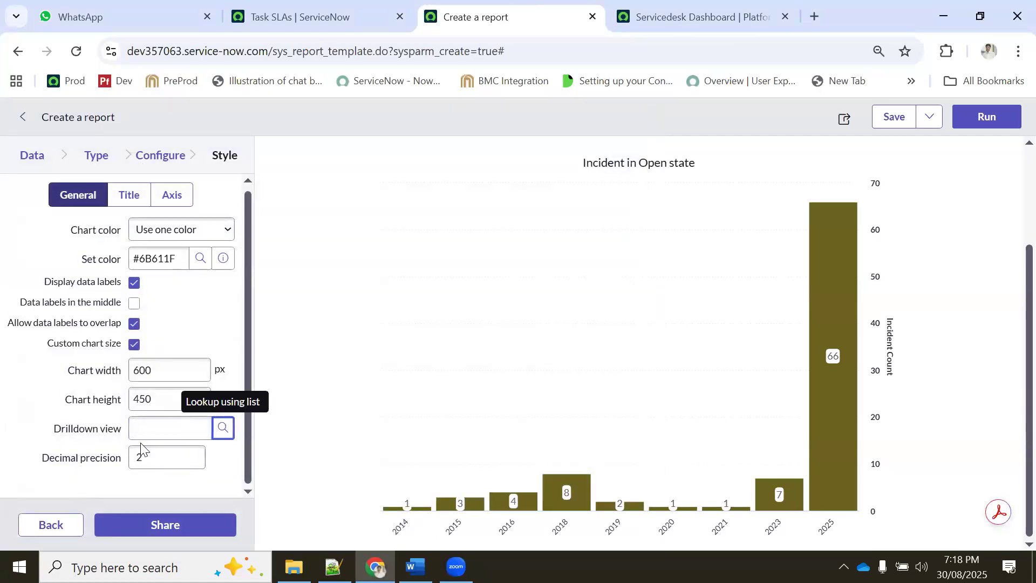
click(160, 459)
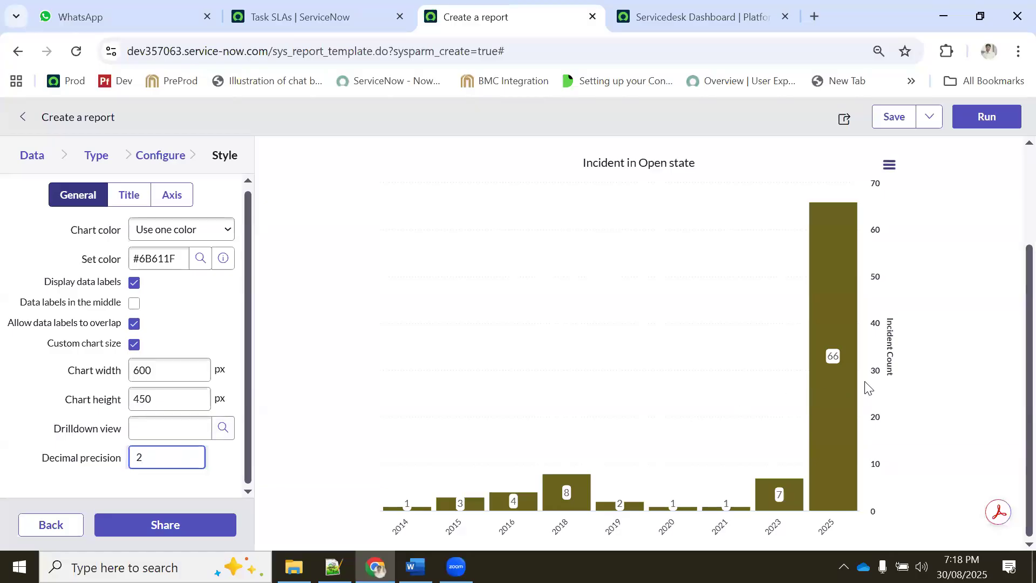
mouse_move(834, 369)
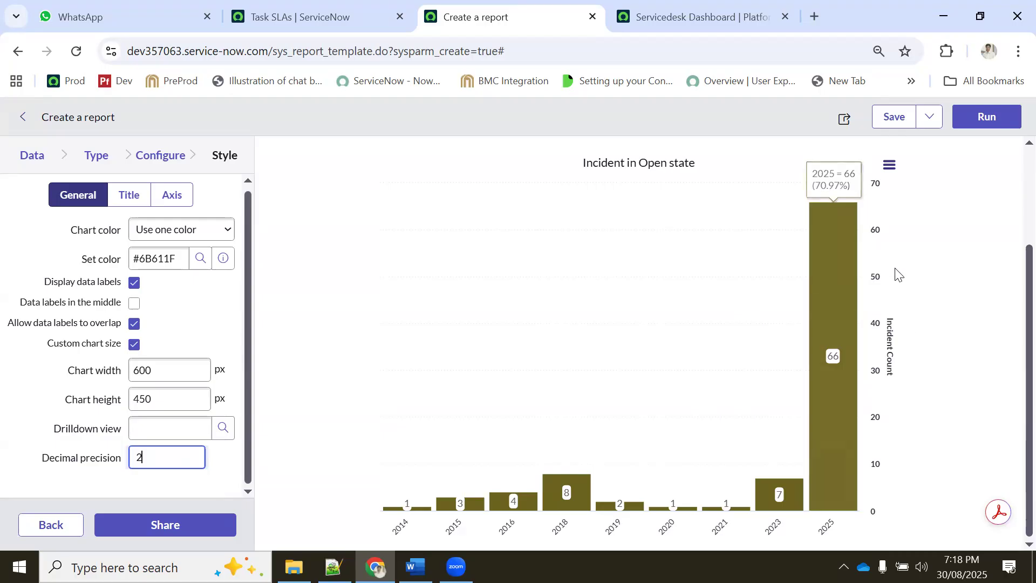
scroll(134, 249, up, 1)
click(217, 161)
click(158, 157)
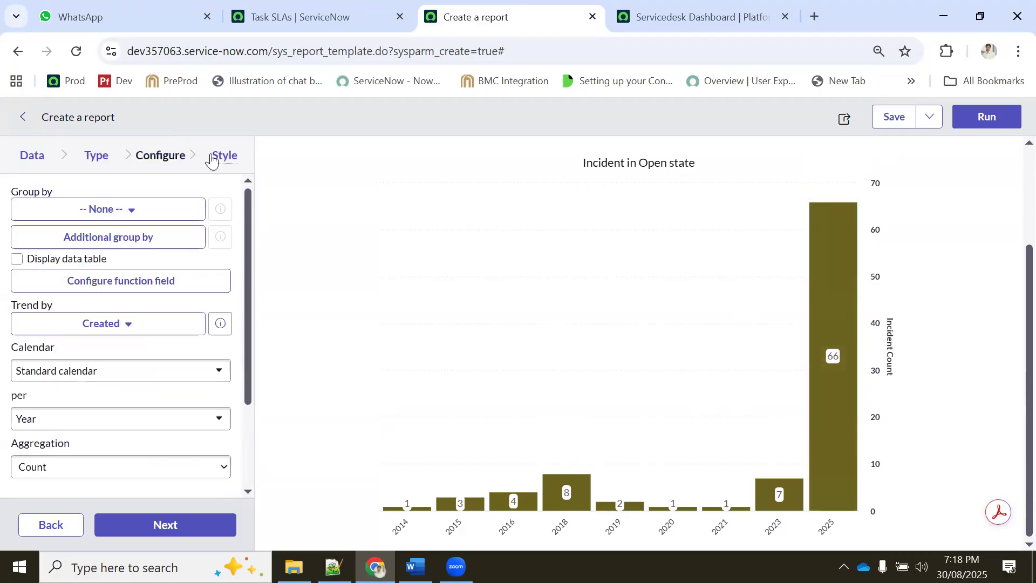
click(220, 158)
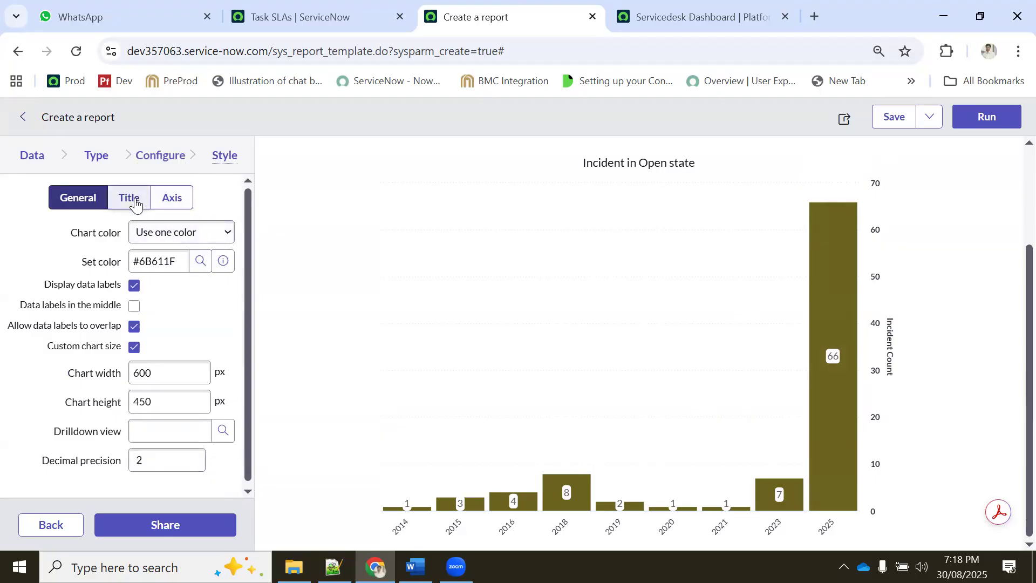
click(164, 158)
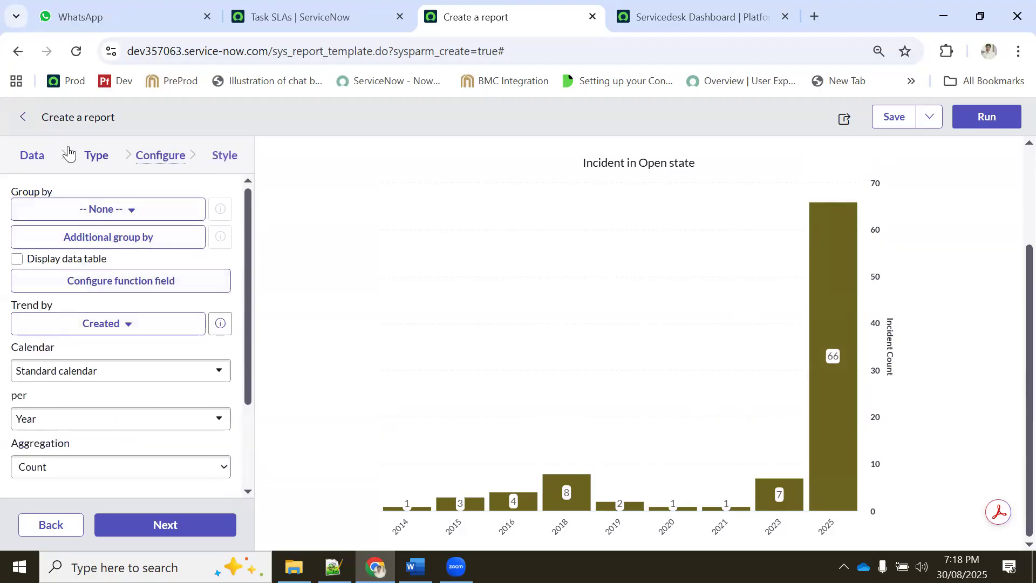
- Switch the chart type to Histogram and check its configuration options
click(96, 156)
scroll(106, 297, up, 20)
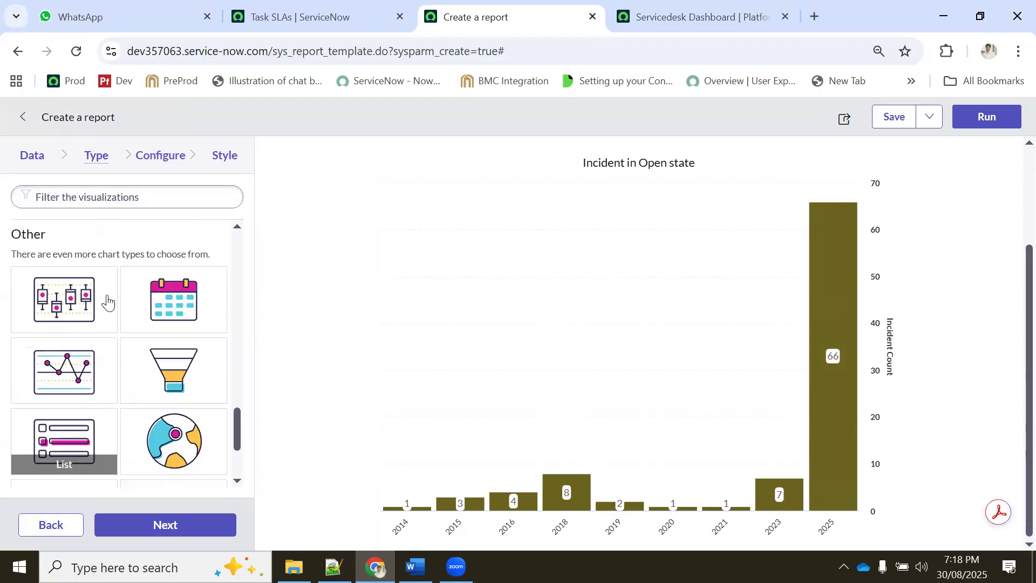
click(218, 305)
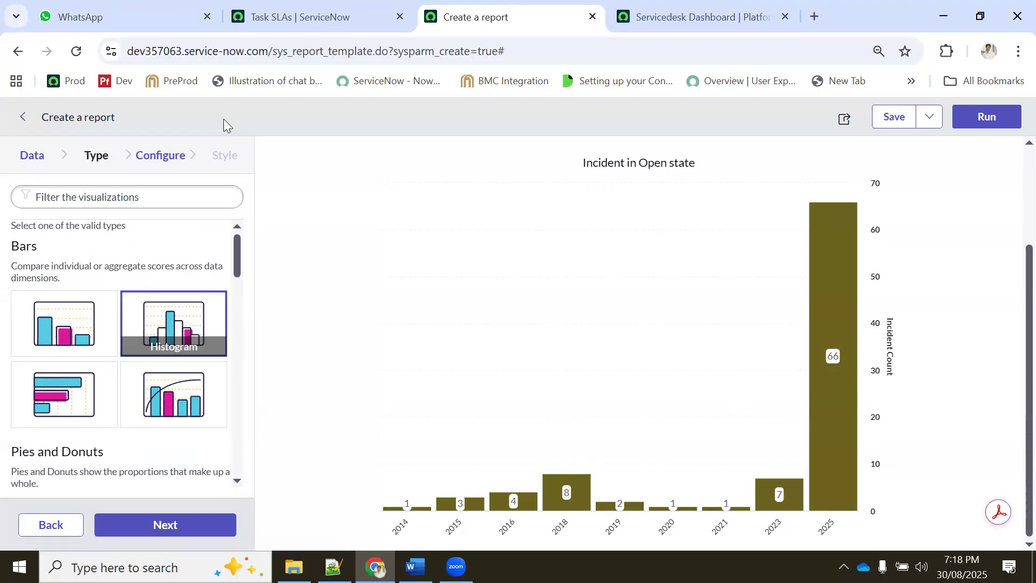
click(160, 158)
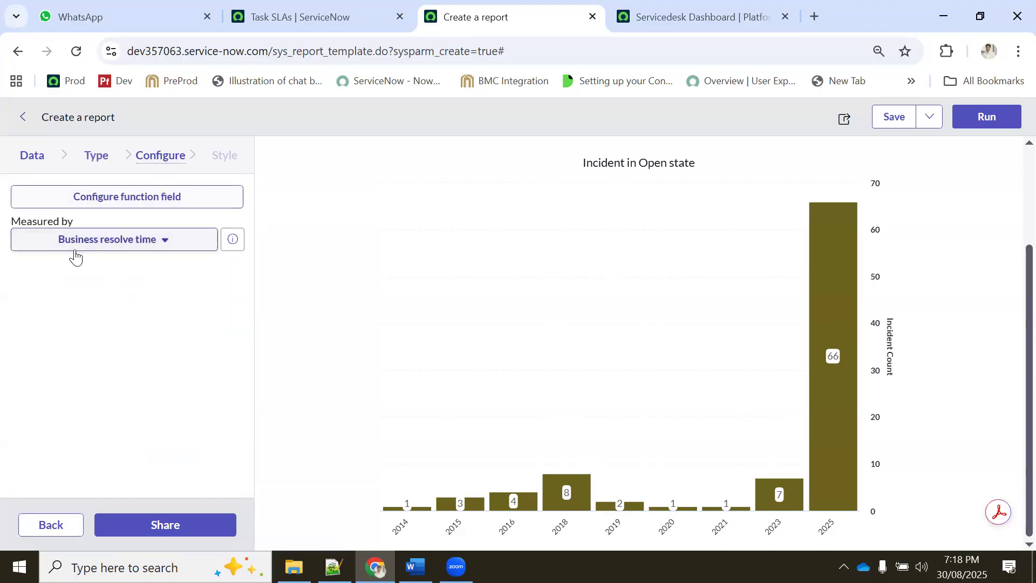
- Switch the chart type back to Bar and group the report by Assignment group
click(101, 158)
click(69, 312)
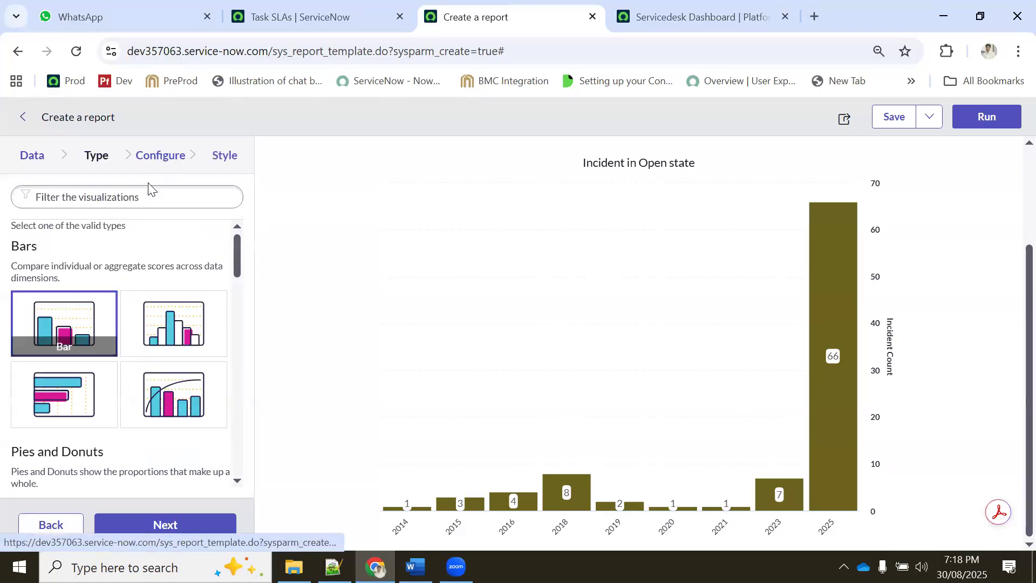
click(155, 156)
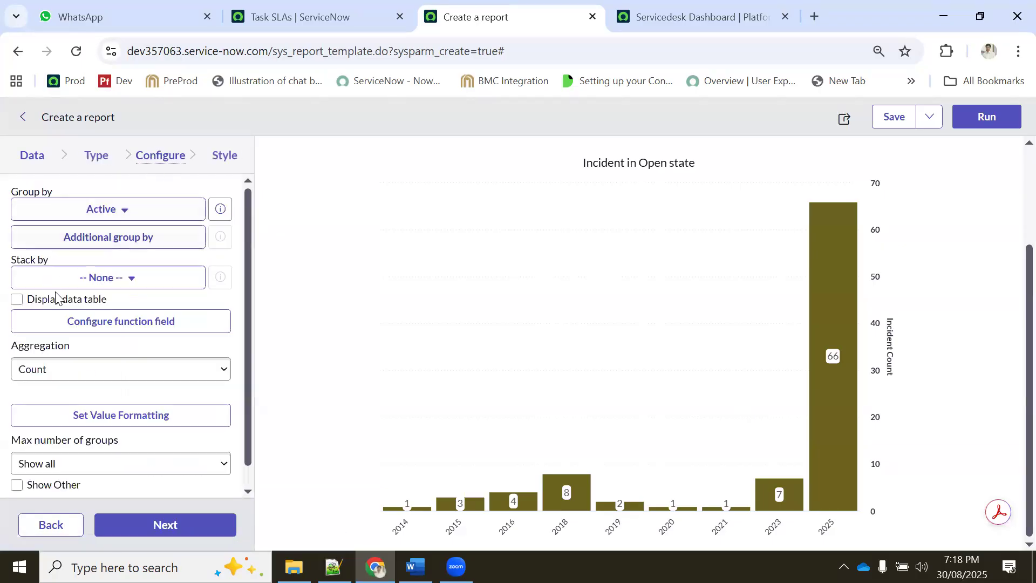
click(124, 214)
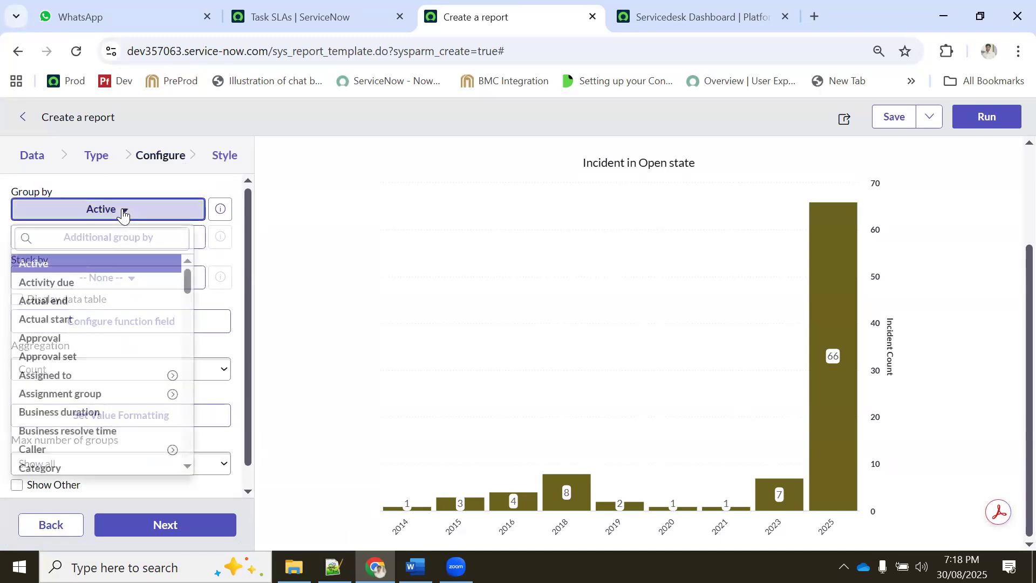
click(96, 157)
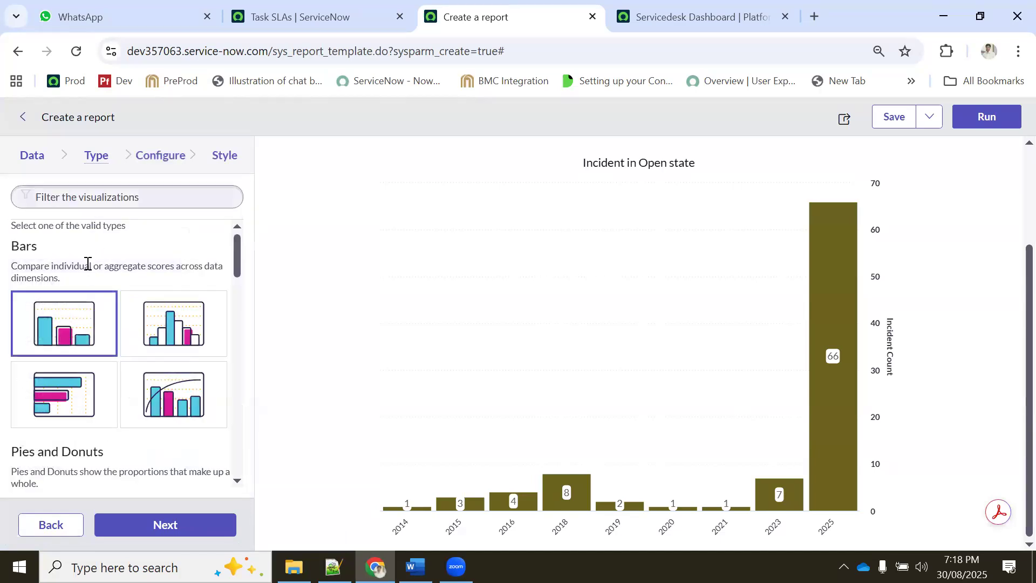
click(162, 159)
click(112, 214)
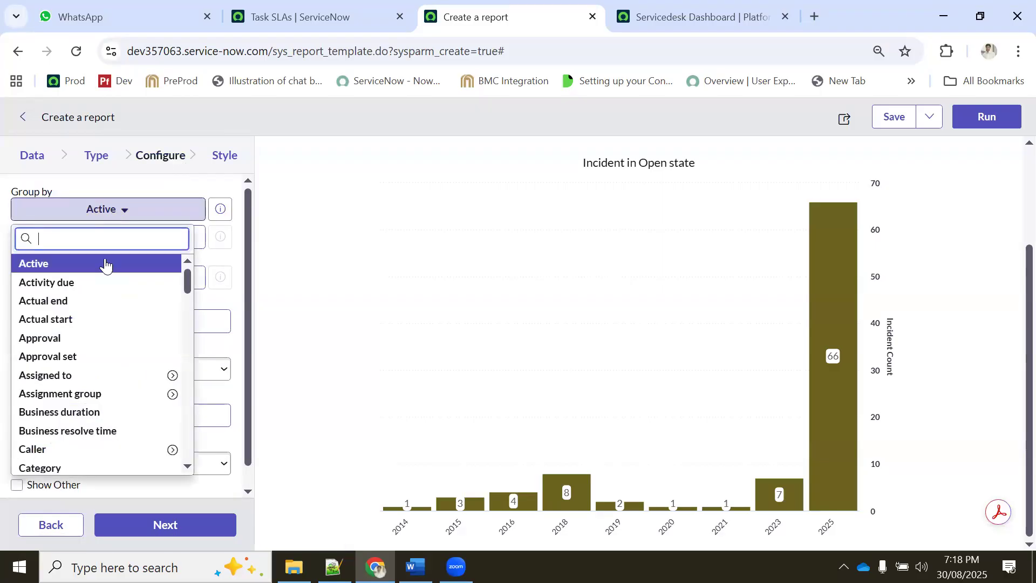
click(81, 394)
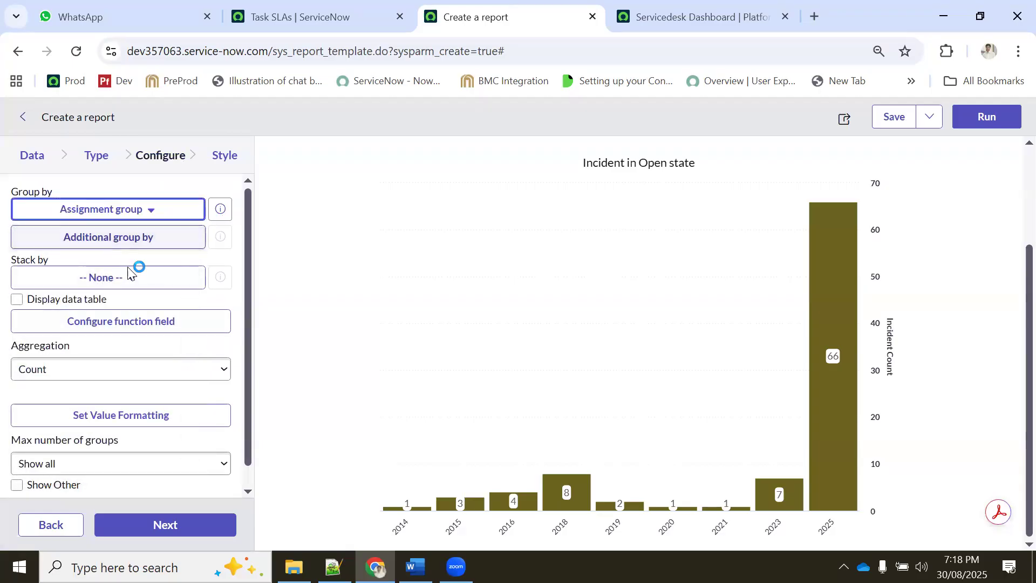
- Stack the bars by Assigned to and run the report
click(81, 283)
text(crea)
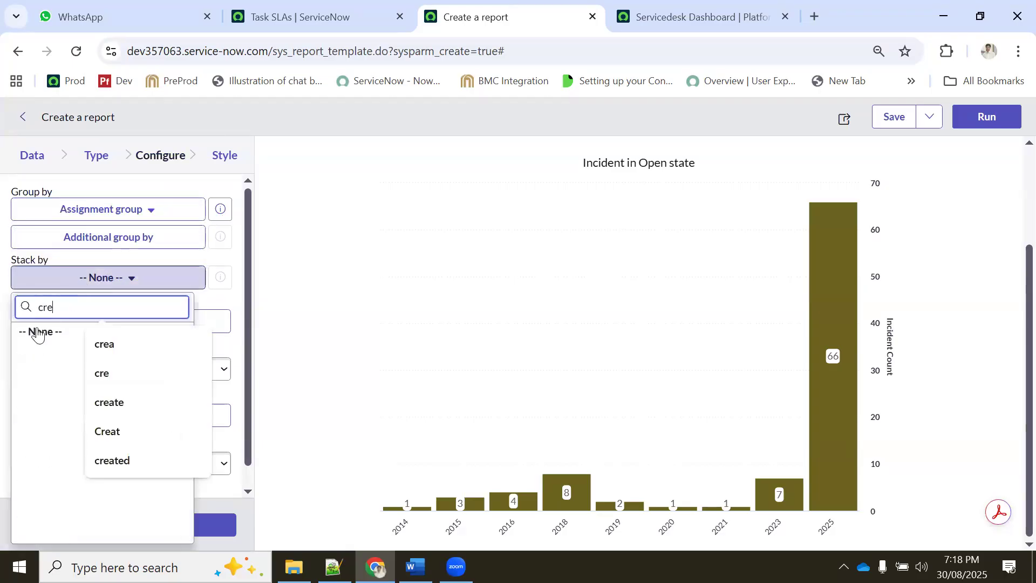
double_click(68, 311)
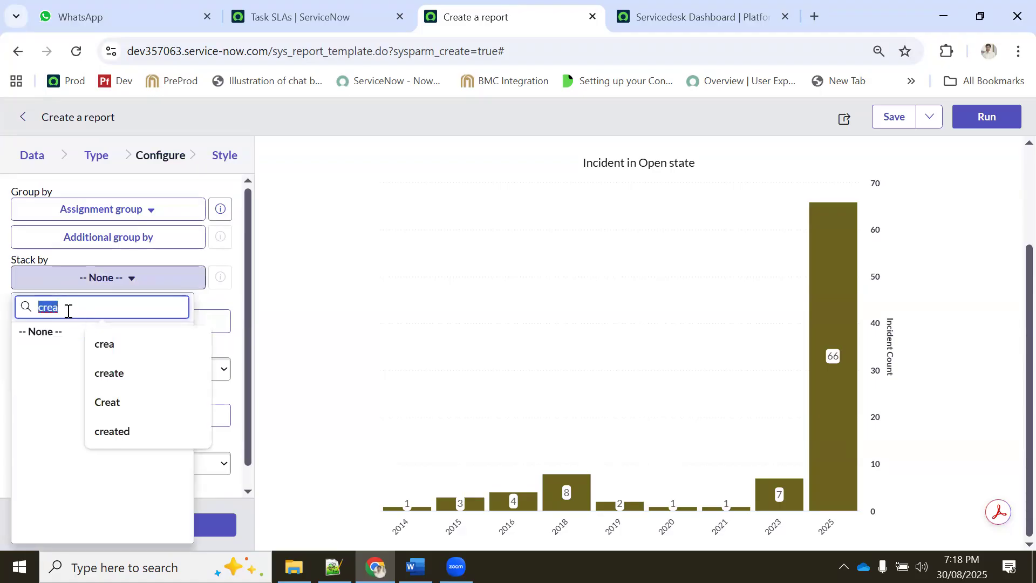
key(BackSpace)
text(ass)
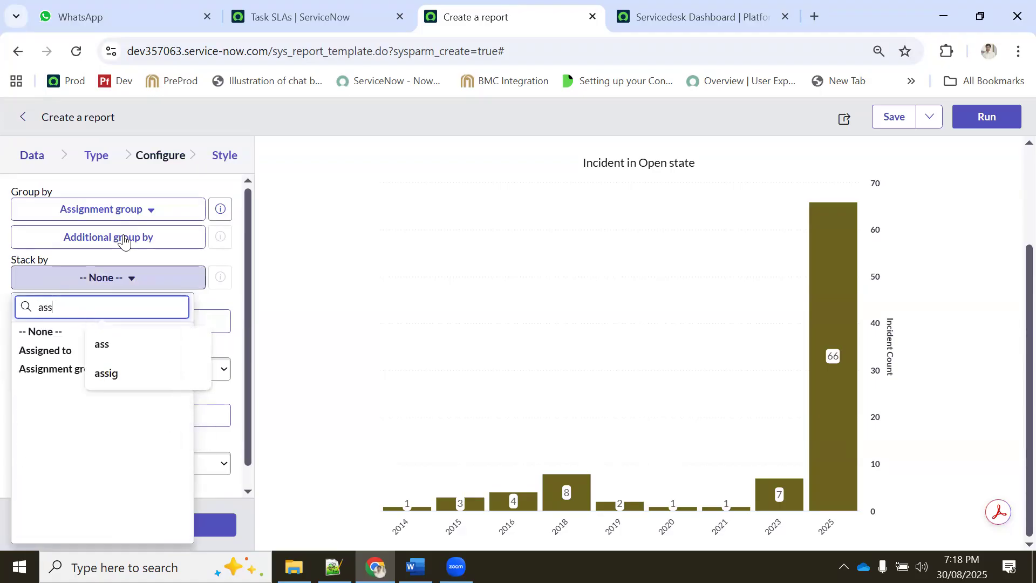
click(43, 351)
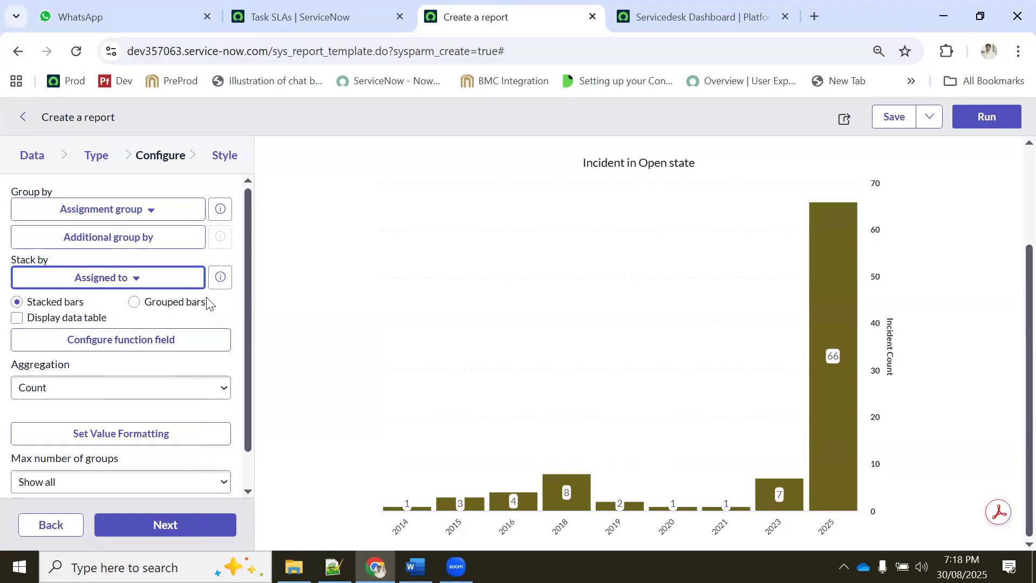
click(977, 118)
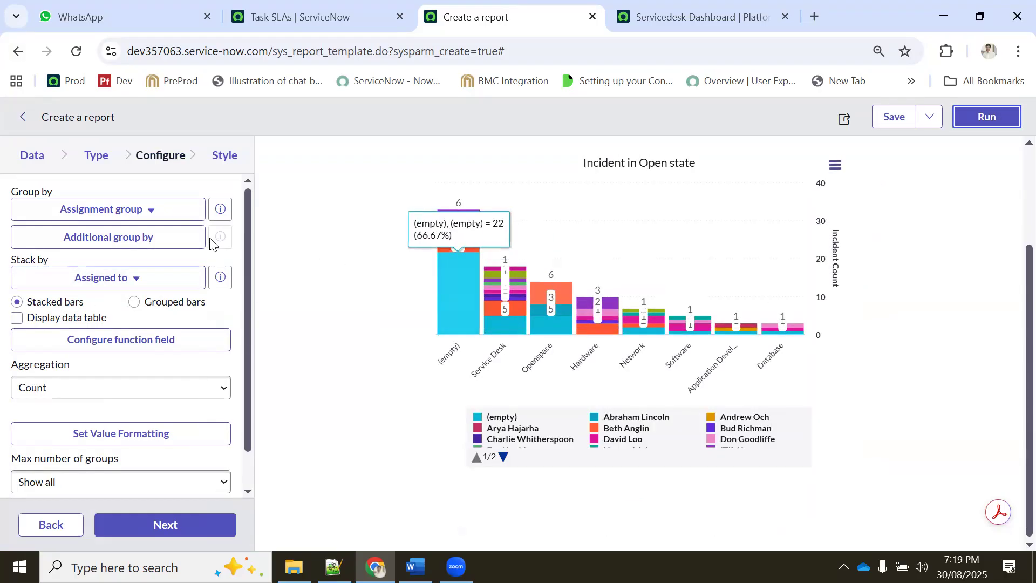
- Set the aggregation to Average of Resolve time and check the percentage calculation choices
scroll(113, 340, down, 1)
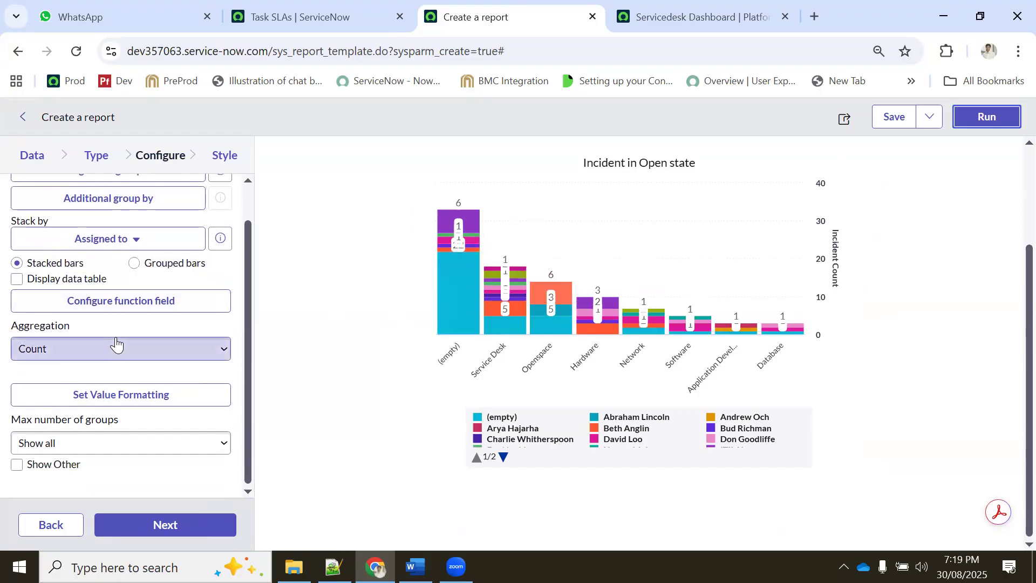
click(46, 352)
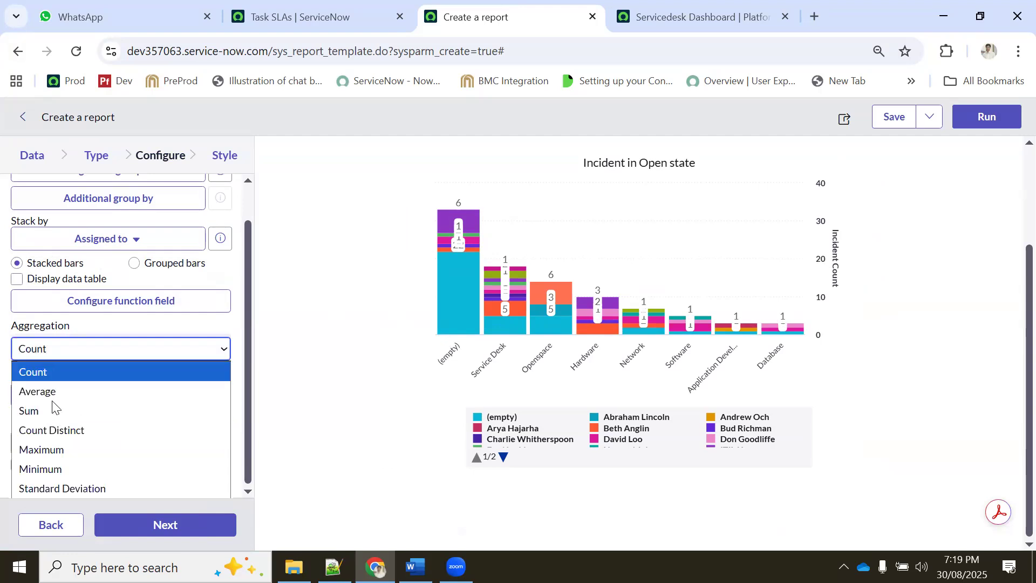
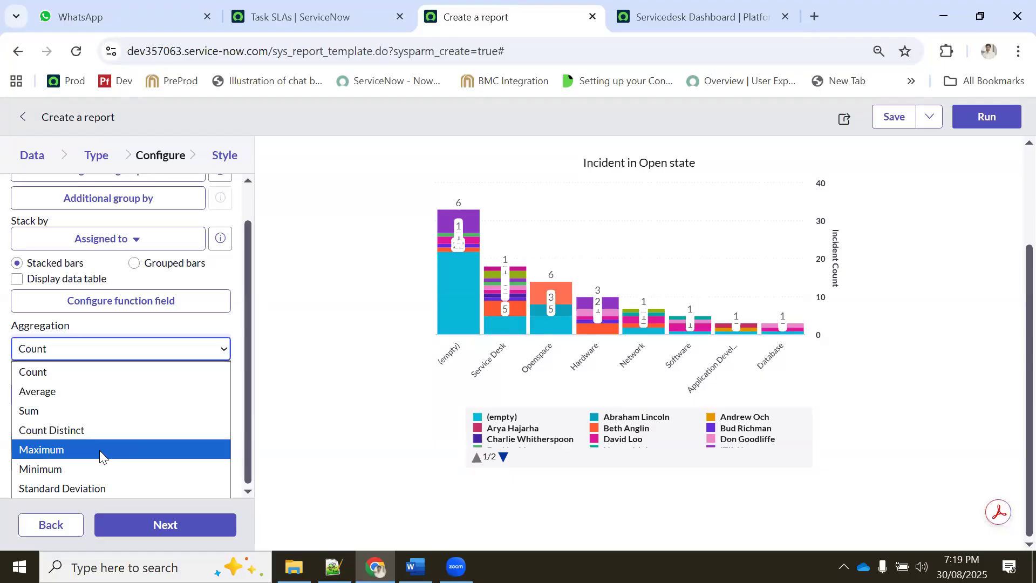
click(80, 392)
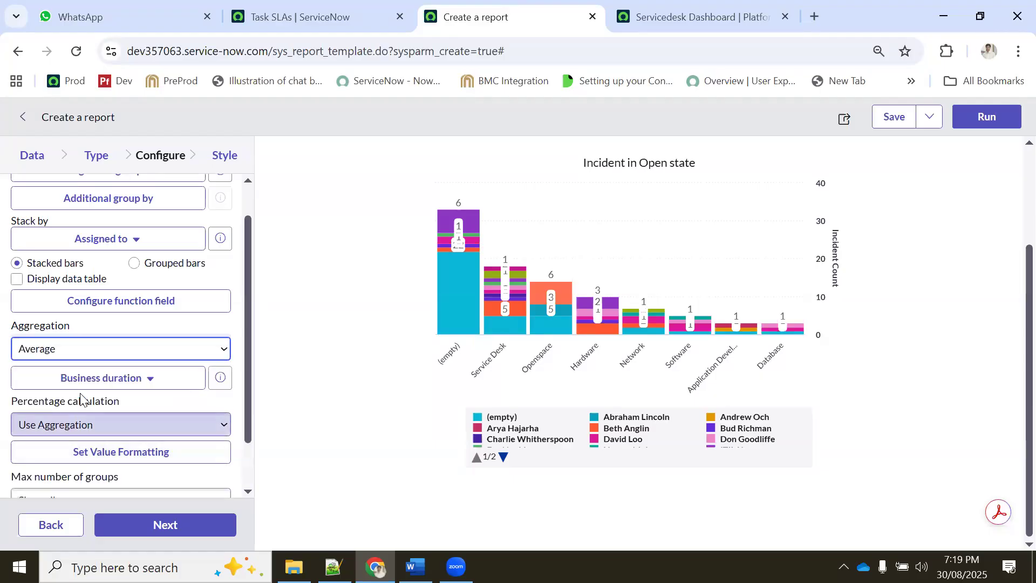
click(142, 382)
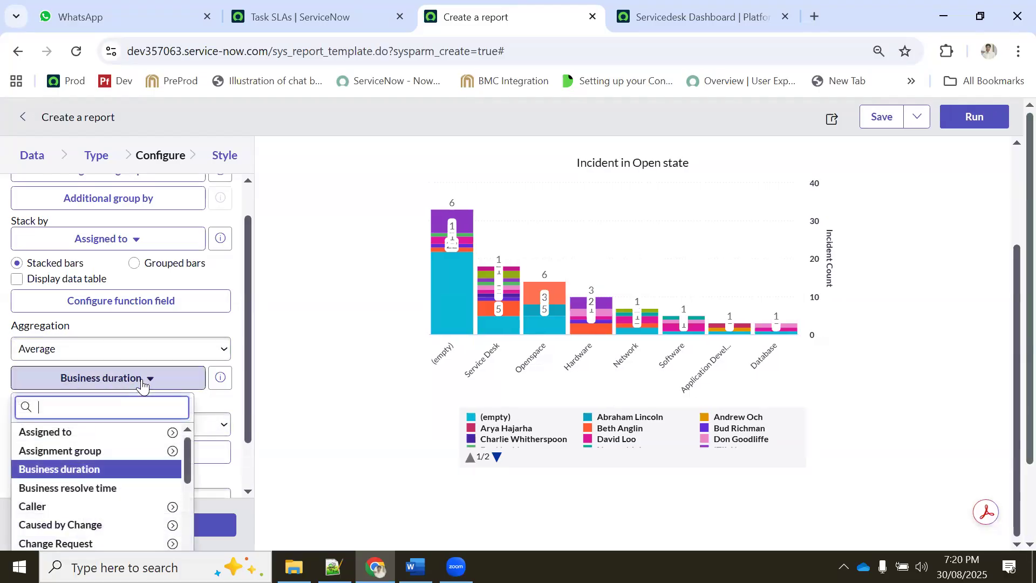
text(re)
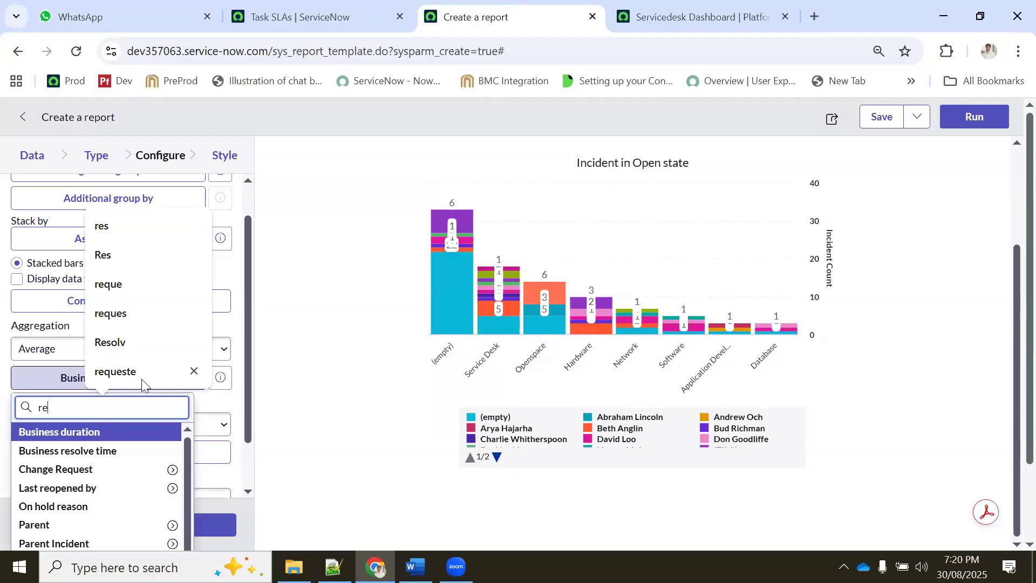
text(s)
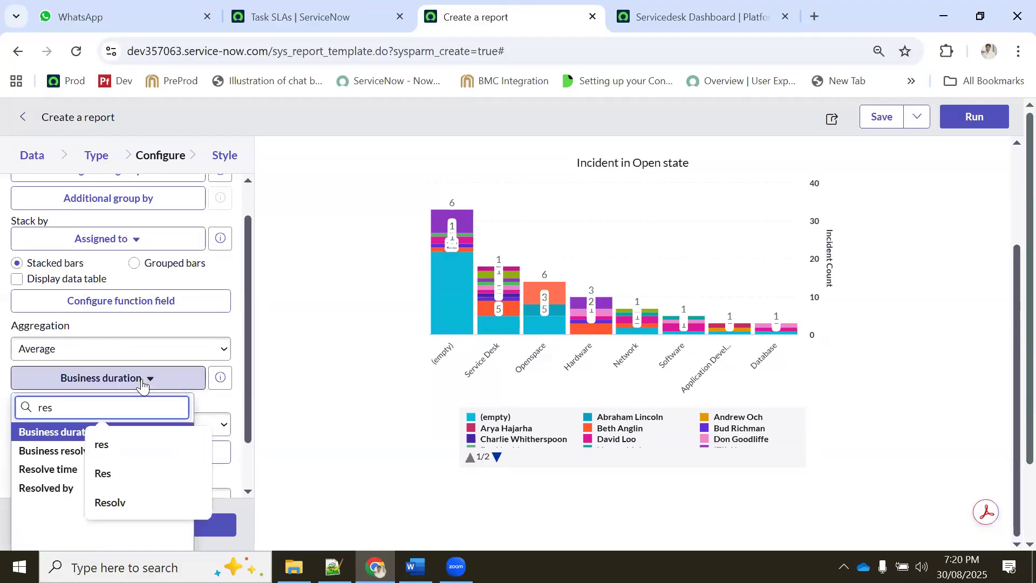
click(48, 469)
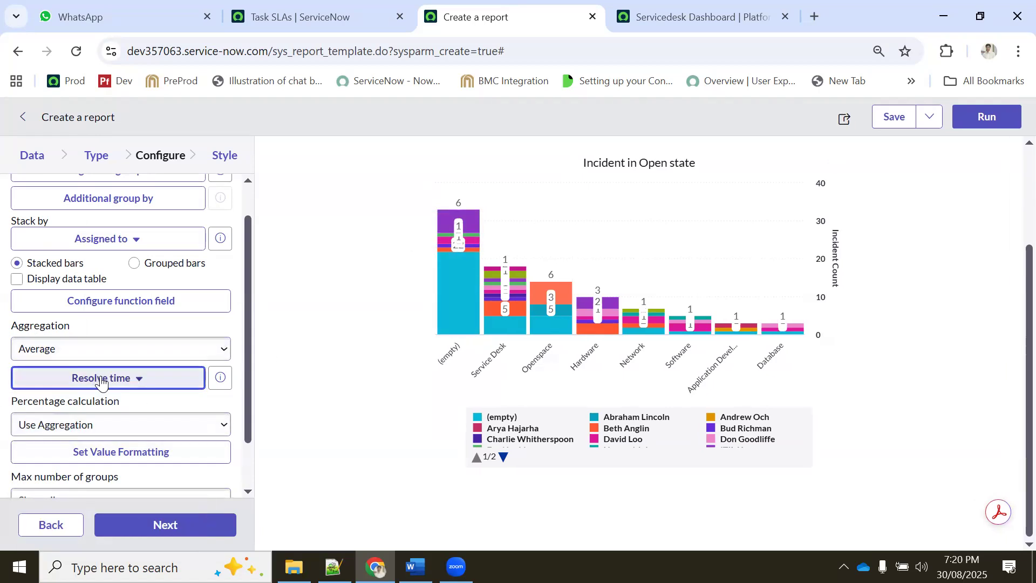
scroll(103, 381, down, 2)
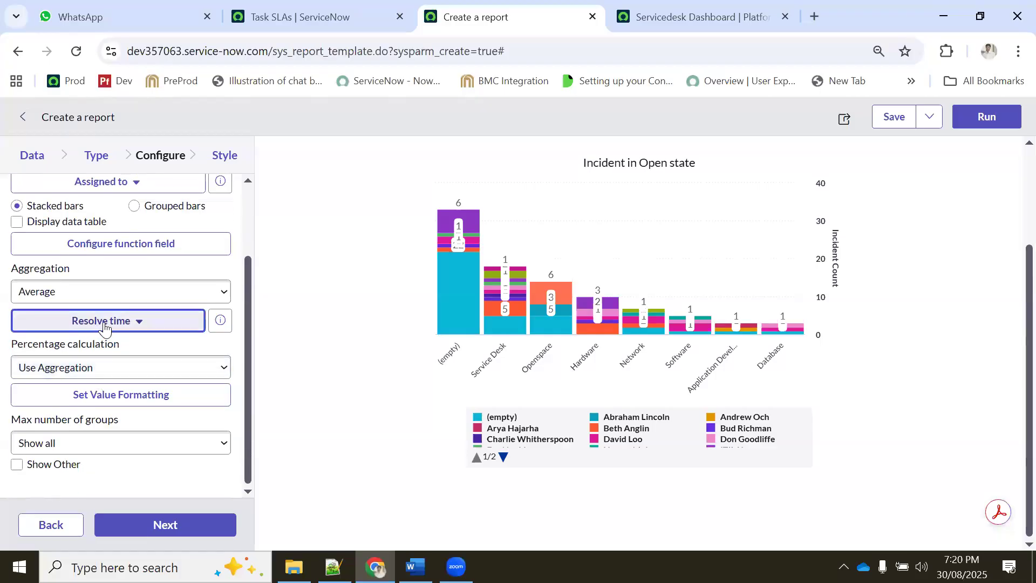
click(91, 368)
click(90, 368)
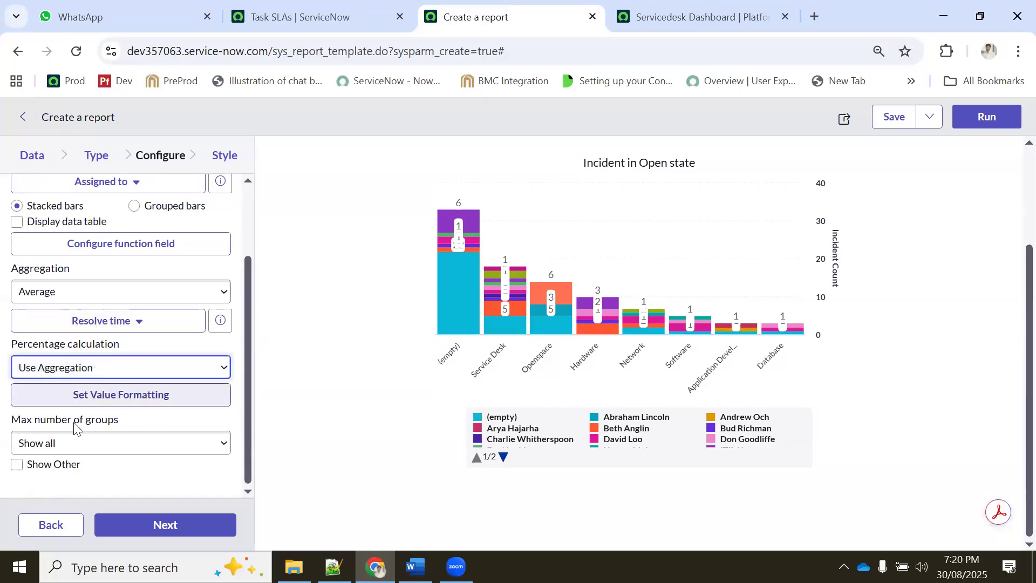
scroll(88, 358, up, 1)
scroll(88, 358, up, 3)
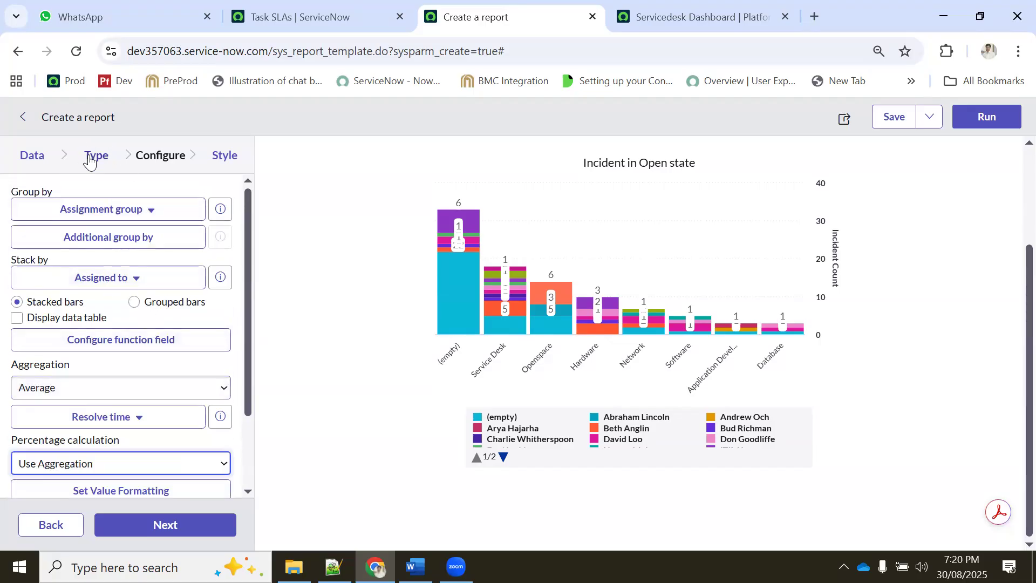
- Switch the report to the column-style trend chart and proceed to its configuration
click(91, 156)
scroll(131, 323, down, 4)
scroll(130, 323, down, 10)
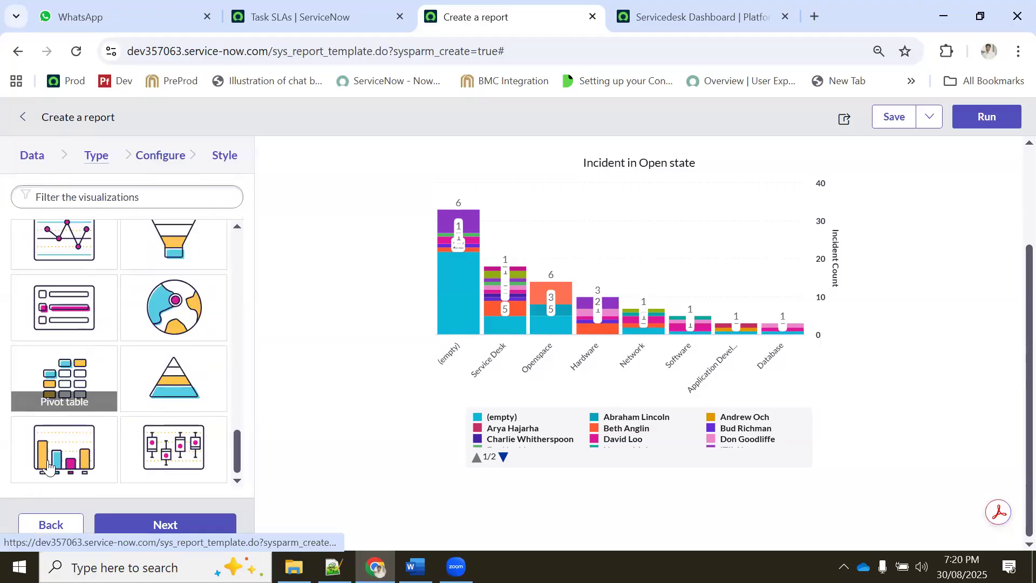
click(64, 449)
click(155, 524)
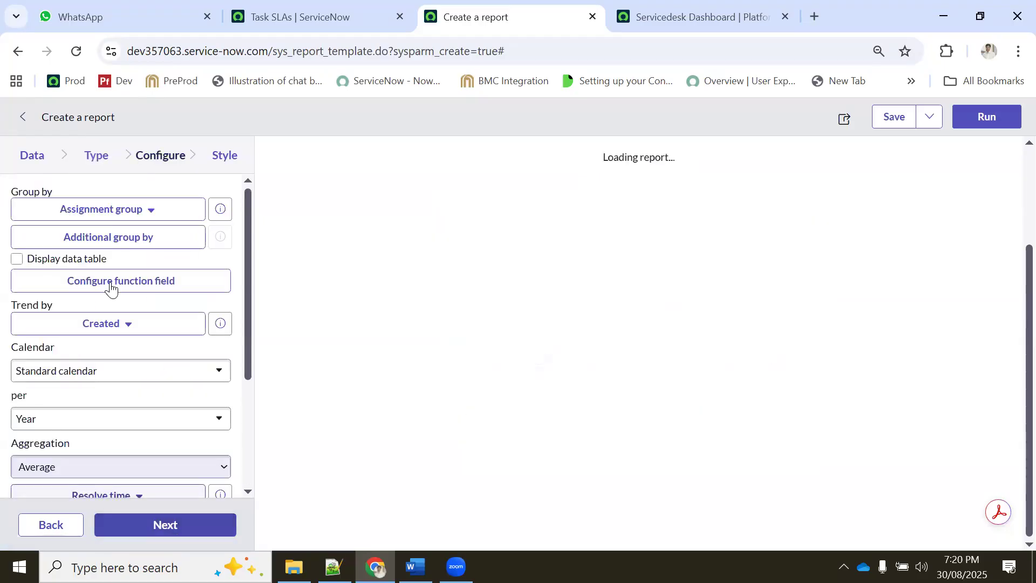
- Set the Created trend interval to Month and set the report's grouping to None
click(97, 156)
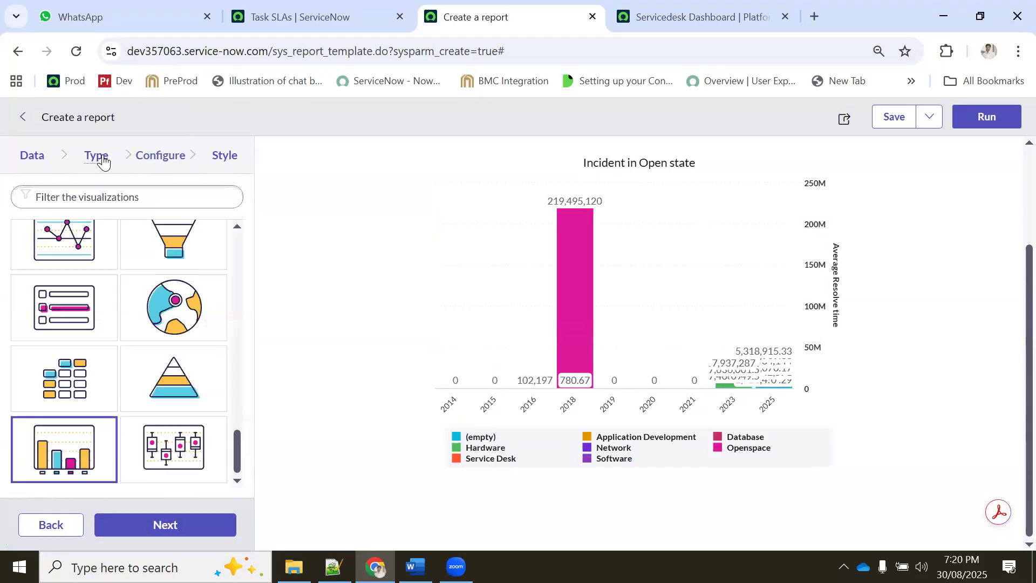
scroll(173, 307, up, 10)
scroll(173, 307, up, 2)
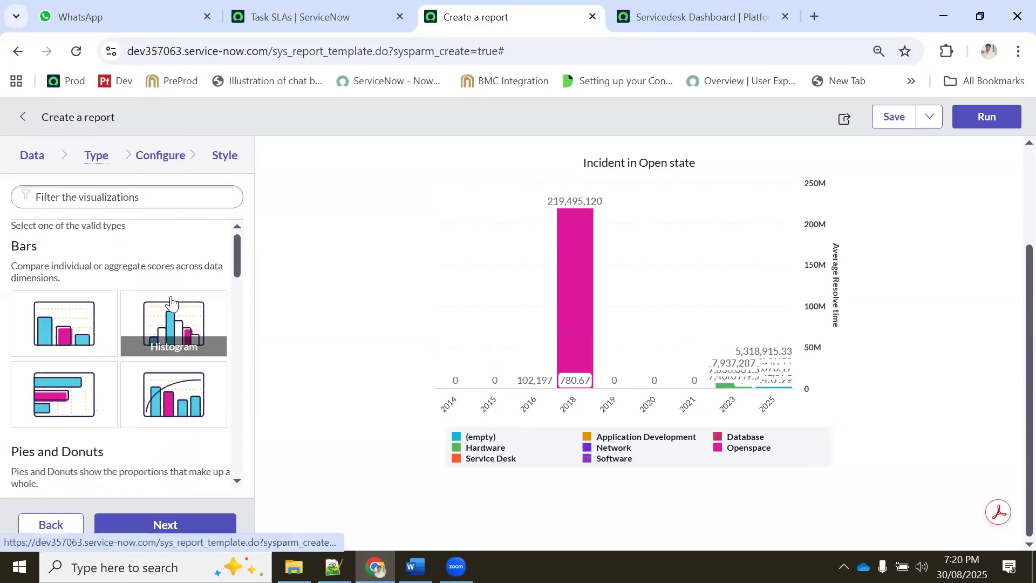
scroll(290, 216, up, 3)
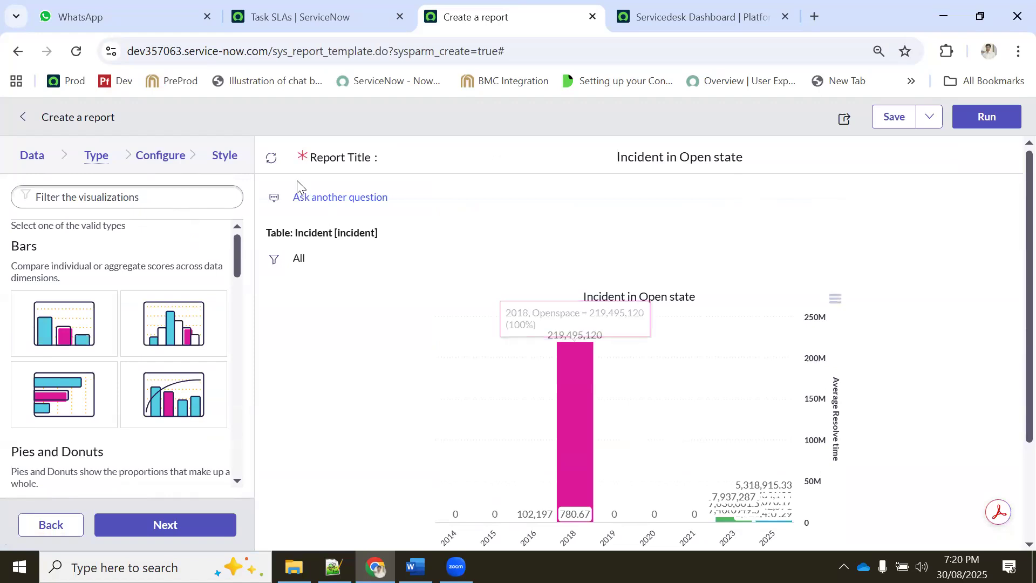
click(154, 159)
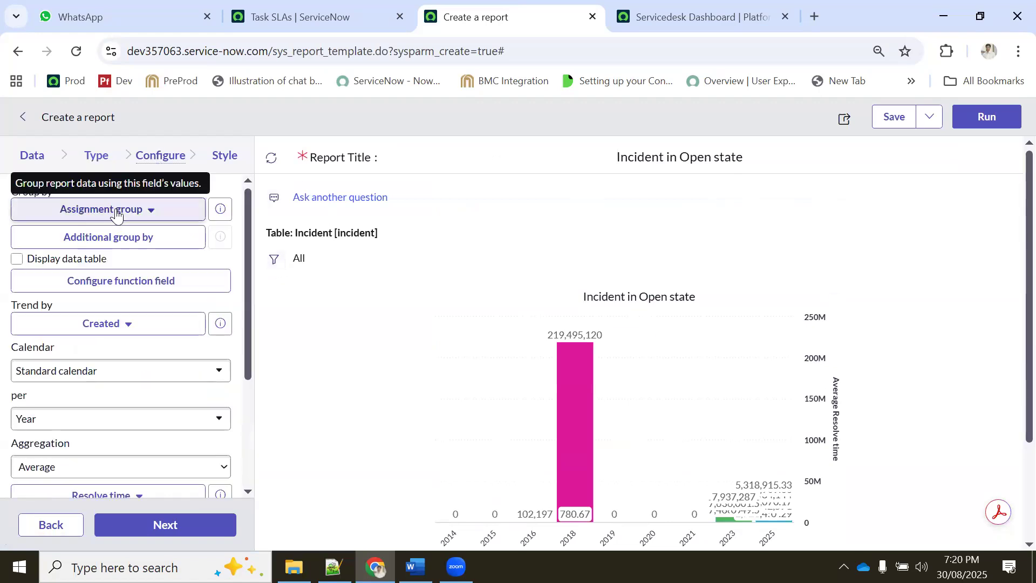
click(76, 416)
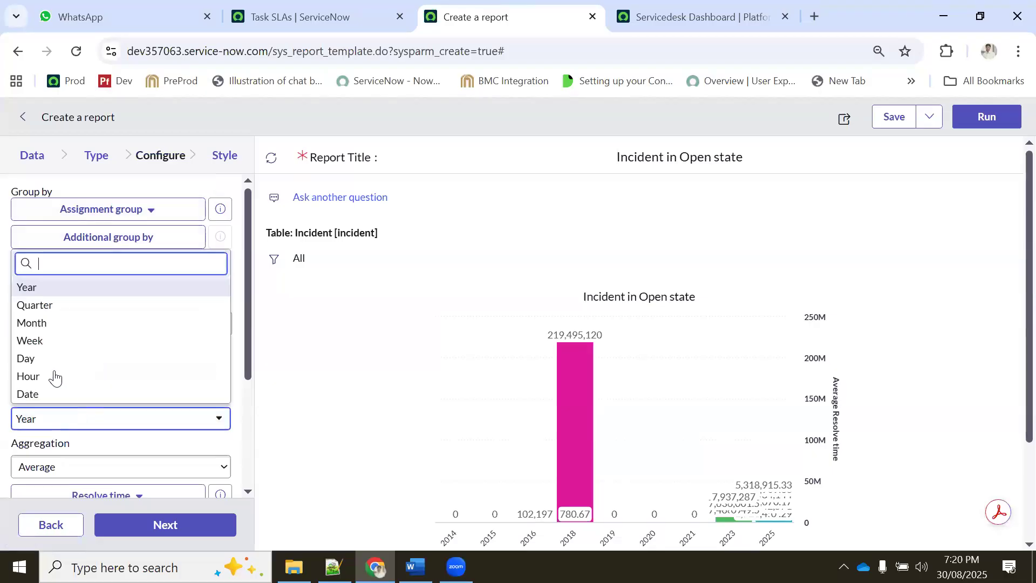
click(49, 324)
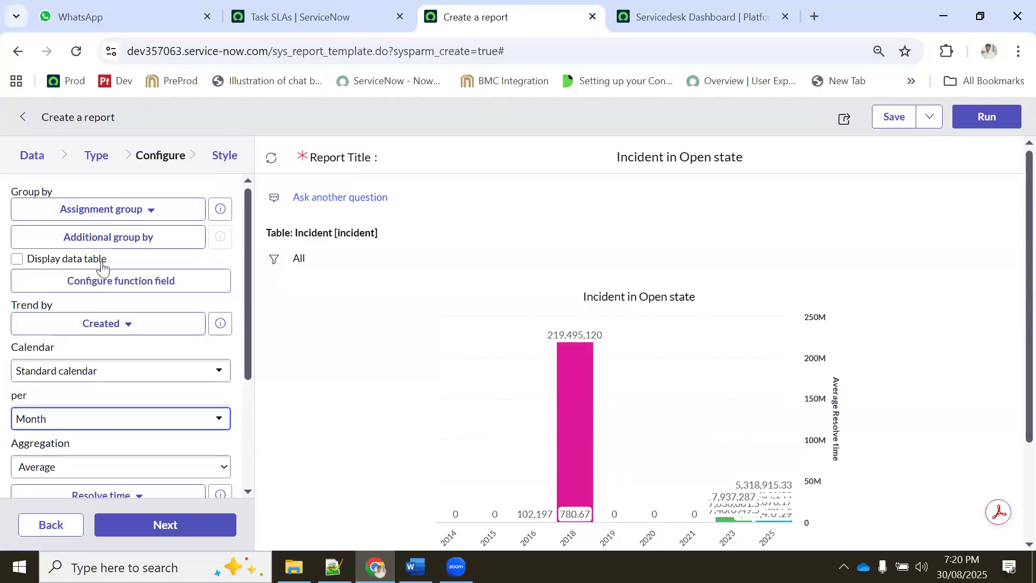
click(108, 209)
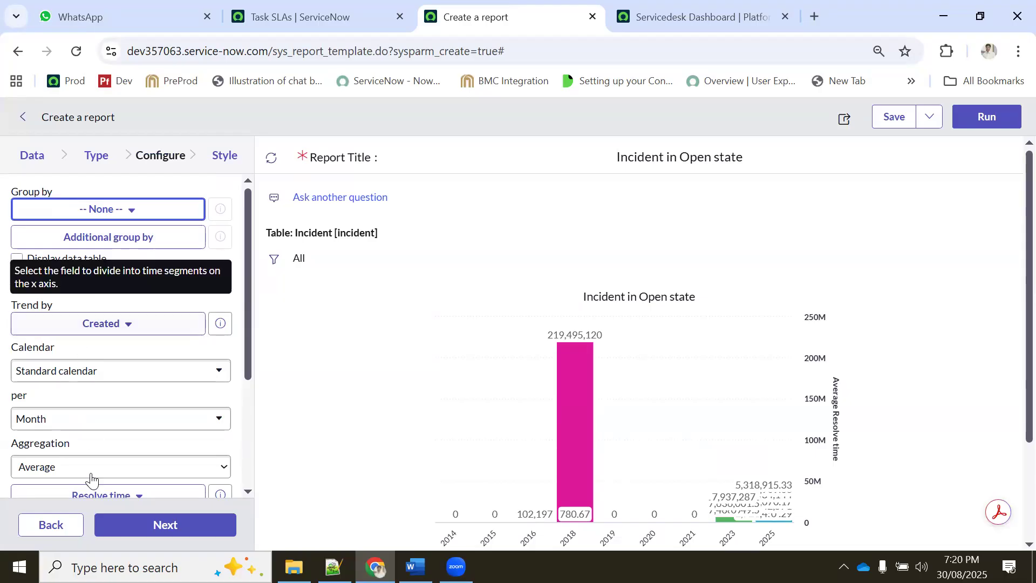
- Set the aggregation to Count and run the monthly trend report
scroll(108, 405, down, 2)
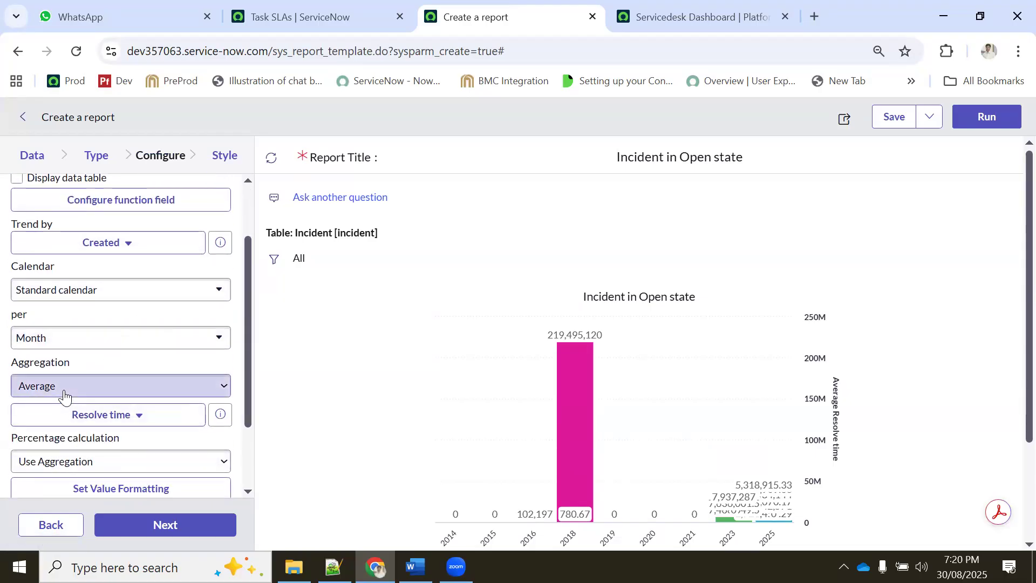
click(61, 396)
click(55, 407)
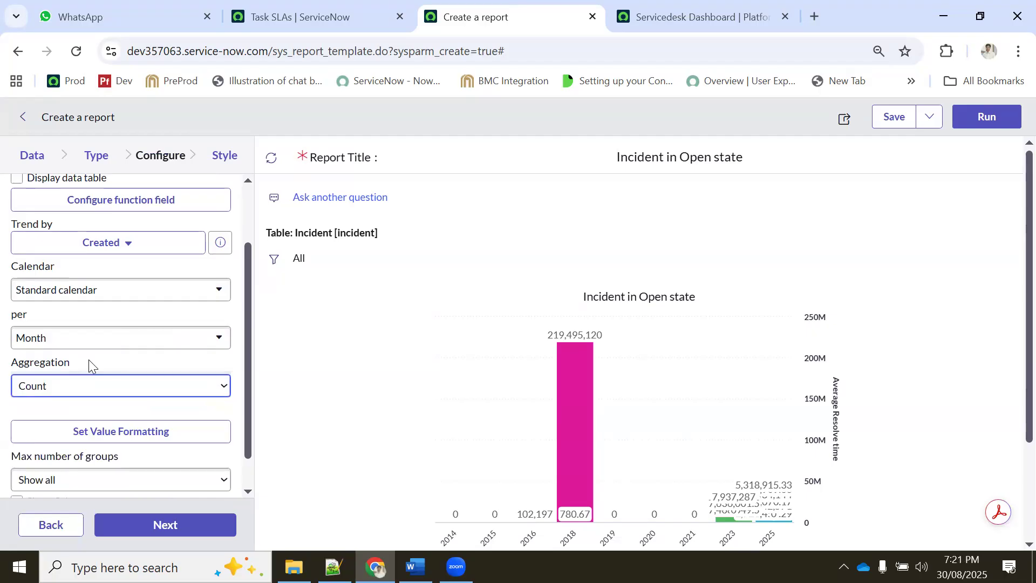
click(964, 124)
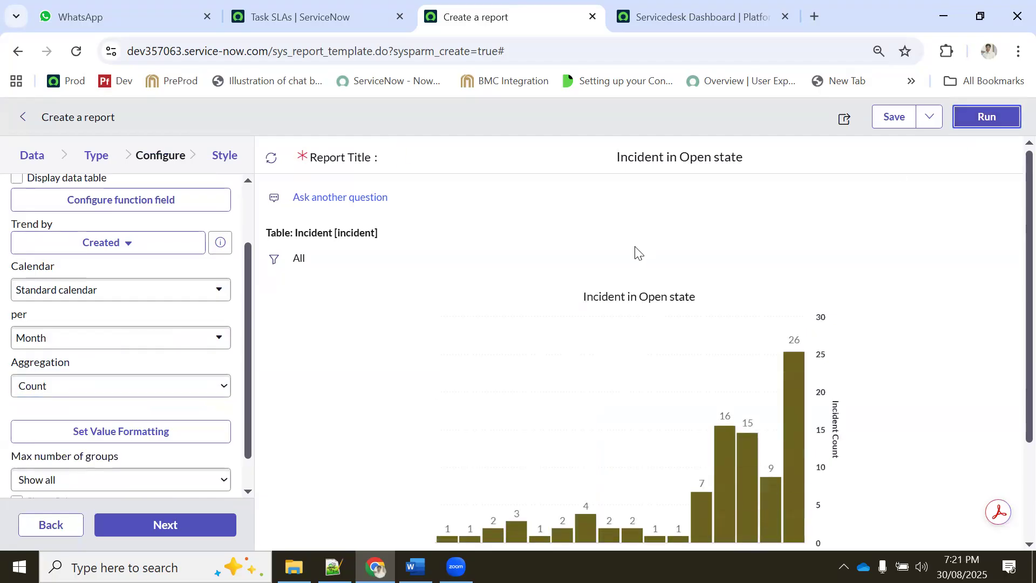
scroll(648, 251, down, 2)
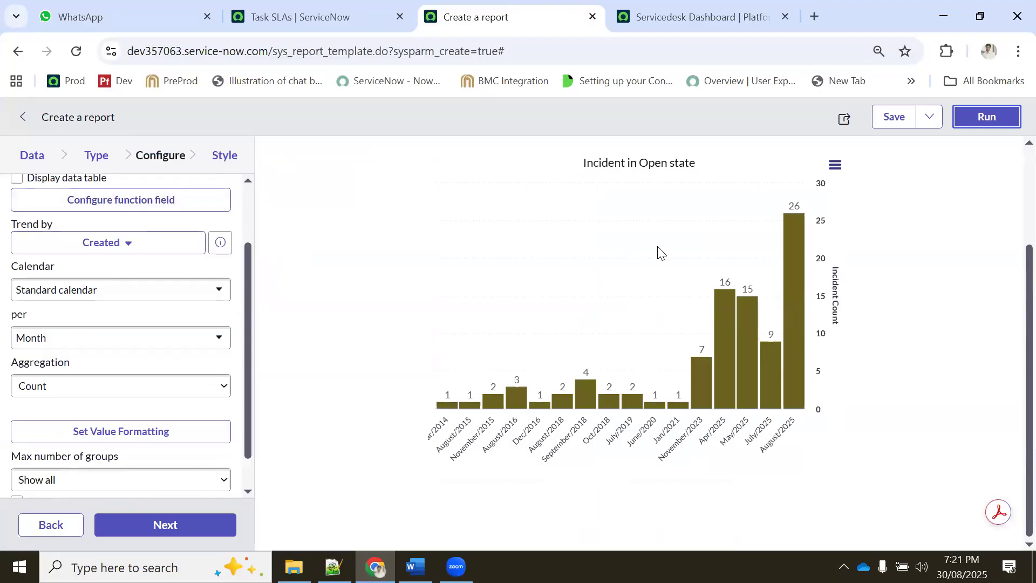
- Add a filter condition on the incident report where Assignment group is Service Desk
scroll(151, 261, up, 3)
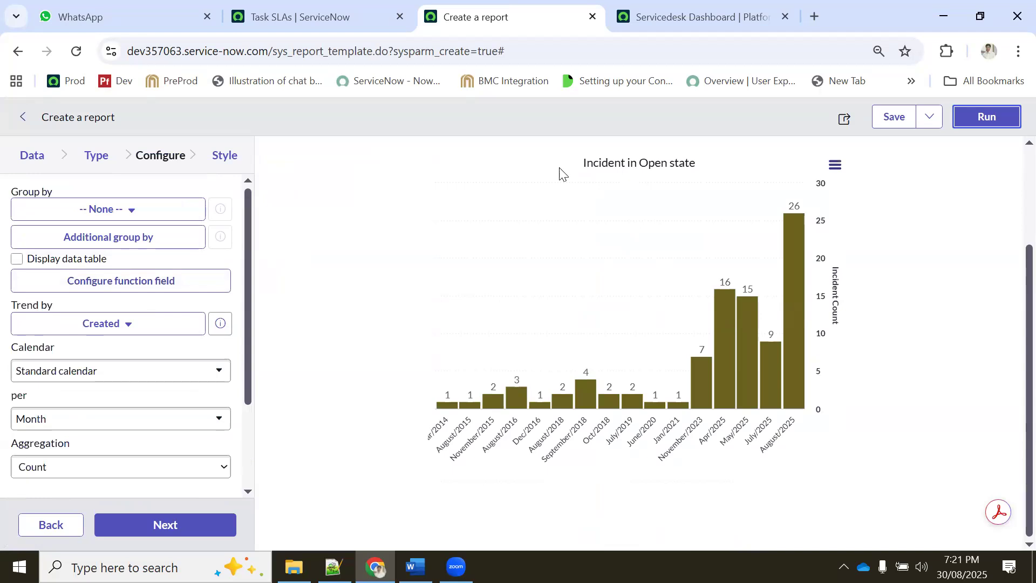
scroll(329, 259, up, 3)
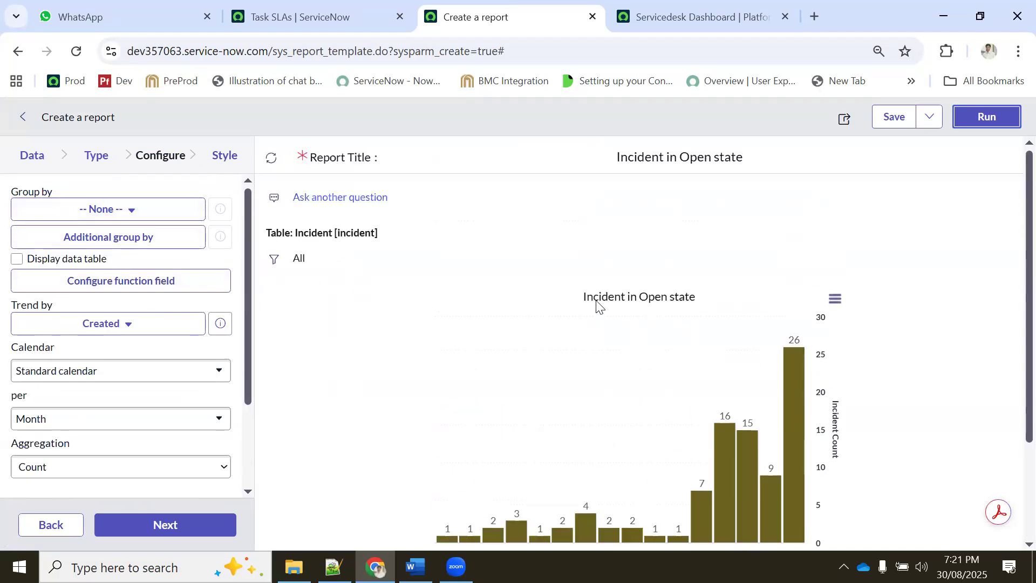
click(274, 258)
click(375, 365)
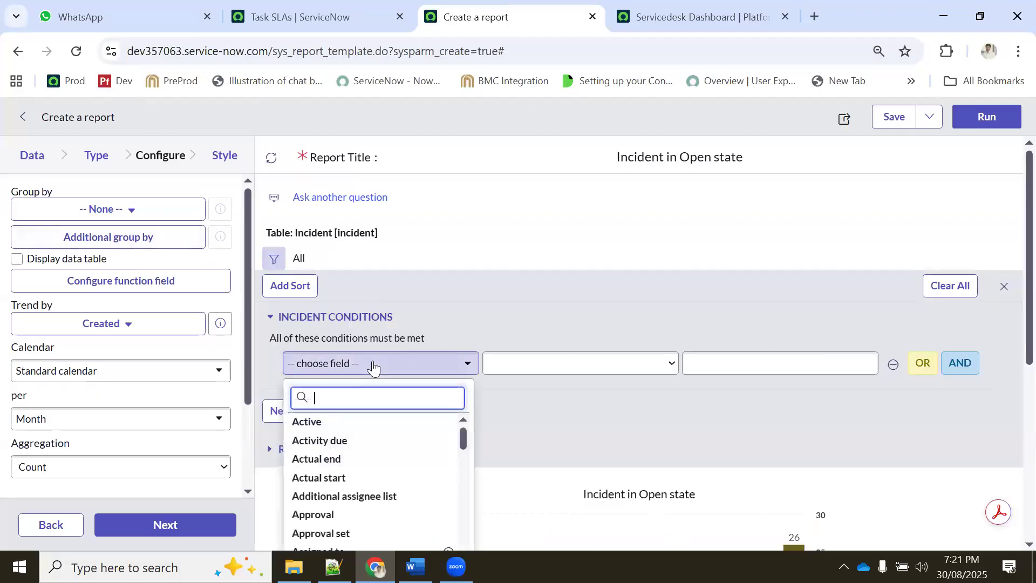
text(ass)
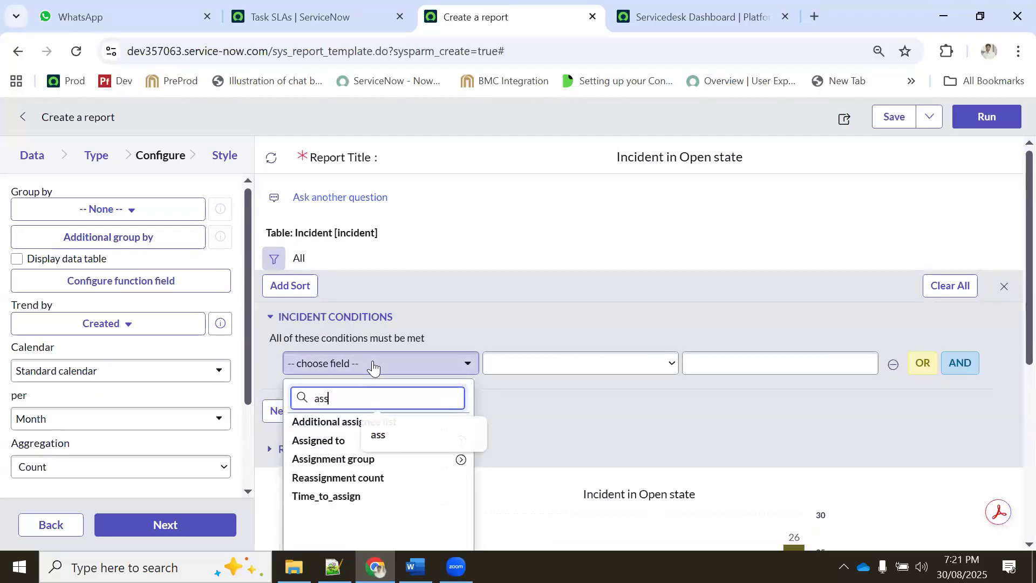
click(347, 460)
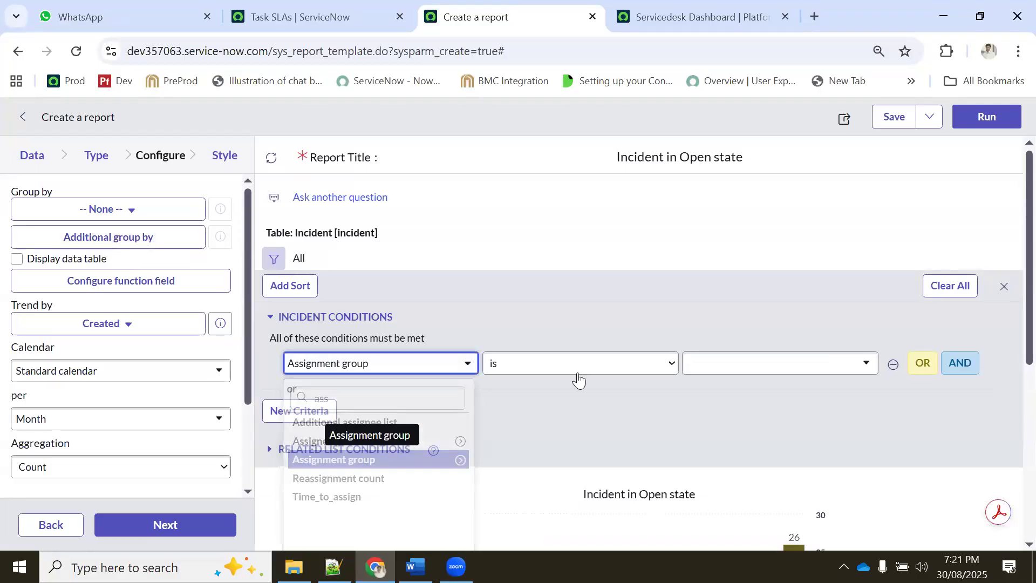
click(716, 364)
click(565, 367)
click(566, 367)
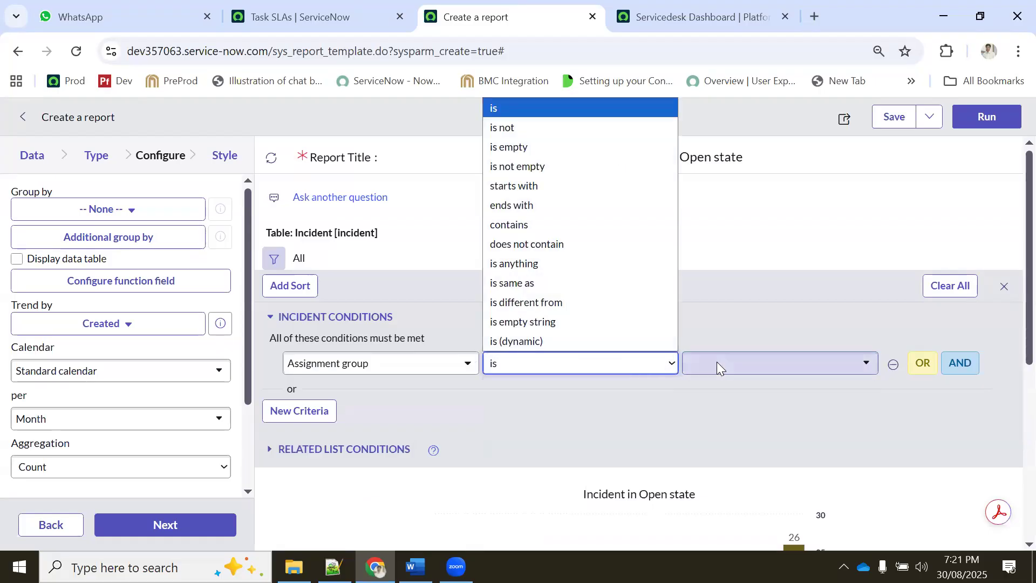
click(717, 362)
text(Serv)
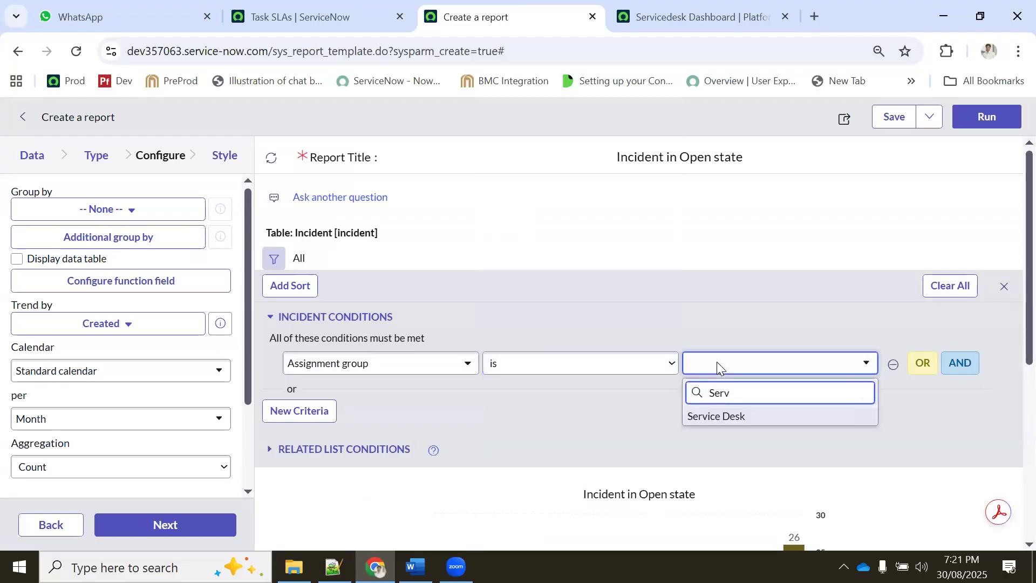
click(735, 416)
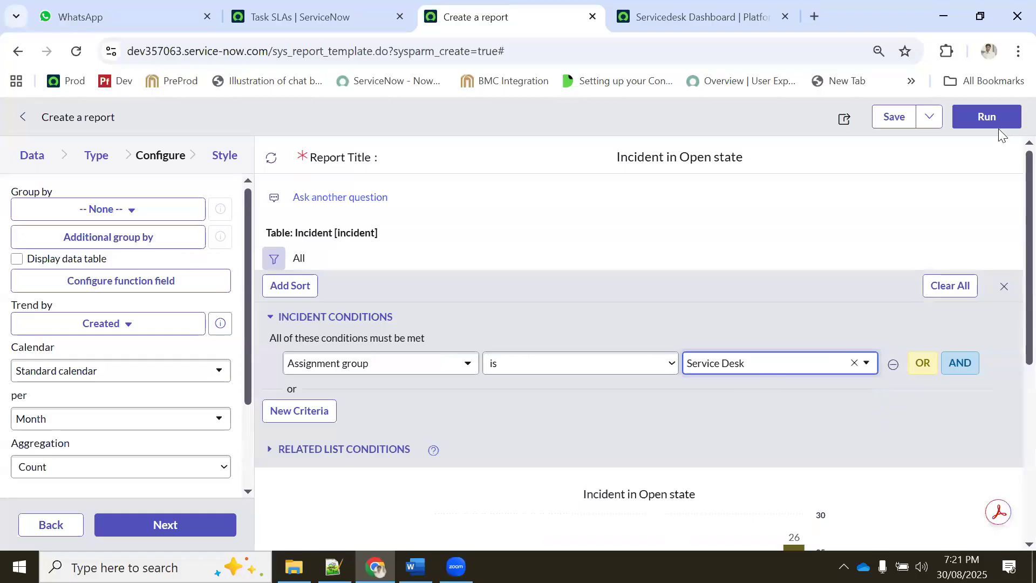
- Rename the report "ServiceDesk Incident in Open state" and run it with the assignment group filter
click(618, 157)
text(Service)
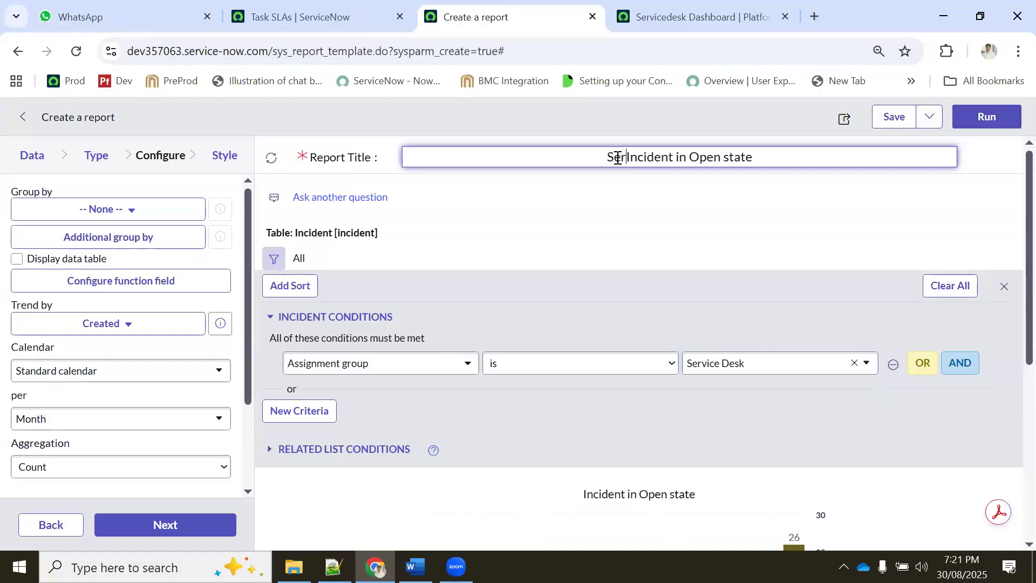
text(Desk)
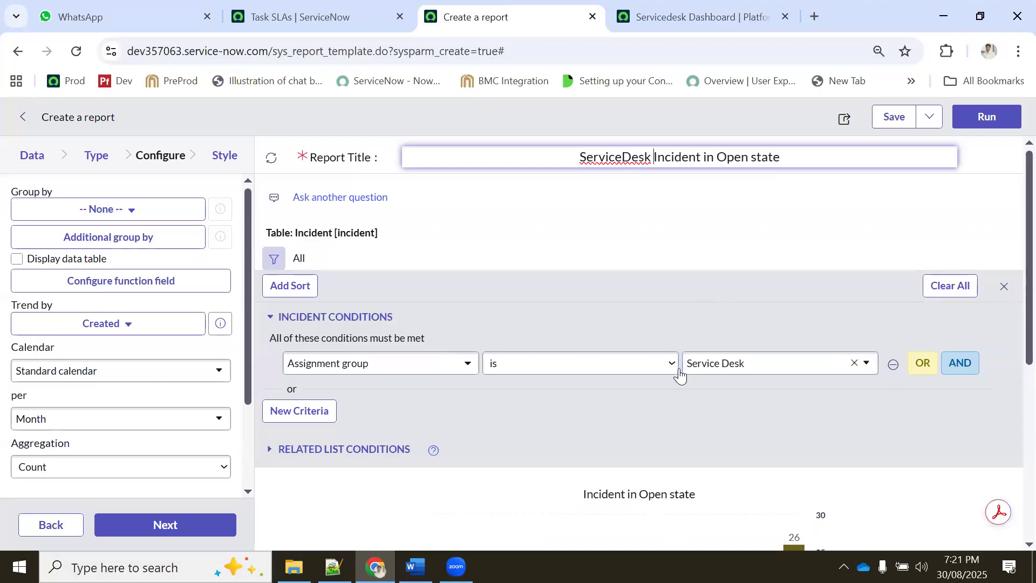
click(969, 122)
scroll(737, 333, down, 4)
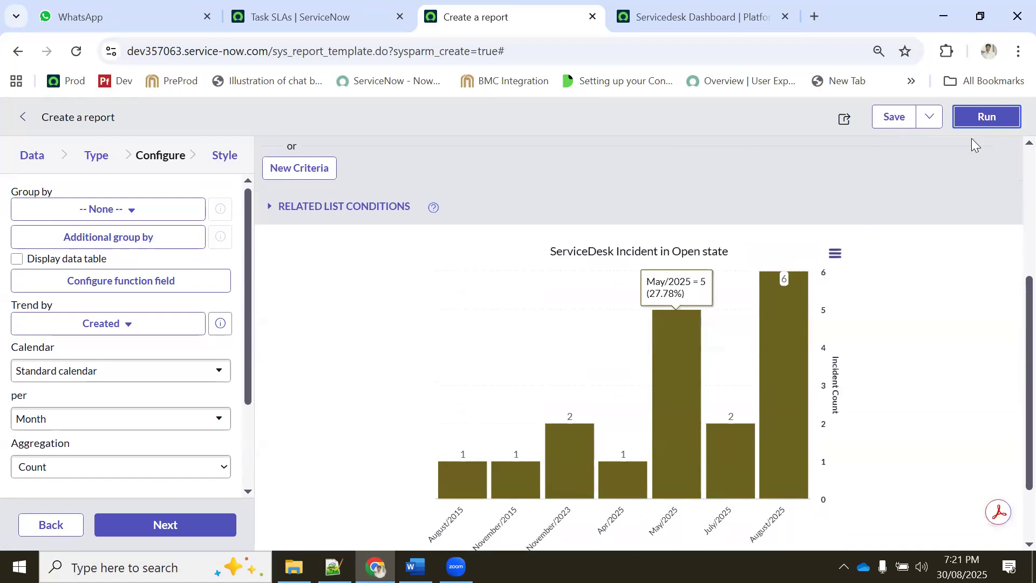
- Add an AND condition where Incident state is New and run the report
scroll(940, 215, up, 4)
click(961, 364)
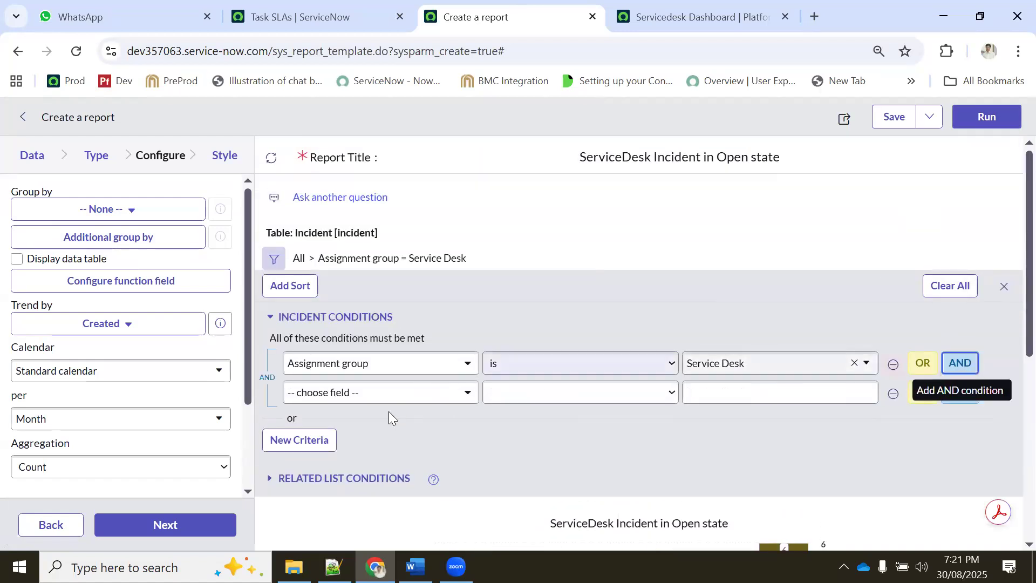
click(362, 400)
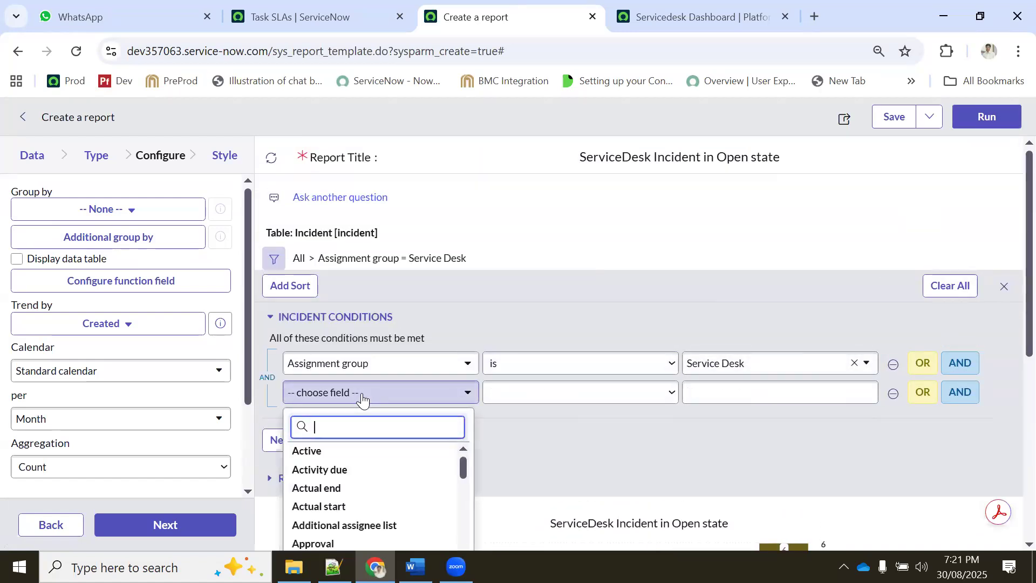
text(state)
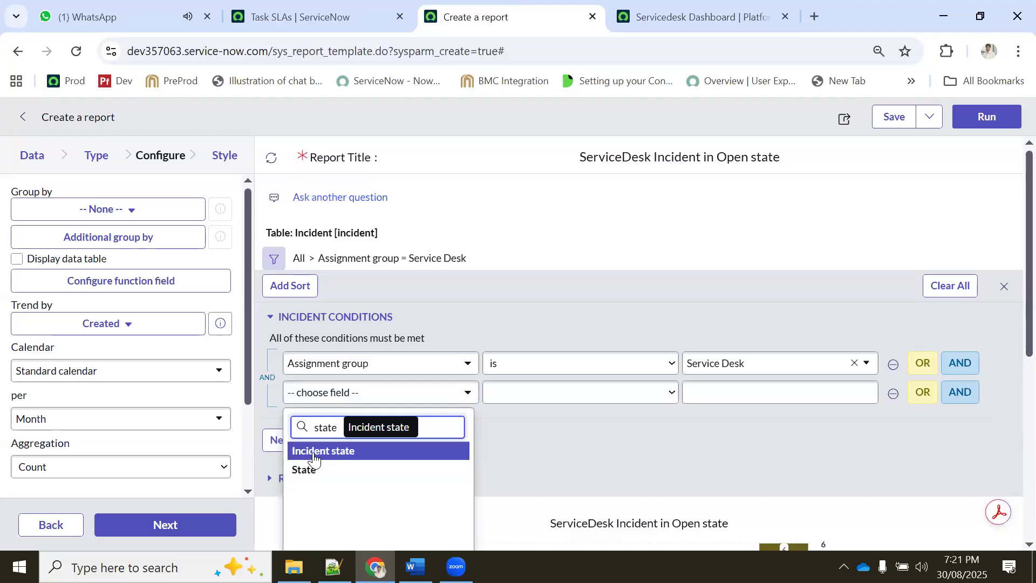
click(315, 458)
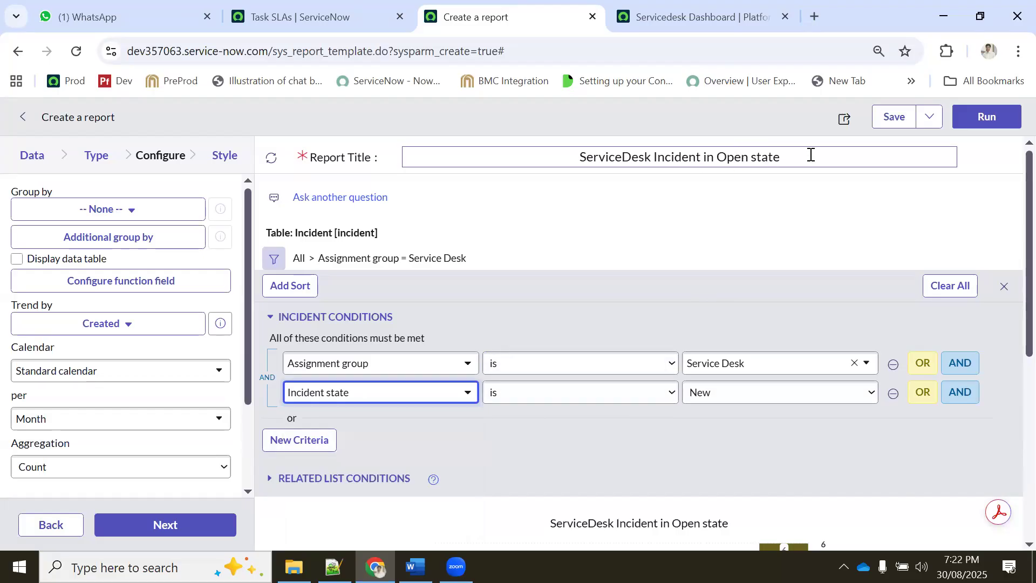
click(707, 400)
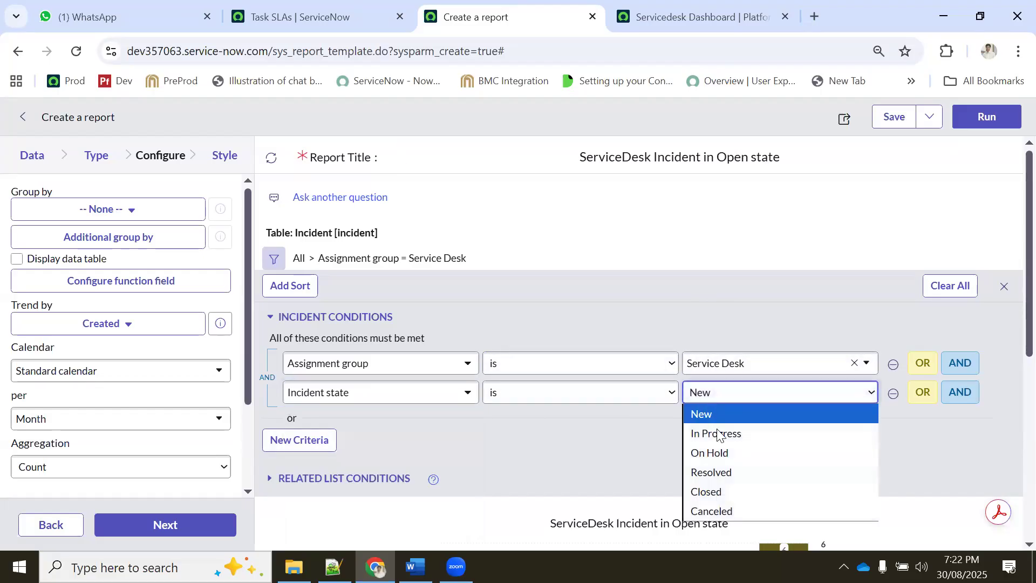
click(710, 423)
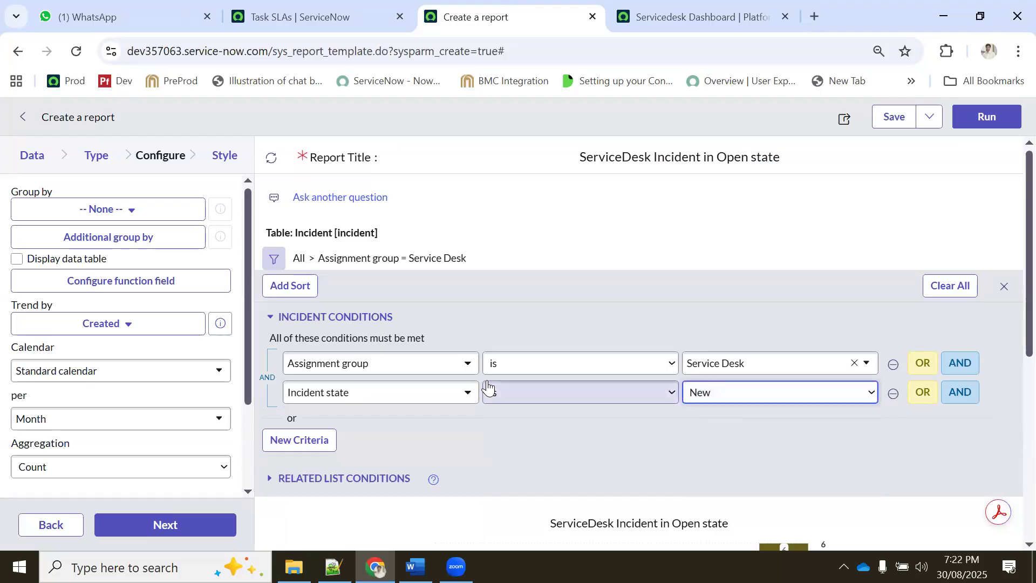
click(977, 120)
scroll(717, 286, down, 3)
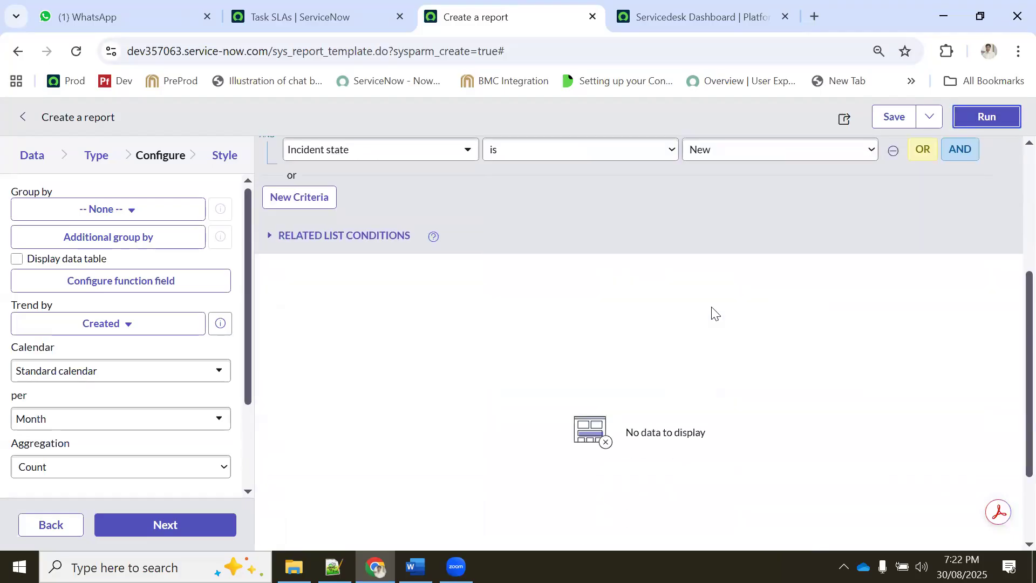
- Set the Incident state condition to In Progress and rerun the report
scroll(697, 313, up, 2)
click(708, 313)
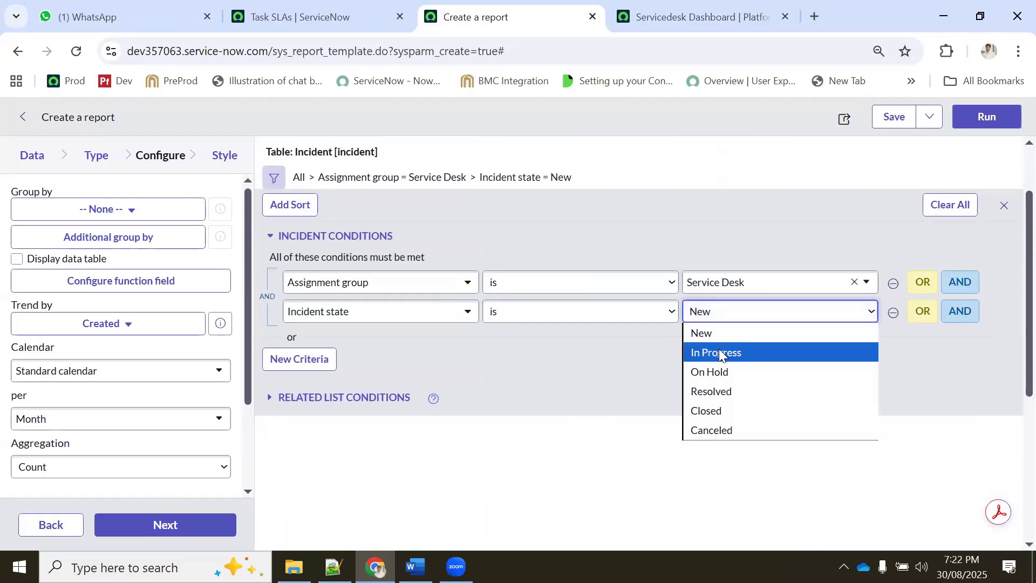
click(719, 351)
click(979, 121)
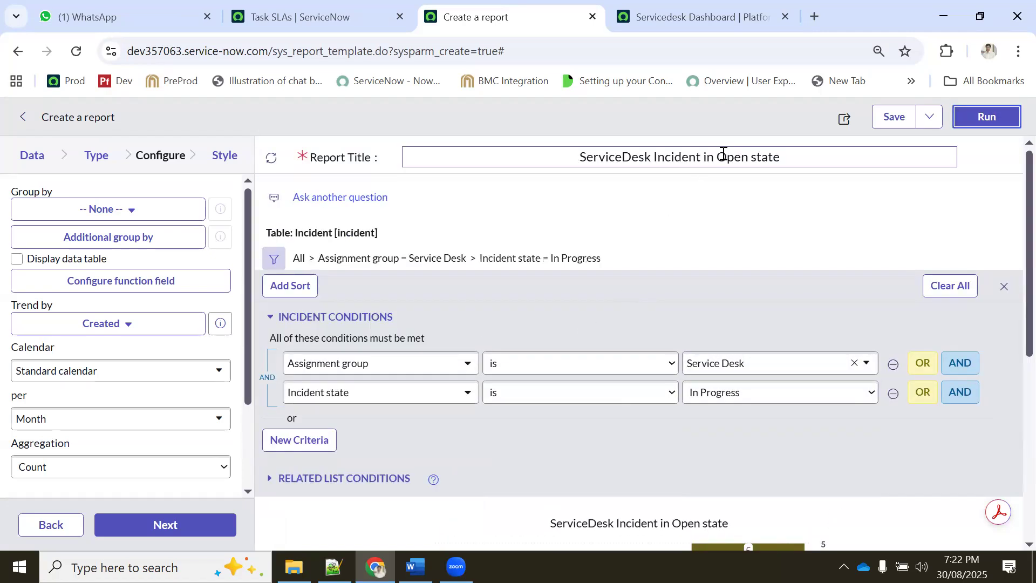
- Change the report title to "ServiceDesk Incident in WIP" and save the report
drag(720, 156, 834, 154)
text(WIP)
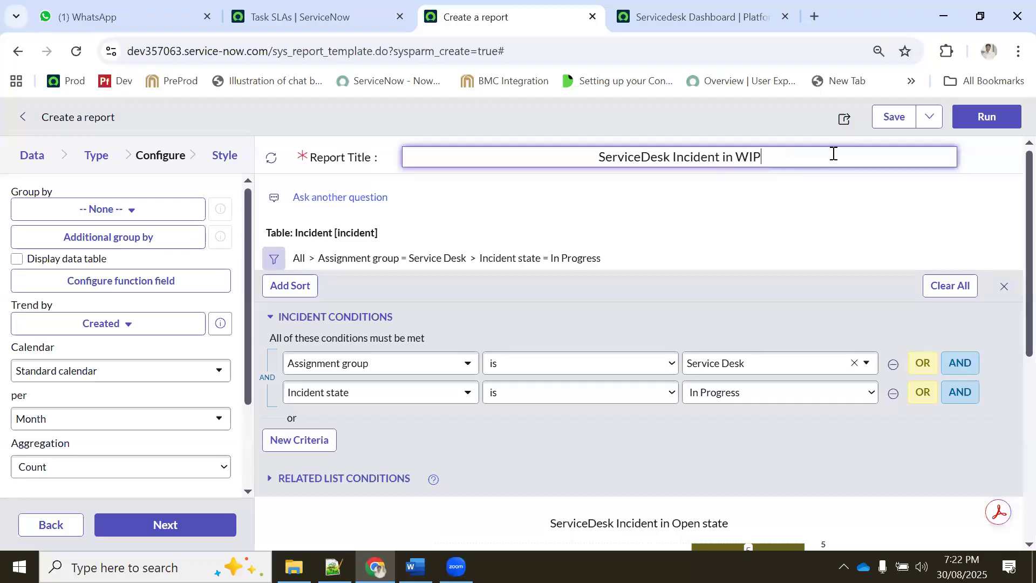
click(895, 114)
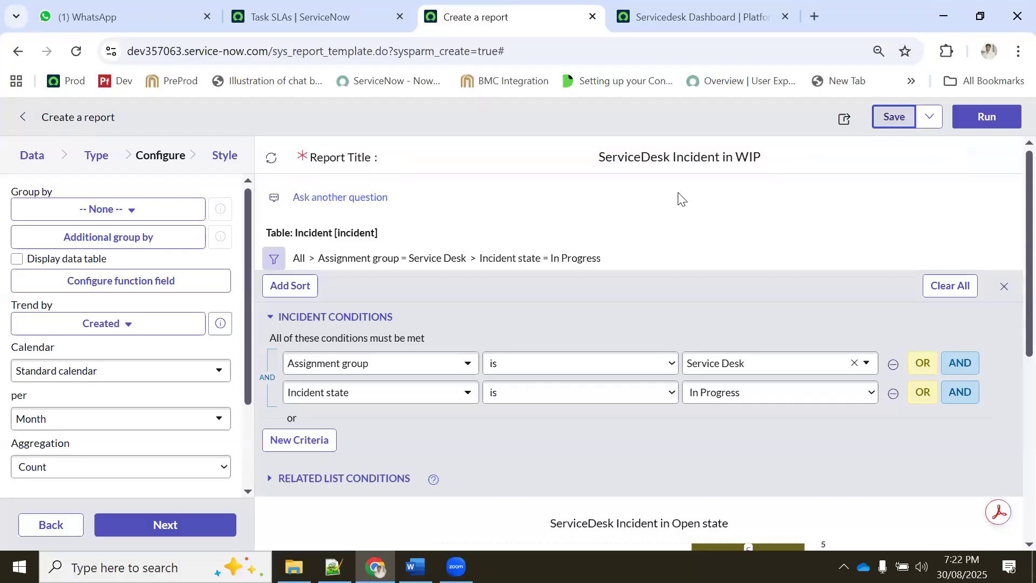
- Review the saved report's filter conditions and its monthly incident count chart
scroll(698, 295, down, 3)
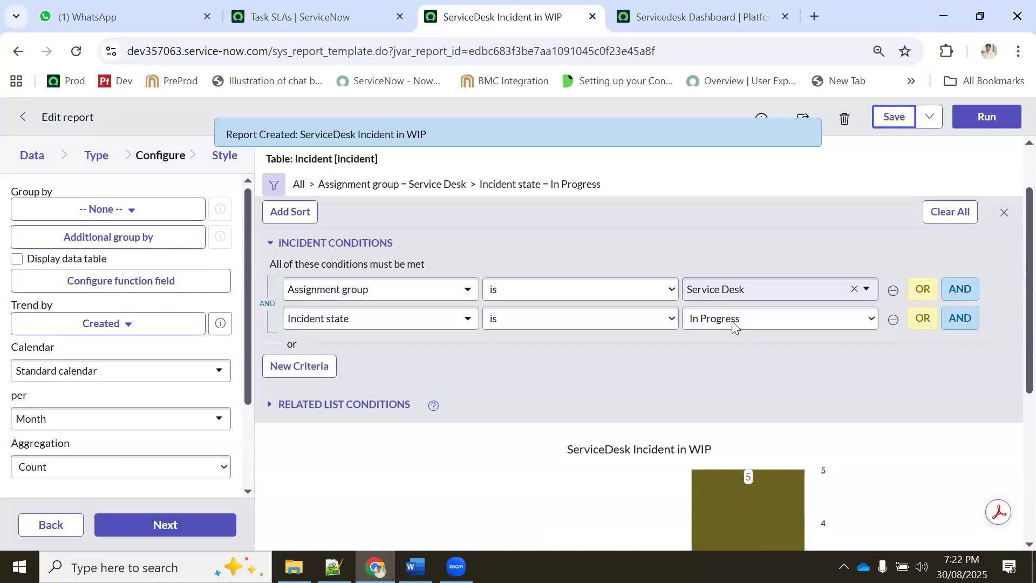
scroll(620, 415, down, 3)
scroll(652, 410, up, 5)
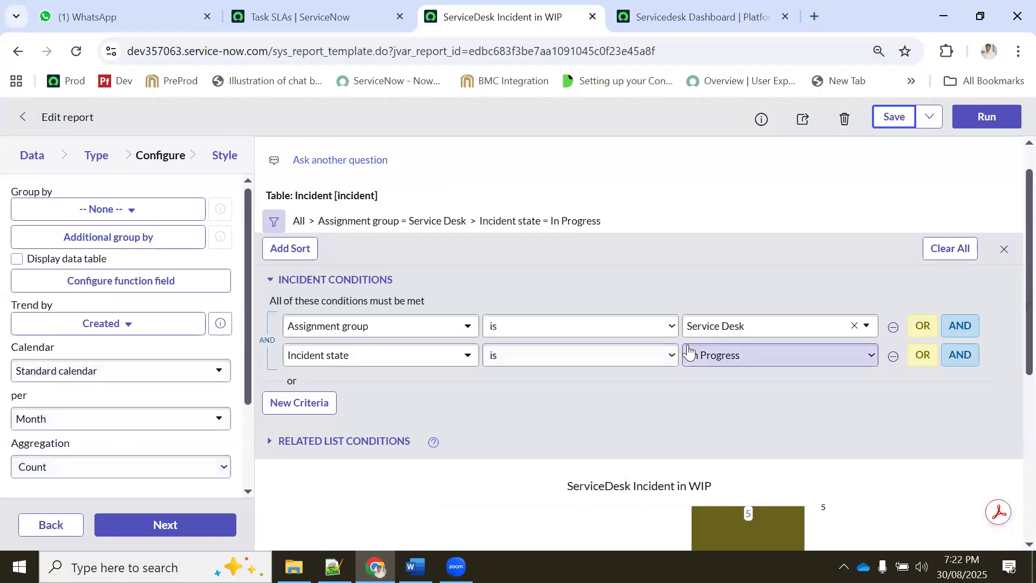
scroll(564, 345, down, 3)
scroll(566, 343, down, 1)
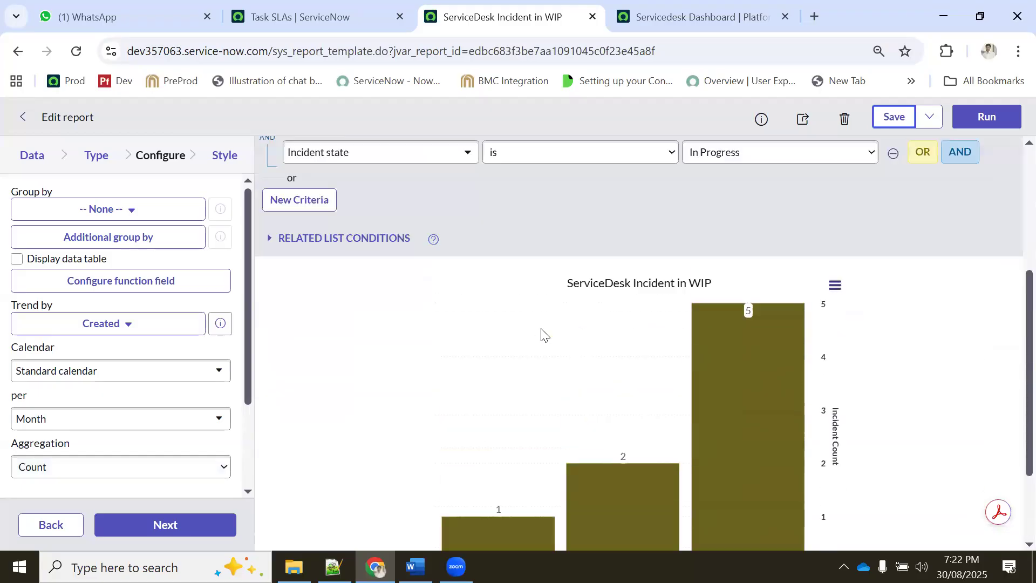
scroll(542, 336, up, 5)
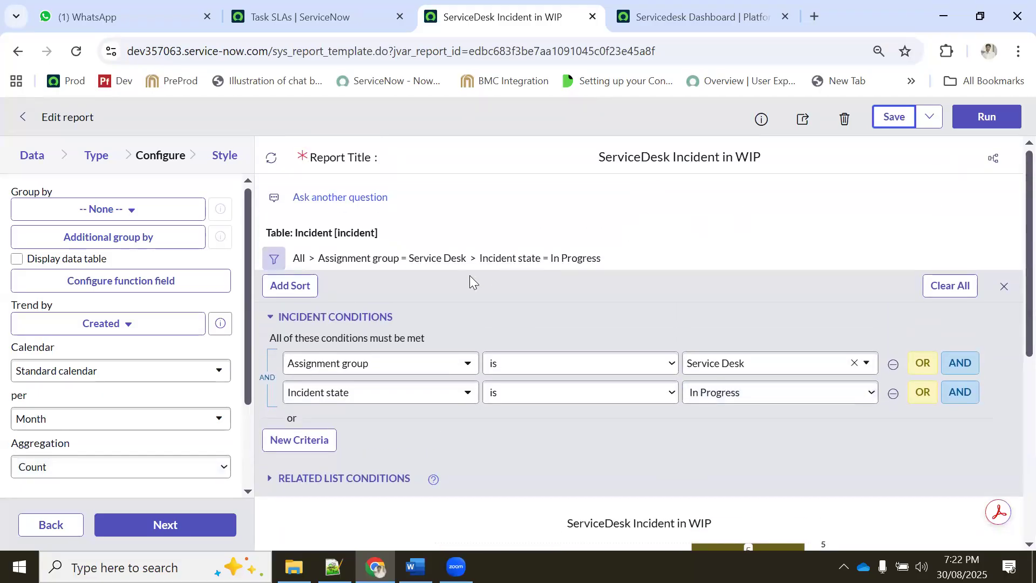
scroll(485, 275, down, 2)
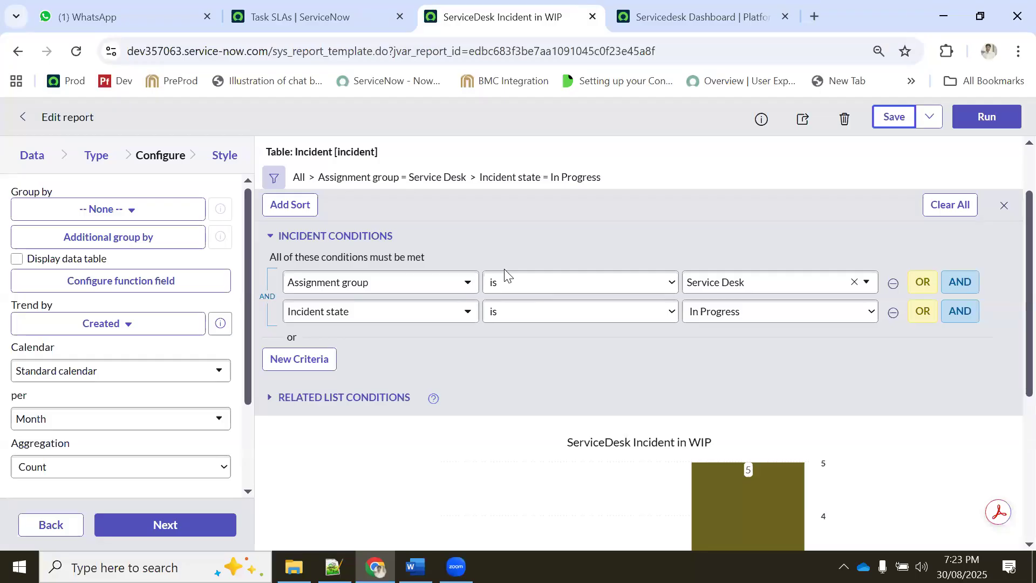
scroll(555, 329, down, 5)
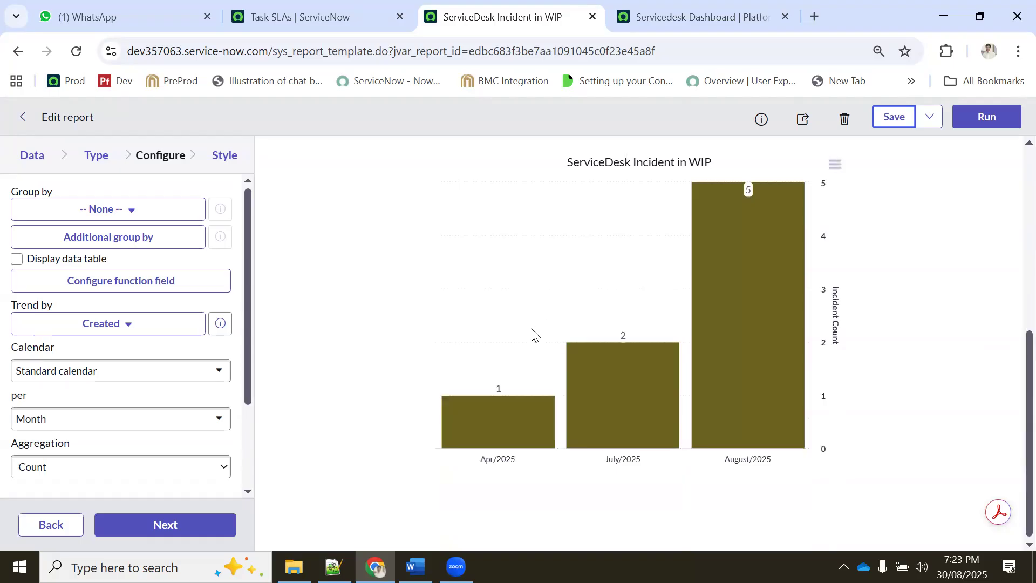
scroll(526, 337, up, 7)
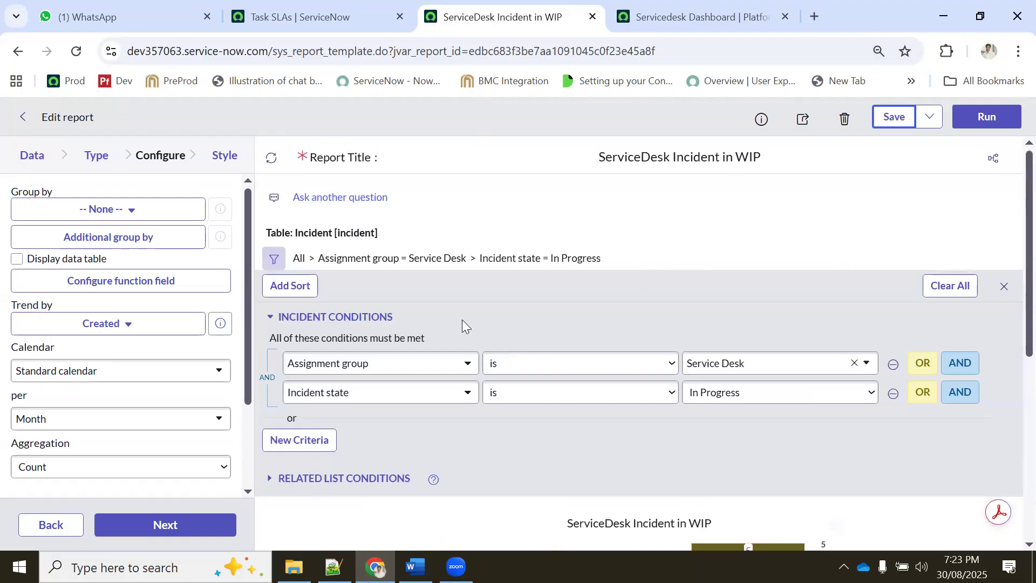
scroll(669, 298, down, 4)
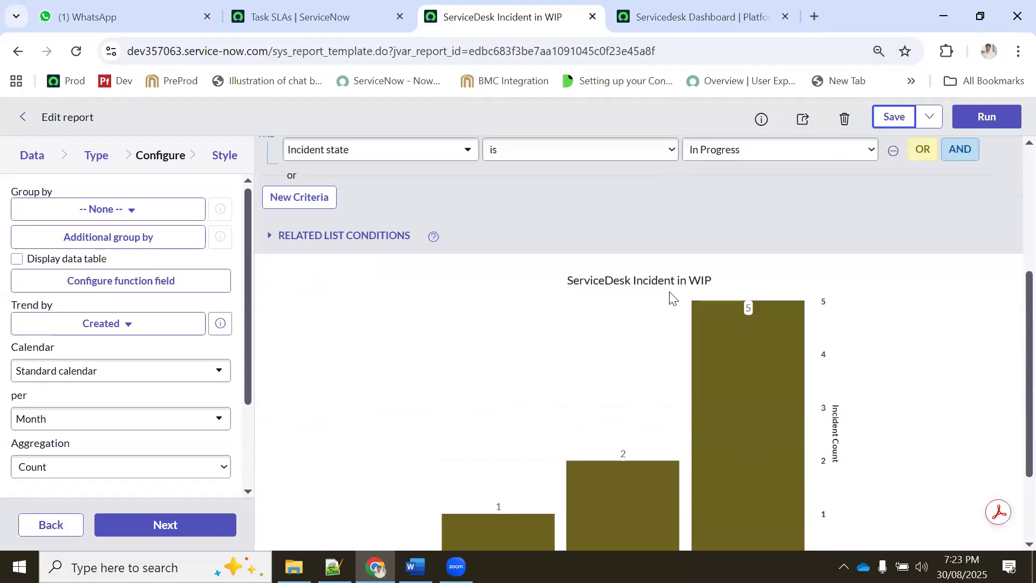
scroll(670, 298, down, 2)
scroll(634, 310, up, 5)
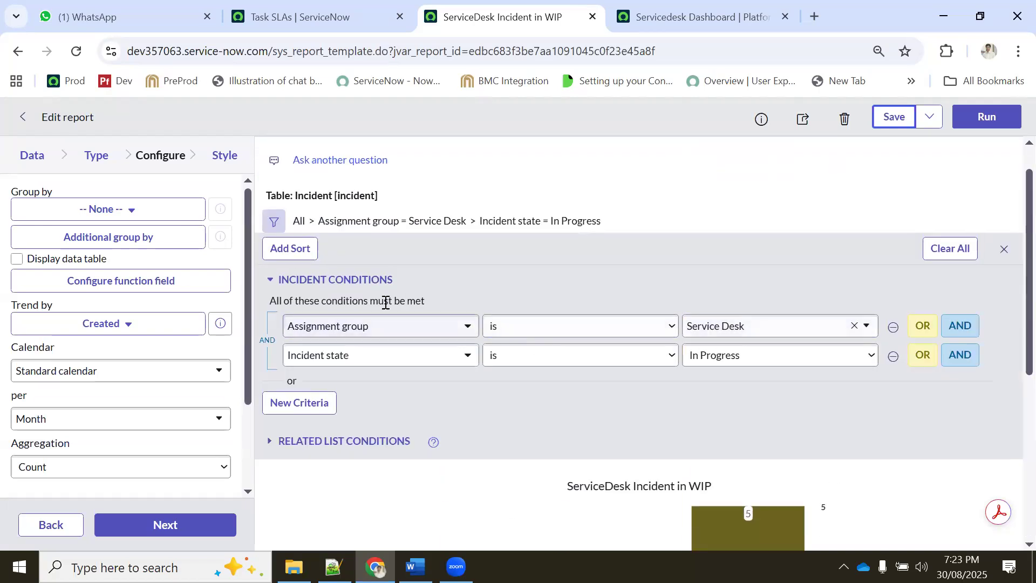
scroll(523, 319, down, 5)
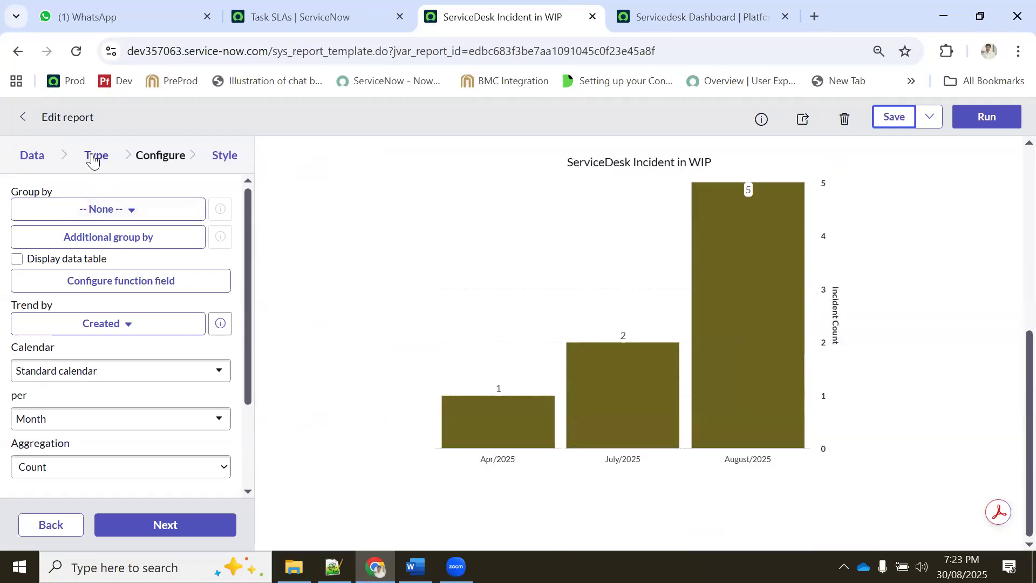
- Switch the report's visualization to the single-number score type and run it
click(95, 156)
scroll(113, 312, down, 8)
click(179, 290)
click(994, 120)
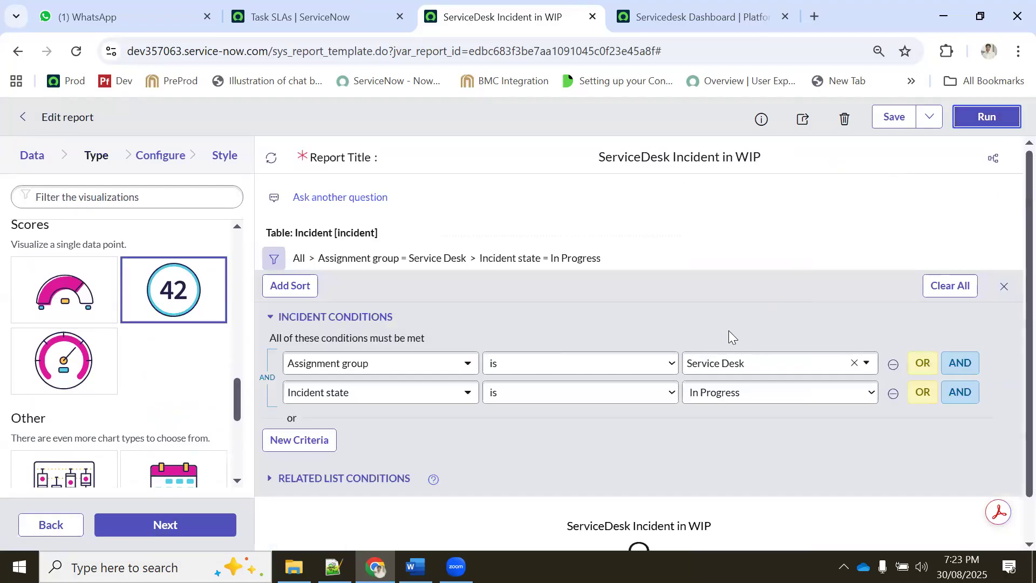
scroll(738, 331, down, 1)
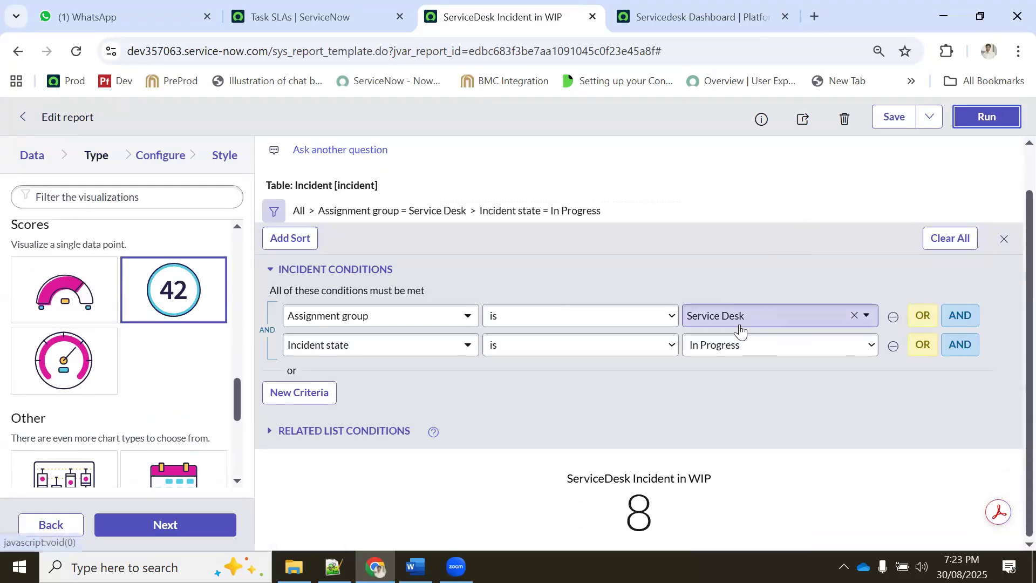
- Switch the report's visualization to Speedometer and run it to view the dial
click(64, 360)
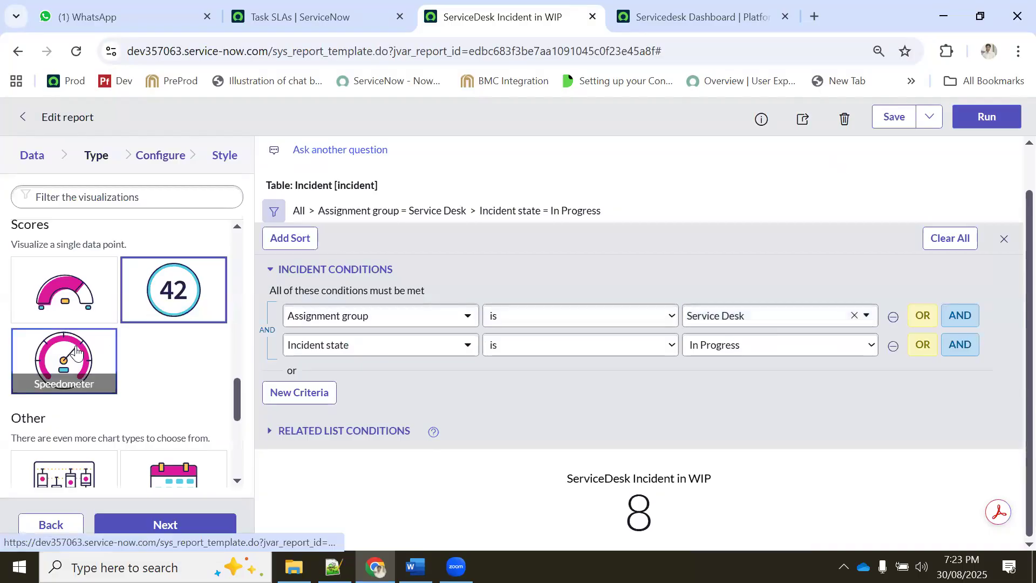
click(990, 123)
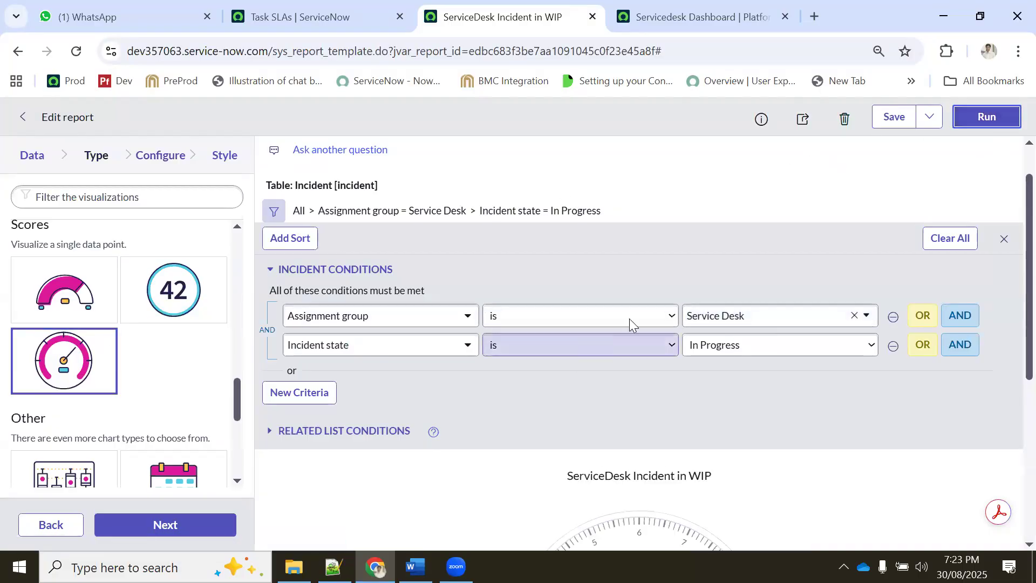
scroll(670, 346, down, 5)
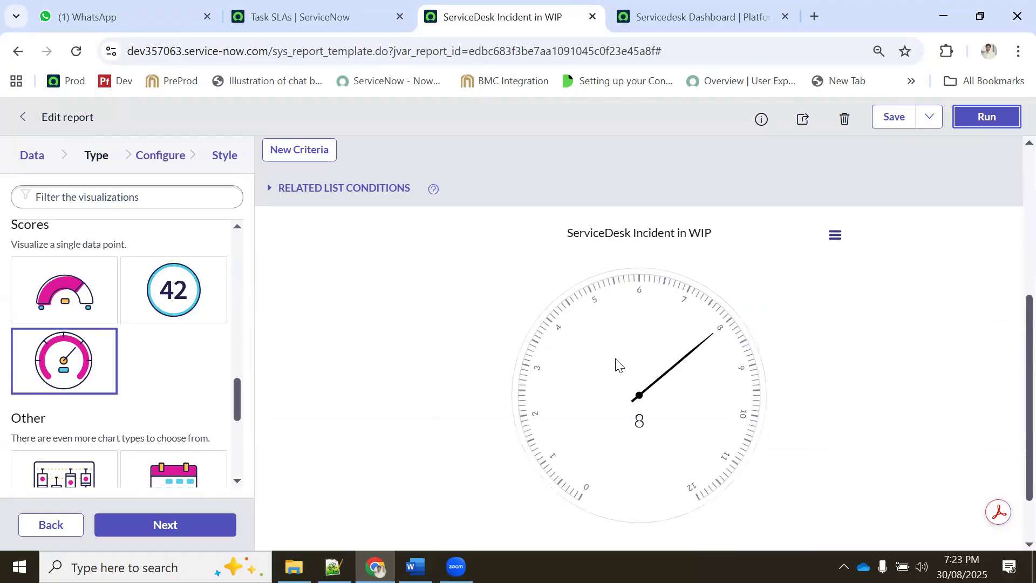
- Open the speedometer chart's general style settings and save the report
click(223, 155)
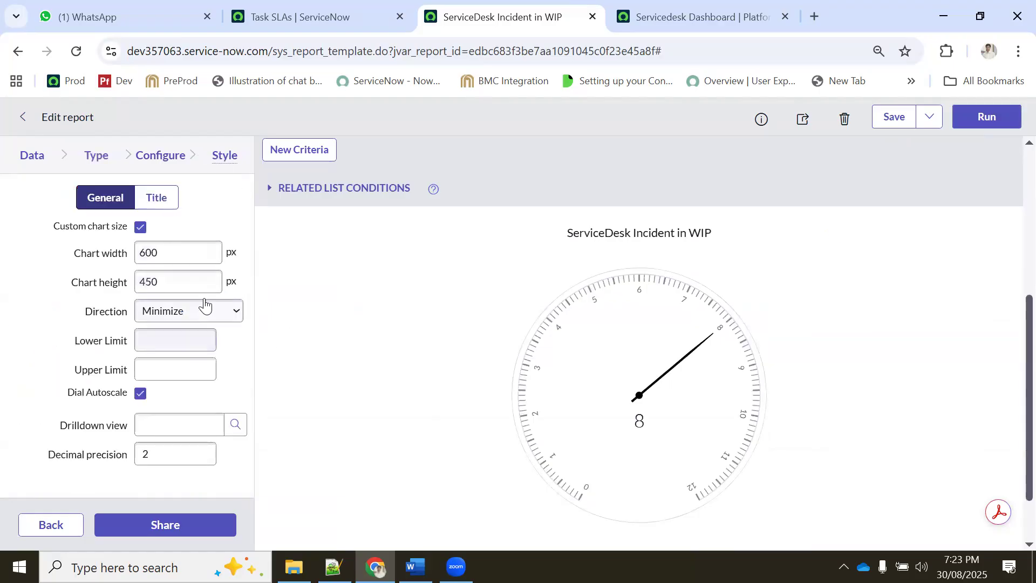
click(895, 116)
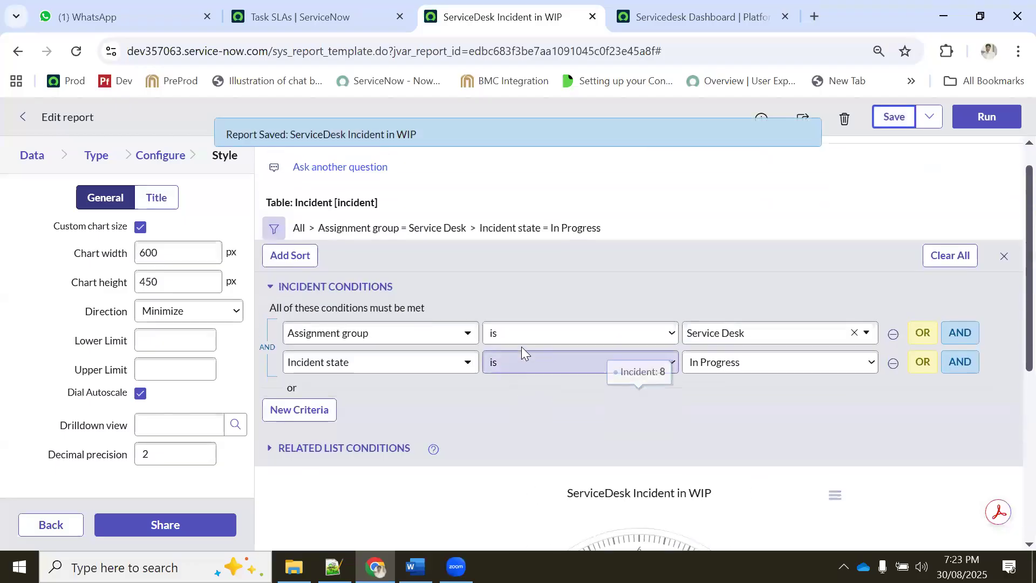
scroll(521, 347, up, 1)
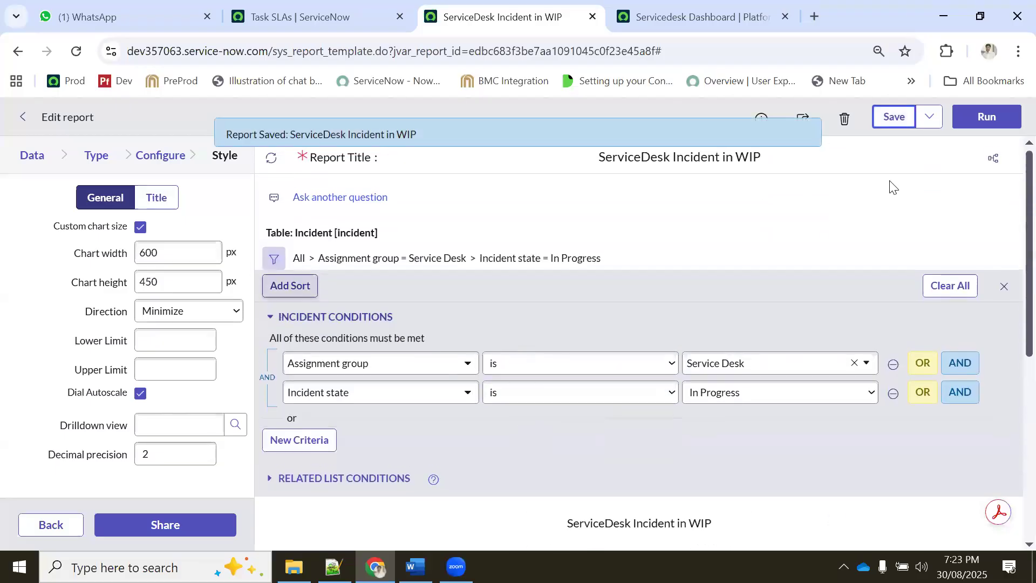
click(808, 135)
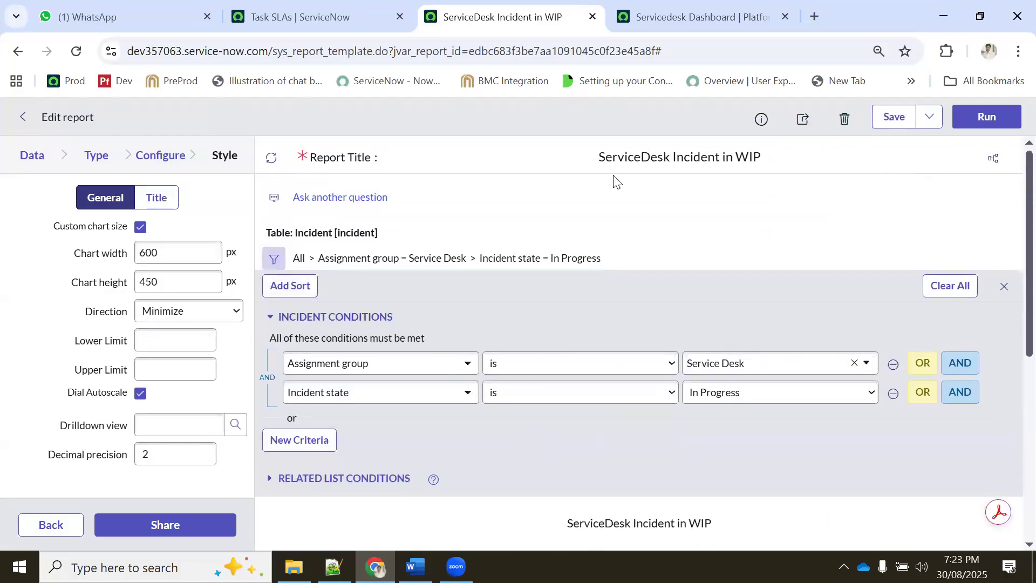
- Share the report with Everyone, requiring the itil and report_user roles, and confirm the sharing settings
click(805, 123)
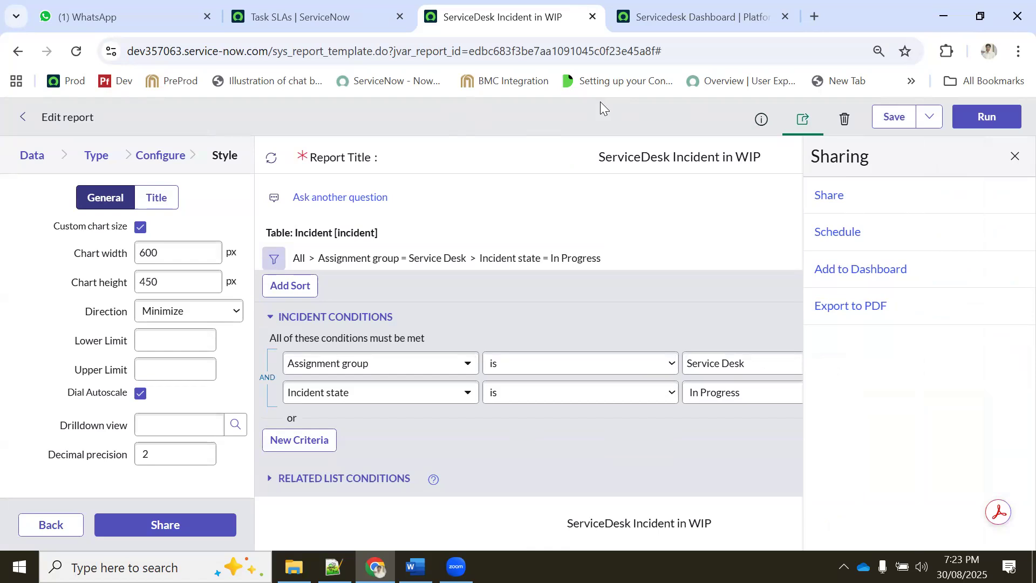
click(854, 193)
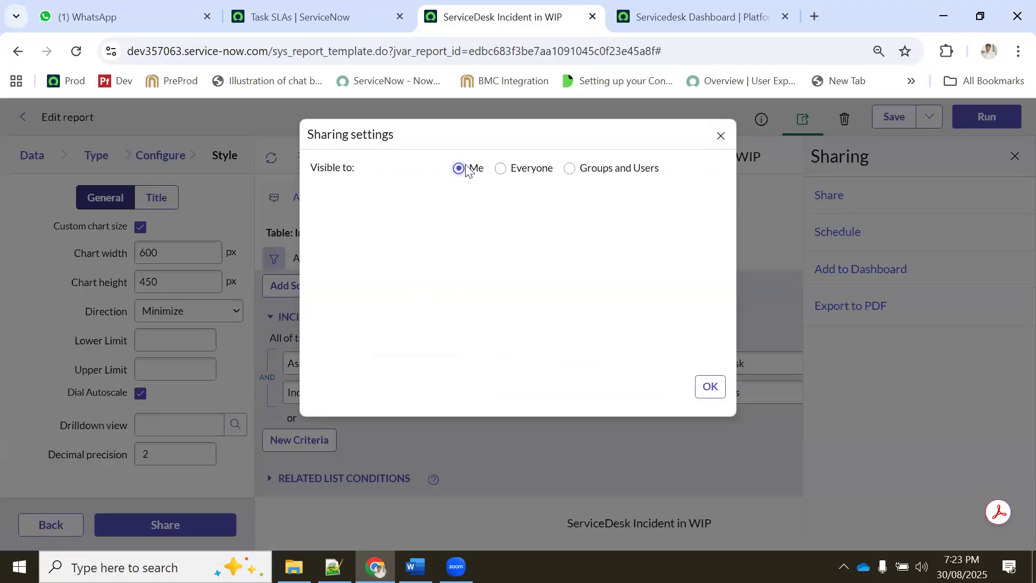
click(513, 171)
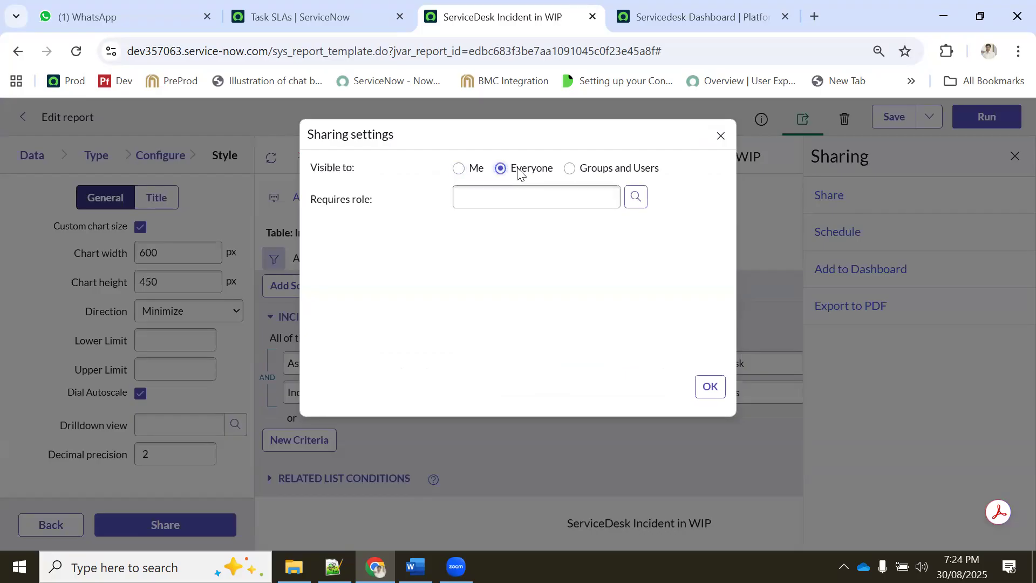
click(614, 171)
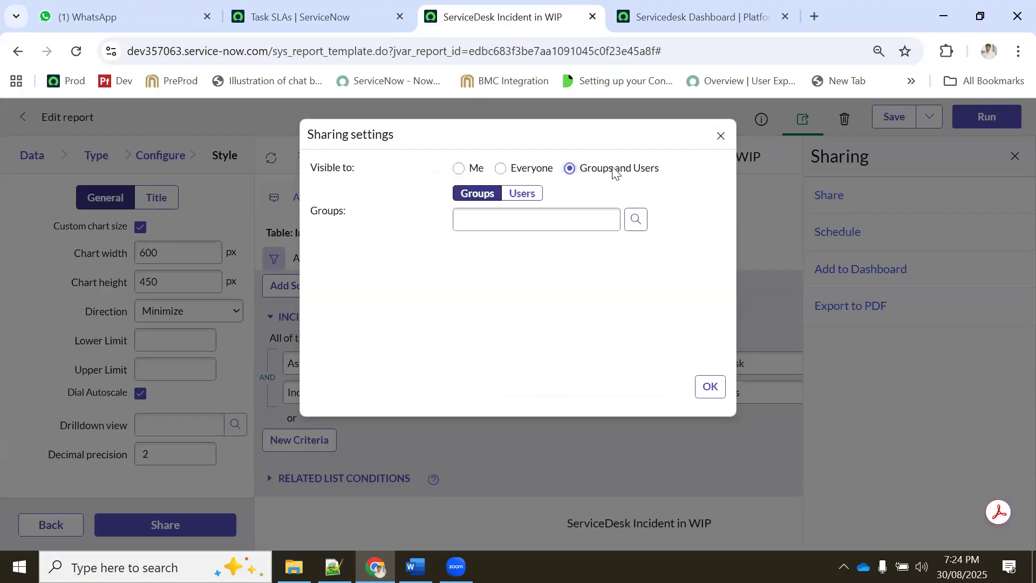
click(520, 171)
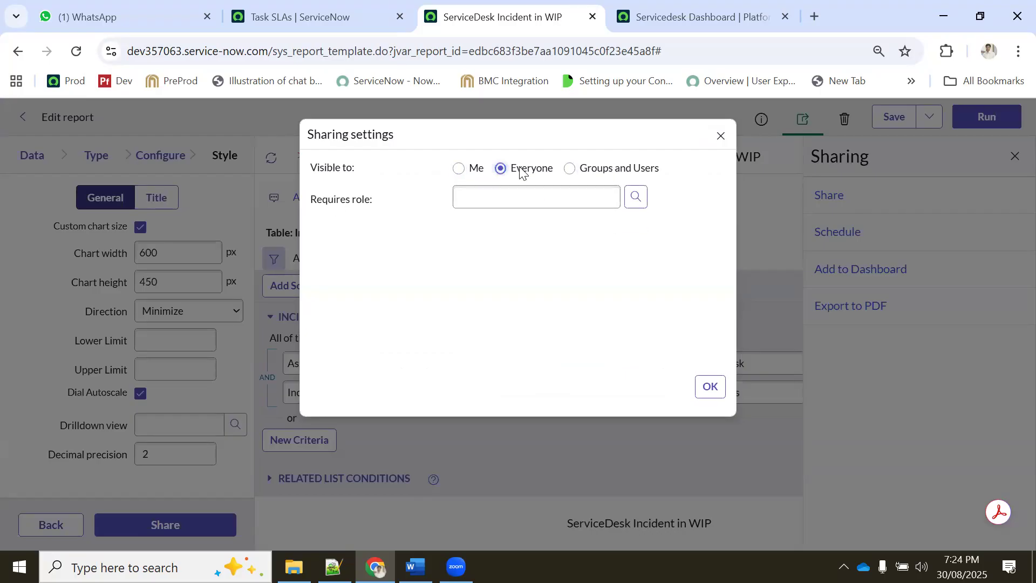
click(494, 198)
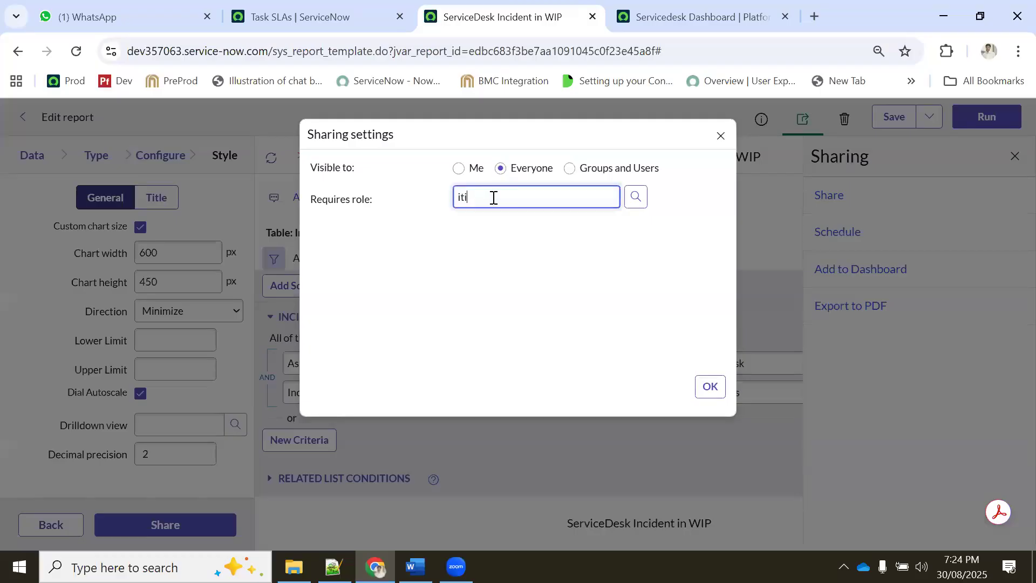
text(itil)
click(474, 220)
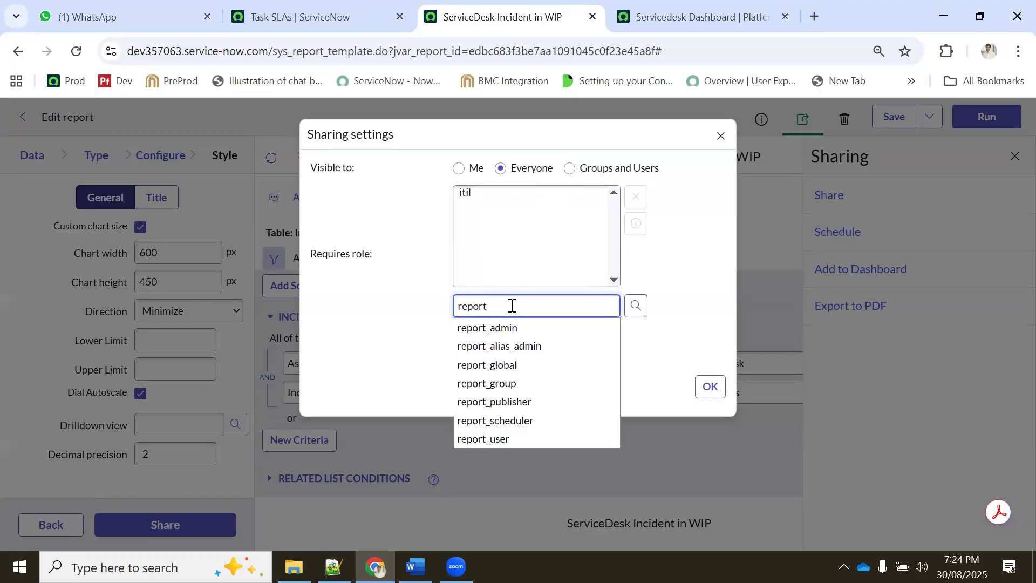
click(489, 440)
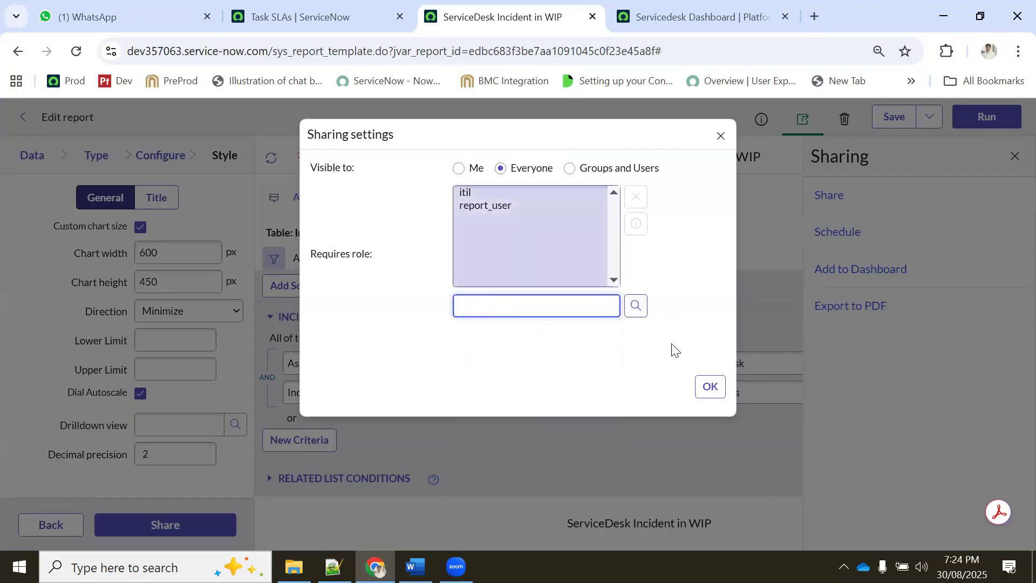
click(709, 393)
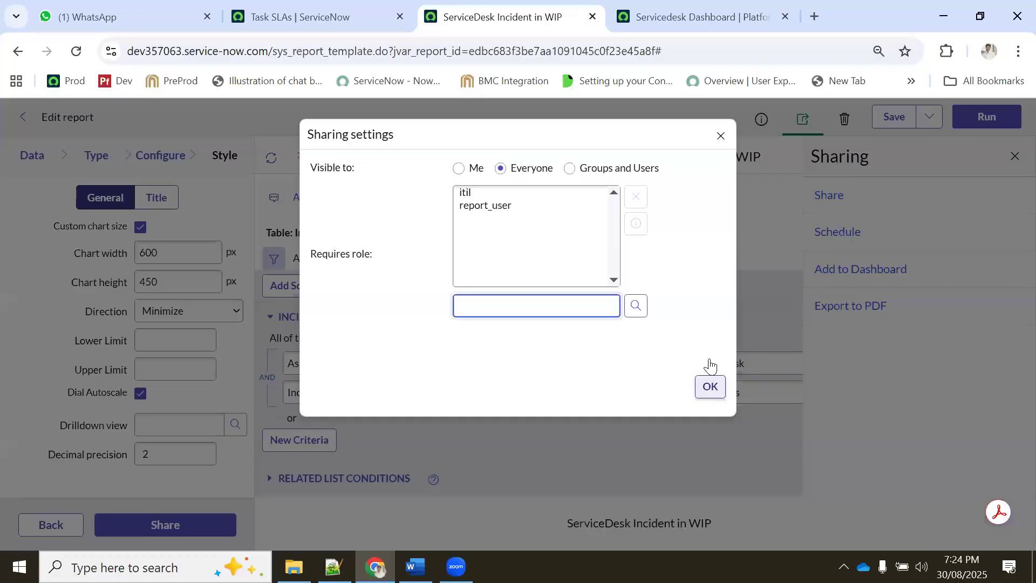
- Change the report's visibility to Groups and Users and add the Service Desk group
click(825, 196)
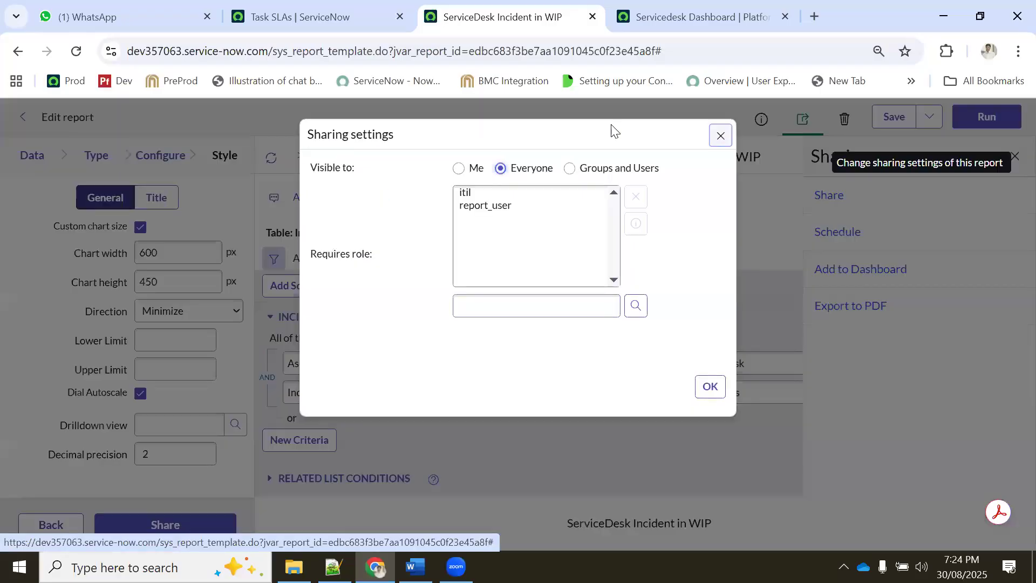
click(582, 172)
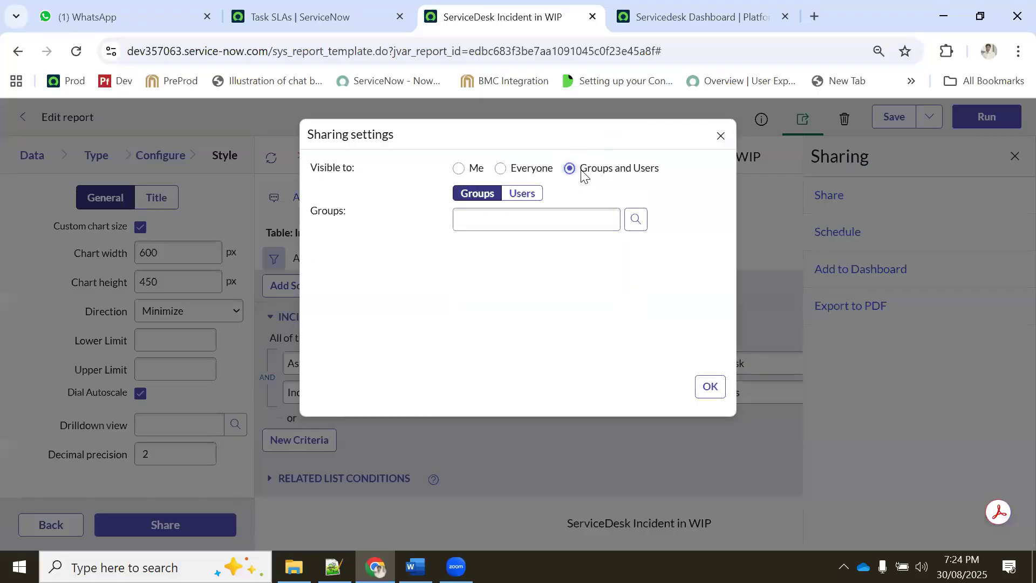
click(504, 217)
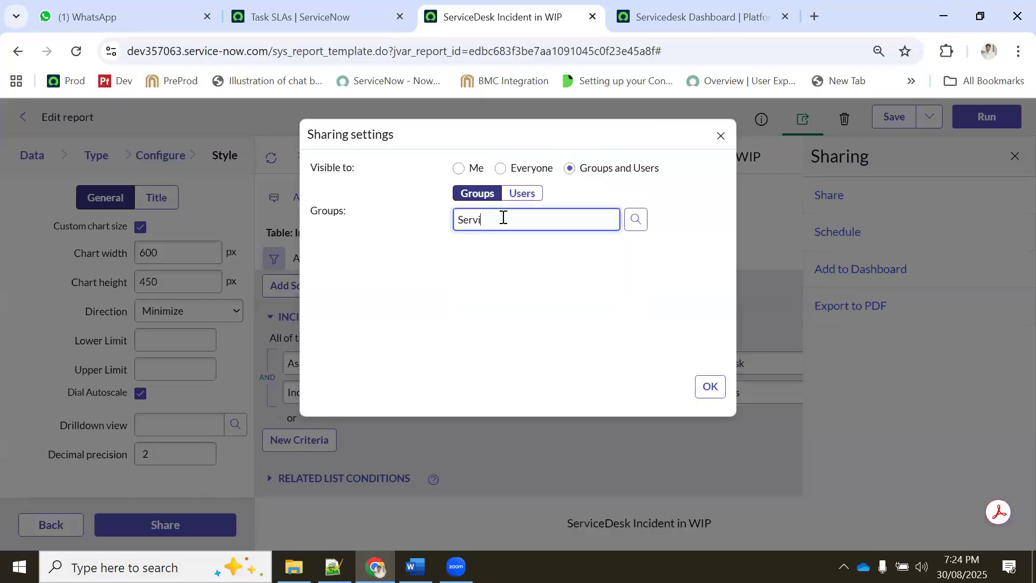
click(486, 241)
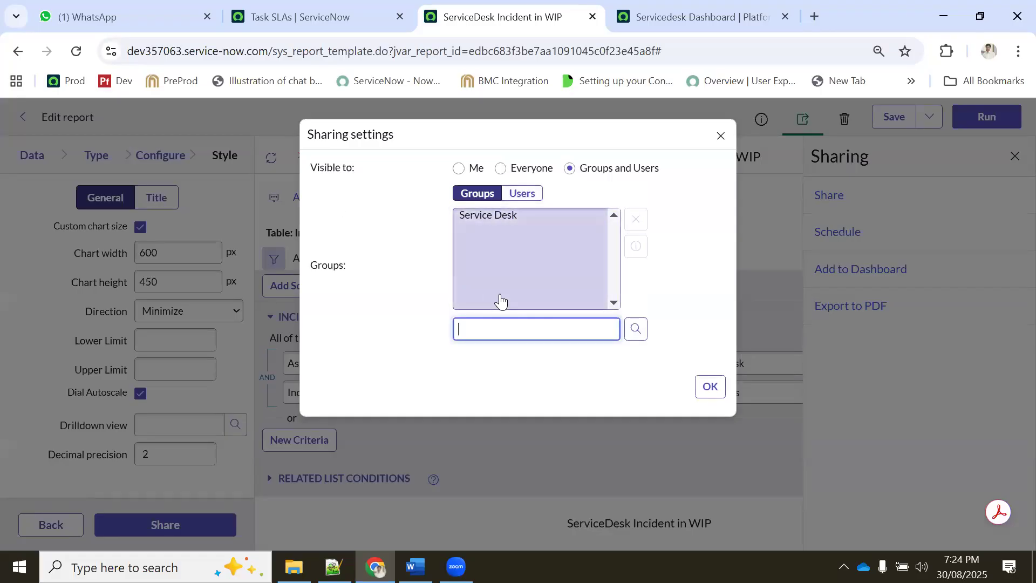
- Add an individual user to the report's sharing settings, confirm them and save the report
click(522, 193)
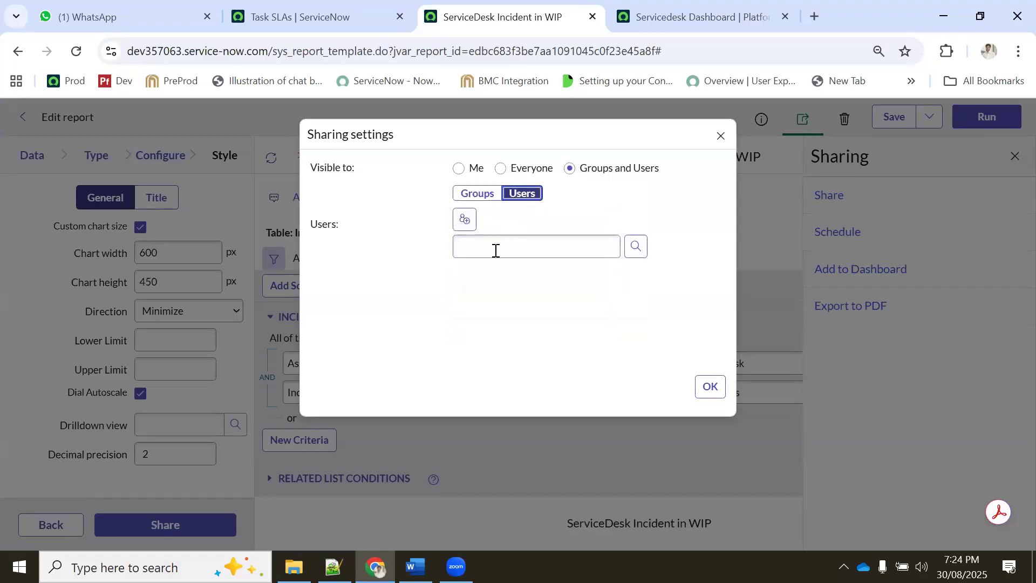
click(492, 248)
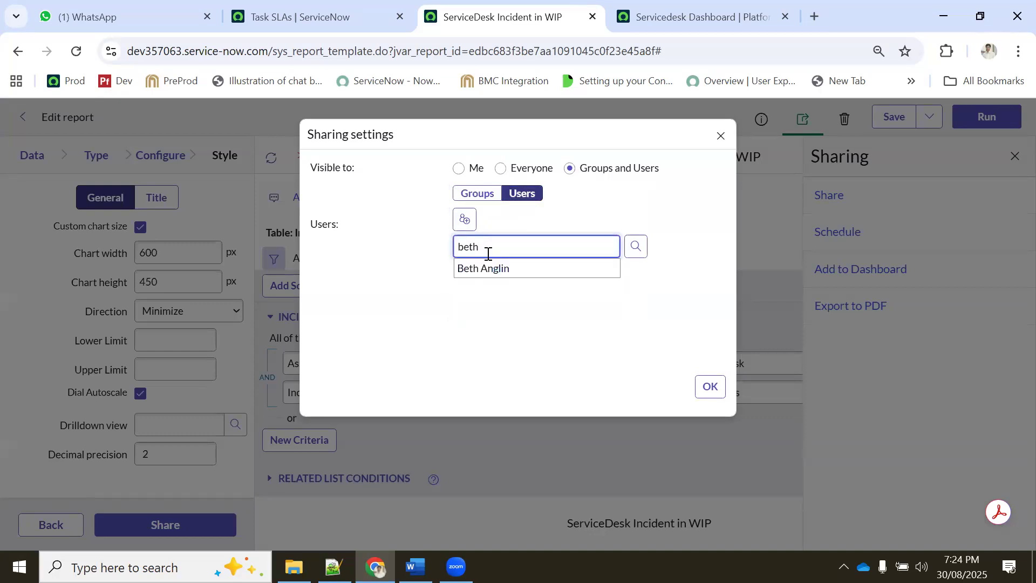
click(480, 270)
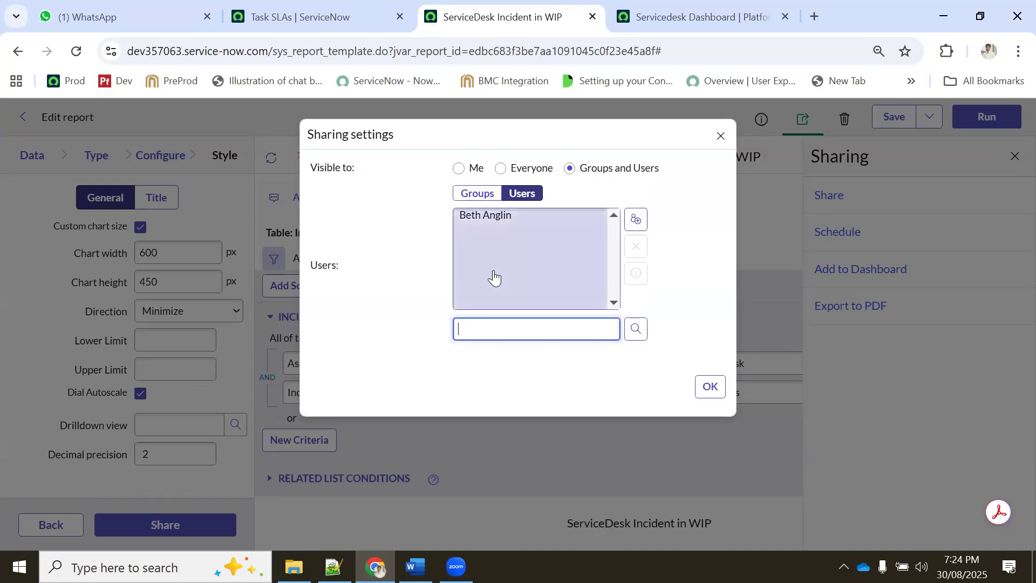
click(708, 387)
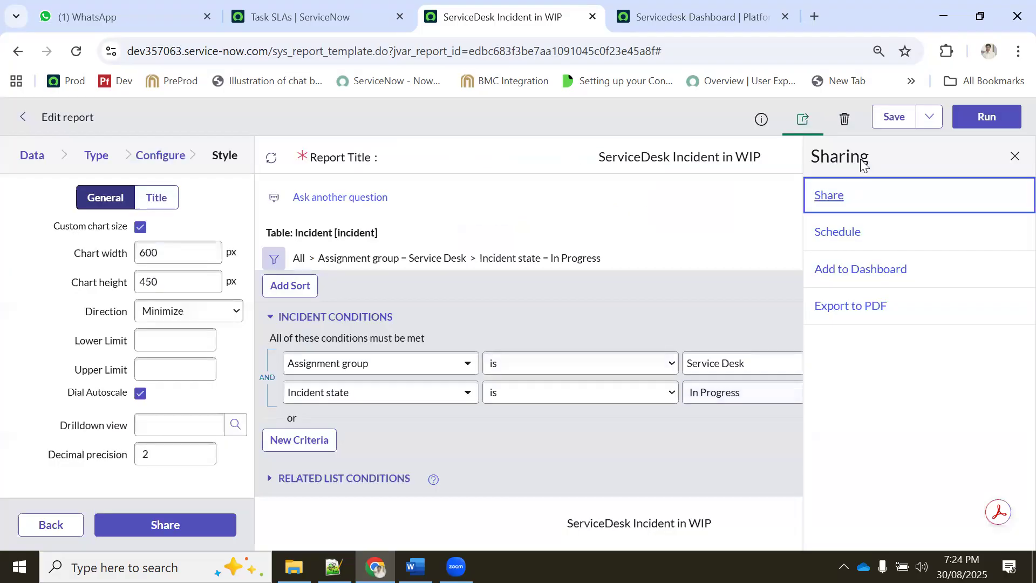
click(892, 122)
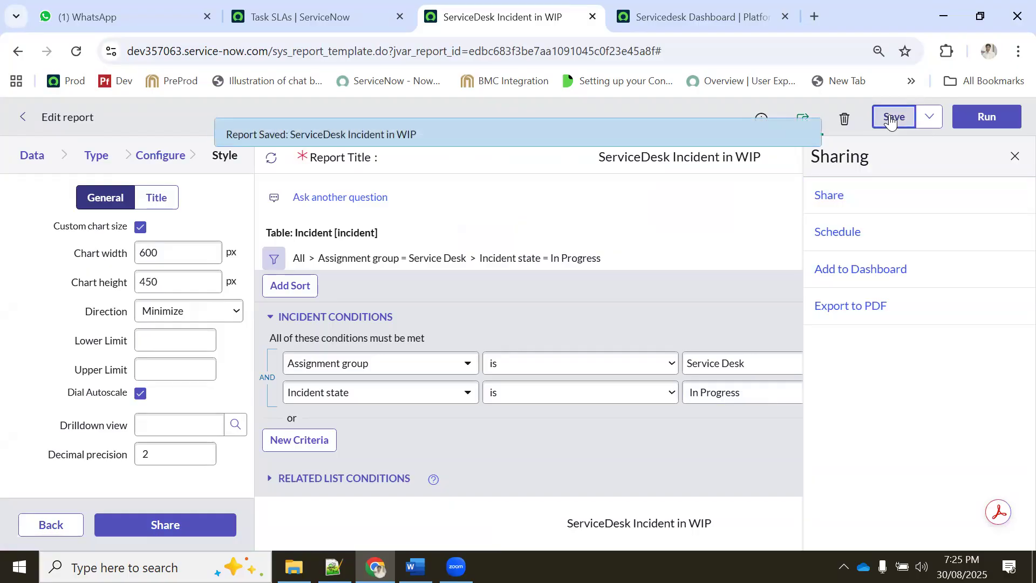
click(810, 133)
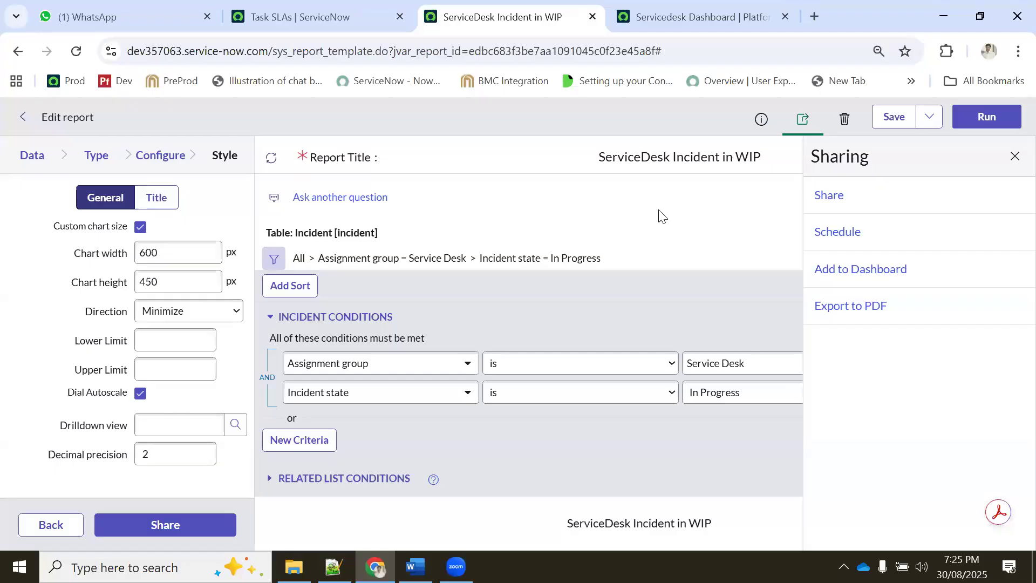
- Reopen the report's sharing settings and review the required roles, shared groups and shared users
click(800, 125)
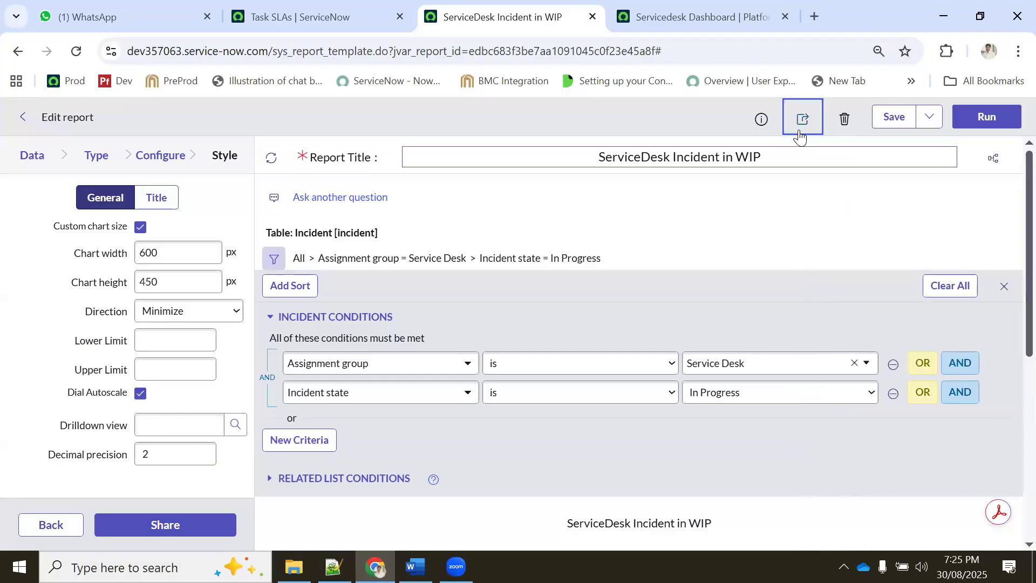
click(801, 120)
click(834, 193)
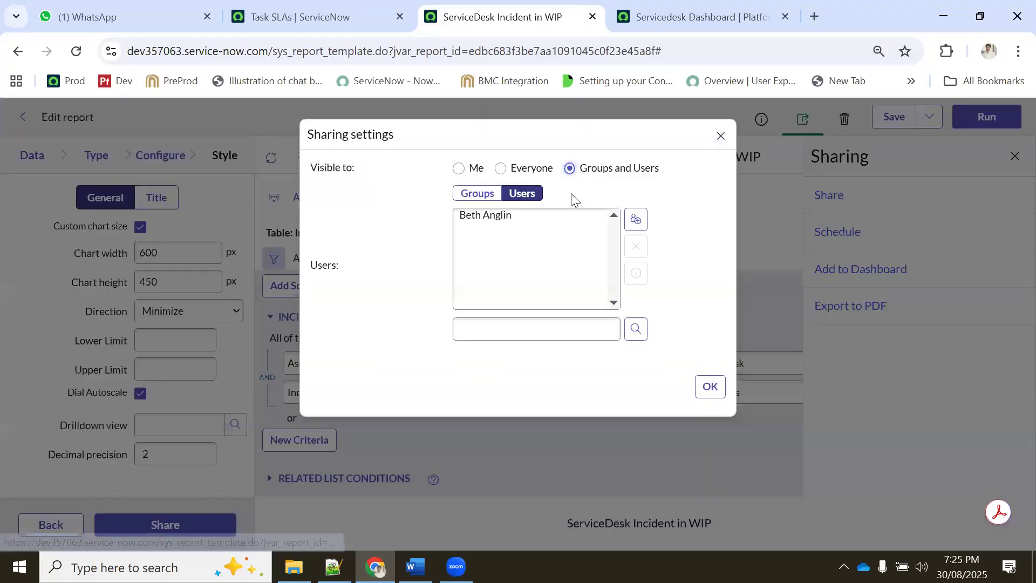
click(501, 168)
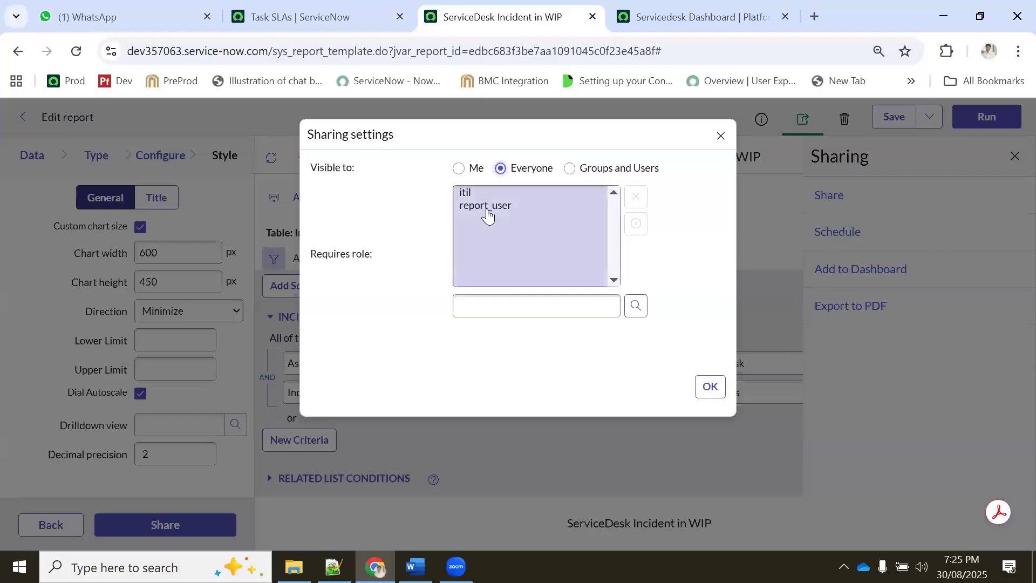
click(604, 169)
click(478, 193)
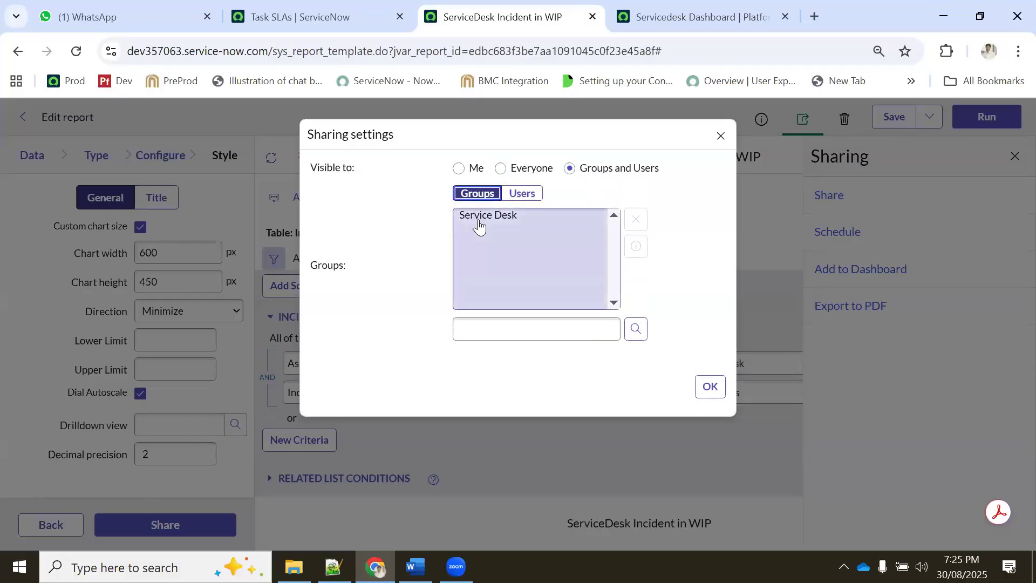
click(520, 194)
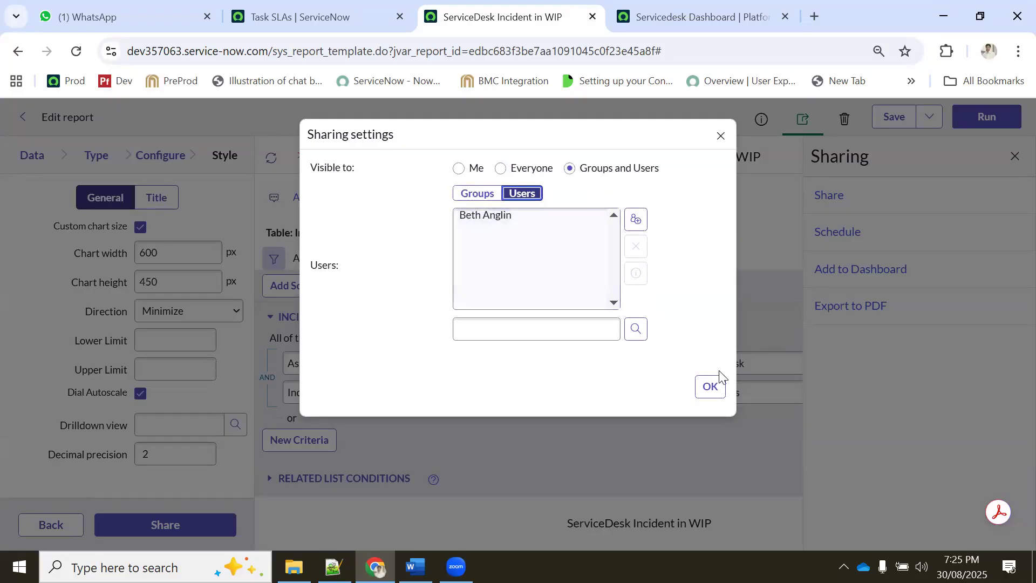
click(709, 387)
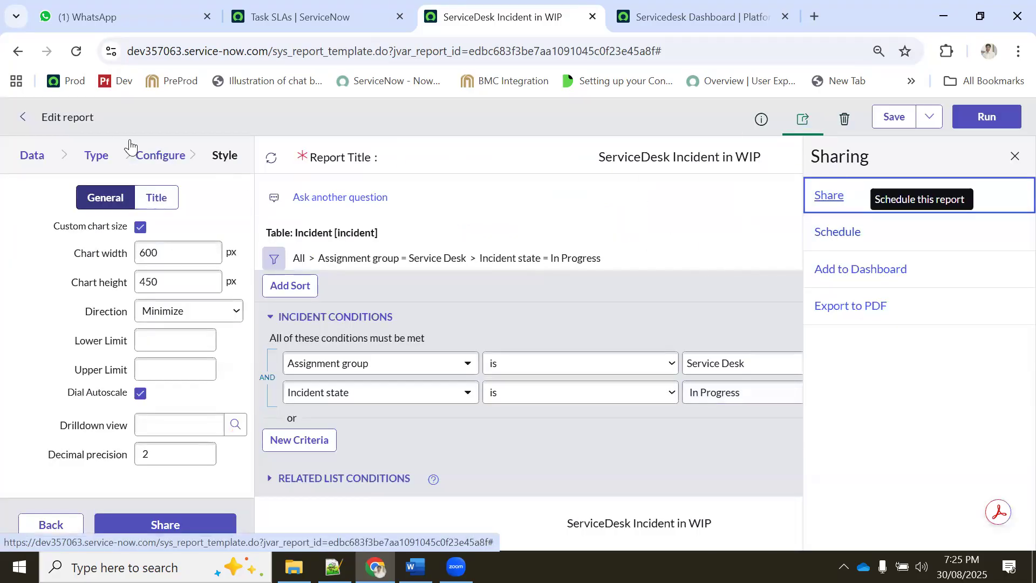
- Browse the report's available visualization types and close the sharing options
click(96, 156)
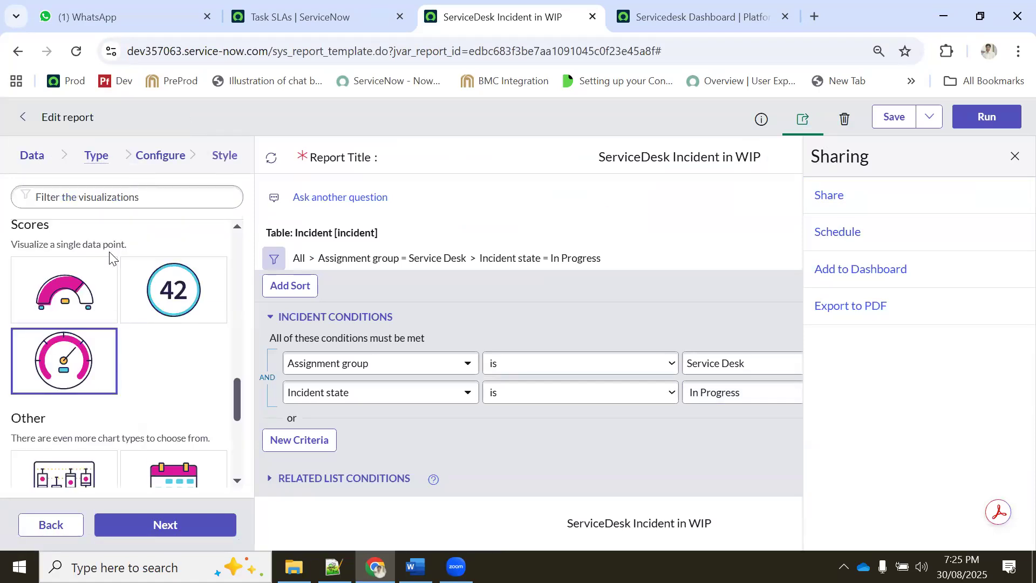
scroll(108, 267, down, 1)
scroll(108, 268, up, 10)
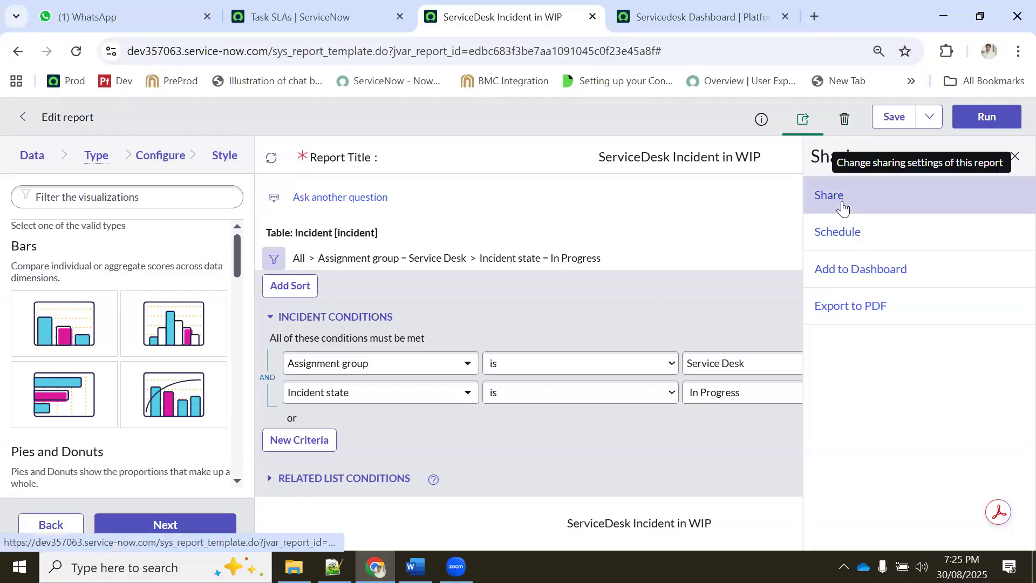
click(1015, 157)
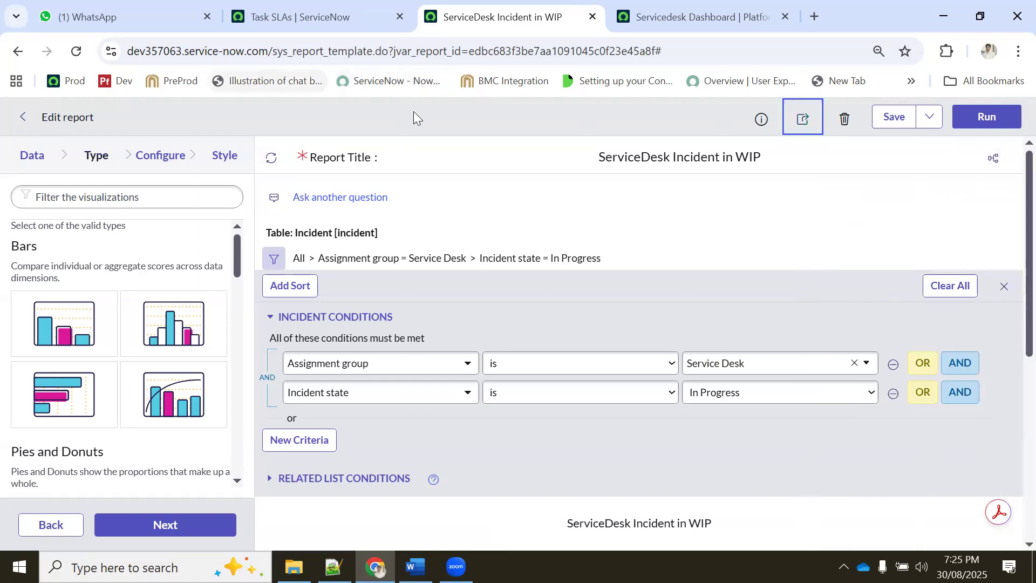
- Copy the report's web address and select the text of its report title
click(679, 52)
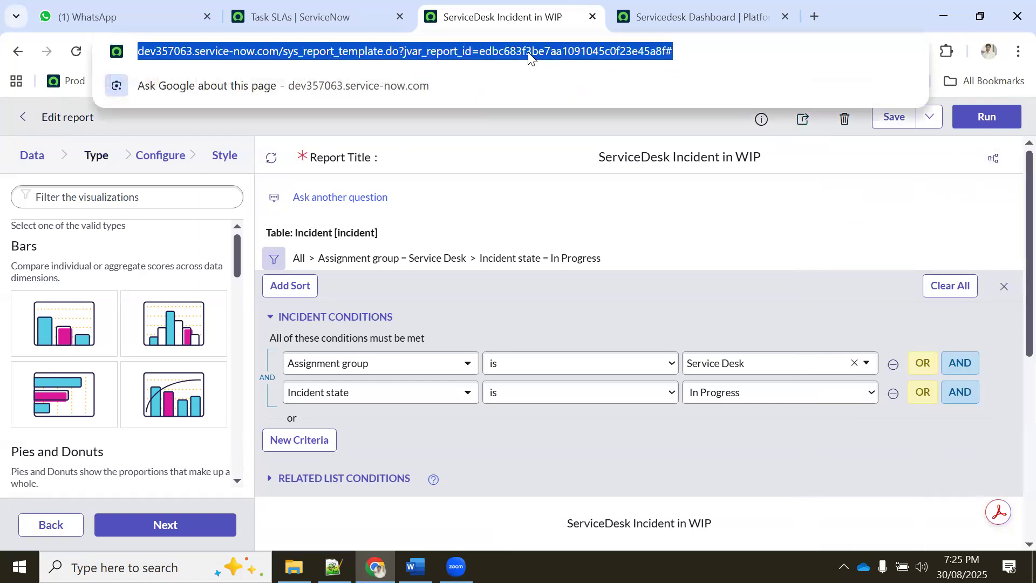
right_click(528, 51)
click(577, 168)
click(794, 159)
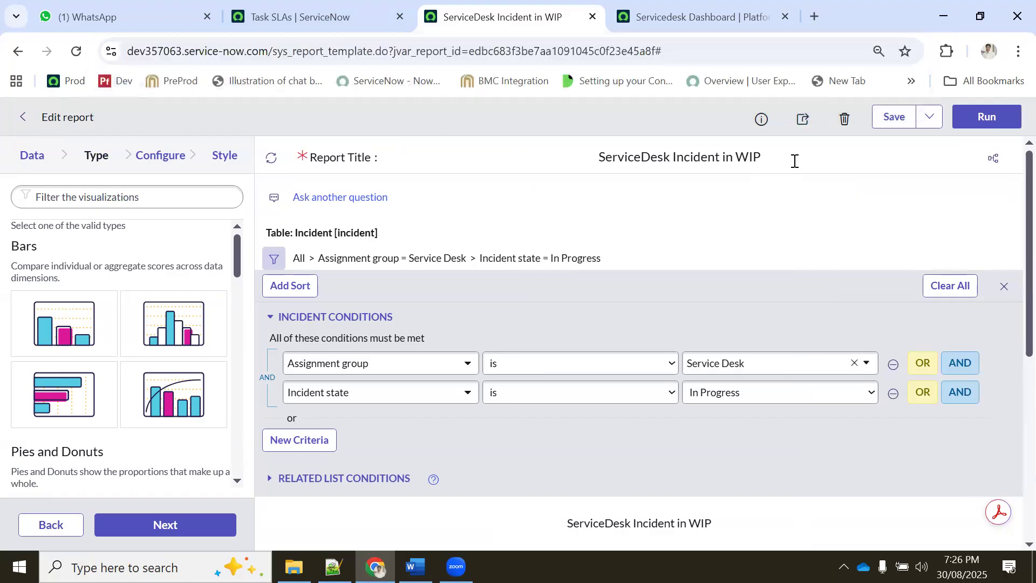
drag(592, 157, 583, 158)
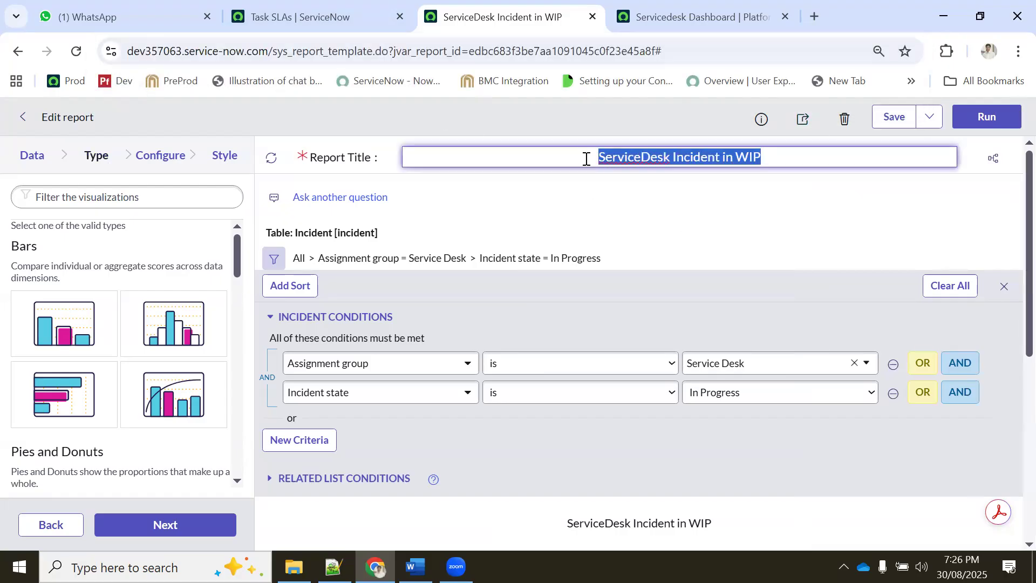
- Open the form for scheduling an email containing the report and check which report it references
click(803, 119)
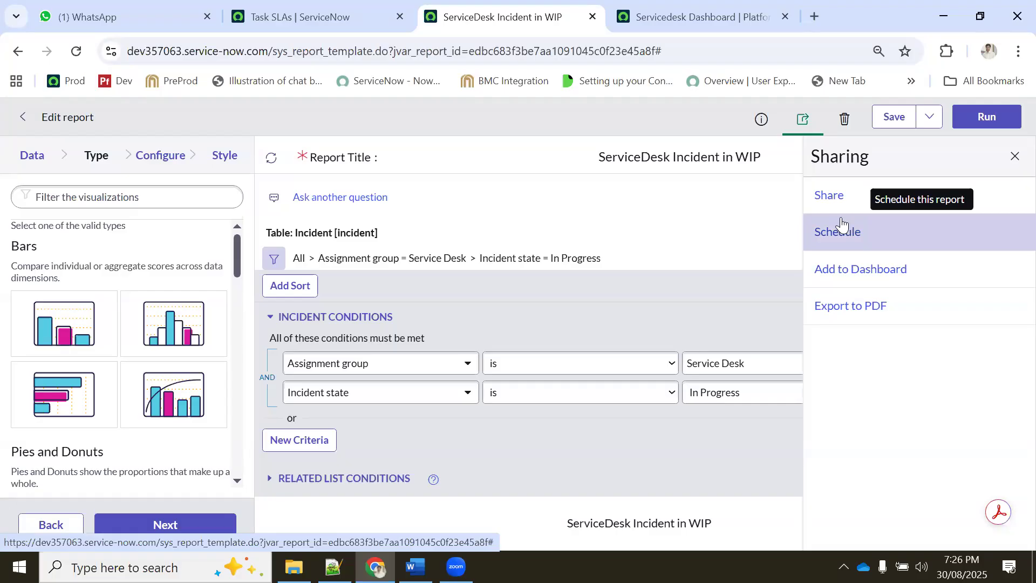
click(831, 237)
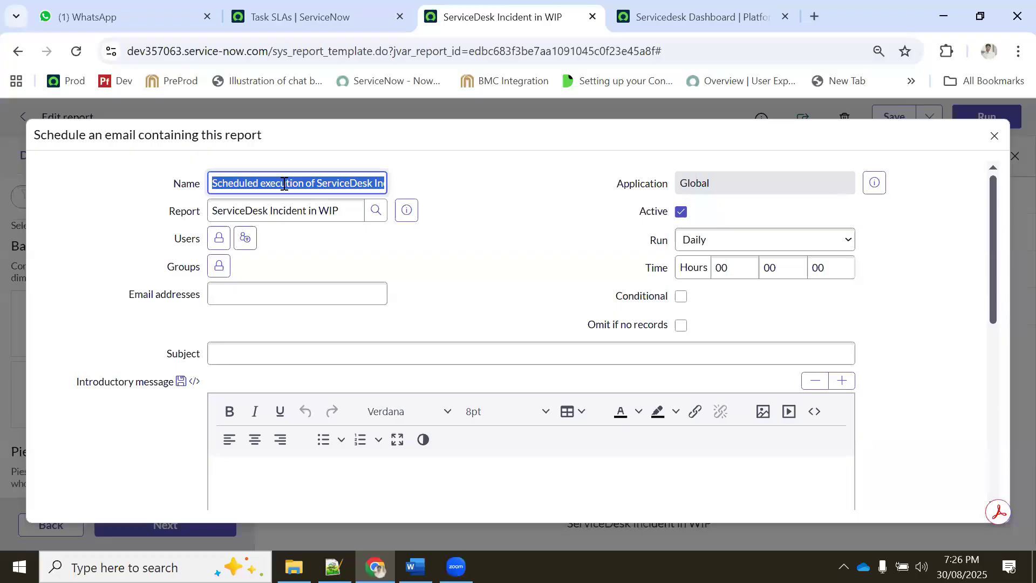
triple_click(249, 206)
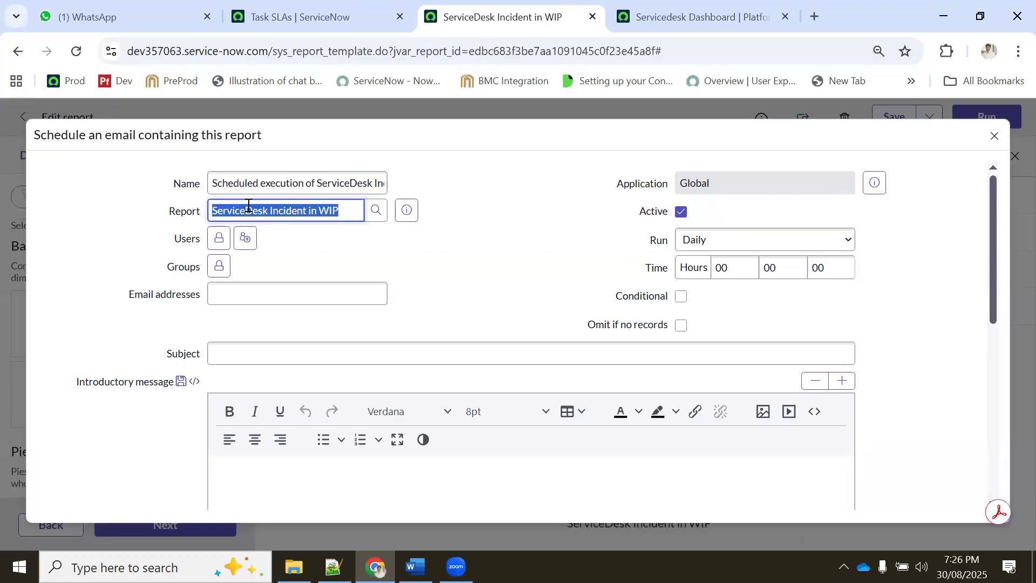
- Unlock the scheduled email's user recipients and look up an individual user by first name
click(217, 241)
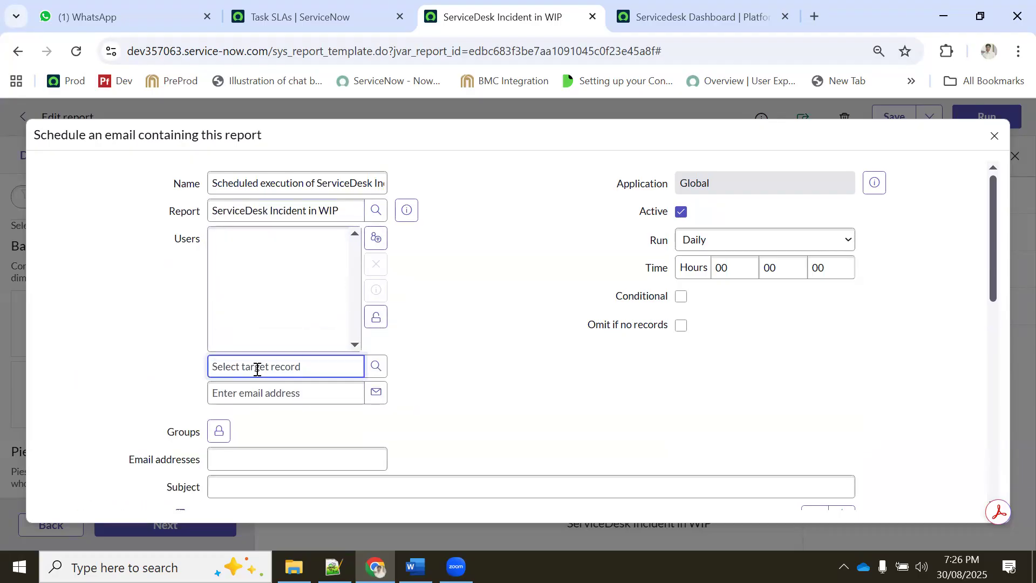
text(beth)
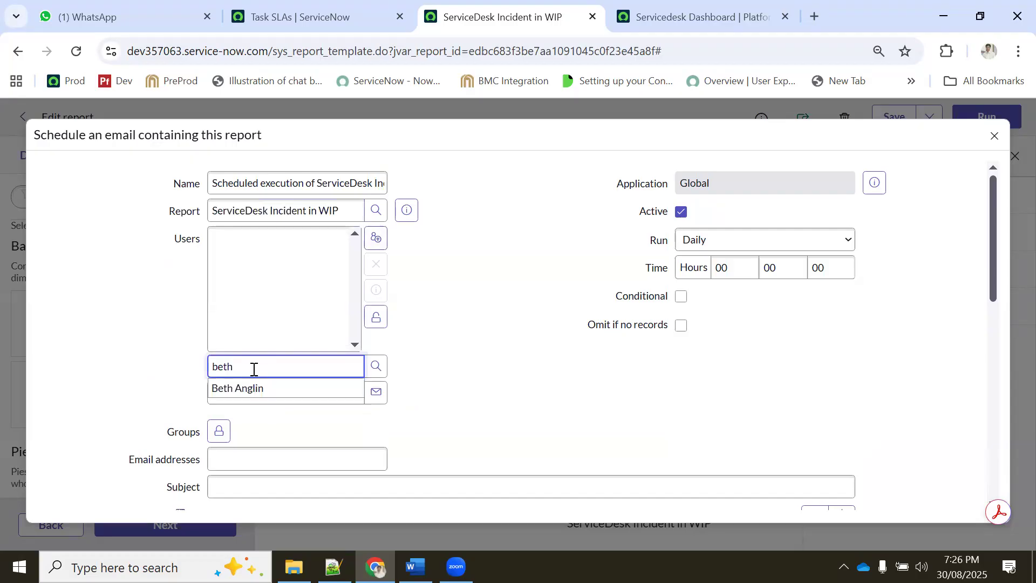
- Add the suggested user to the scheduled email's Users list and Service Desk to its Groups list
click(226, 388)
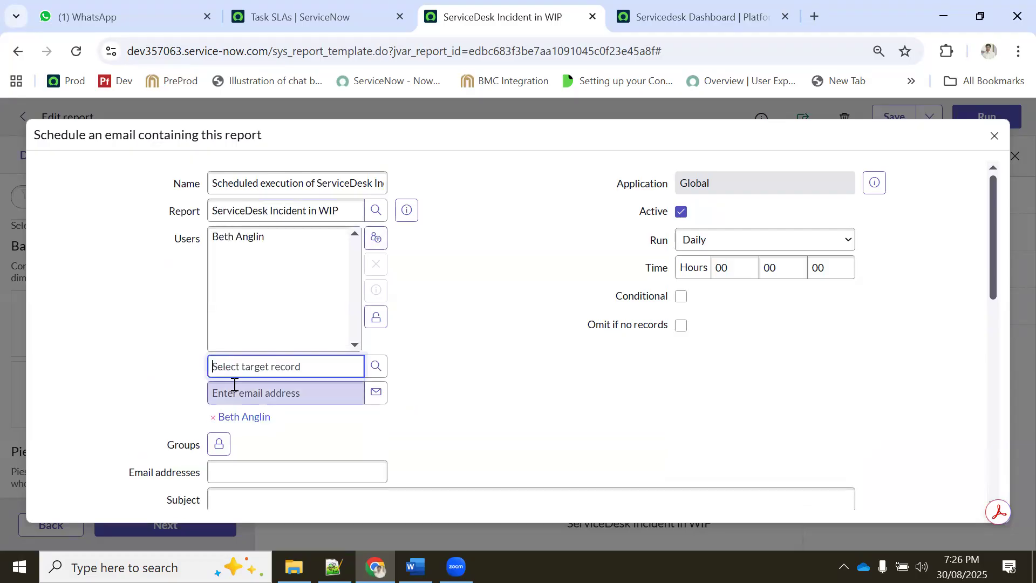
click(380, 319)
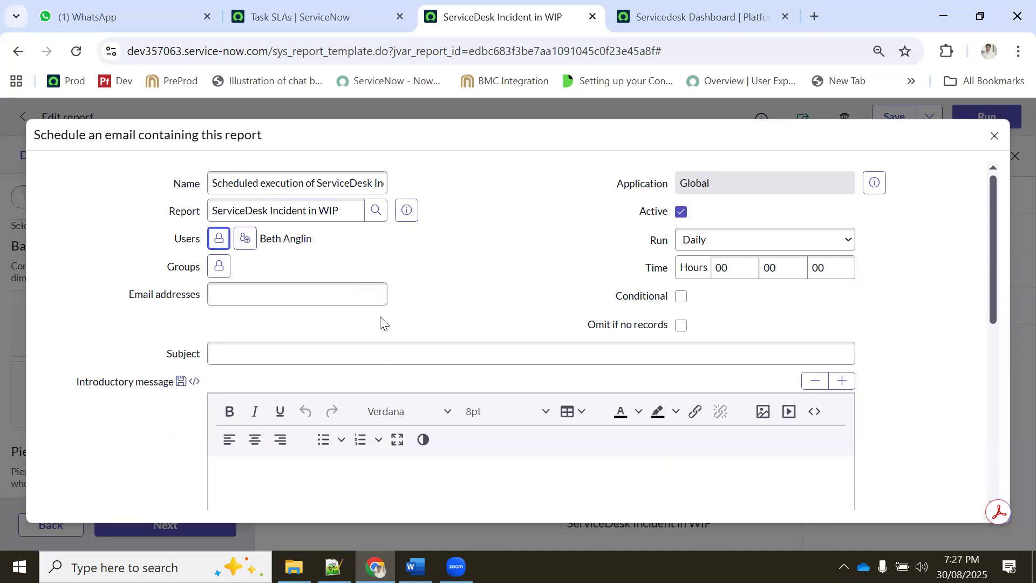
click(221, 270)
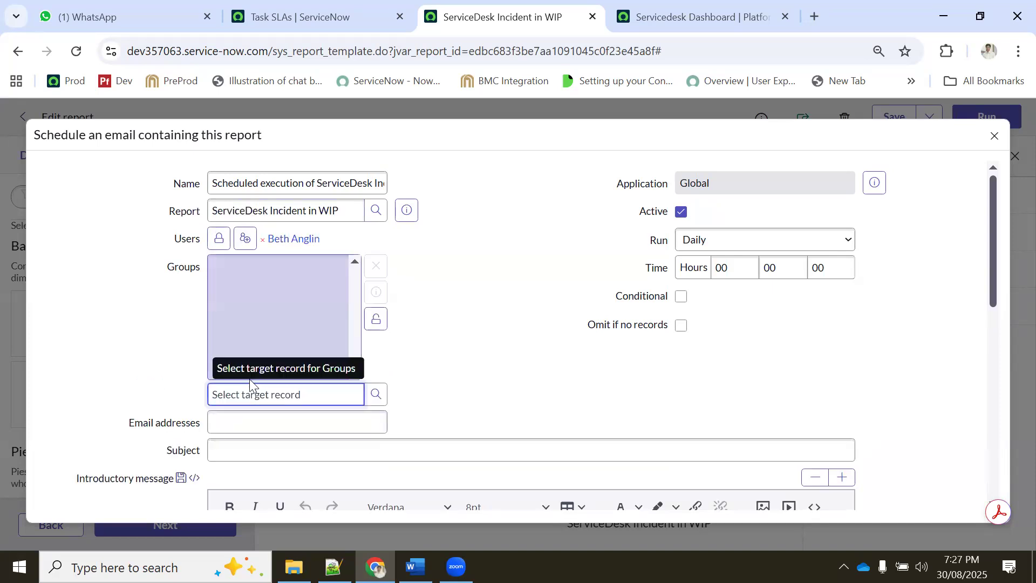
text(serv)
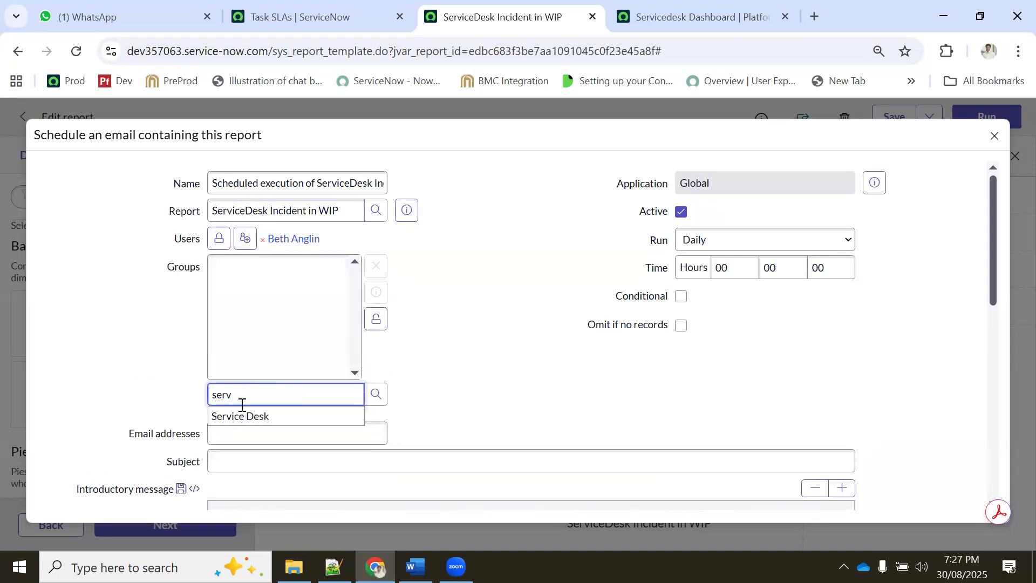
click(238, 417)
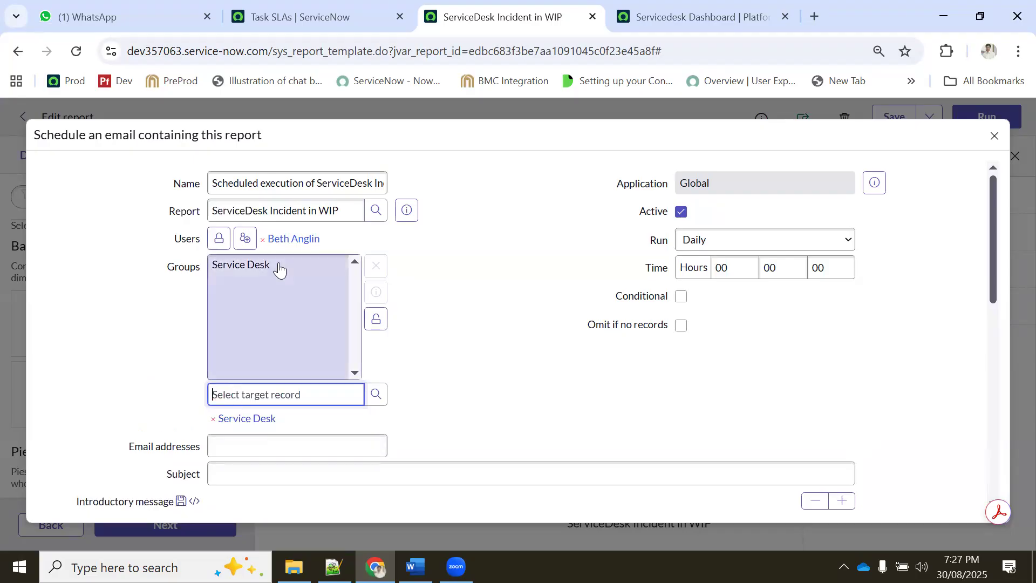
click(376, 321)
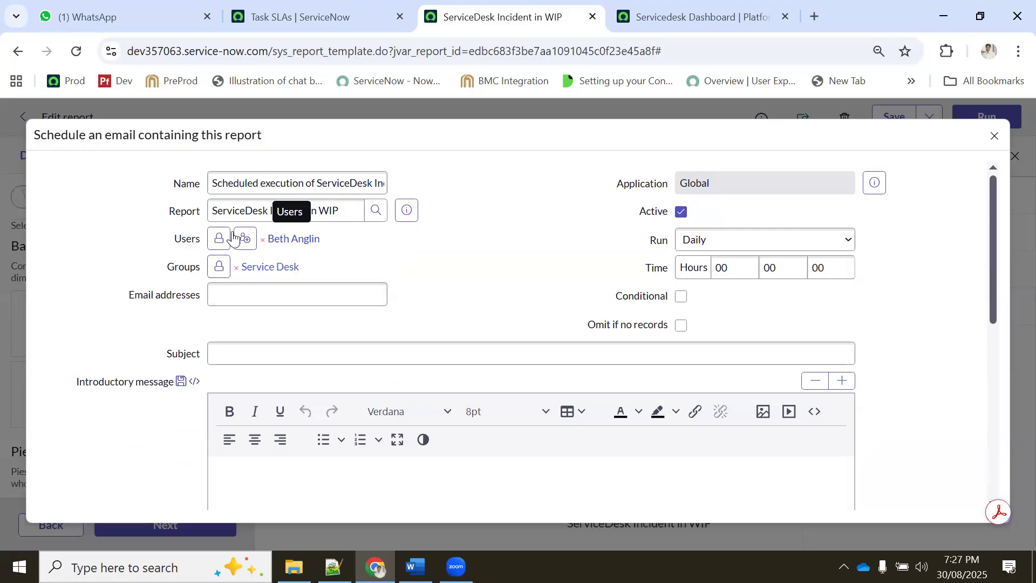
- Enter the recipient's email address and add it to the Users list of the scheduled email
click(219, 239)
click(238, 393)
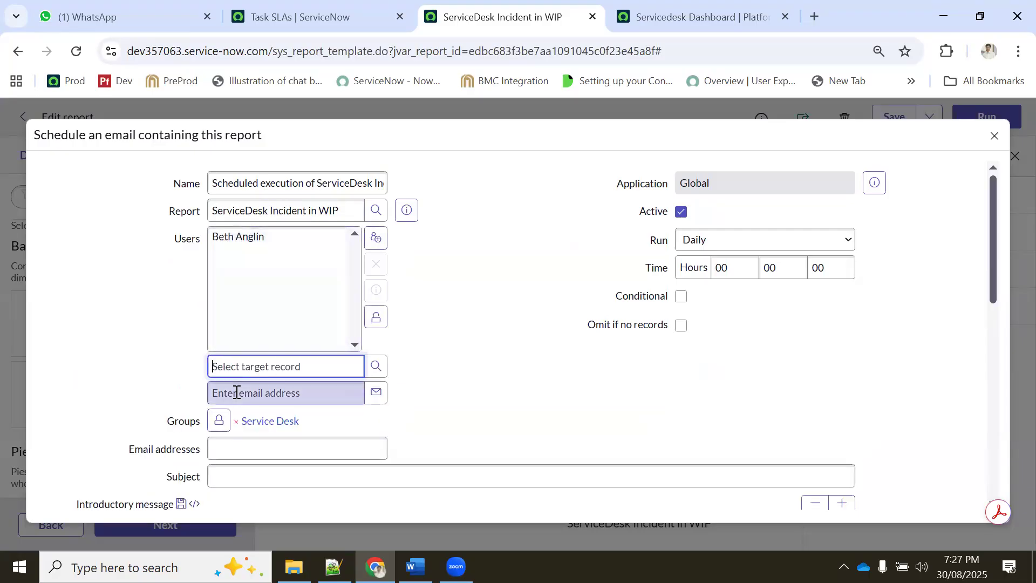
click(333, 423)
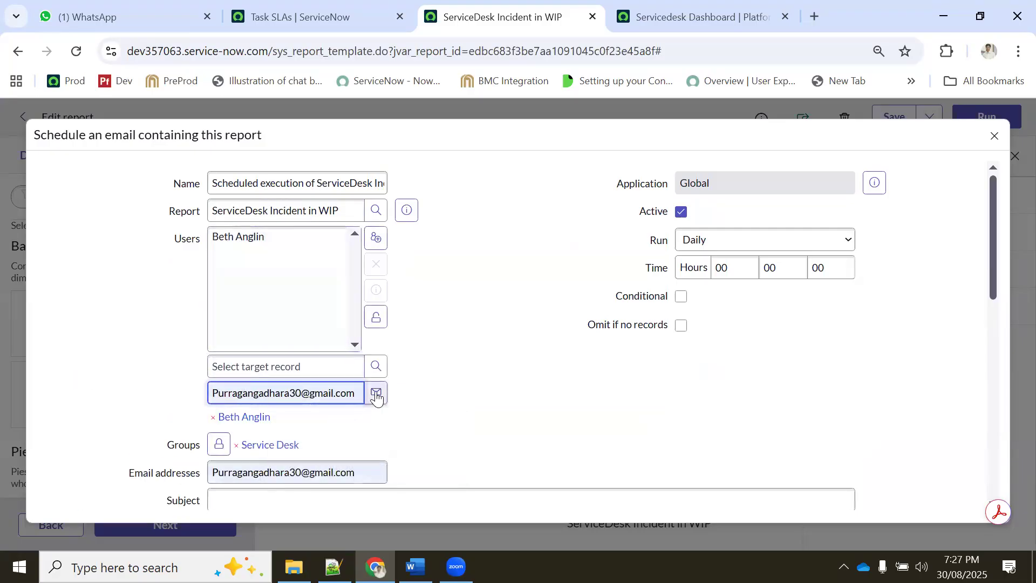
click(376, 392)
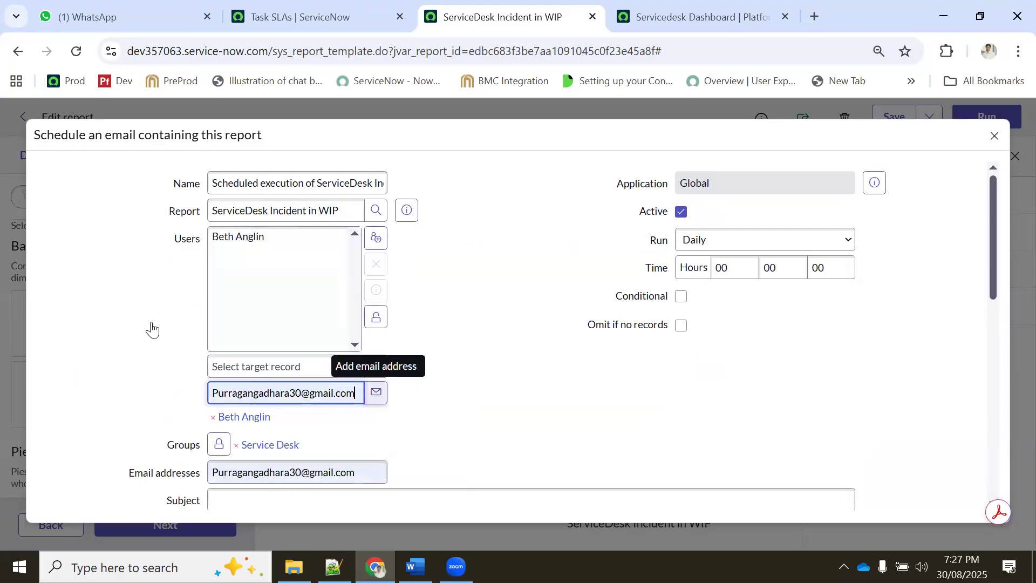
click(376, 317)
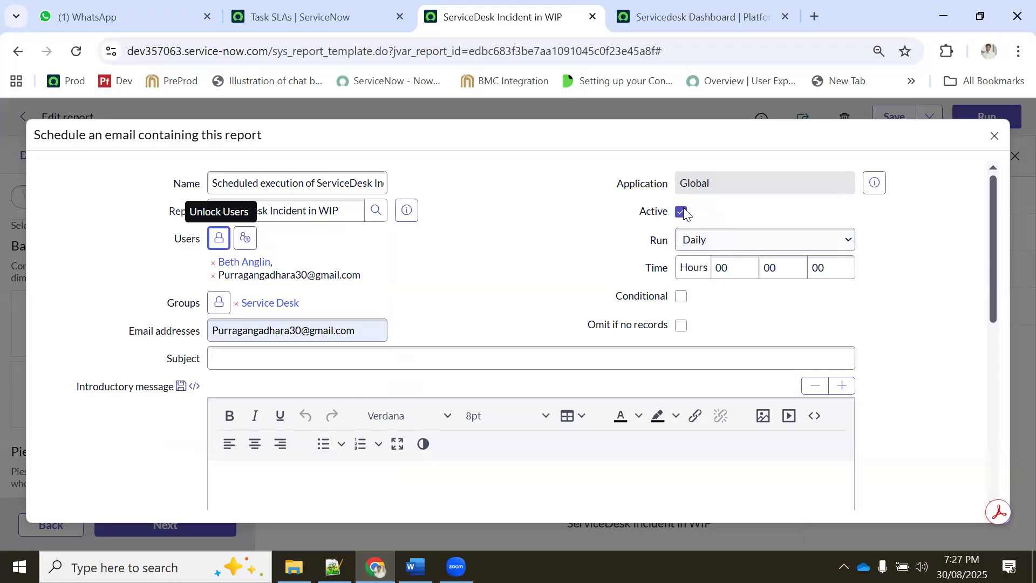
- Choose Daily as the schedule's run frequency and set the hour to 09
click(708, 244)
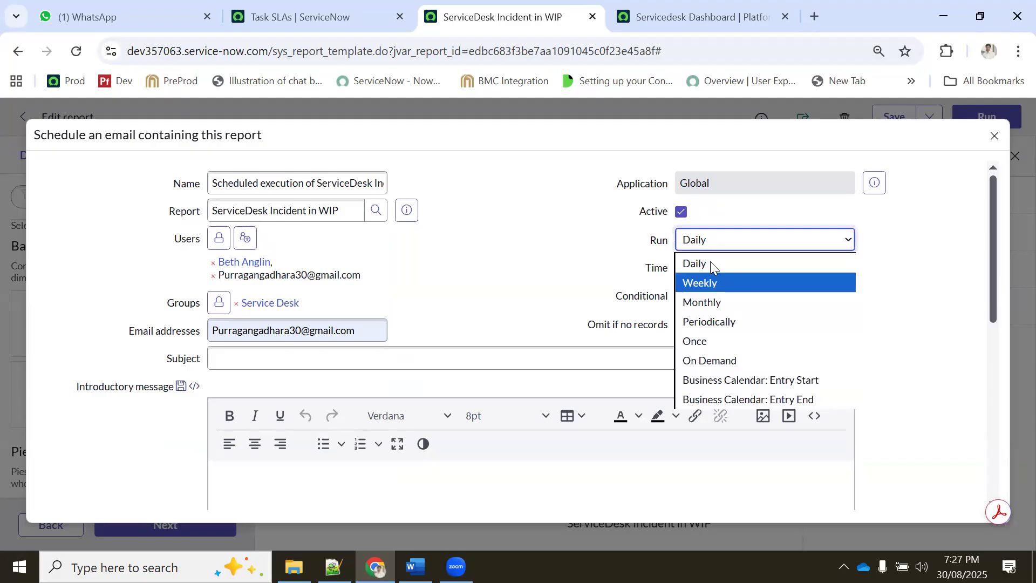
click(710, 262)
click(783, 262)
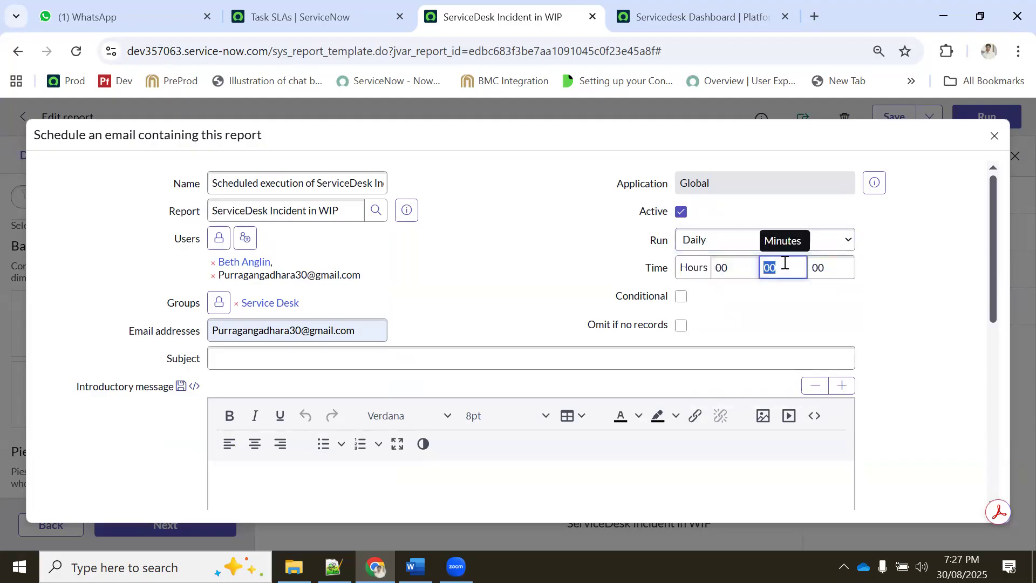
click(828, 268)
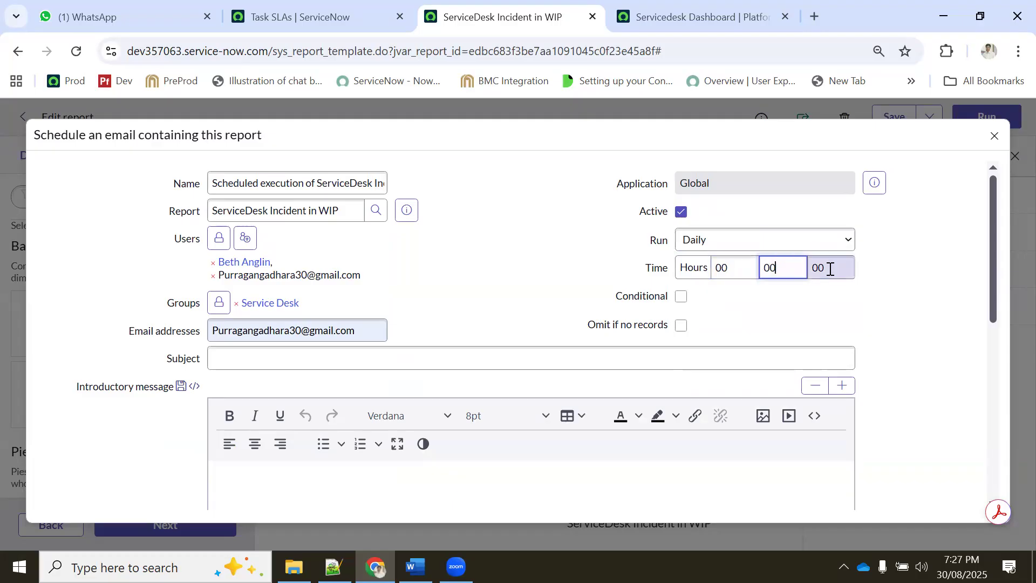
click(739, 264)
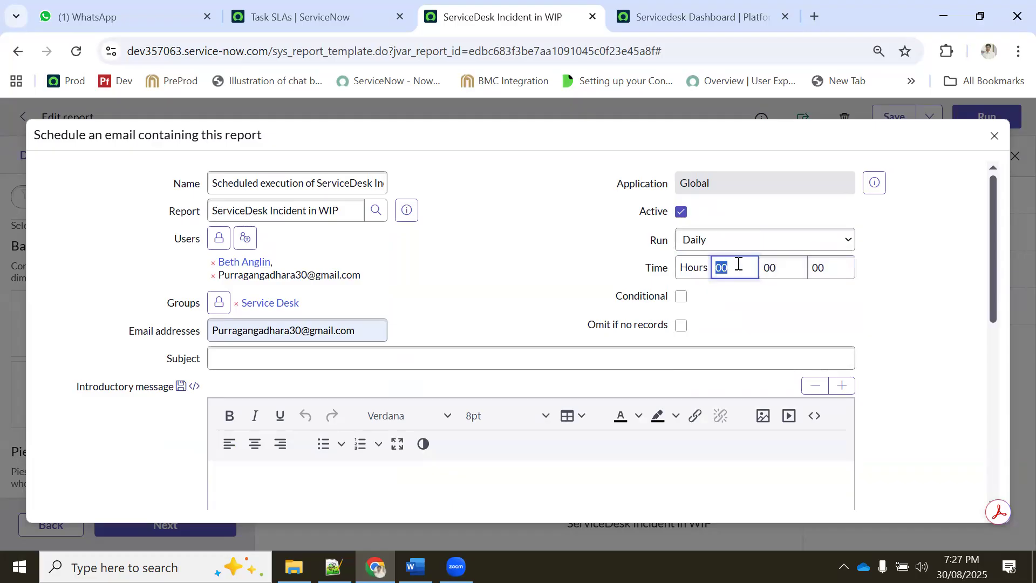
text(09)
click(892, 293)
- Change the schedule to run weekly on Monday
click(720, 239)
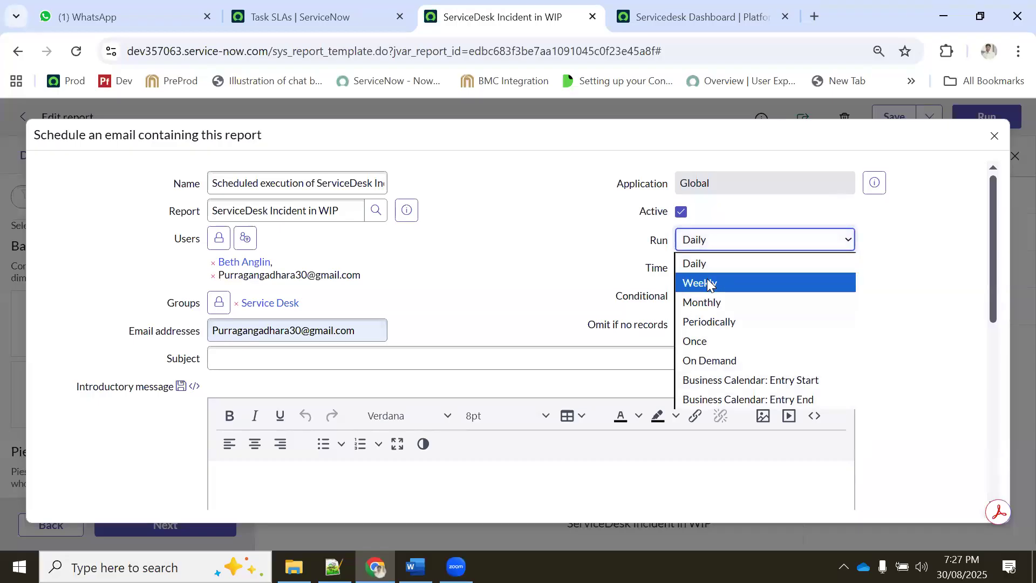
click(709, 284)
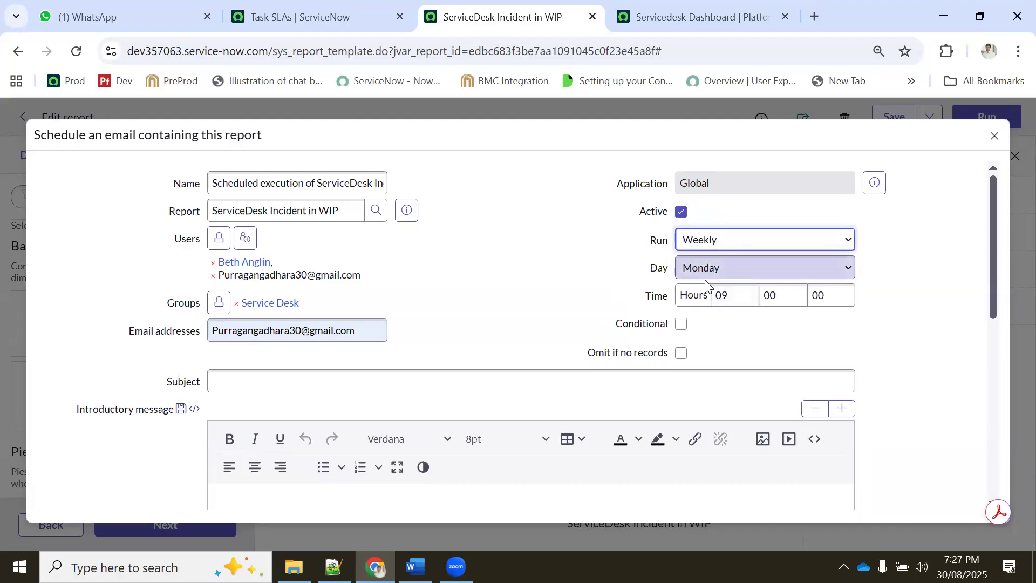
click(705, 272)
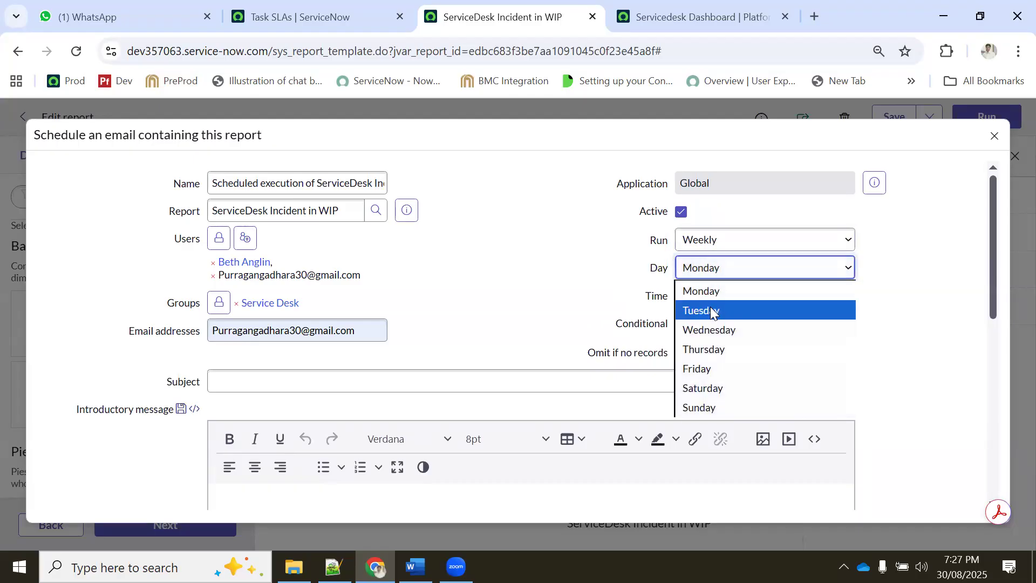
click(713, 291)
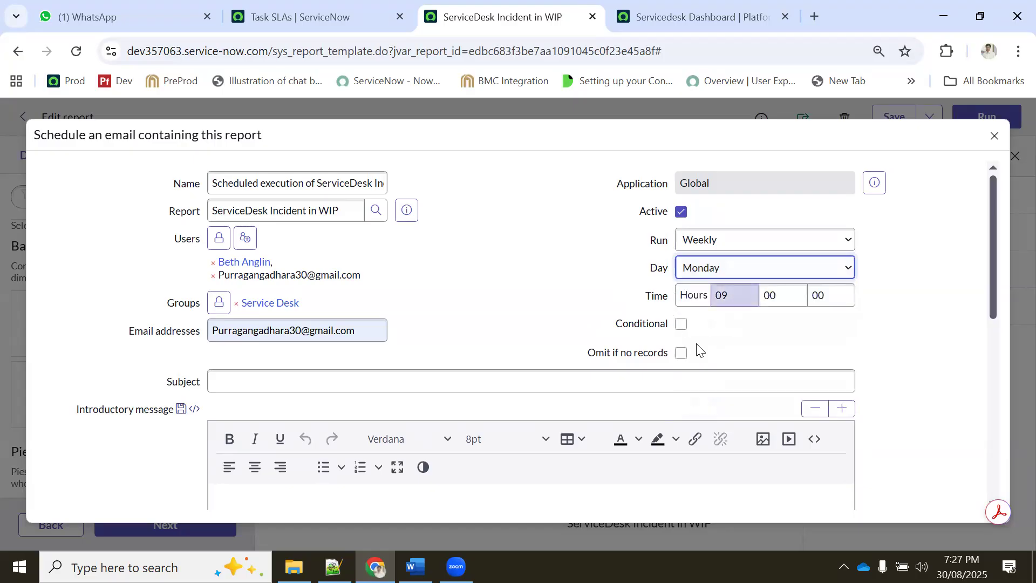
click(730, 296)
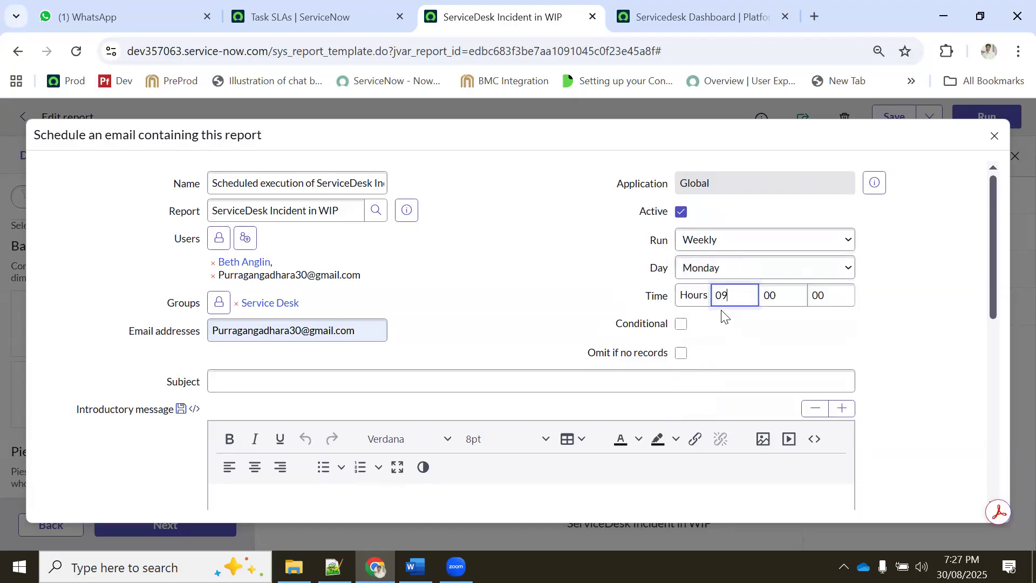
- Set the scheduled email to run monthly on day 10
click(713, 243)
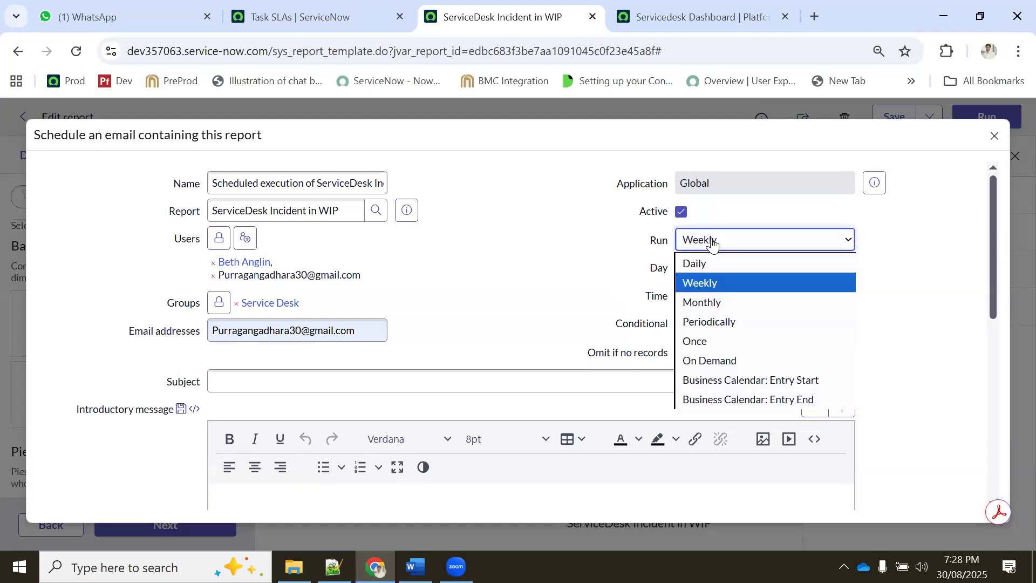
click(699, 307)
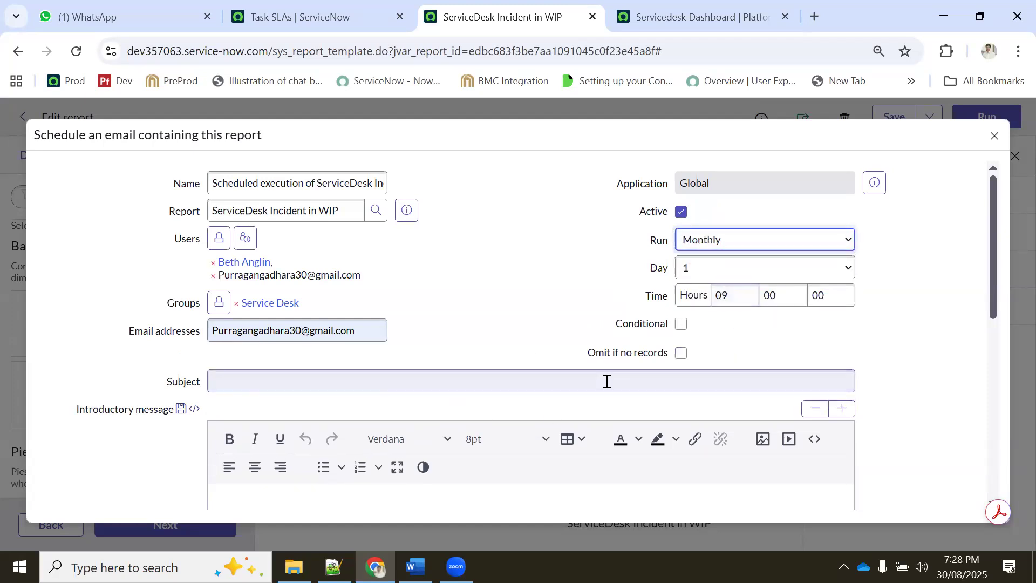
click(692, 270)
click(693, 466)
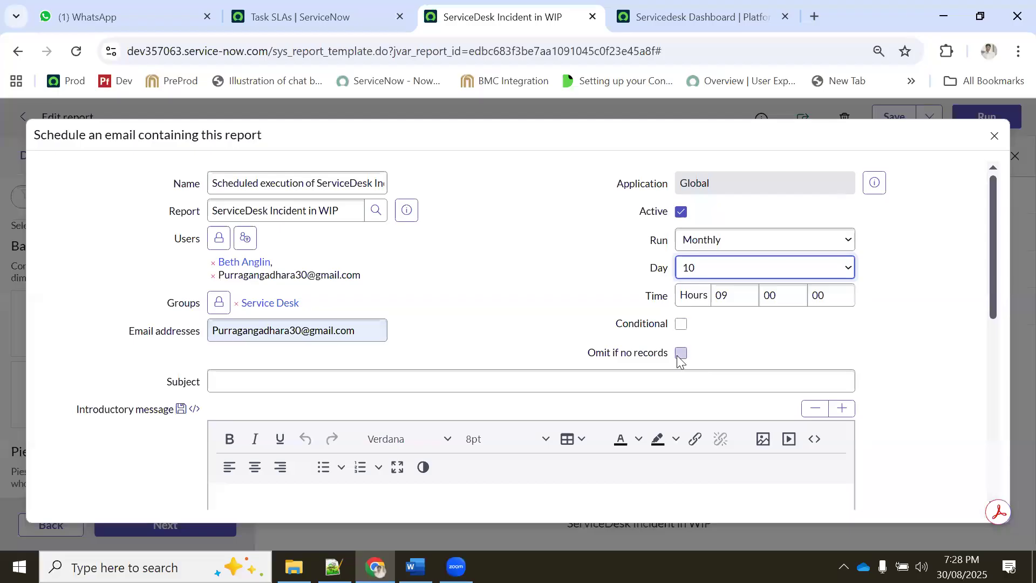
- Enable the Conditional option to look over the condition script field, and turn the option off again
click(681, 324)
scroll(559, 331, down, 4)
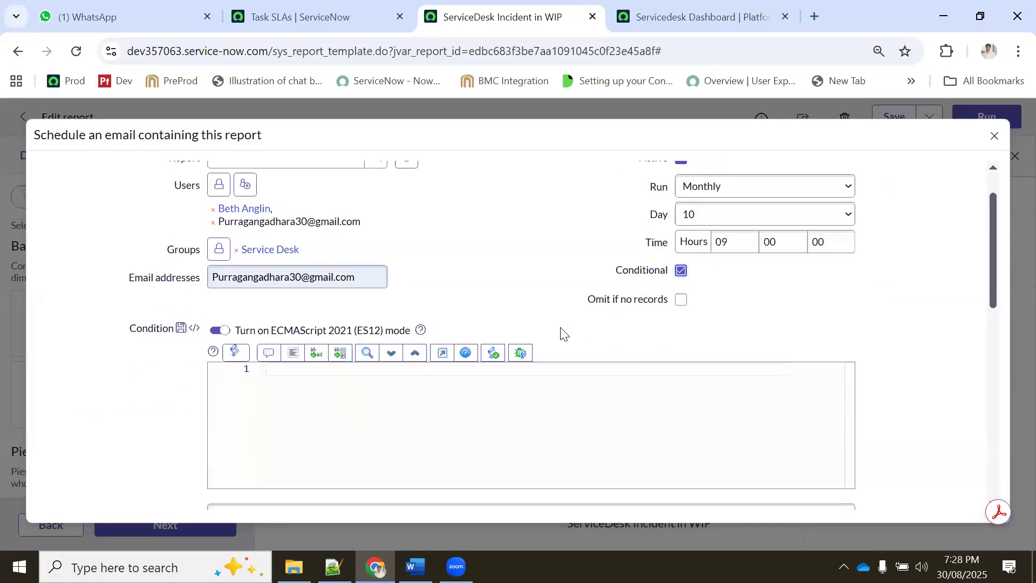
scroll(537, 329, up, 3)
scroll(289, 308, down, 4)
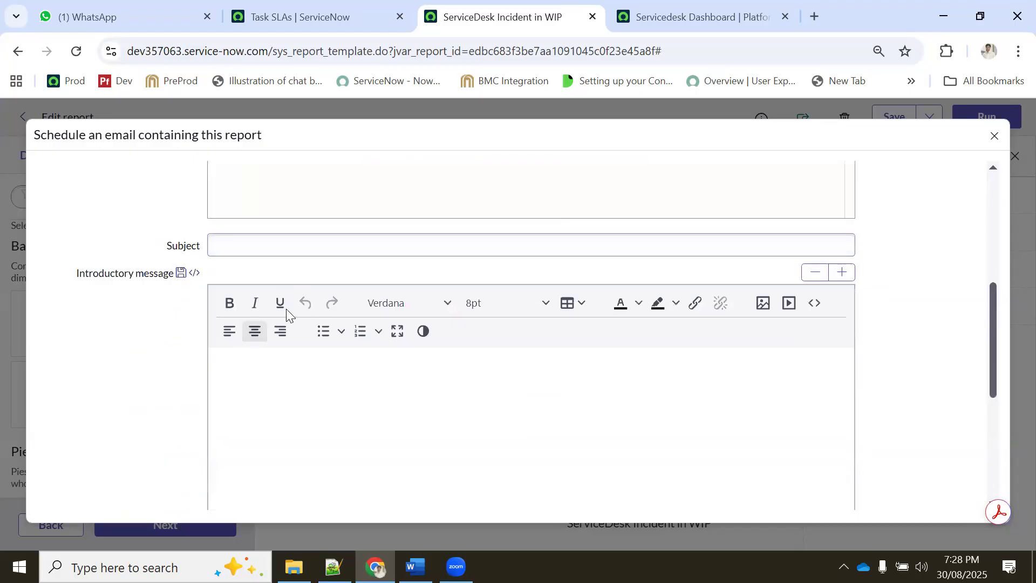
scroll(278, 327, up, 3)
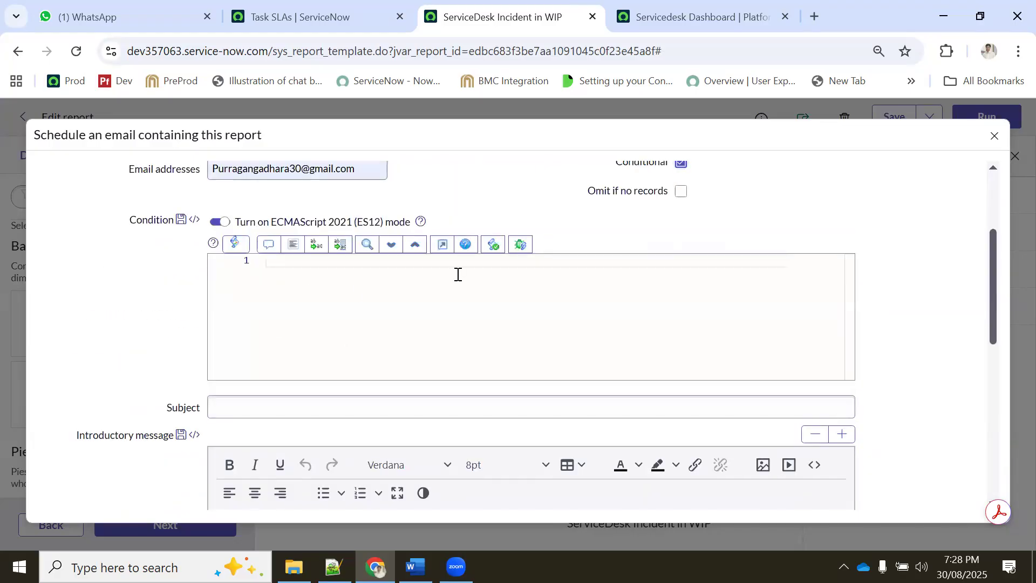
scroll(697, 254, up, 3)
click(681, 324)
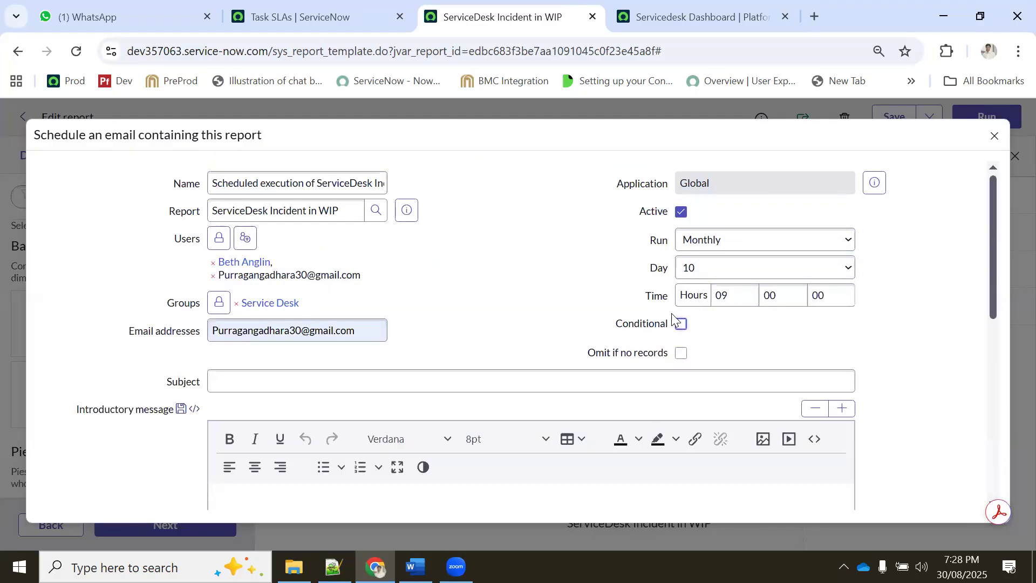
- Enable the option that omits the scheduled email if there are no records
click(682, 355)
- Open the record of the ServiceDesk Incident in WIP report in a new tab and view the report
click(327, 210)
drag(331, 208, 209, 206)
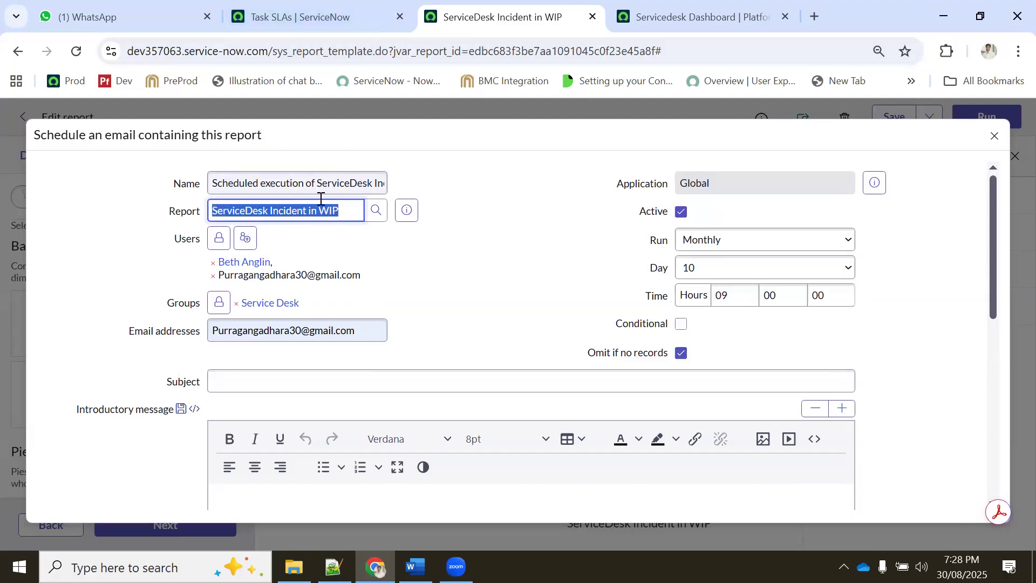
click(317, 15)
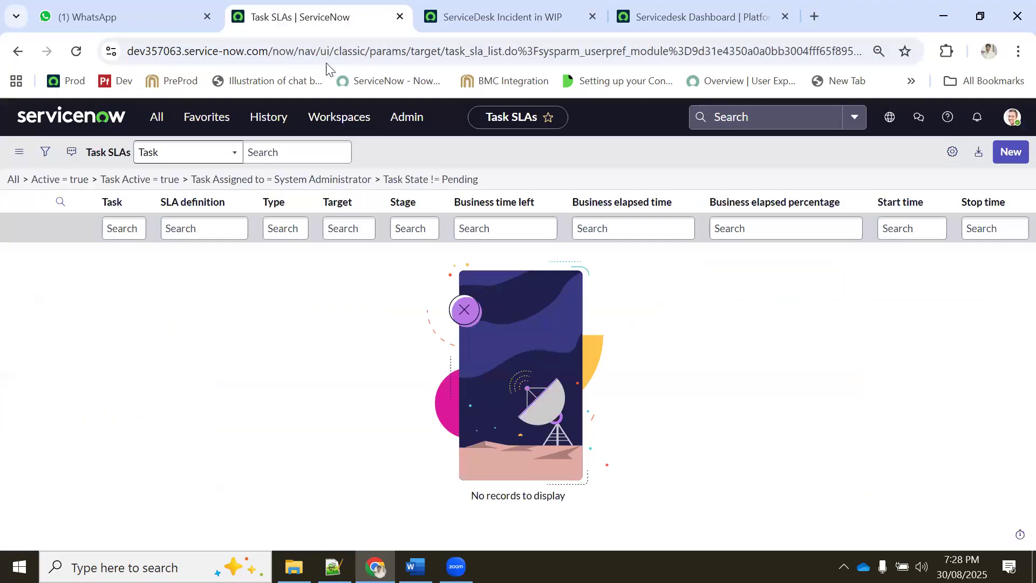
click(494, 16)
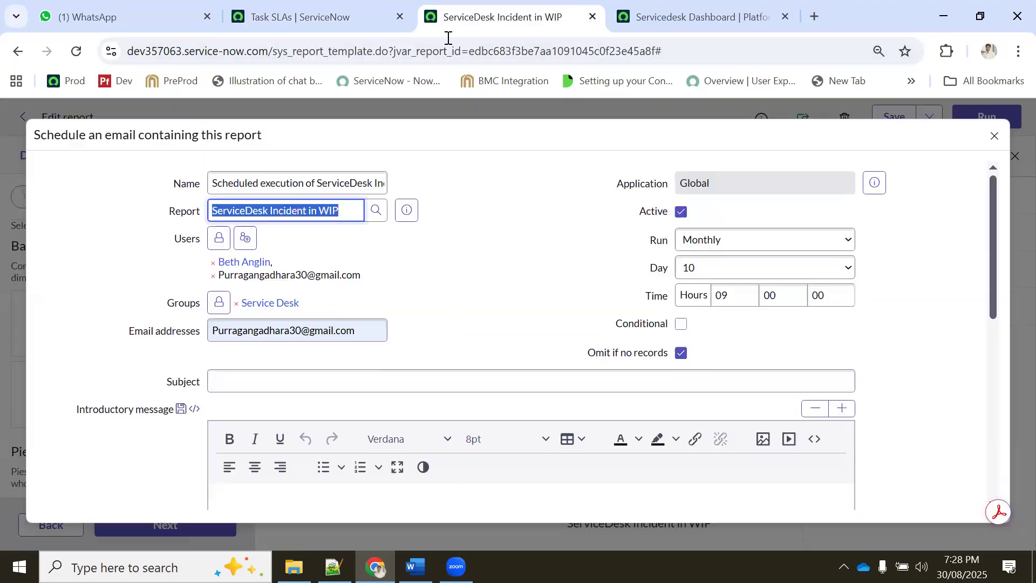
click(407, 210)
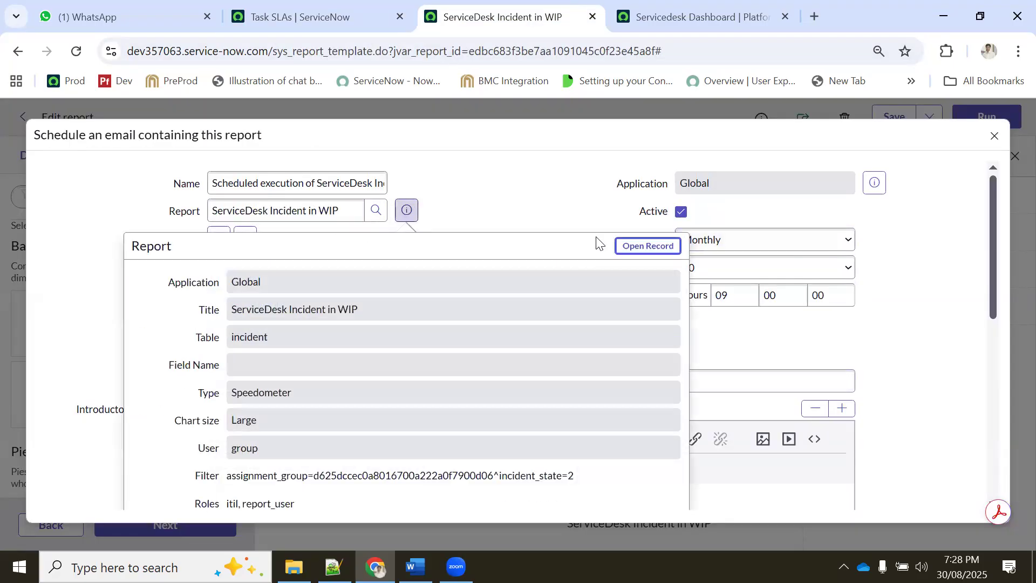
ctrl+click(636, 246)
click(583, 25)
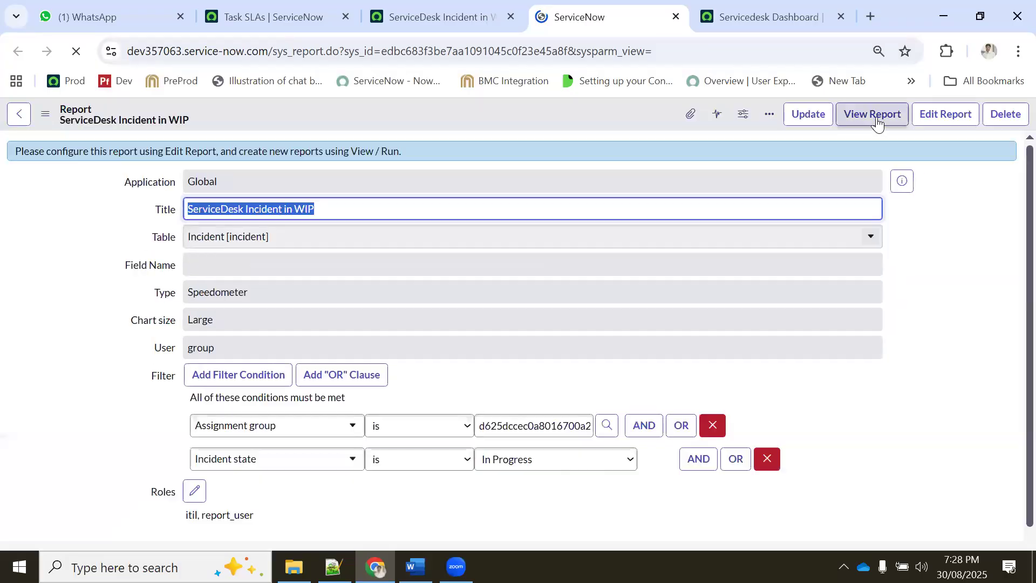
click(875, 114)
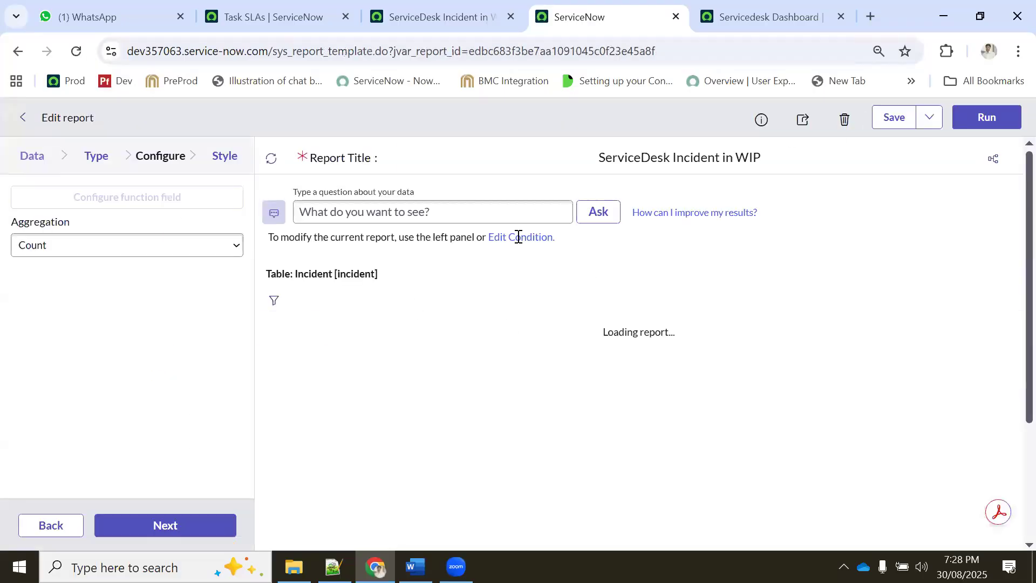
- Change the report's Incident state filter condition to New and run the report
scroll(664, 376, down, 3)
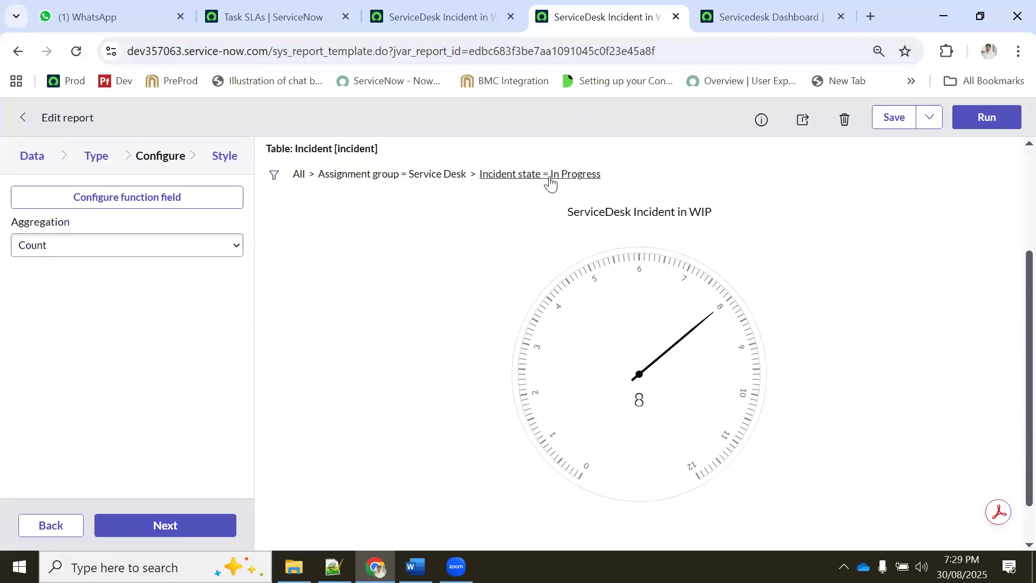
click(273, 175)
click(731, 318)
click(714, 328)
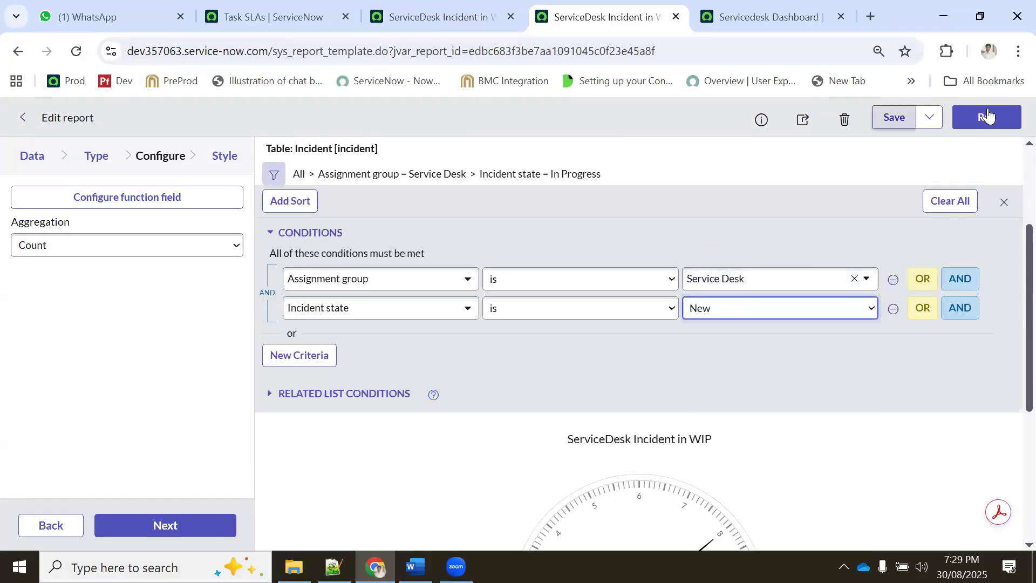
click(986, 118)
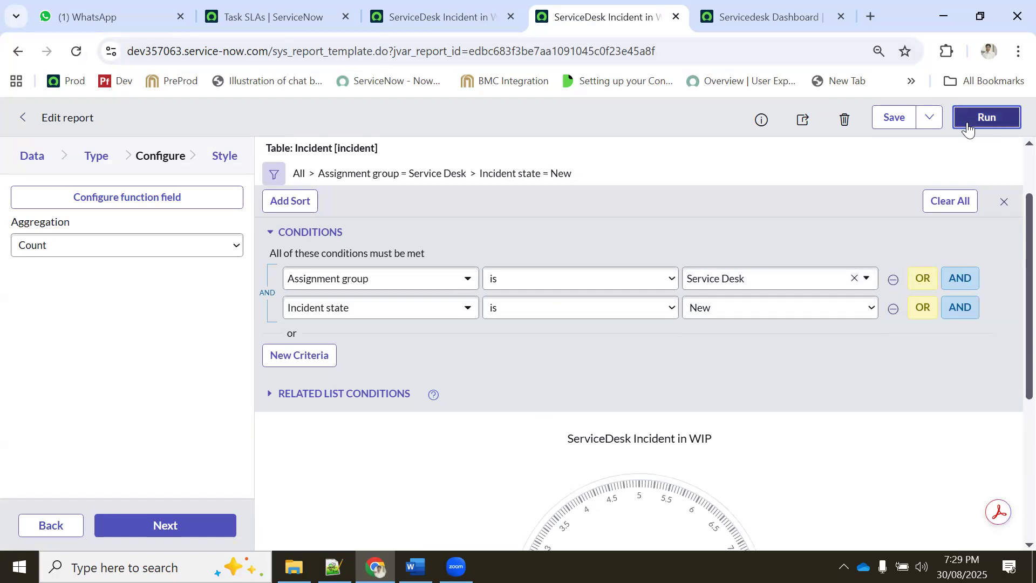
- View the filtered report's chart, return to the email scheduling form and close the report preview
scroll(837, 205, down, 3)
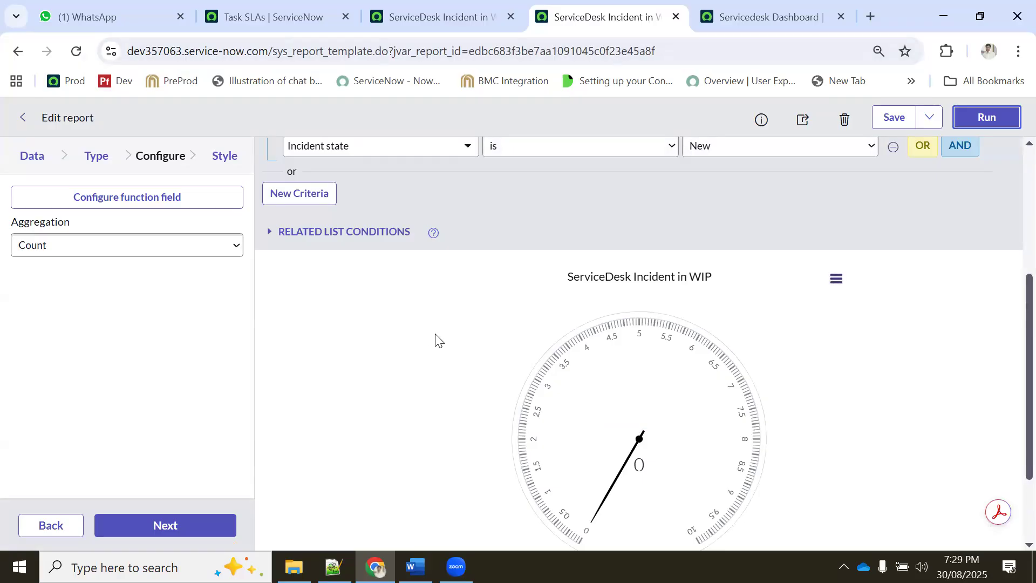
click(465, 15)
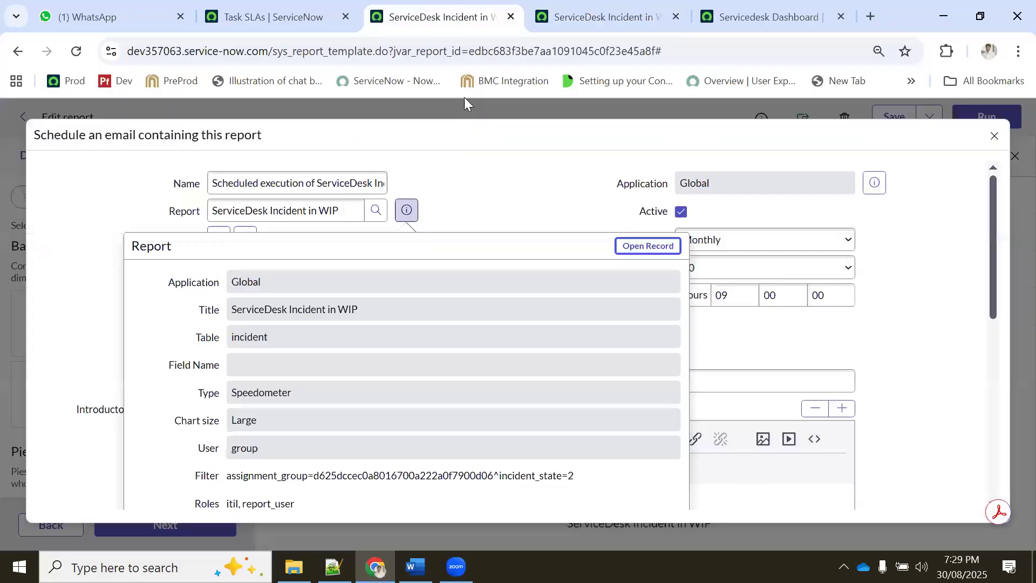
click(841, 333)
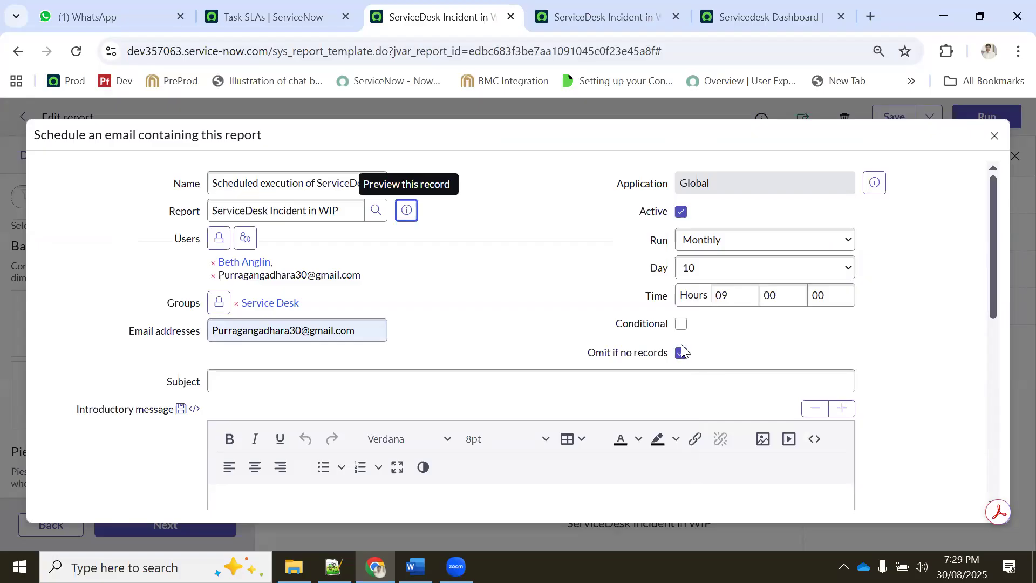
- Fill in the email subject as "ServiceDesk Incident in Inprogress tickets", reusing the report name for its beginning
click(259, 376)
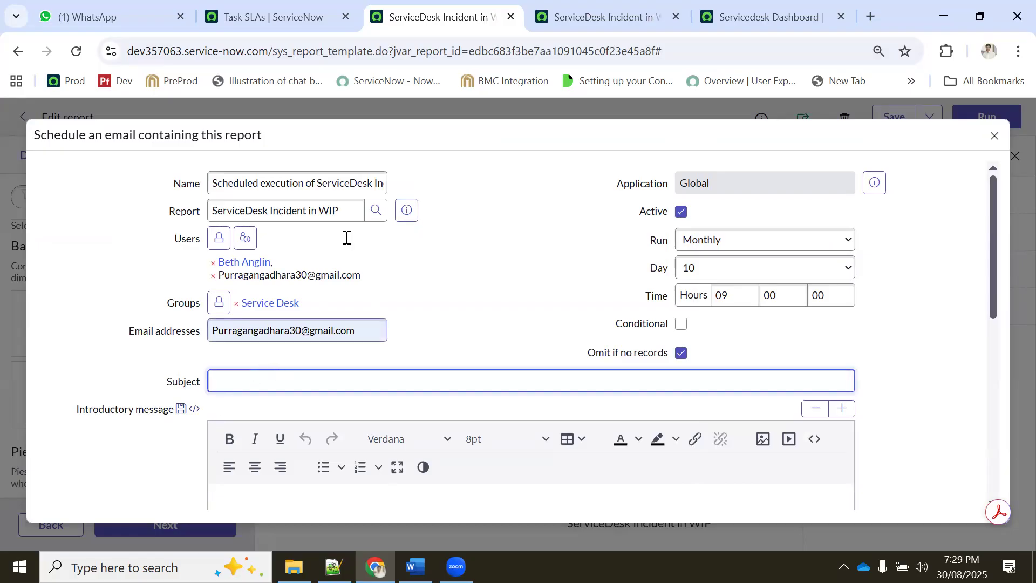
drag(343, 212, 215, 211)
key(ctrl+c)
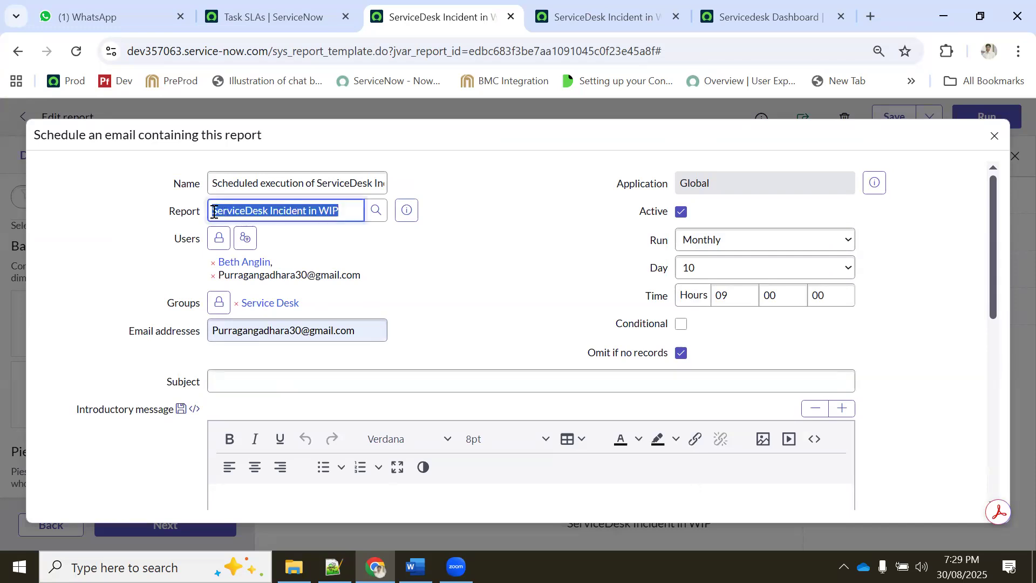
click(402, 381)
key(ctrl+v)
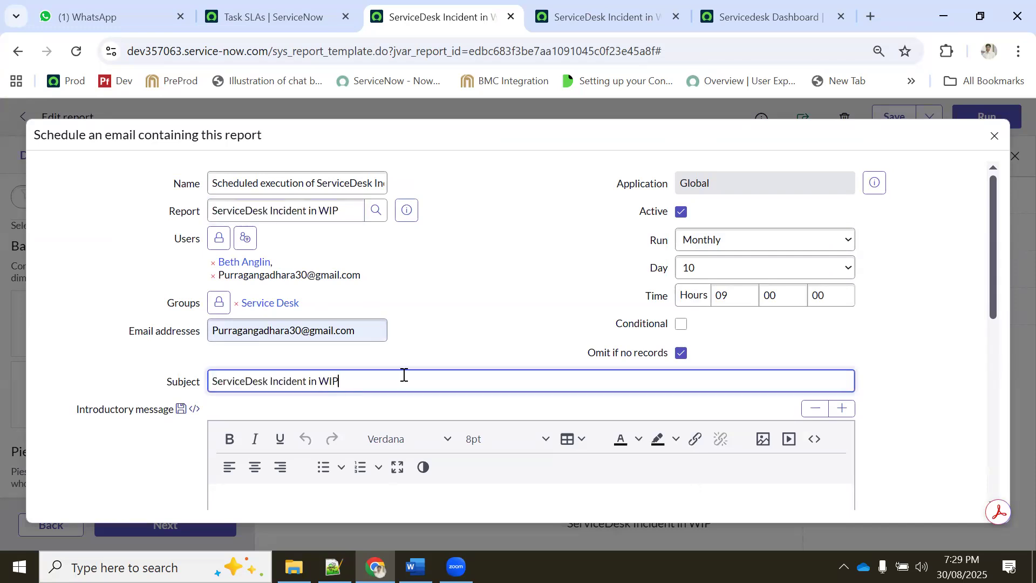
key(ctrl+shift+Left)
text(Inprogress tickets)
- Copy the subject text "ServiceDesk Incident in Inprogress tickets" into the introductory message body
scroll(388, 324, down, 3)
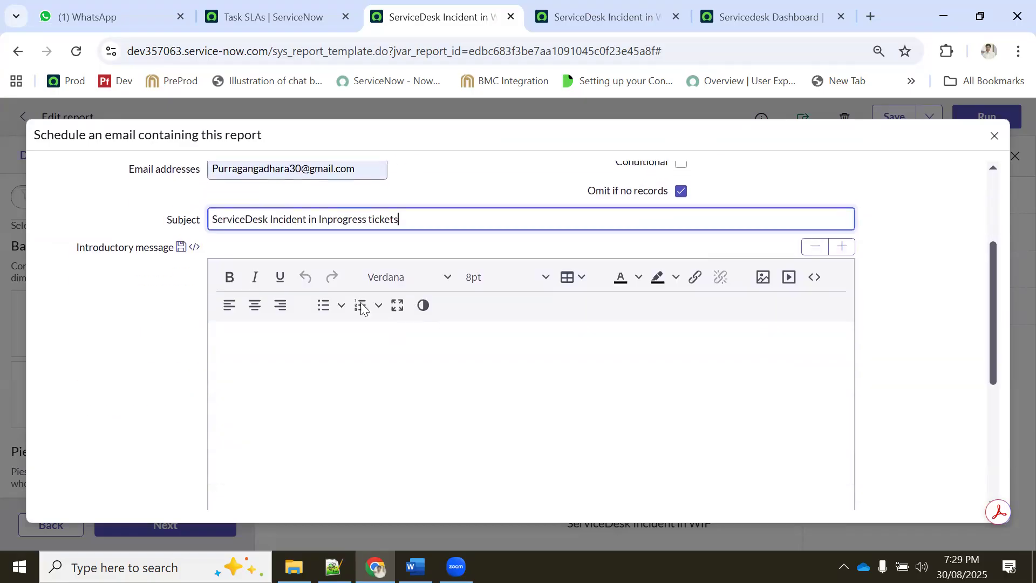
key(ctrl+a)
key(ctrl+c)
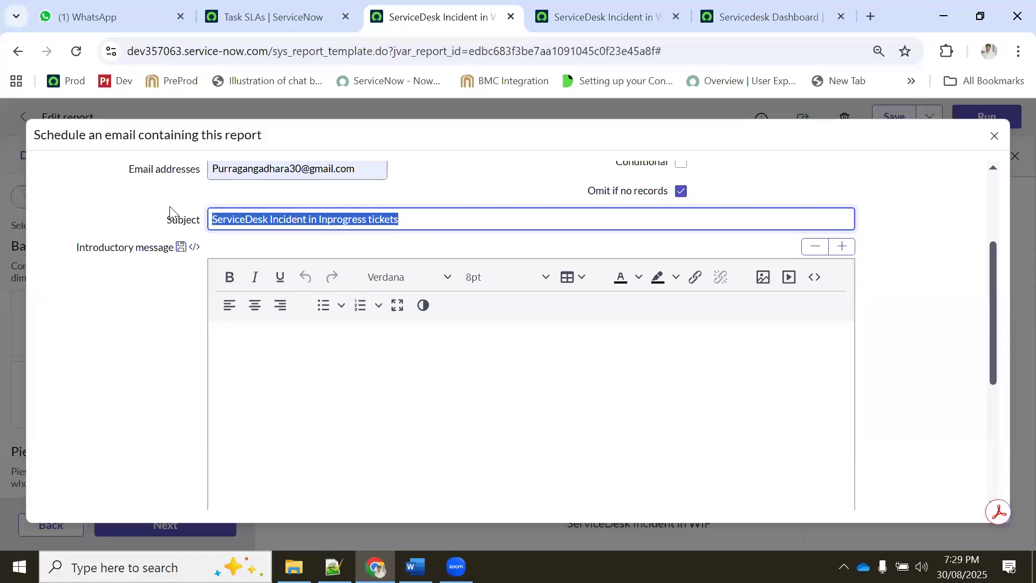
click(284, 339)
key(ctrl+v)
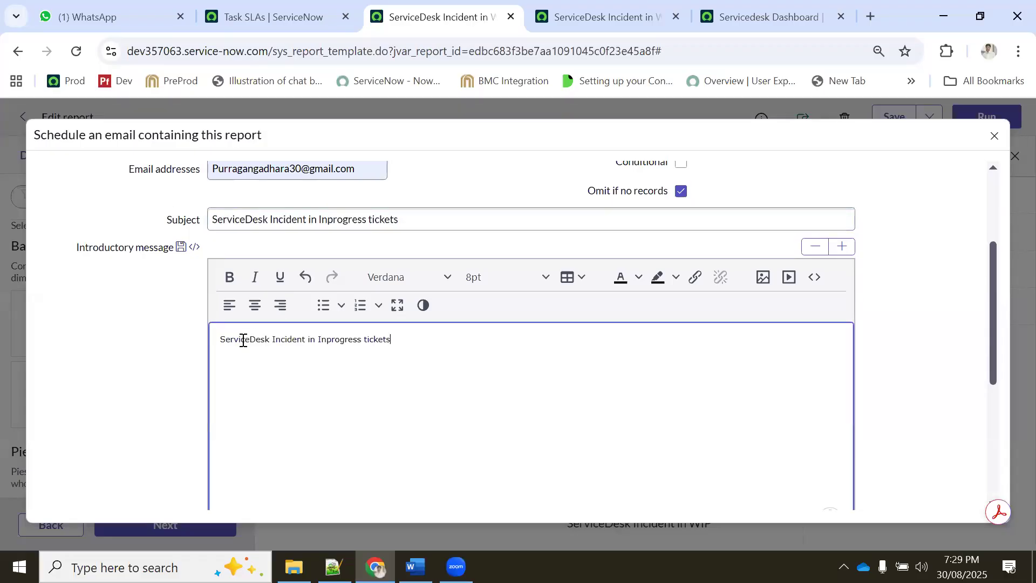
- Begin the introductory message with "Hi team,", put "Please find" before the report line, and correct "Inprogress" to "In Progress"
click(228, 340)
text(Hi team,)
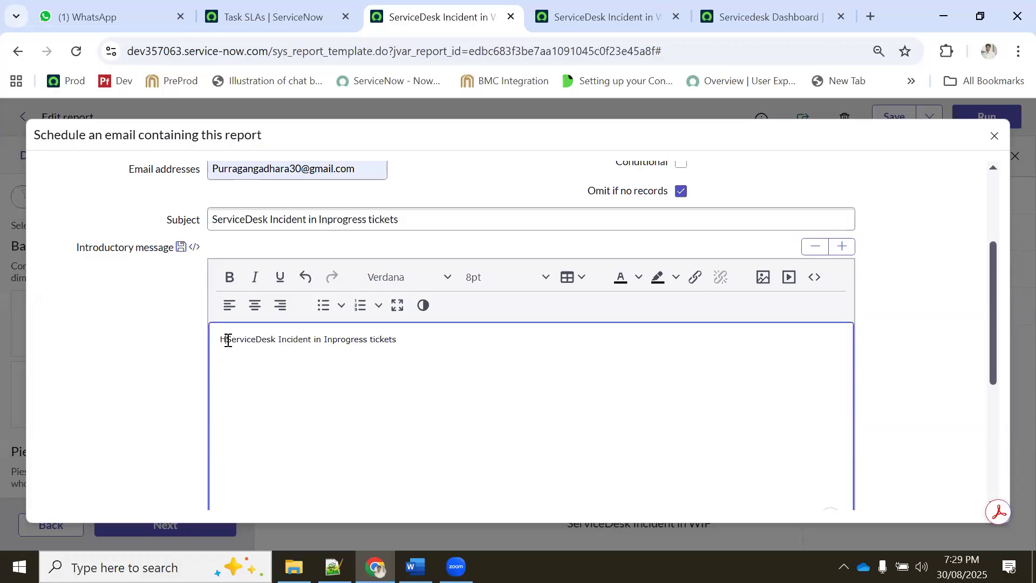
key(Return)
key(Return)
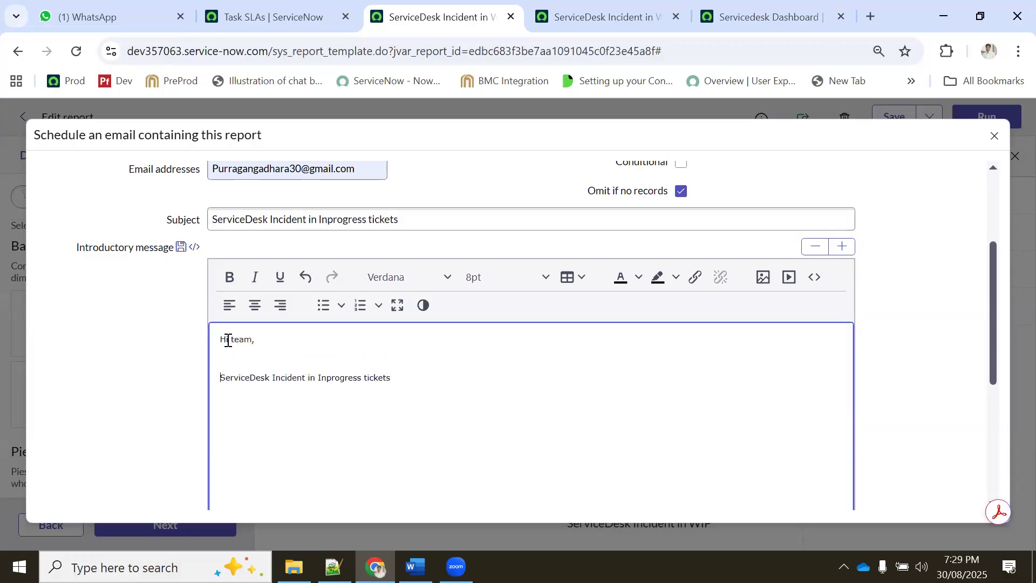
text(Please find)
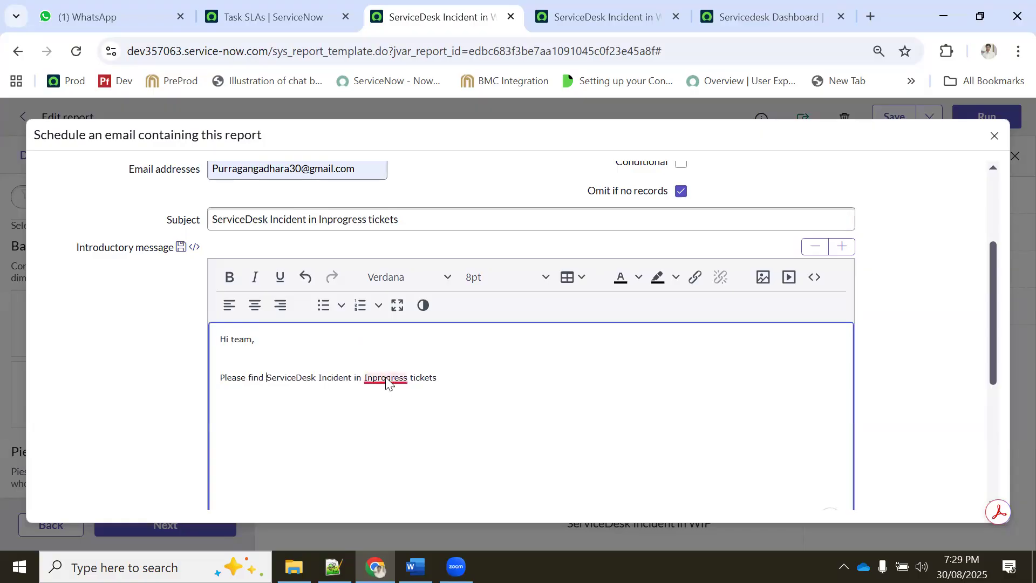
mouse_move(386, 380)
click(377, 416)
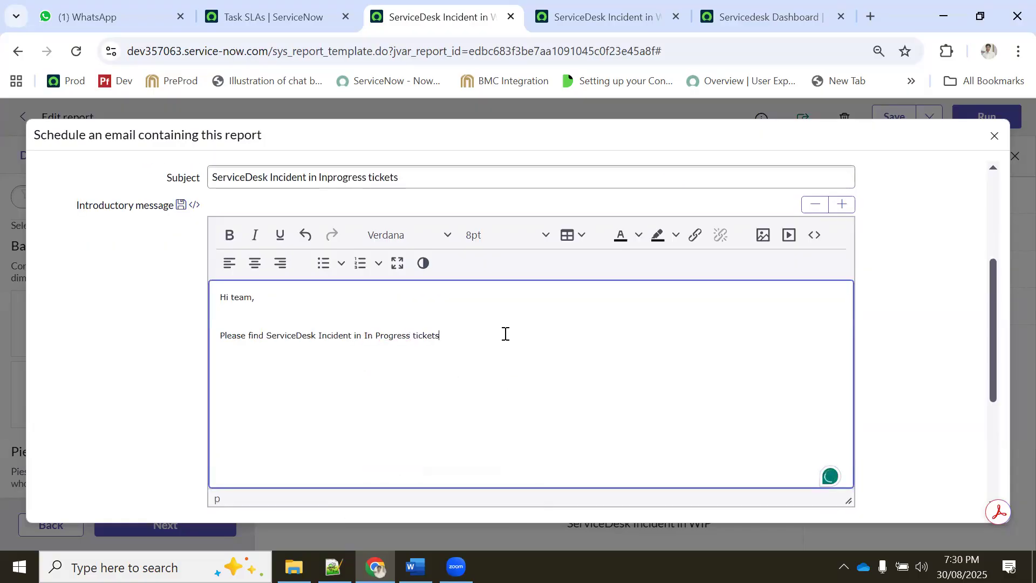
- Sign off the introductory message with "Thanks" and "Servicedesk", and capitalise "Team" in the greeting
key(Return)
text(T)
scroll(365, 299, down, 4)
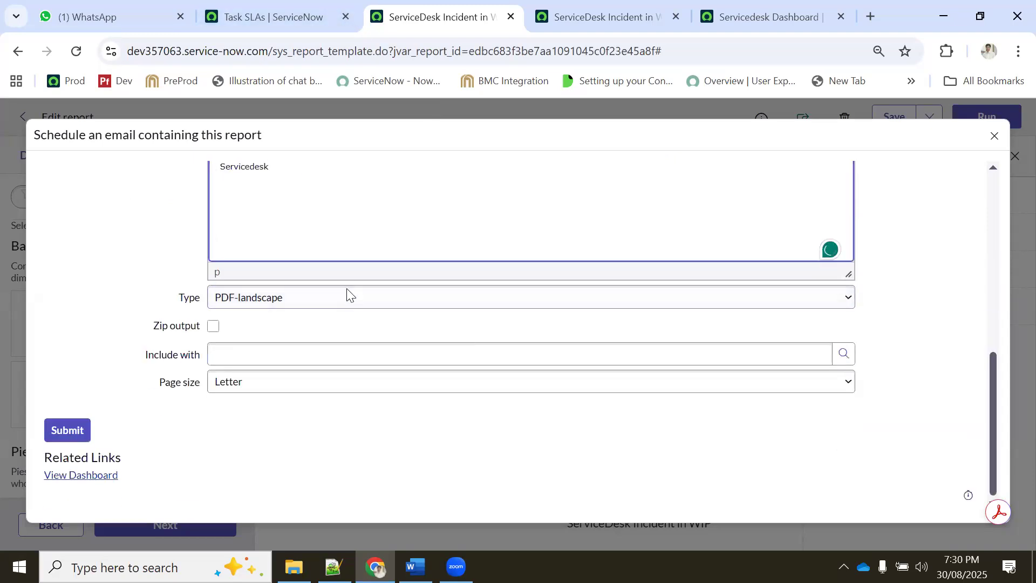
scroll(347, 293, up, 5)
scroll(378, 365, down, 3)
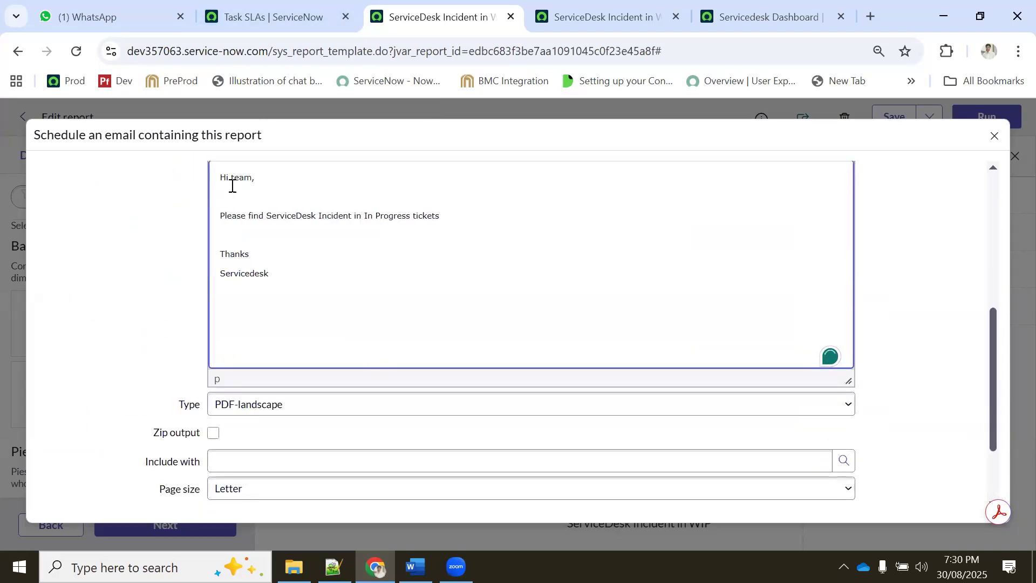
text(T)
click(509, 215)
scroll(530, 252, up, 6)
scroll(379, 387, down, 6)
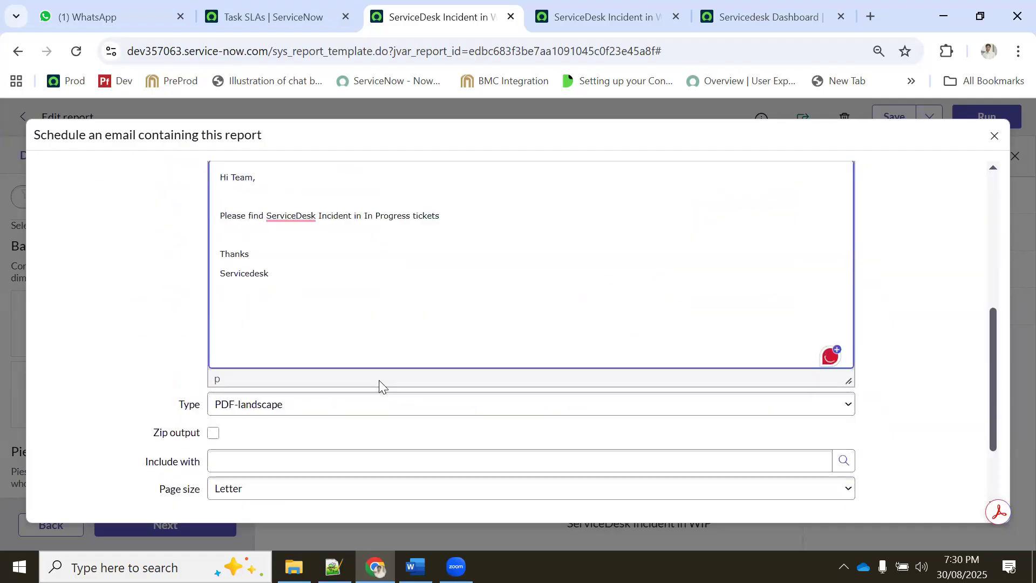
- Look over the output type options for the scheduled email and compare them with the report's chart in the other tab
click(248, 408)
scroll(248, 409, down, 2)
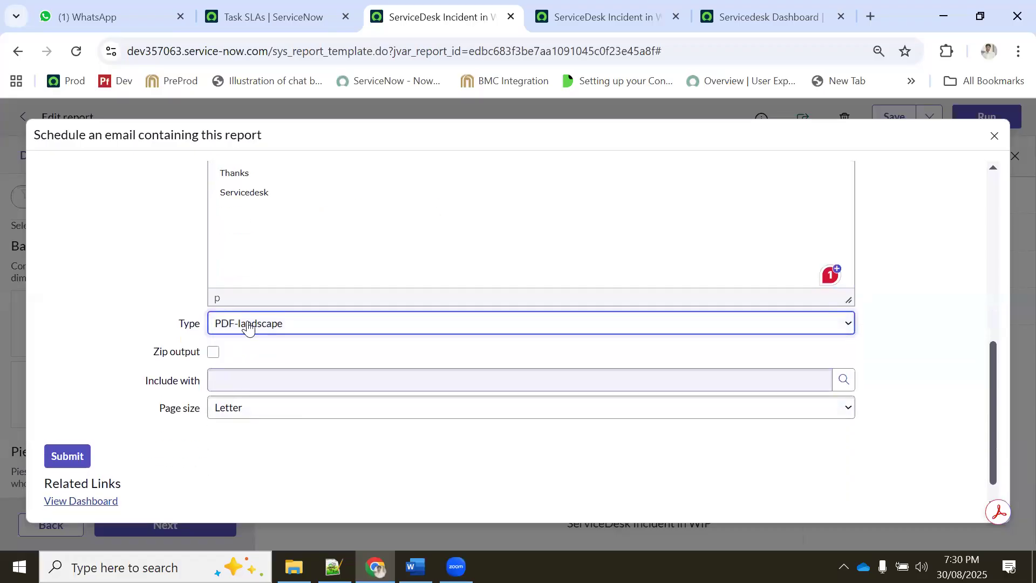
click(247, 323)
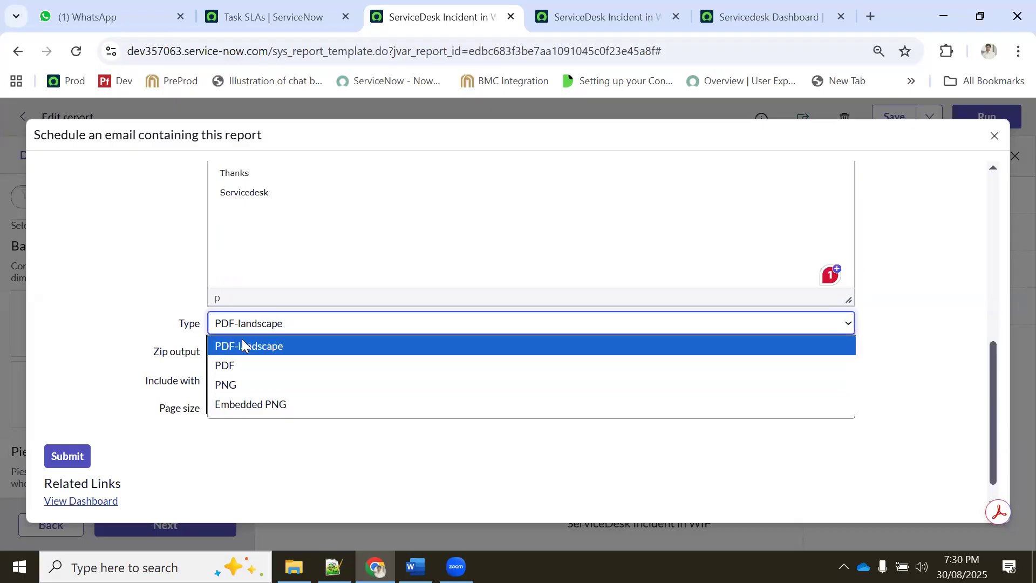
click(312, 11)
click(562, 13)
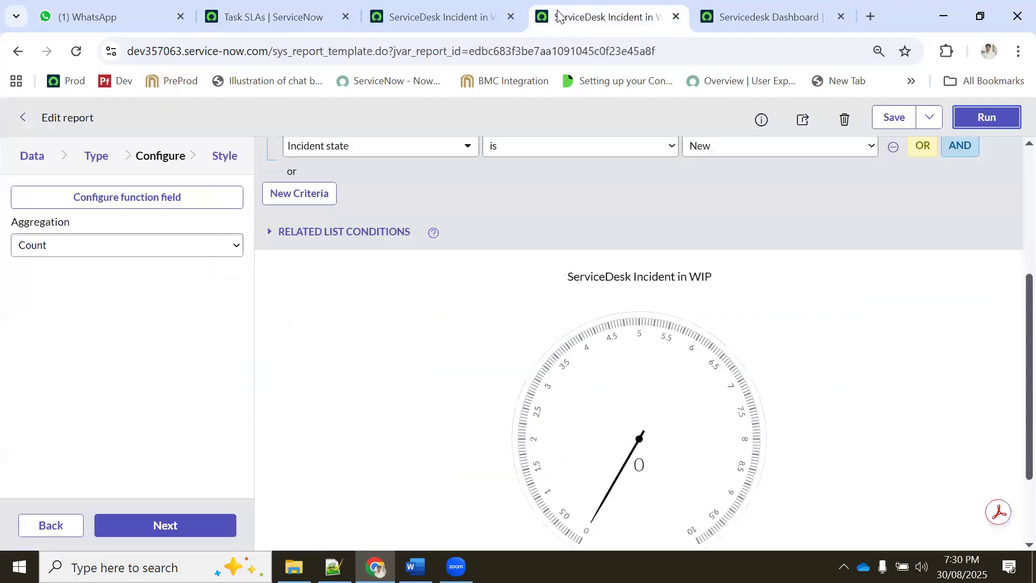
scroll(671, 381, up, 3)
scroll(594, 423, down, 3)
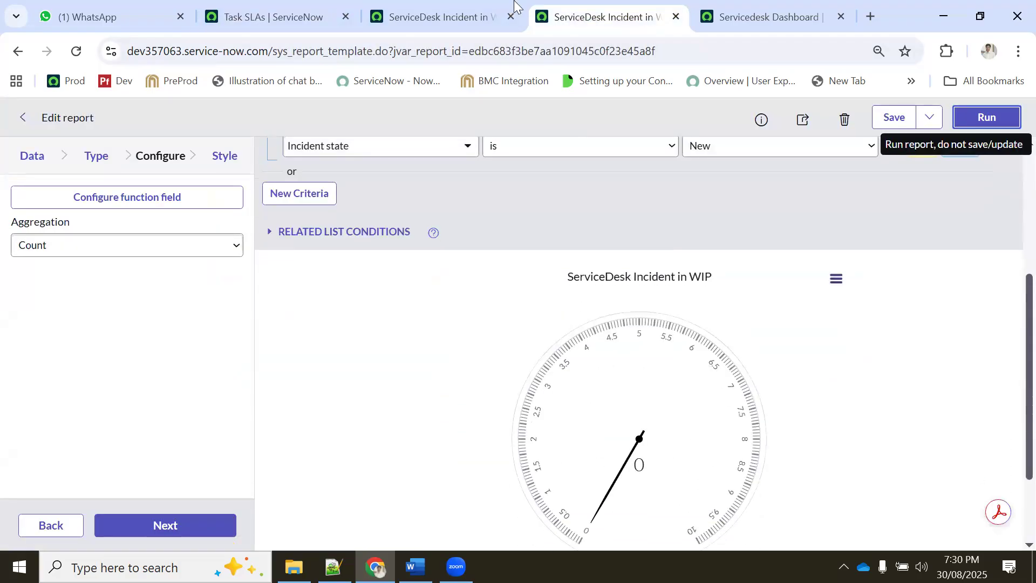
click(411, 16)
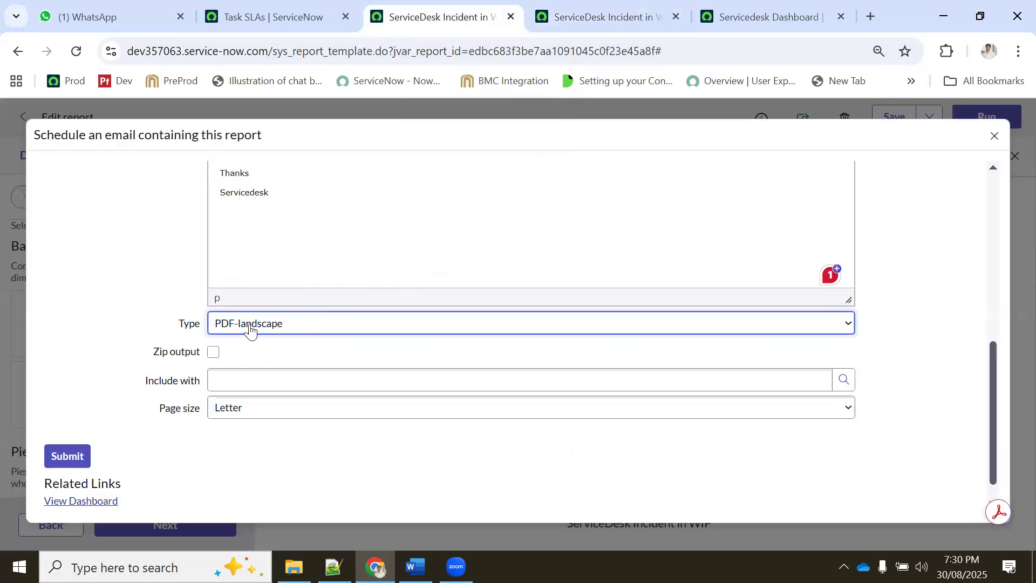
- Review the output type choices and select PDF-landscape for the emailed report
click(250, 325)
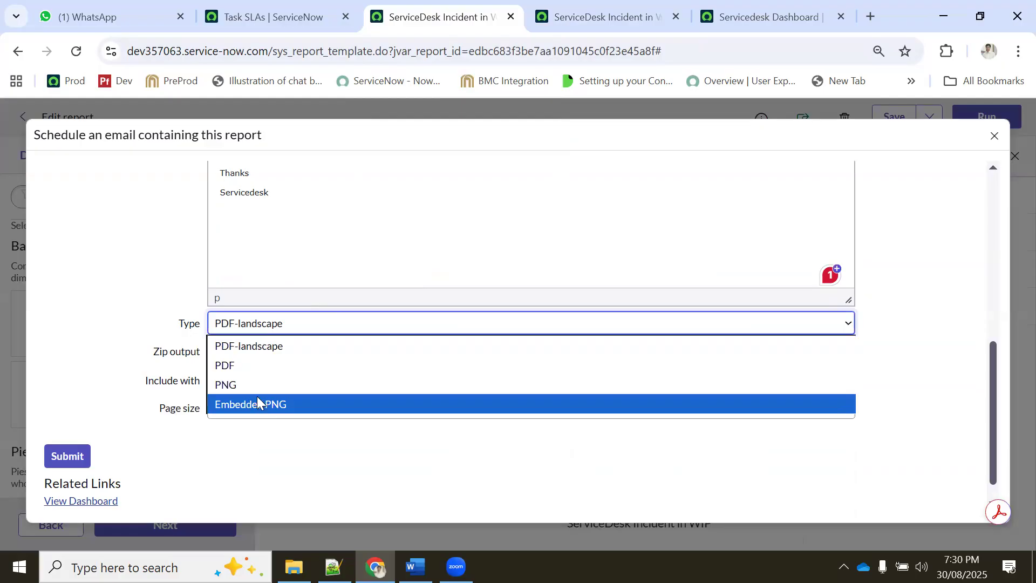
click(199, 482)
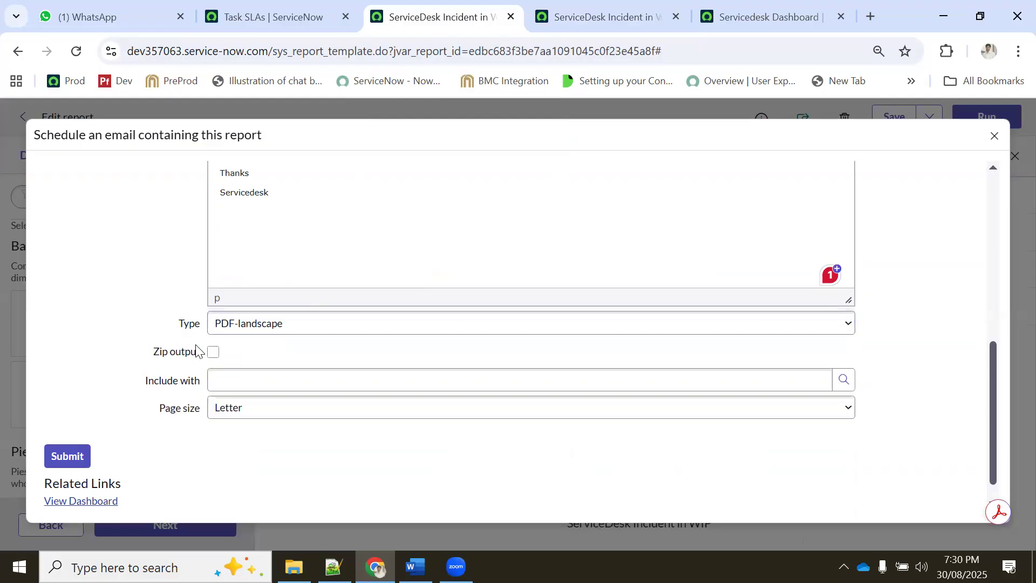
click(233, 331)
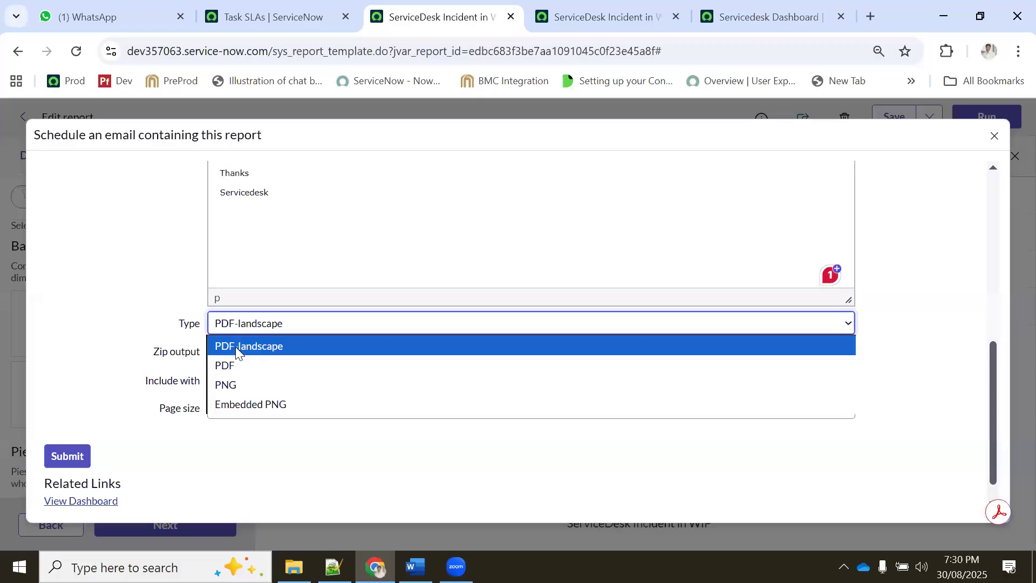
click(235, 346)
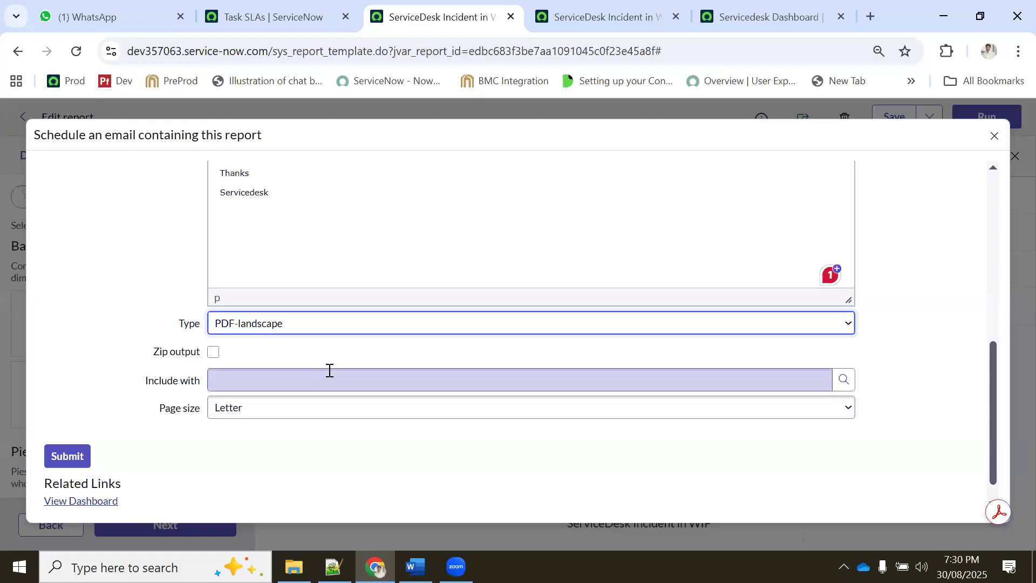
- Set the page size to A4 and enable zipped output for the emailed report
click(253, 412)
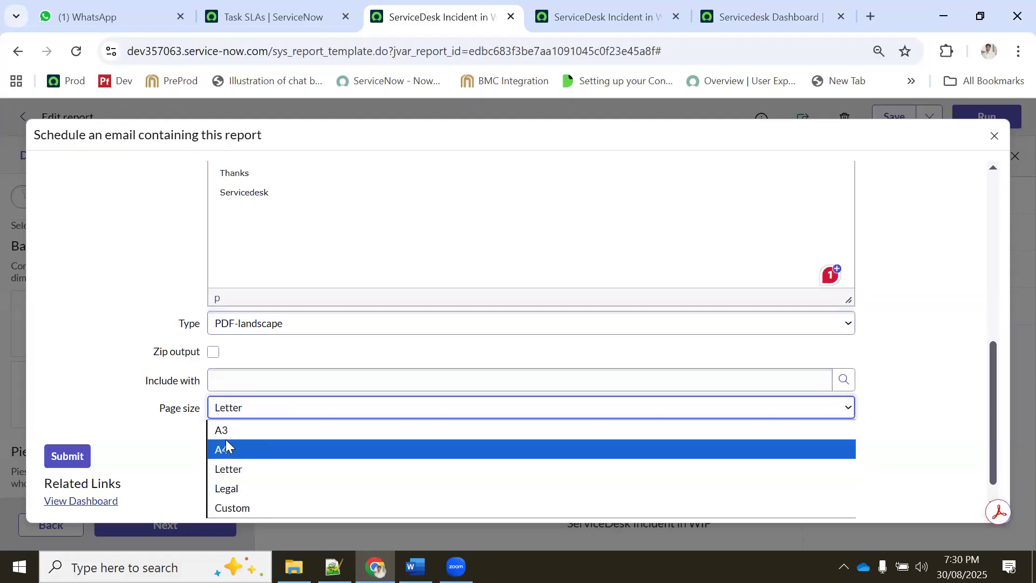
click(226, 448)
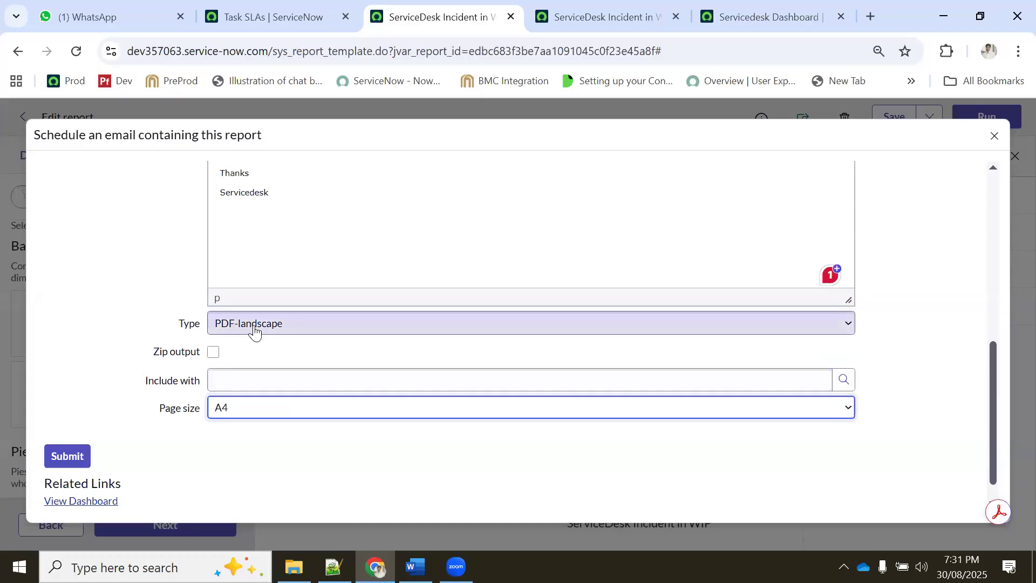
click(212, 349)
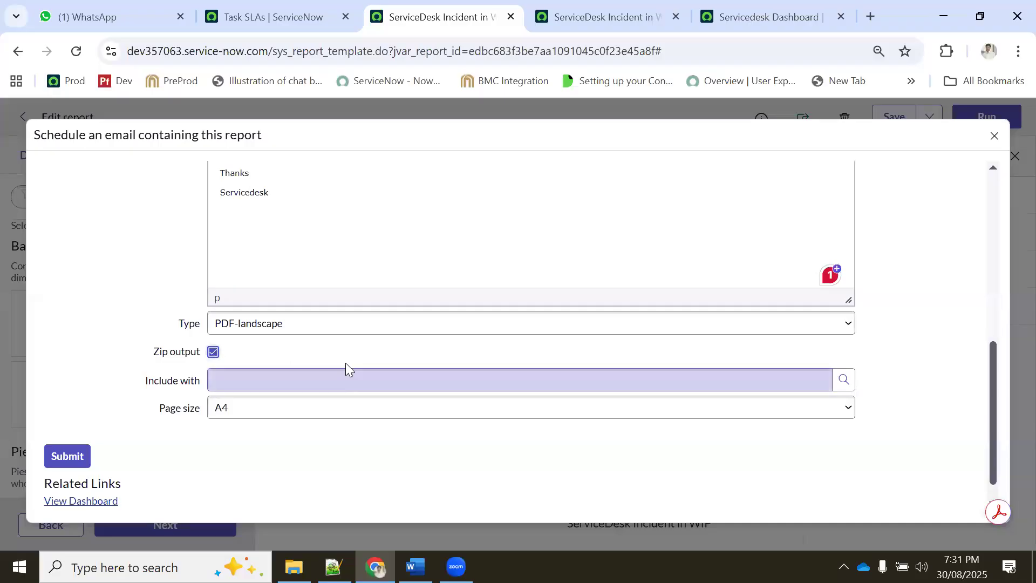
- Look up the scheduled report emails available for the Include with field, and close the lookup window
scroll(394, 267, up, 10)
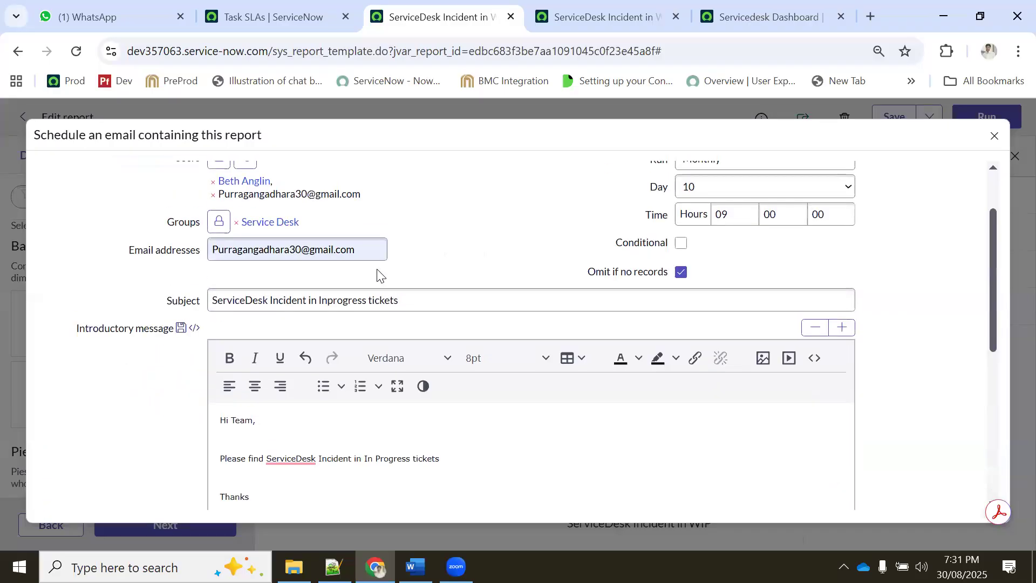
scroll(394, 270, down, 10)
click(245, 350)
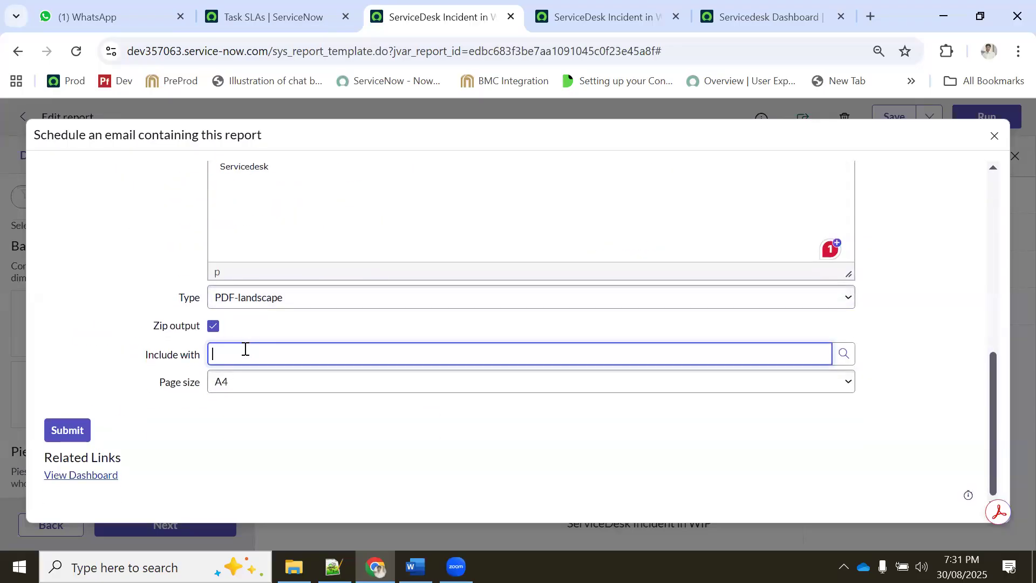
click(844, 354)
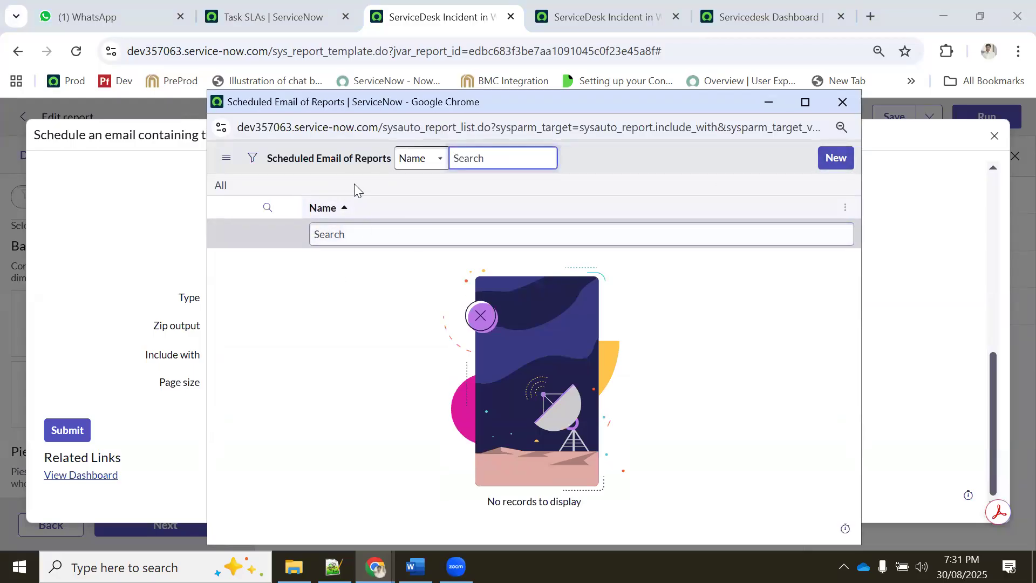
click(843, 102)
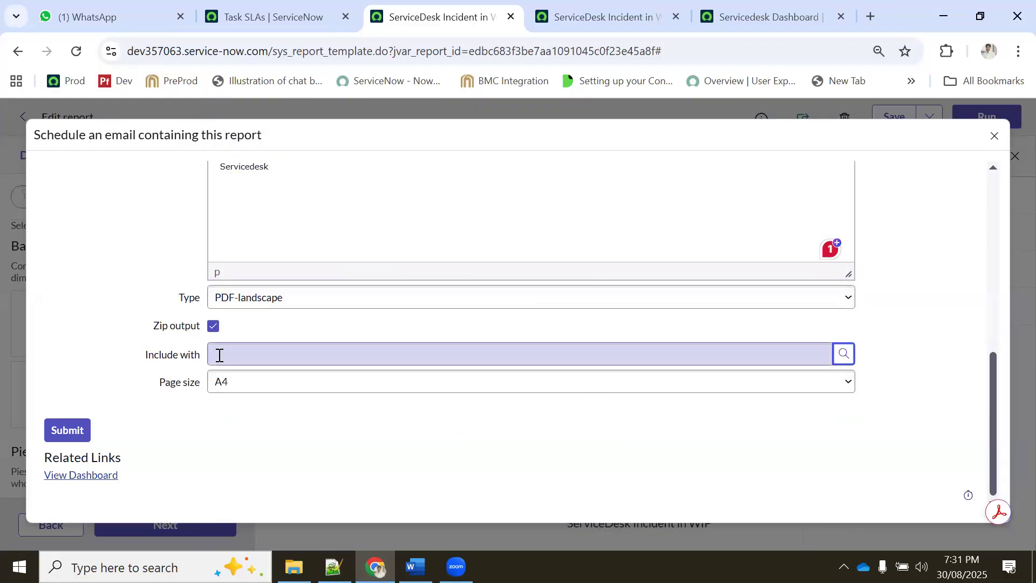
- Review the whole email scheduling form, from recipients and run timing to the message and output settings
scroll(231, 358, up, 10)
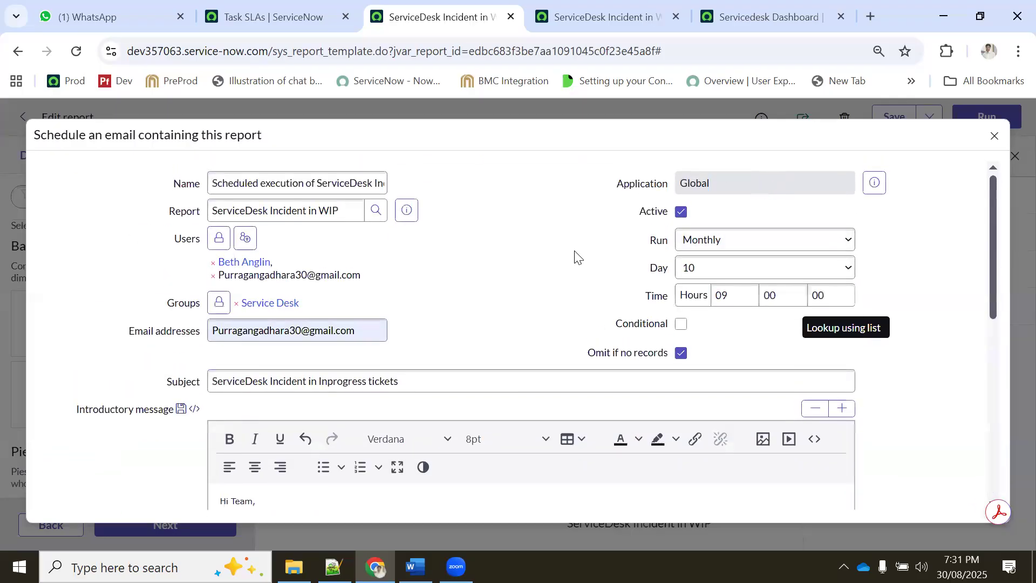
scroll(80, 510, down, 10)
scroll(155, 370, up, 10)
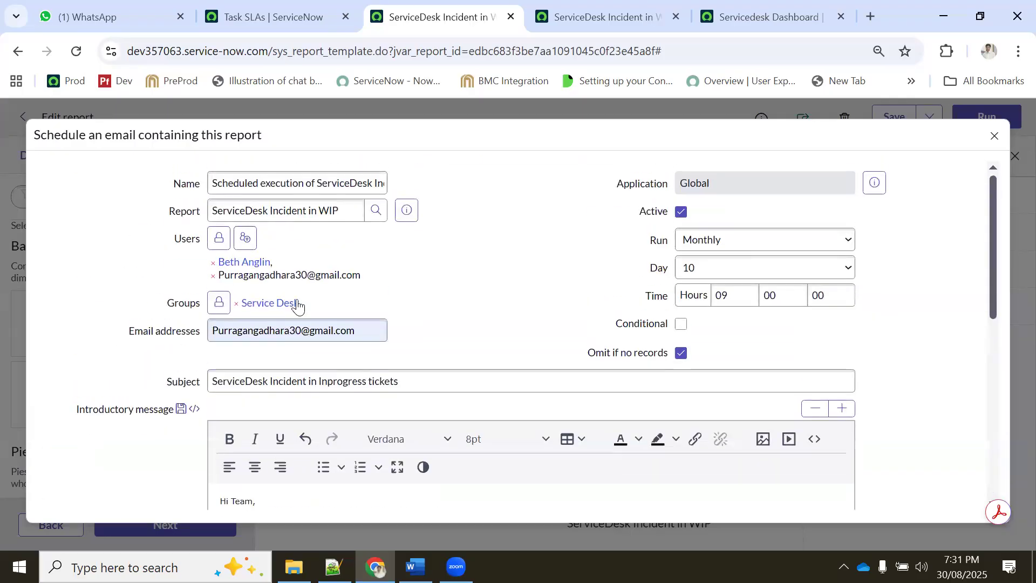
scroll(407, 296, down, 8)
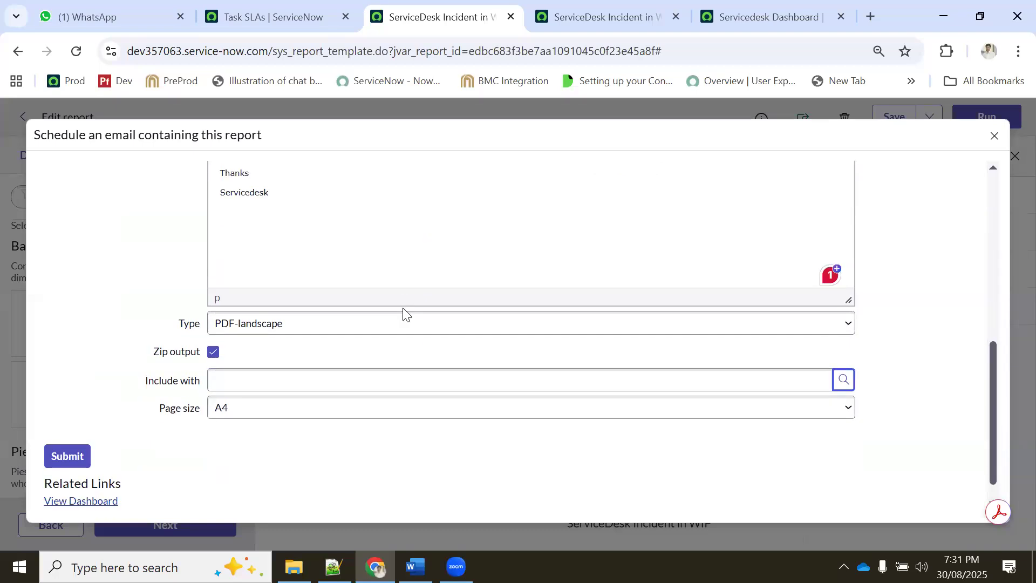
- Review the output type choices for the emailed report, keeping PDF-landscape with zipped output
click(244, 329)
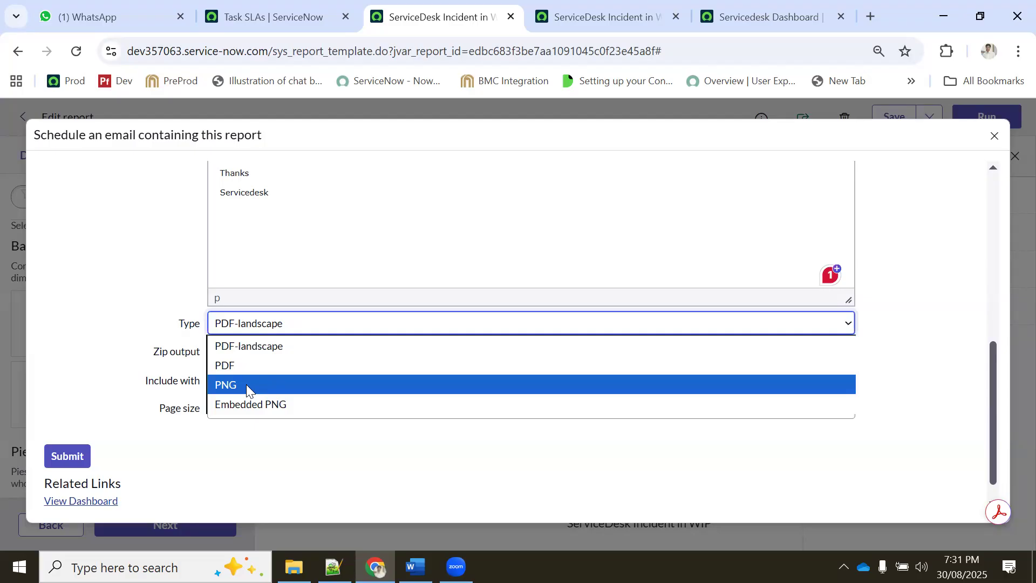
click(215, 348)
click(214, 353)
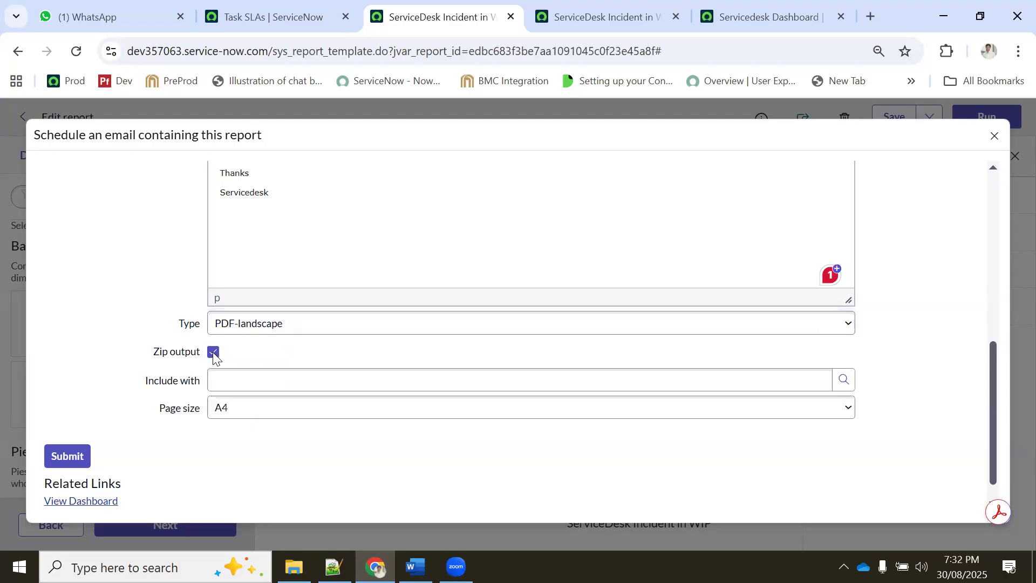
- Switch to the second open copy of the ServiceDesk Incident in WIP report and change its visualization to List
click(598, 19)
scroll(530, 208, up, 1)
click(96, 155)
click(84, 206)
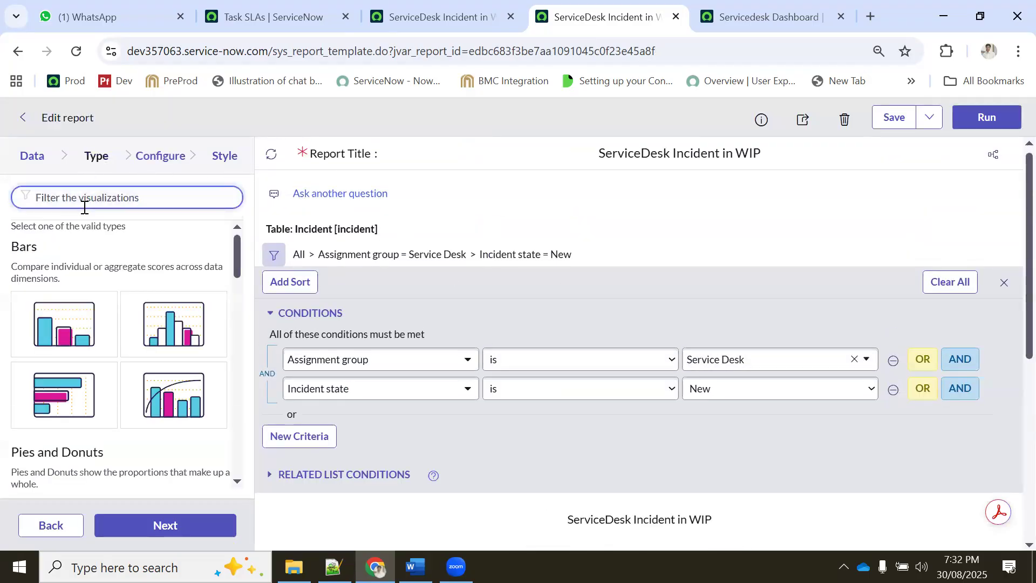
text(list)
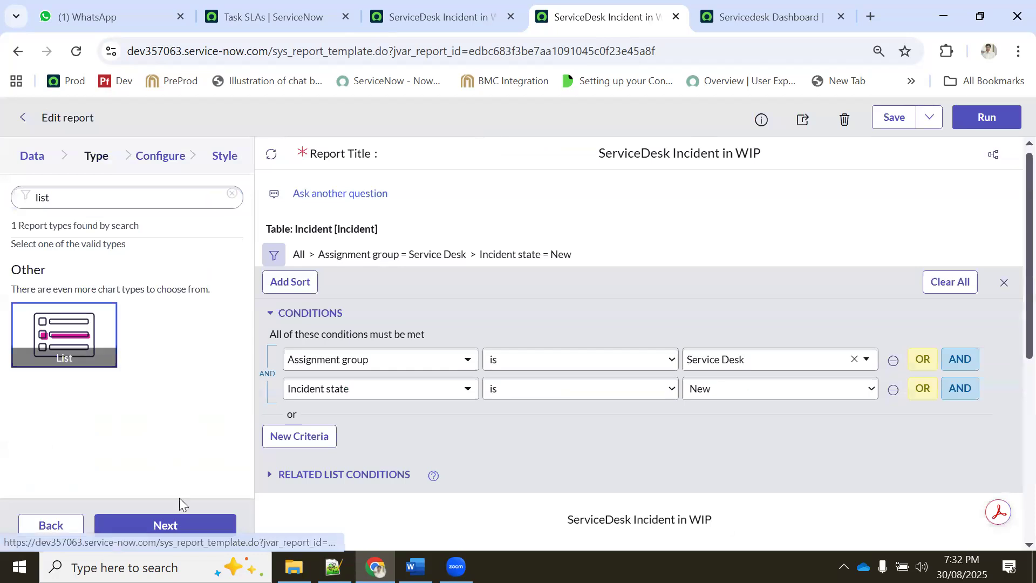
click(162, 526)
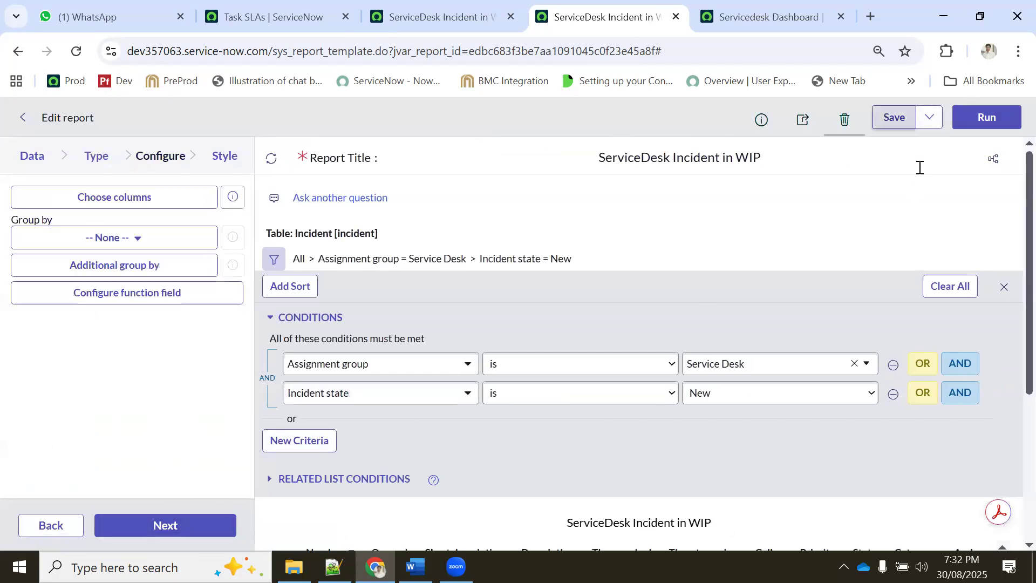
scroll(702, 264, down, 5)
scroll(613, 267, up, 5)
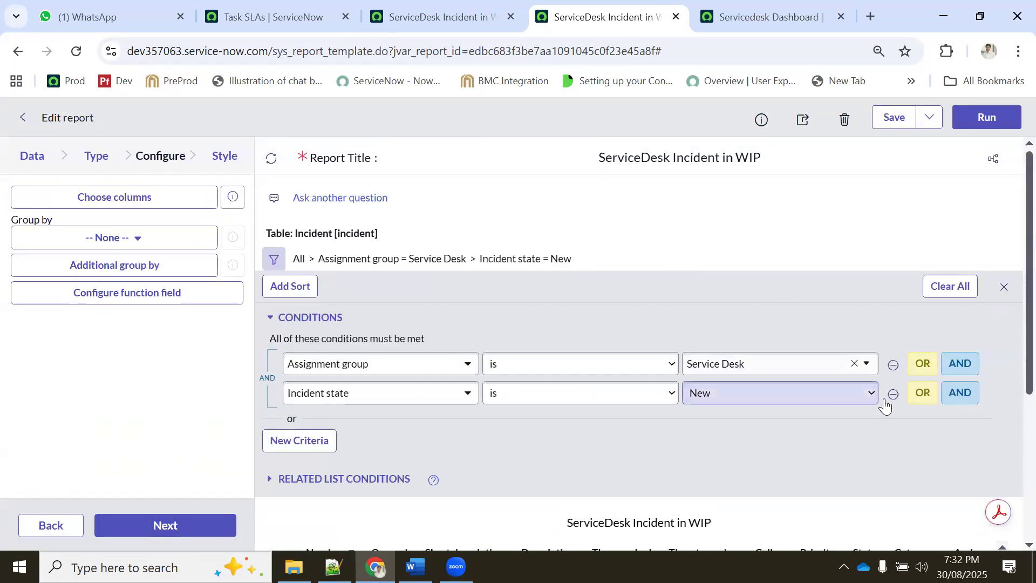
- Set the report's Incident state condition to In Progress, and run and save the report
click(747, 395)
click(716, 433)
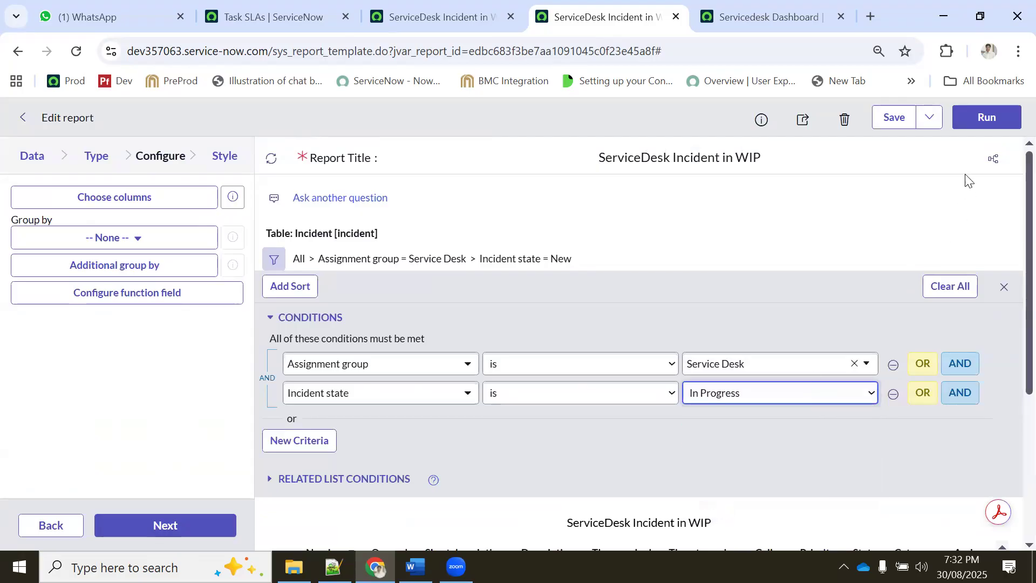
click(984, 118)
click(894, 117)
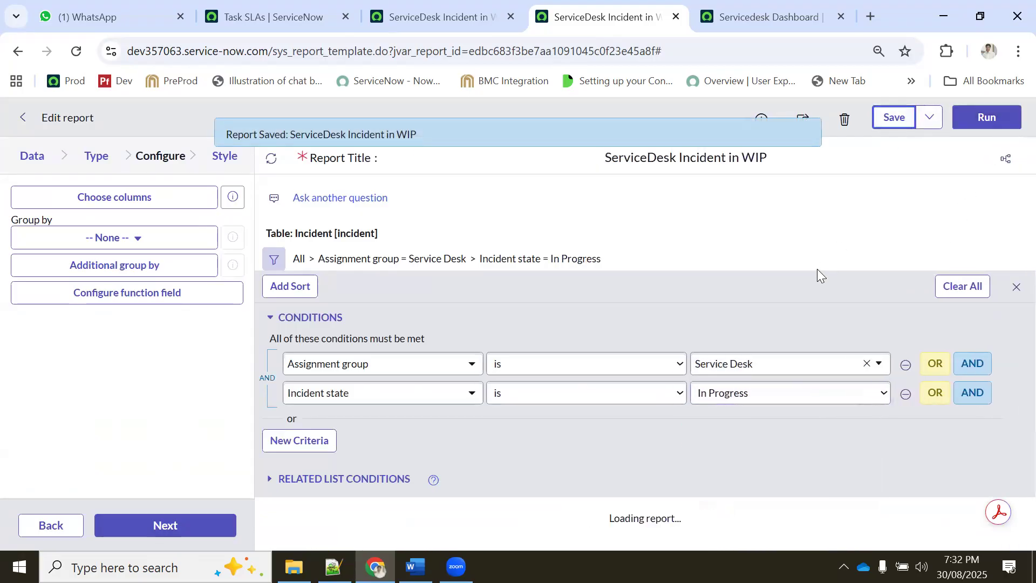
scroll(818, 269, down, 5)
scroll(819, 271, up, 5)
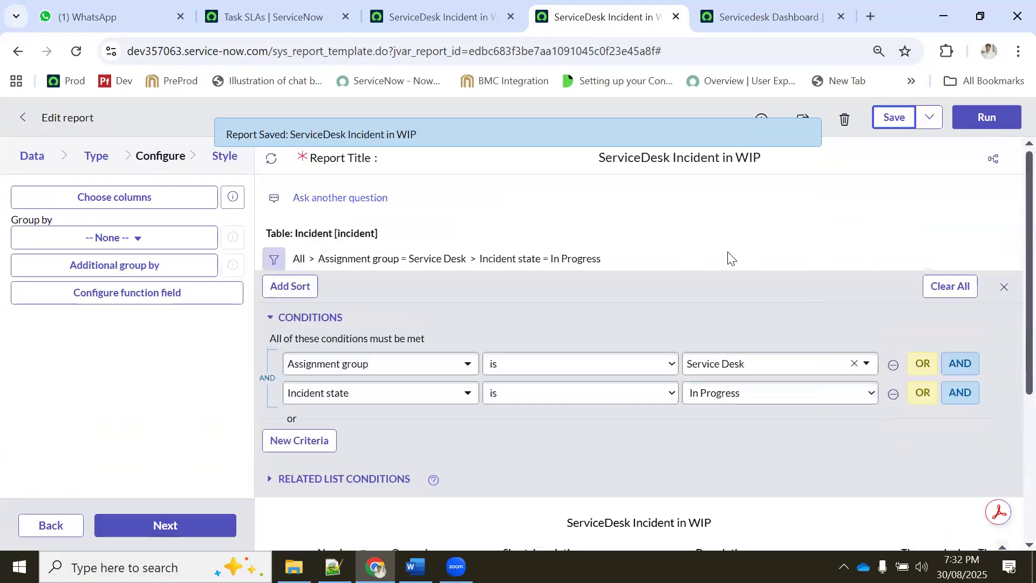
- Return to the first copy of the report and close its unsubmitted email scheduling form
click(772, 15)
click(418, 10)
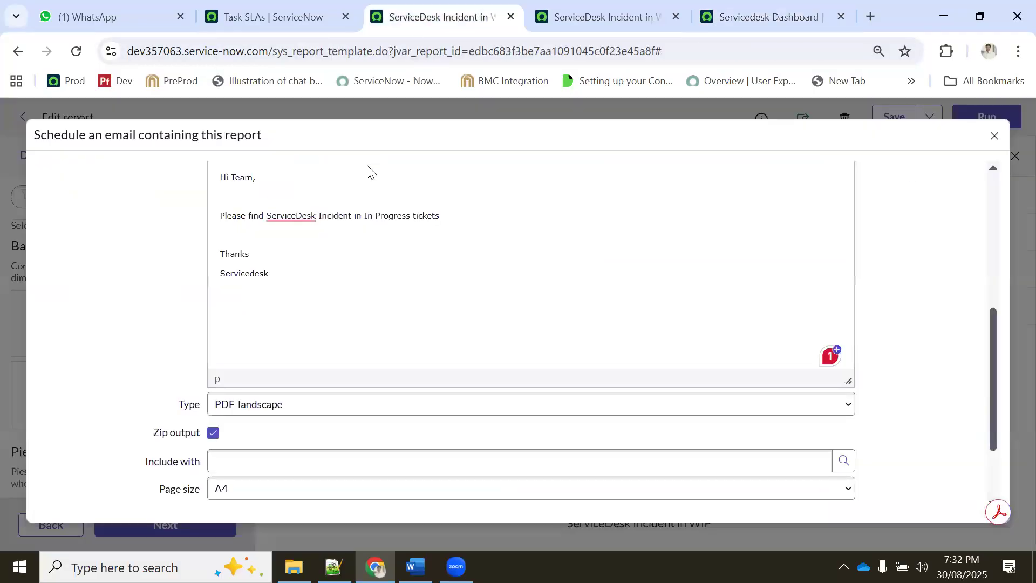
scroll(789, 219, up, 5)
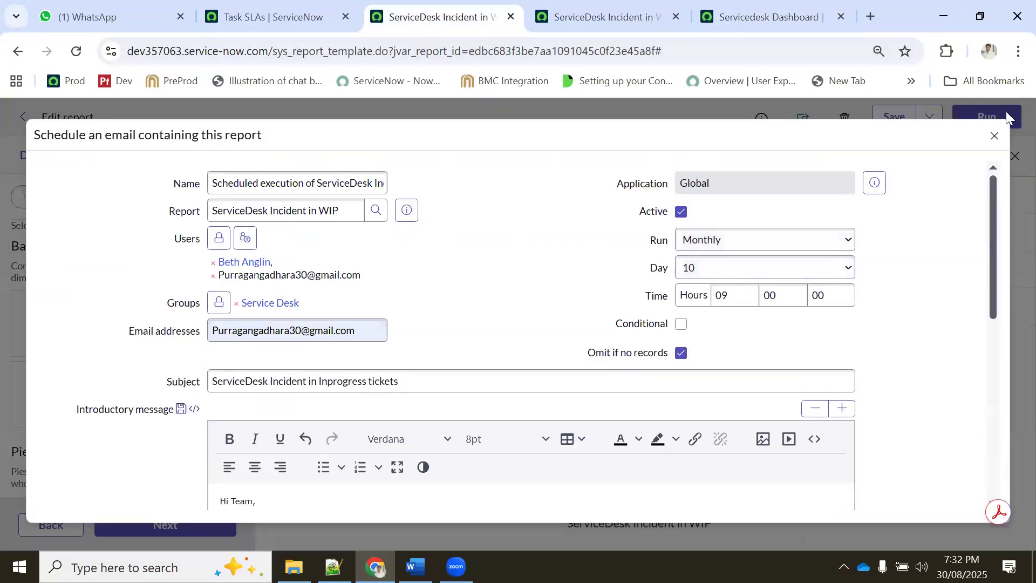
click(994, 135)
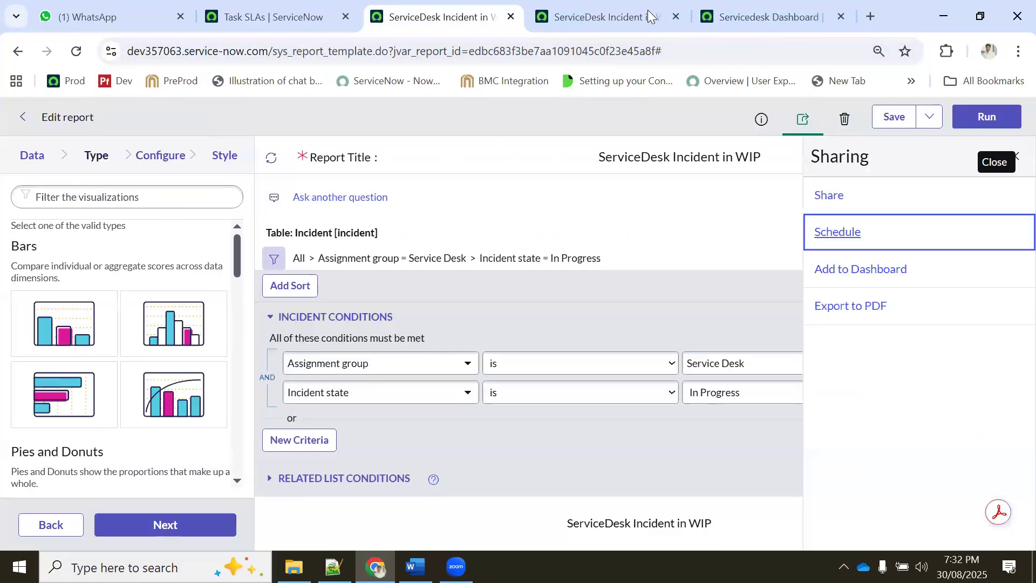
- Open an email schedule for the list version of the report and add the earlier draft's named user as recipient
click(650, 16)
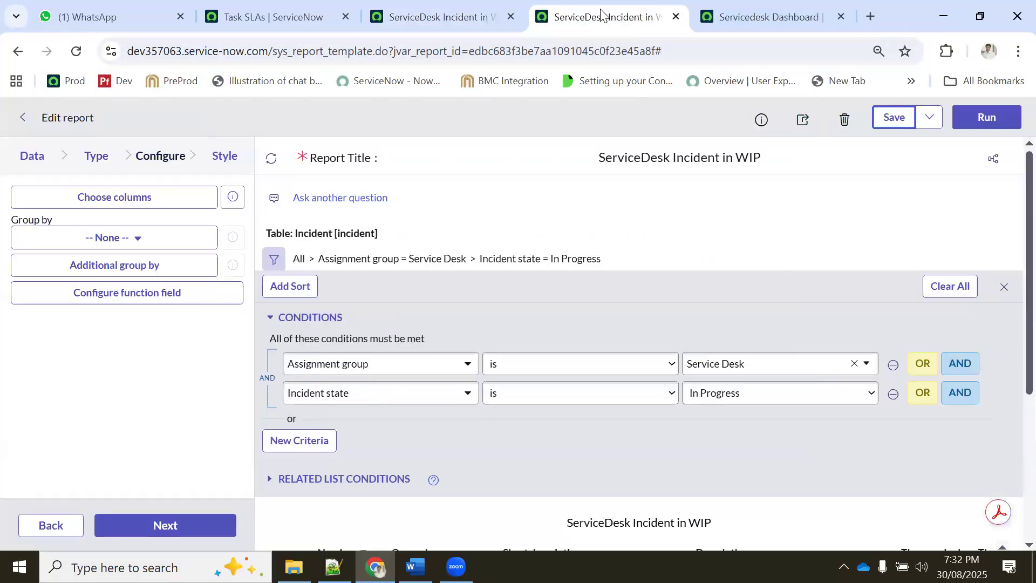
click(814, 125)
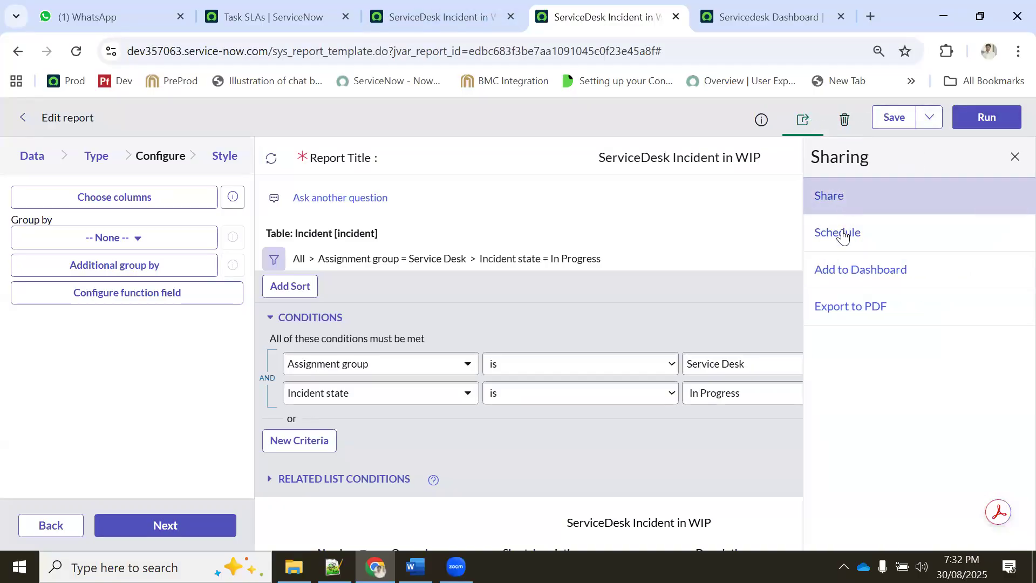
click(841, 234)
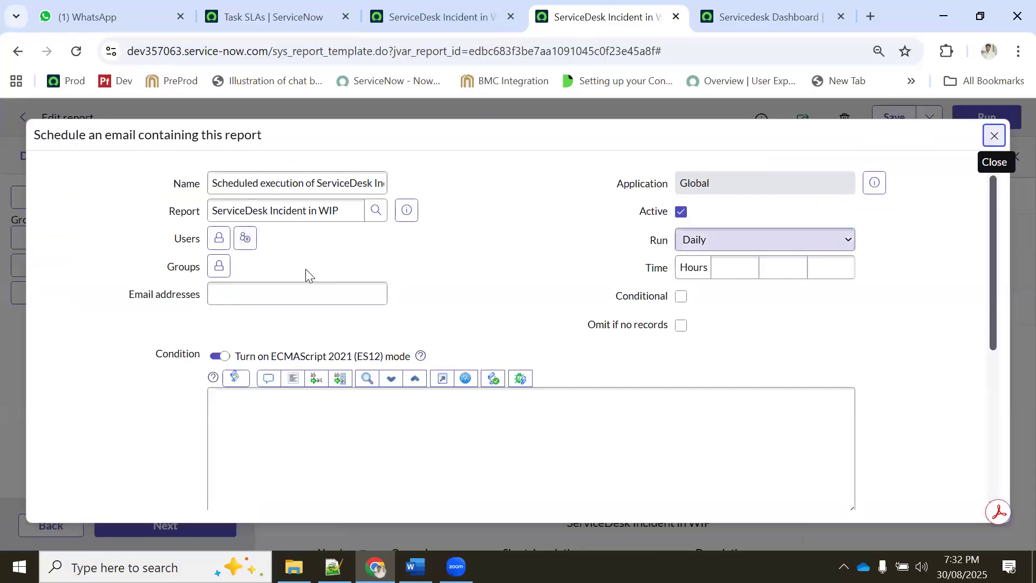
click(220, 238)
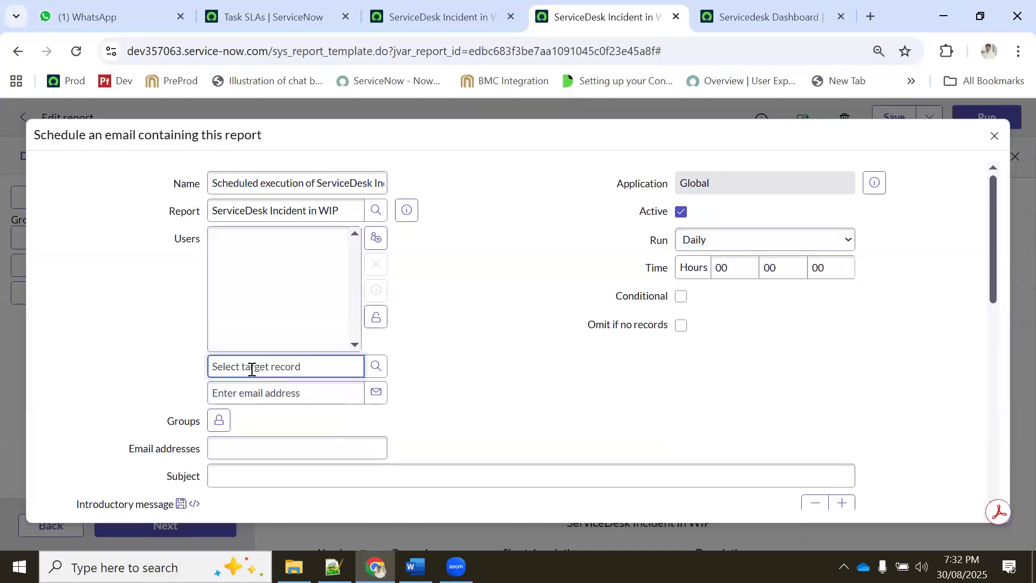
text(bet)
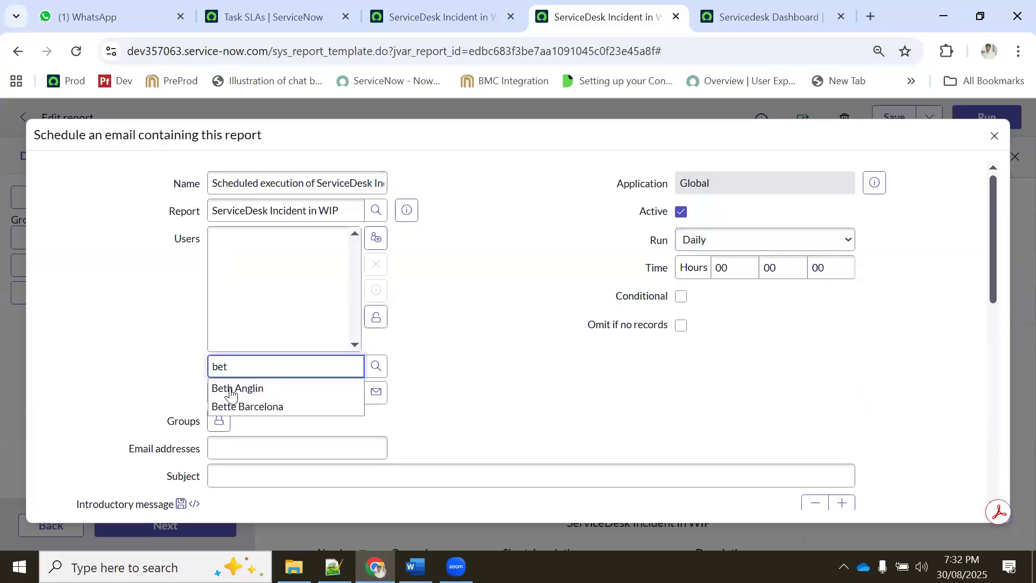
click(278, 387)
click(376, 319)
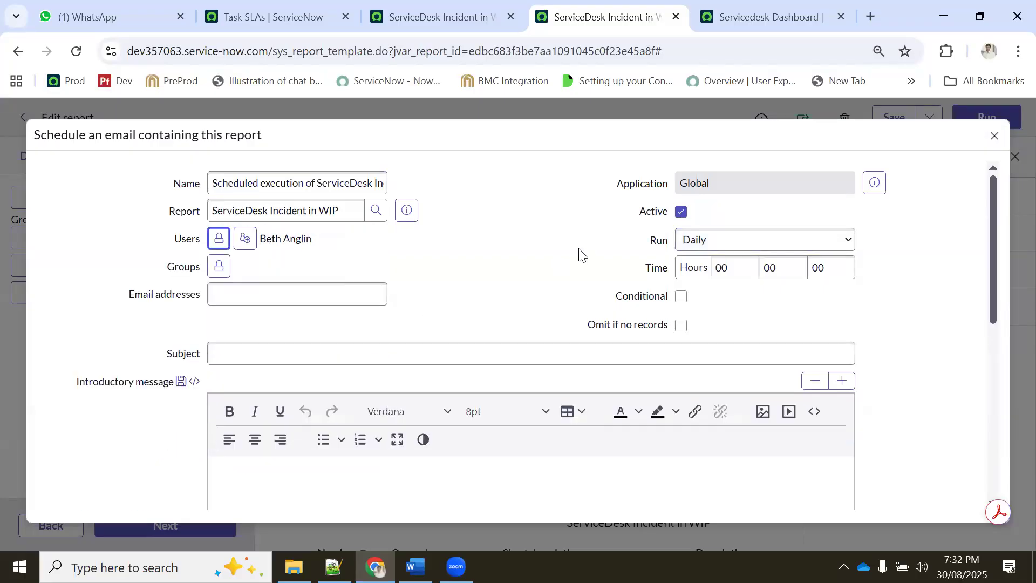
- Set the scheduled email to run weekly on Monday at 9:00:00
click(716, 247)
click(704, 283)
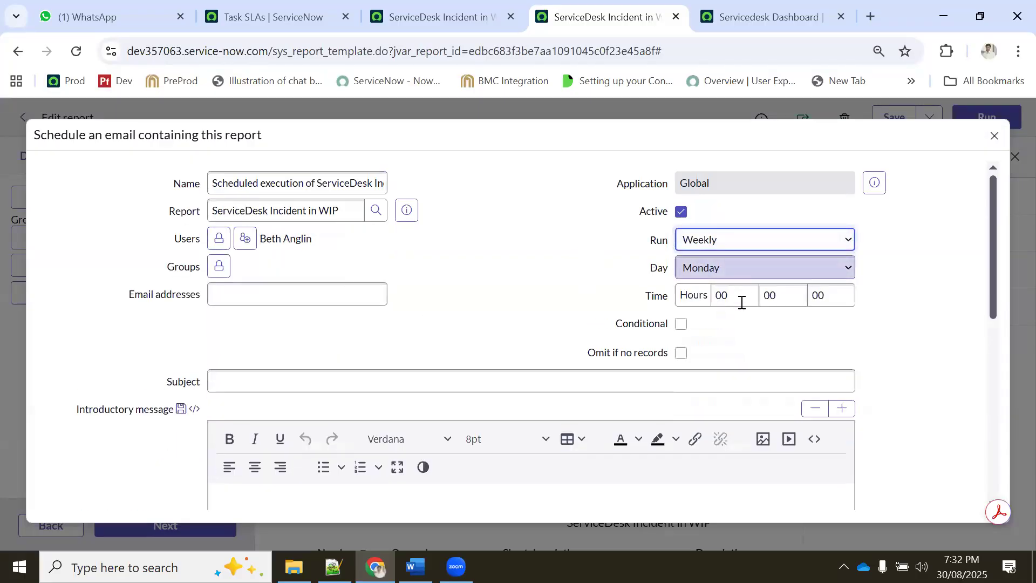
click(734, 296)
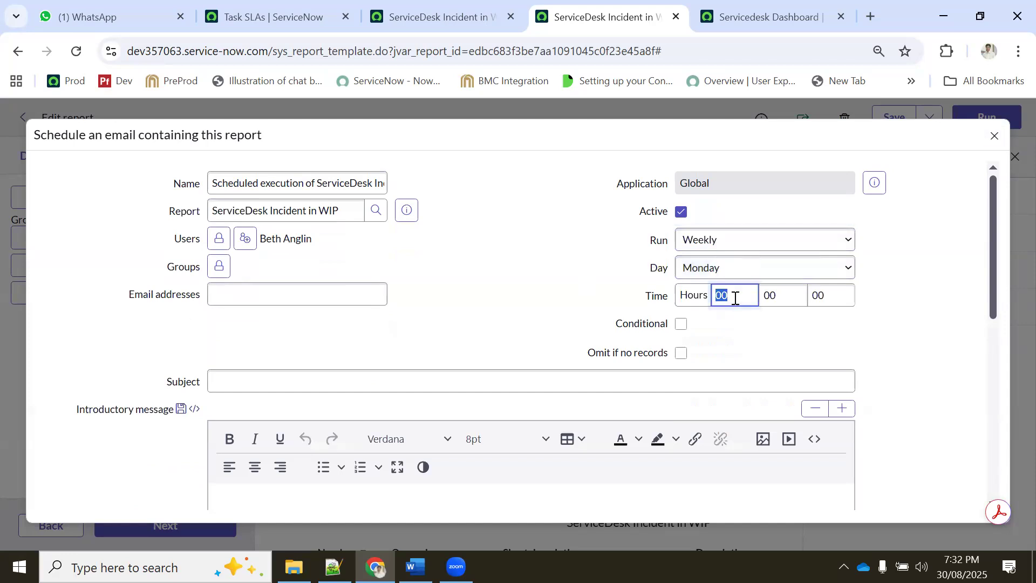
text(9)
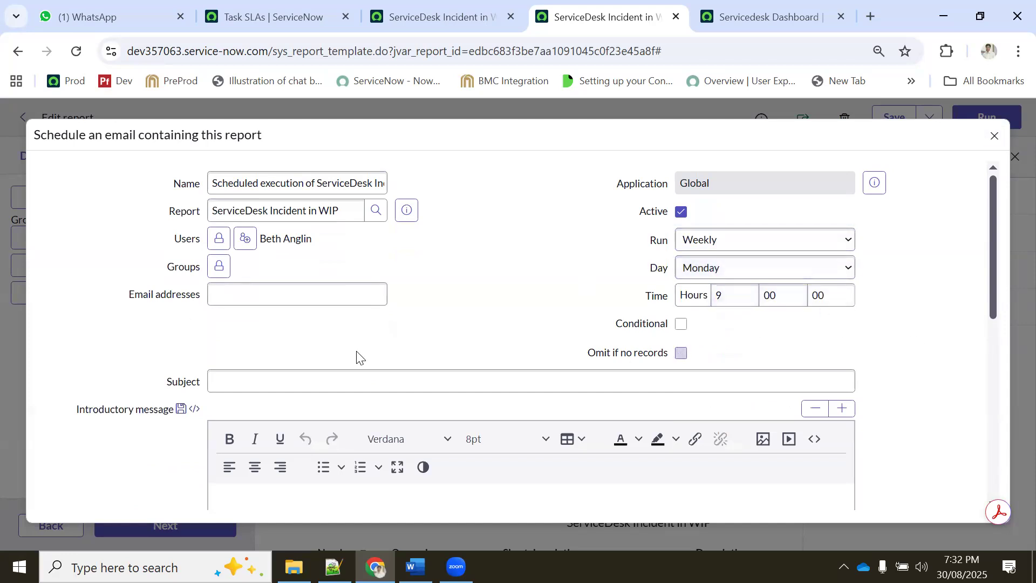
- Enter "test" as both the subject and the introductory message of the scheduled email
scroll(246, 329, down, 1)
scroll(246, 328, down, 3)
click(239, 220)
text(test)
click(274, 341)
text(test)
- Set the output to zipped Excel (.xlsx) with A4 page size, and submit the schedule
scroll(354, 382, down, 5)
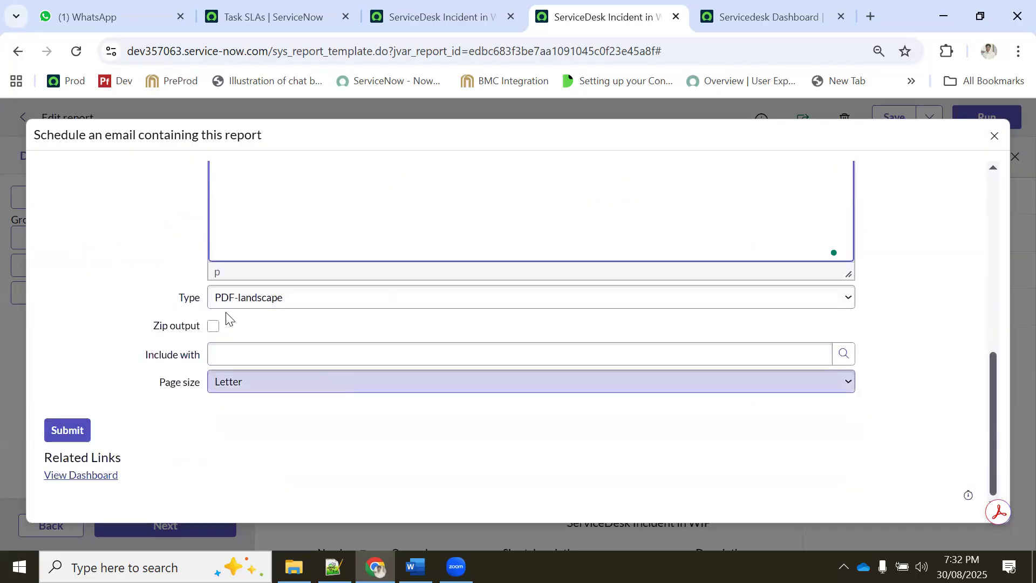
click(250, 300)
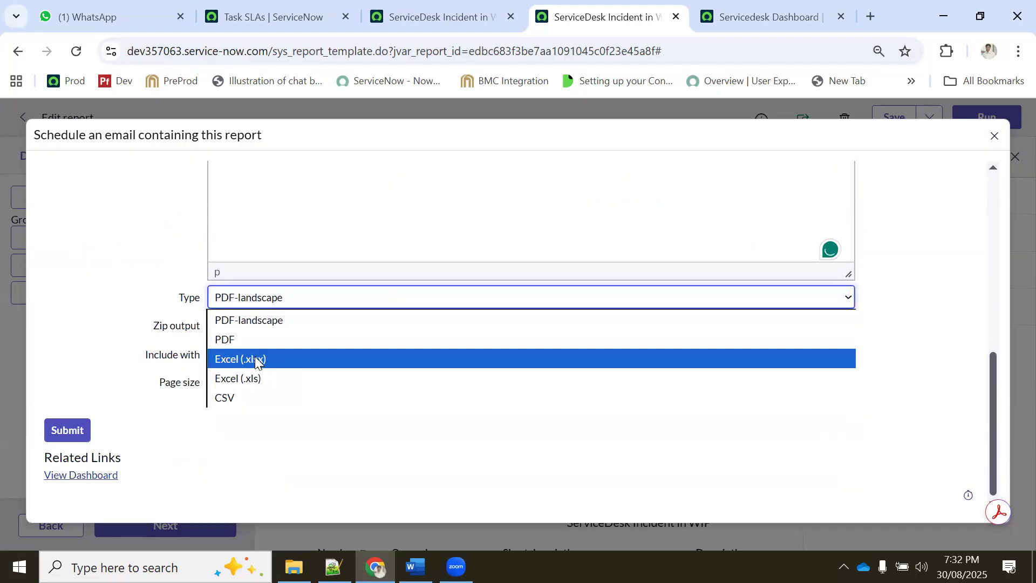
click(212, 359)
click(213, 326)
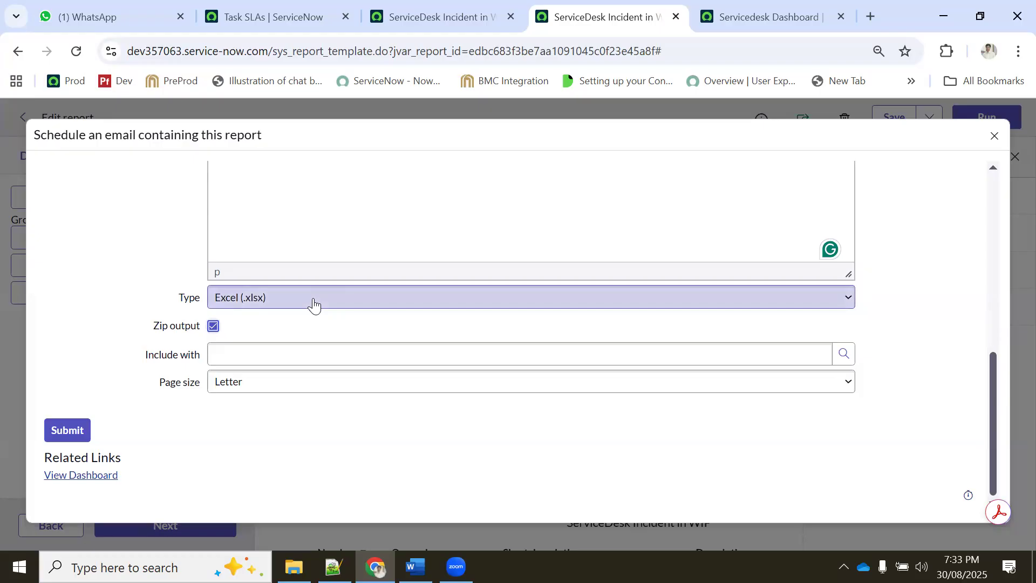
click(222, 387)
click(225, 425)
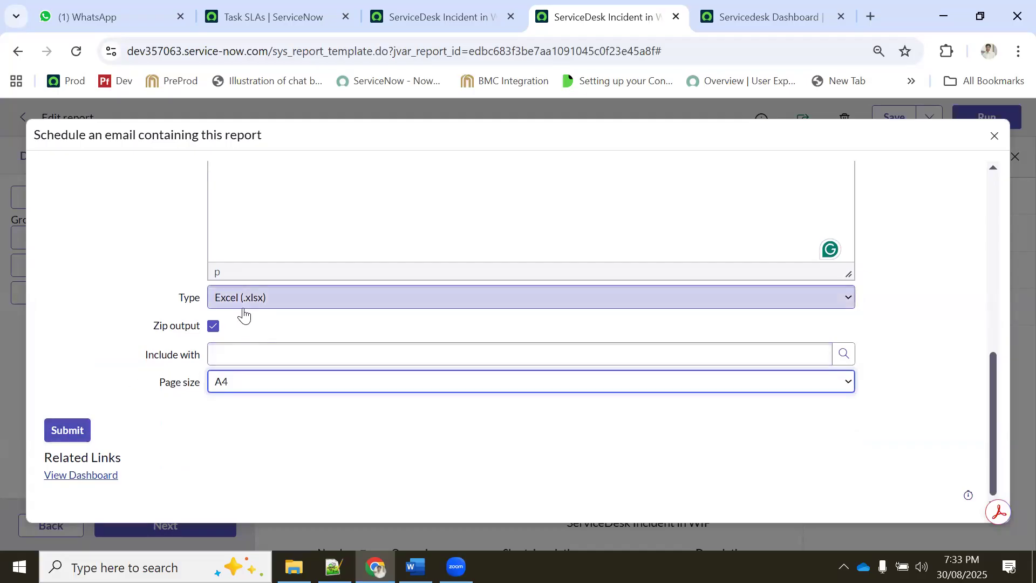
click(69, 430)
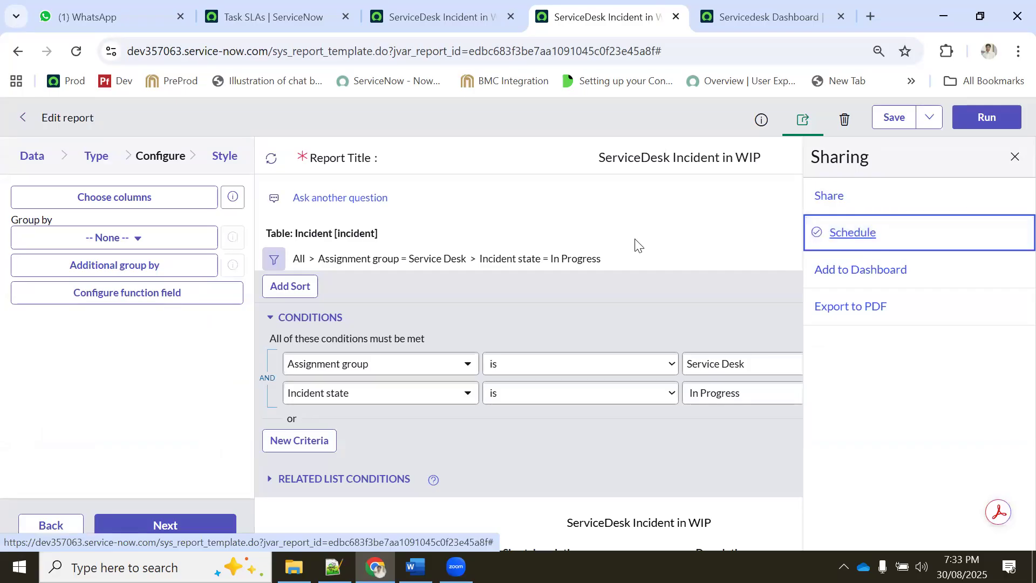
- From the Task SLAs page, find Scheduled Reports in the application navigator and open its list in a new browser tab
click(282, 14)
click(157, 116)
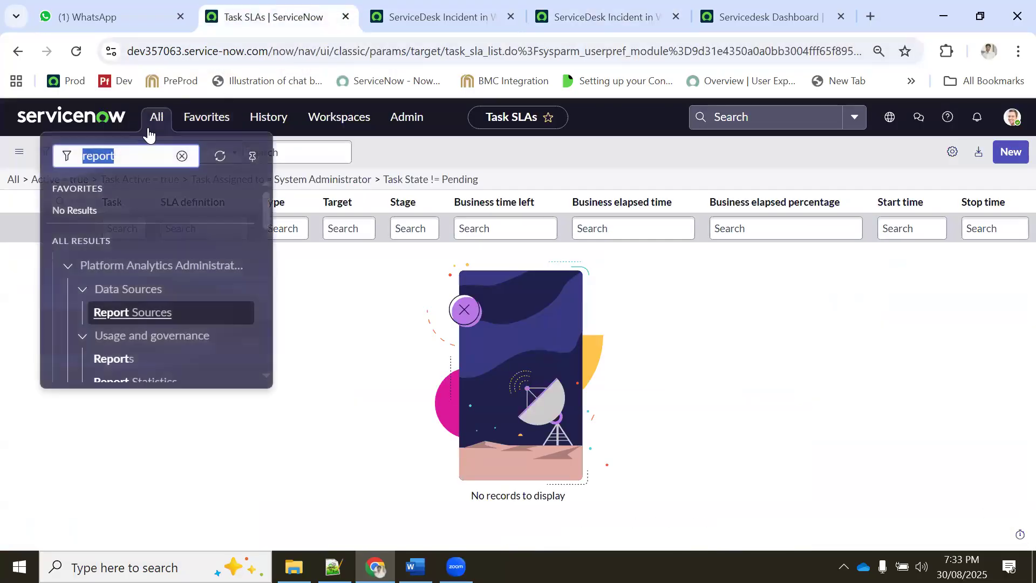
text(scheduled)
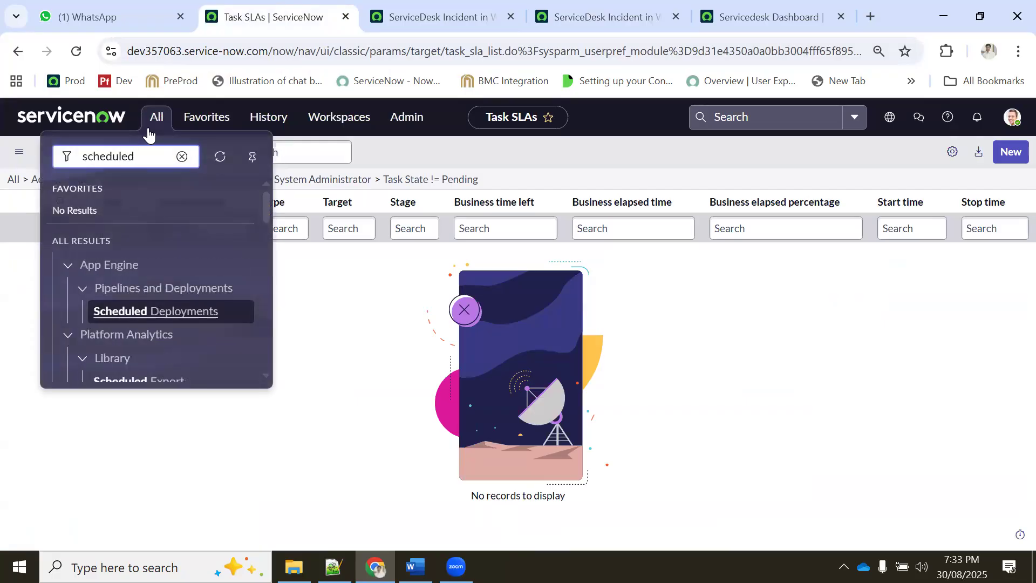
text( re)
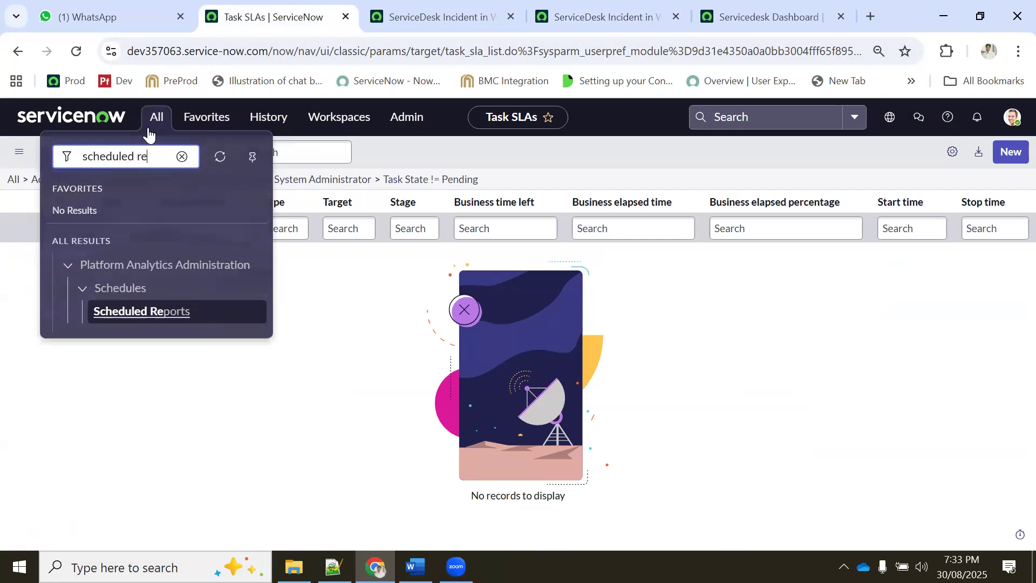
middle_click(155, 313)
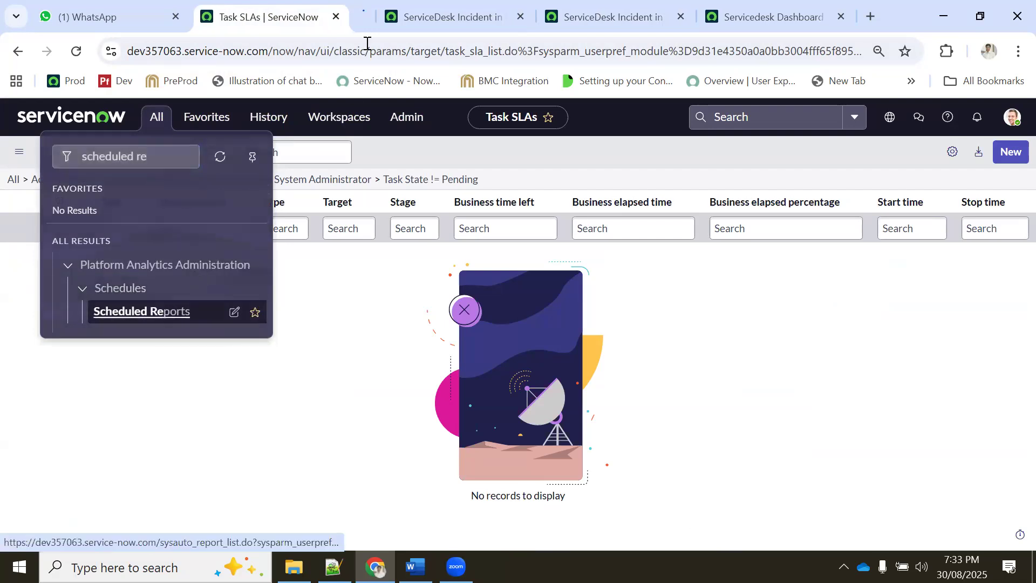
click(360, 7)
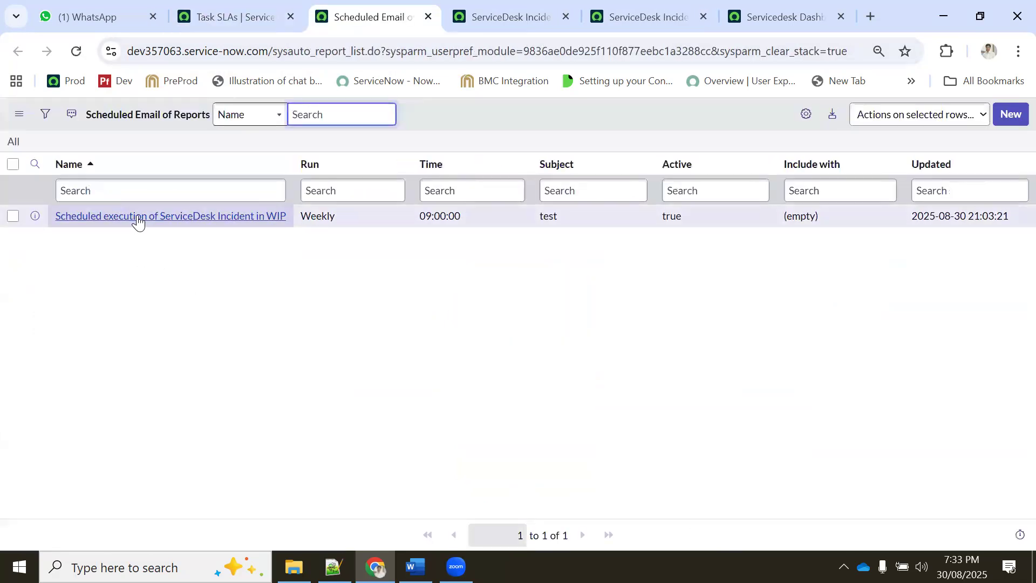
- Open the scheduled email record for ServiceDesk Incident in WIP and try switching its Active option off and on
click(138, 219)
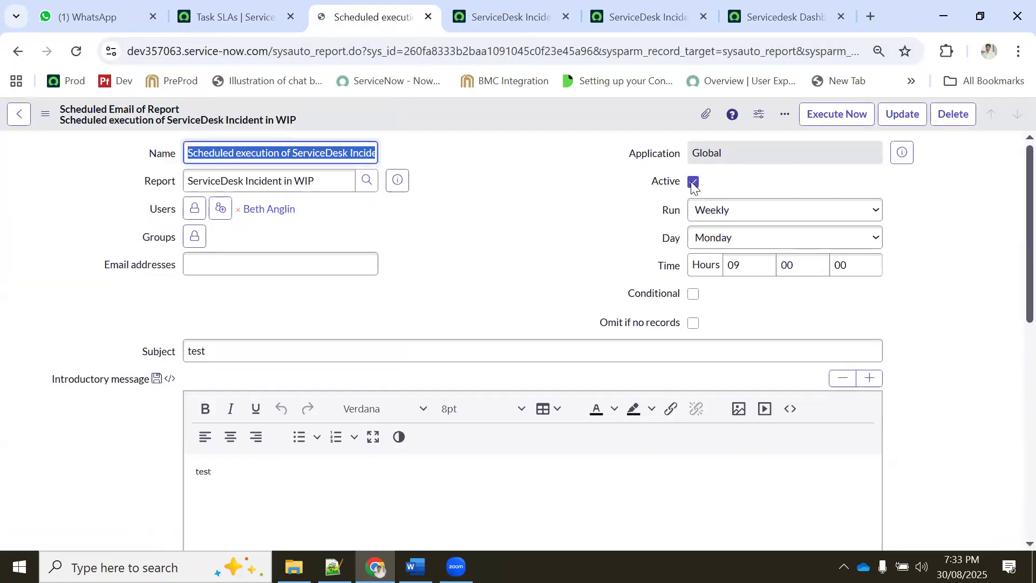
click(694, 182)
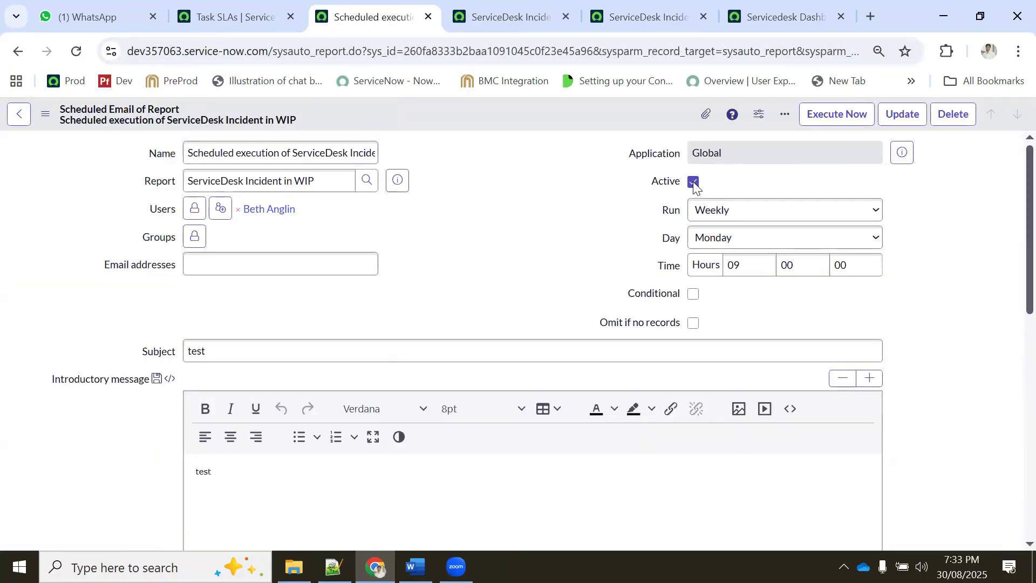
click(694, 182)
- Add a second user to the scheduled email's recipients from the name suggestions, lock the Users field again and save the record
click(195, 209)
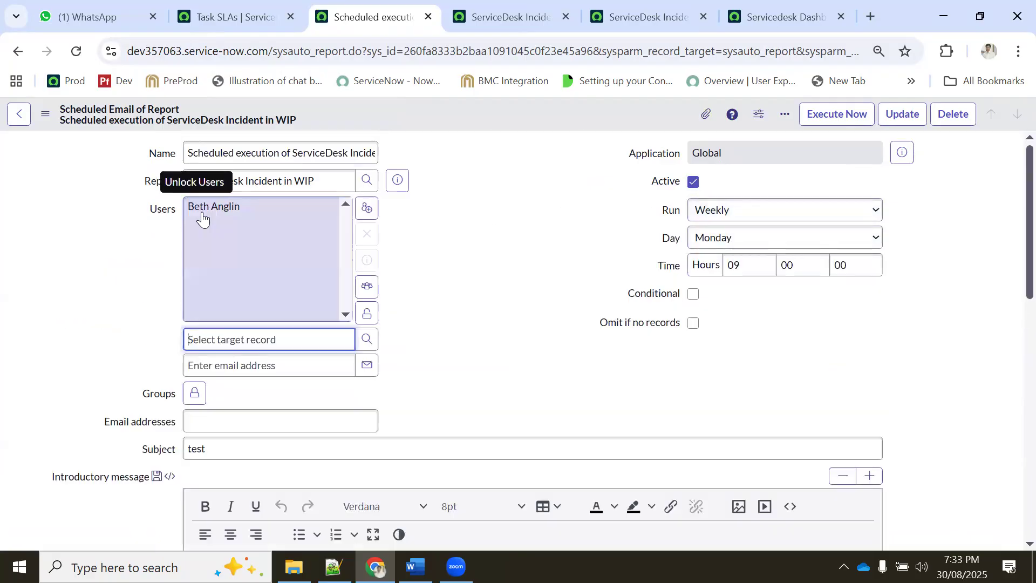
click(226, 339)
text(b)
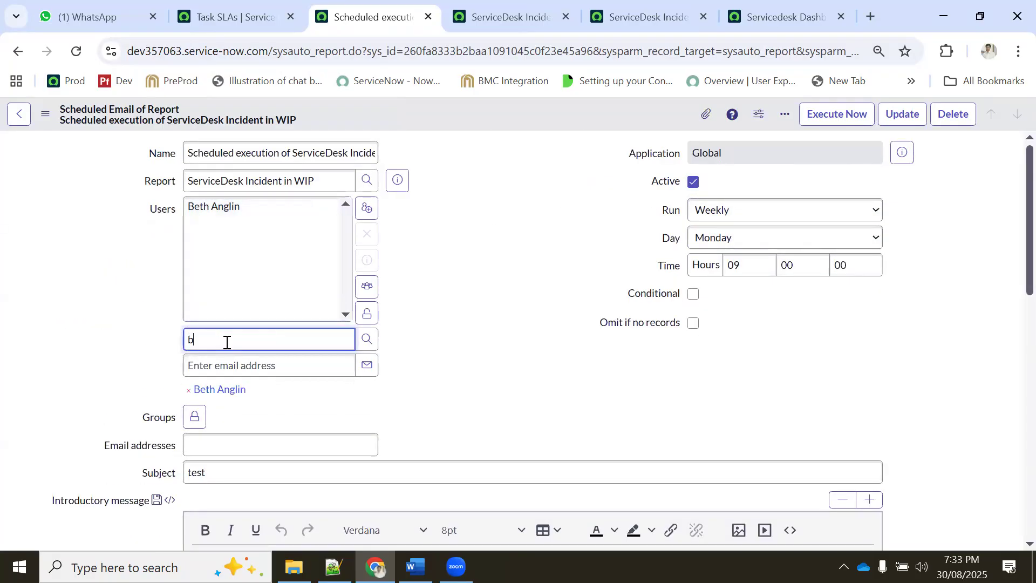
click(219, 379)
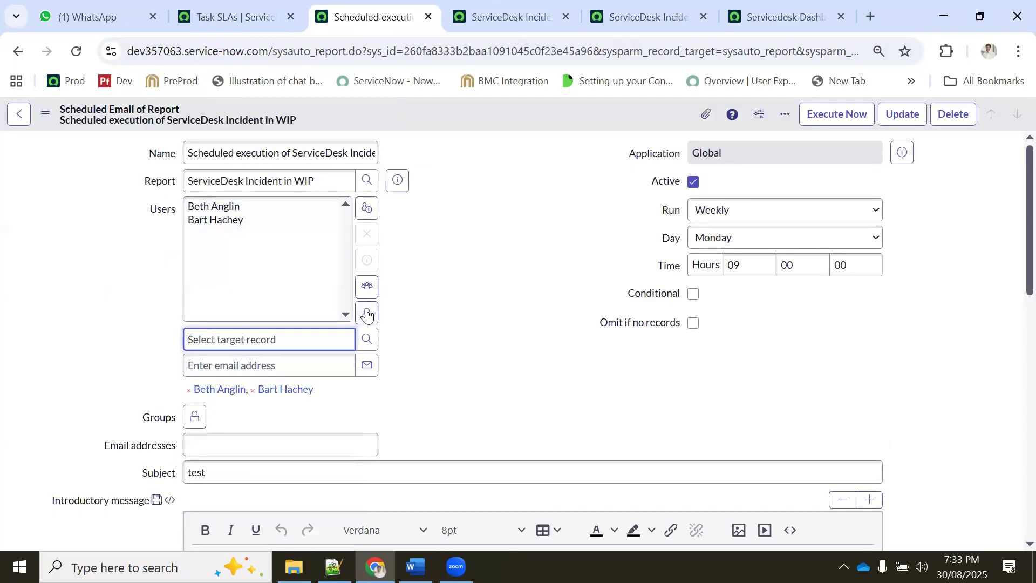
click(366, 313)
right_click(636, 111)
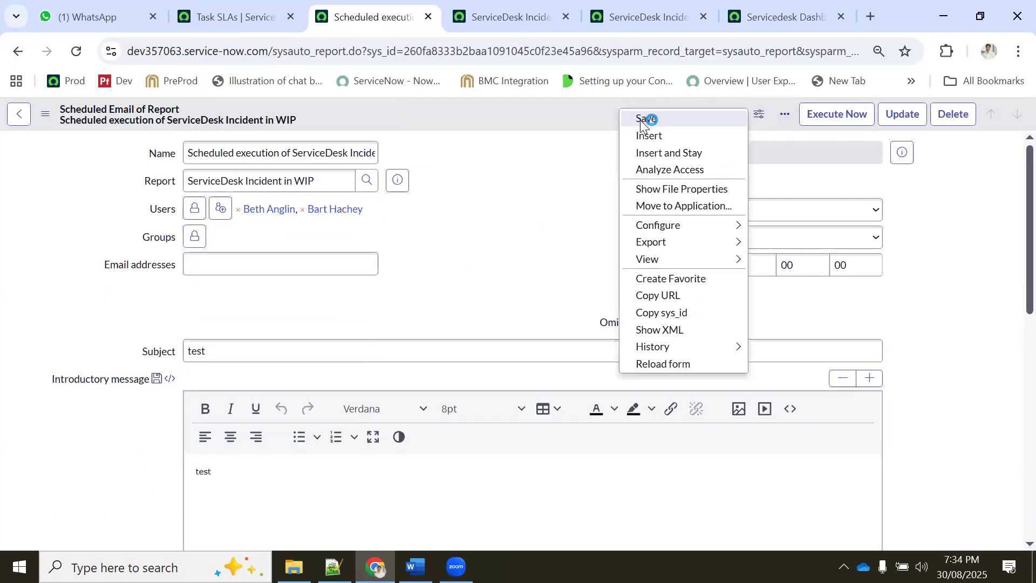
click(640, 119)
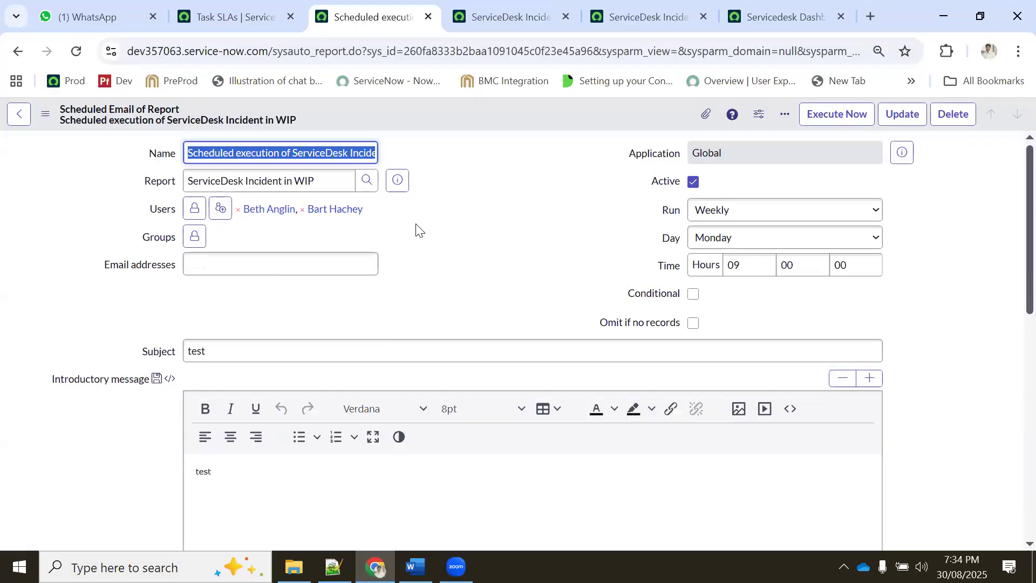
- Replace the scheduled email's subject with "Testttttttttttt" and save the record
click(251, 354)
double_click(251, 354)
text(Testttttttttttt)
right_click(540, 108)
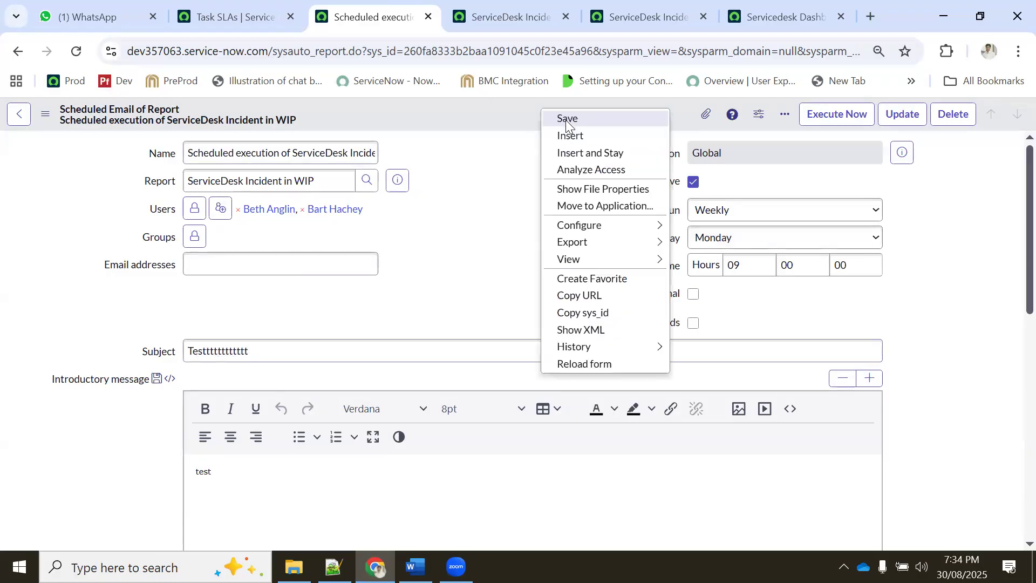
click(567, 117)
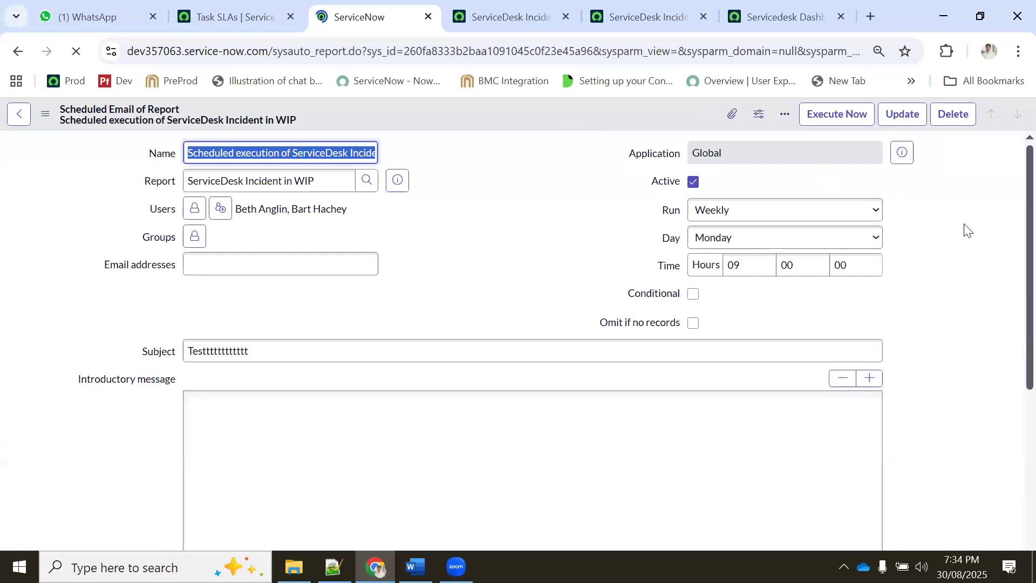
- Set the weekly run day to Tuesday, enable Omit if no records, and save the scheduled email
click(730, 239)
click(711, 281)
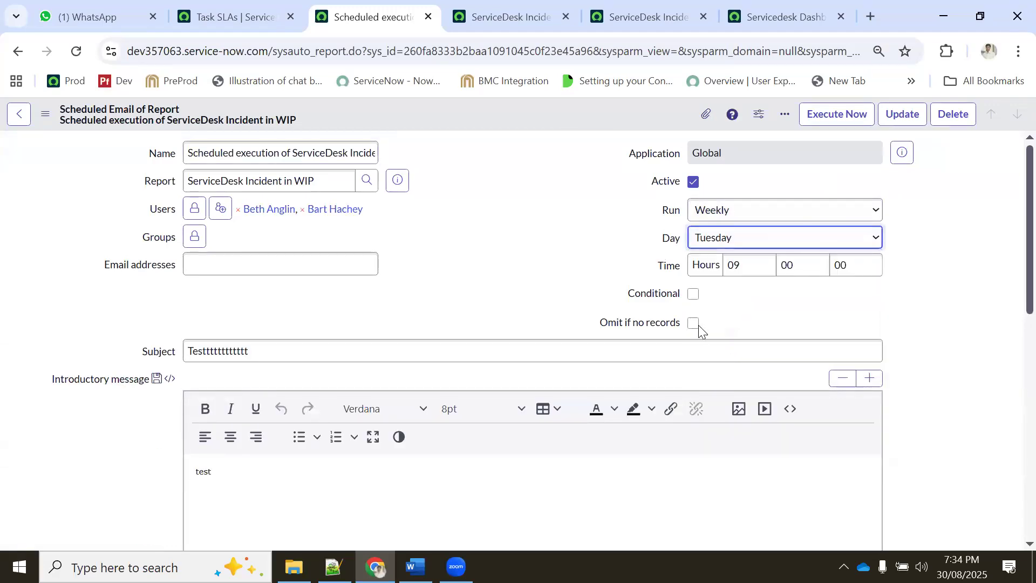
click(693, 323)
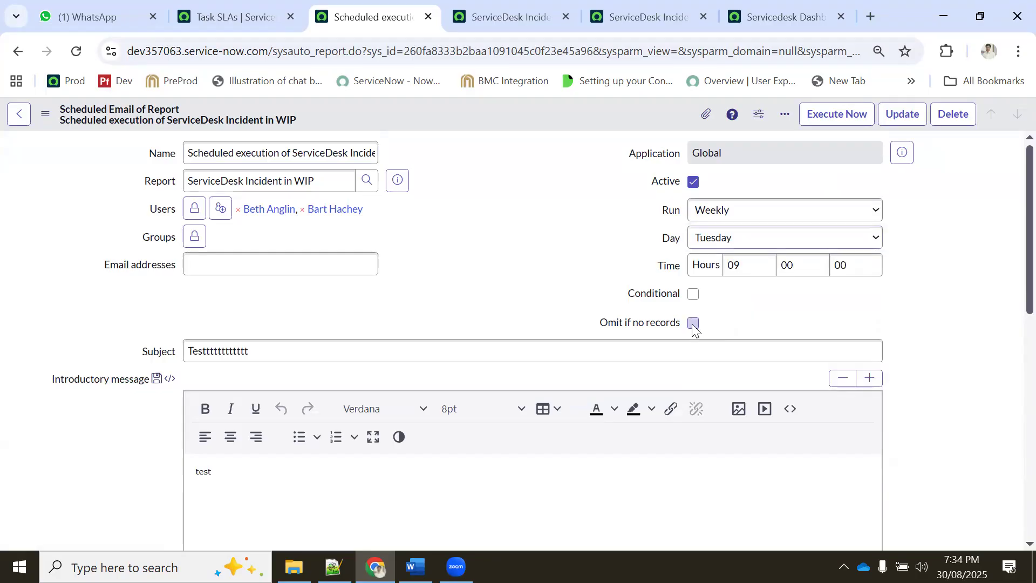
right_click(497, 110)
click(510, 121)
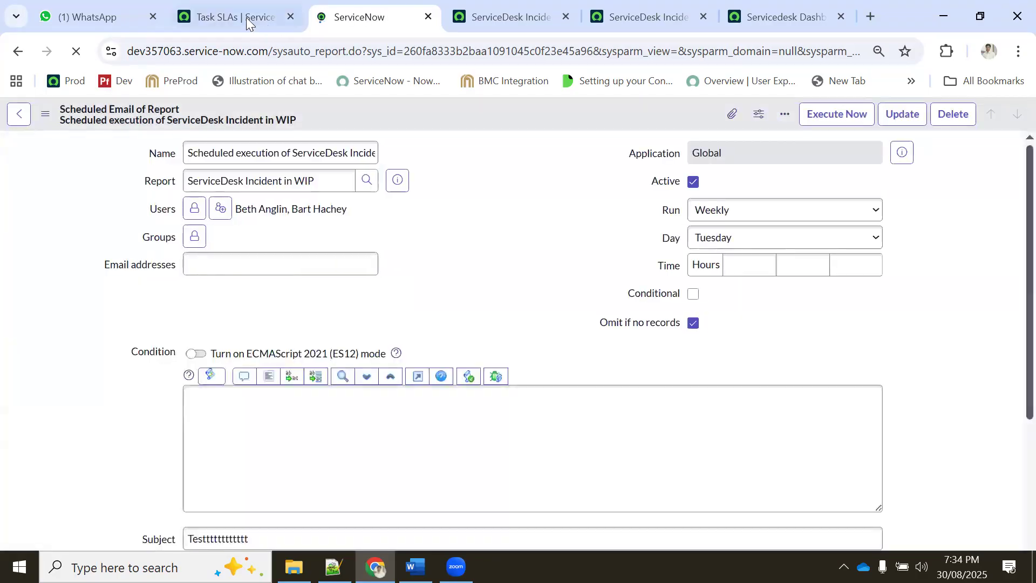
- From the Task SLAs page, open Scheduled Reports in a new browser tab and open the ServiceDesk Incident in WIP schedule
click(233, 21)
click(157, 117)
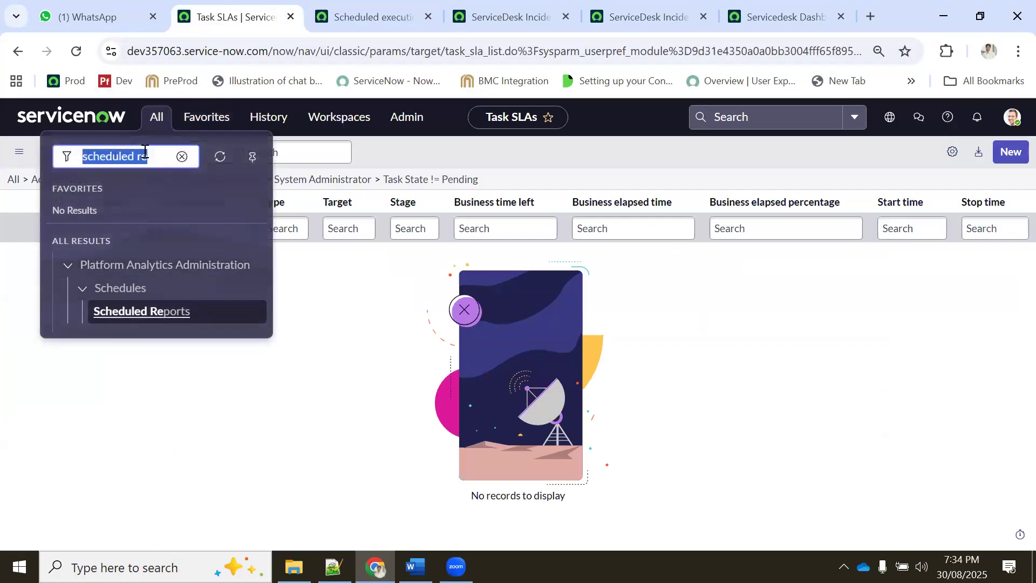
click(143, 158)
double_click(149, 157)
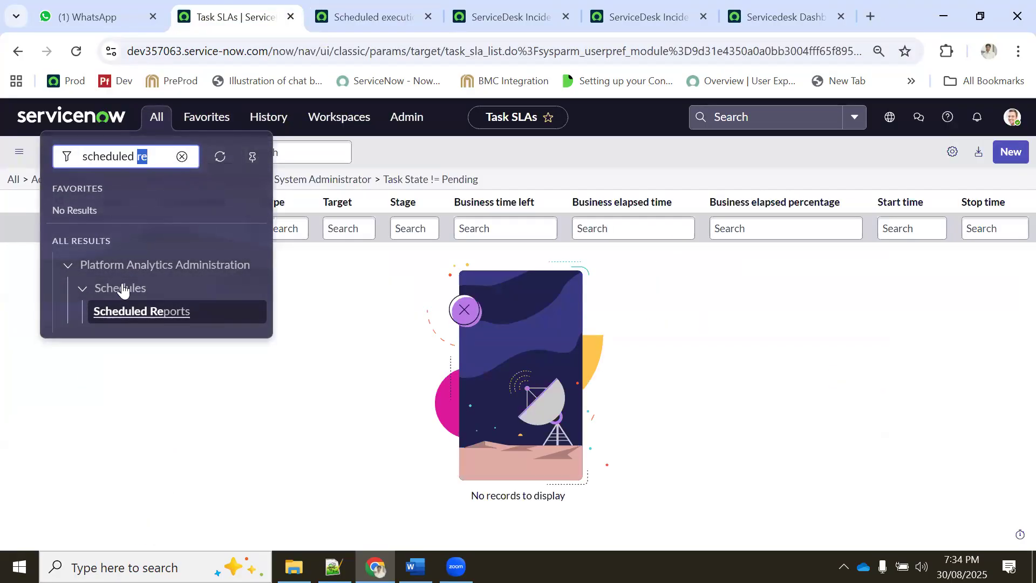
middle_click(142, 313)
click(437, 16)
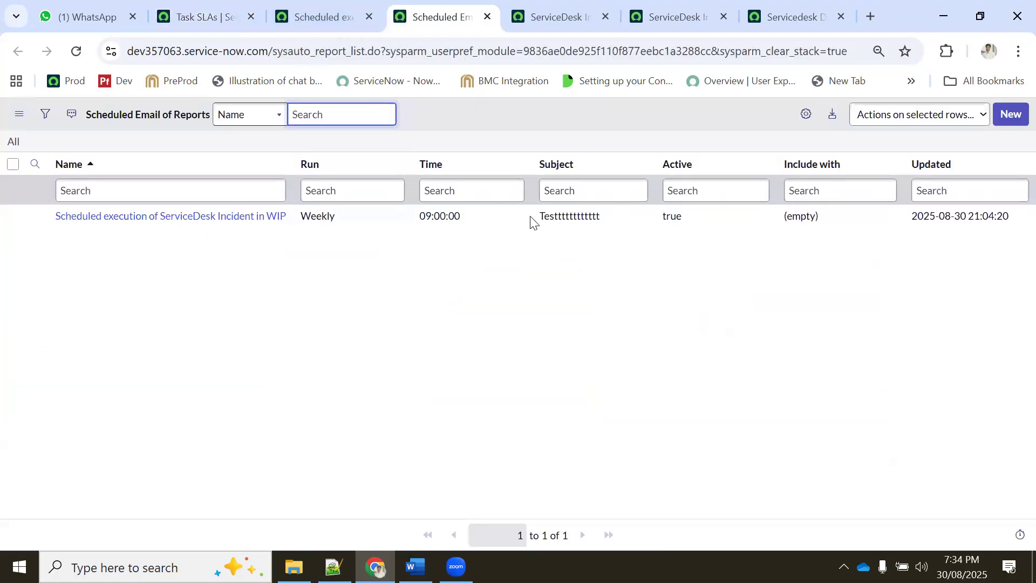
click(234, 217)
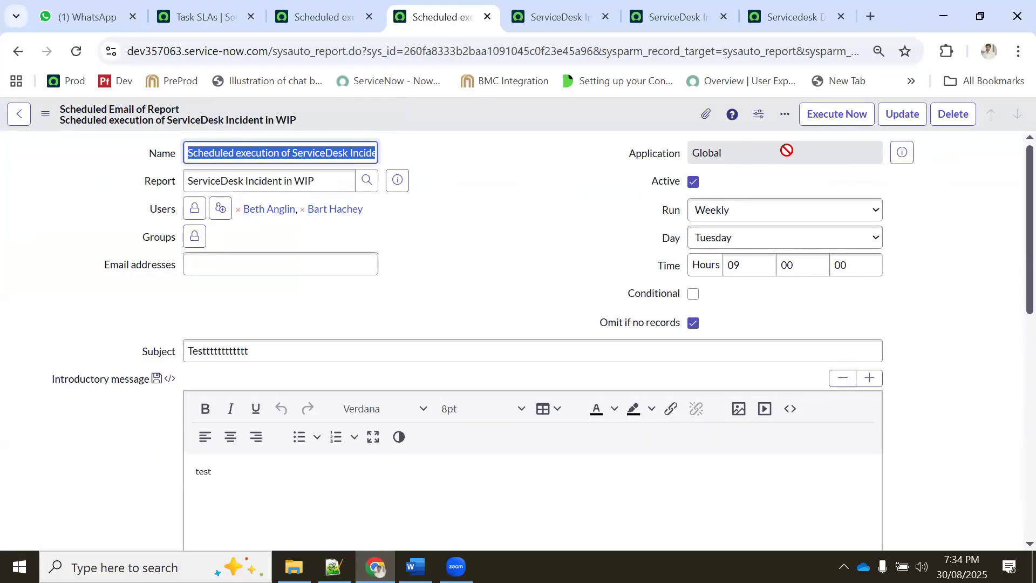
- Deactivate the scheduled email and save it, and reactivate it and save again
click(830, 125)
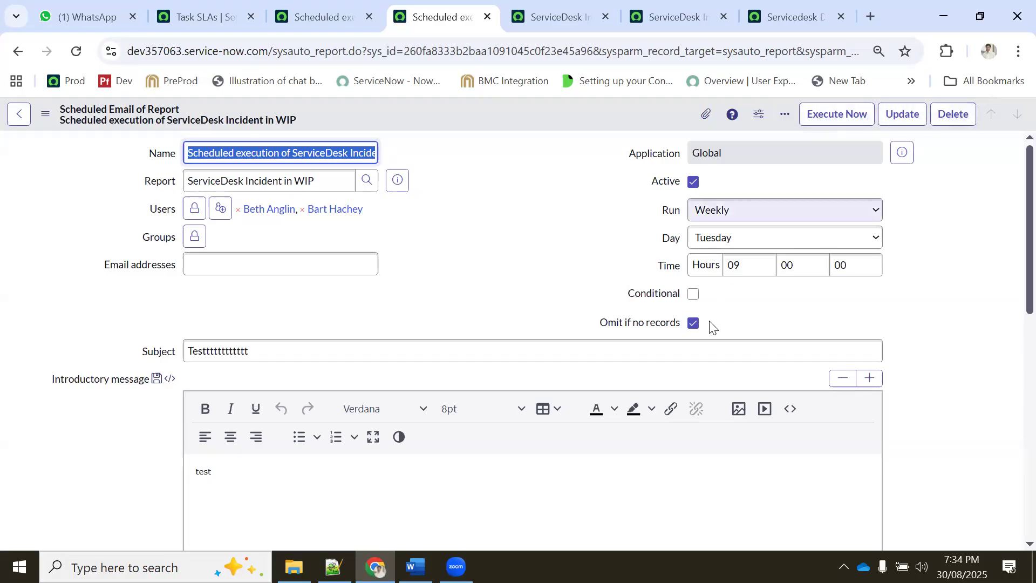
click(694, 182)
right_click(477, 110)
click(496, 122)
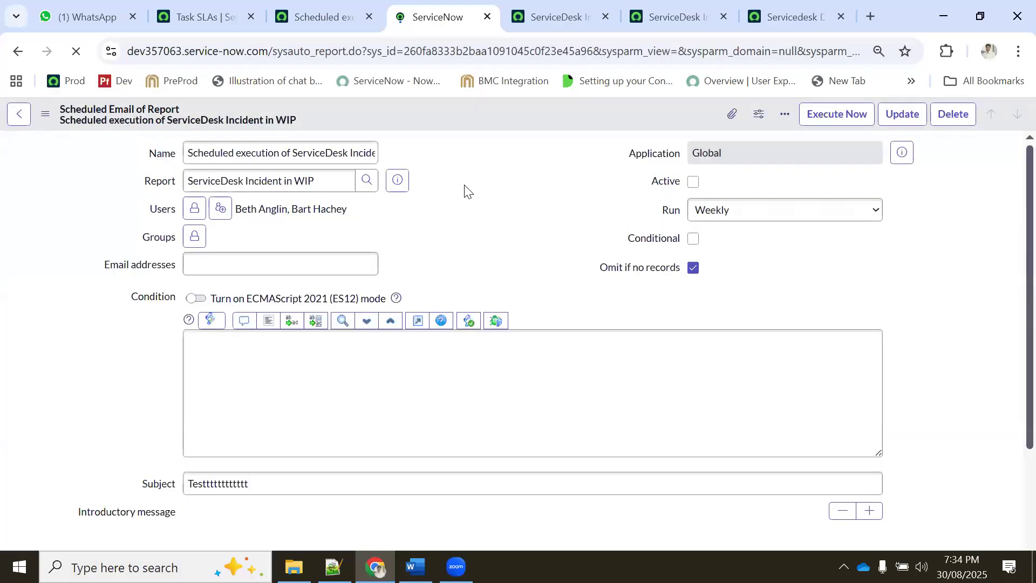
click(693, 182)
right_click(518, 106)
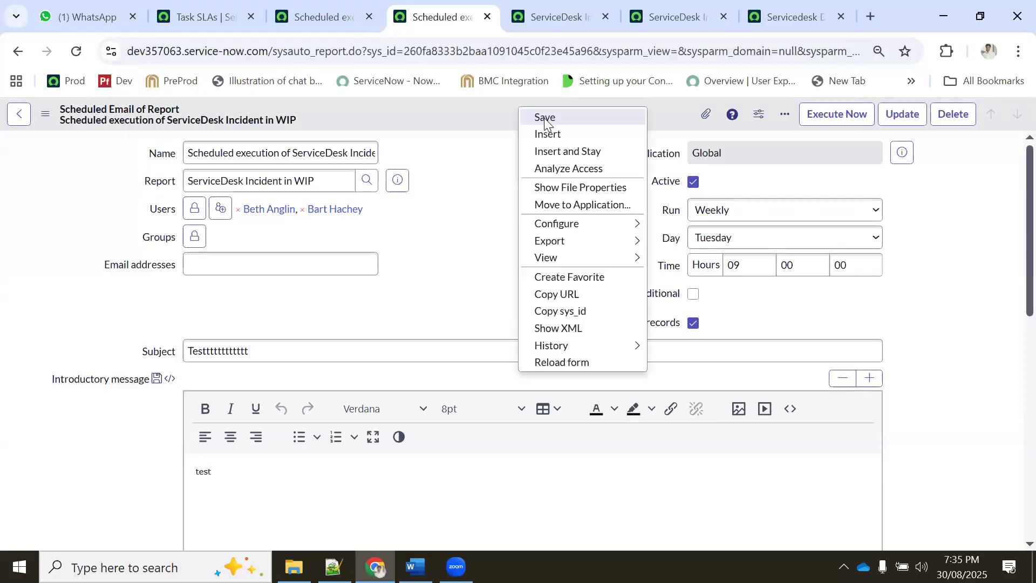
click(544, 116)
- In the ServiceDesk Incident in WIP report editor, close the sharing options, run the report and examine its conditions and chart
click(552, 10)
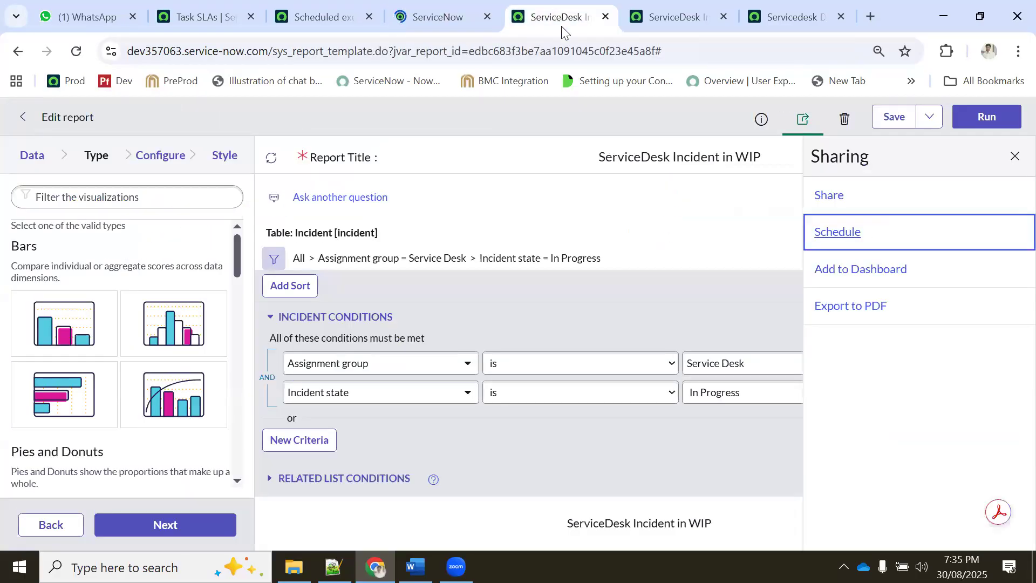
click(526, 123)
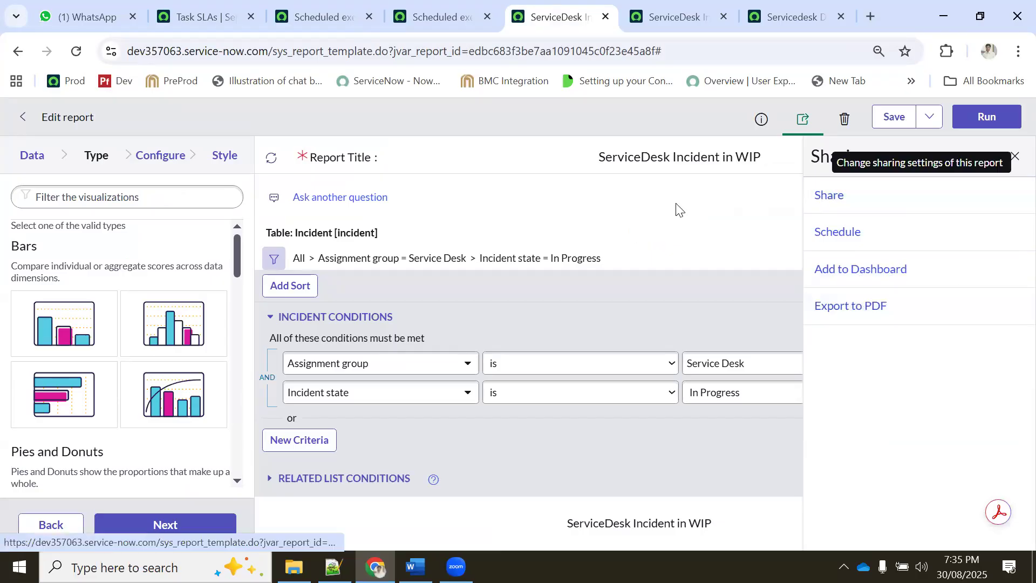
click(1016, 158)
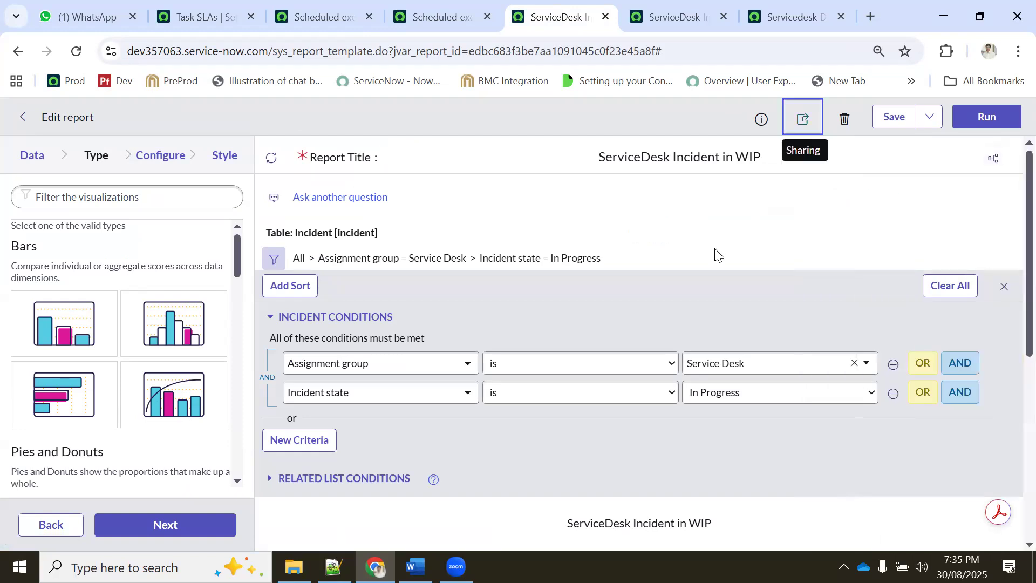
scroll(718, 254, down, 6)
scroll(718, 254, up, 6)
click(978, 129)
scroll(664, 328, down, 3)
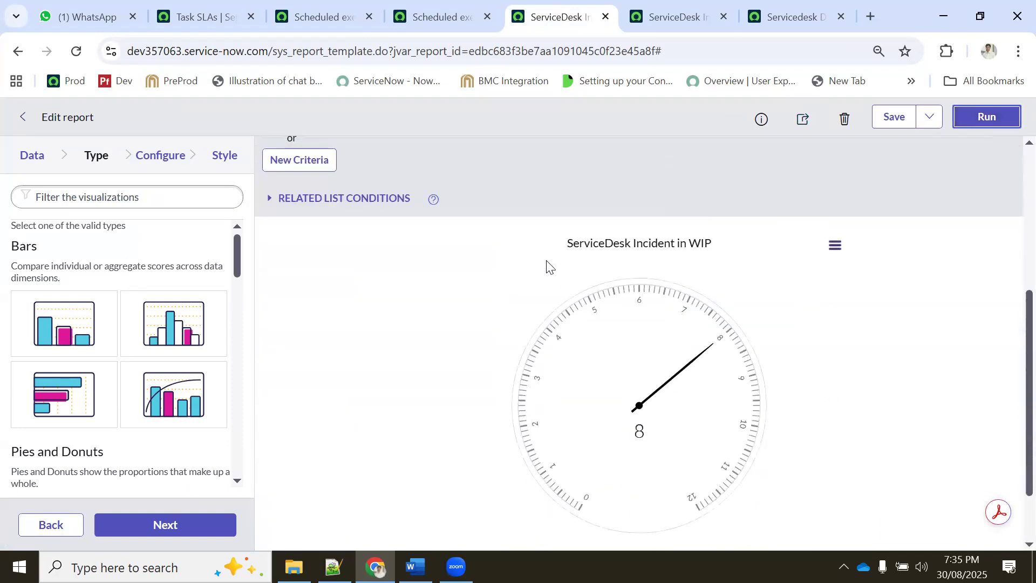
scroll(422, 246, up, 5)
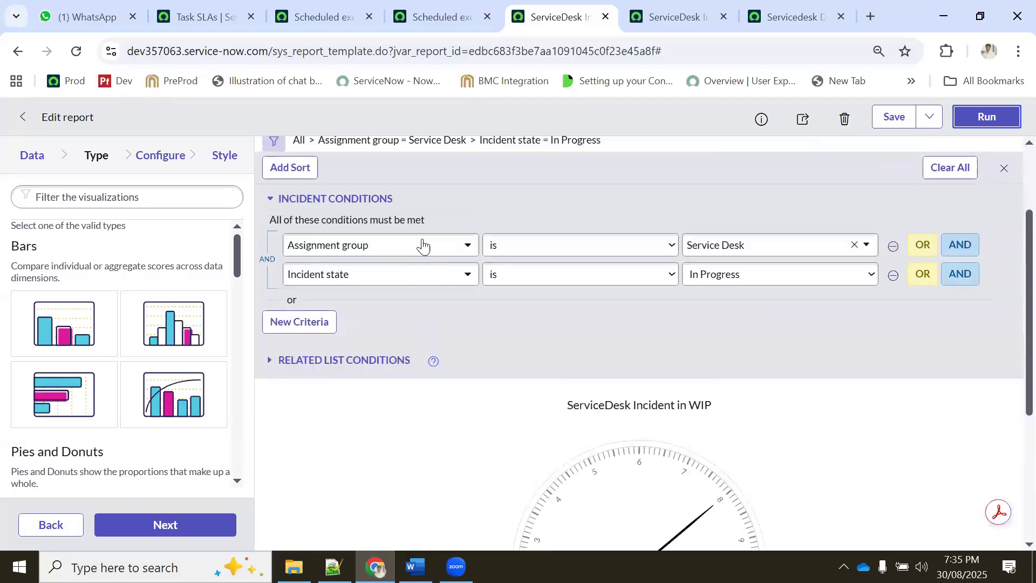
scroll(567, 273, down, 4)
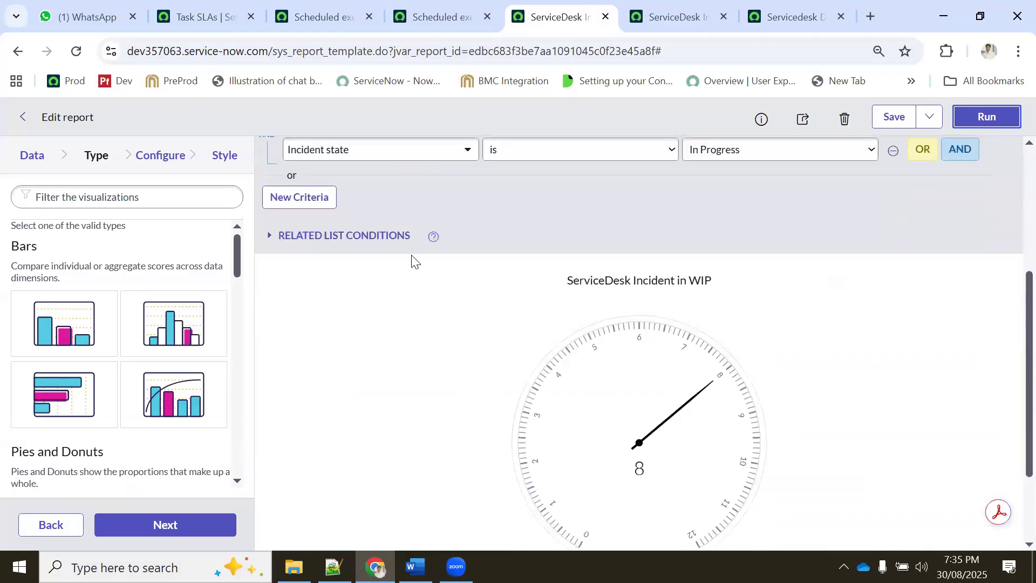
scroll(521, 264, up, 5)
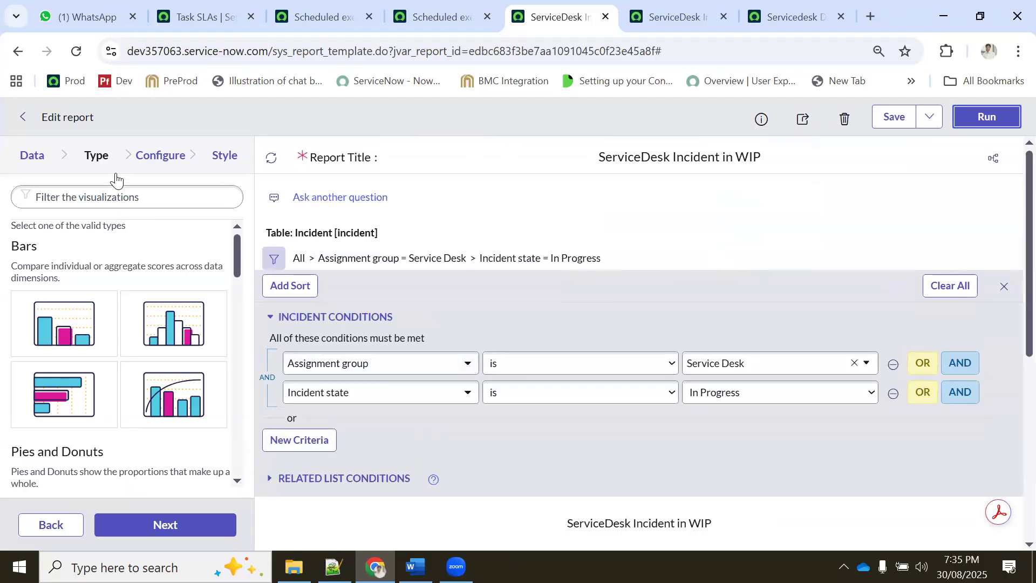
- Change the report's visualization type to List, and run and save the report
click(86, 196)
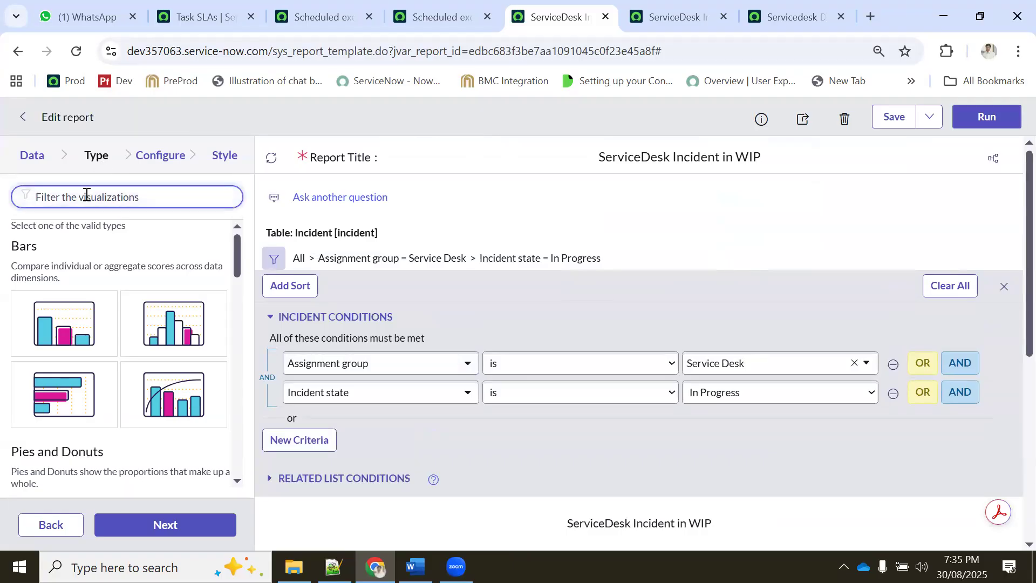
text(list)
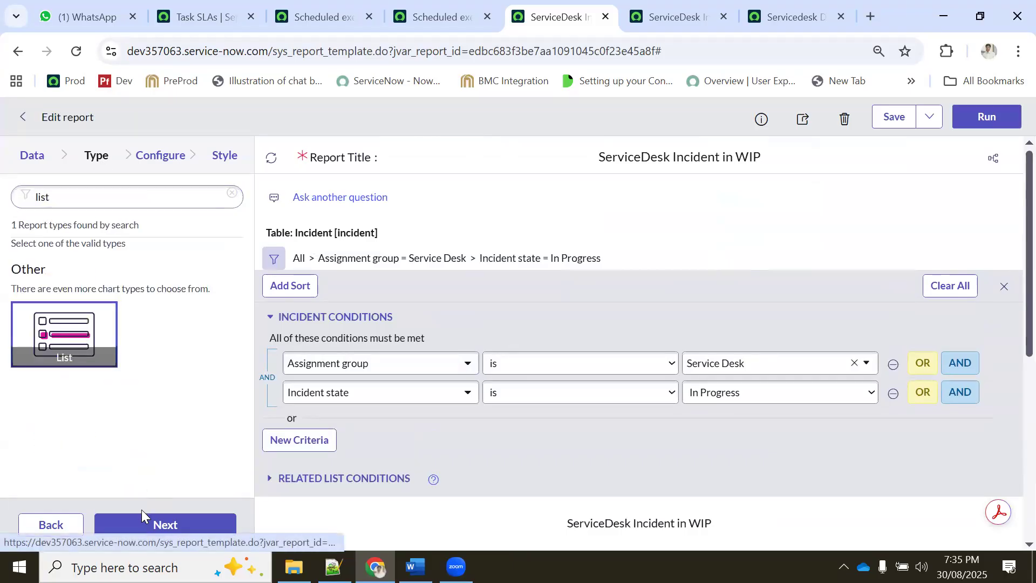
click(143, 517)
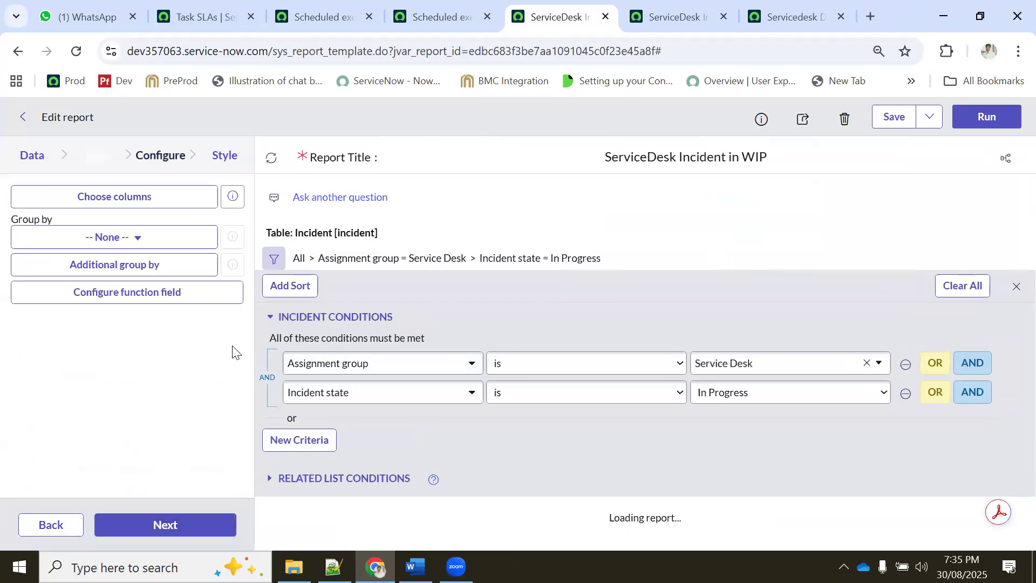
click(979, 117)
click(892, 116)
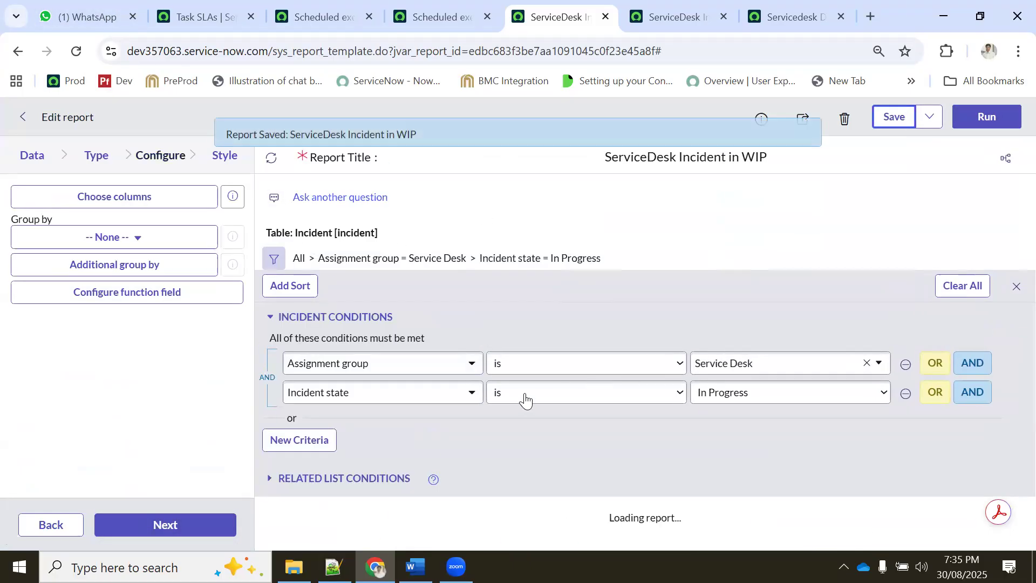
- Export the report's incident list to Excel (.xlsx) and download the exported file
scroll(486, 448, down, 3)
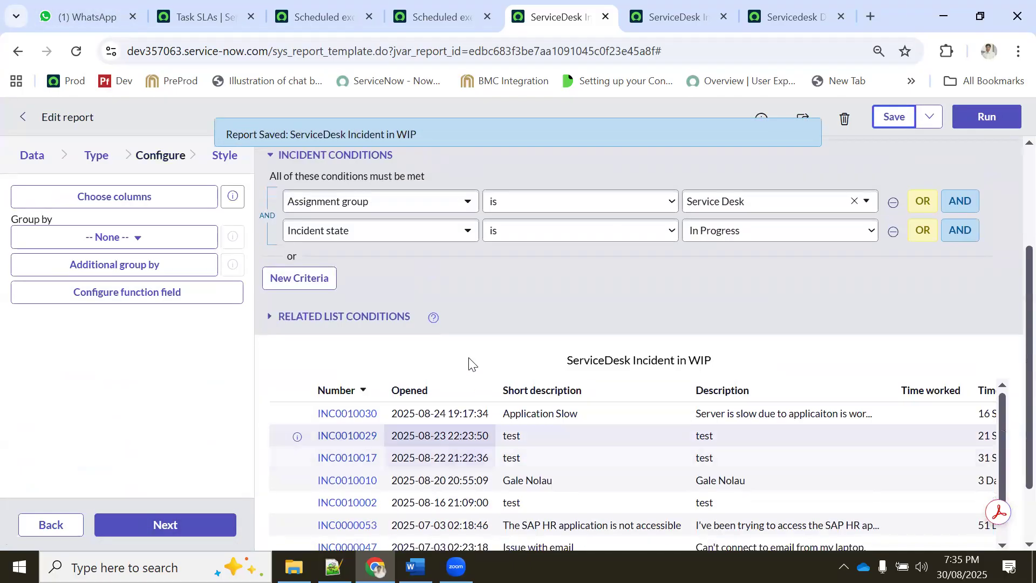
right_click(426, 396)
mouse_move(479, 274)
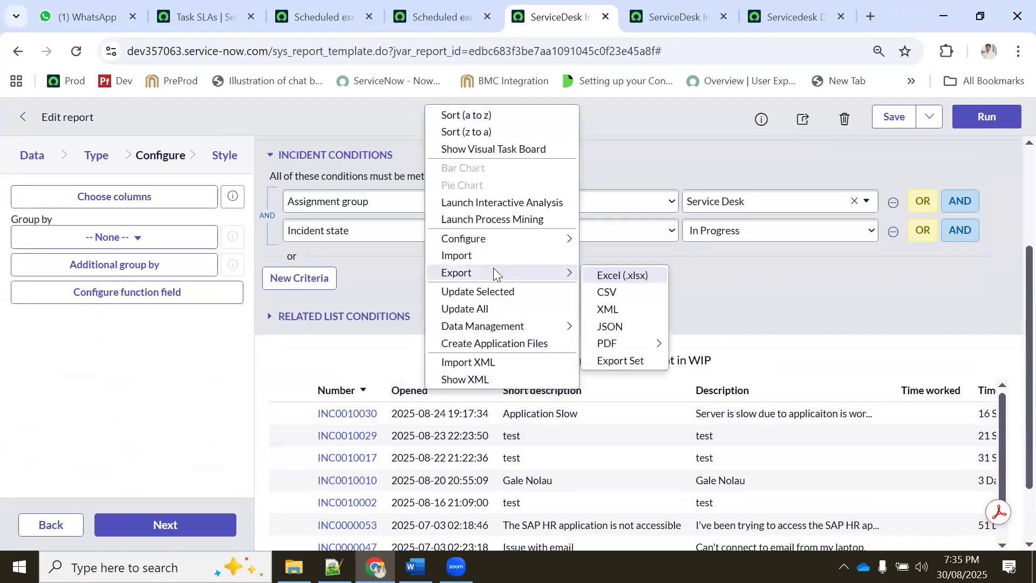
click(618, 277)
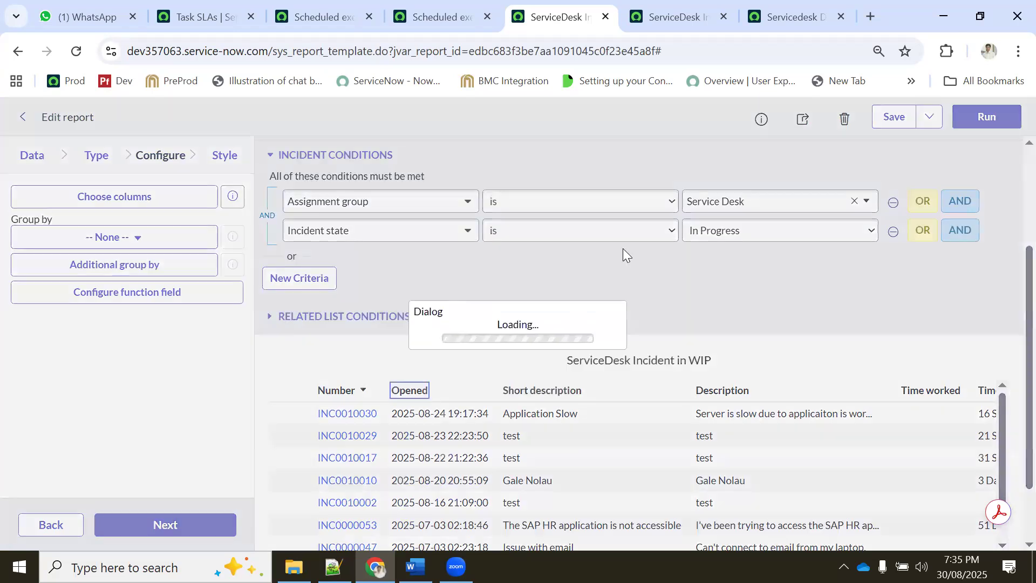
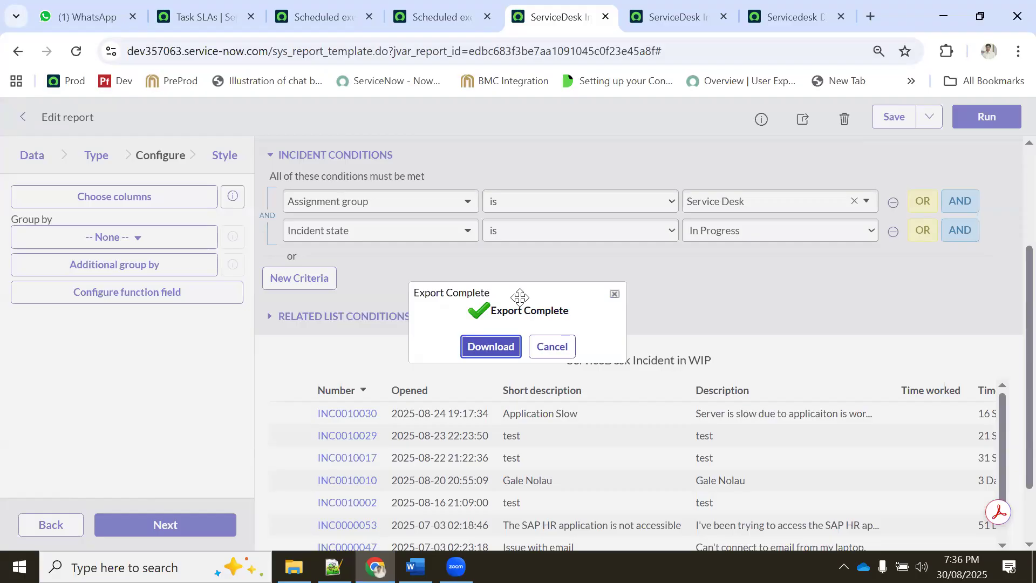
click(509, 349)
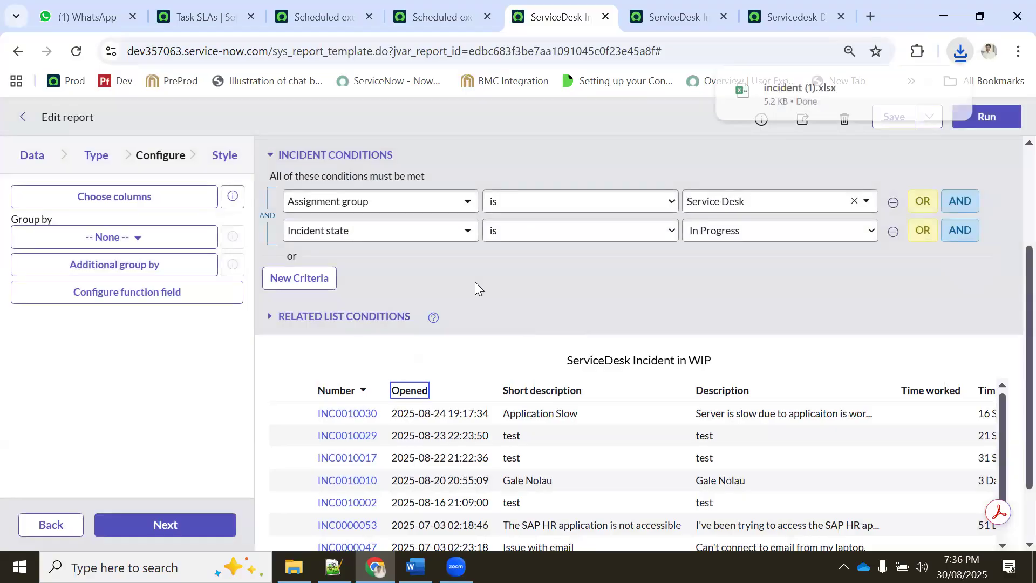
- Open the report's sharing options and examine the incident list below its conditions
scroll(540, 238, up, 3)
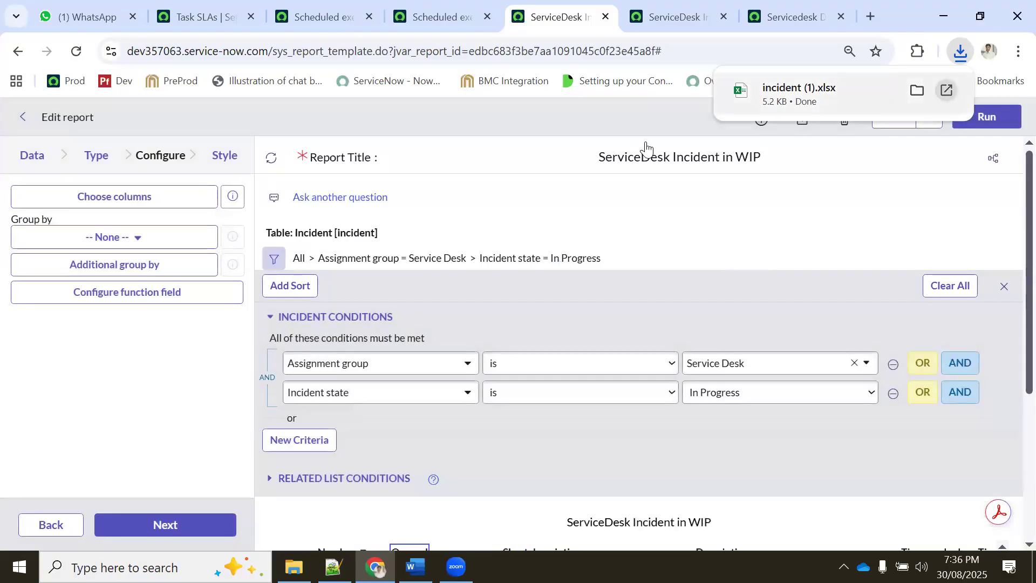
click(803, 120)
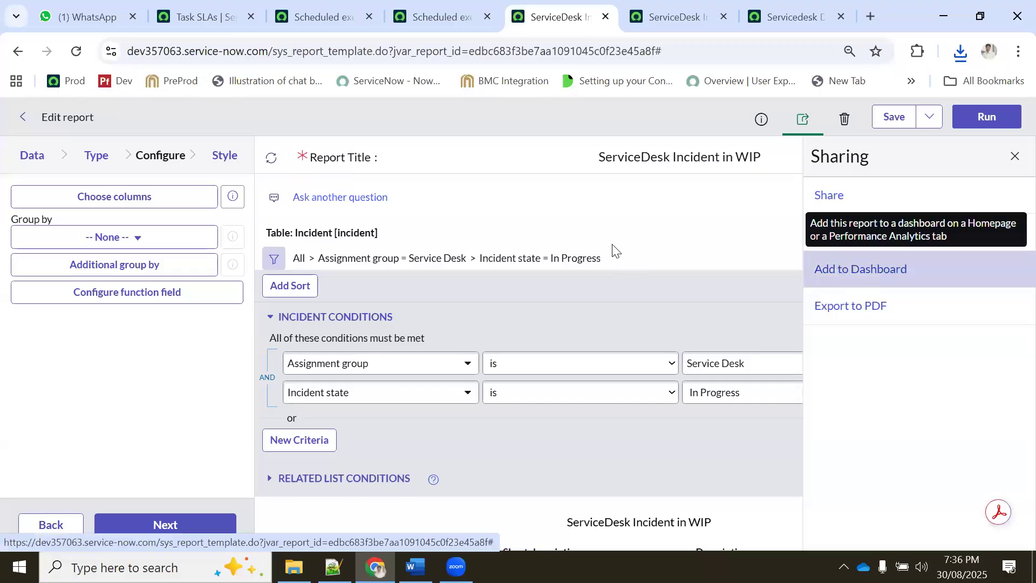
scroll(613, 250, down, 5)
scroll(488, 439, up, 5)
scroll(488, 435, down, 4)
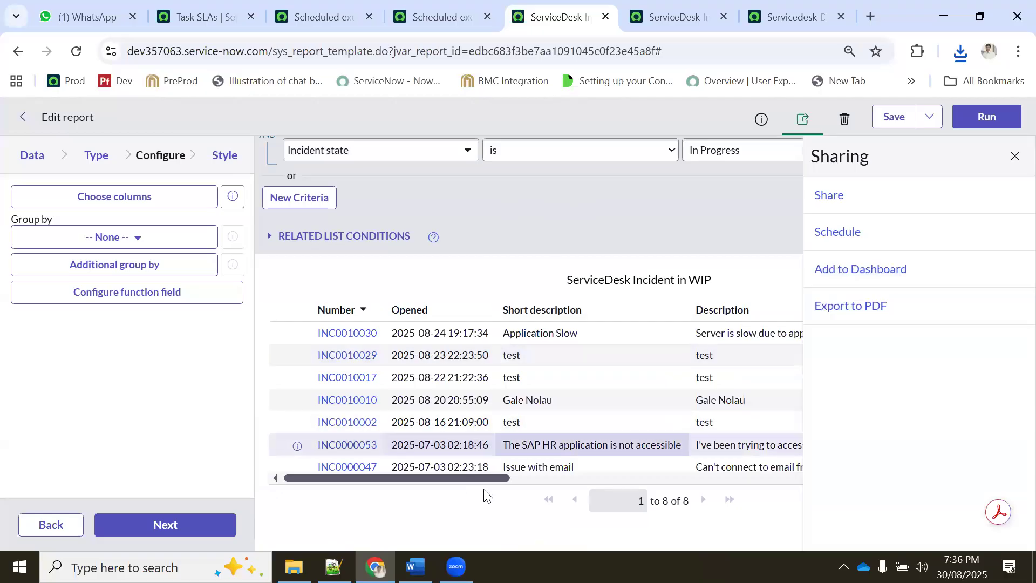
drag(499, 475, 410, 486)
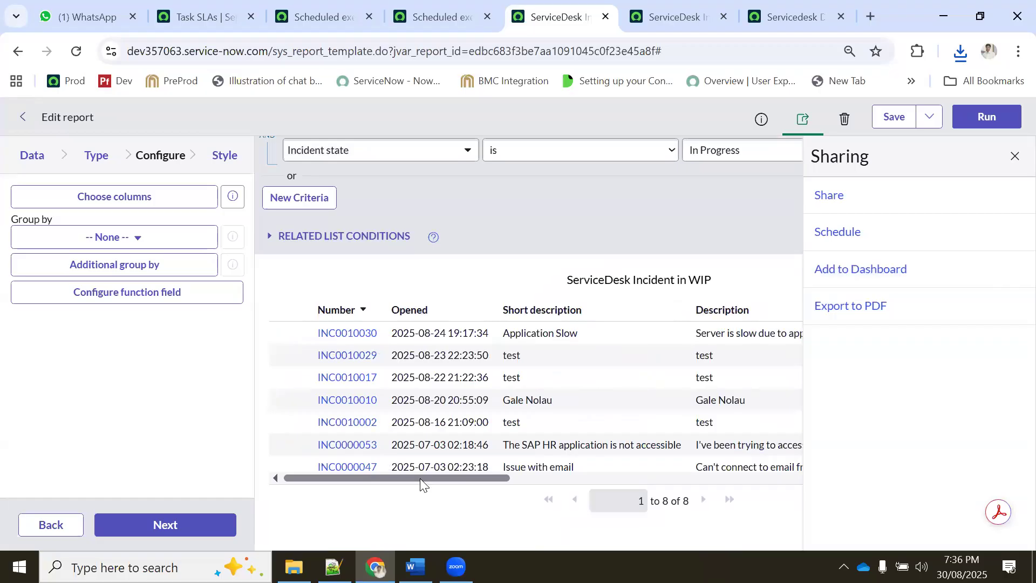
- Change the report's visualization type to Trend, keeping Created per Month as the trend, and save the report
click(92, 162)
click(76, 200)
text(tre)
click(66, 448)
click(165, 525)
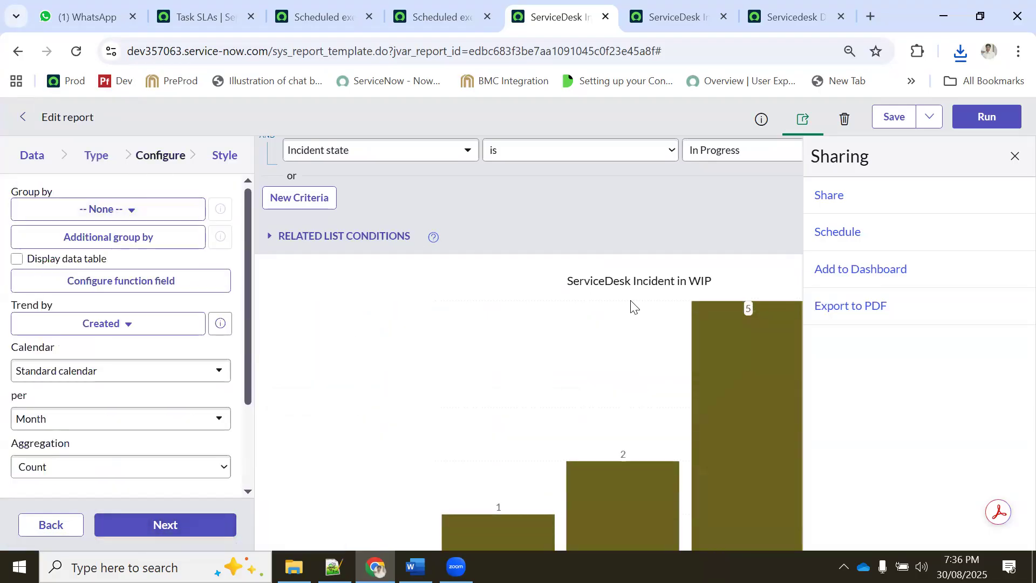
click(893, 118)
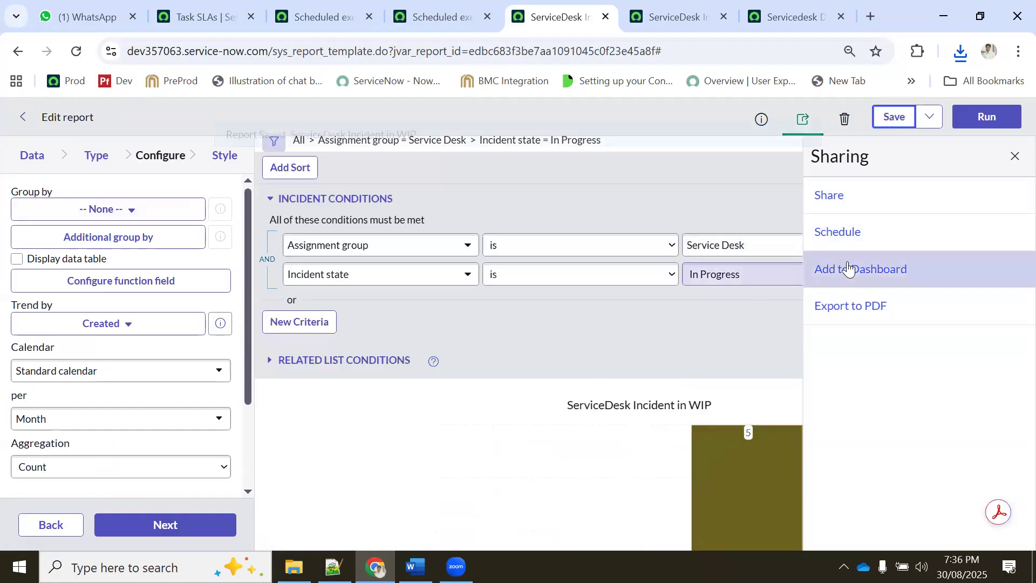
- Start adding the report to a dashboard and search the available dashboards for "dash" and "serv"
click(838, 272)
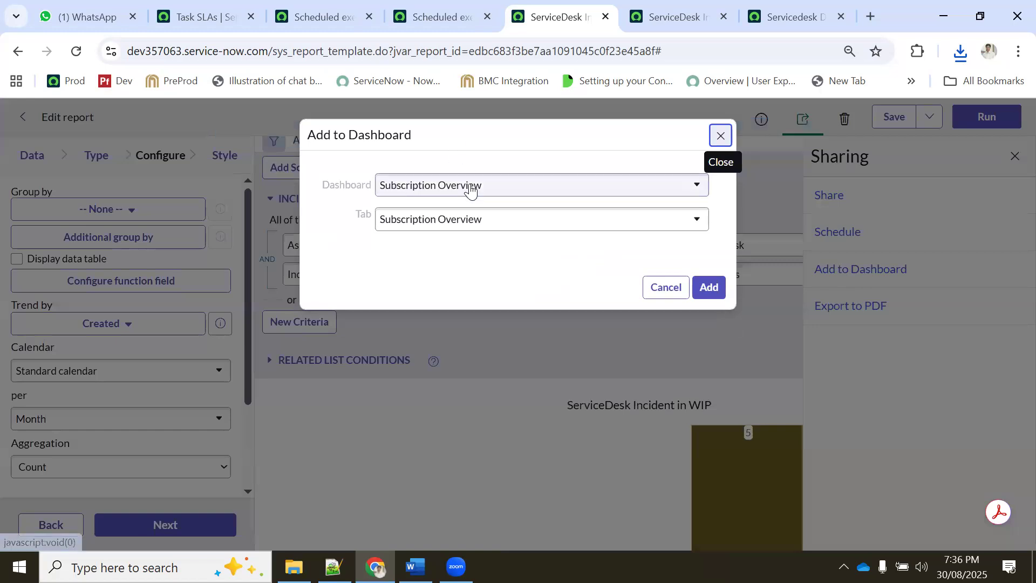
click(454, 191)
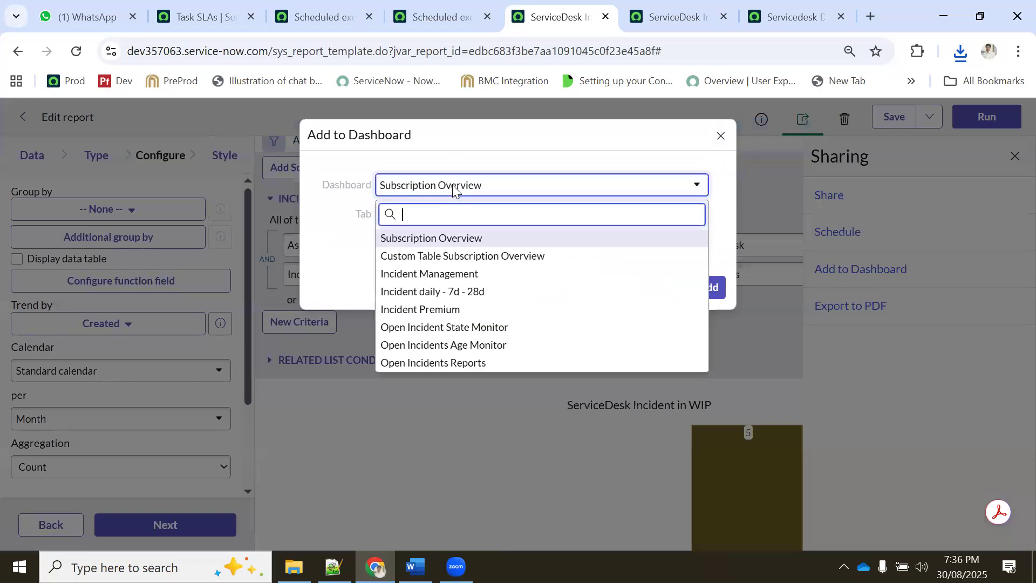
text(dash)
key(BackSpace)
key(BackSpace)
key(BackSpace)
key(BackSpace)
text(serv)
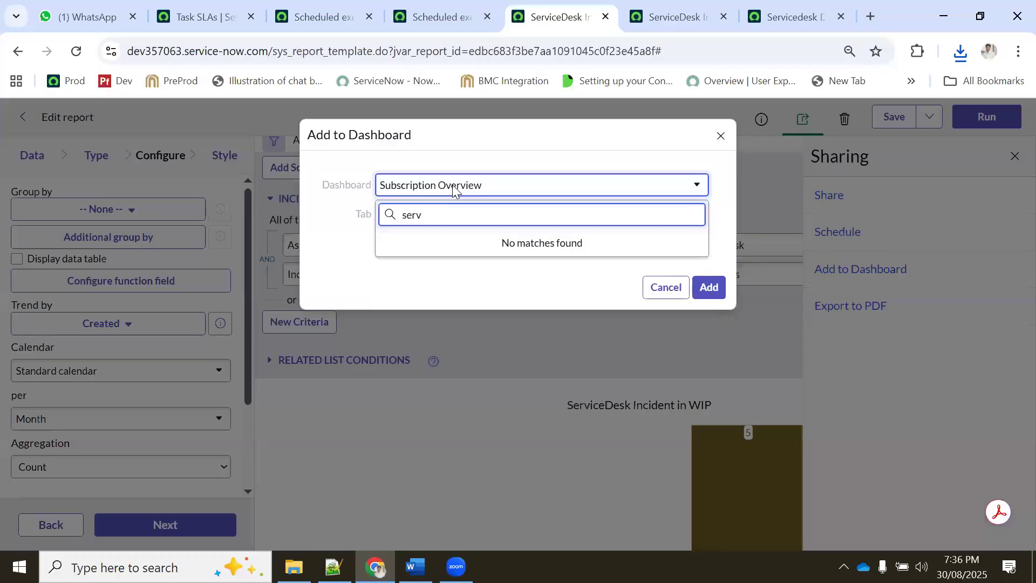
key(BackSpace)
key(BackSpace)
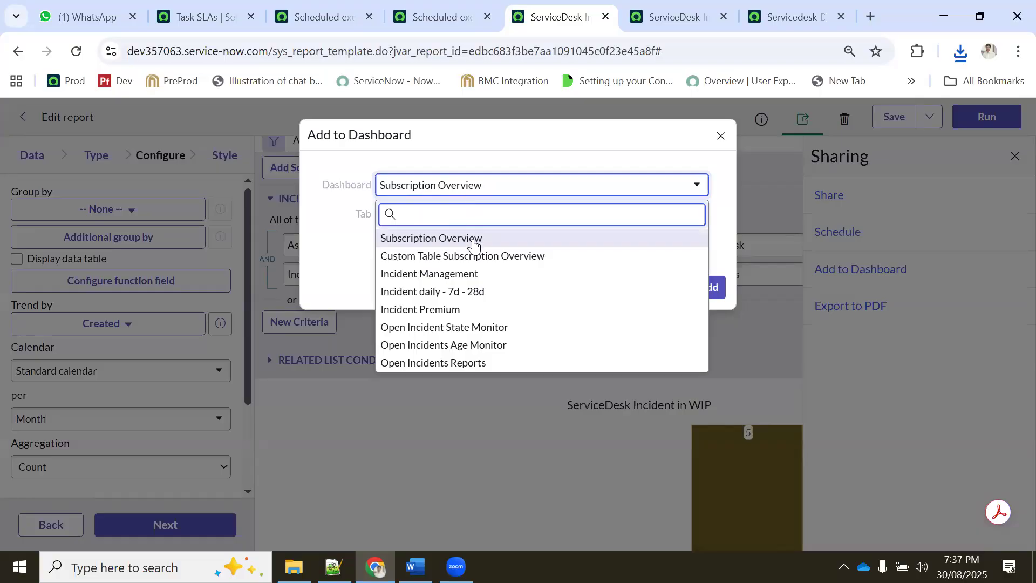
- Find the Self-Service Dashboards module, open it in a new browser tab and show the recent dashboards
click(200, 17)
click(158, 118)
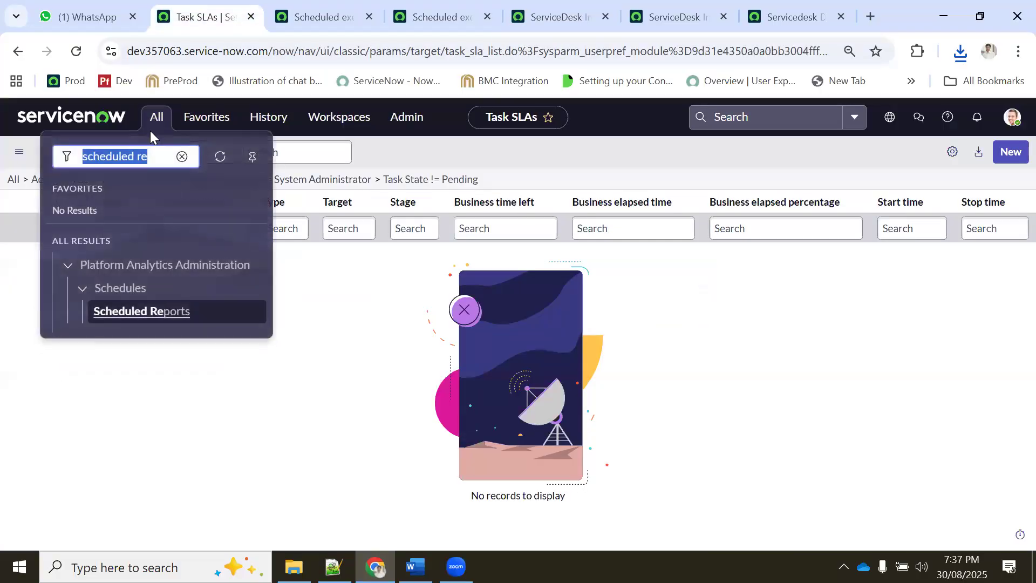
text(dashboard)
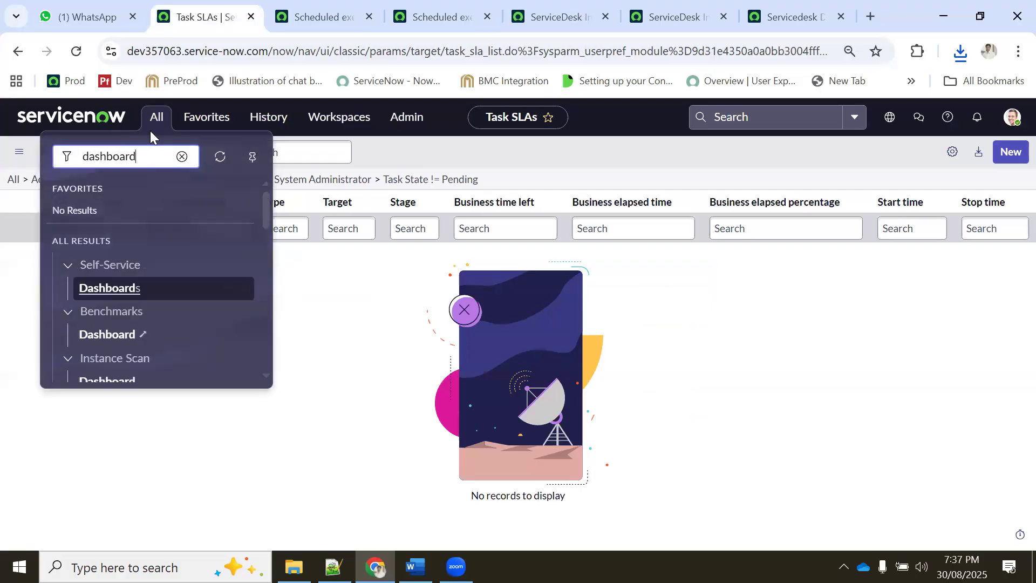
middle_click(120, 291)
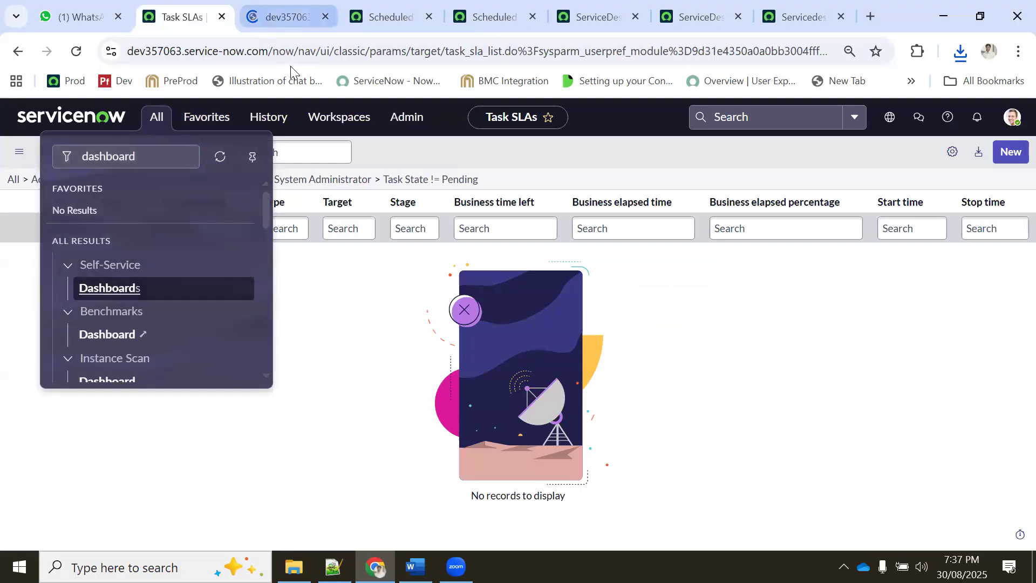
click(286, 17)
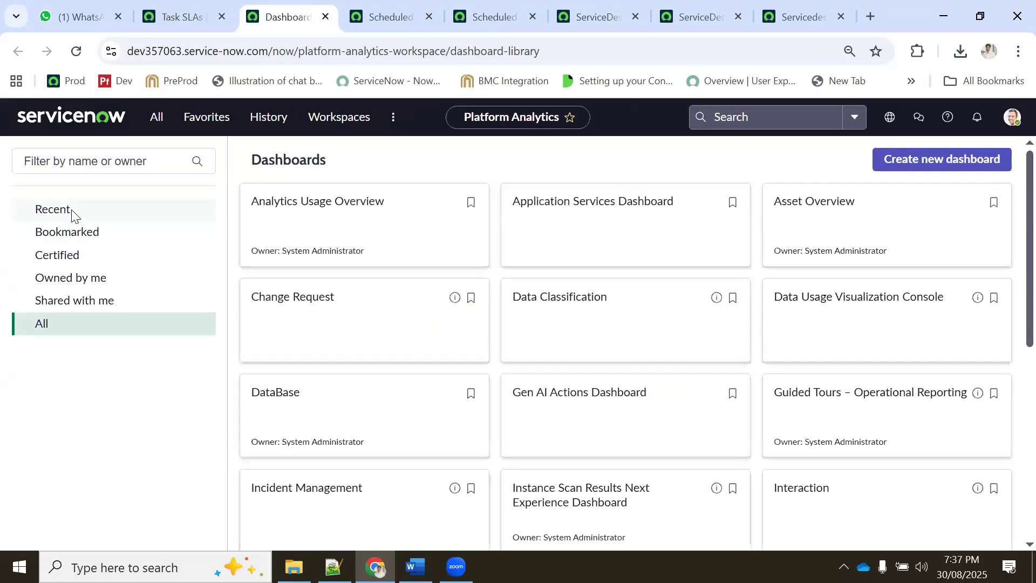
click(73, 213)
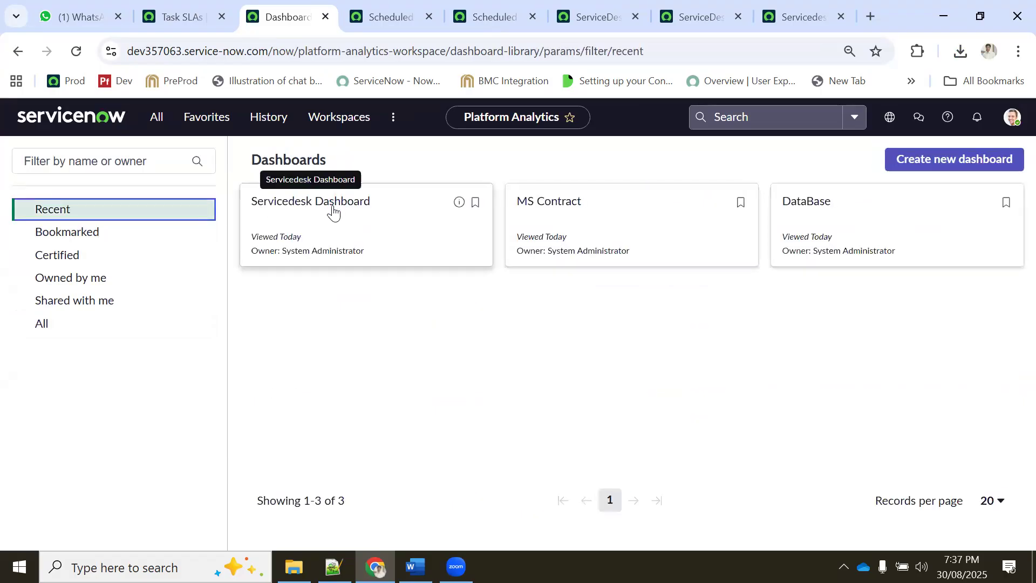
- Return to the report's Add to Dashboard dialog and search its dashboard choices for "Ser"
click(385, 16)
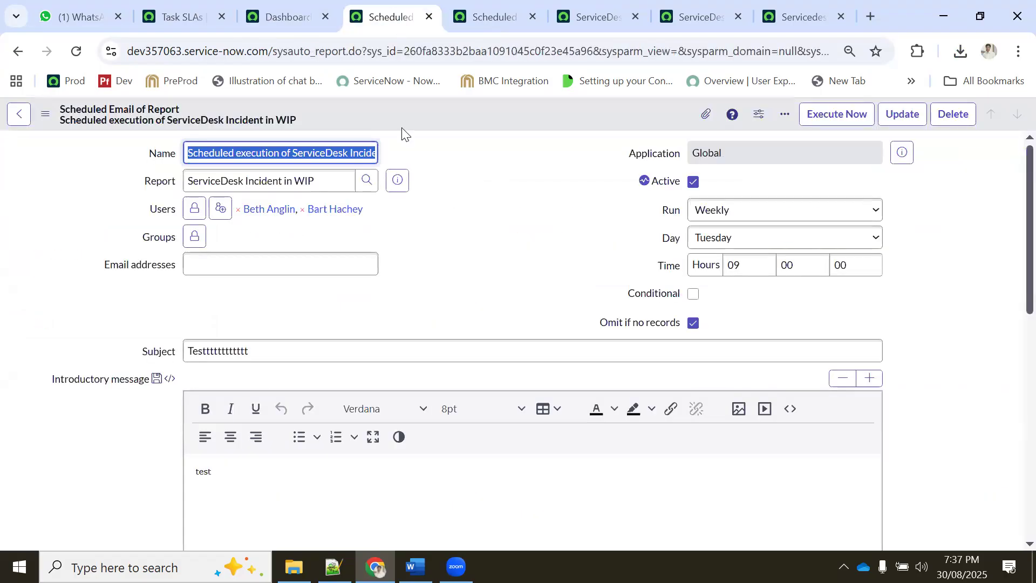
click(486, 17)
click(390, 8)
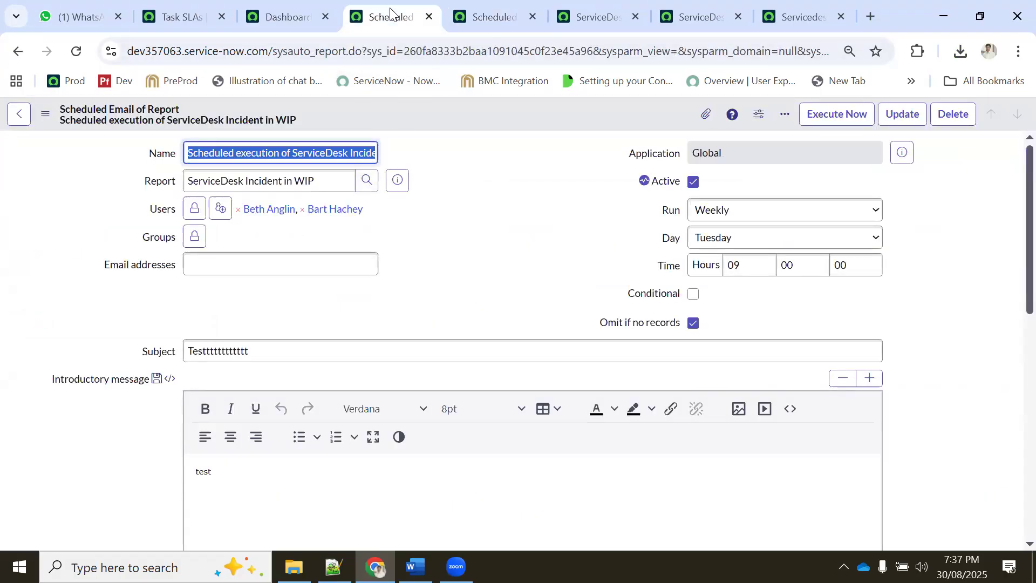
click(301, 8)
click(203, 8)
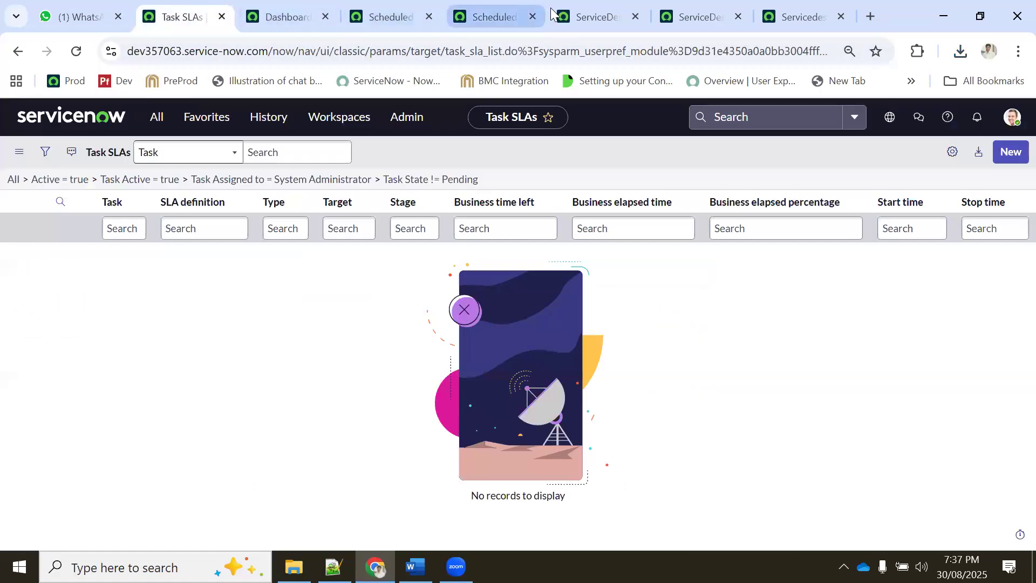
click(589, 16)
click(466, 184)
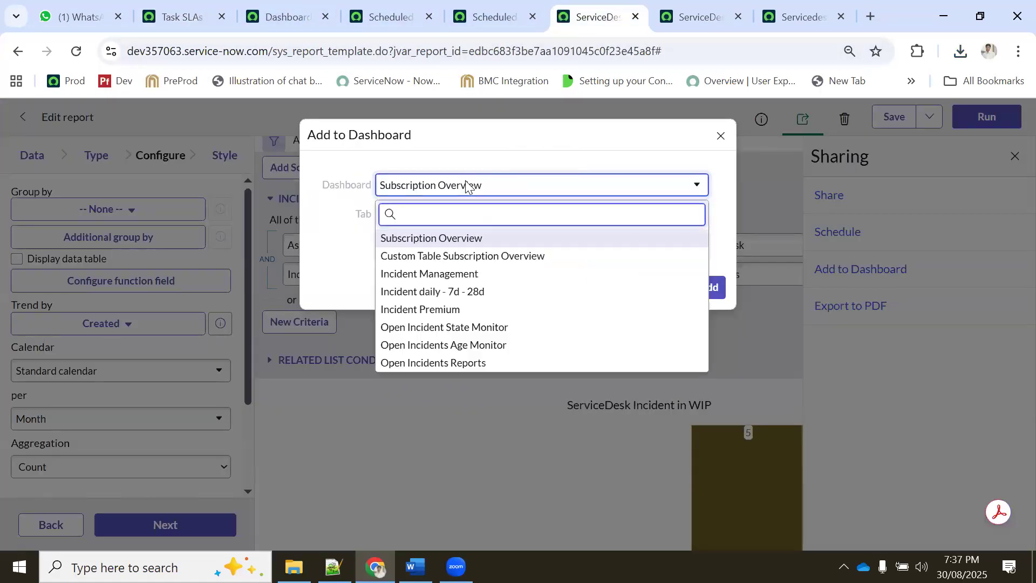
text(Ser)
key(BackSpace)
key(BackSpace)
key(BackSpace)
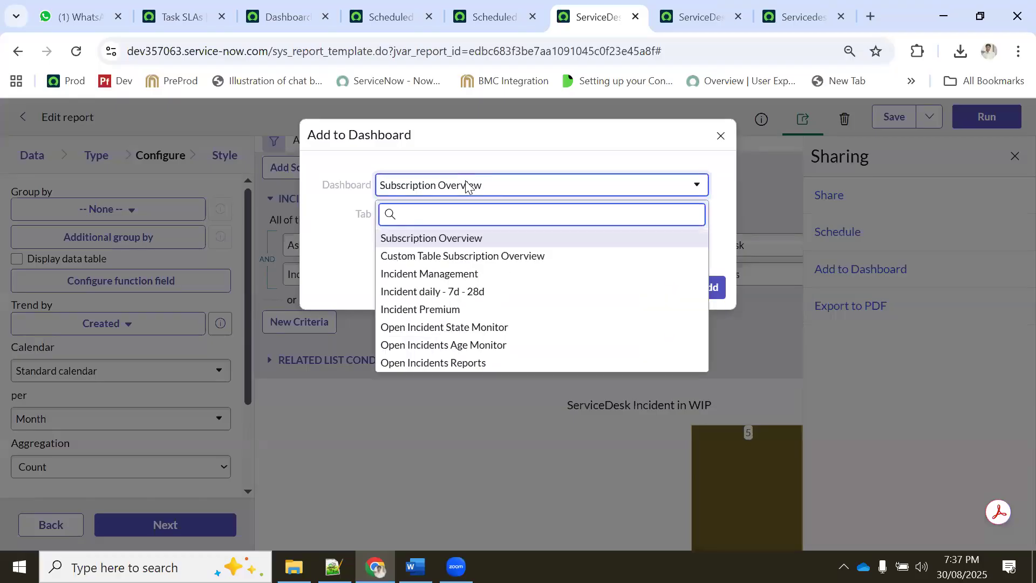
- Create a new dashboard named TEEEEEEEEEEEEEEE with the In-line editor in the dashboard library, and exit its editing mode
click(256, 21)
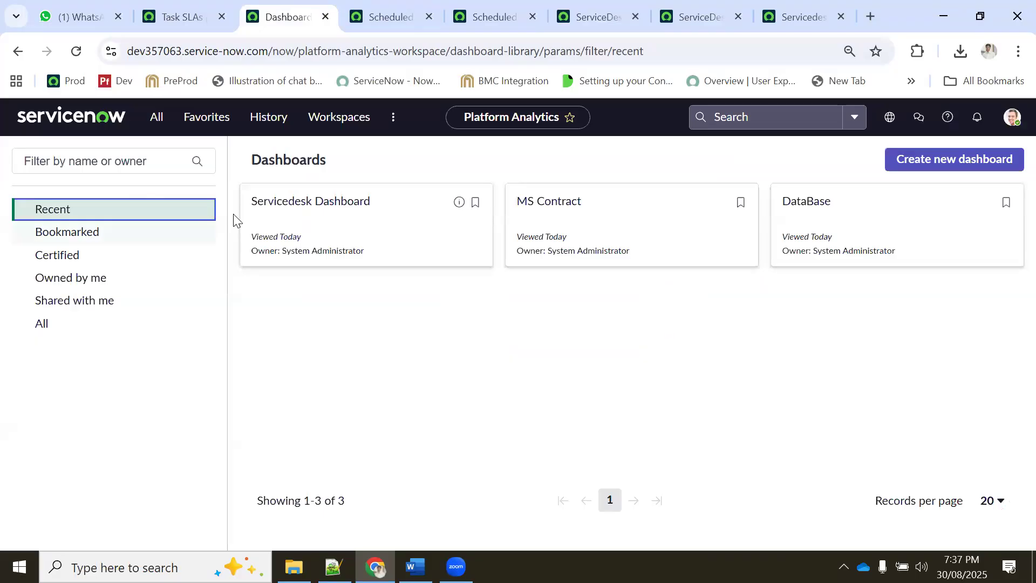
click(964, 160)
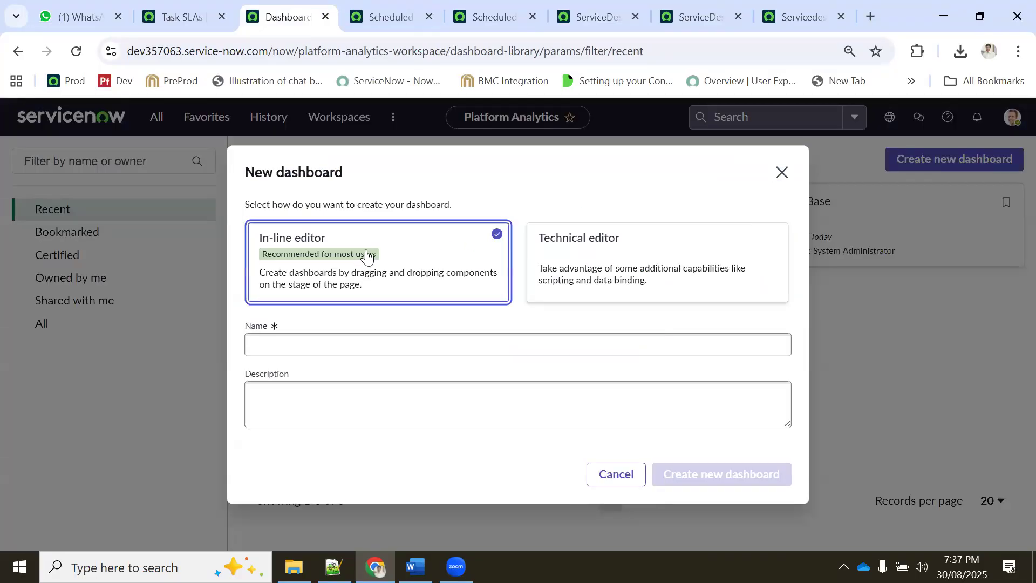
click(328, 321)
text(T)
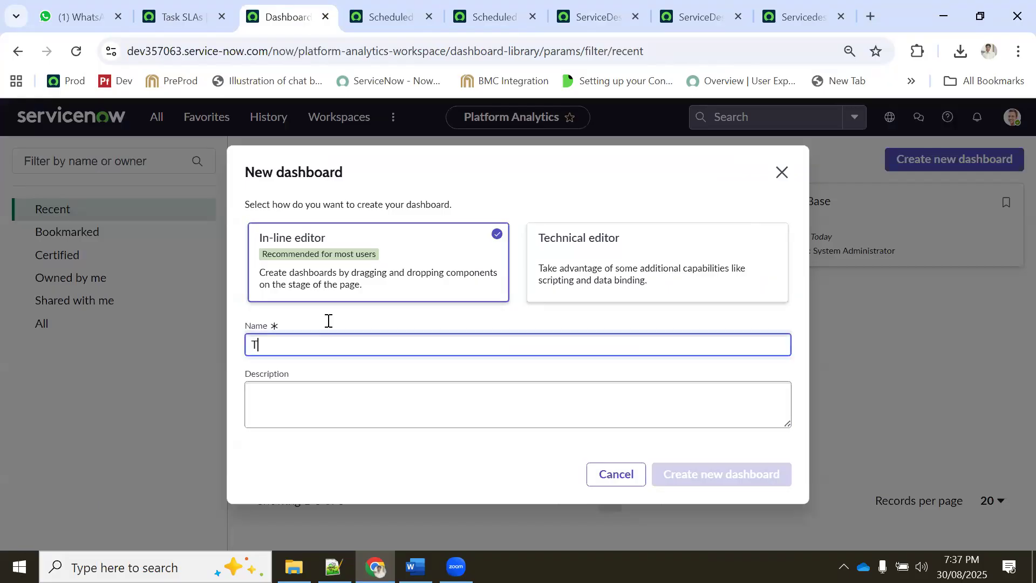
text(EEEEEEEEEEEEEEE)
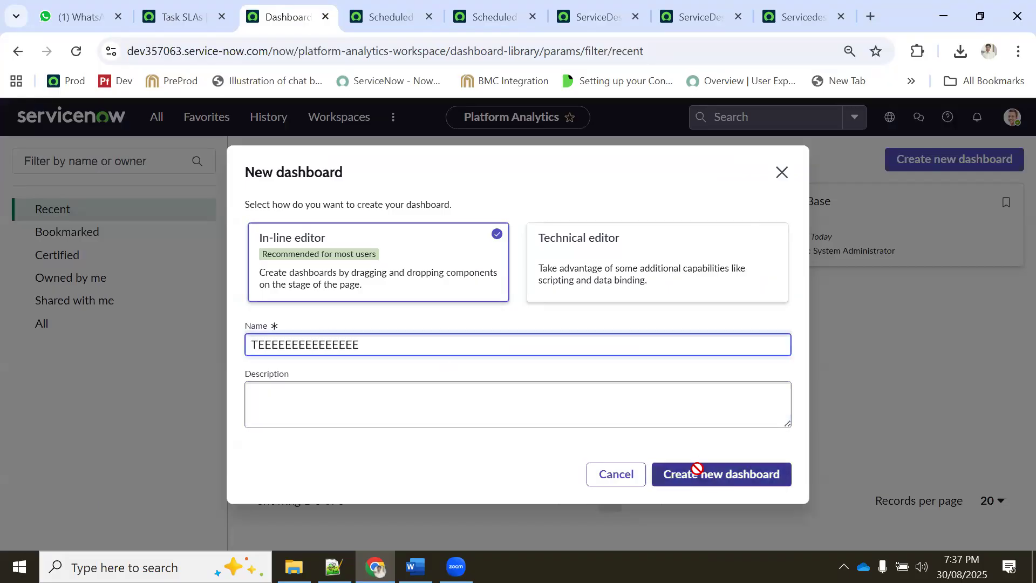
click(696, 469)
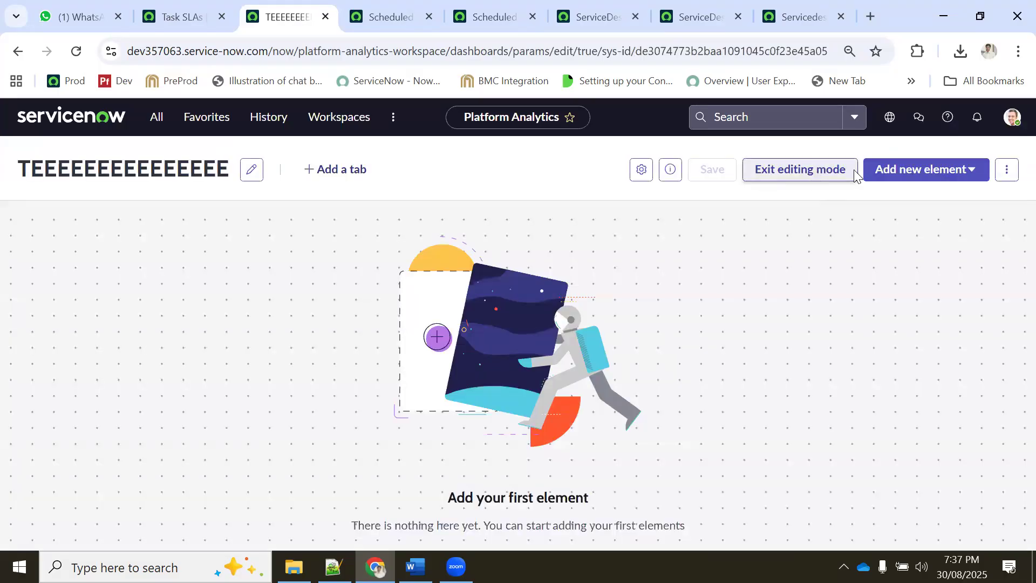
click(801, 169)
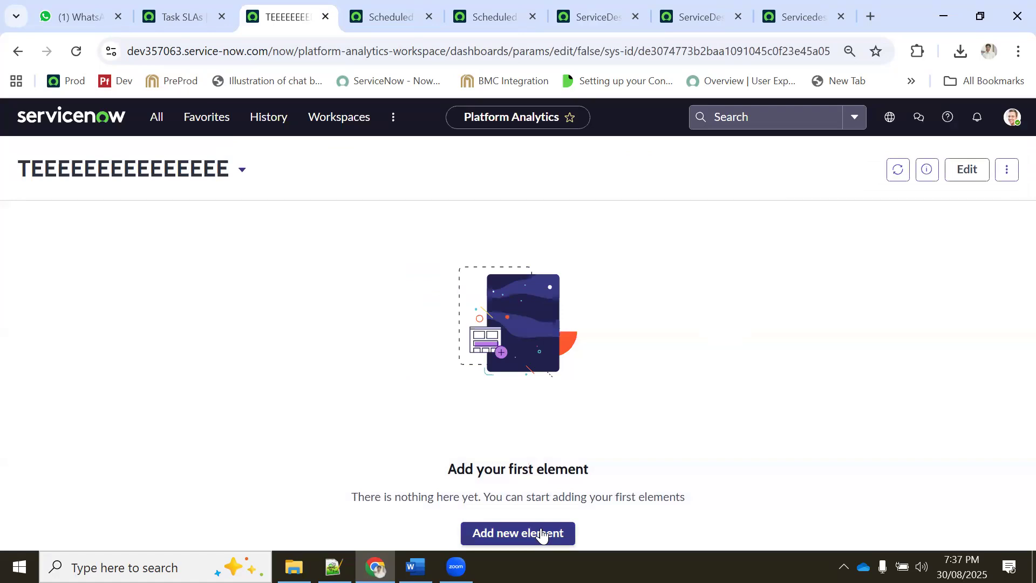
- In the report's Add to Dashboard dialog, search the dashboard choices for "Ser" and for the new dashboard with "TEEE"
click(375, 11)
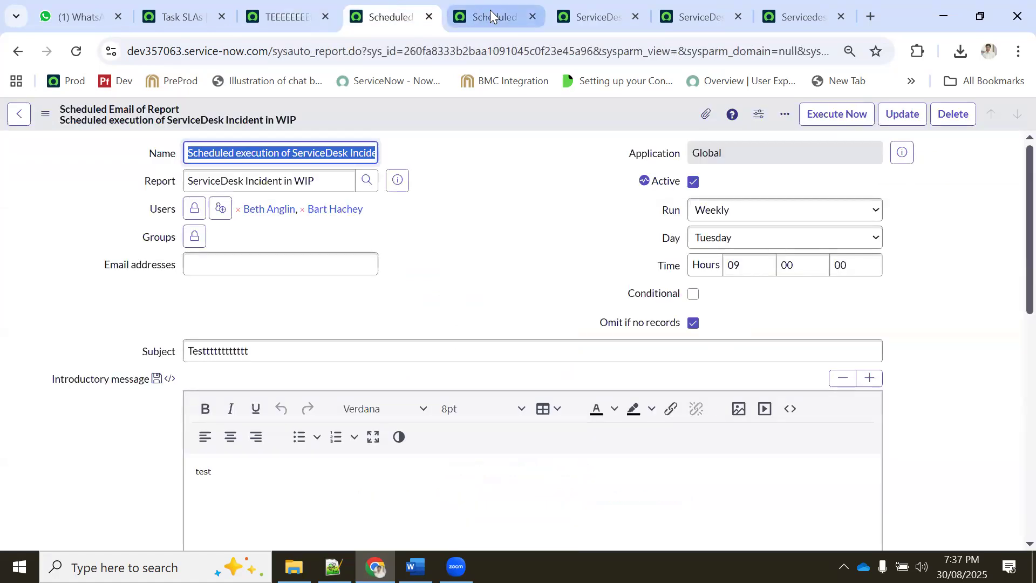
click(594, 20)
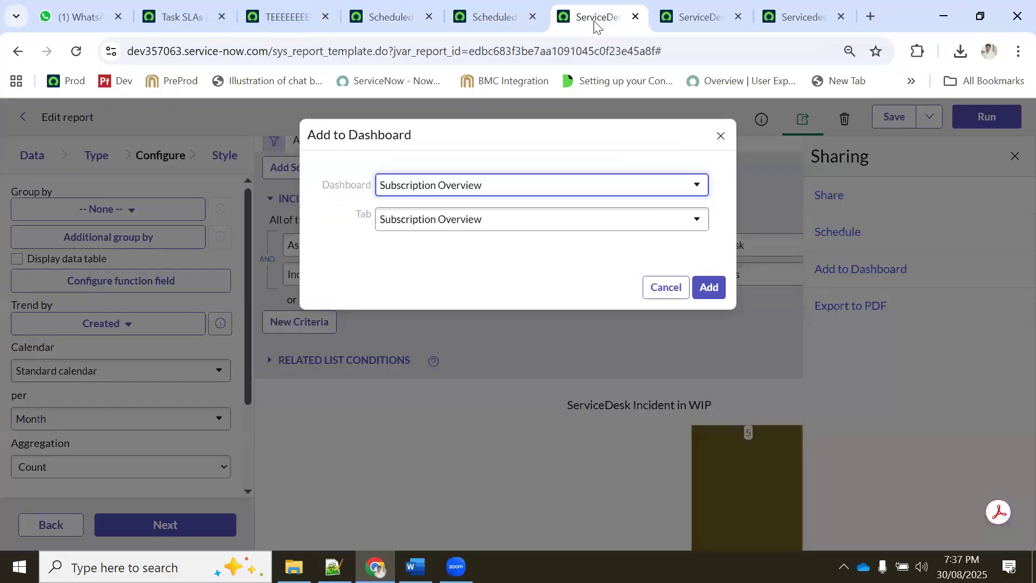
click(428, 184)
text(S)
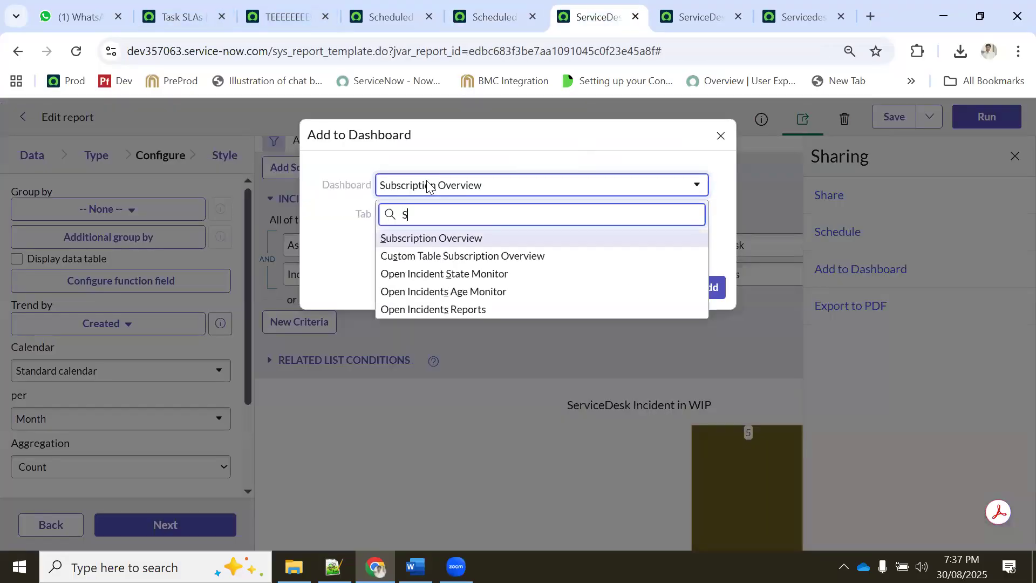
text(er)
click(289, 18)
click(594, 18)
click(485, 188)
text(T)
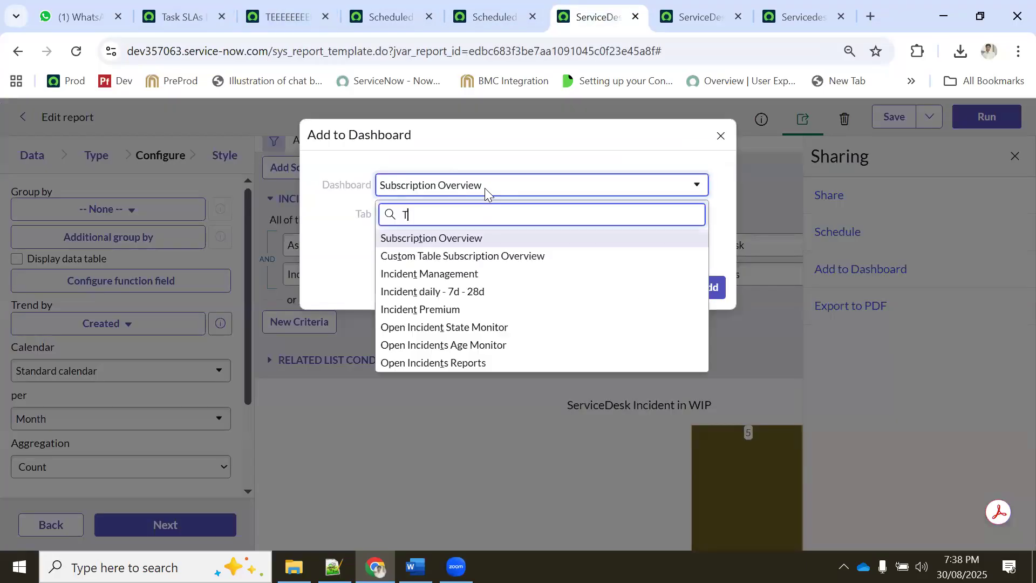
text(EEE)
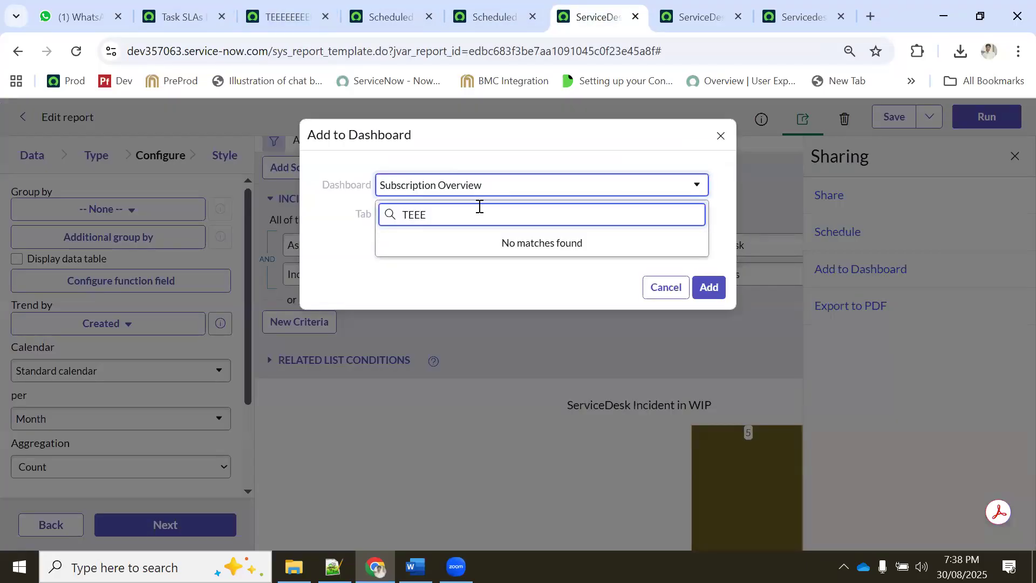
key(BackSpace)
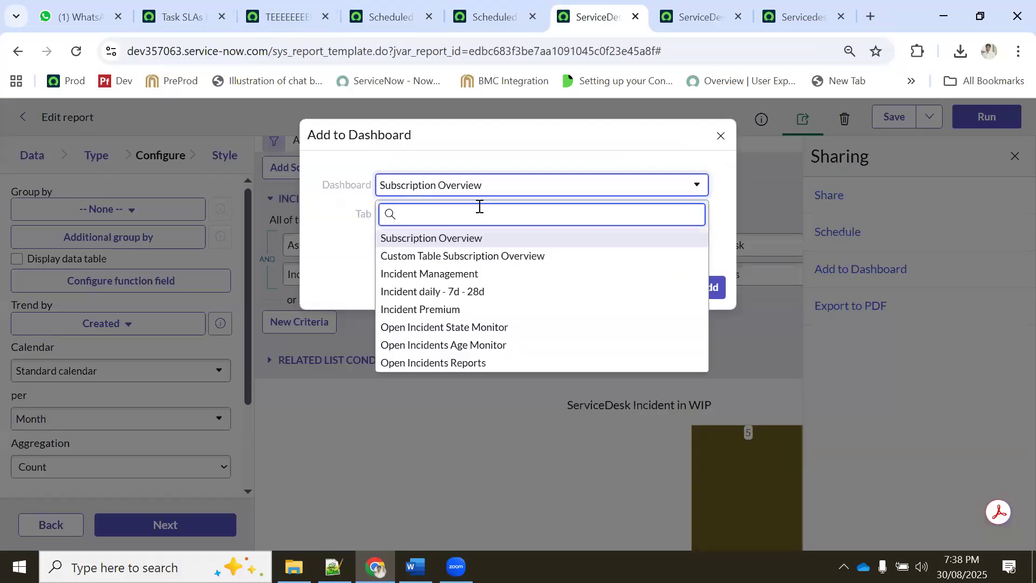
- Return to the TEEEEEEEEEEEEEEE dashboard and search the application navigator for "dashb", looking through the matching modules
click(286, 17)
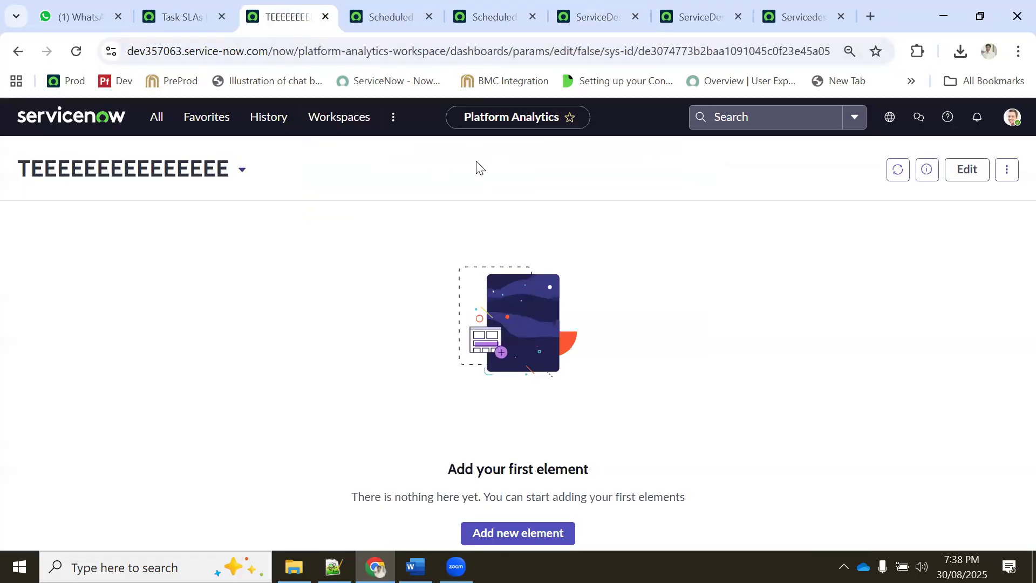
drag(470, 120, 537, 116)
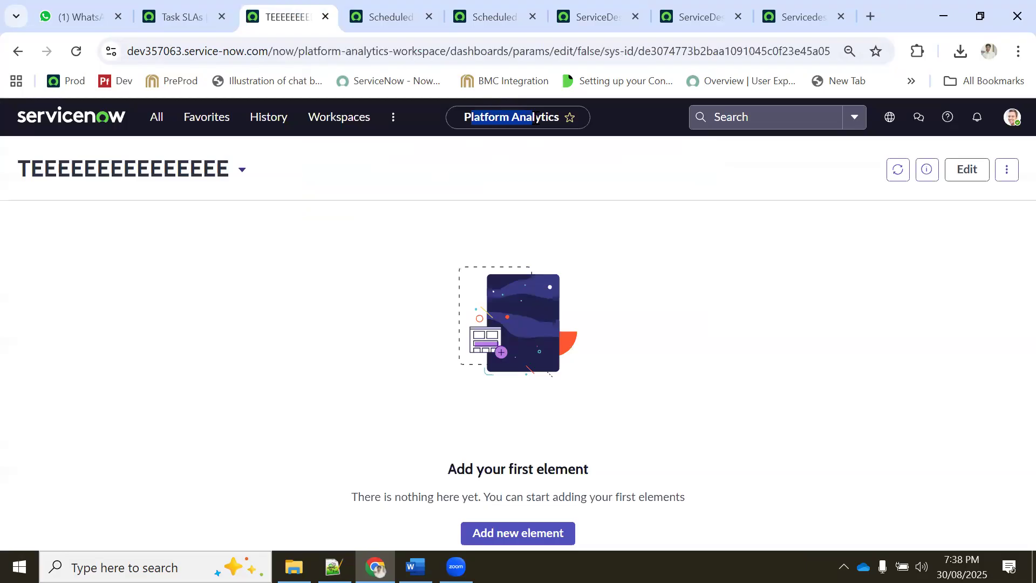
click(151, 121)
click(151, 120)
text(dashb)
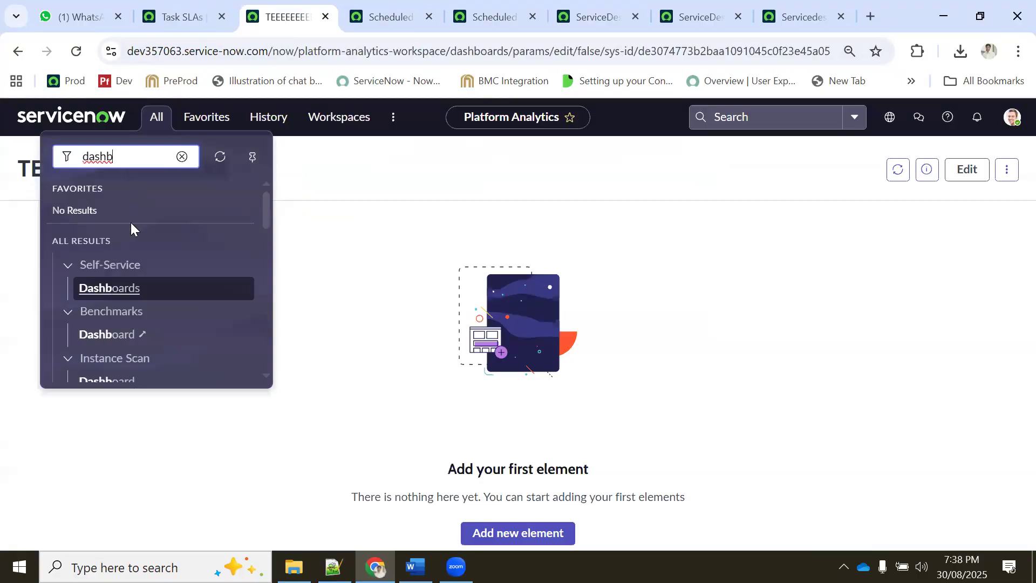
scroll(152, 290, down, 5)
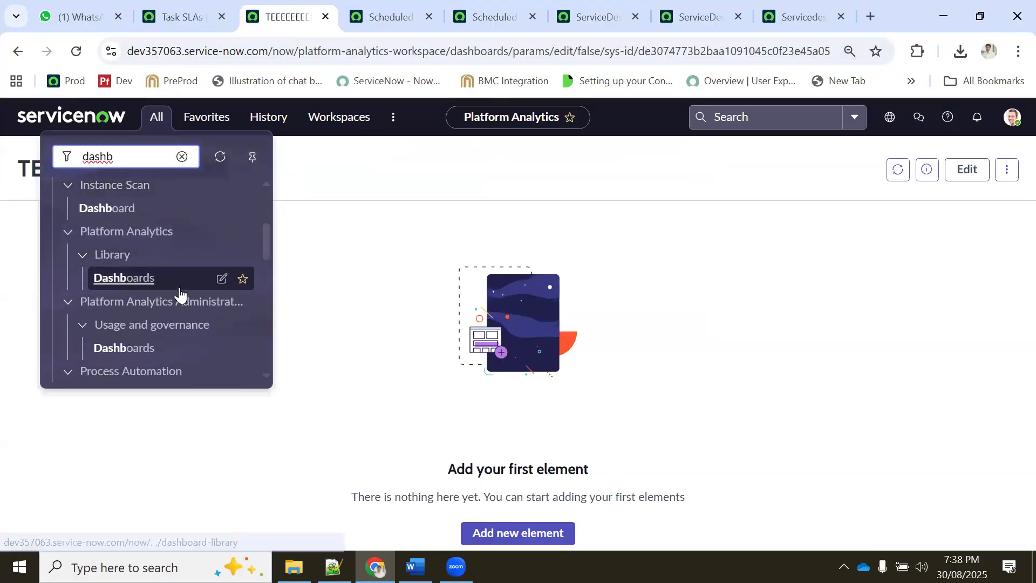
scroll(196, 294, down, 4)
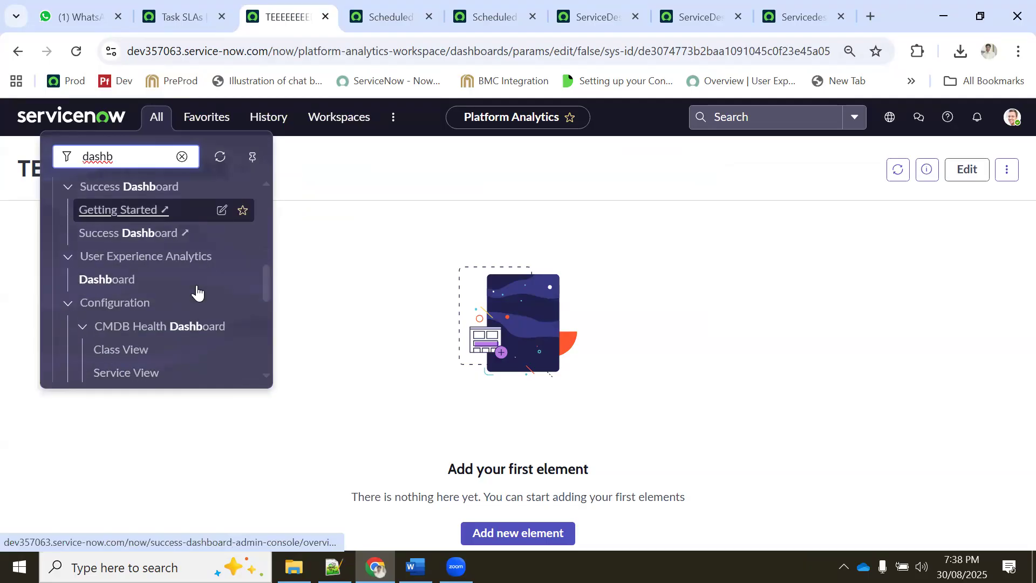
scroll(213, 282, down, 3)
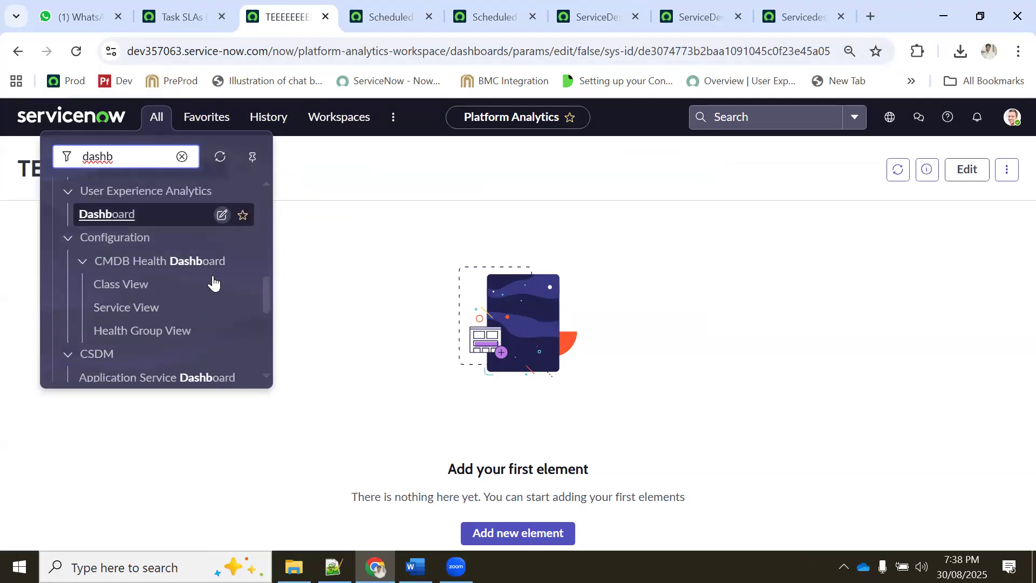
scroll(210, 281, up, 12)
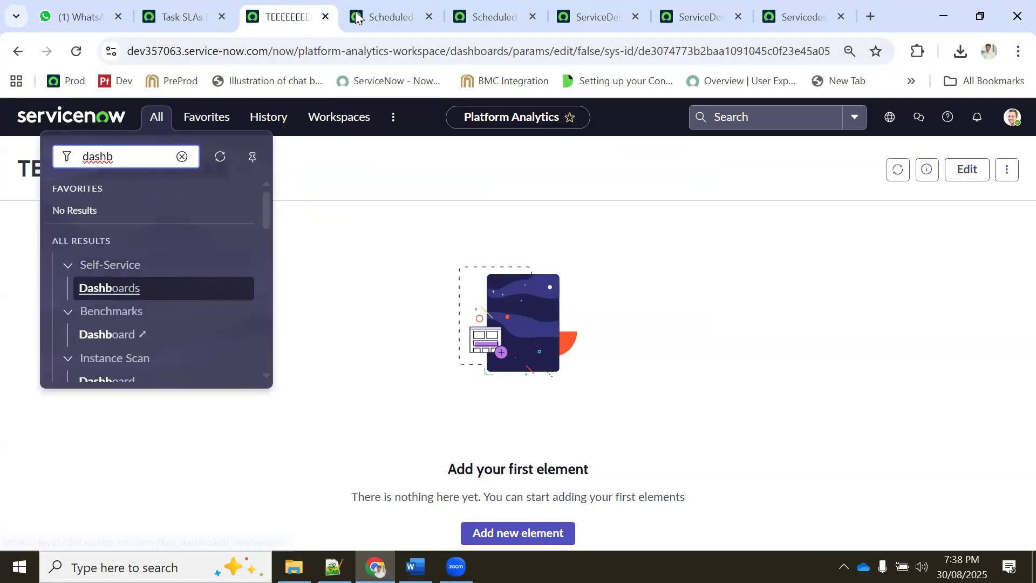
- Back in the report's Add to Dashboard dialog, add the report to the Open Incidents List tab of the Open Incidents Reports dashboard
click(384, 17)
click(187, 13)
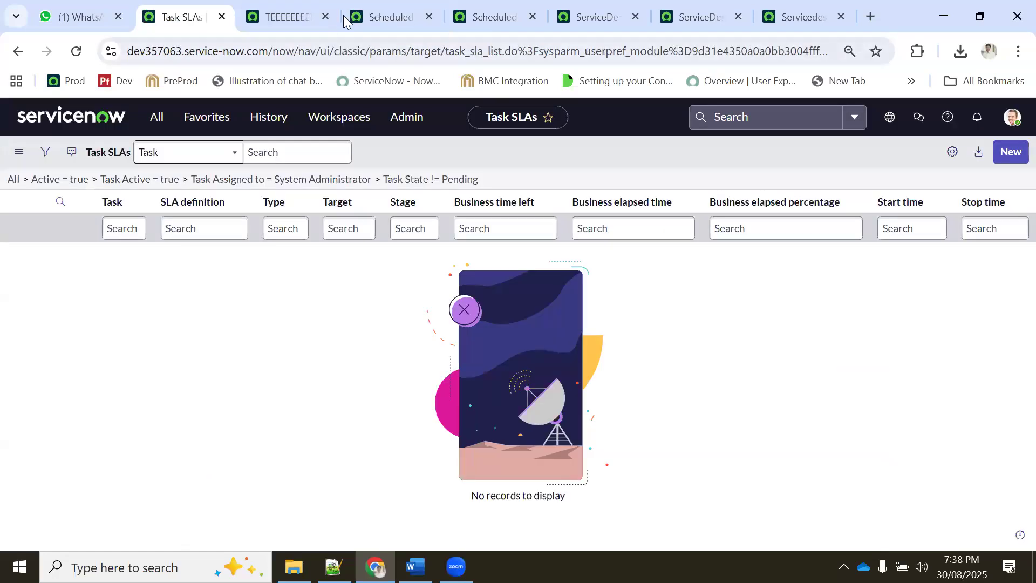
click(396, 12)
click(493, 11)
click(583, 13)
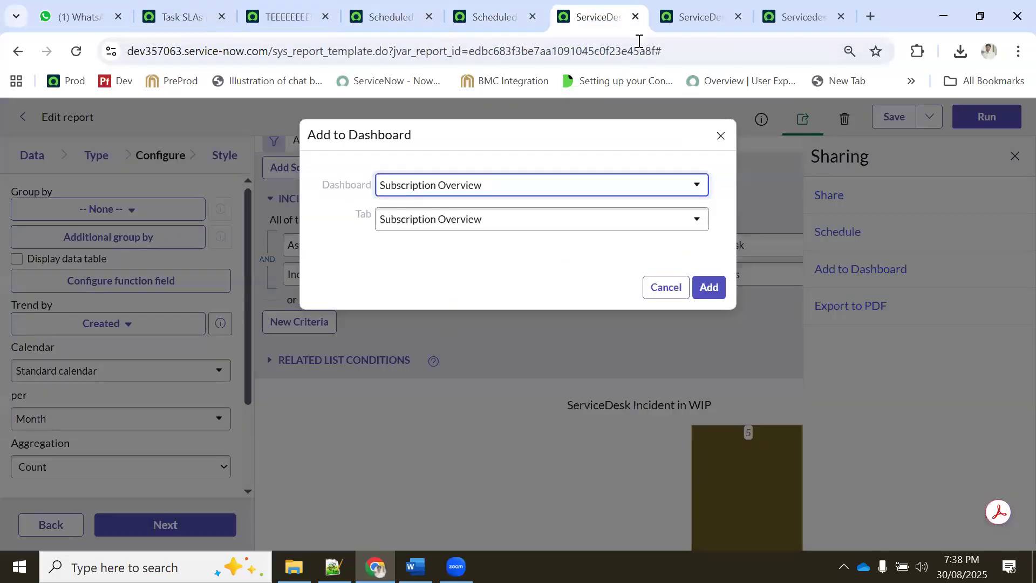
click(455, 190)
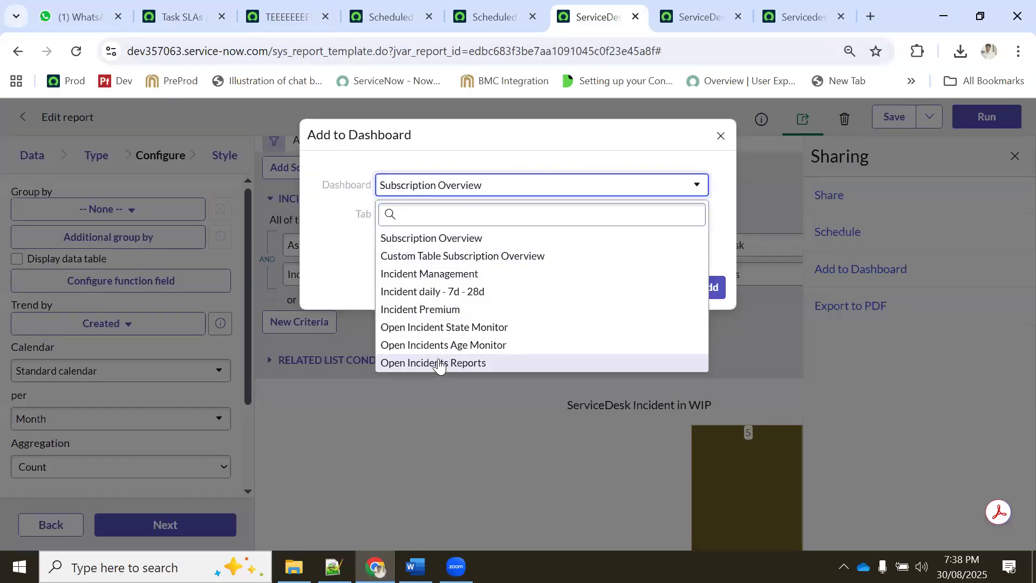
click(439, 364)
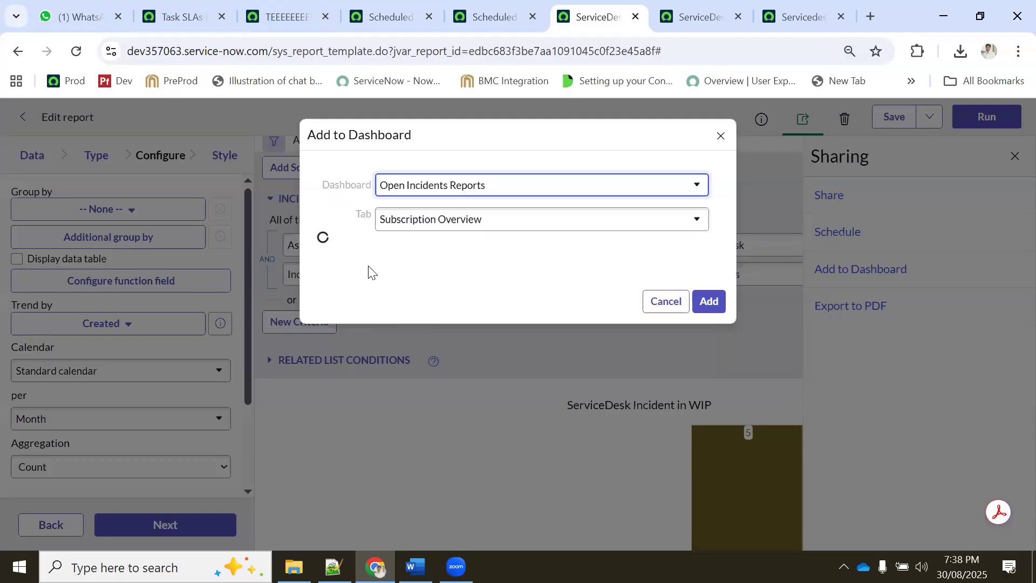
click(435, 217)
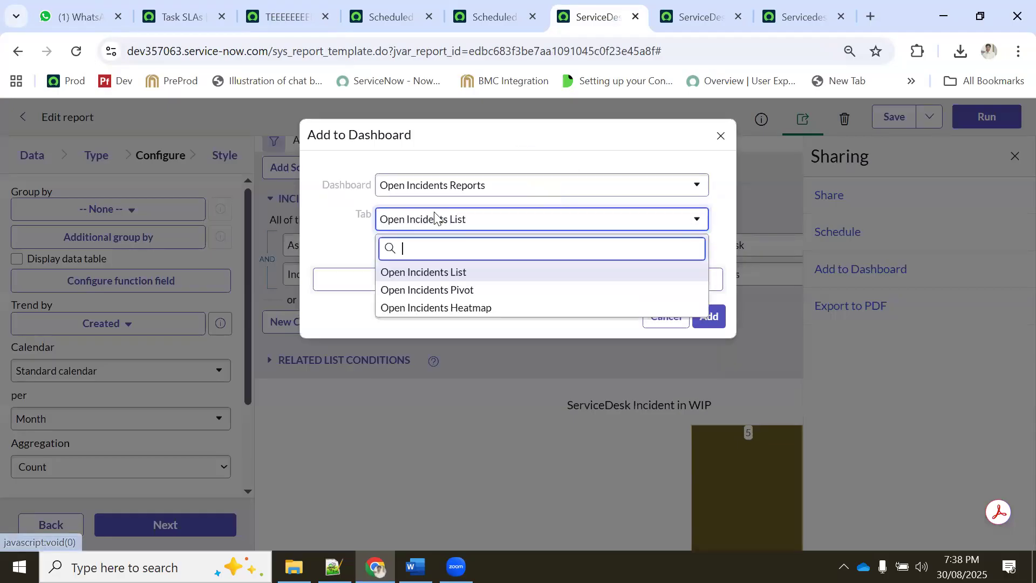
click(438, 274)
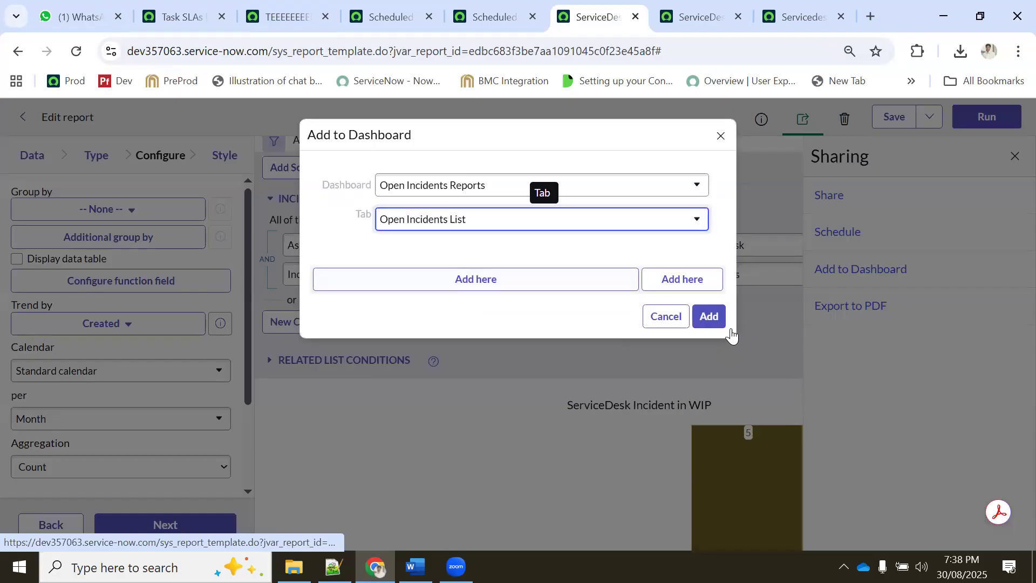
click(704, 319)
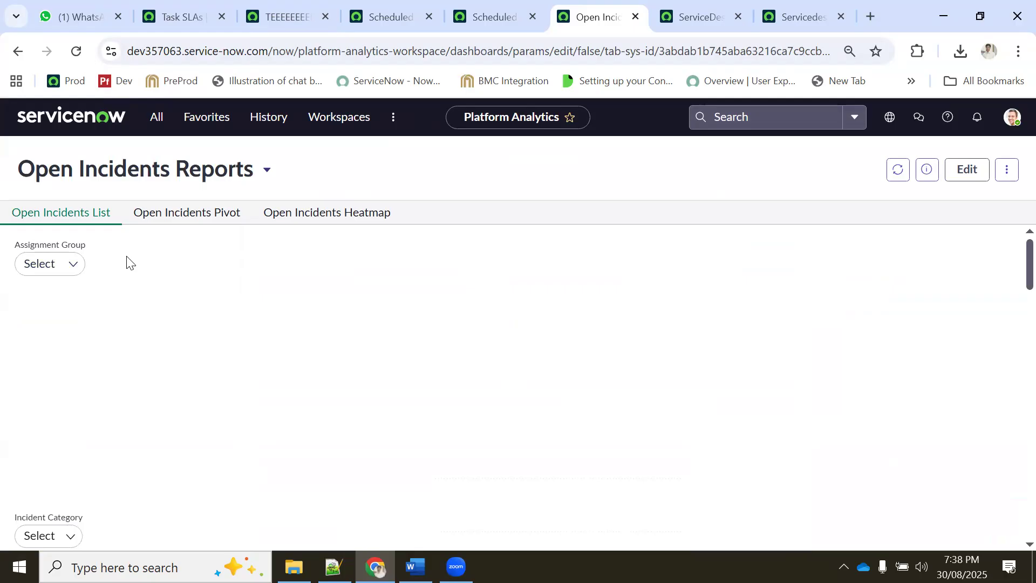
- Look through the Open Incidents List tab of the dashboard, checking its filters and the incident list
scroll(246, 297, down, 10)
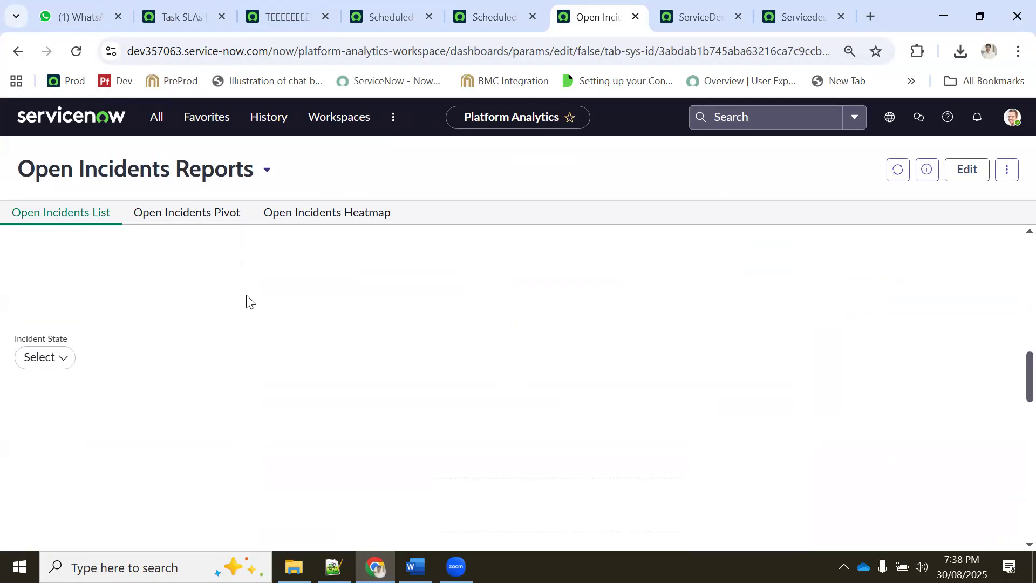
scroll(247, 300, down, 3)
scroll(248, 298, up, 12)
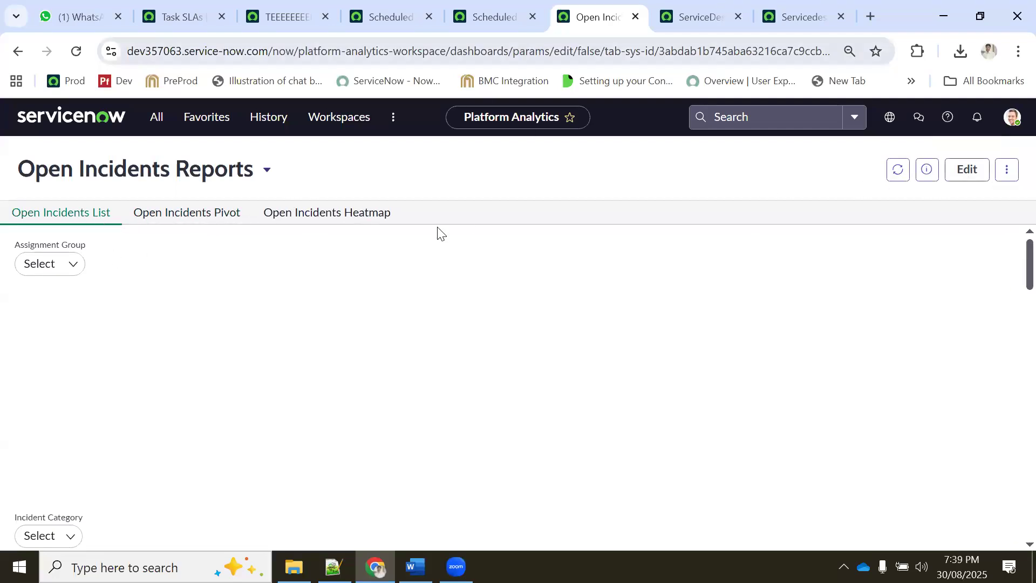
scroll(324, 361, down, 15)
scroll(300, 359, up, 4)
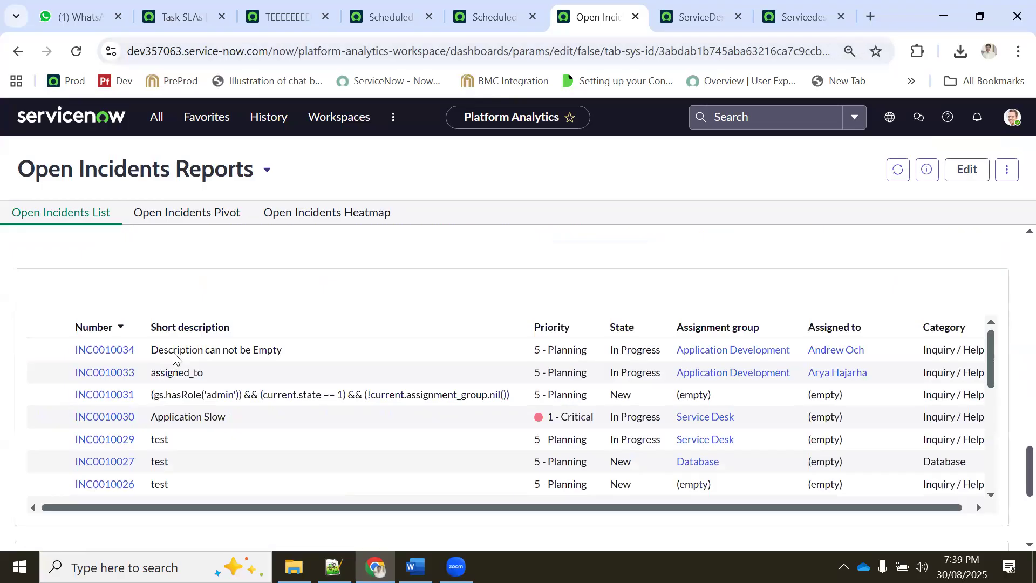
scroll(949, 344, up, 1)
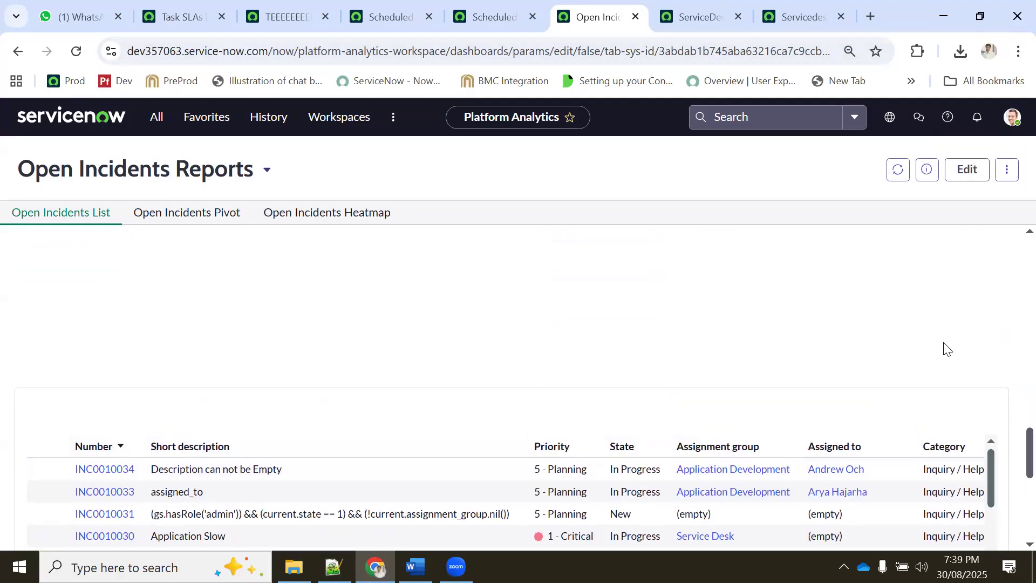
scroll(182, 349, up, 8)
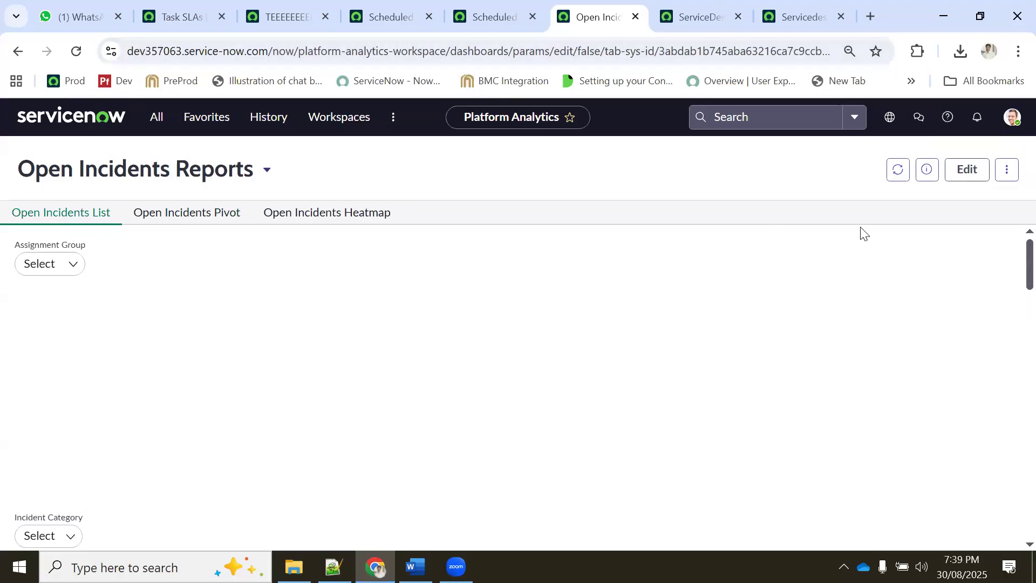
- Put the Open Incidents Reports dashboard into editing mode and delete the Assignment Group filter from the Open Incidents List tab
click(967, 171)
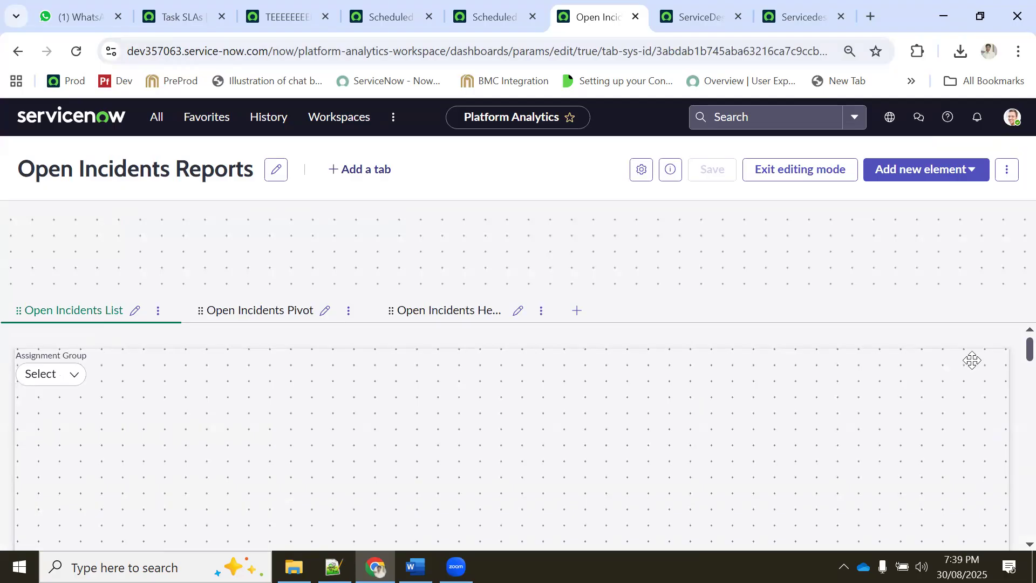
click(946, 360)
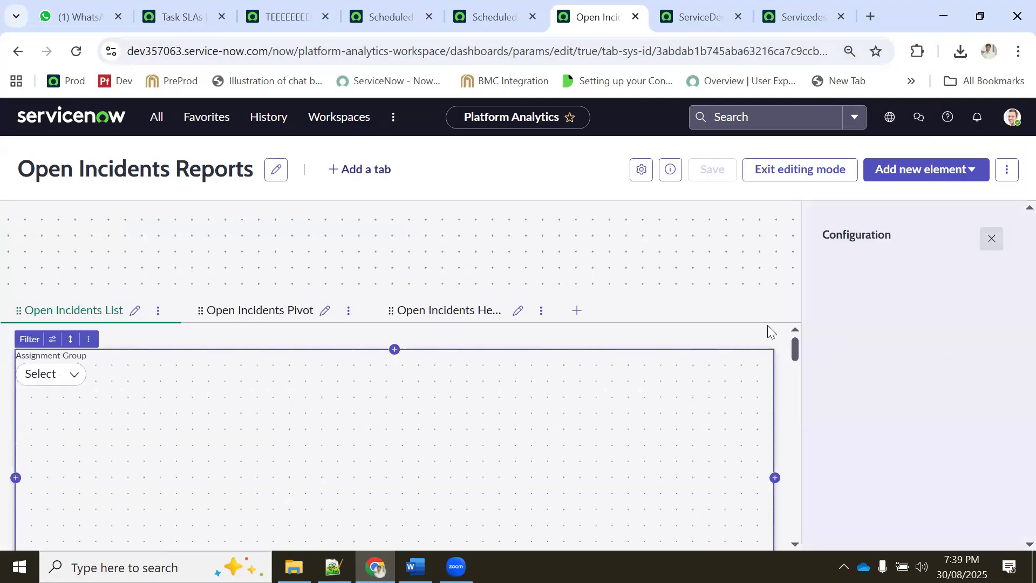
right_click(748, 363)
click(512, 348)
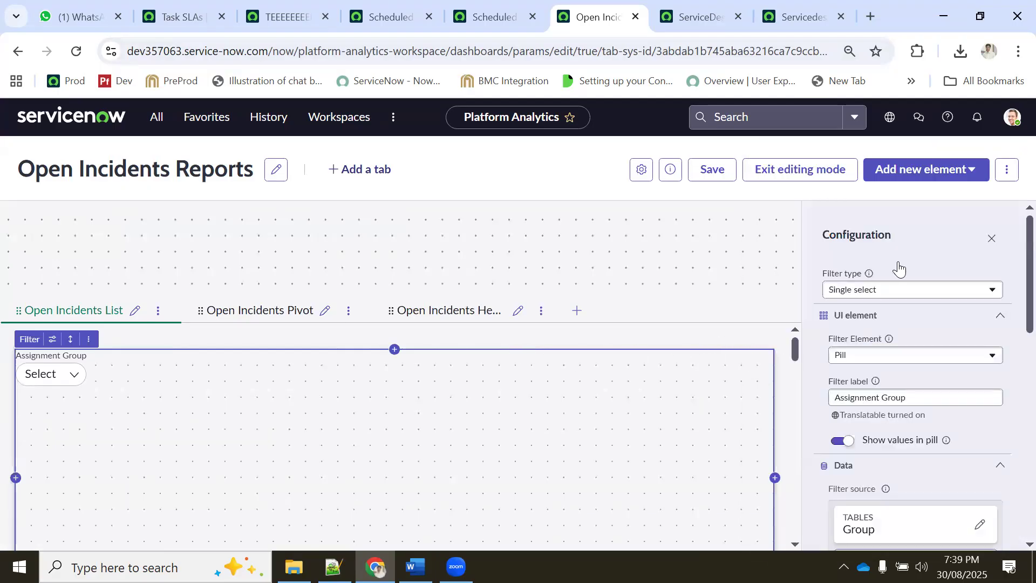
key(ctrl+minus)
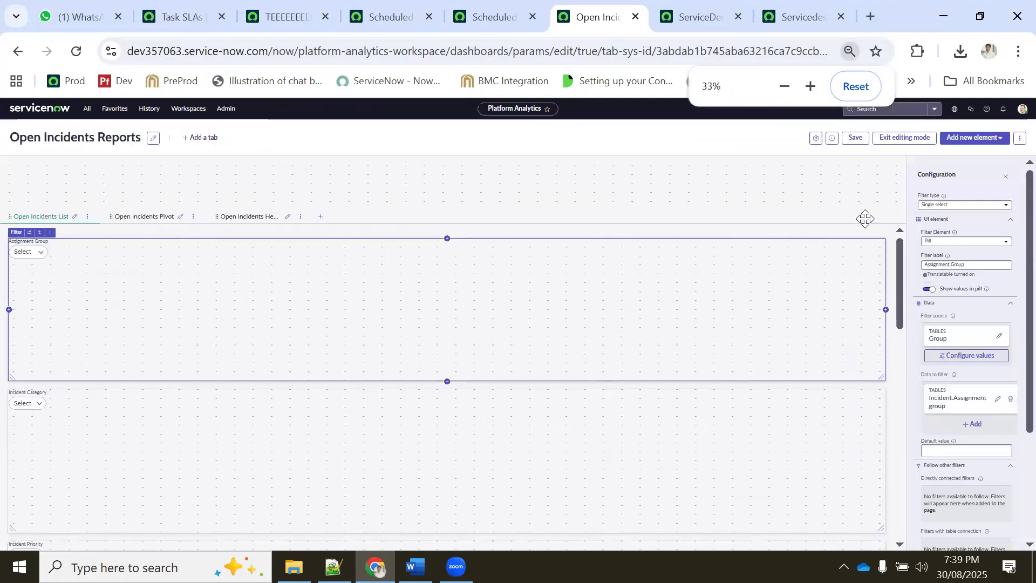
right_click(634, 209)
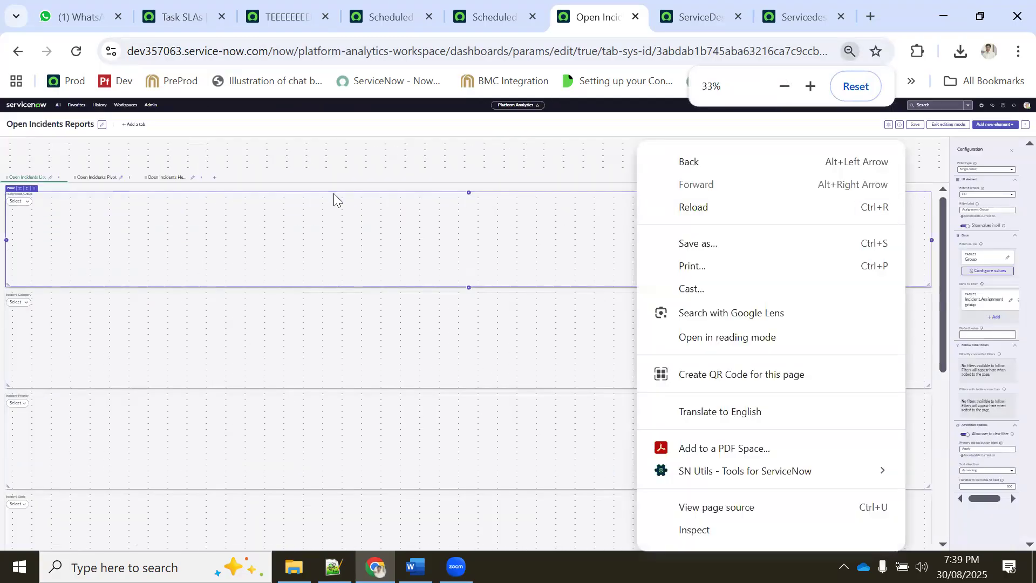
click(59, 200)
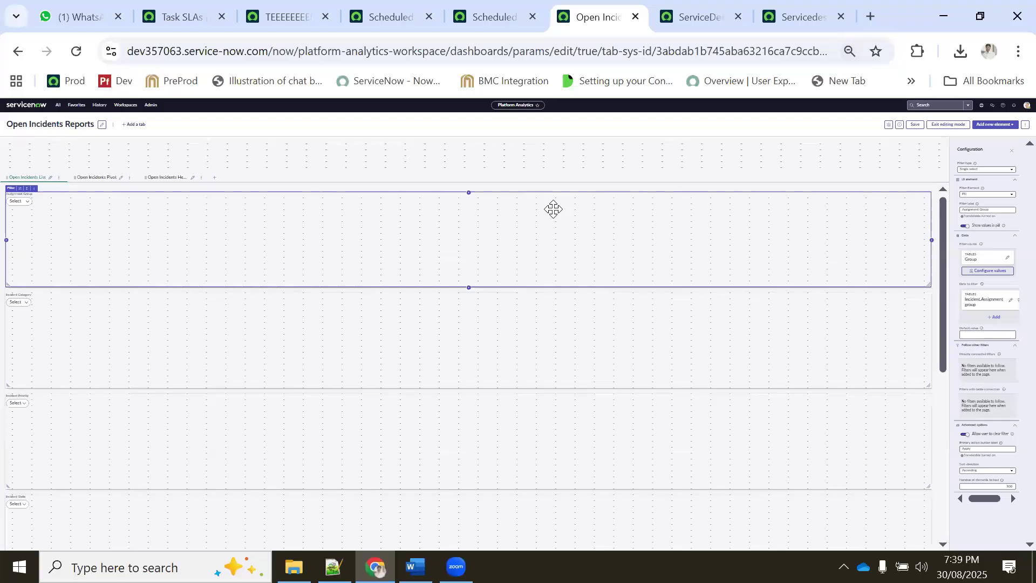
click(33, 190)
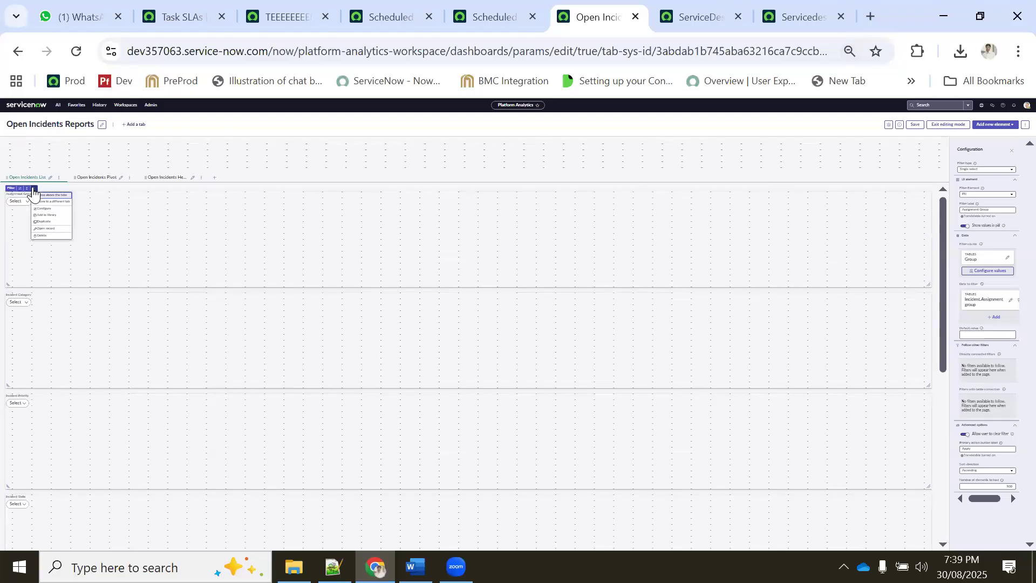
key(ctrl+plus)
key(ctrl+plus)
key(ctrl+plus)
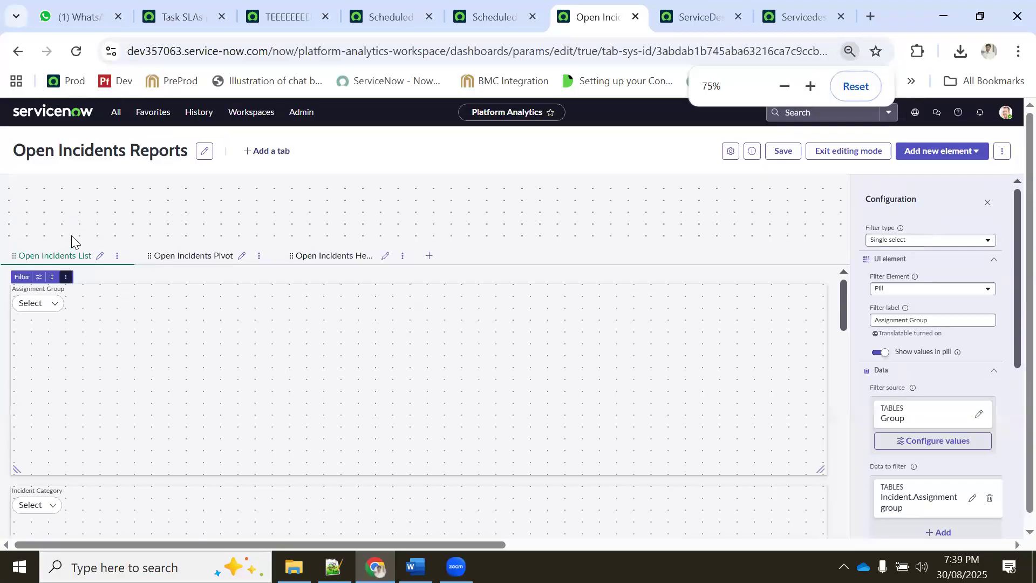
click(92, 404)
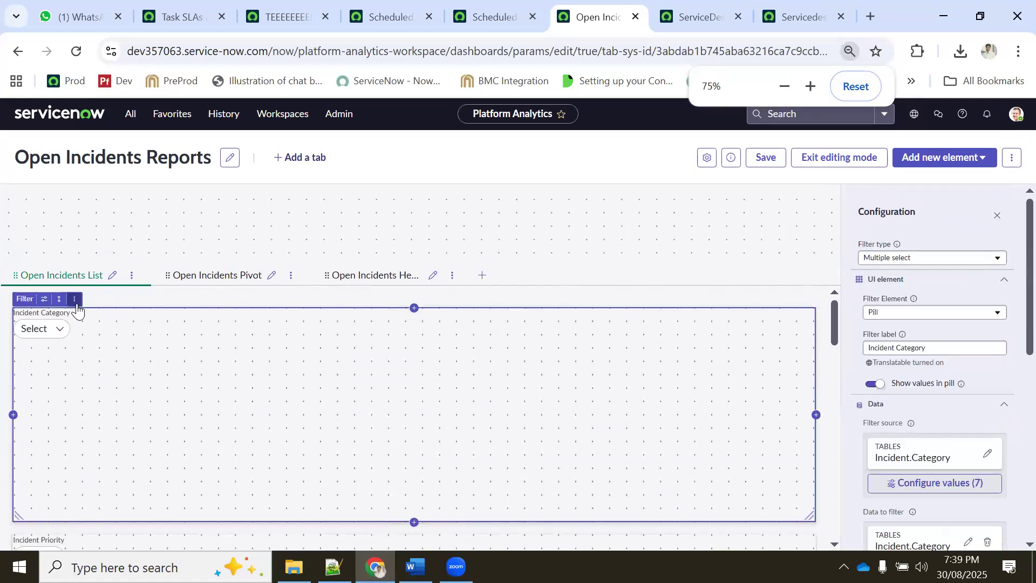
- Delete the Incident Category and Incident Priority filters from the Open Incidents List tab
click(74, 299)
key(Down)
key(Down)
key(Down)
key(Down)
key(Down)
key(Down)
key(Return)
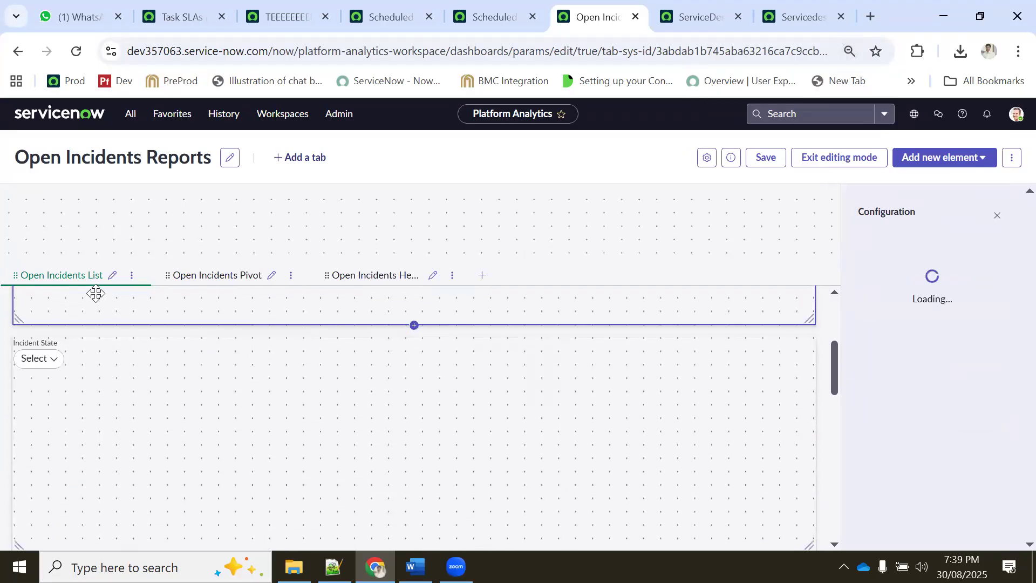
click(75, 301)
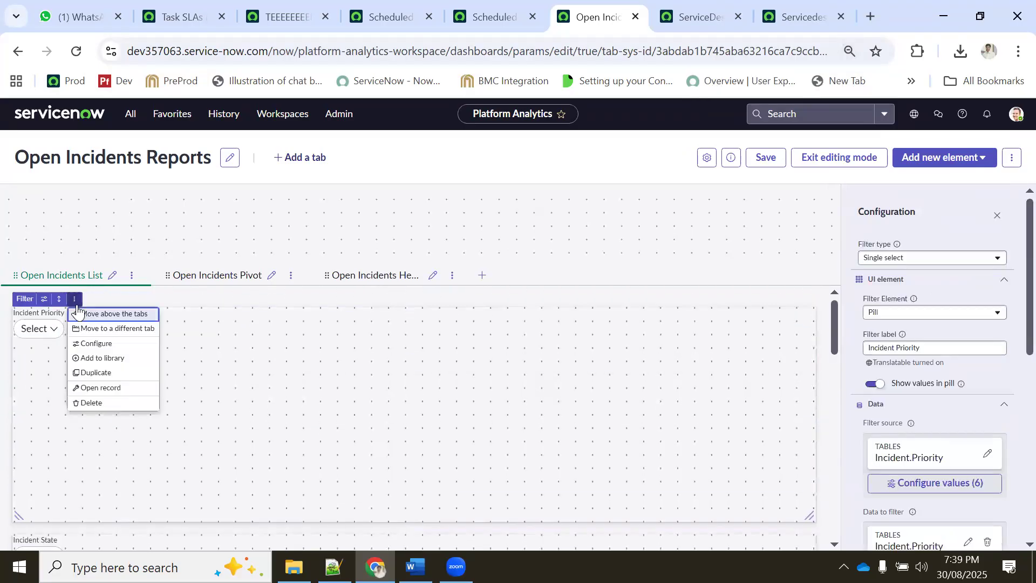
click(88, 403)
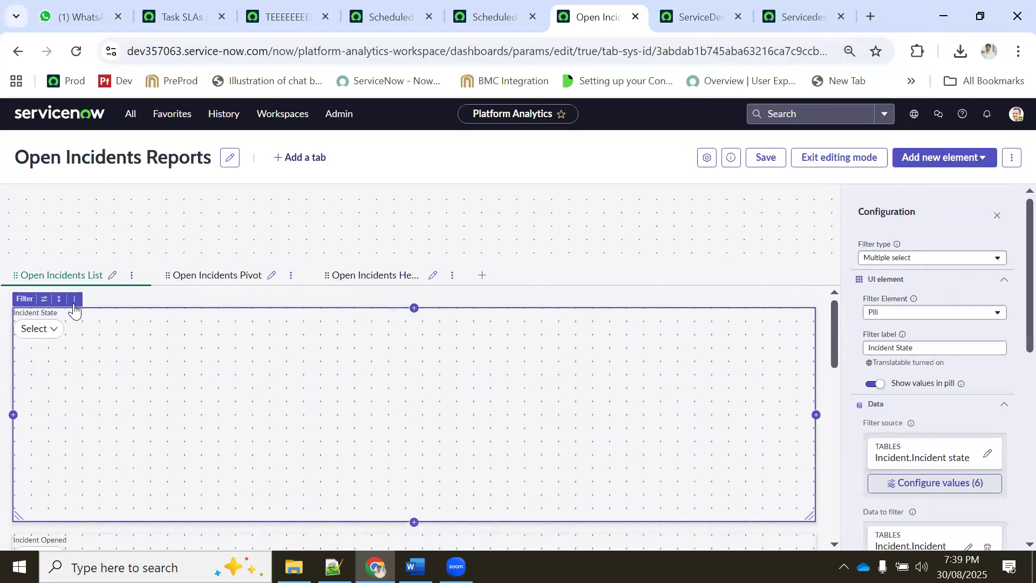
- Delete the Incident State and Incident Opened filters from the Open Incidents List tab
click(74, 298)
key(Return)
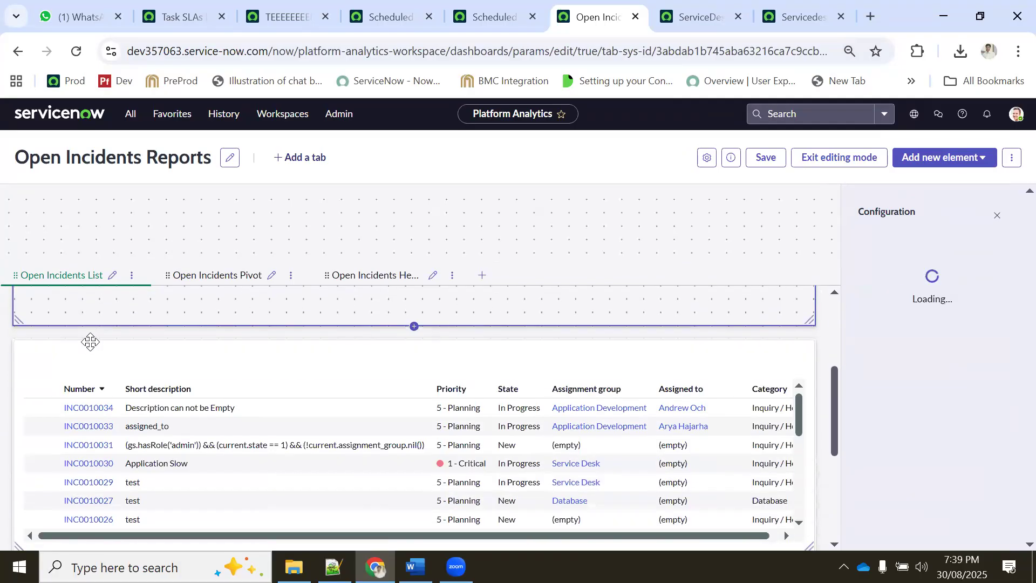
click(75, 299)
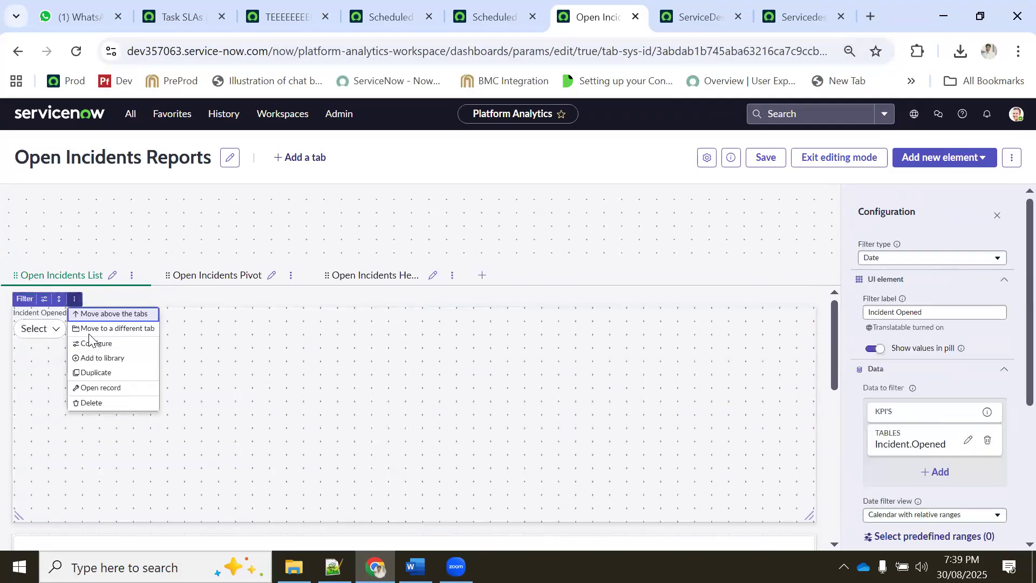
click(87, 402)
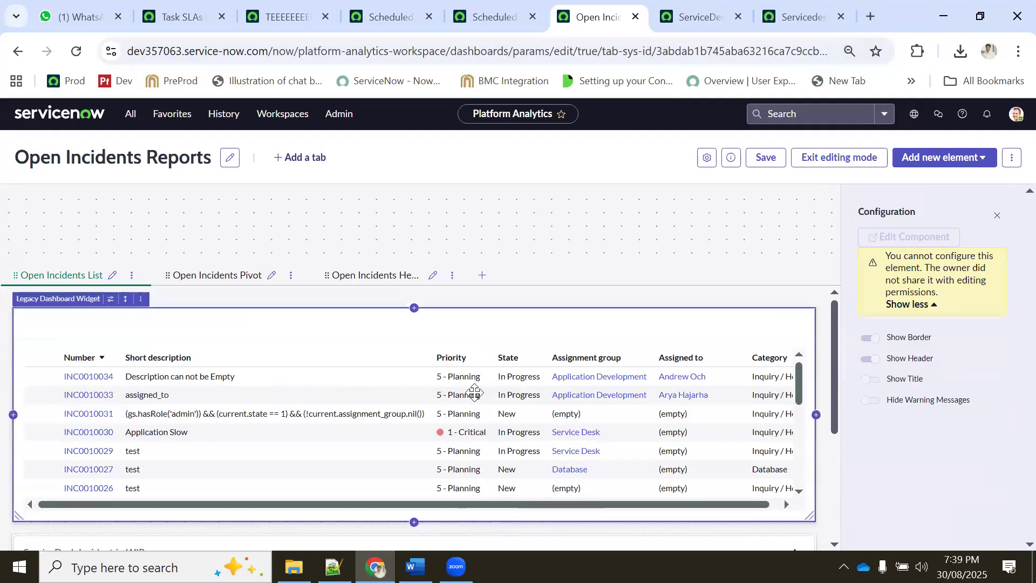
scroll(302, 387, down, 5)
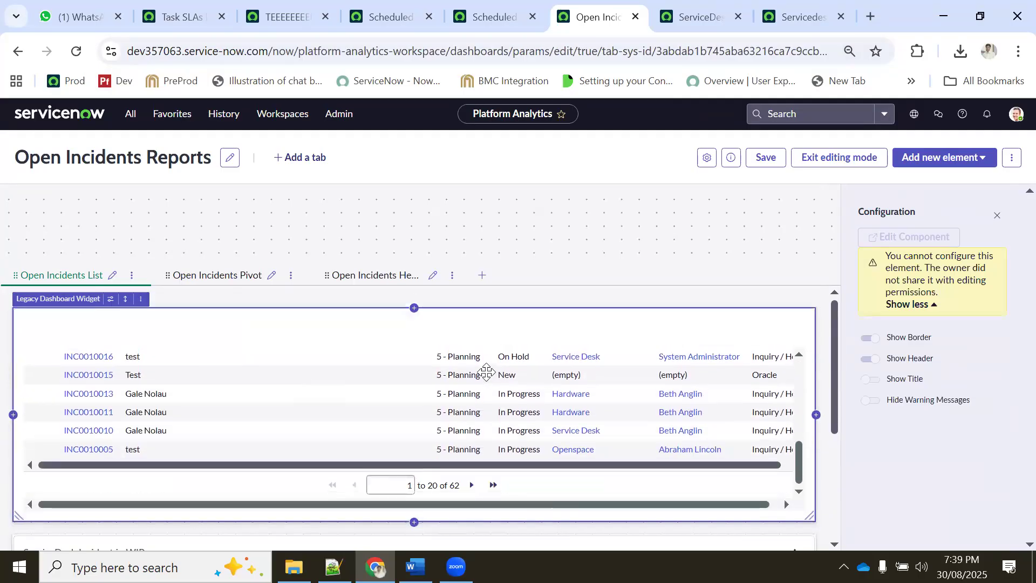
- Look through the open browser pages for the ServiceDesk Incident in WIP report and save the report
click(278, 16)
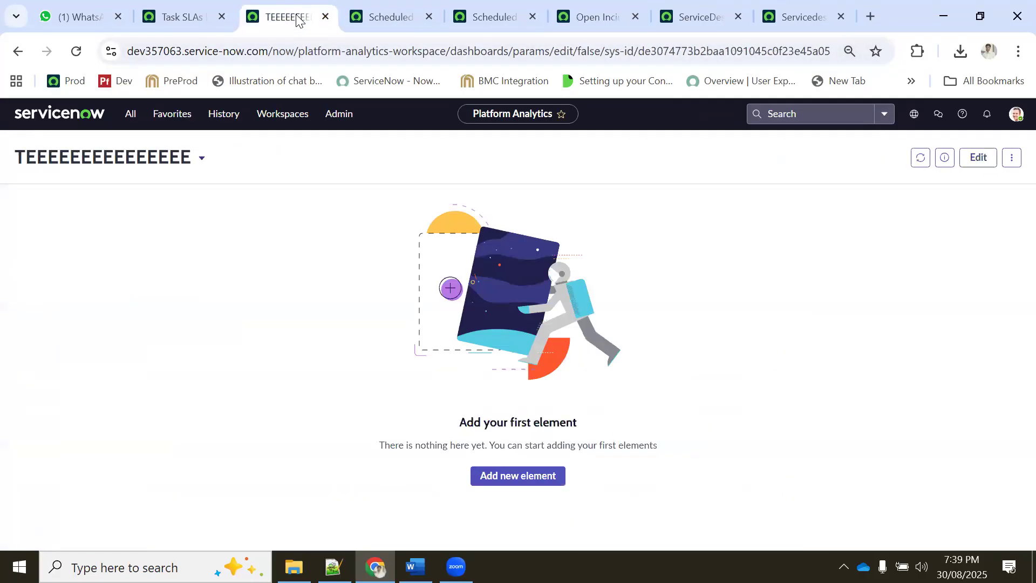
click(190, 15)
click(386, 11)
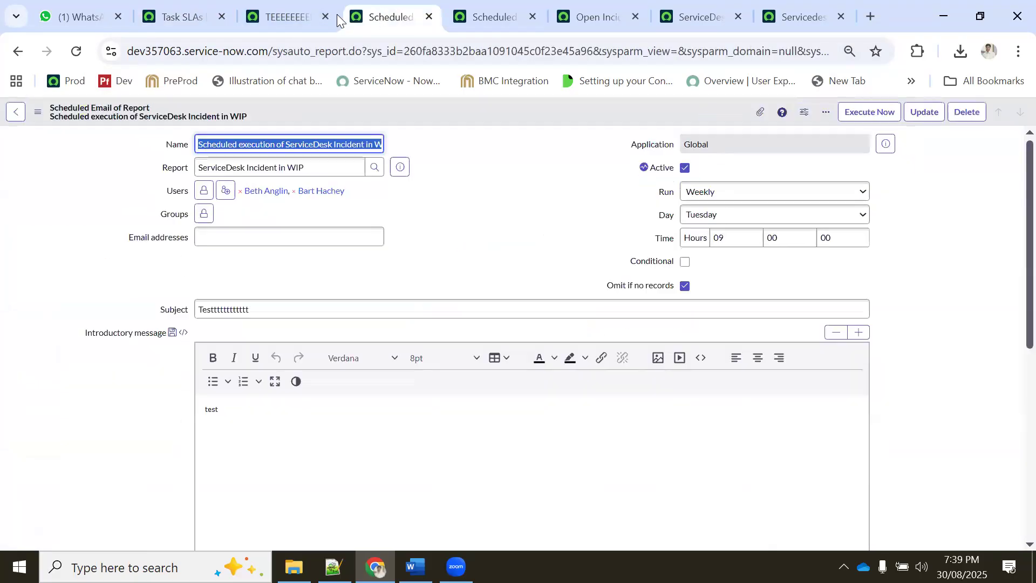
click(289, 10)
click(591, 15)
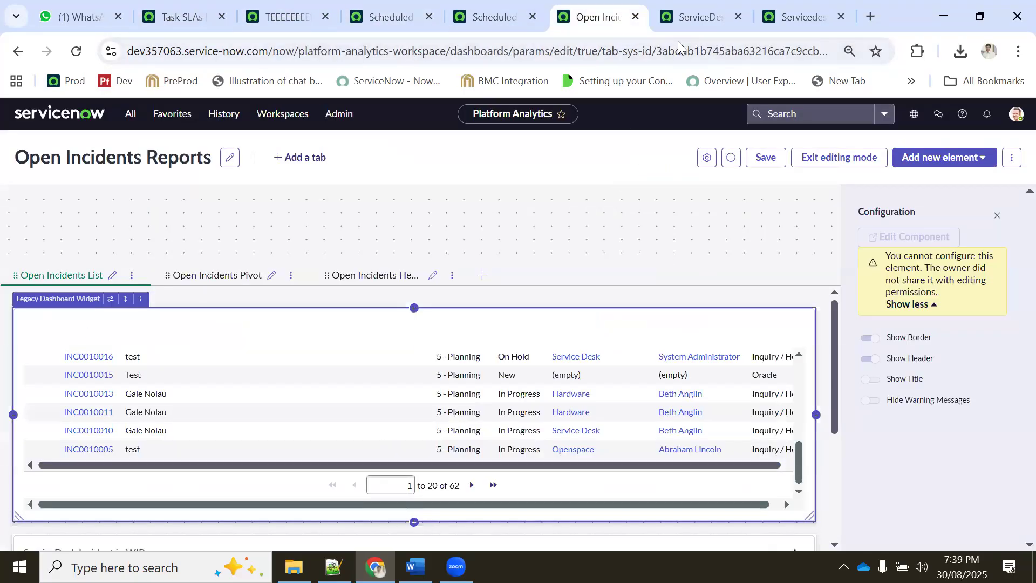
click(688, 14)
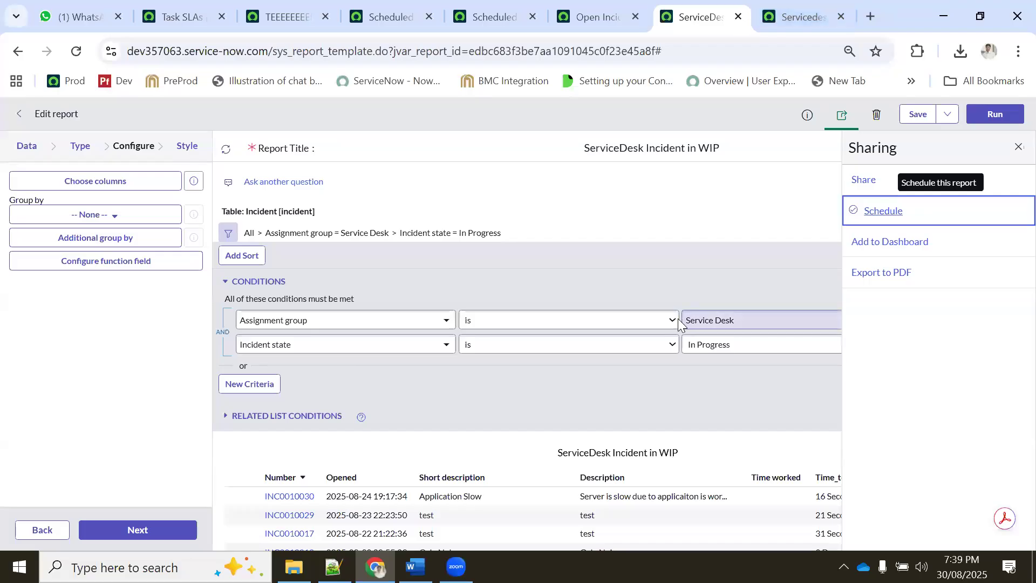
scroll(472, 350, down, 3)
click(918, 114)
- Return to the Open Incidents Reports dashboard and examine its report widgets and its List, Pivot and Heatmap tabs
click(401, 9)
click(515, 16)
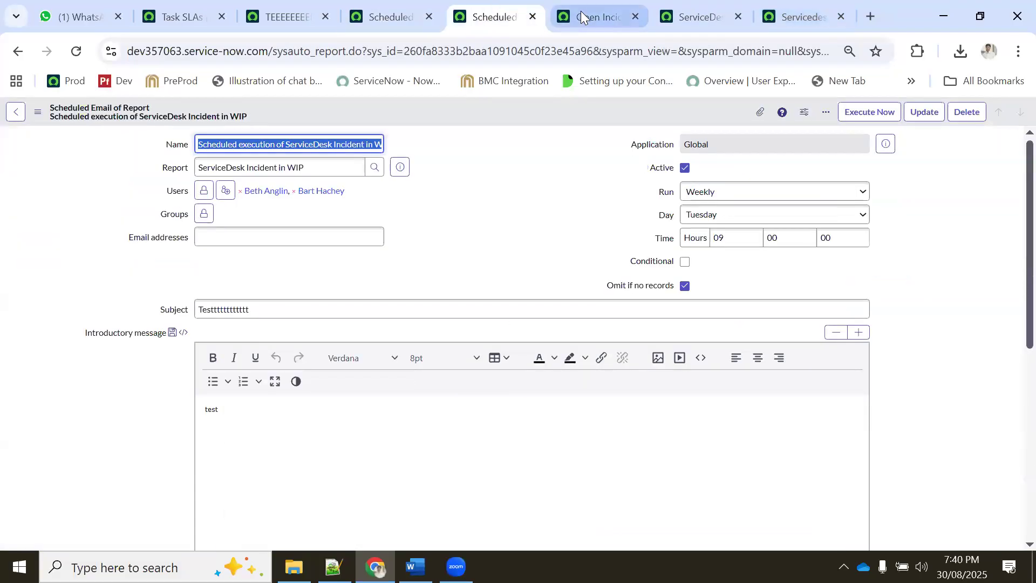
click(580, 14)
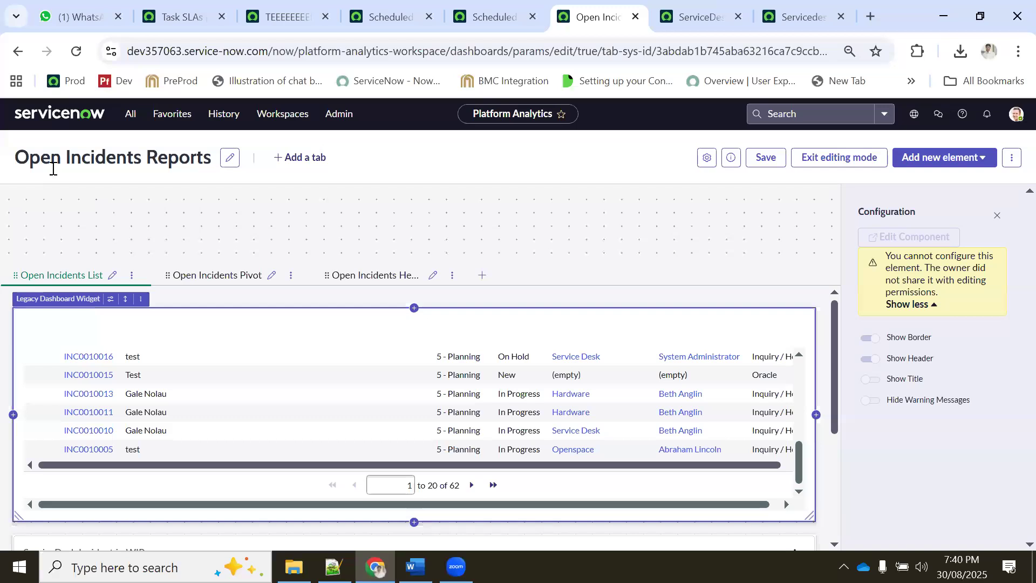
scroll(211, 348, down, 3)
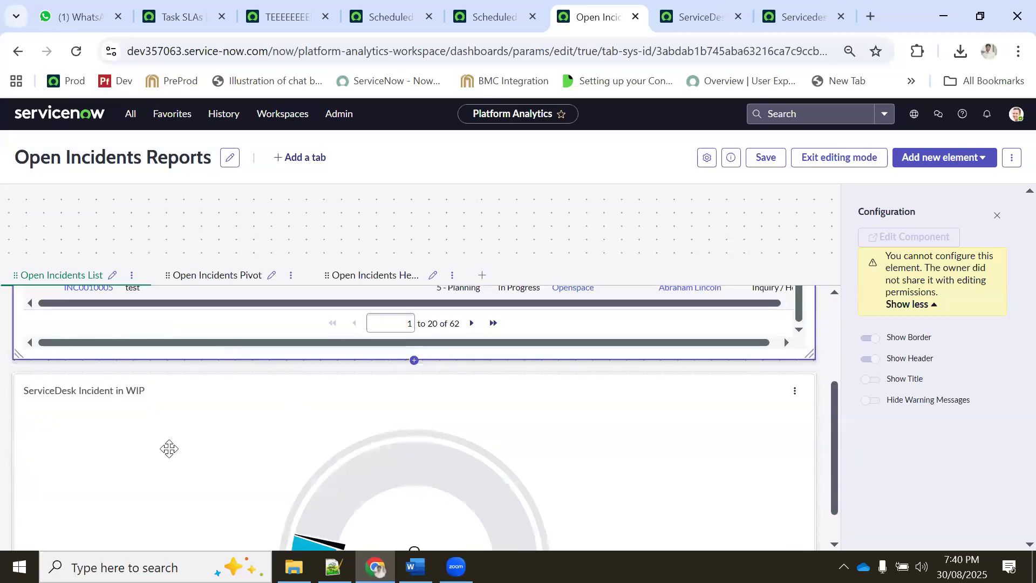
scroll(365, 441, down, 1)
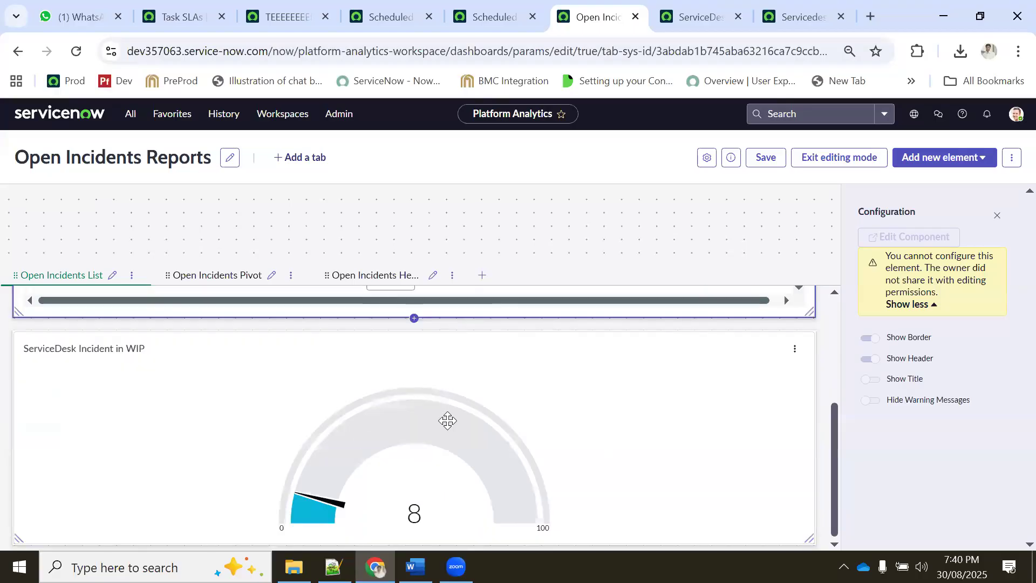
scroll(231, 365, up, 4)
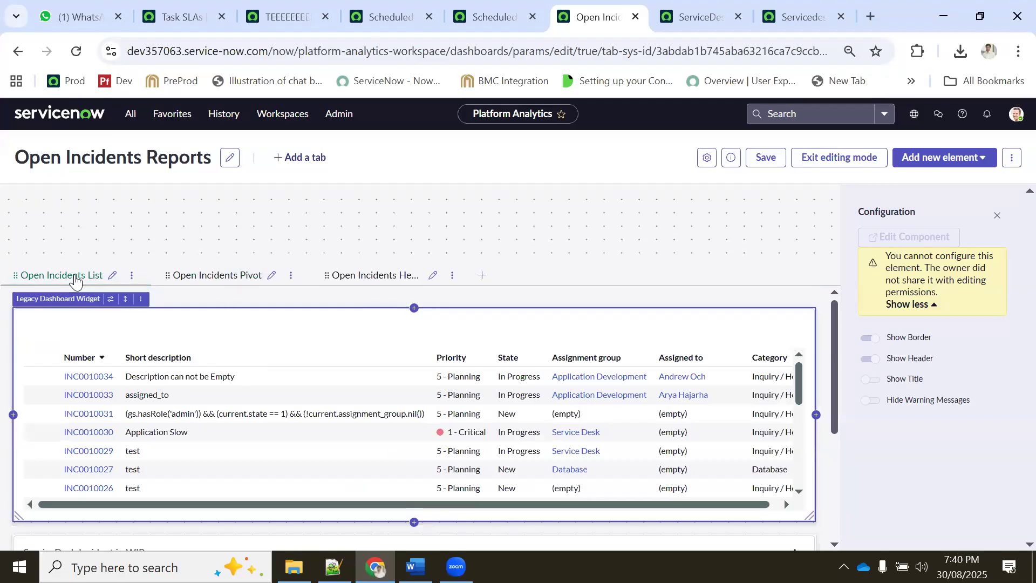
click(241, 278)
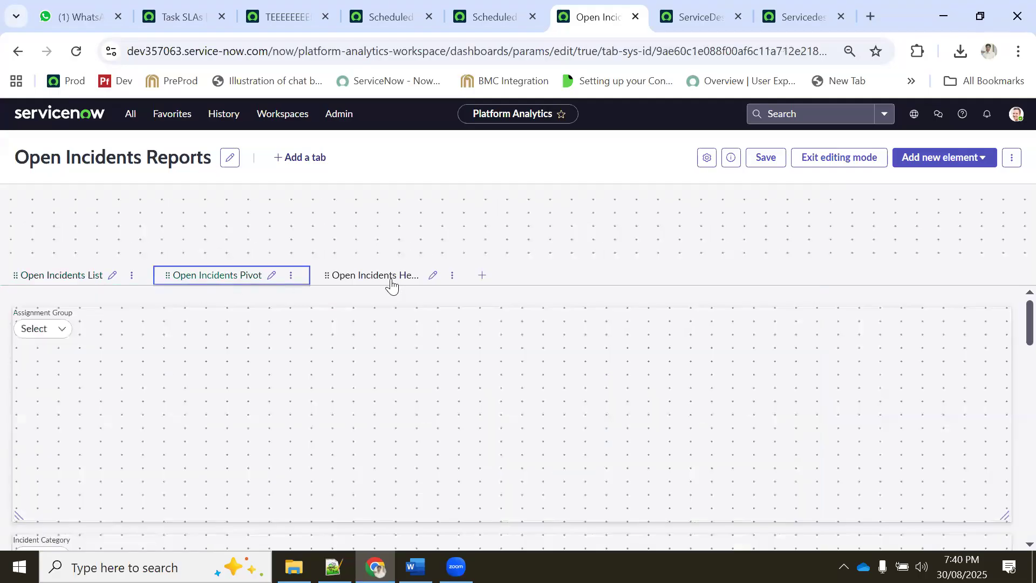
click(381, 279)
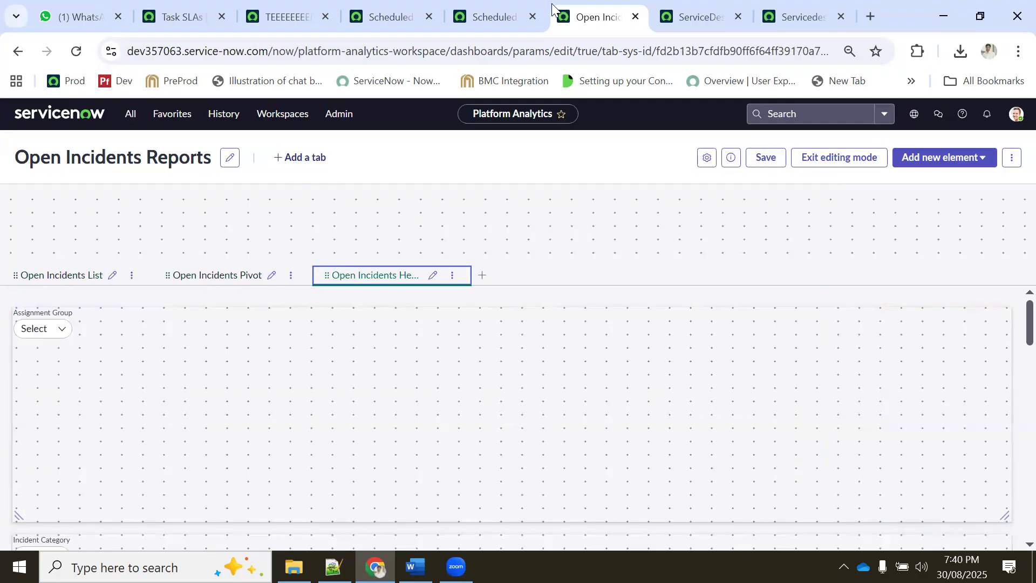
- Return to the ServiceDesk Incident in WIP report, close its sharing options and change the report type to a donut chart
click(494, 16)
click(684, 15)
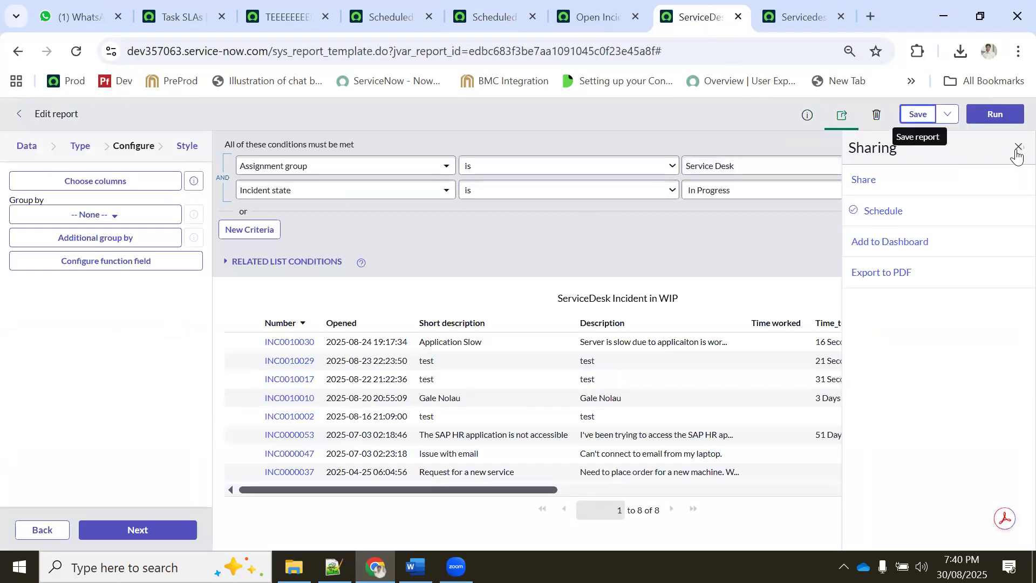
click(842, 115)
click(81, 146)
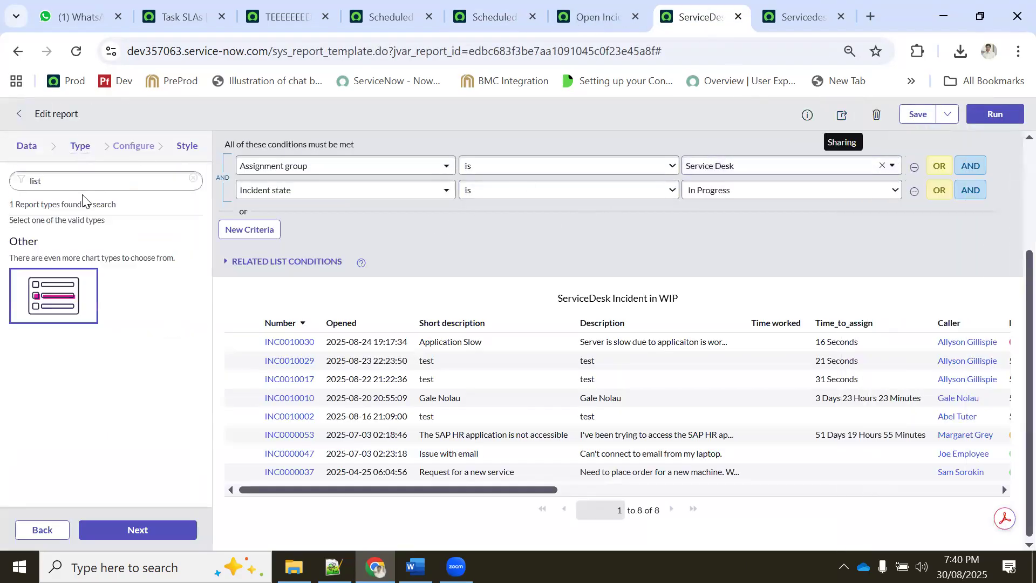
double_click(69, 183)
text(do)
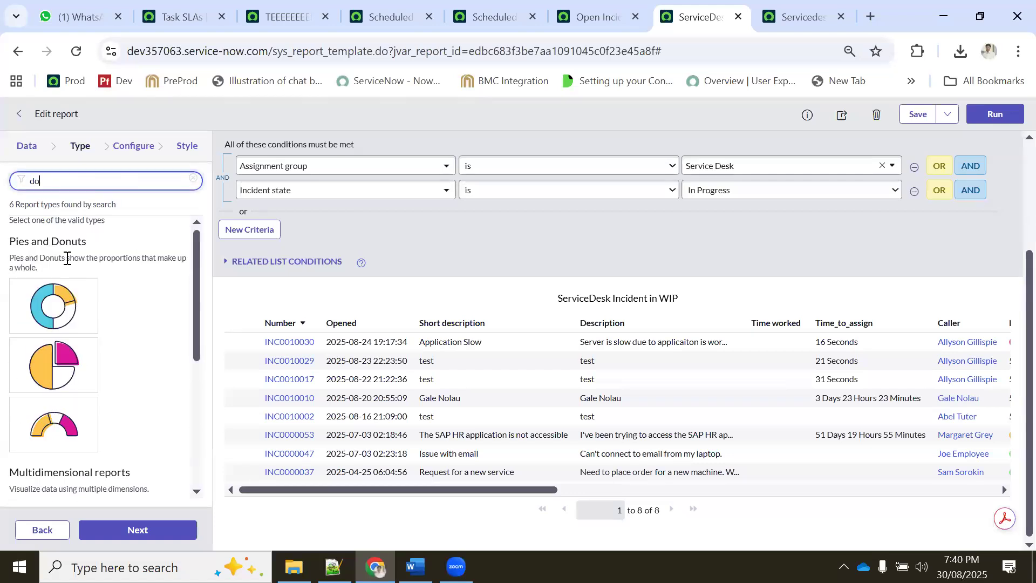
click(54, 307)
click(135, 529)
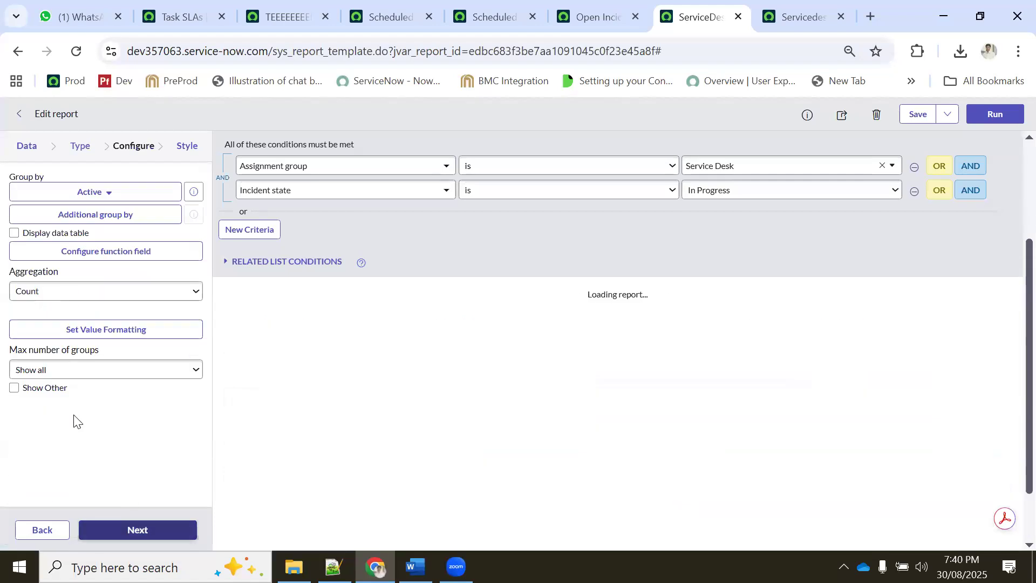
scroll(889, 170, down, 1)
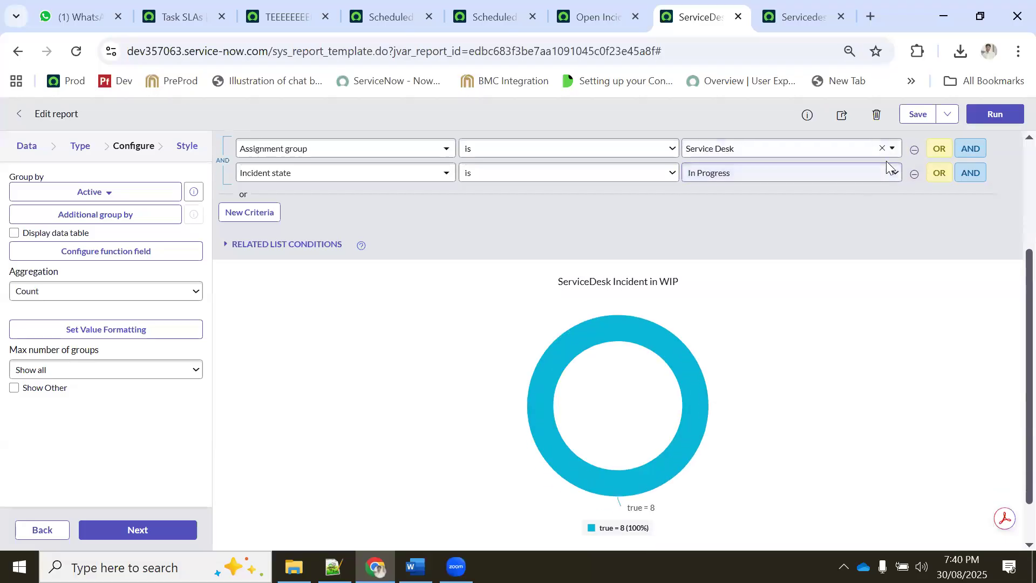
- Retitle the report "ServiceDesk Incident in D" and save it
scroll(888, 167, up, 4)
double_click(705, 147)
text(Desk Incident in D)
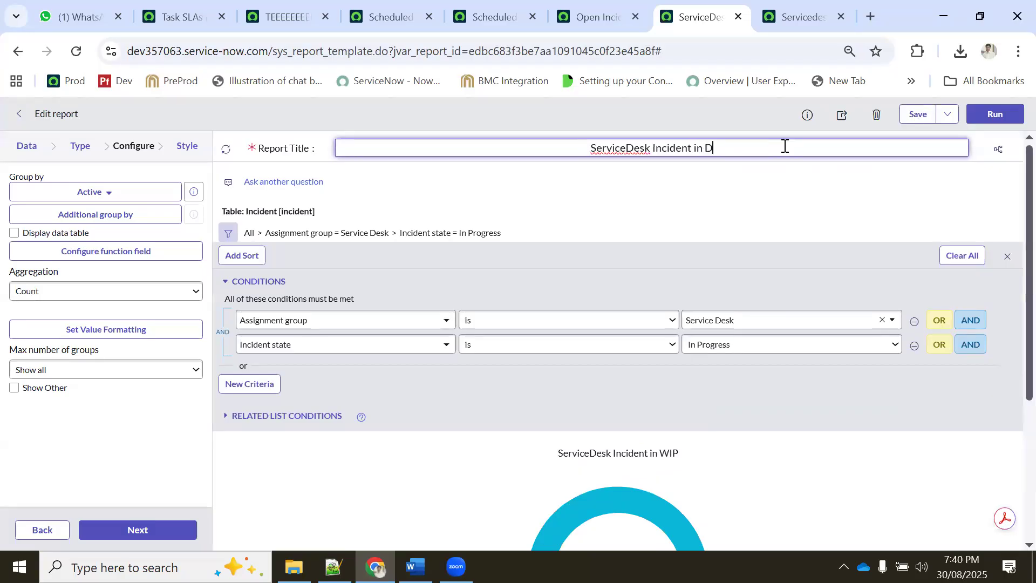
click(919, 114)
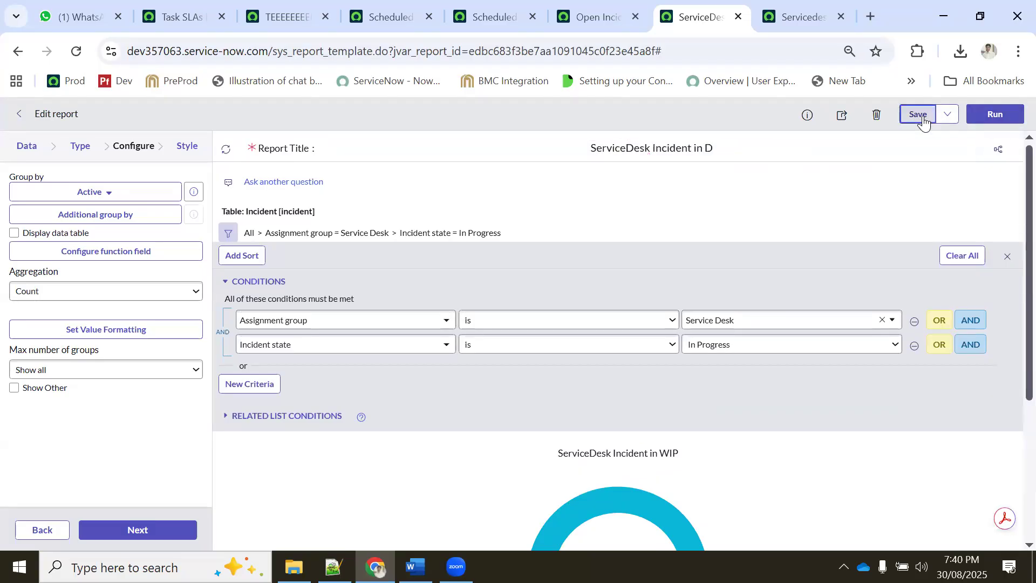
- Start adding the report to a dashboard and bring up the list of available dashboards
click(842, 115)
click(891, 241)
click(478, 170)
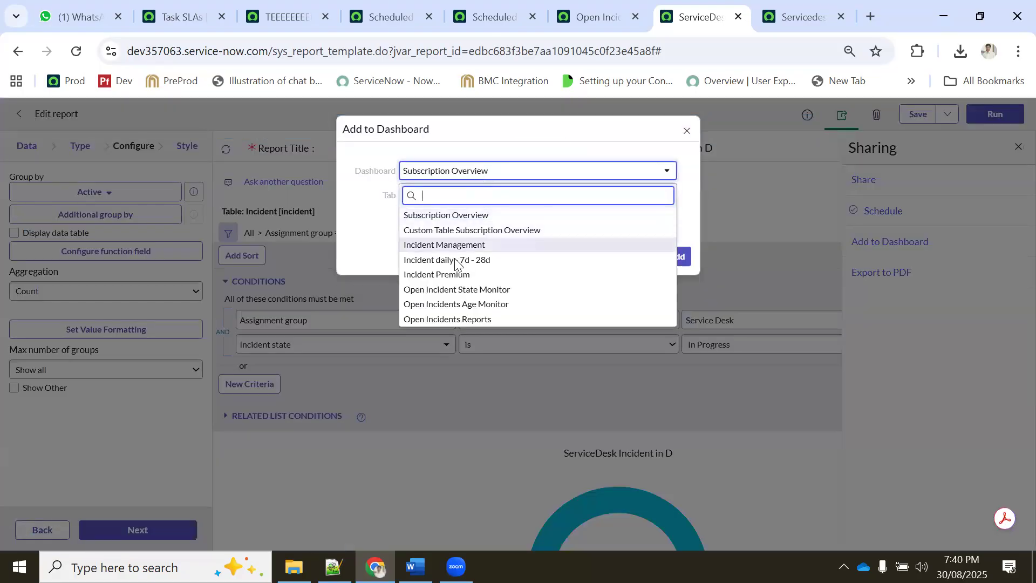
- Close the browser pages of the TEEEEEEEEEEEEEEE dashboard and both scheduled report emails
click(488, 16)
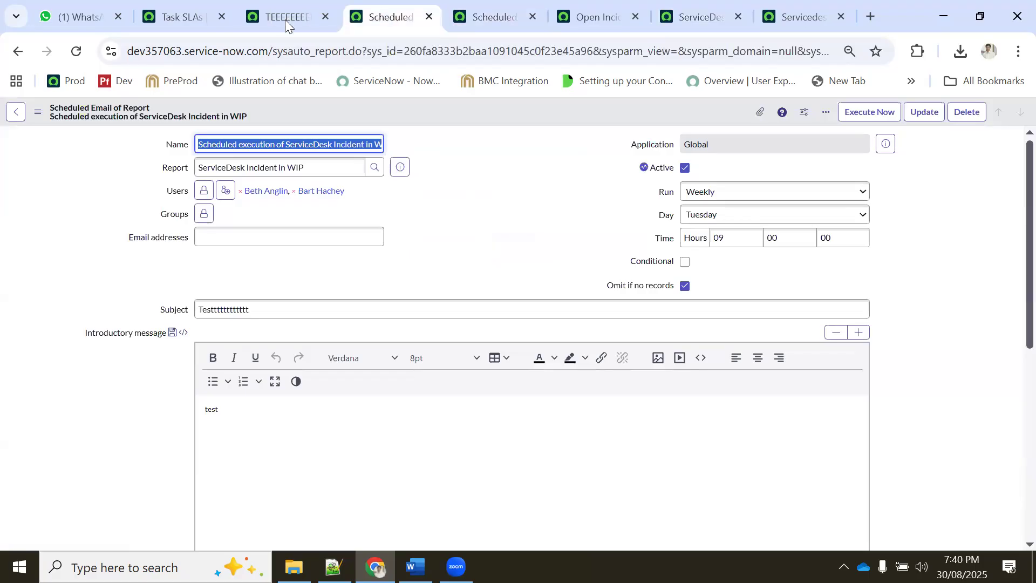
click(301, 16)
click(326, 16)
click(325, 17)
click(326, 16)
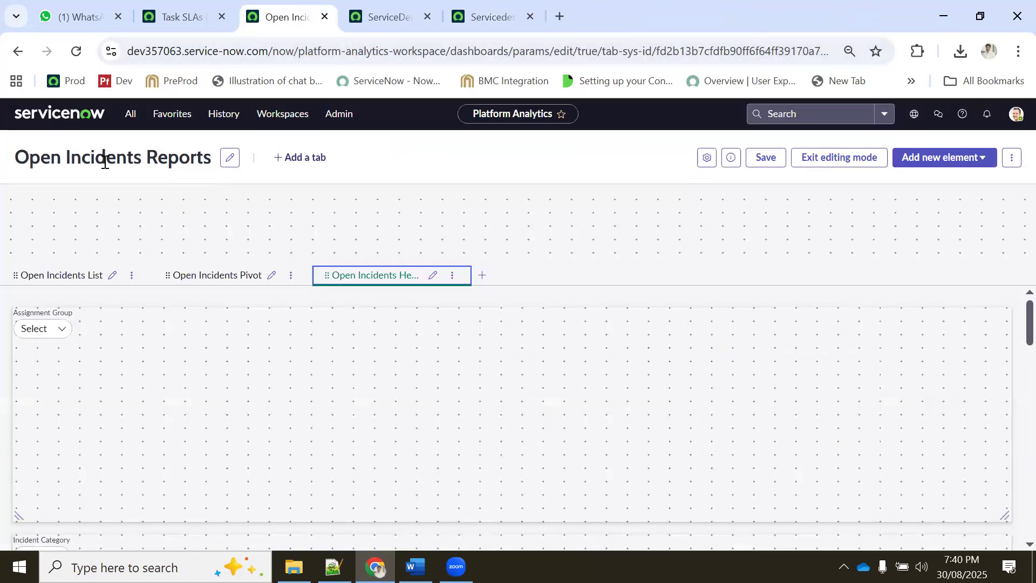
- Add the ServiceDesk Incident in D report to the Open Incidents List tab of the Open Incidents Reports dashboard
click(598, 17)
click(469, 171)
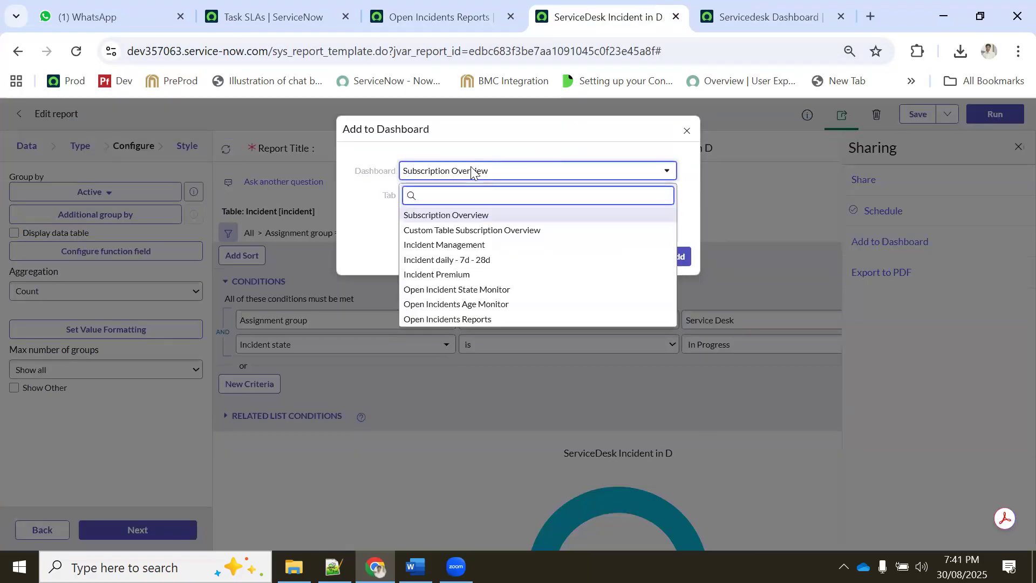
text(ope)
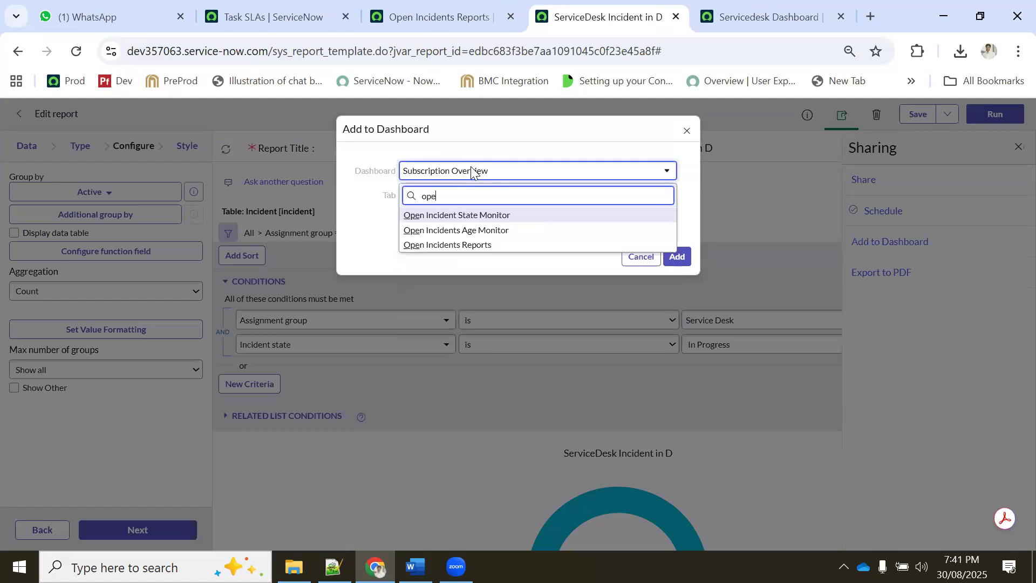
click(460, 245)
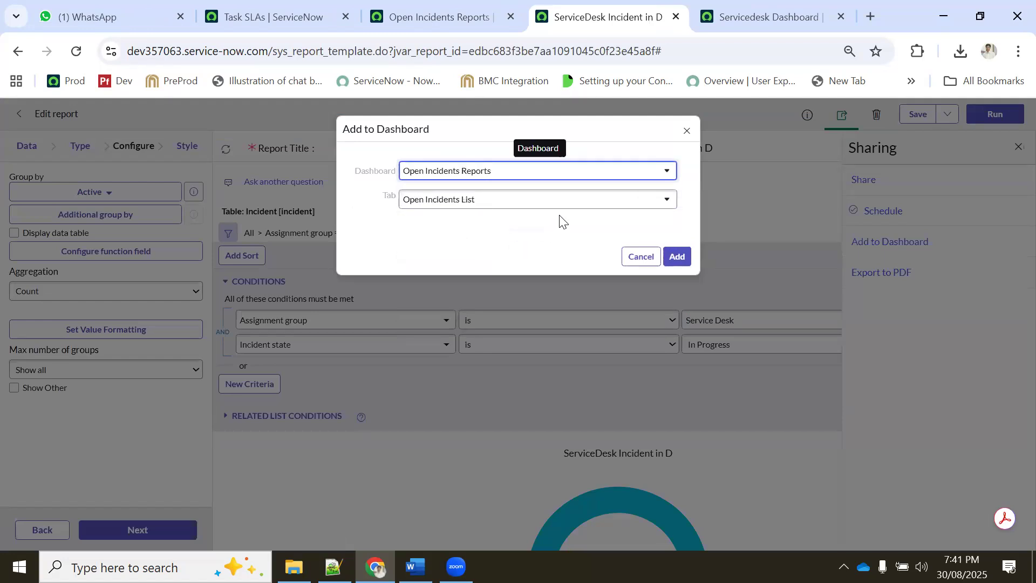
click(450, 198)
click(450, 199)
click(450, 199)
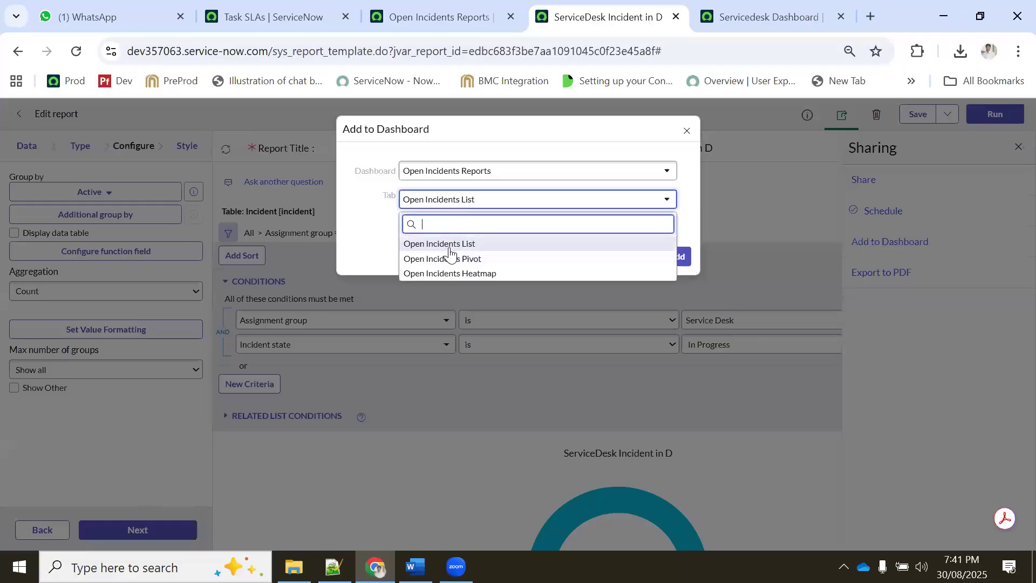
click(449, 245)
click(682, 256)
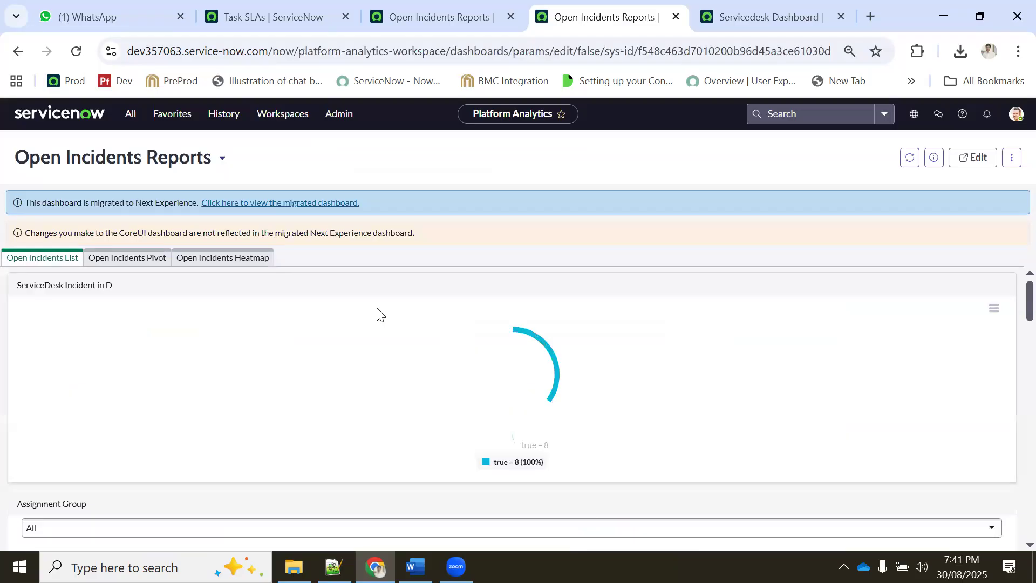
- Open the Open Incidents Reports dashboard for editing and set the donut widget's title alignment to Center
scroll(381, 312, down, 5)
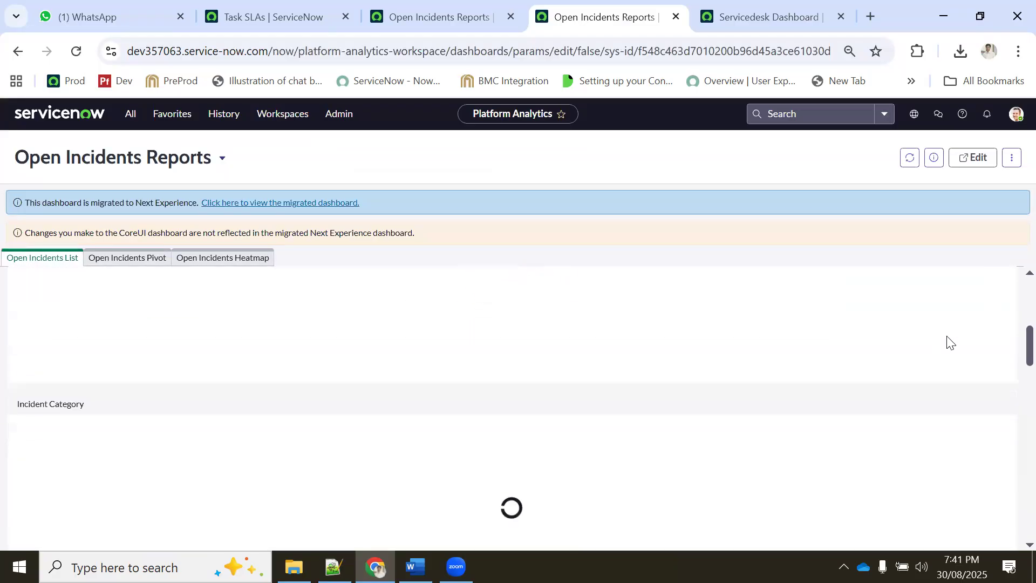
scroll(1011, 324, up, 10)
scroll(1013, 321, down, 3)
scroll(1011, 301, up, 3)
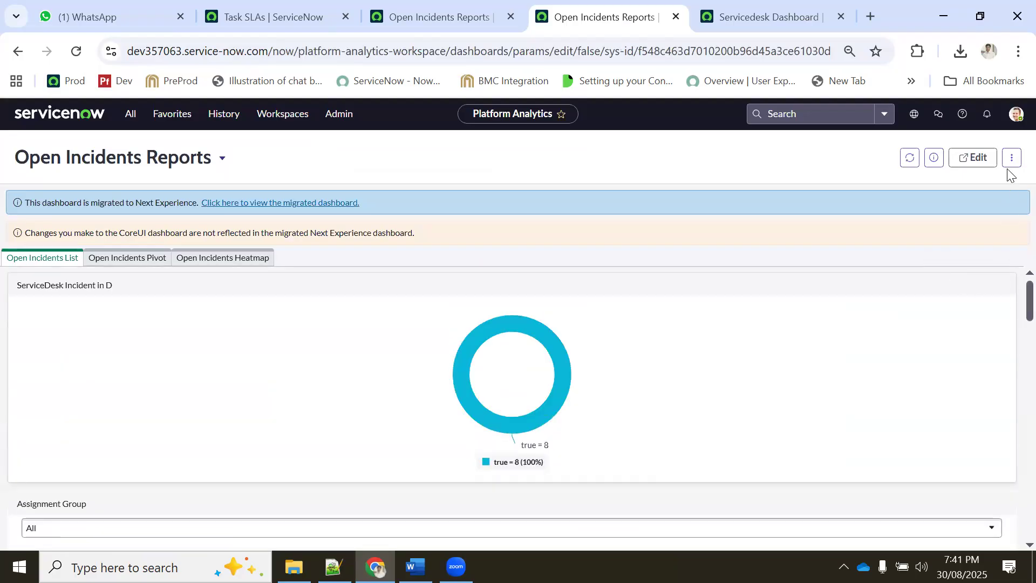
click(977, 157)
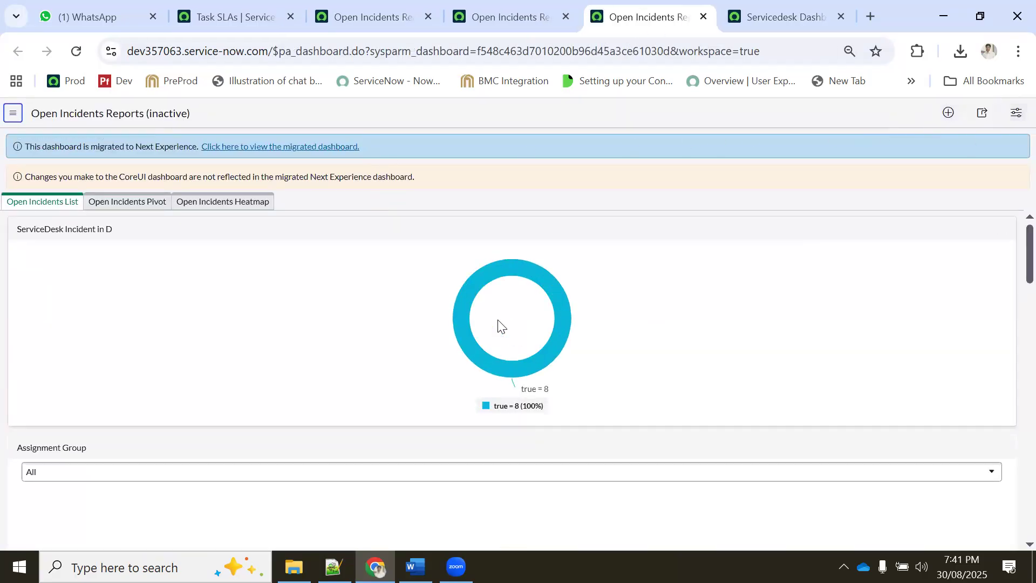
click(1012, 115)
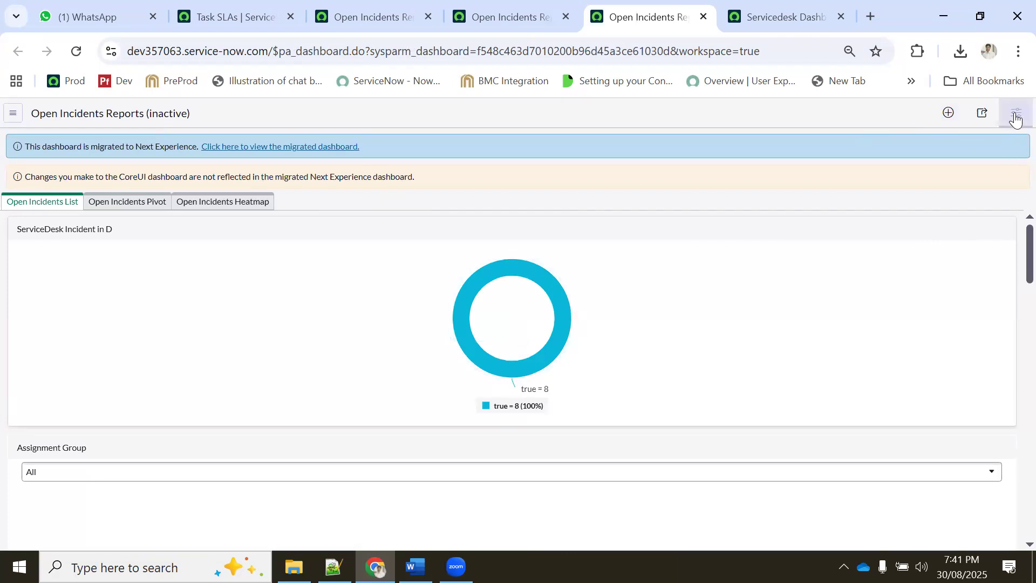
click(792, 230)
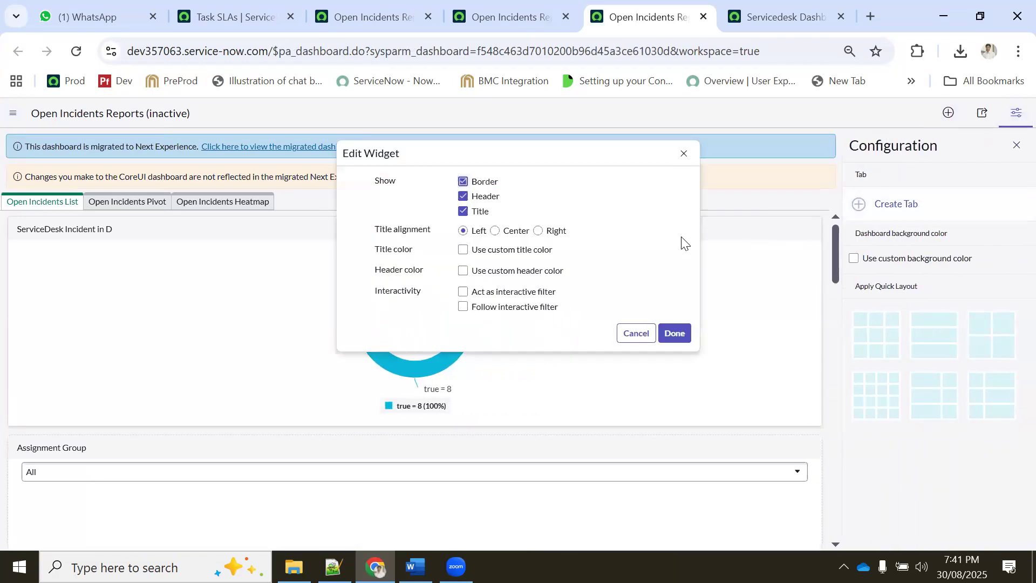
click(511, 234)
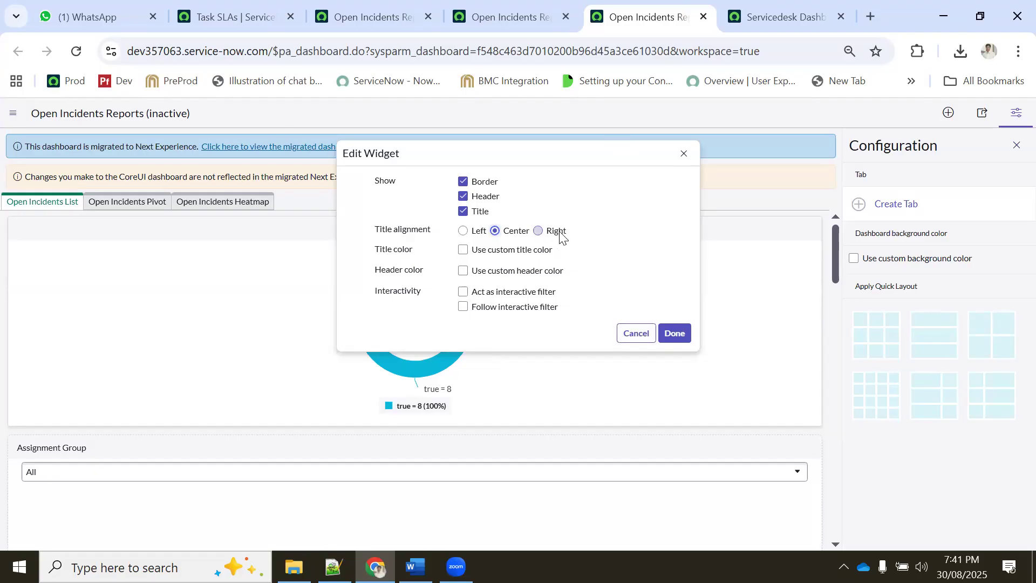
- Enable a custom title color for the donut widget and set it to RGB 250, 250, 250
click(513, 253)
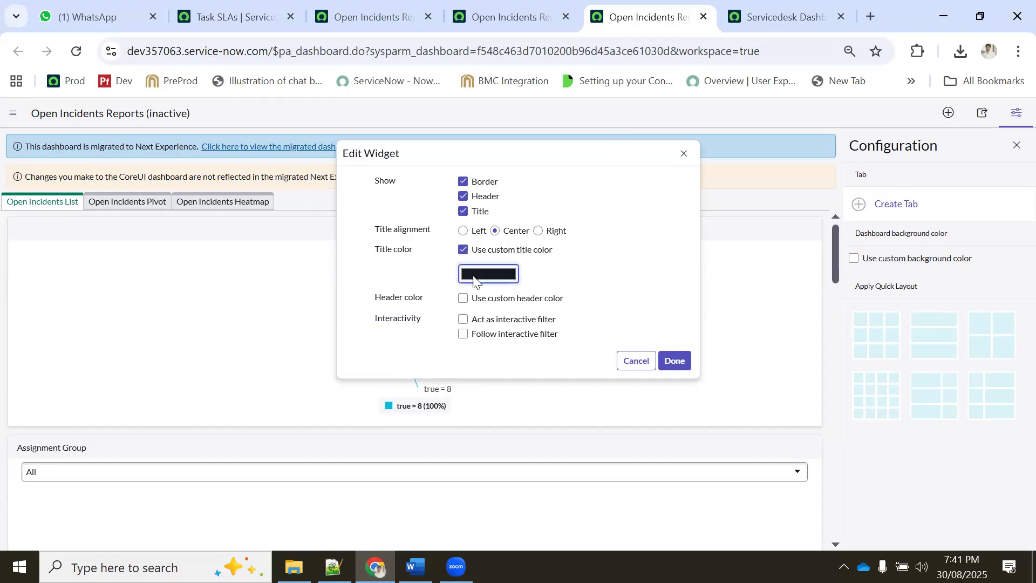
click(475, 277)
click(459, 285)
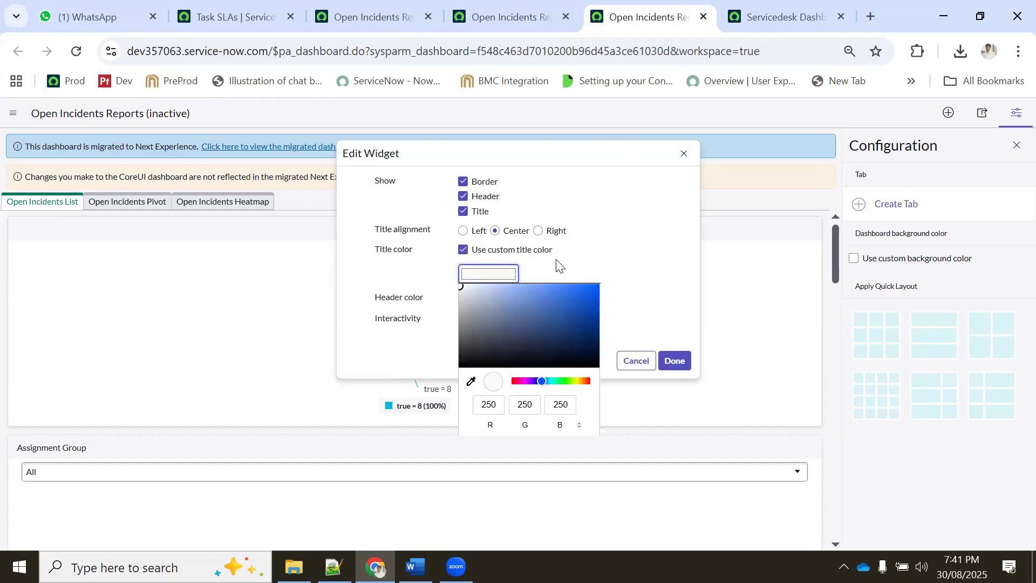
click(520, 281)
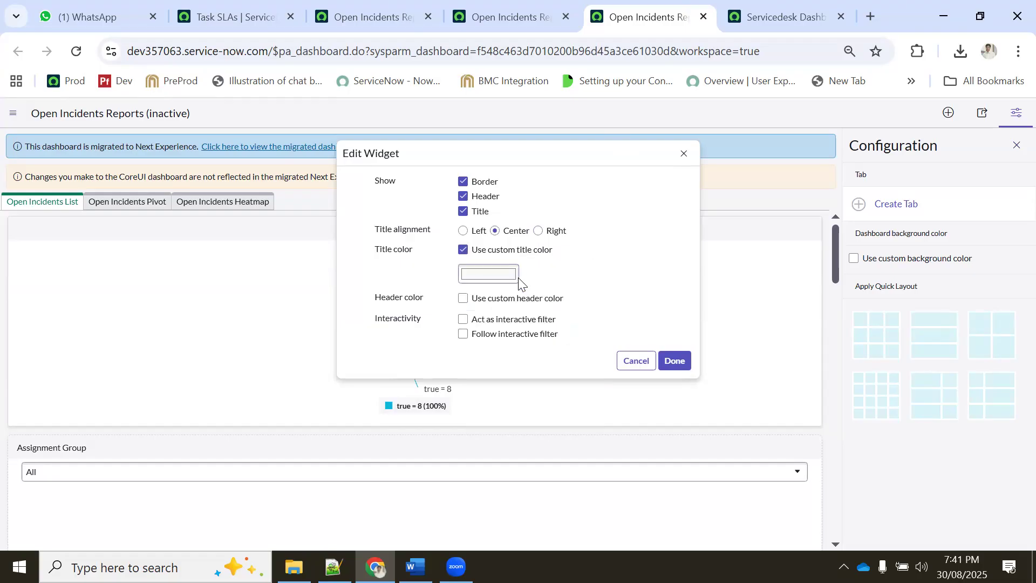
- Enable a custom header color for the donut widget and choose a dark magenta shade
click(493, 306)
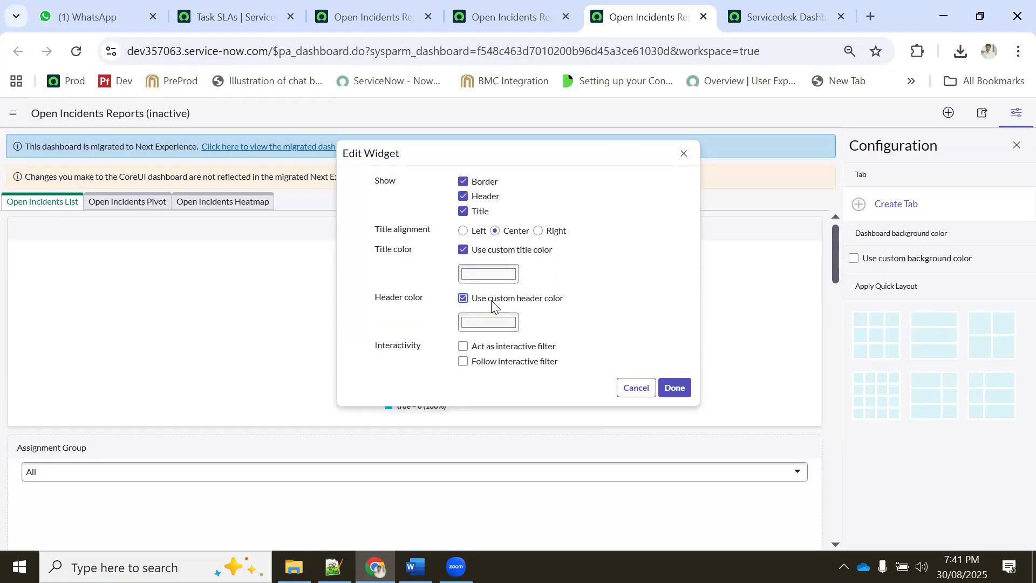
click(496, 324)
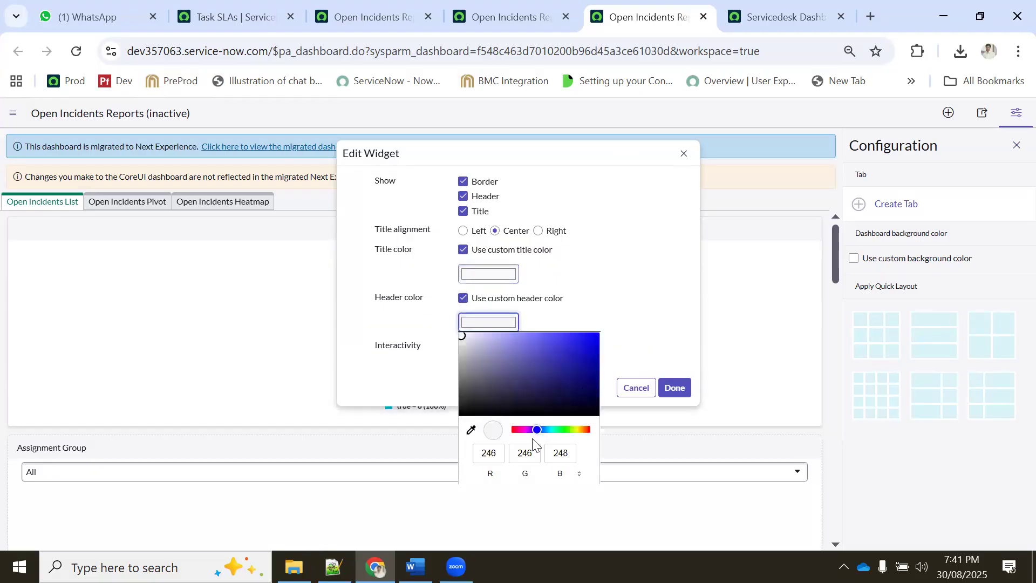
click(518, 430)
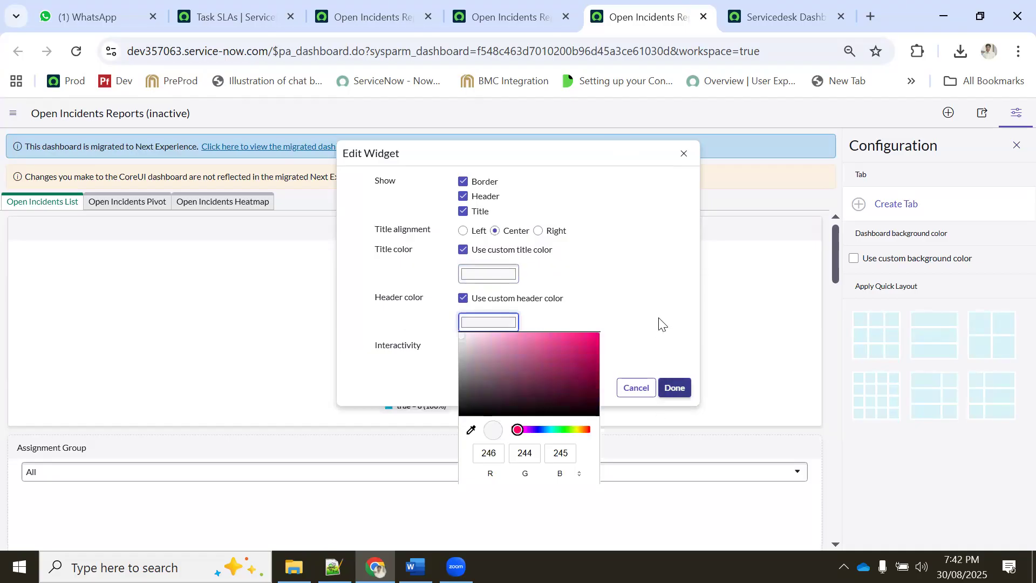
click(546, 322)
click(507, 324)
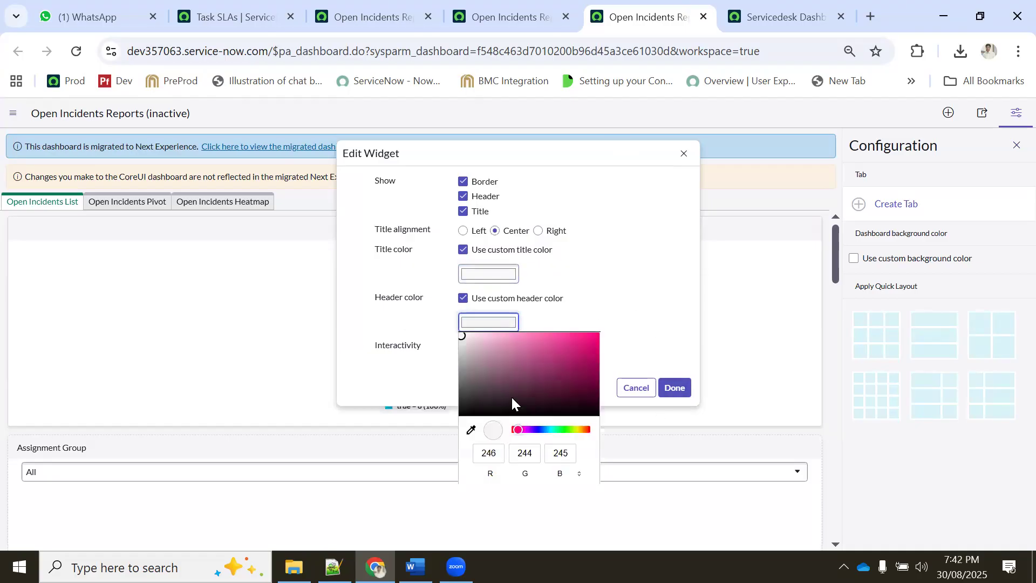
click(581, 361)
click(665, 315)
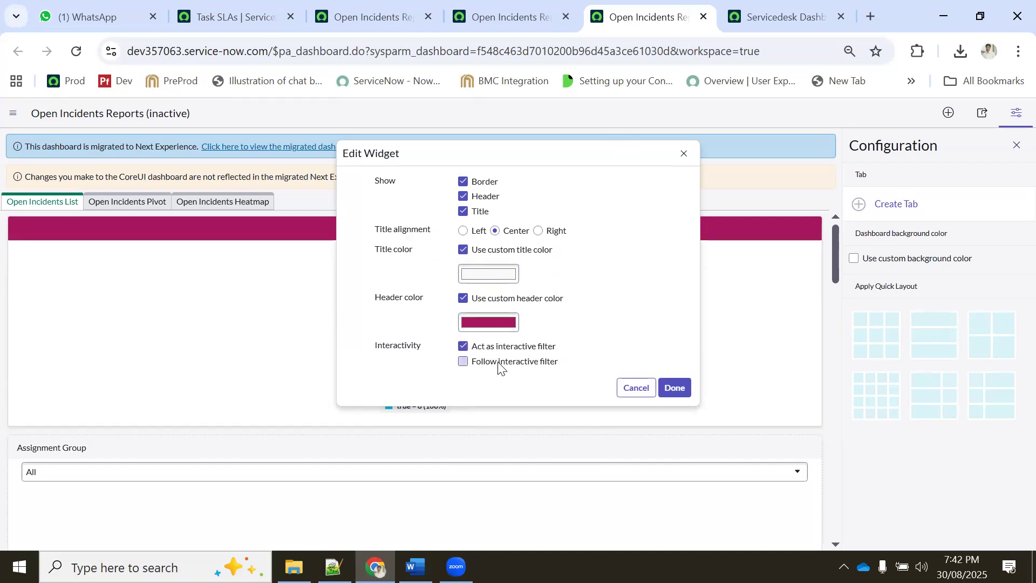
- Enable Act as interactive filter, Follow interactive filter and Show when following filter for the donut widget, and apply the widget settings
click(500, 365)
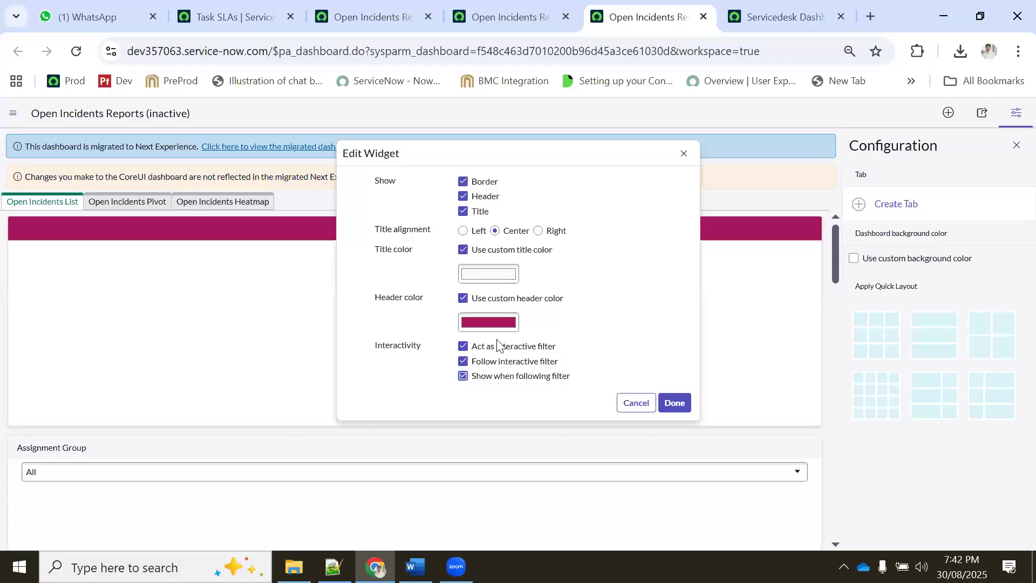
click(678, 406)
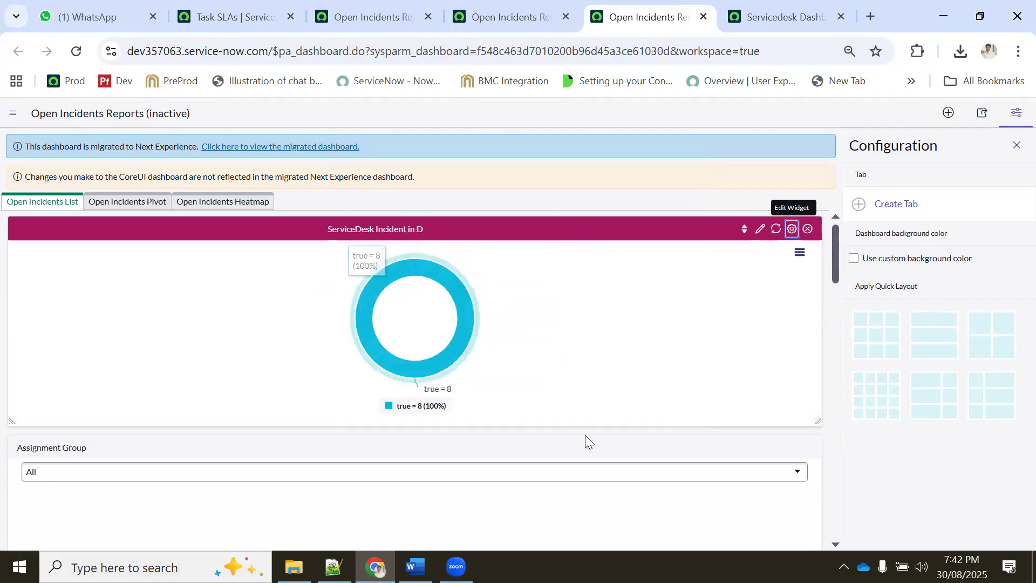
- Move the Assignment Group widget above the ServiceDesk Incident in D widget
scroll(528, 384, down, 3)
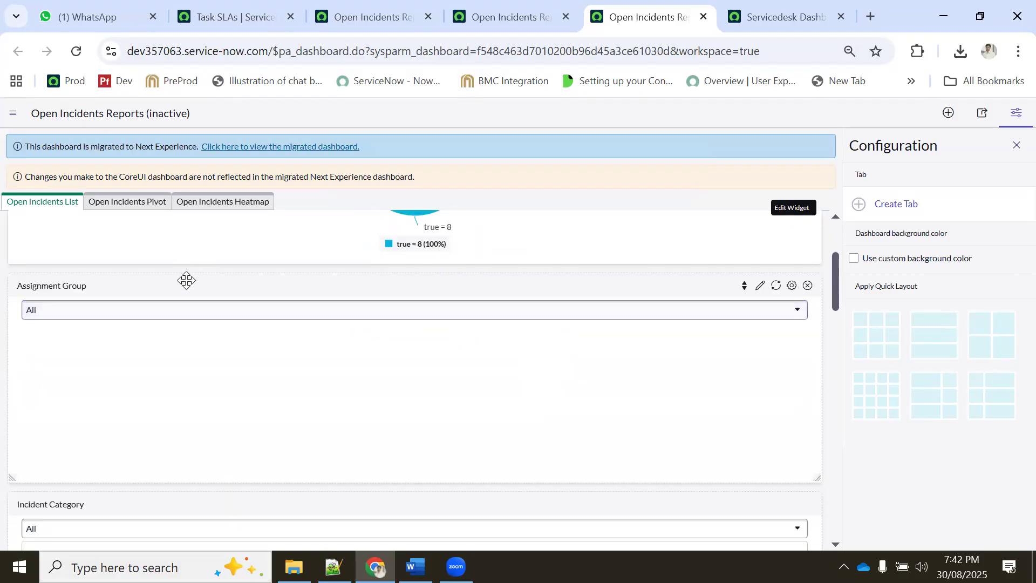
scroll(246, 364, up, 3)
drag(123, 316, 135, 220)
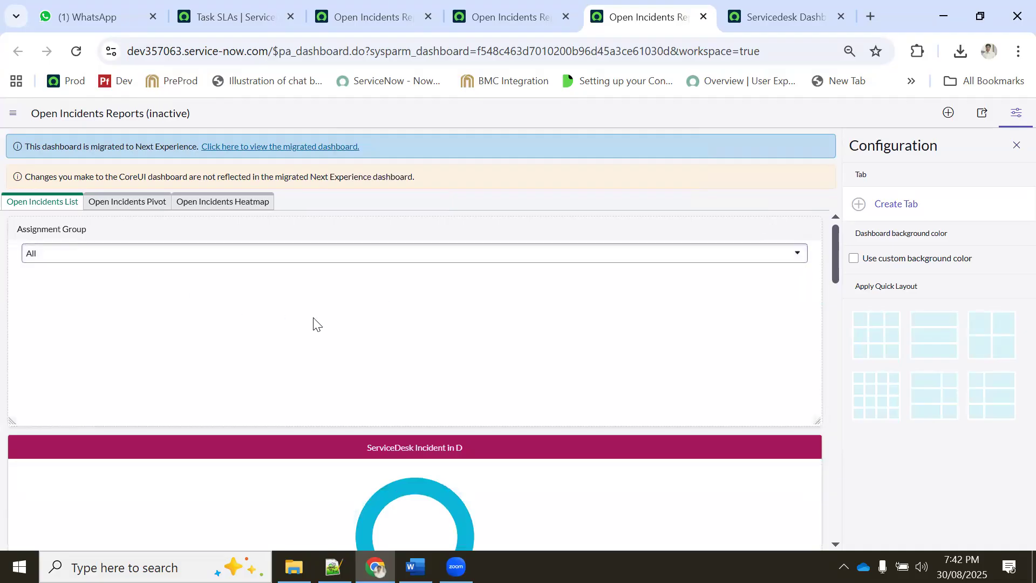
scroll(352, 324, down, 3)
scroll(352, 326, up, 3)
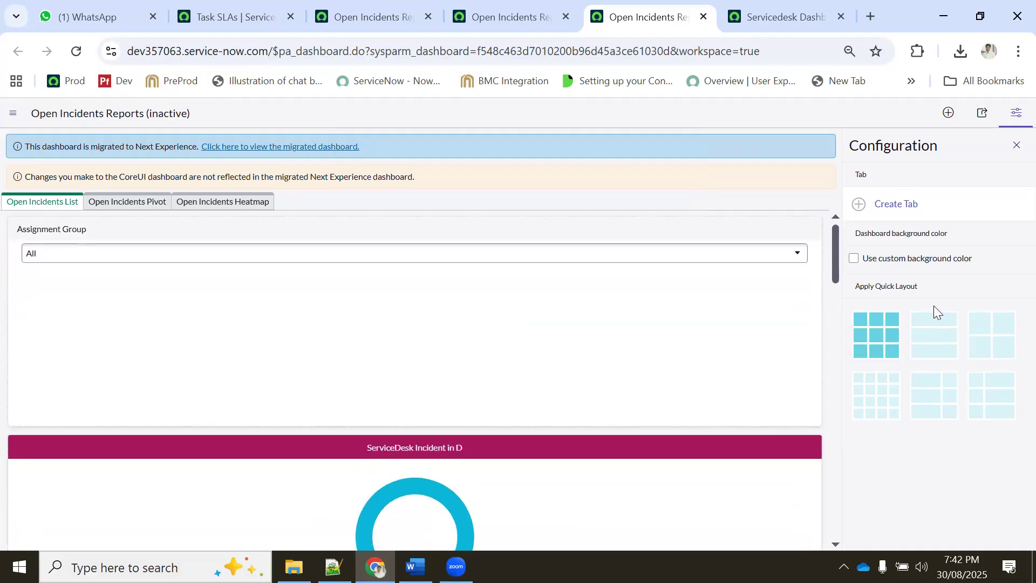
- Try all six quick layouts on the Open Incidents List tab, ending with the narrow-and-wide two-column layout
click(882, 338)
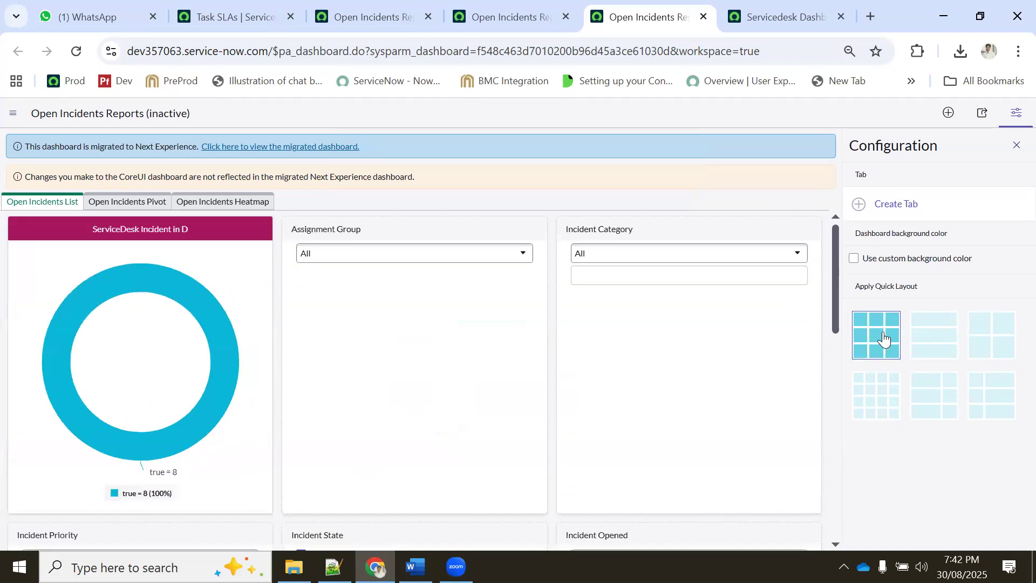
click(929, 337)
click(989, 342)
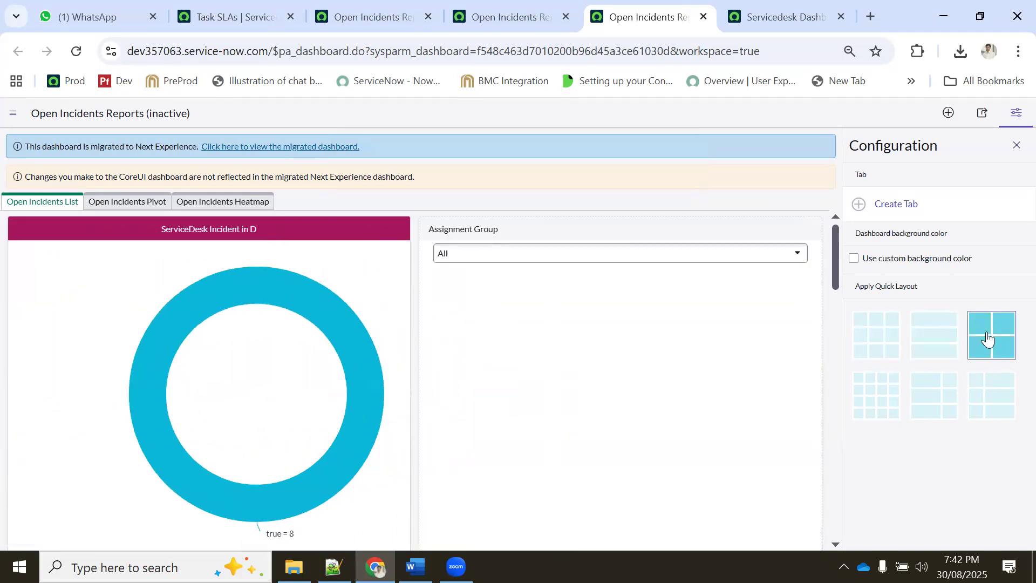
click(859, 394)
click(933, 397)
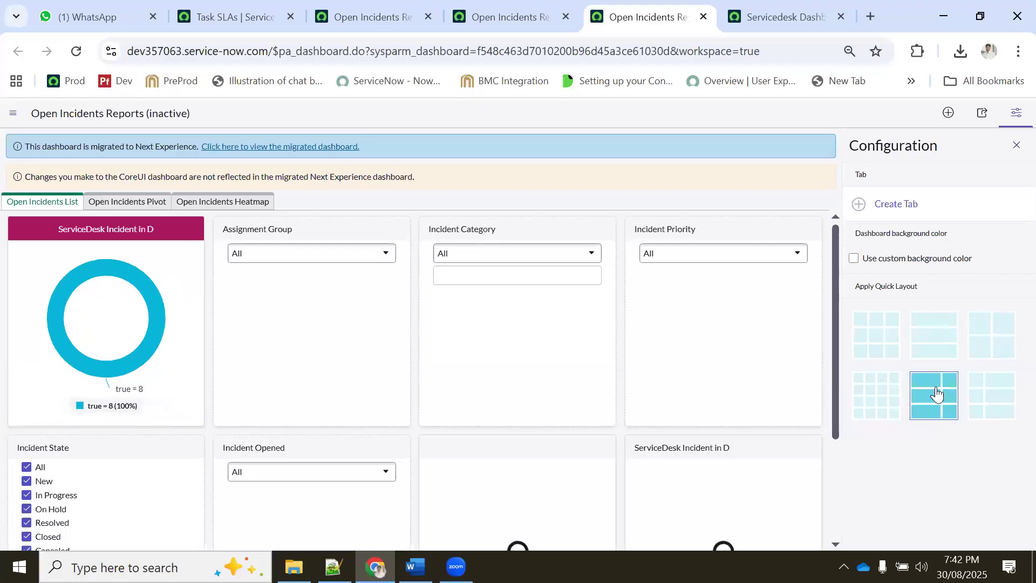
click(983, 399)
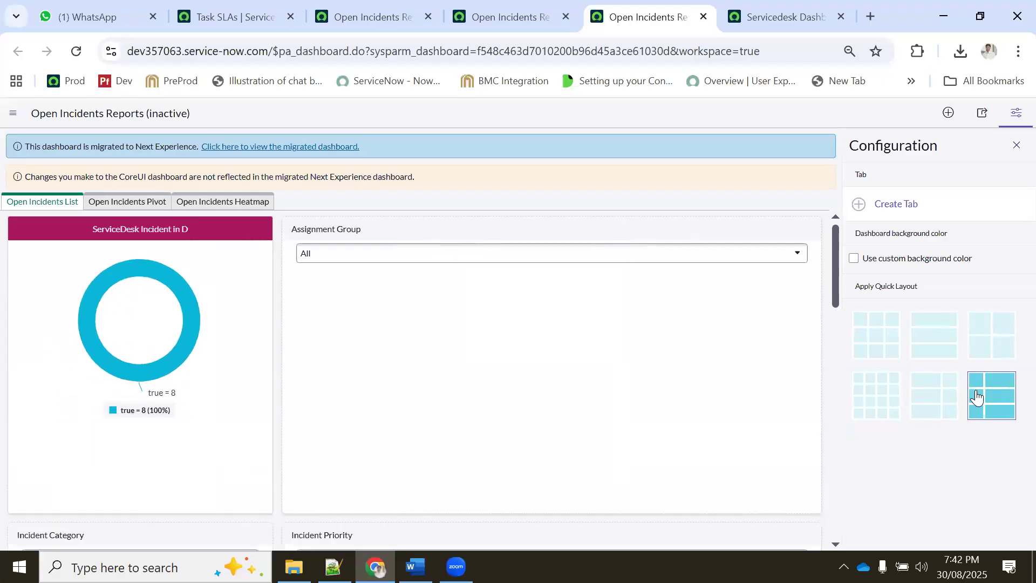
- Enable a custom dashboard background color and set it to RGB 176, 39, 39
click(888, 263)
click(894, 278)
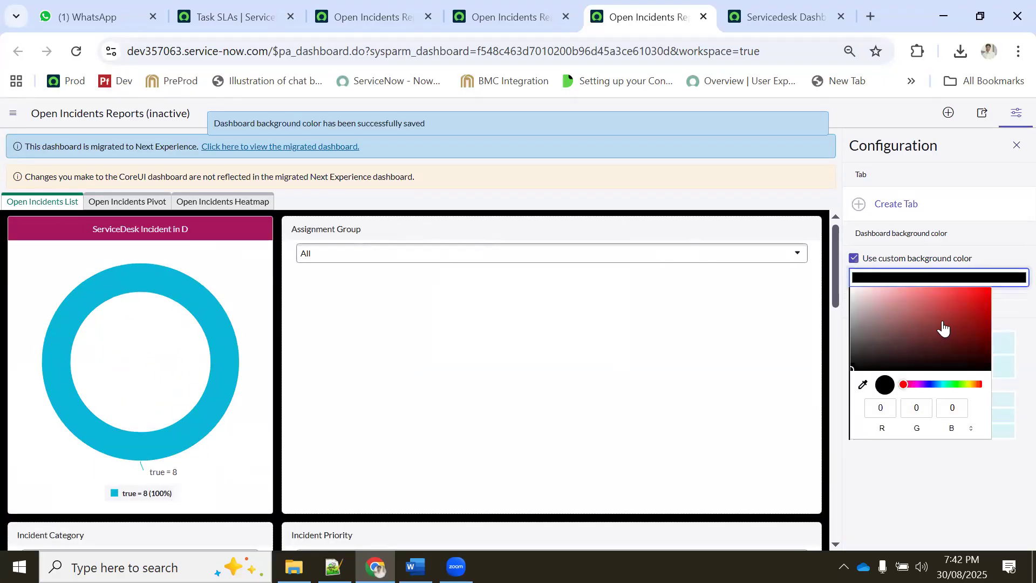
click(960, 314)
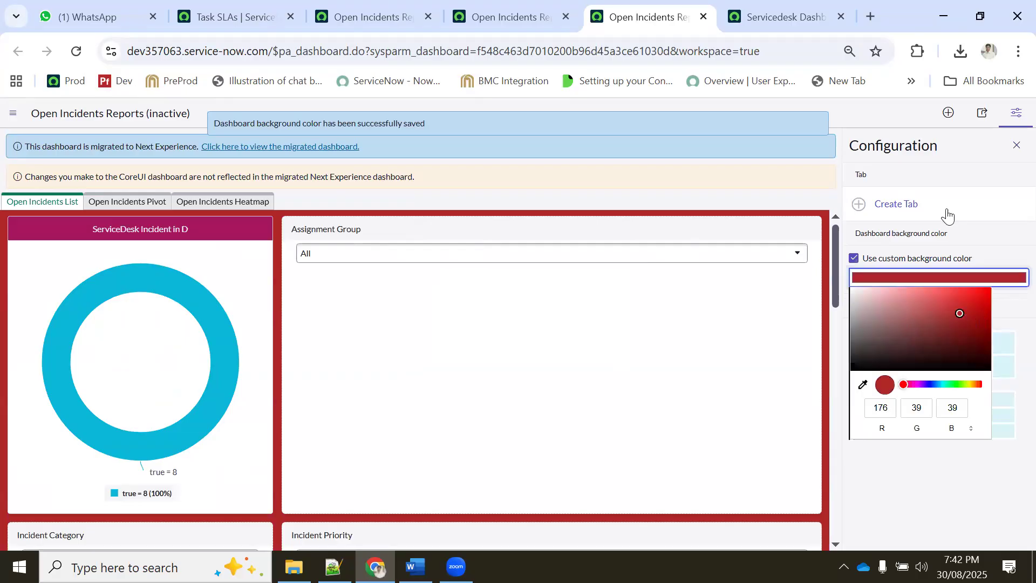
click(930, 497)
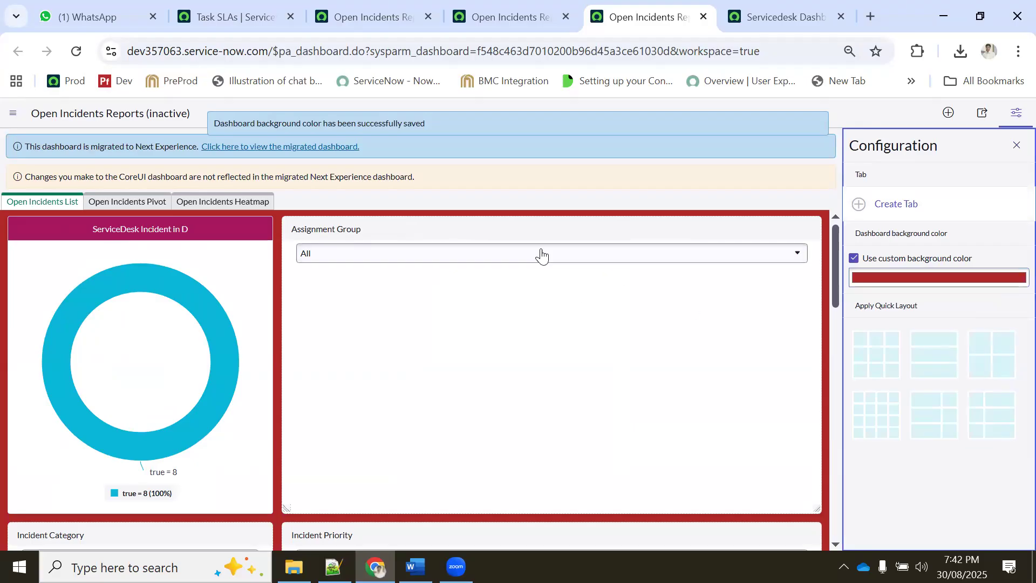
- Apply the single-column quick layout and move the Assignment Group widget above the donut widget
click(935, 346)
scroll(447, 316, down, 3)
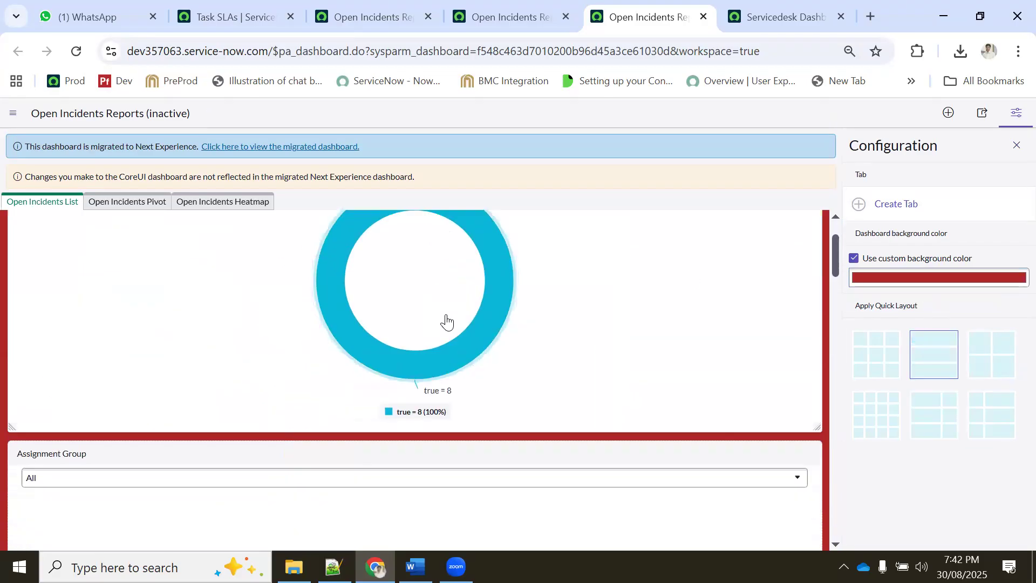
drag(86, 369, 92, 229)
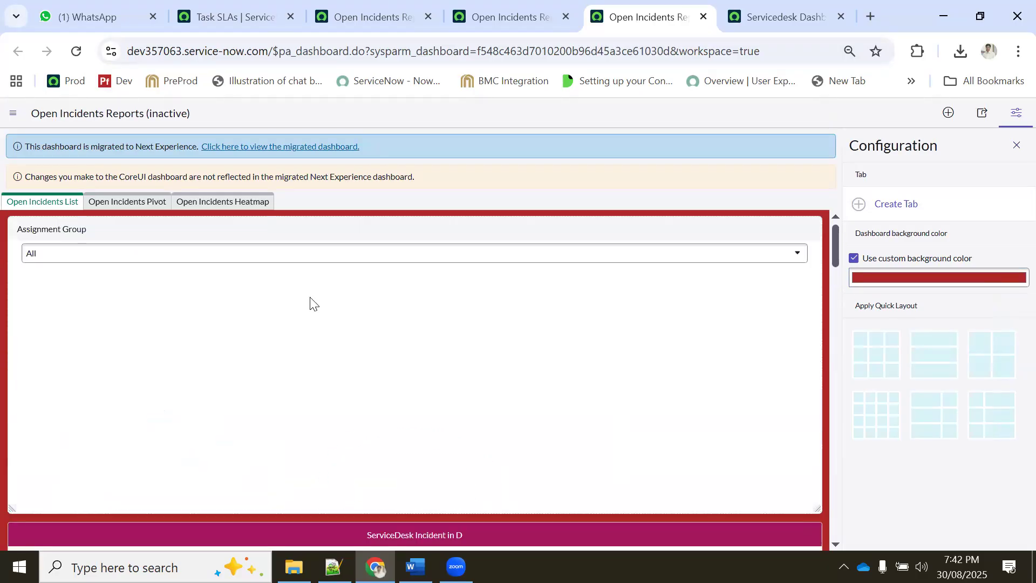
- Remove the Incident Priority widget and every widget below it from the Open Incidents List tab
scroll(355, 327, down, 10)
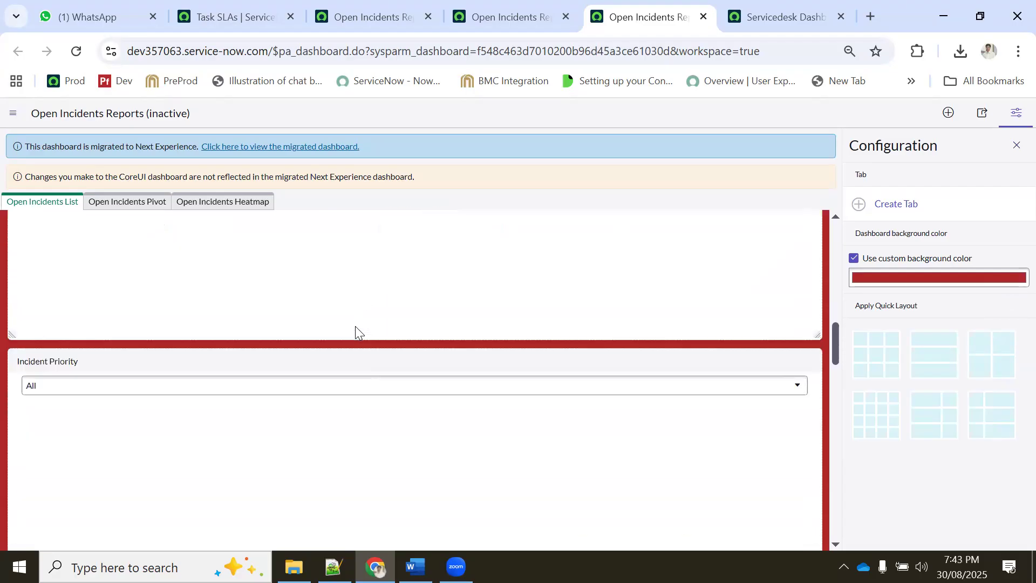
scroll(356, 327, down, 12)
scroll(355, 331, up, 7)
scroll(356, 327, up, 15)
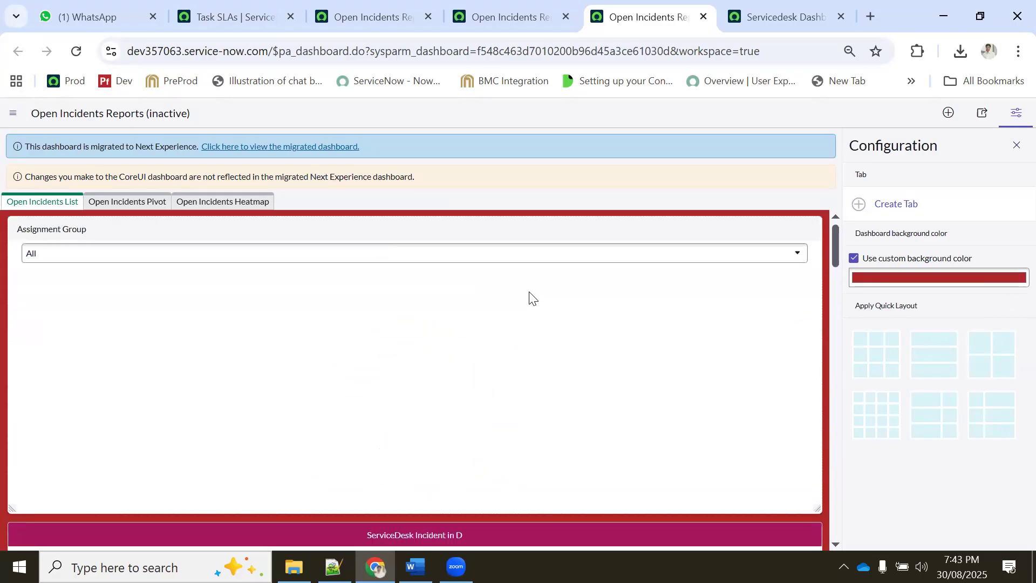
scroll(399, 304, down, 9)
scroll(437, 306, up, 2)
scroll(437, 307, down, 3)
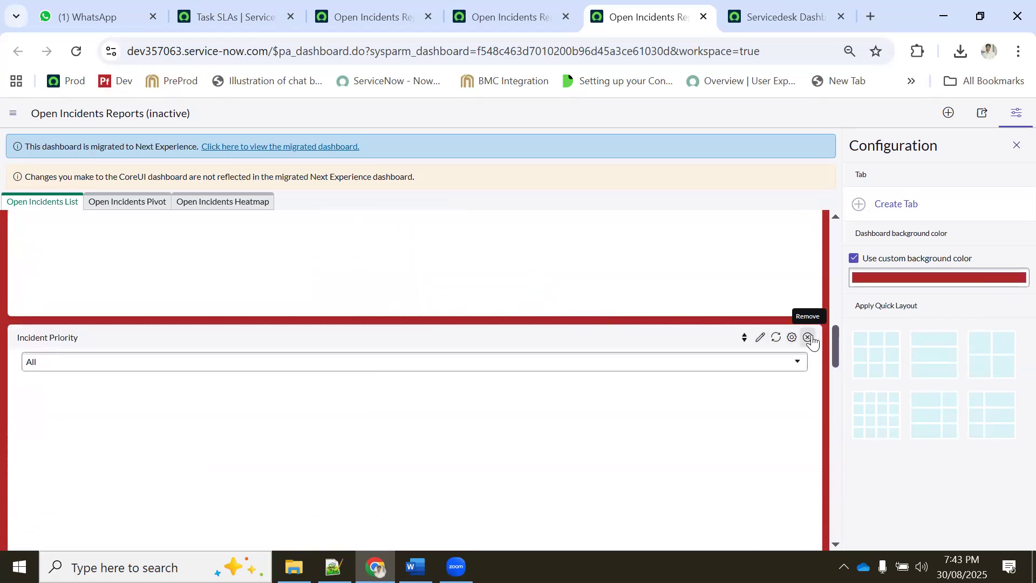
click(808, 338)
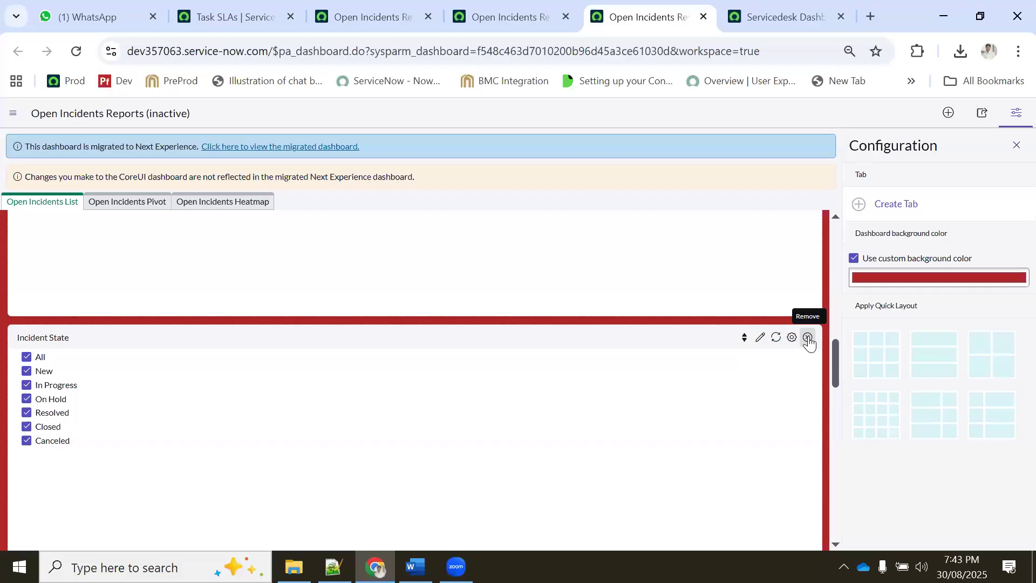
click(808, 338)
click(808, 338)
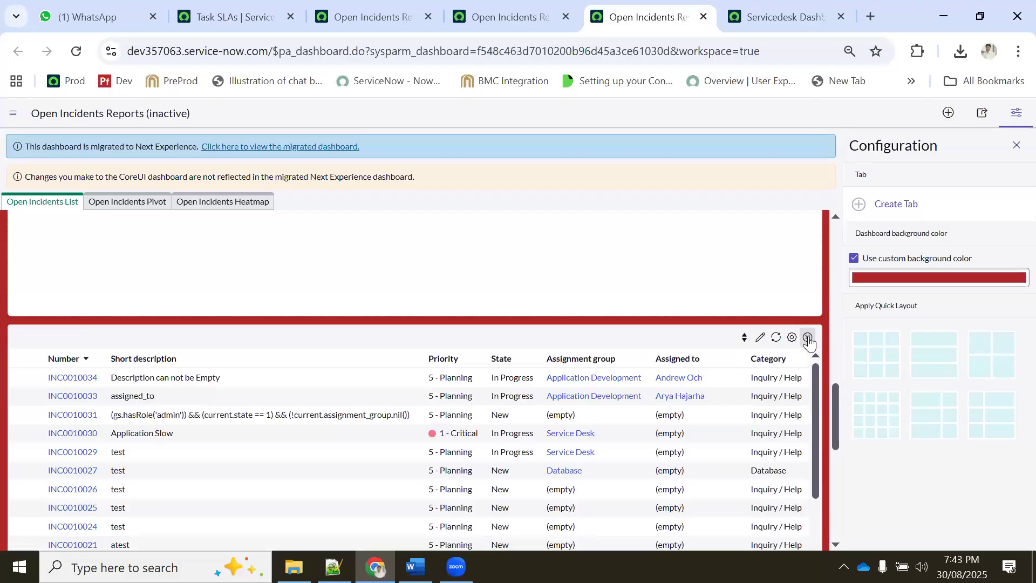
click(808, 338)
click(808, 337)
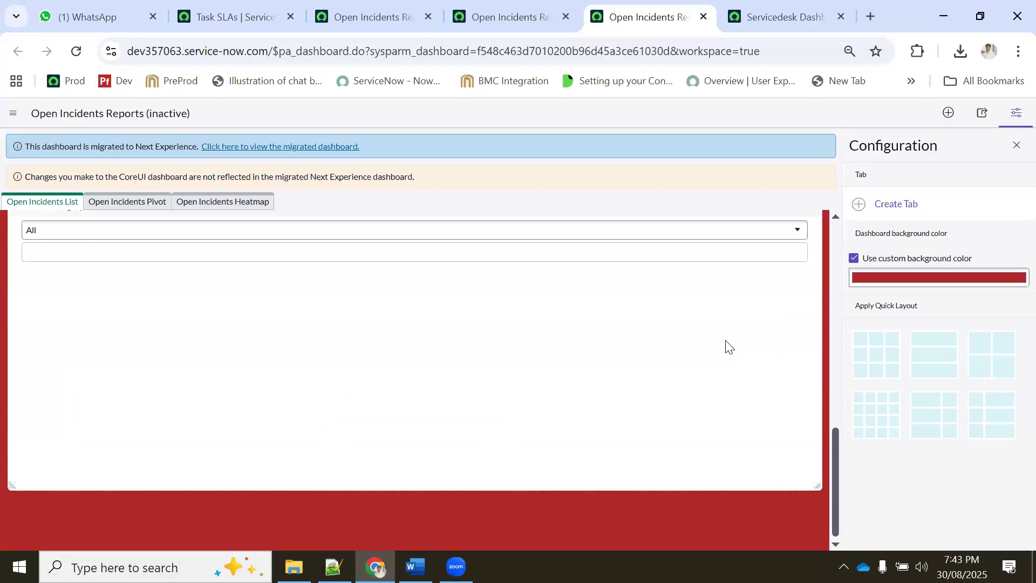
- Remove the Incident Category and Assignment Group widgets, keeping only the ServiceDesk Incident in D donut
scroll(684, 368, up, 6)
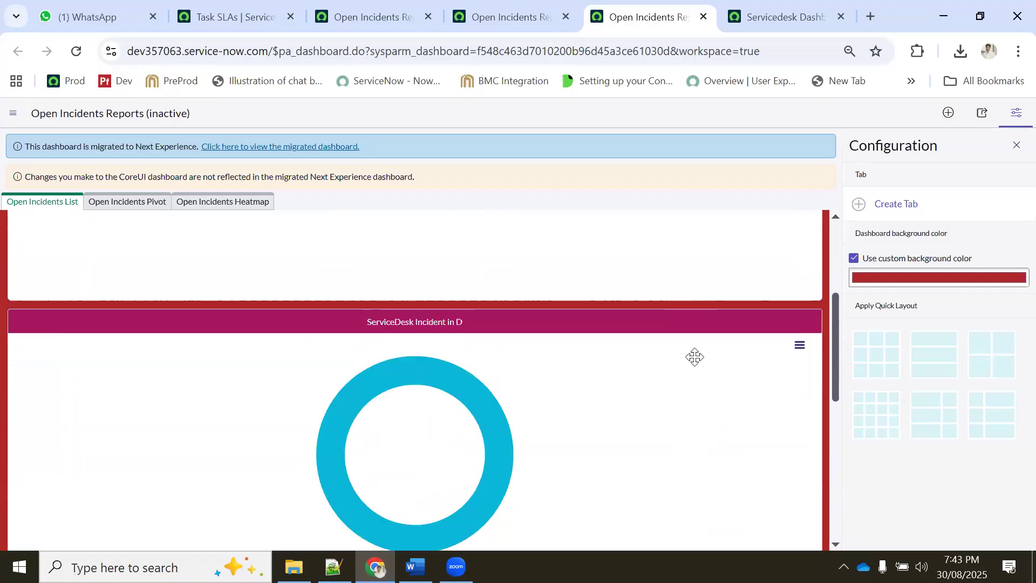
scroll(694, 357, down, 4)
click(808, 369)
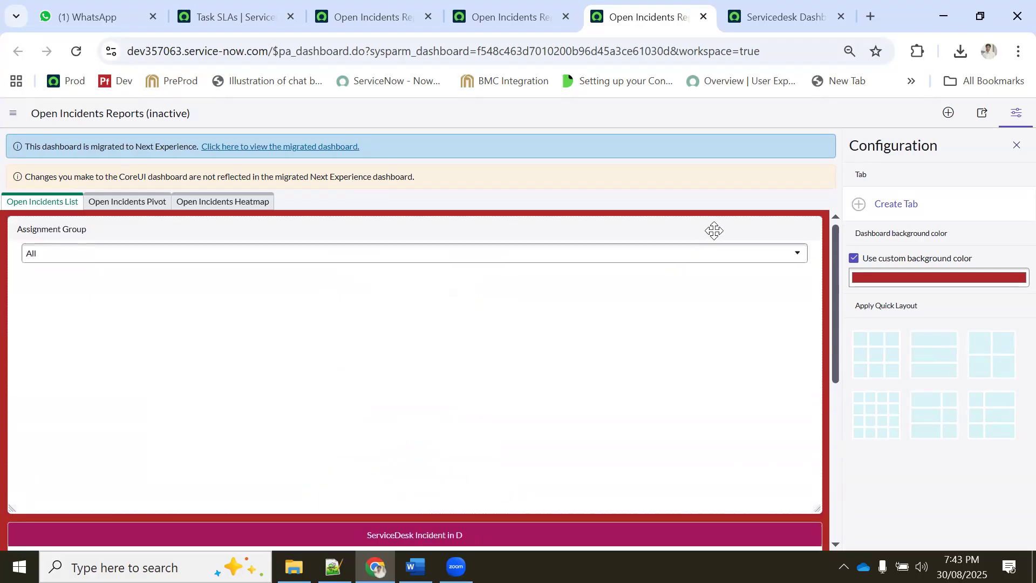
click(809, 229)
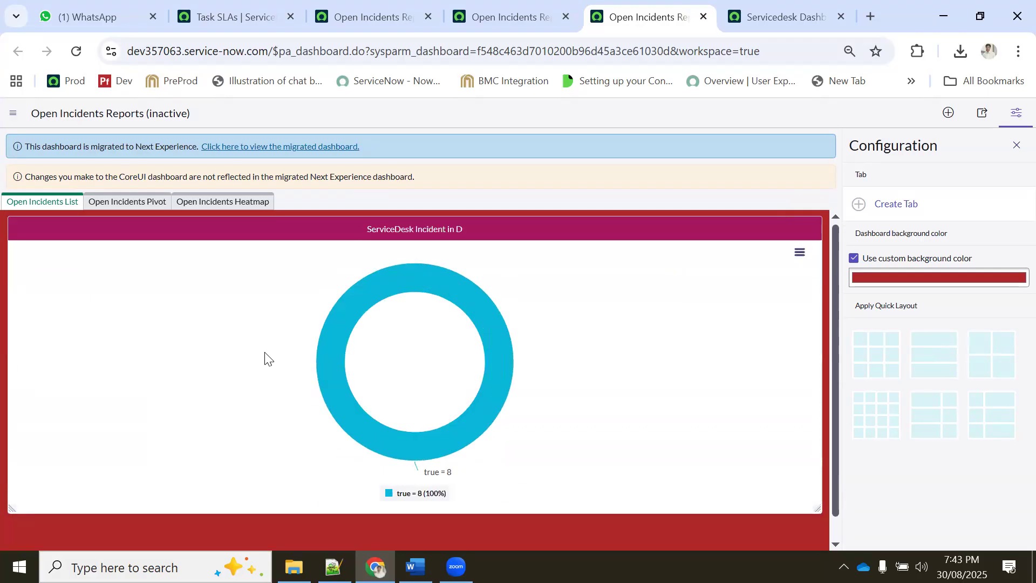
mouse_move(593, 216)
click(496, 9)
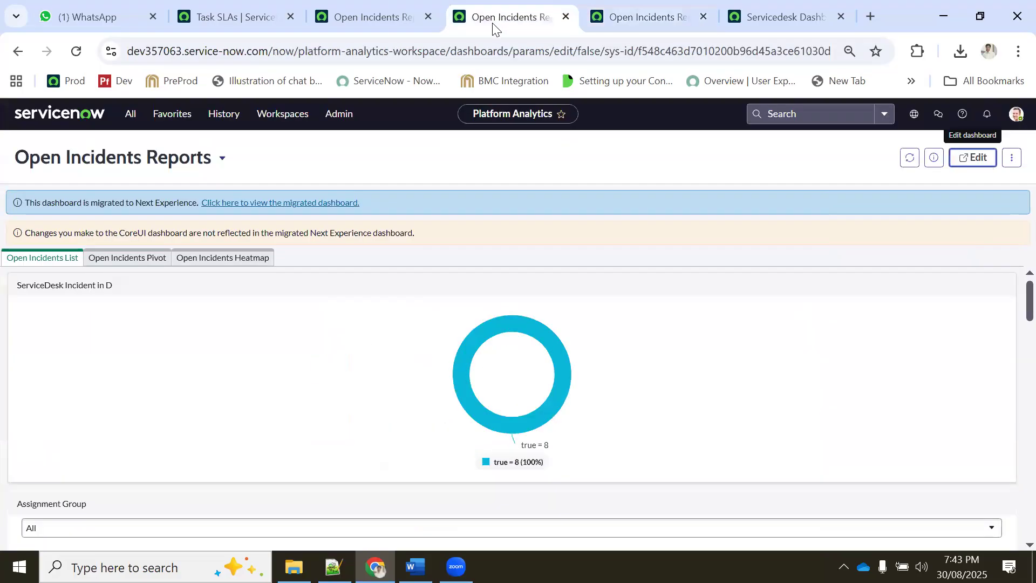
click(356, 10)
click(475, 16)
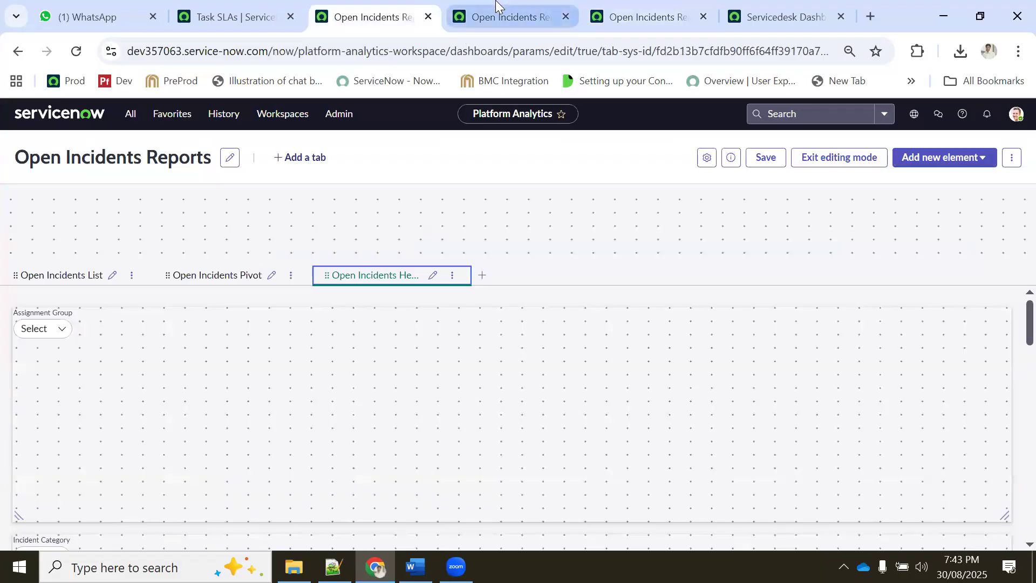
click(674, 14)
click(781, 13)
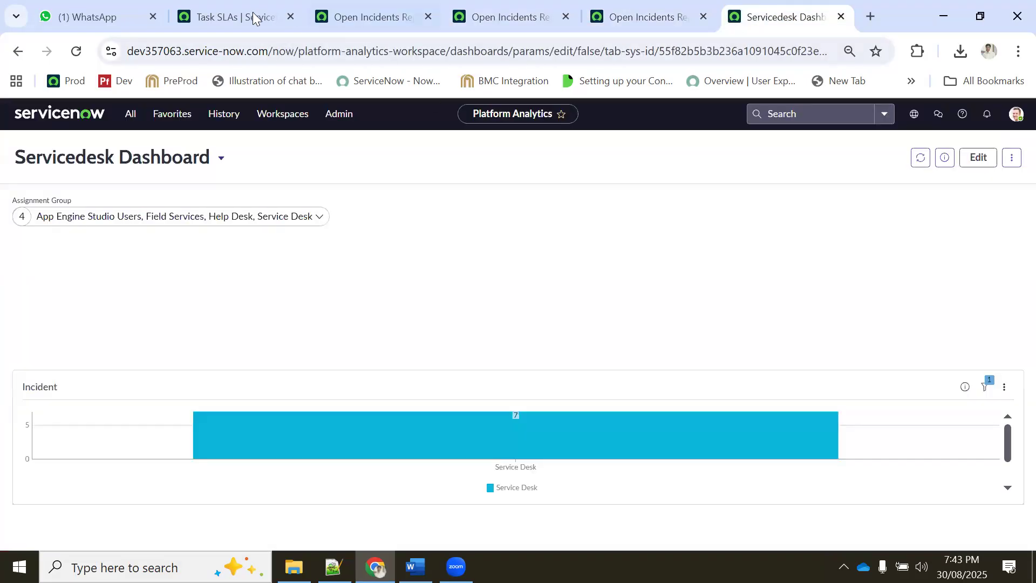
- From the Task SLAs page, find and open the Reports module under Usage and governance
click(253, 12)
click(131, 114)
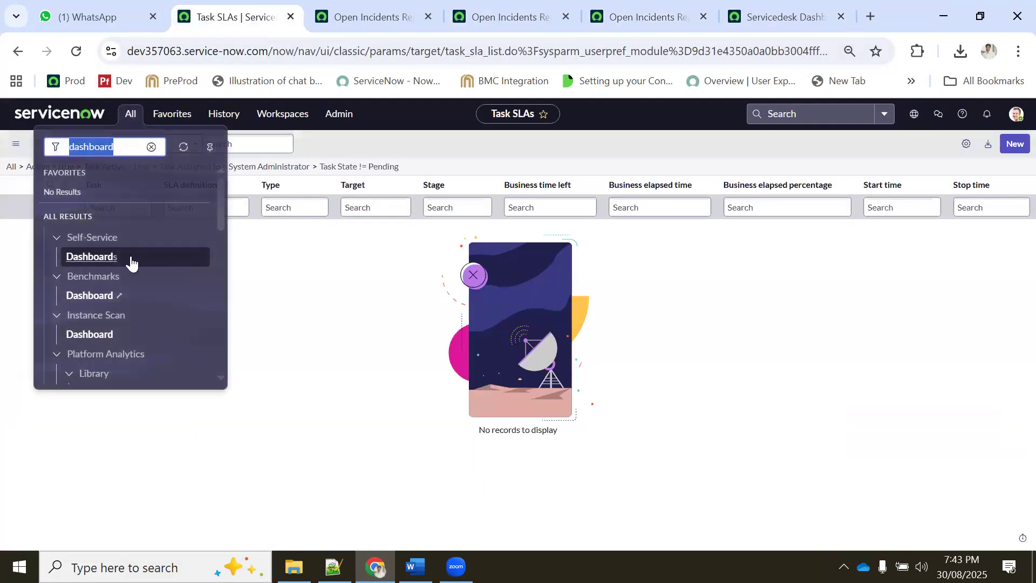
text(reports)
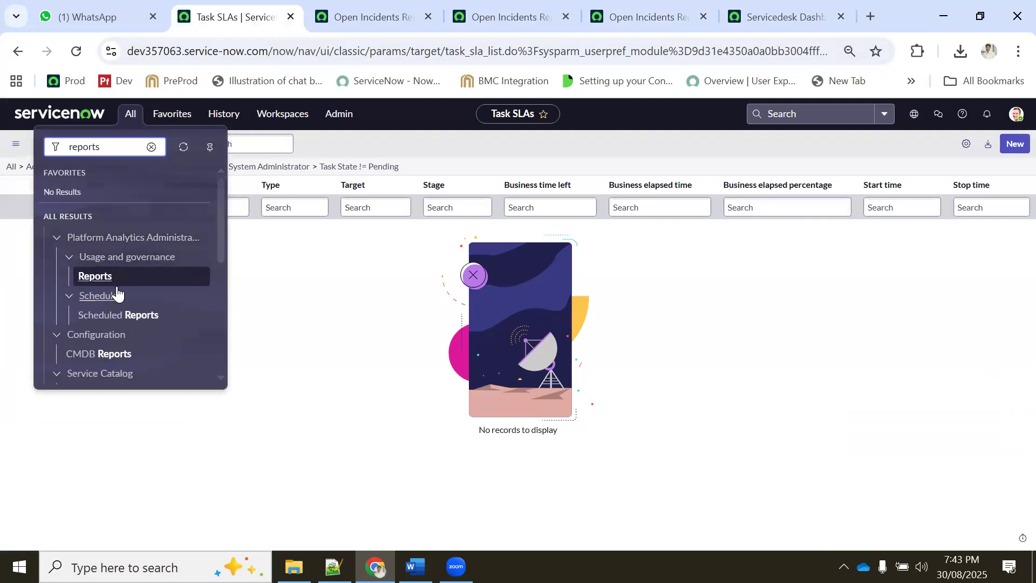
scroll(118, 294, down, 5)
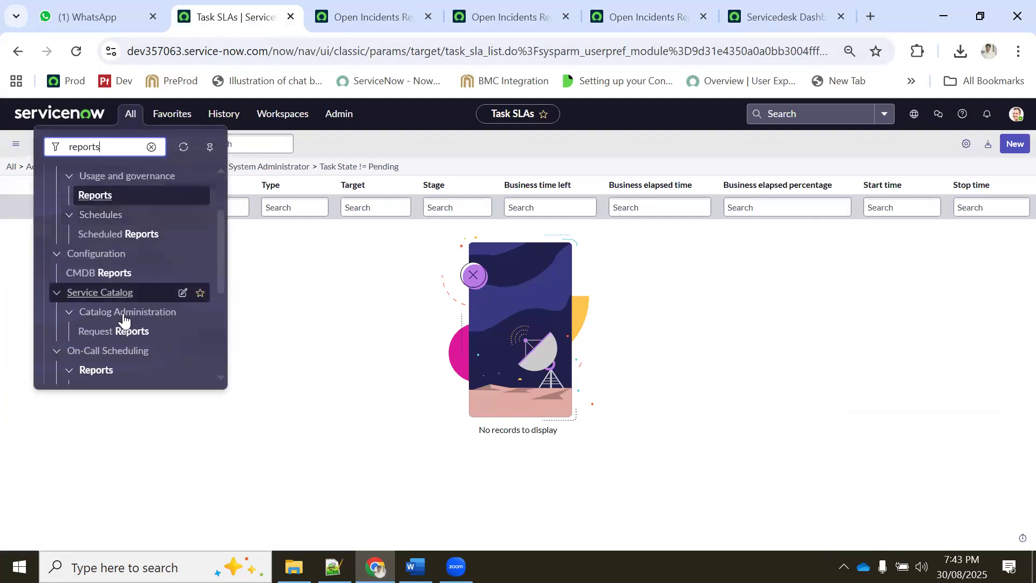
scroll(141, 310, down, 1)
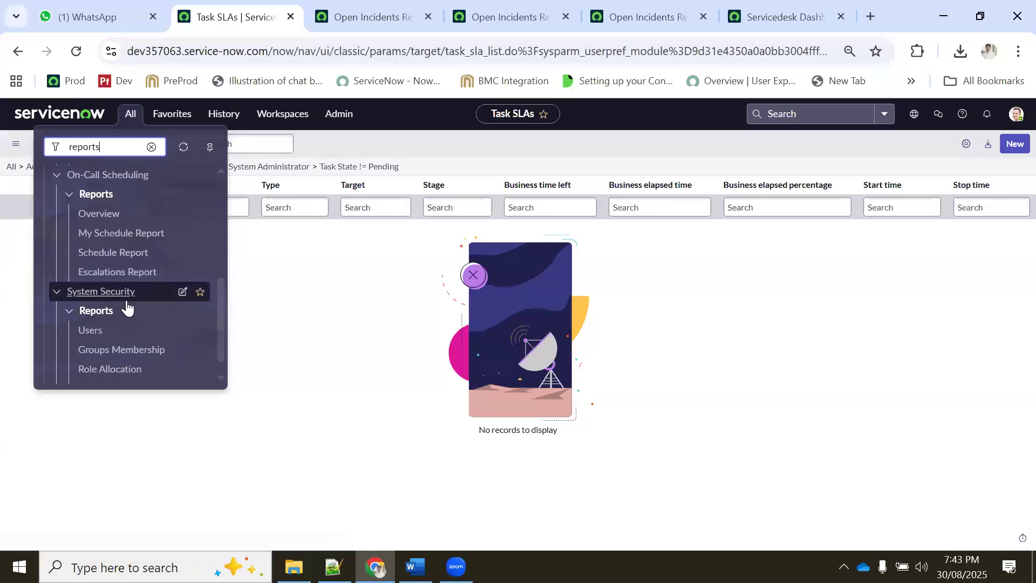
scroll(148, 281, up, 3)
scroll(150, 240, up, 3)
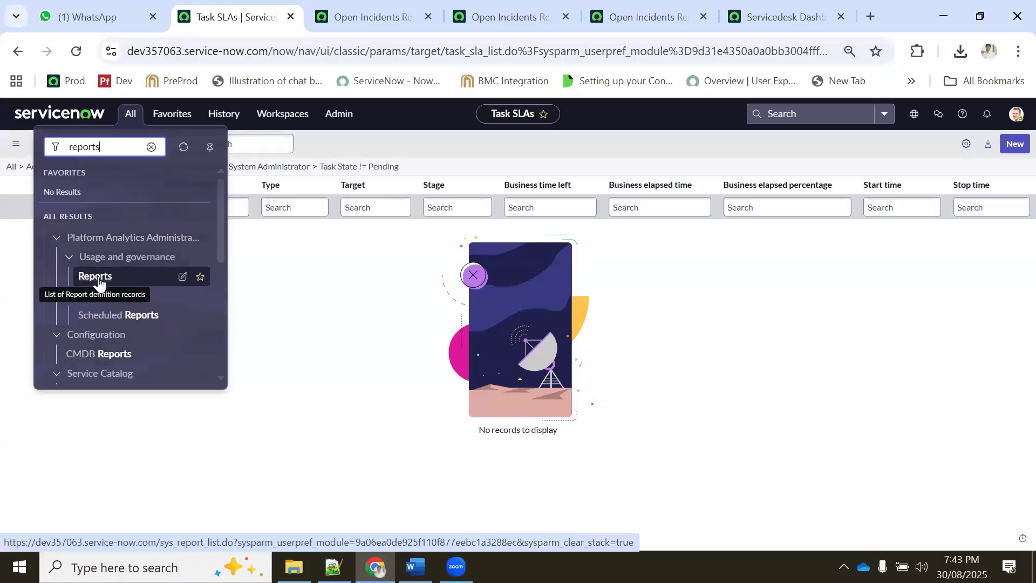
click(96, 278)
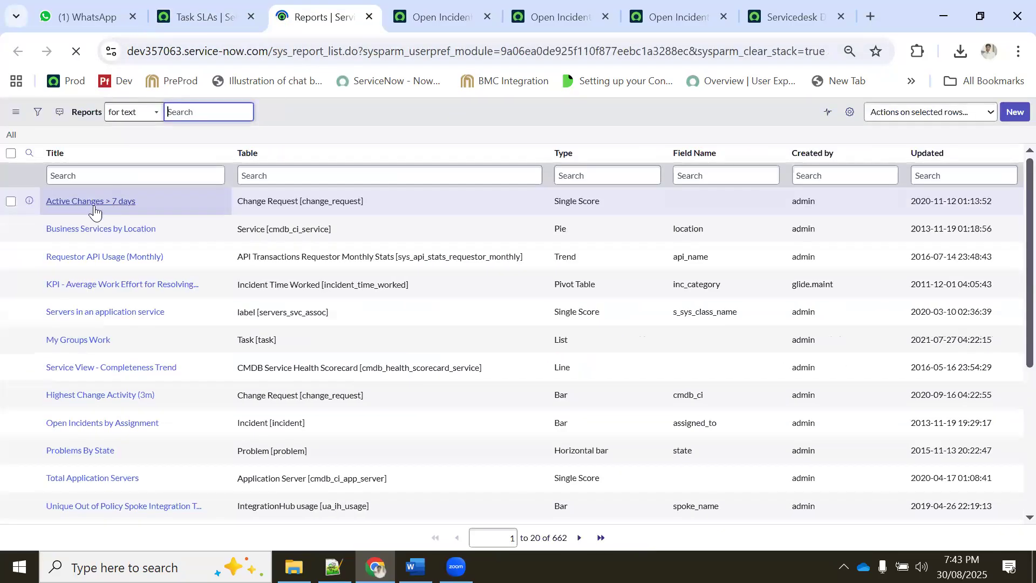
- Sort the reports by most recently updated and view the ServiceDesk Incident in D report in the report designer
click(938, 156)
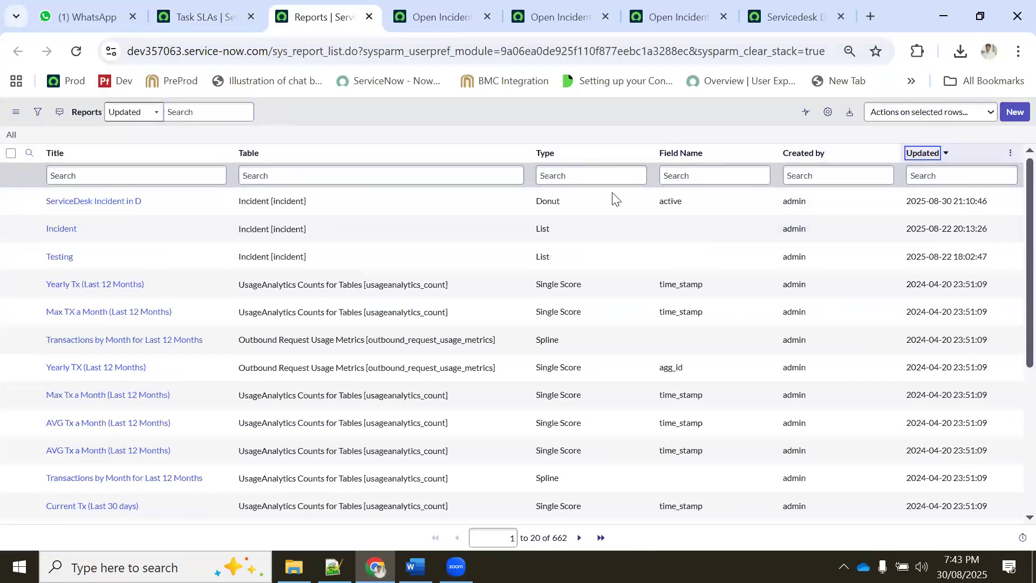
click(84, 202)
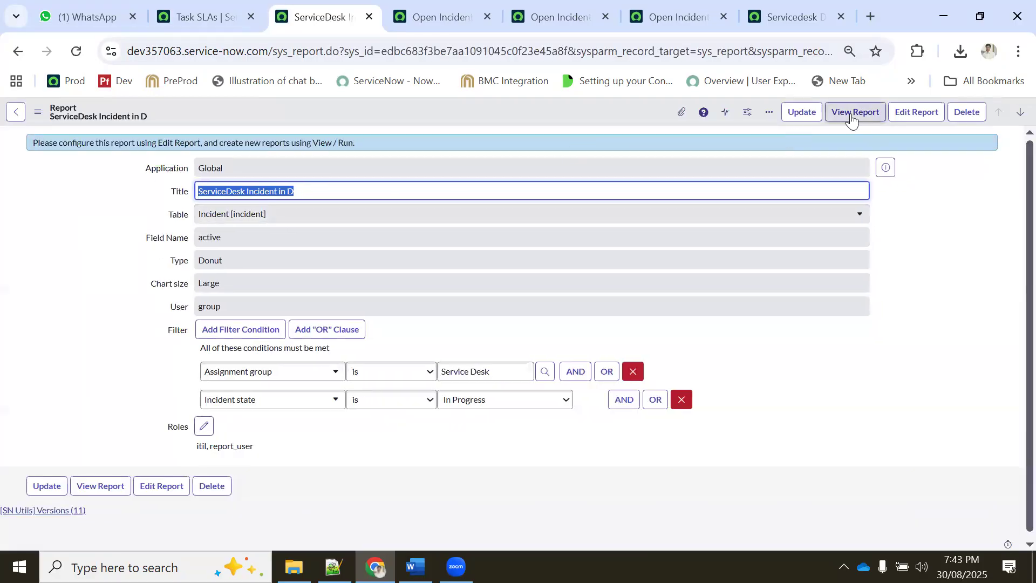
click(855, 114)
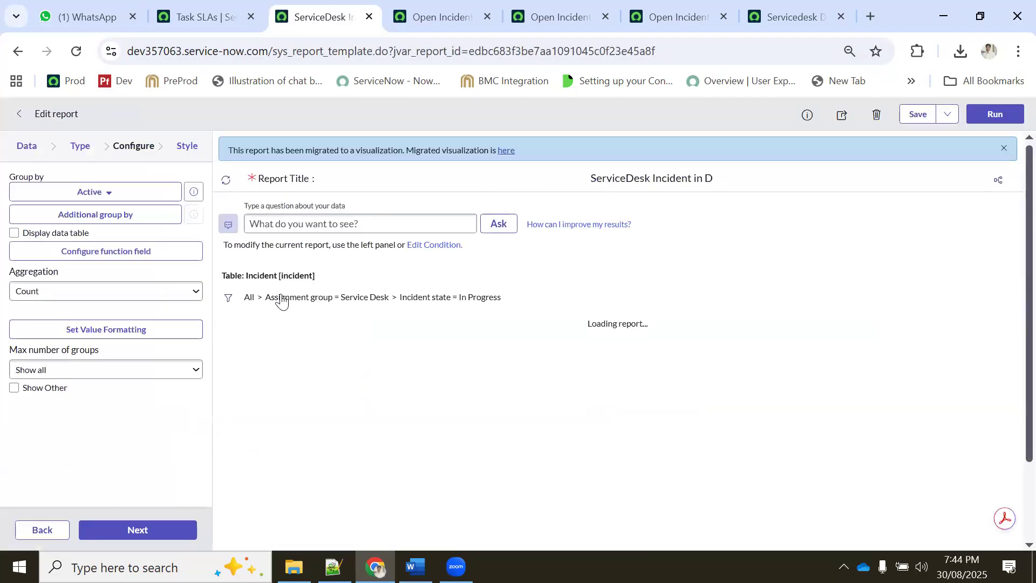
- Change the report type to Trend and remove the Incident state condition, keeping only the Assignment group filter
click(80, 145)
click(63, 184)
text(tren)
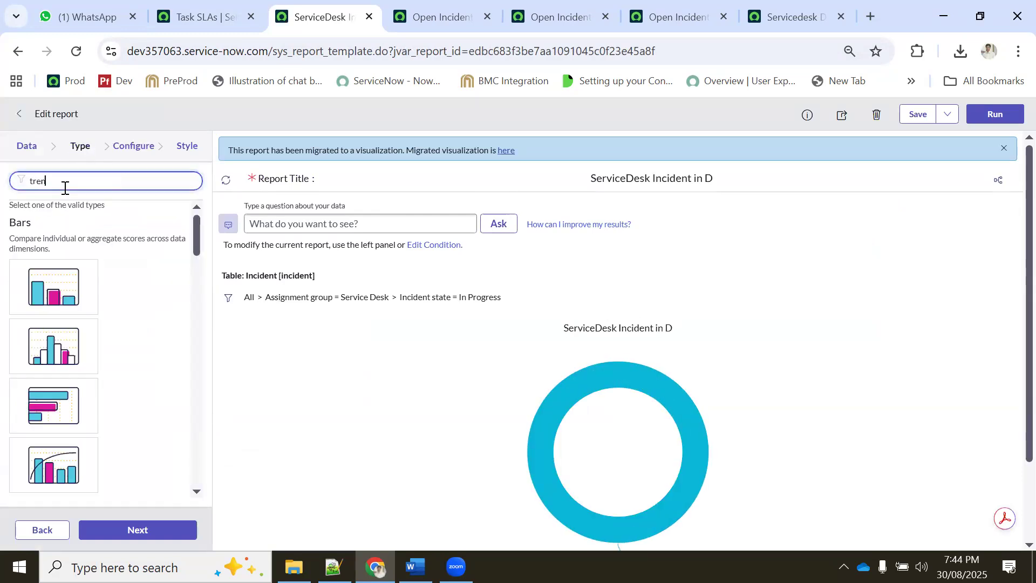
click(52, 410)
click(164, 532)
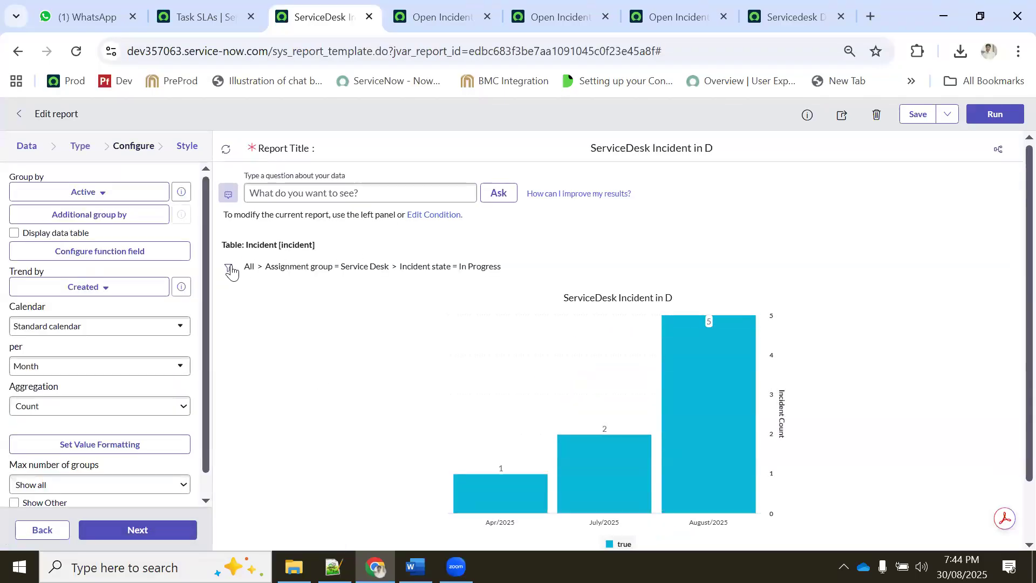
click(229, 267)
click(916, 381)
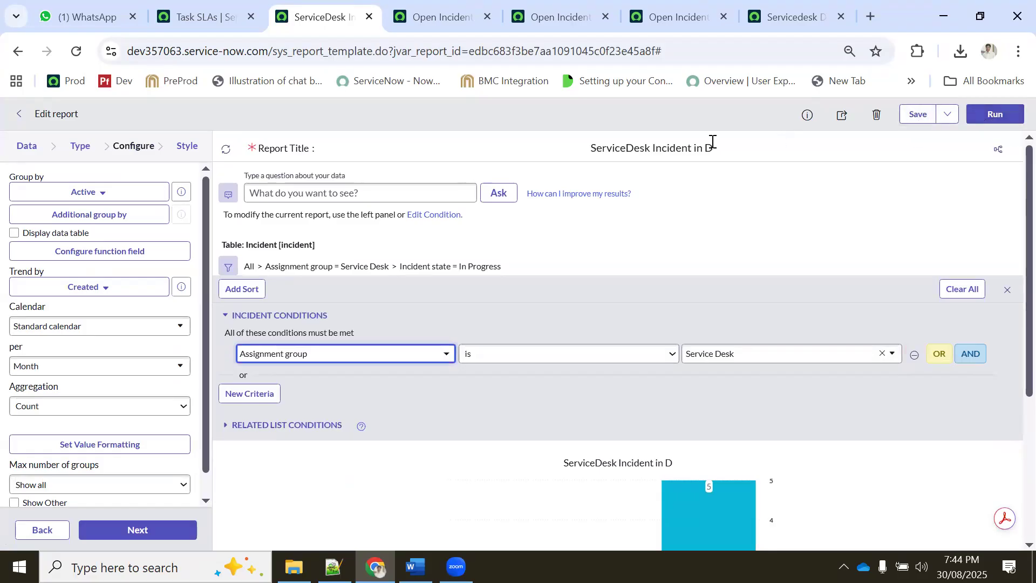
- Retitle the report ServiceDesk Incident in All and insert it as a new copy, staying on the page
double_click(750, 148)
text(All)
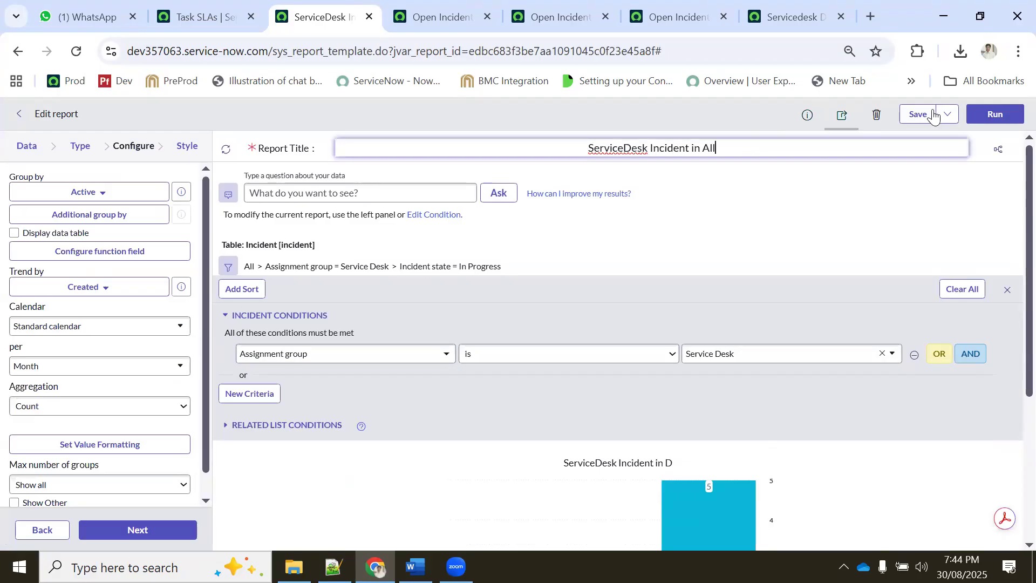
click(948, 117)
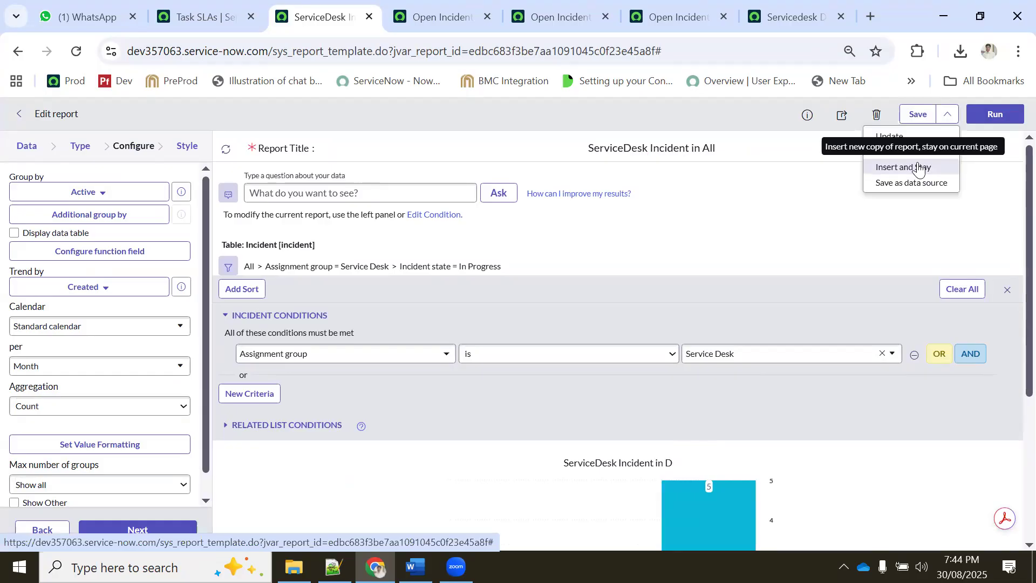
click(919, 168)
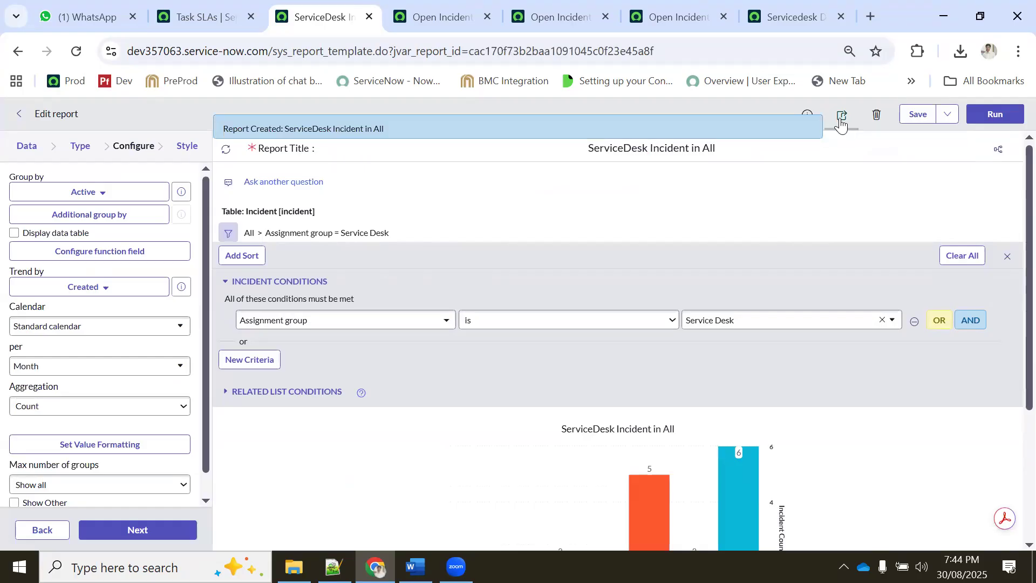
- Share the report with Everyone requiring the itil role, and save the report
click(844, 116)
click(864, 180)
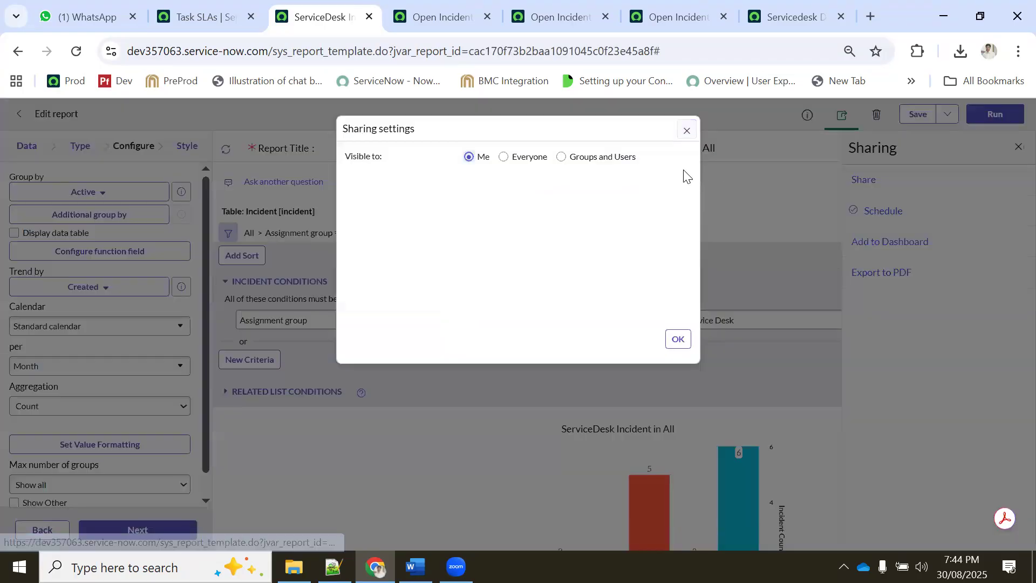
click(514, 157)
click(486, 182)
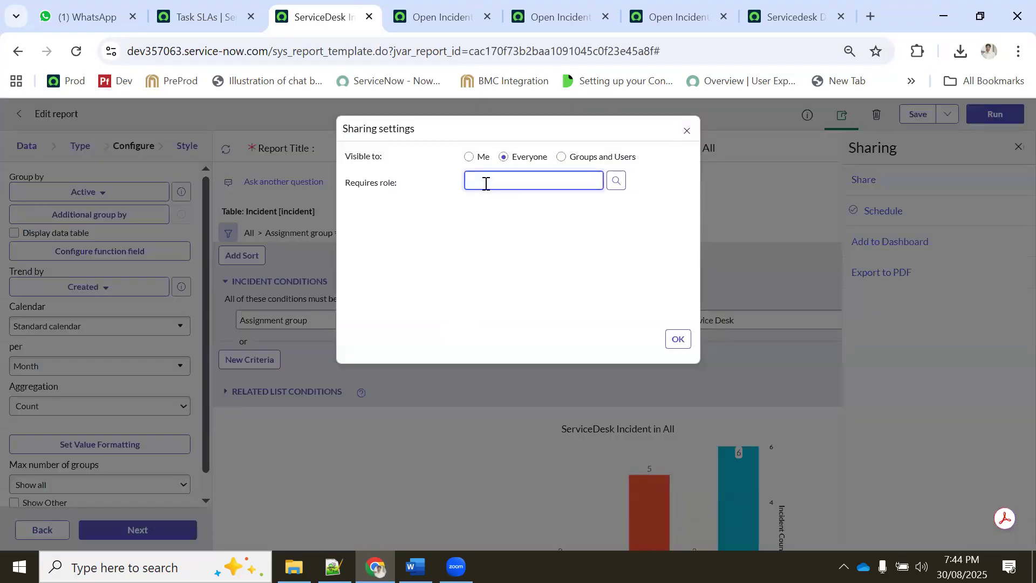
text(itil)
click(480, 199)
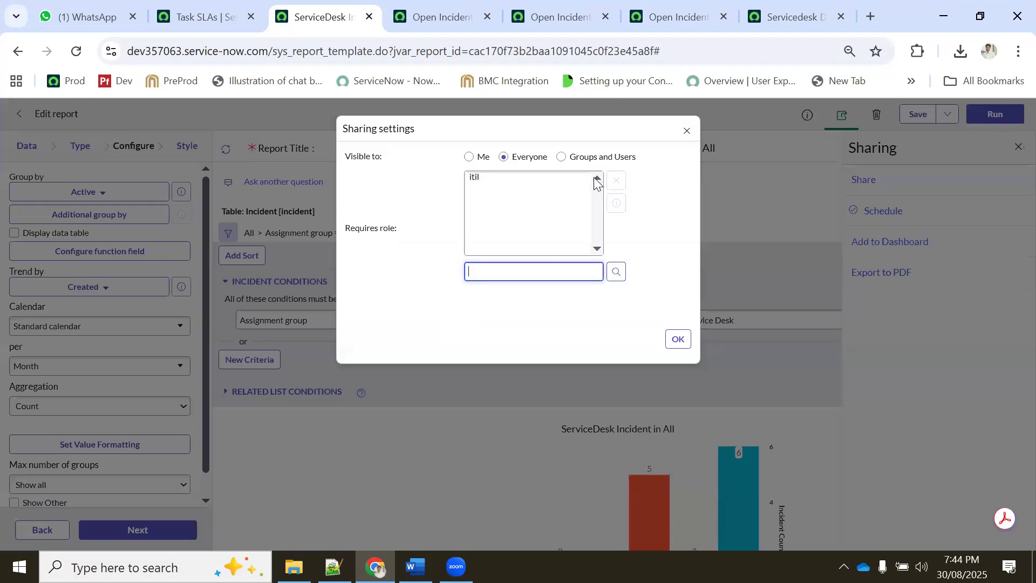
click(676, 340)
click(916, 121)
- Add the ServiceDesk Incident in All report to the Open Incidents List tab of the Open Incidents Reports dashboard
click(889, 242)
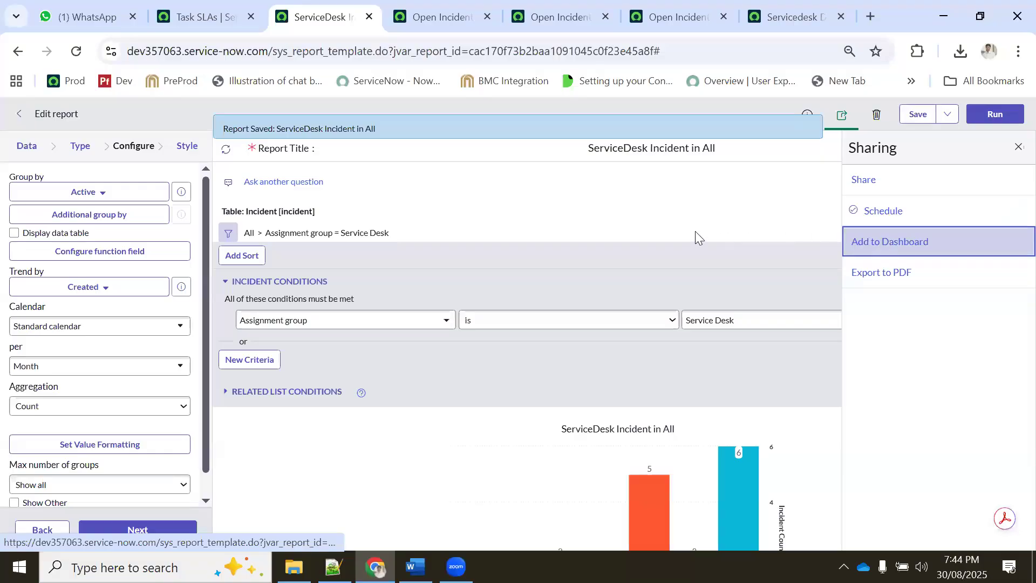
click(493, 172)
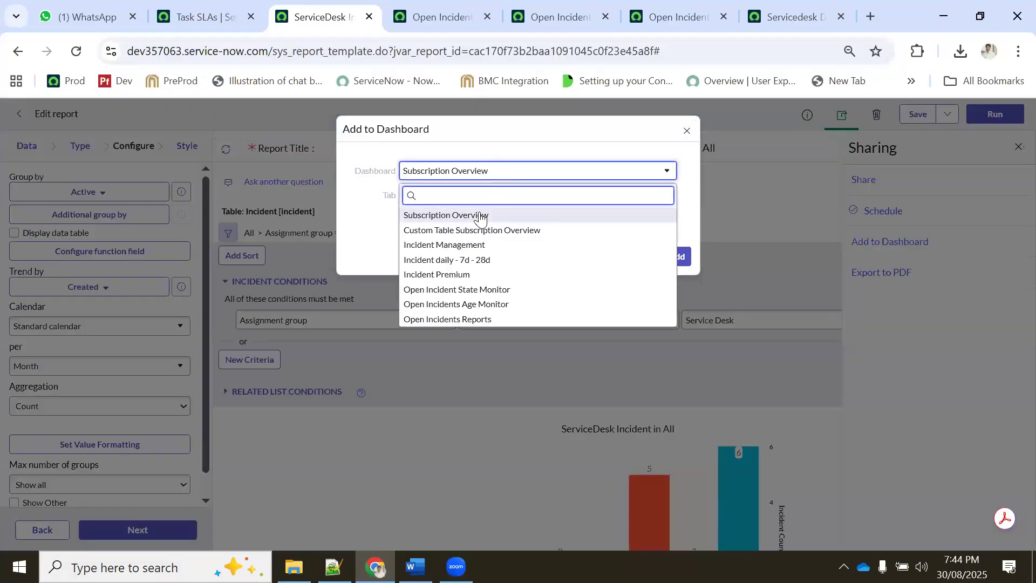
text(inciden)
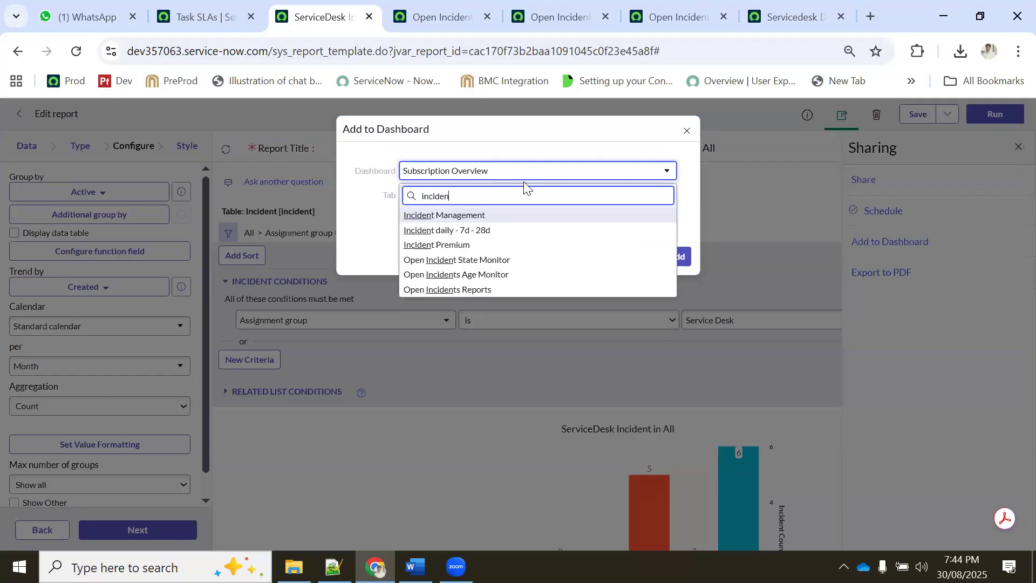
click(558, 16)
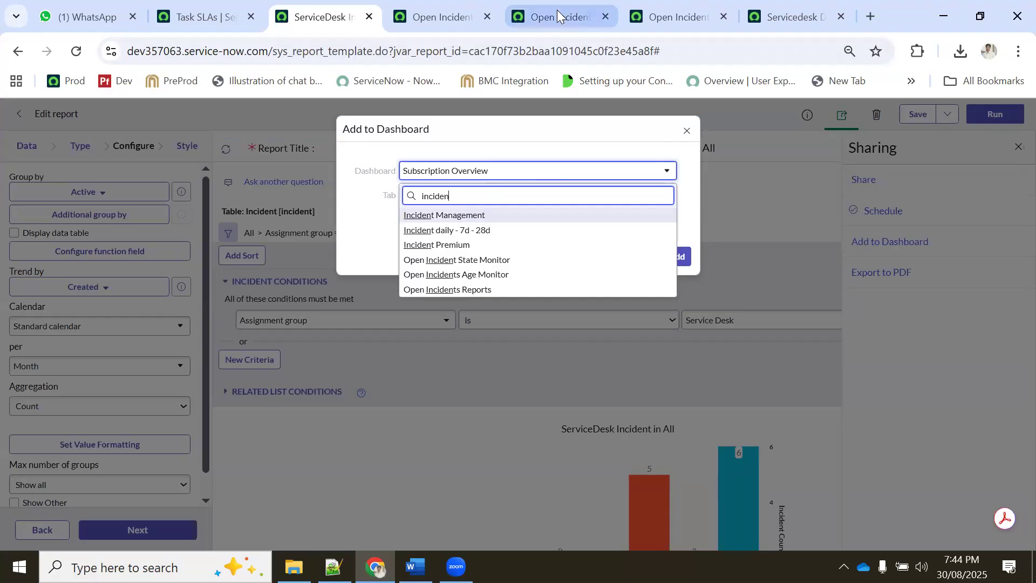
click(441, 14)
click(345, 12)
click(484, 172)
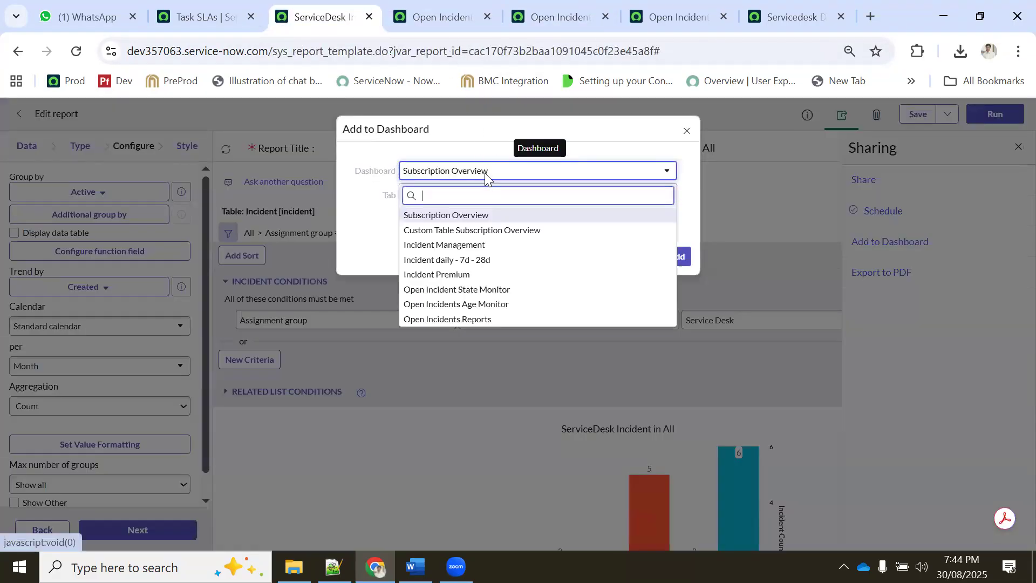
text(open)
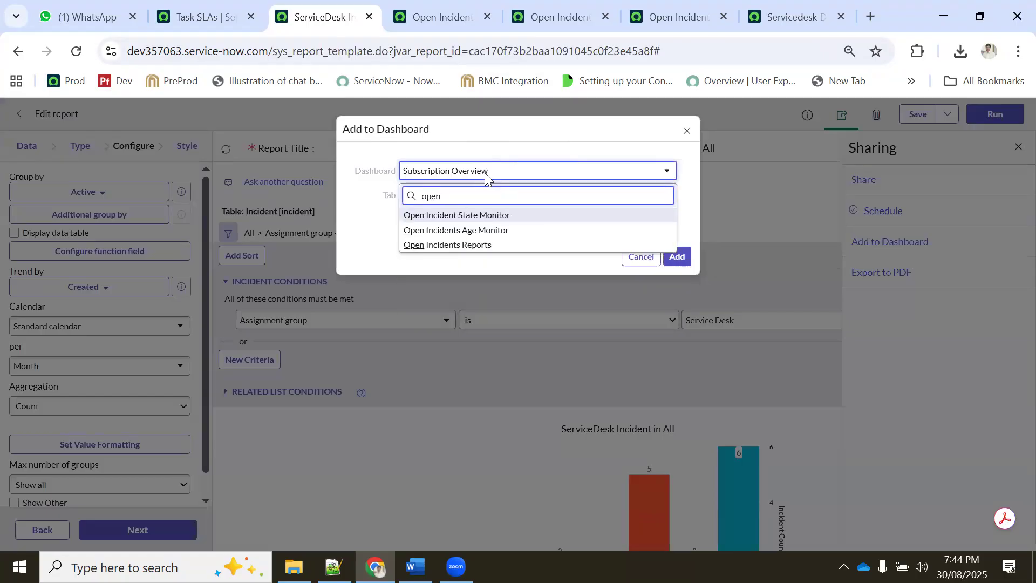
click(442, 245)
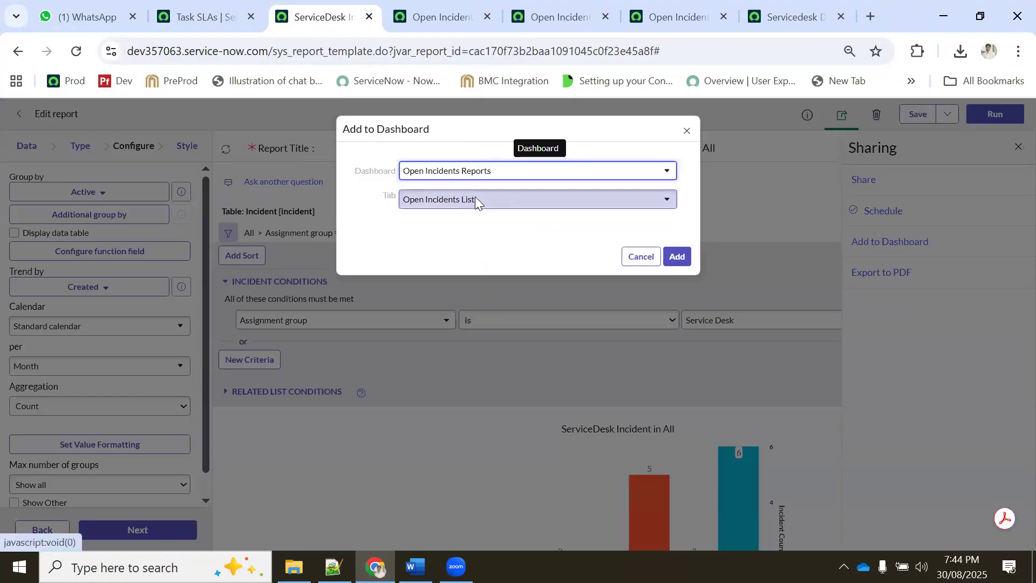
click(475, 198)
click(460, 244)
click(682, 261)
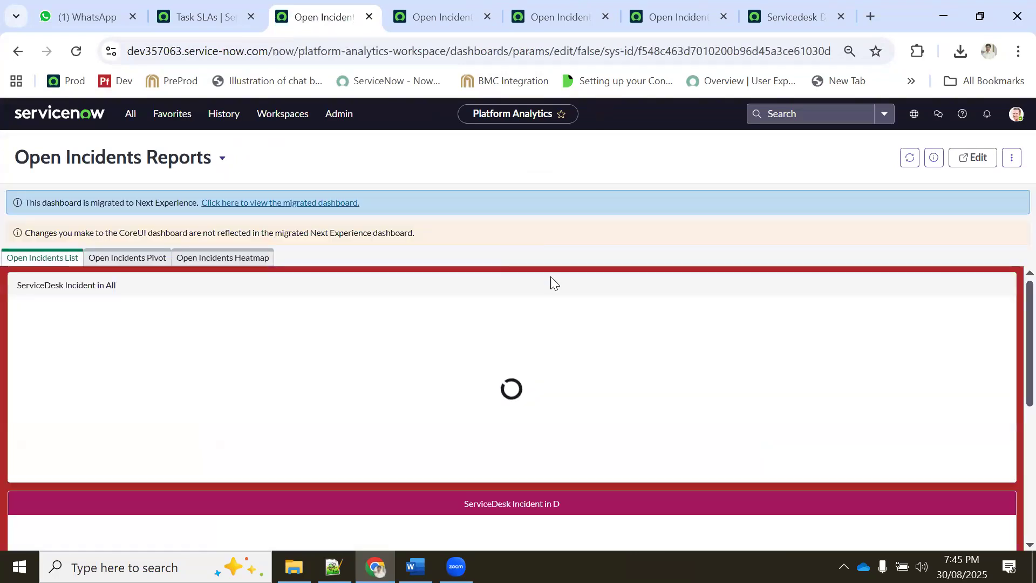
- Edit the dashboard's ServiceDesk Incident in All widget, centering its title and giving it a custom near-white title color
click(977, 162)
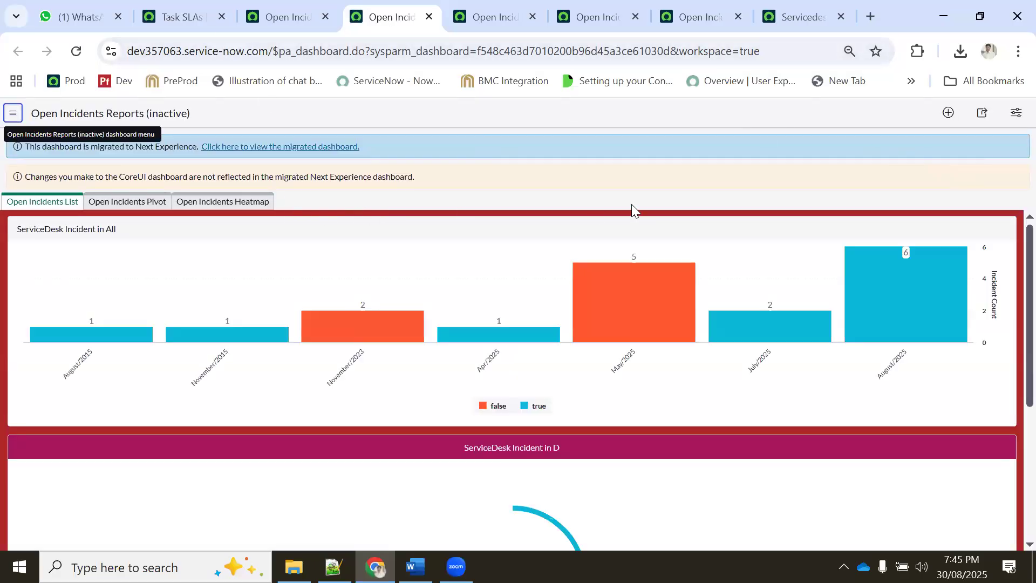
click(1017, 116)
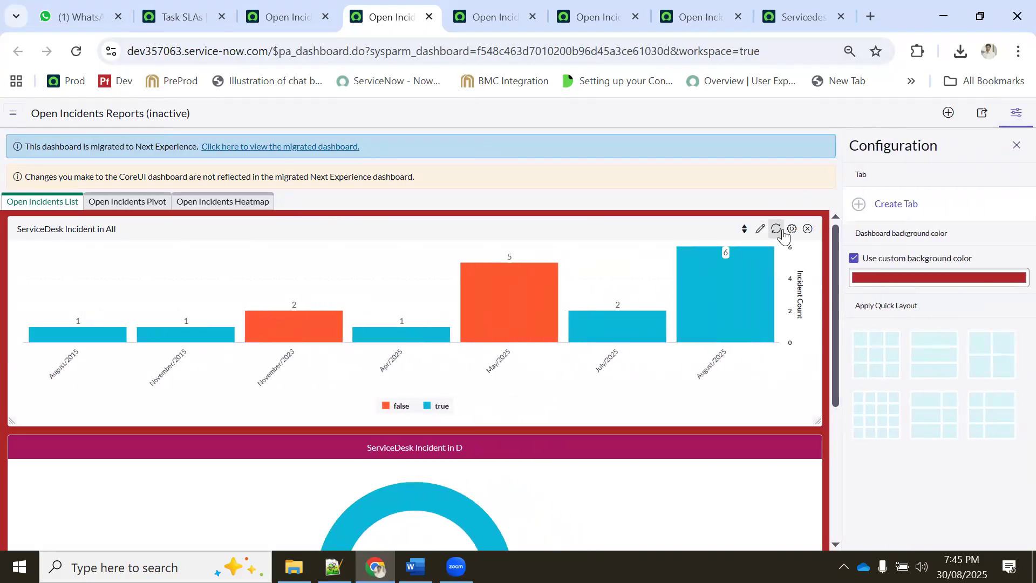
click(792, 229)
click(509, 235)
click(498, 251)
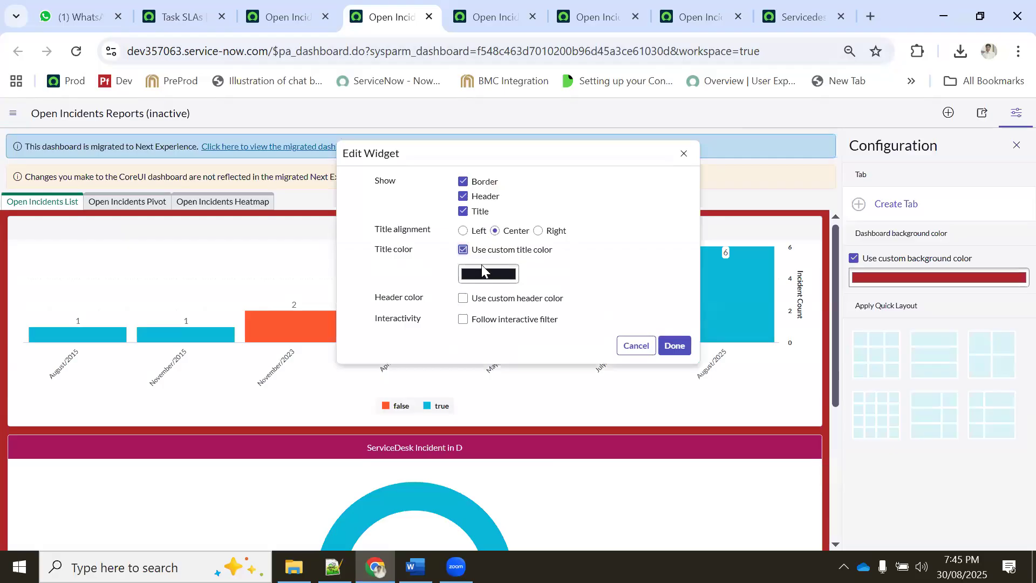
click(482, 265)
click(460, 285)
click(577, 270)
- Give the widget a custom near-white header color, RGB 244, 246, 244
click(499, 299)
click(493, 323)
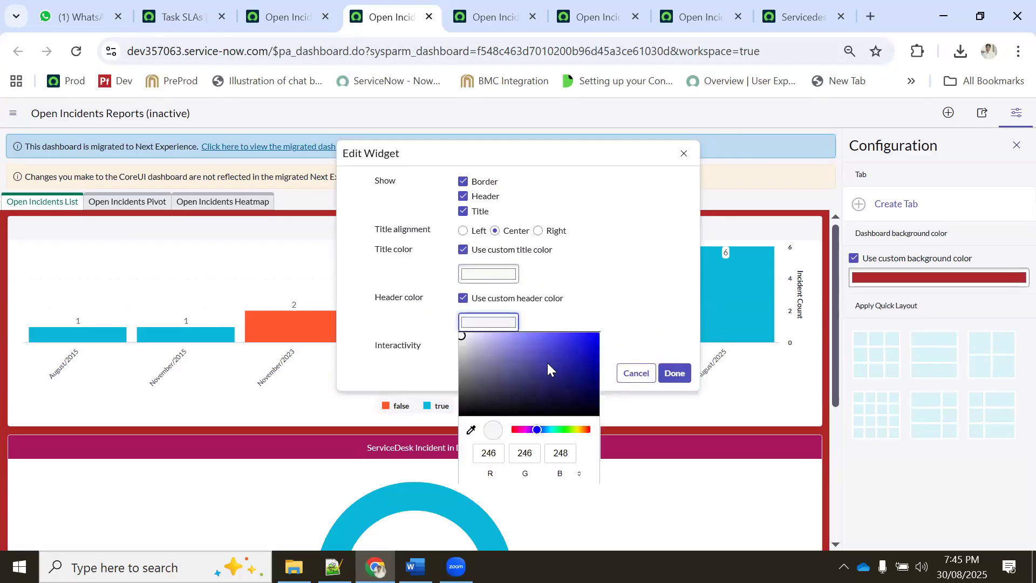
click(564, 430)
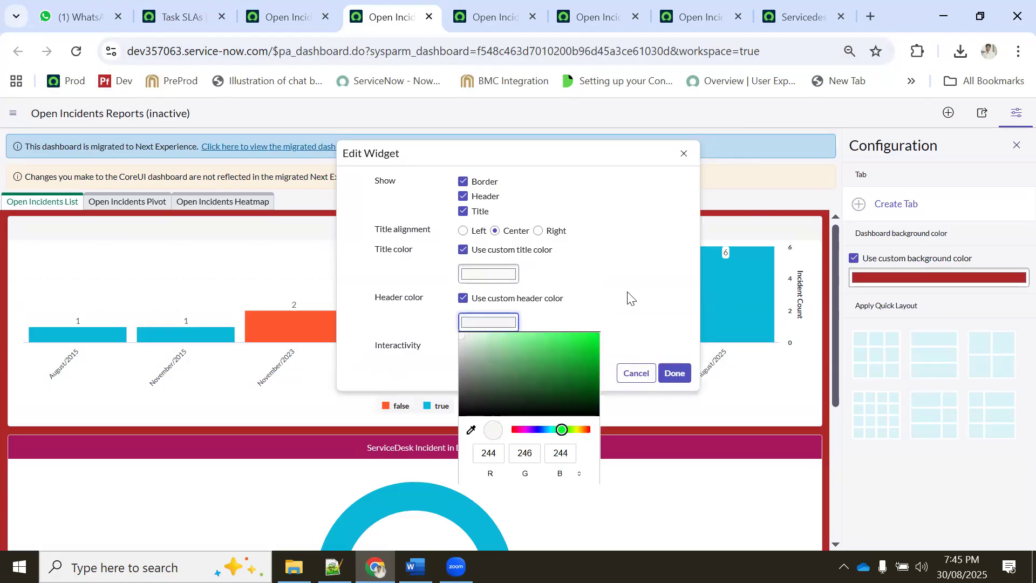
click(656, 271)
- Make the widget follow the interactive filter and show when following it, and apply the widget edits
click(512, 348)
click(493, 362)
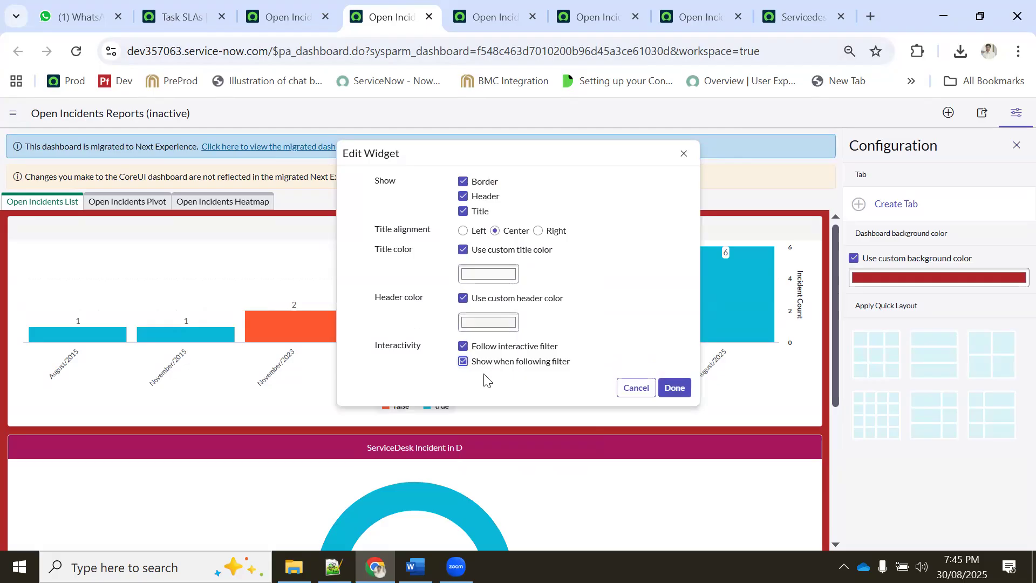
click(675, 388)
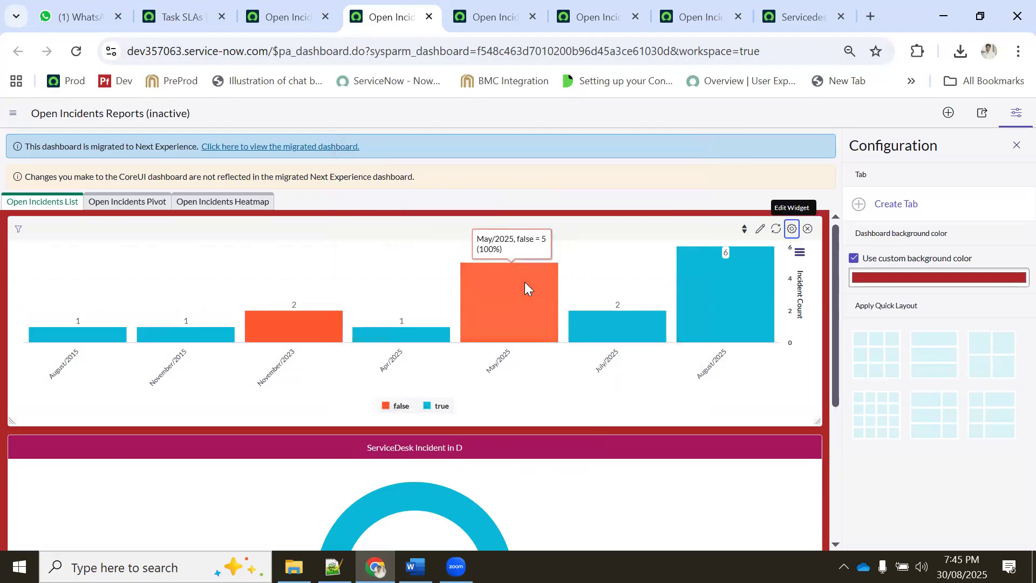
- Review the styled chart and donut widgets on the Open Incidents List tab and the notice about migration to Next Experience
scroll(448, 332, down, 1)
scroll(280, 229, up, 1)
scroll(237, 336, down, 1)
scroll(237, 335, down, 1)
scroll(242, 324, up, 2)
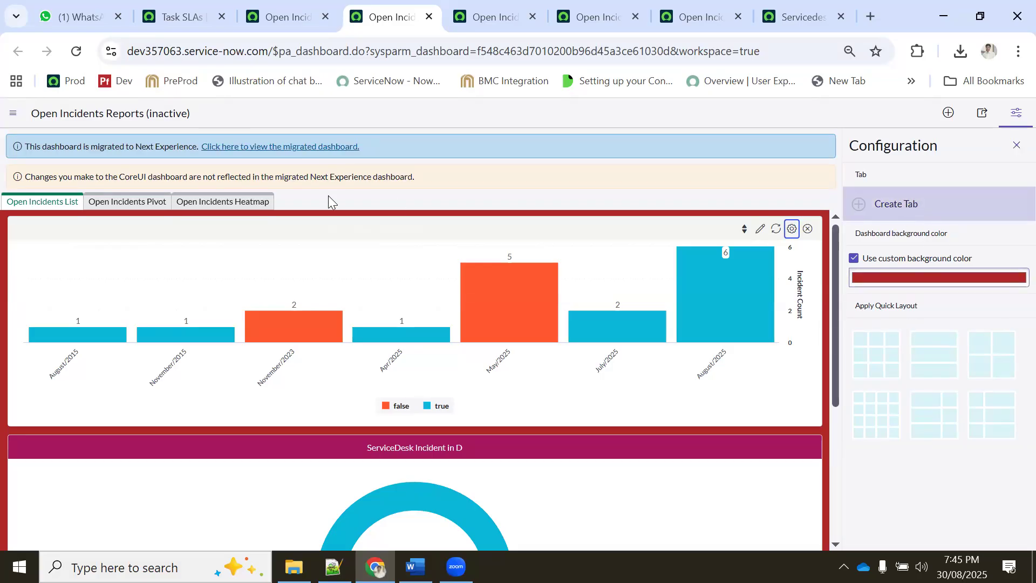
scroll(372, 294, down, 5)
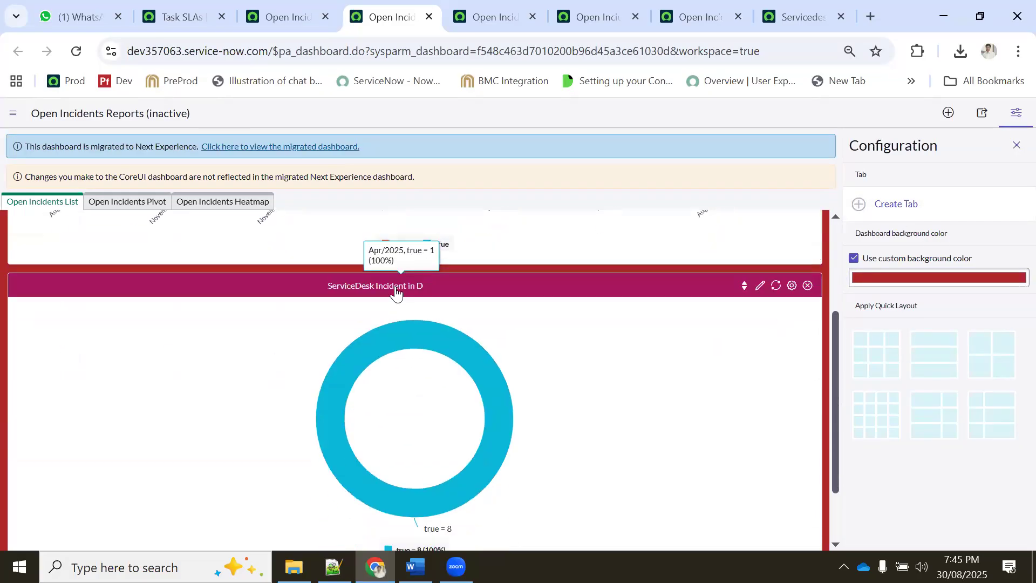
scroll(405, 289, up, 3)
scroll(357, 298, up, 2)
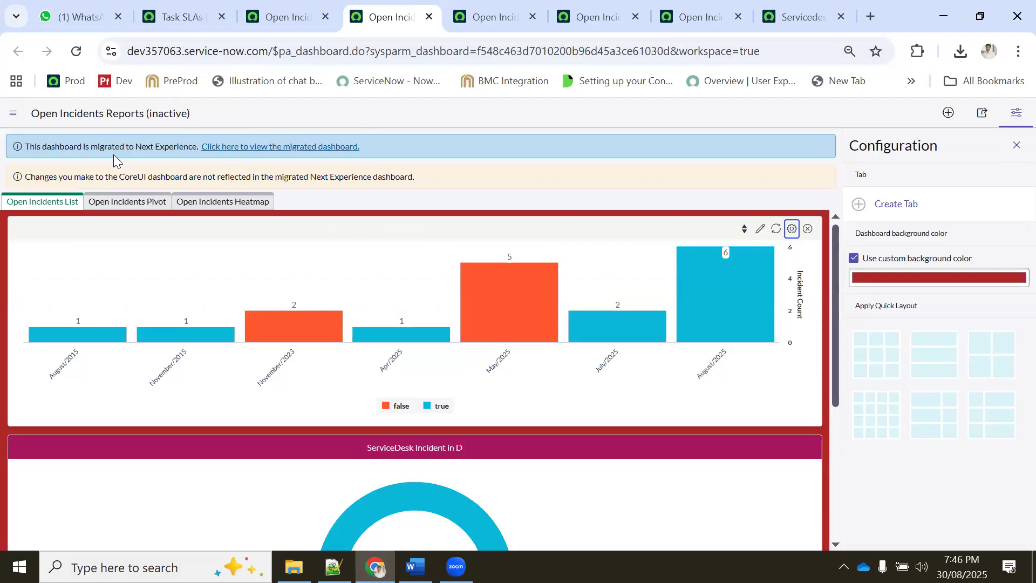
drag(59, 146, 194, 143)
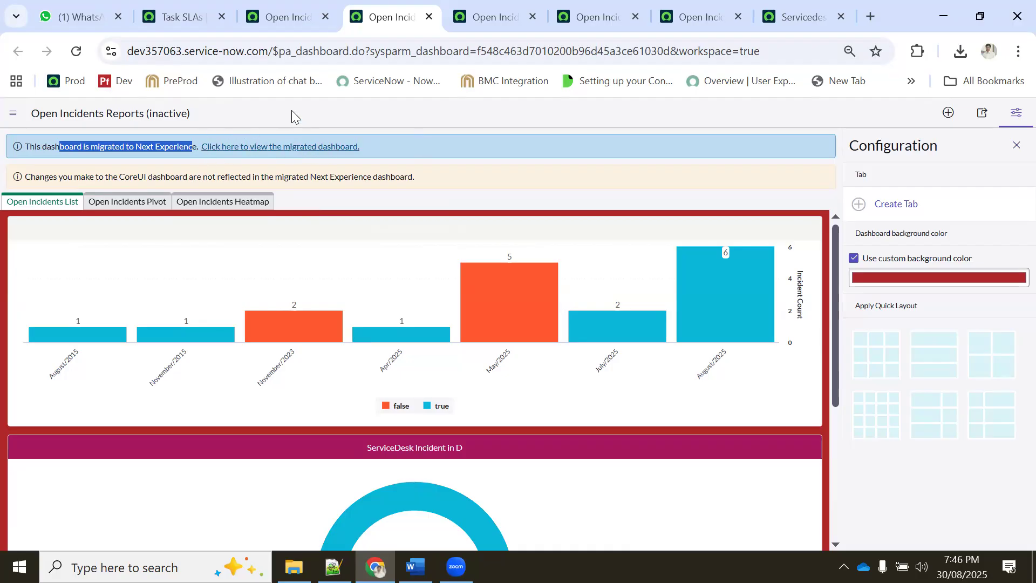
drag(135, 146, 186, 146)
click(356, 111)
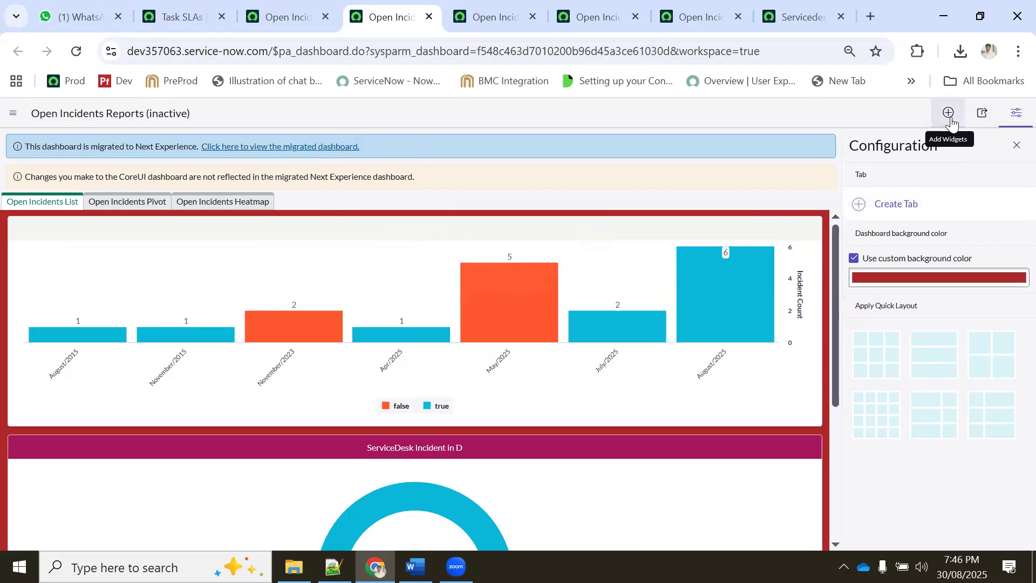
- Share the dashboard with the Service Desk user as Can edit, without sending an email invitation
click(981, 120)
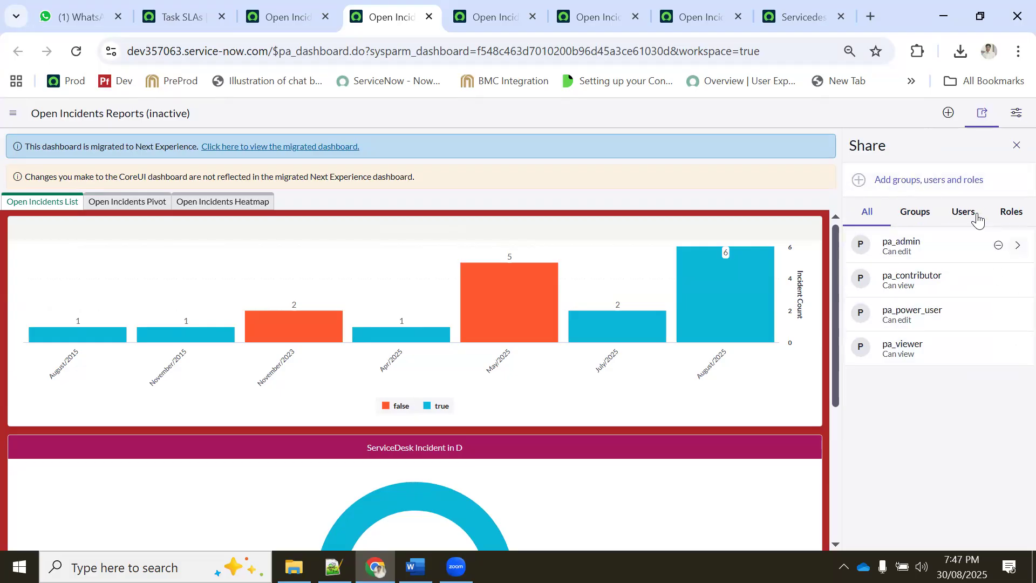
click(915, 214)
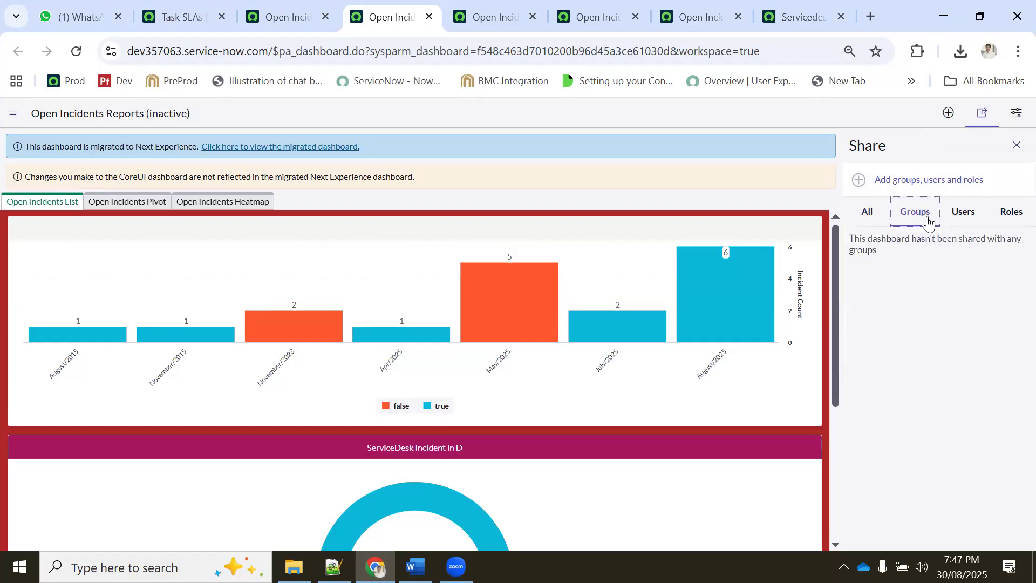
click(913, 186)
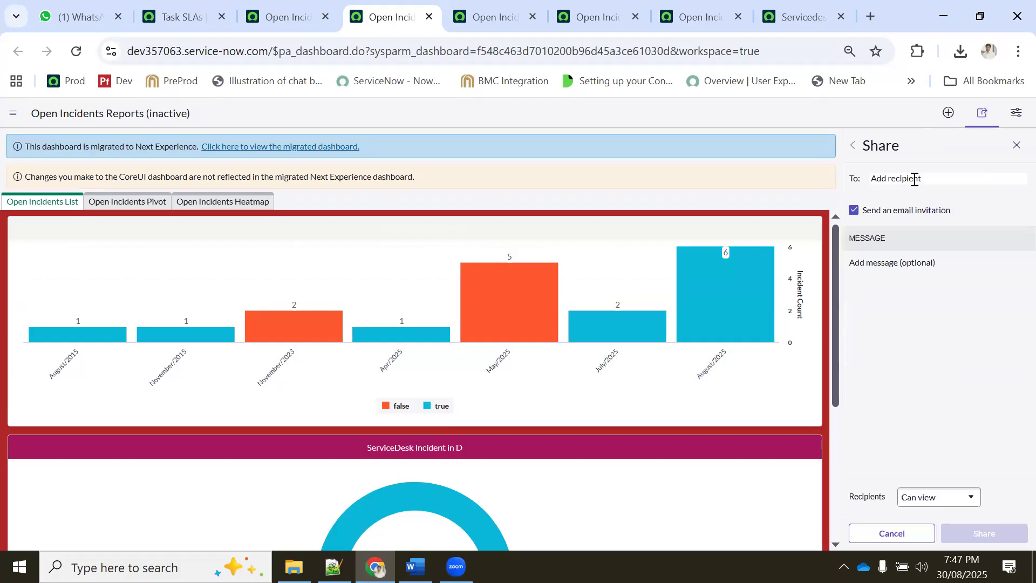
click(871, 215)
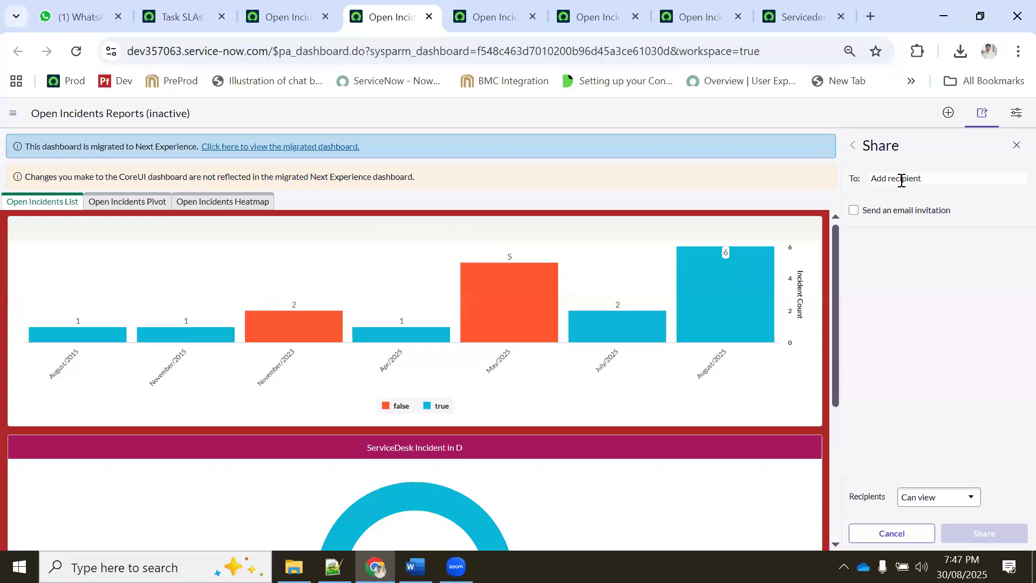
text(ser)
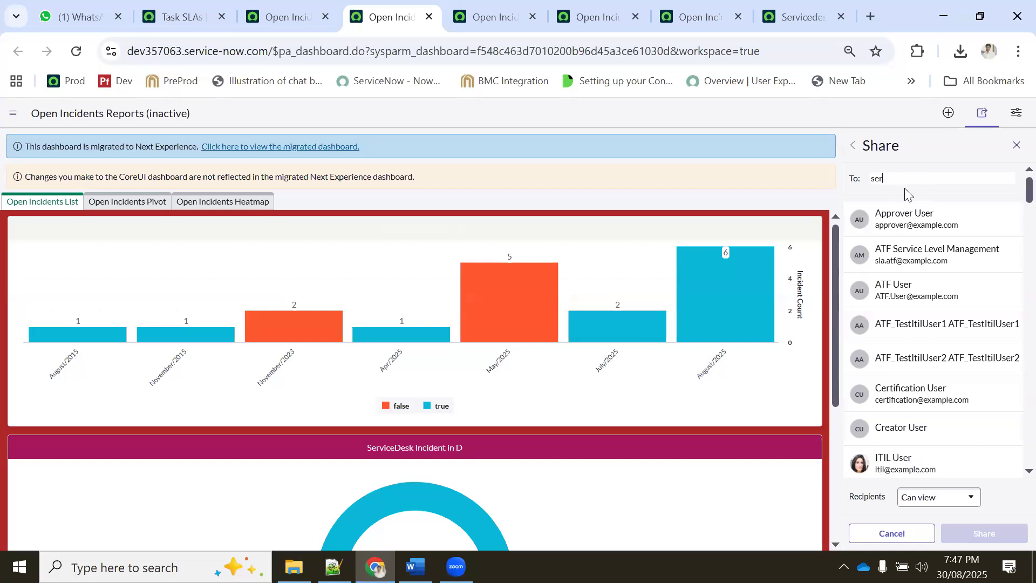
text(vice)
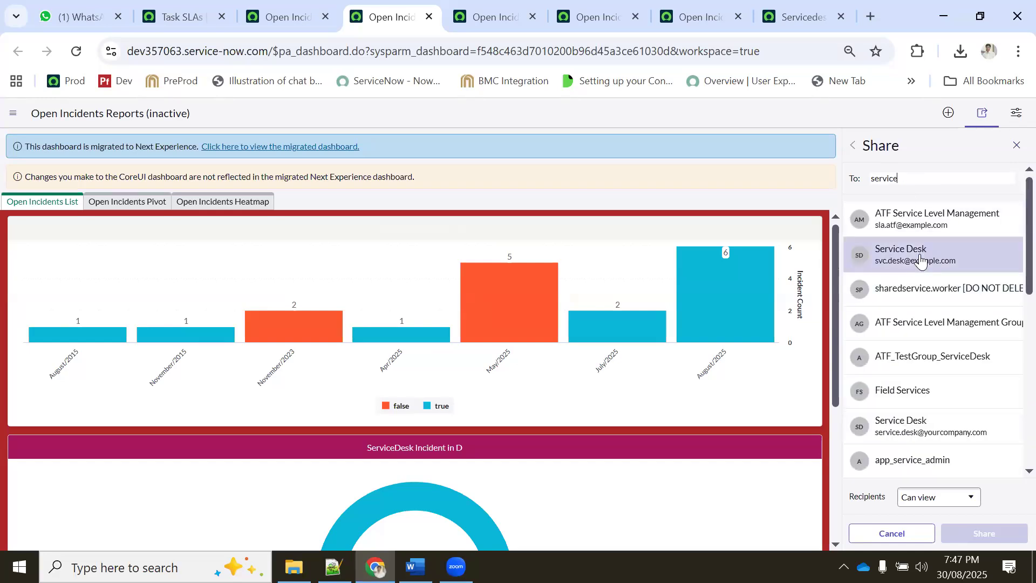
click(920, 260)
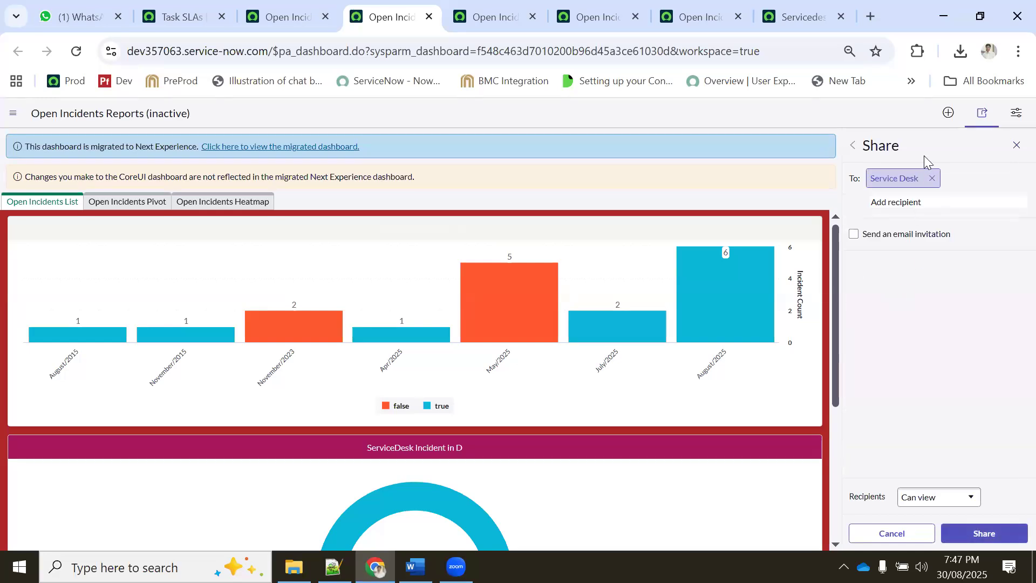
click(930, 503)
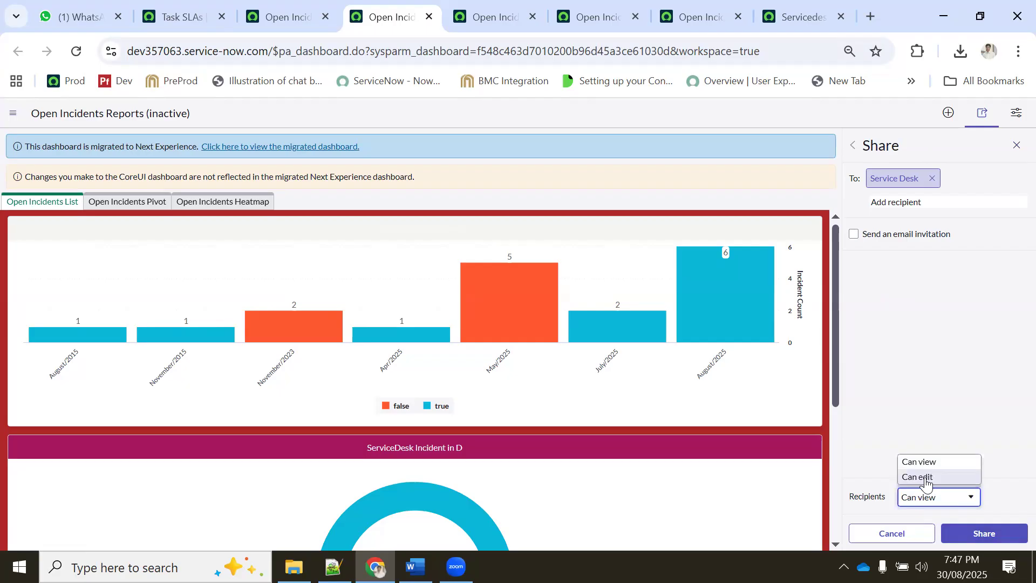
click(926, 478)
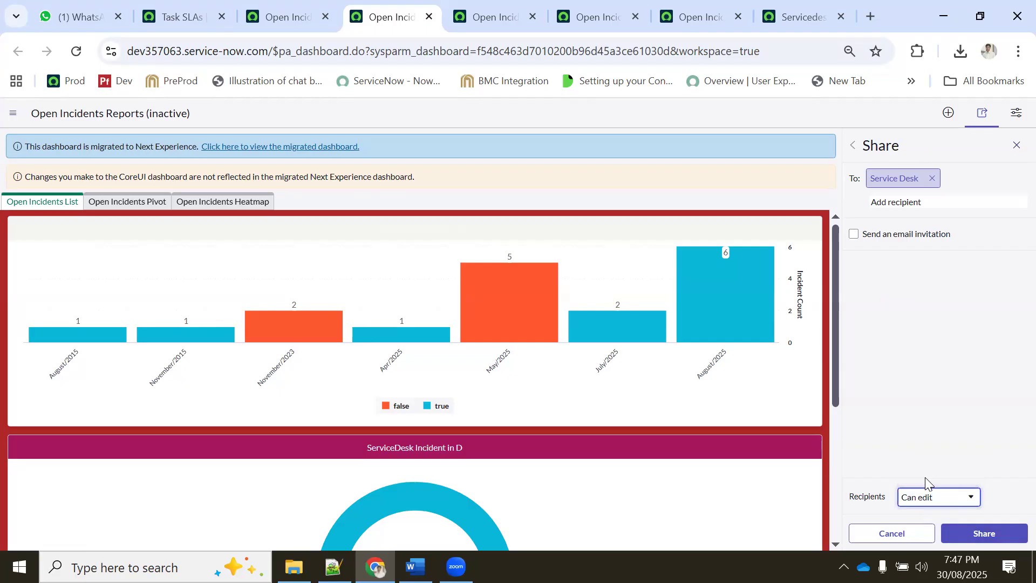
click(969, 537)
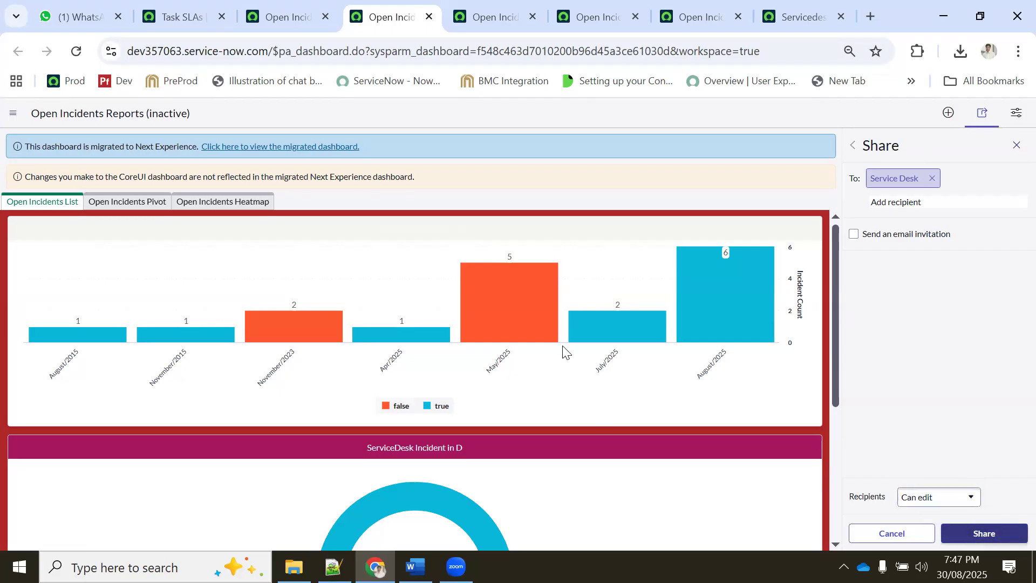
- Share the dashboard with an individual user, entering the user's name as recipient and granting Can view access
click(963, 215)
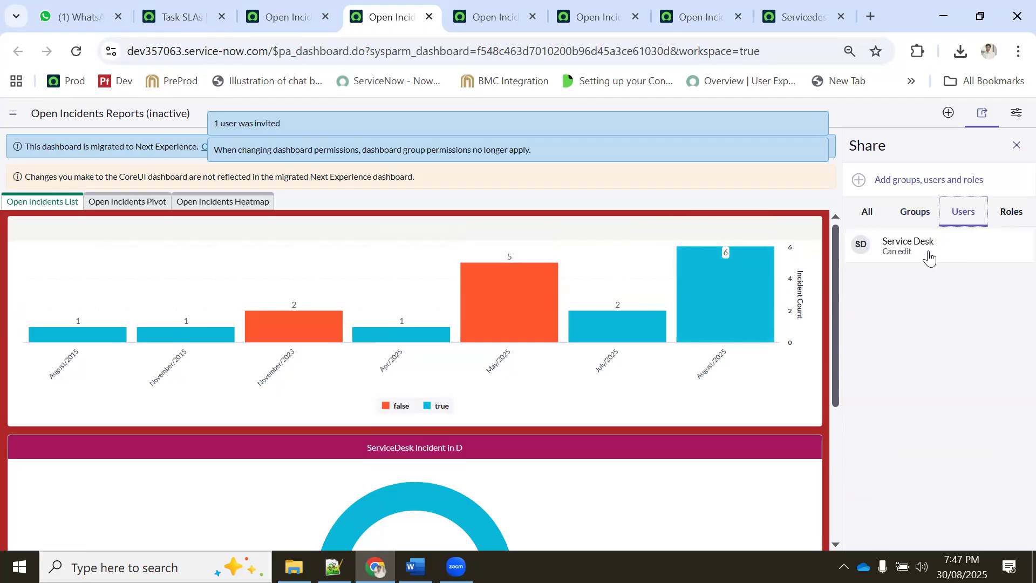
click(903, 178)
text(beth angl)
click(918, 217)
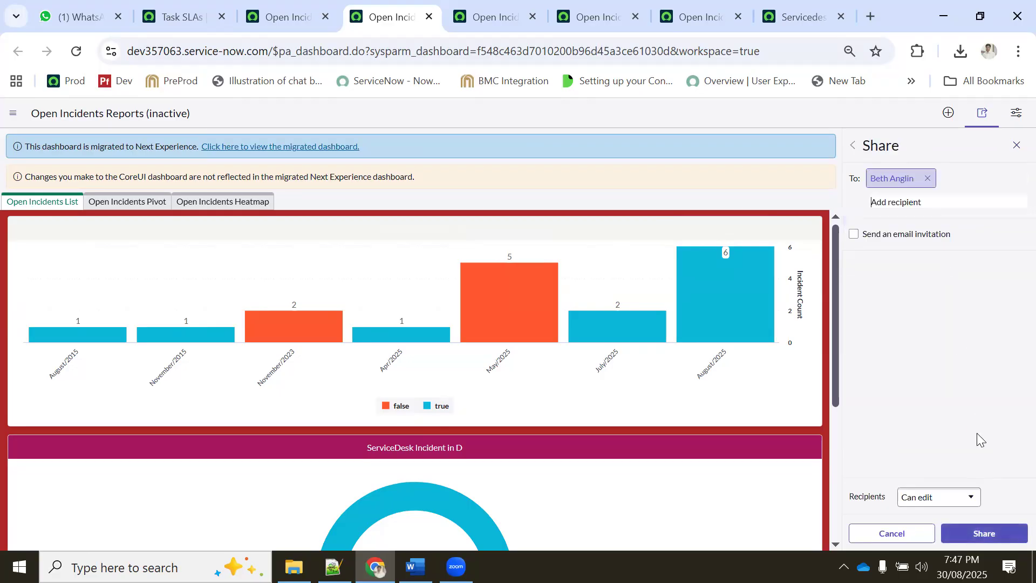
click(936, 497)
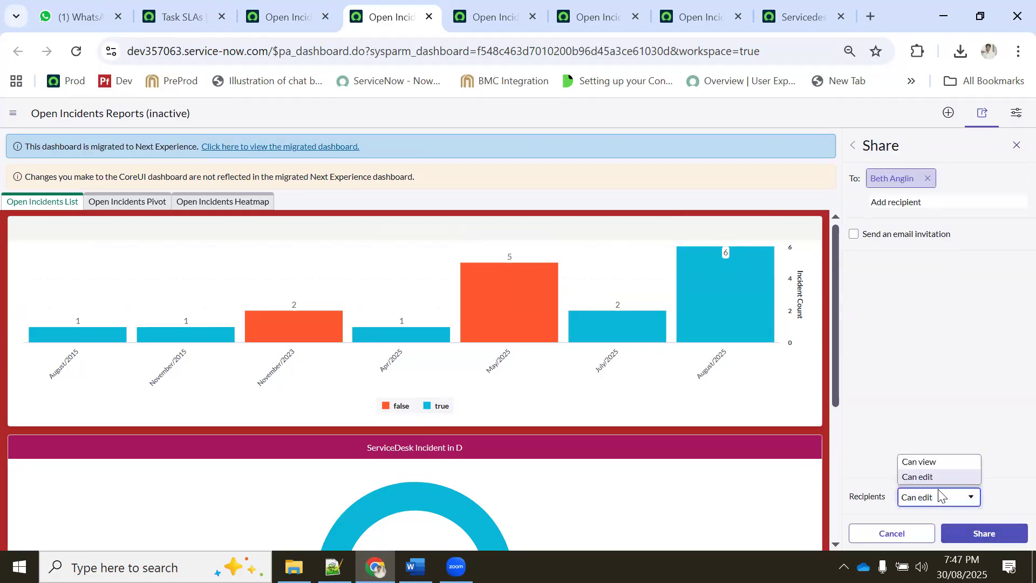
click(933, 462)
click(985, 533)
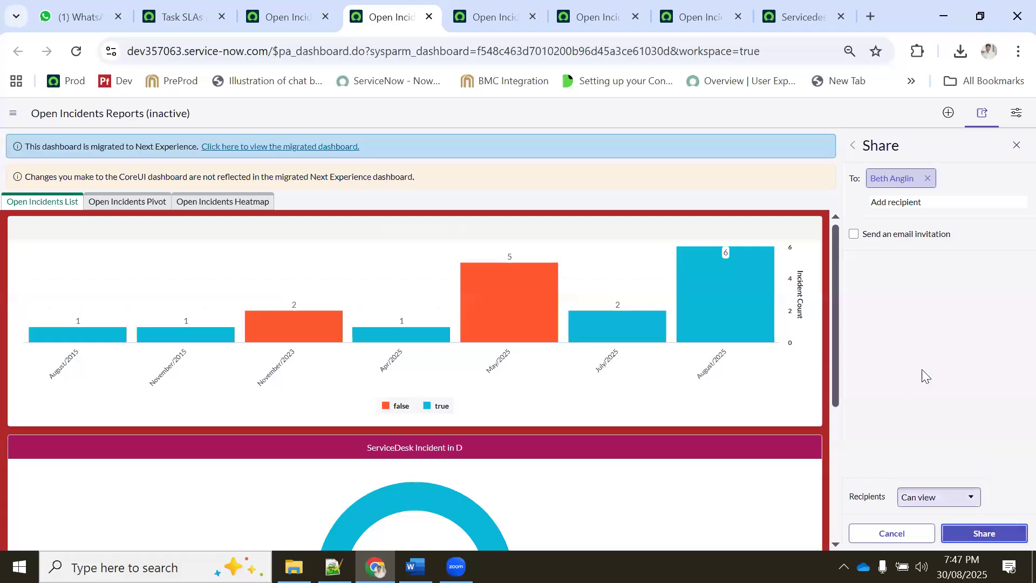
- Share the dashboard with the itil role as Can view, and review the full list of recipients
click(1005, 213)
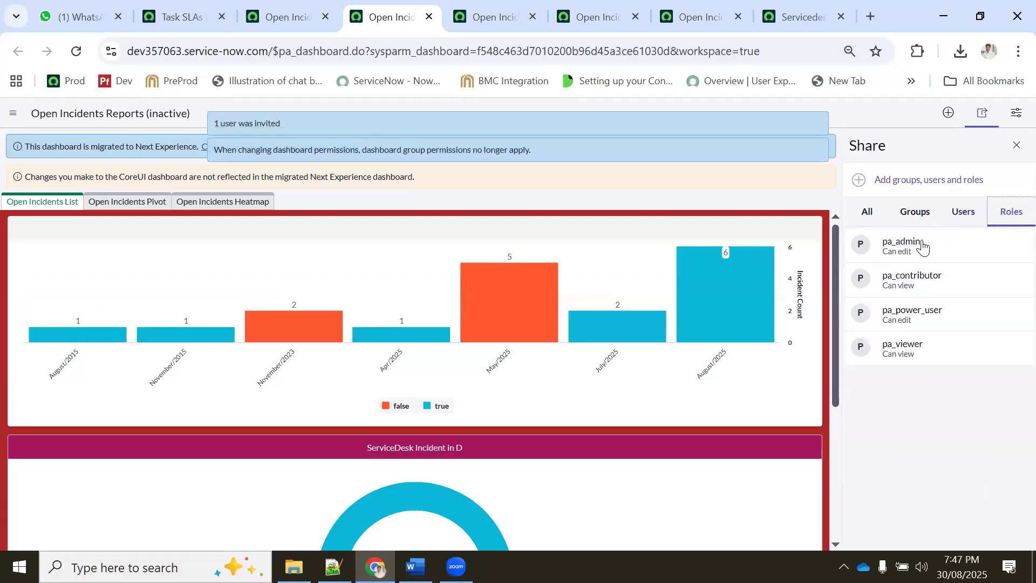
click(911, 180)
text(itil)
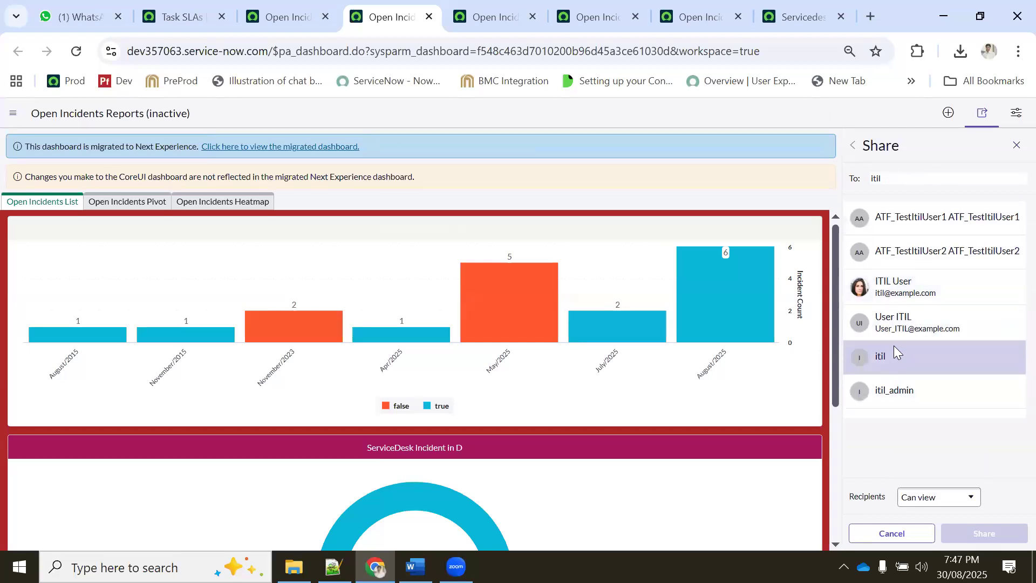
click(899, 354)
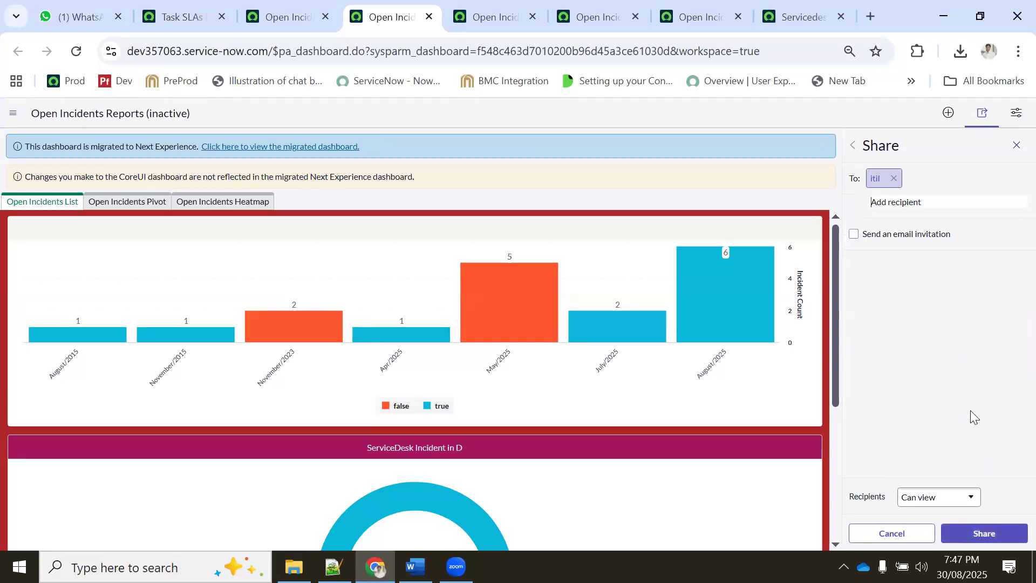
click(981, 534)
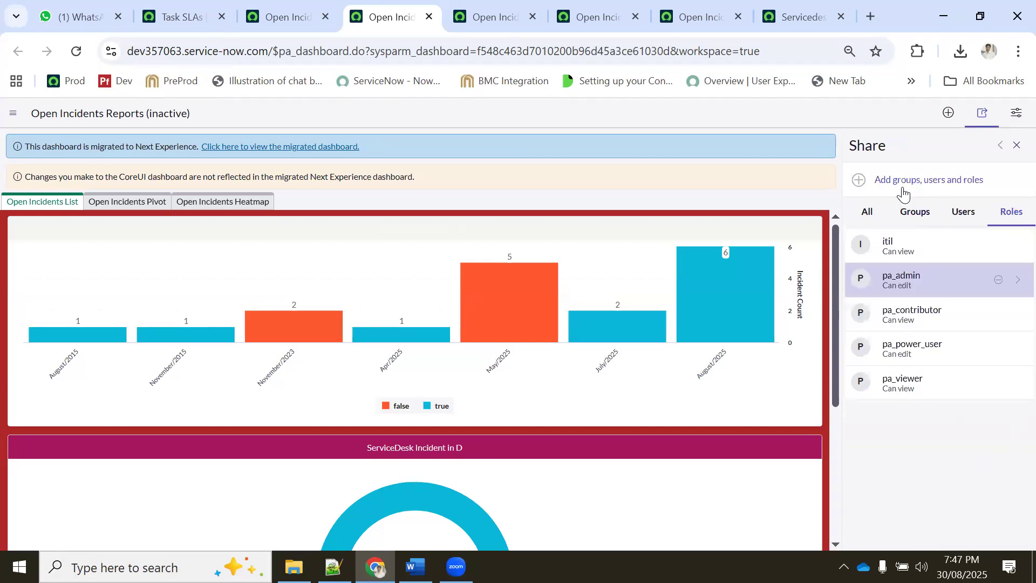
click(867, 215)
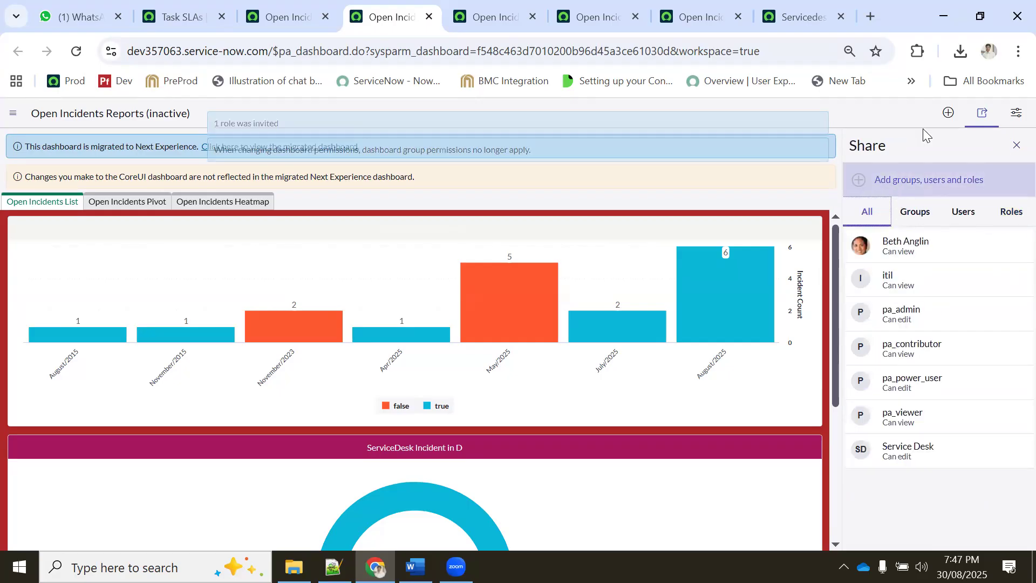
click(1017, 145)
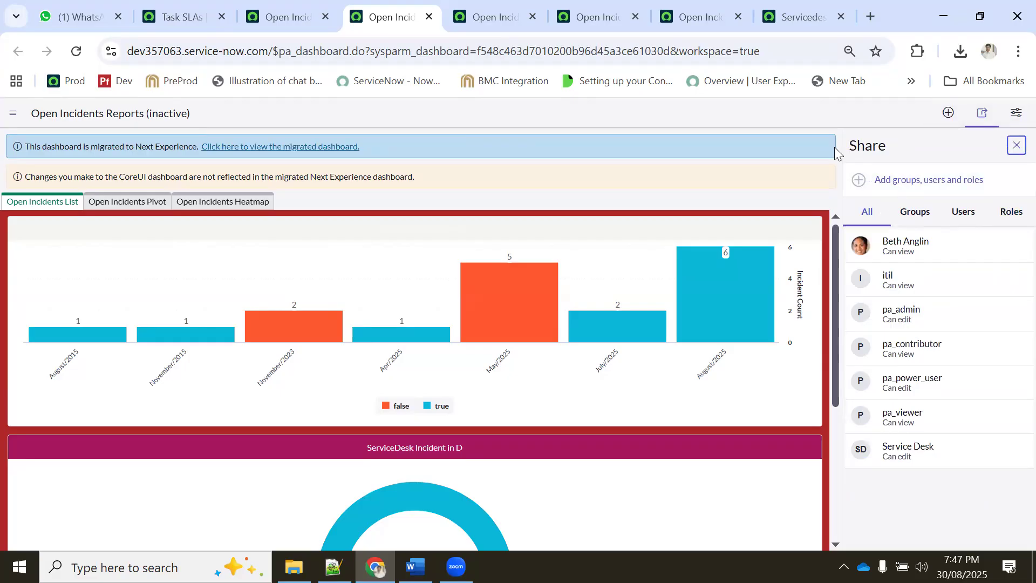